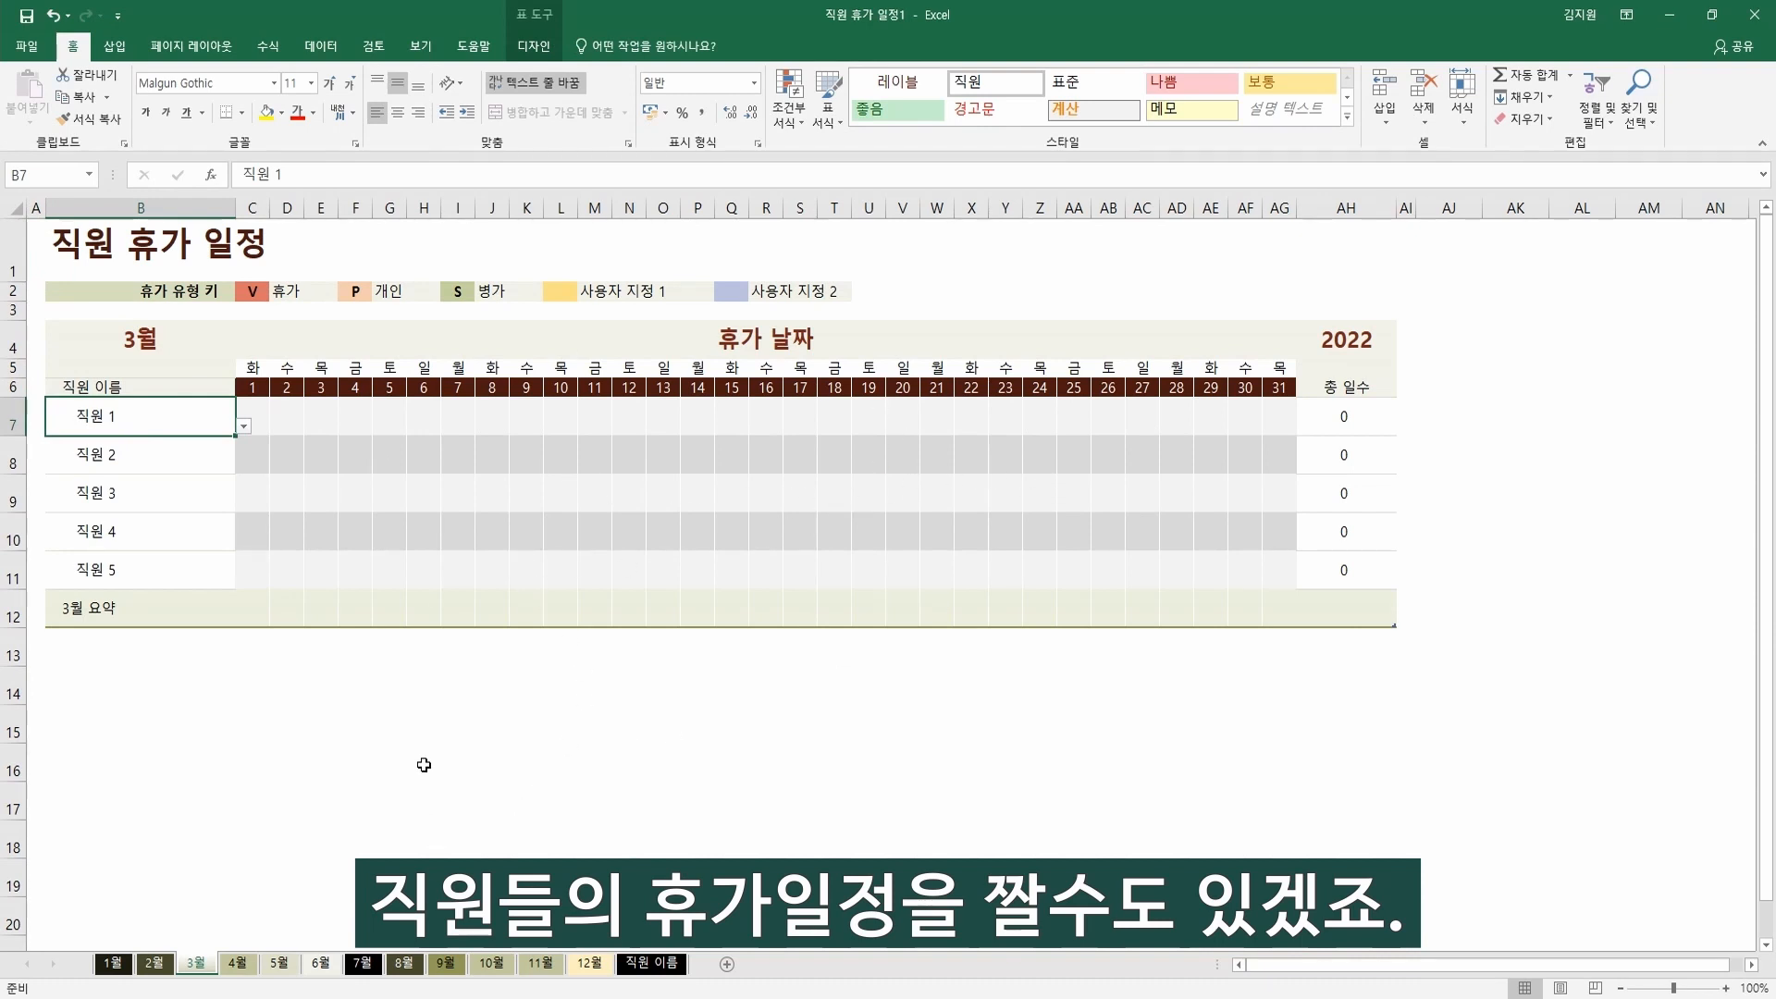
Create a new blank workbook (새 통합 문서) and select cell F5.
left_click(27, 46)
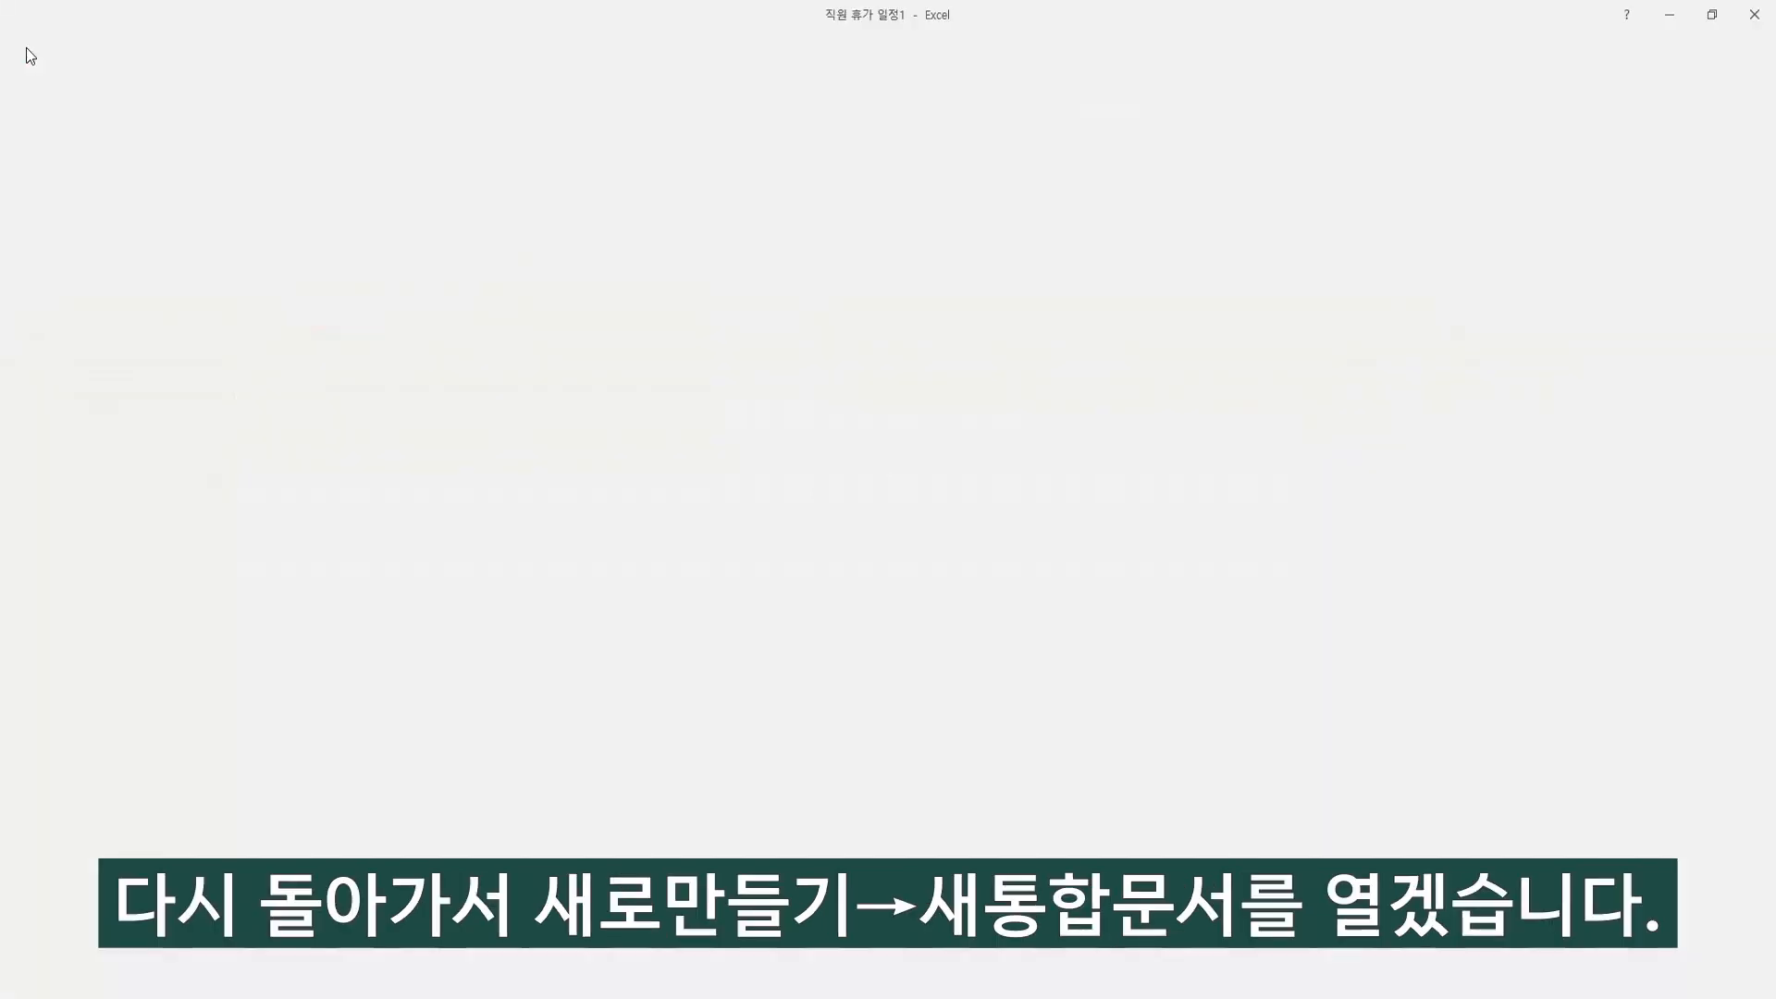
left_click(37, 128)
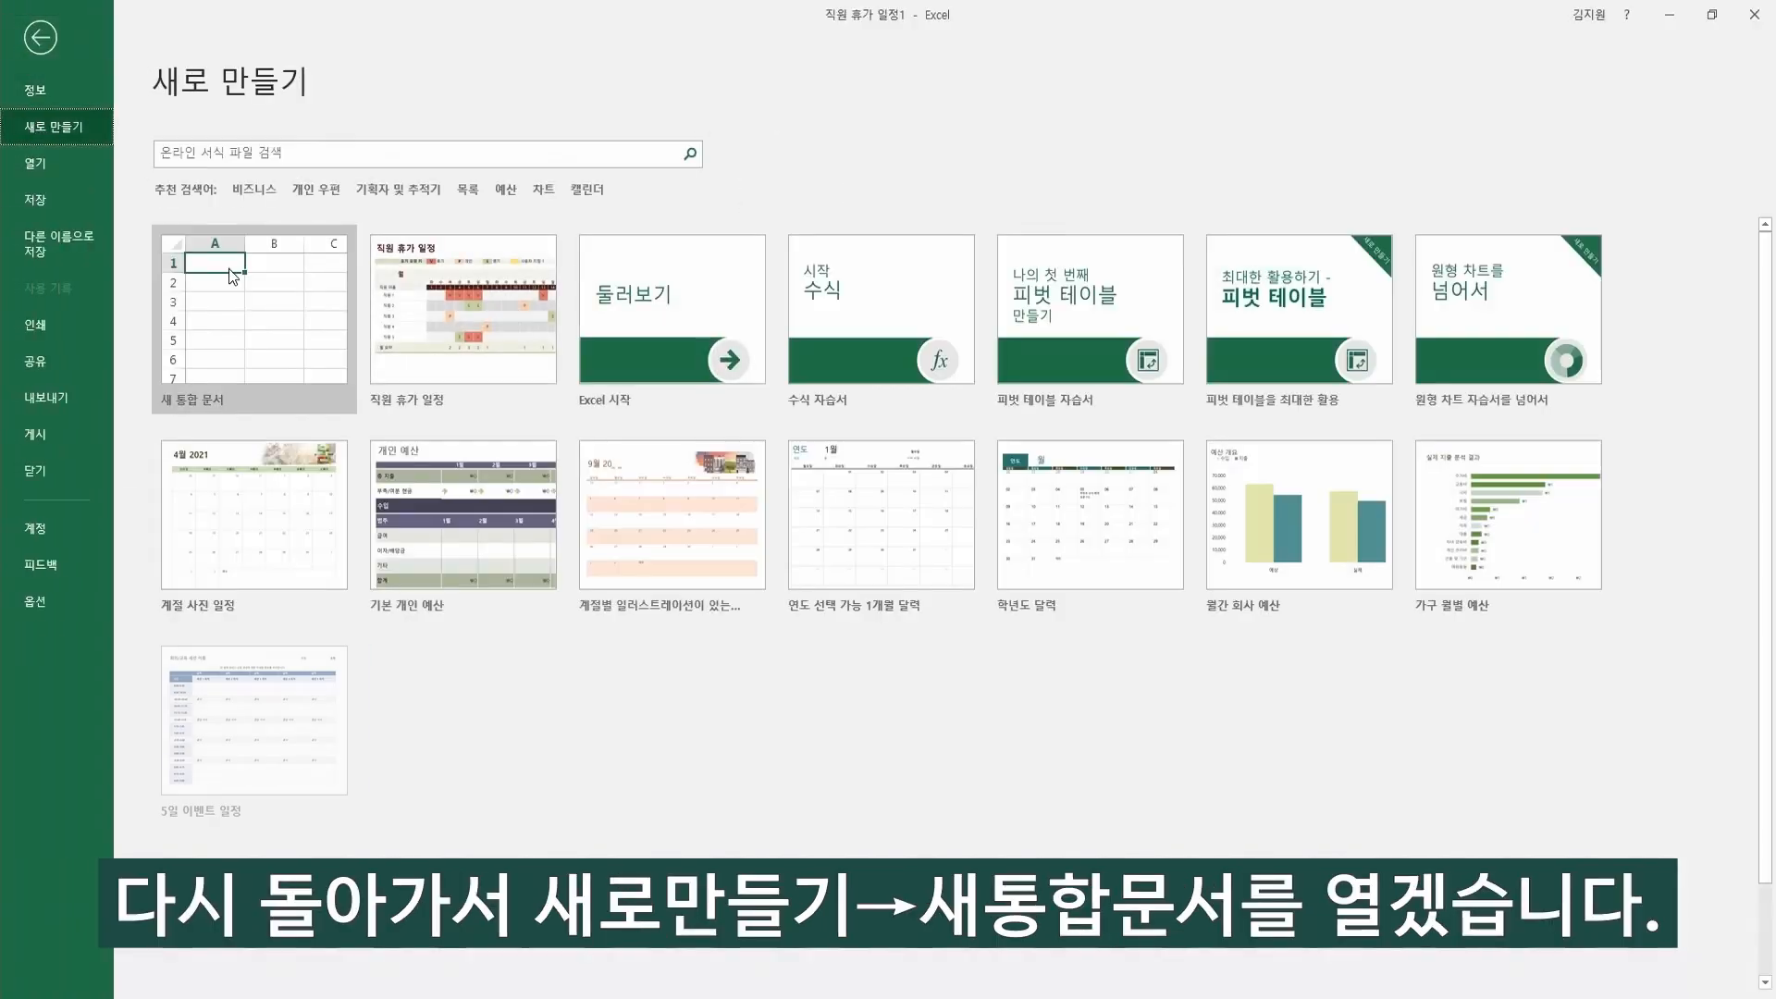
left_click(230, 268)
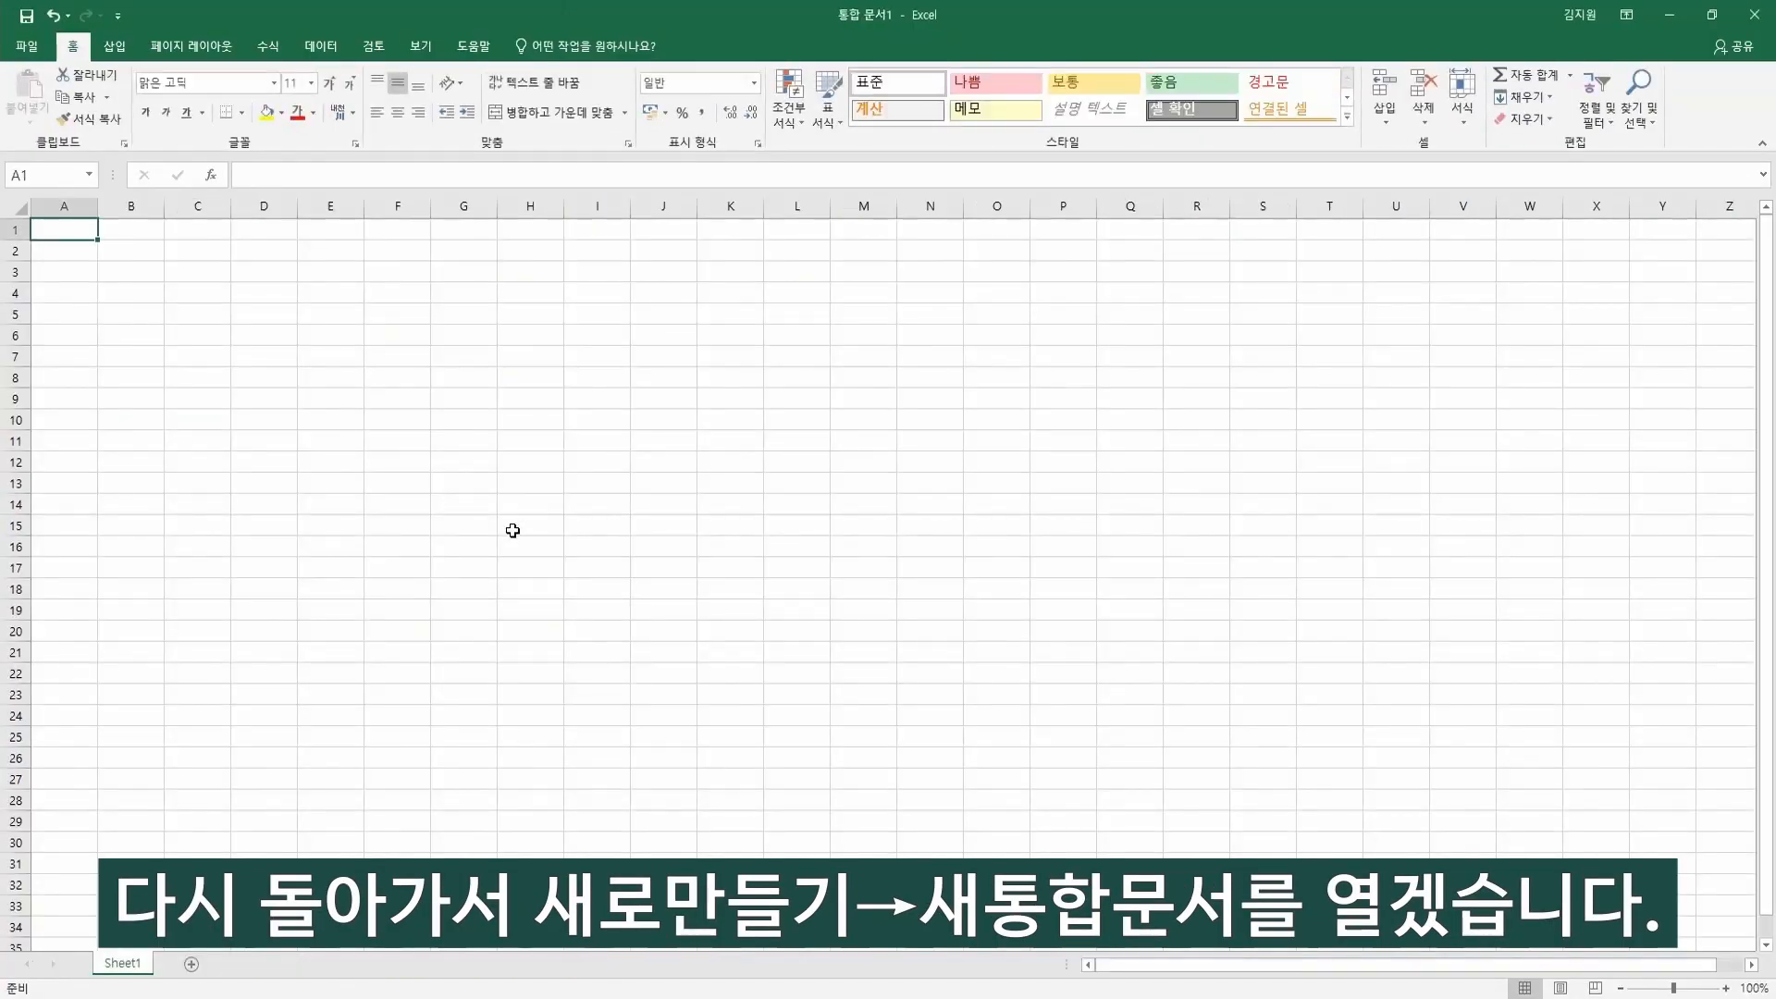
left_click(512, 529)
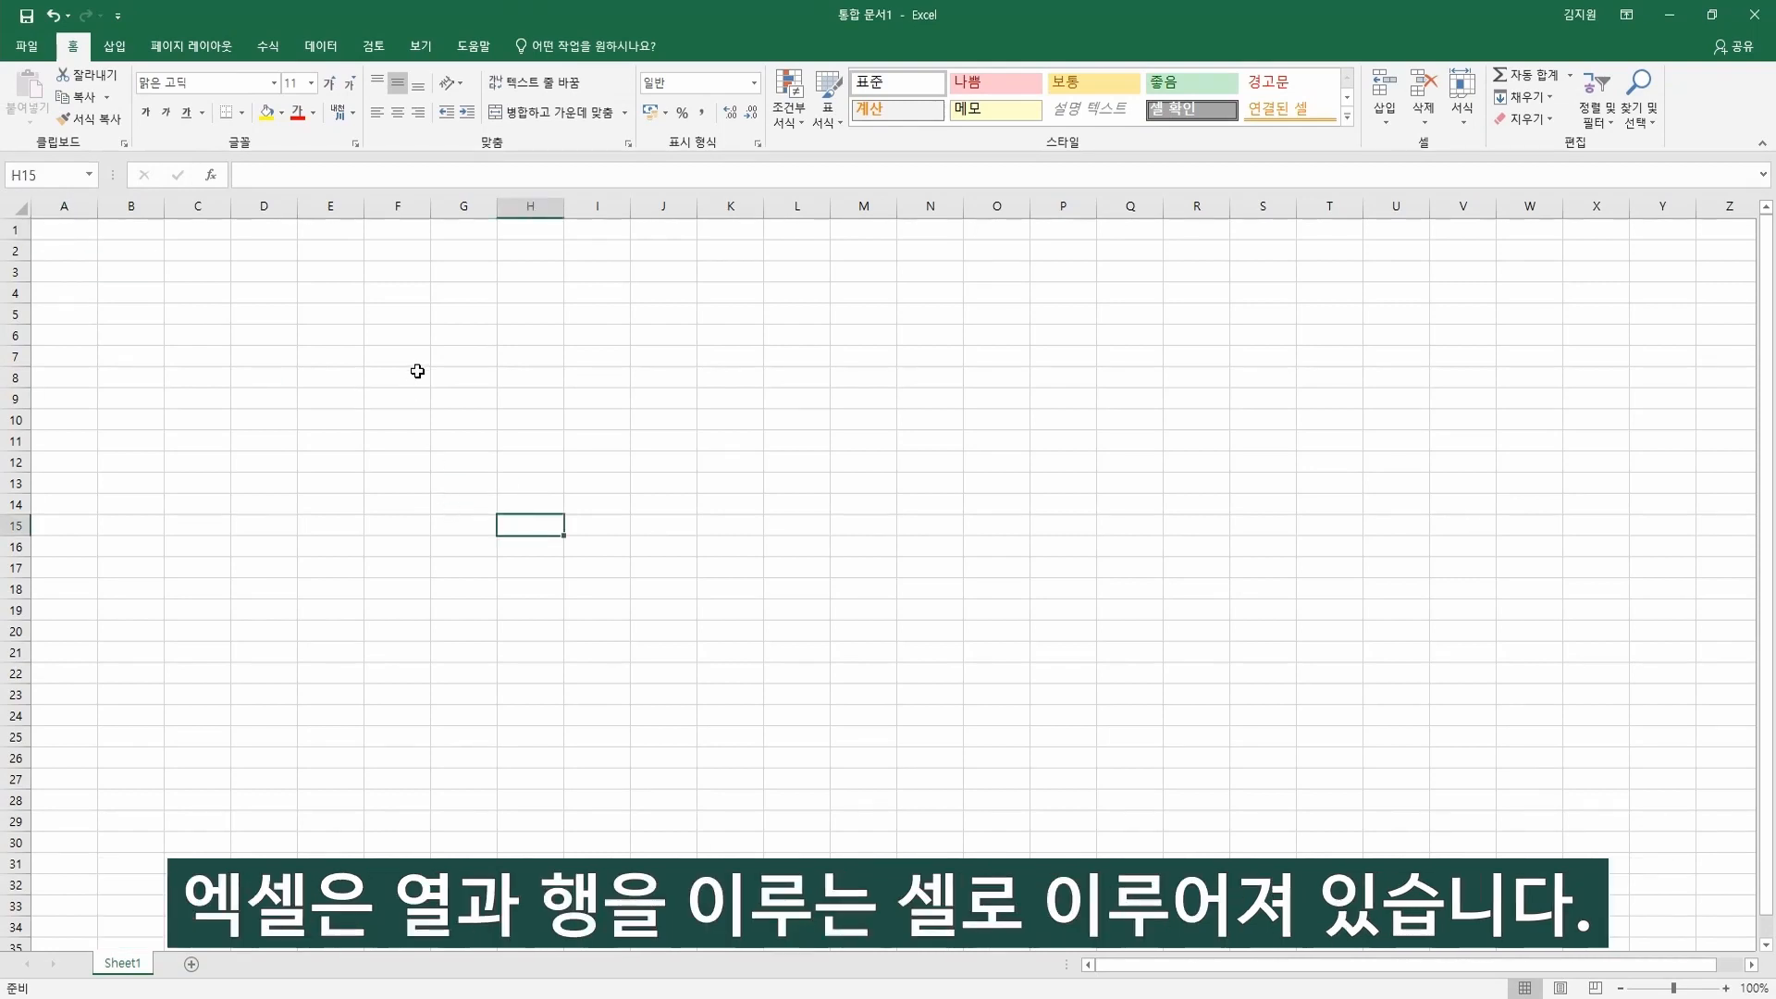
left_click(392, 320)
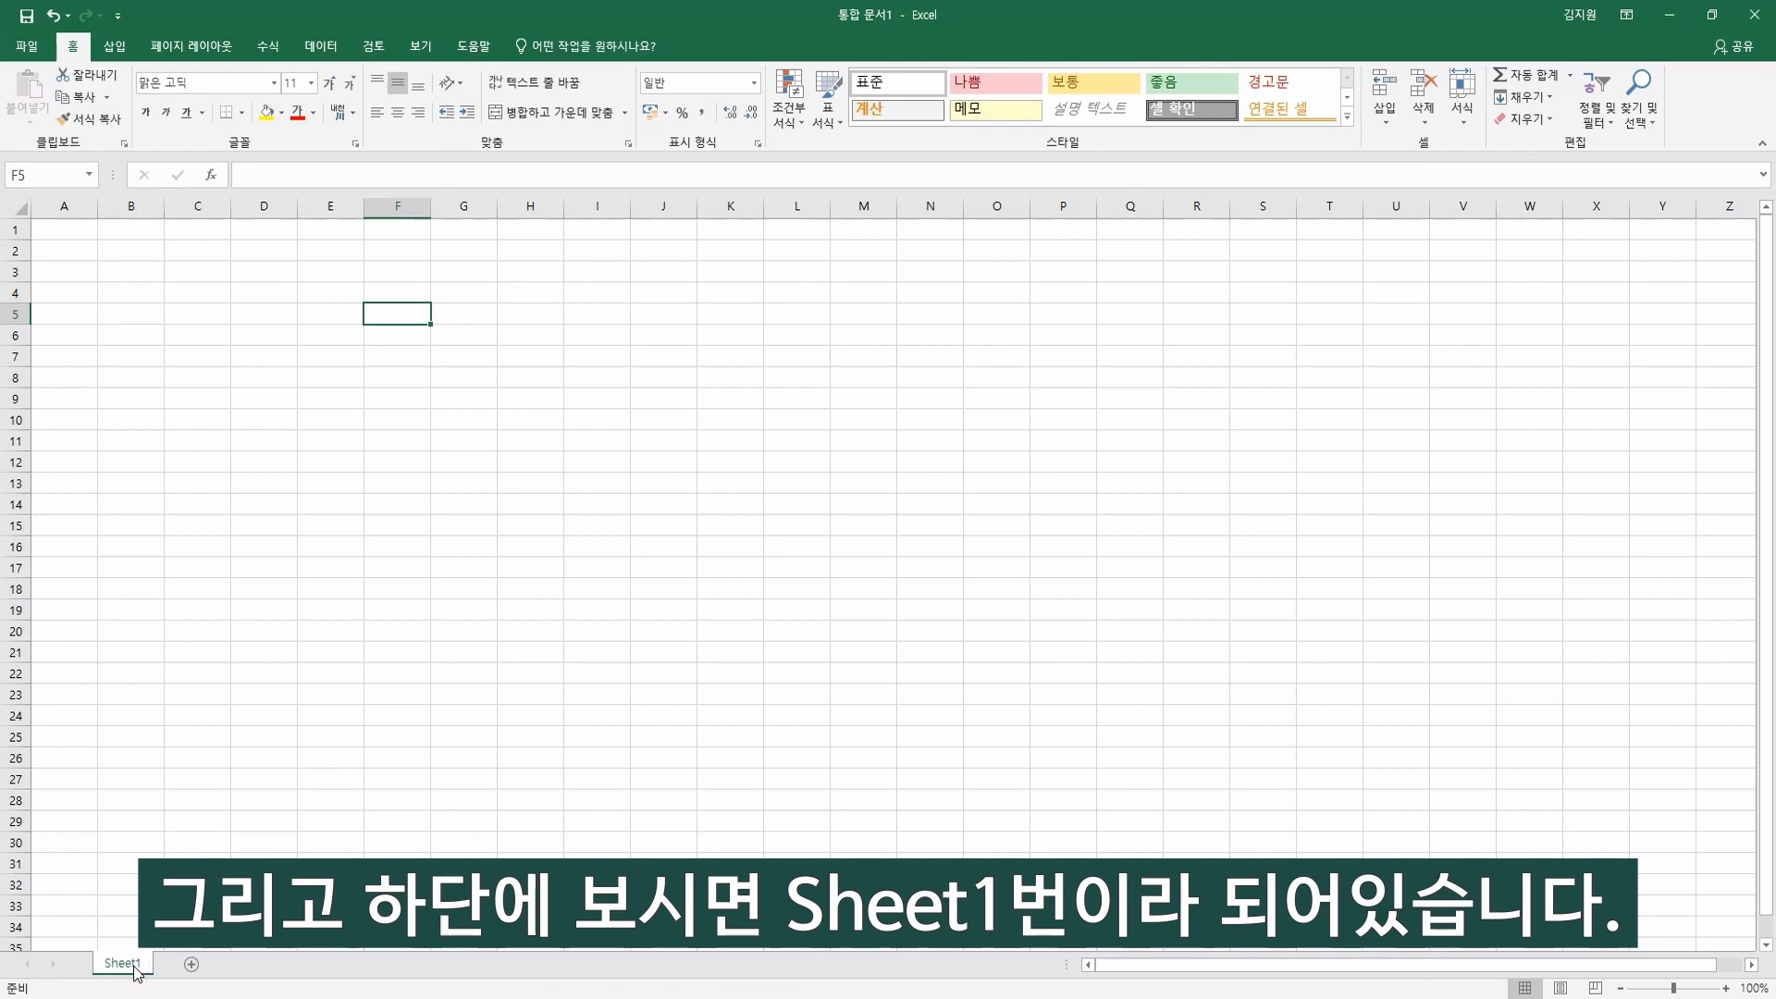
Add four new worksheets after Sheet1.
left_click(192, 966)
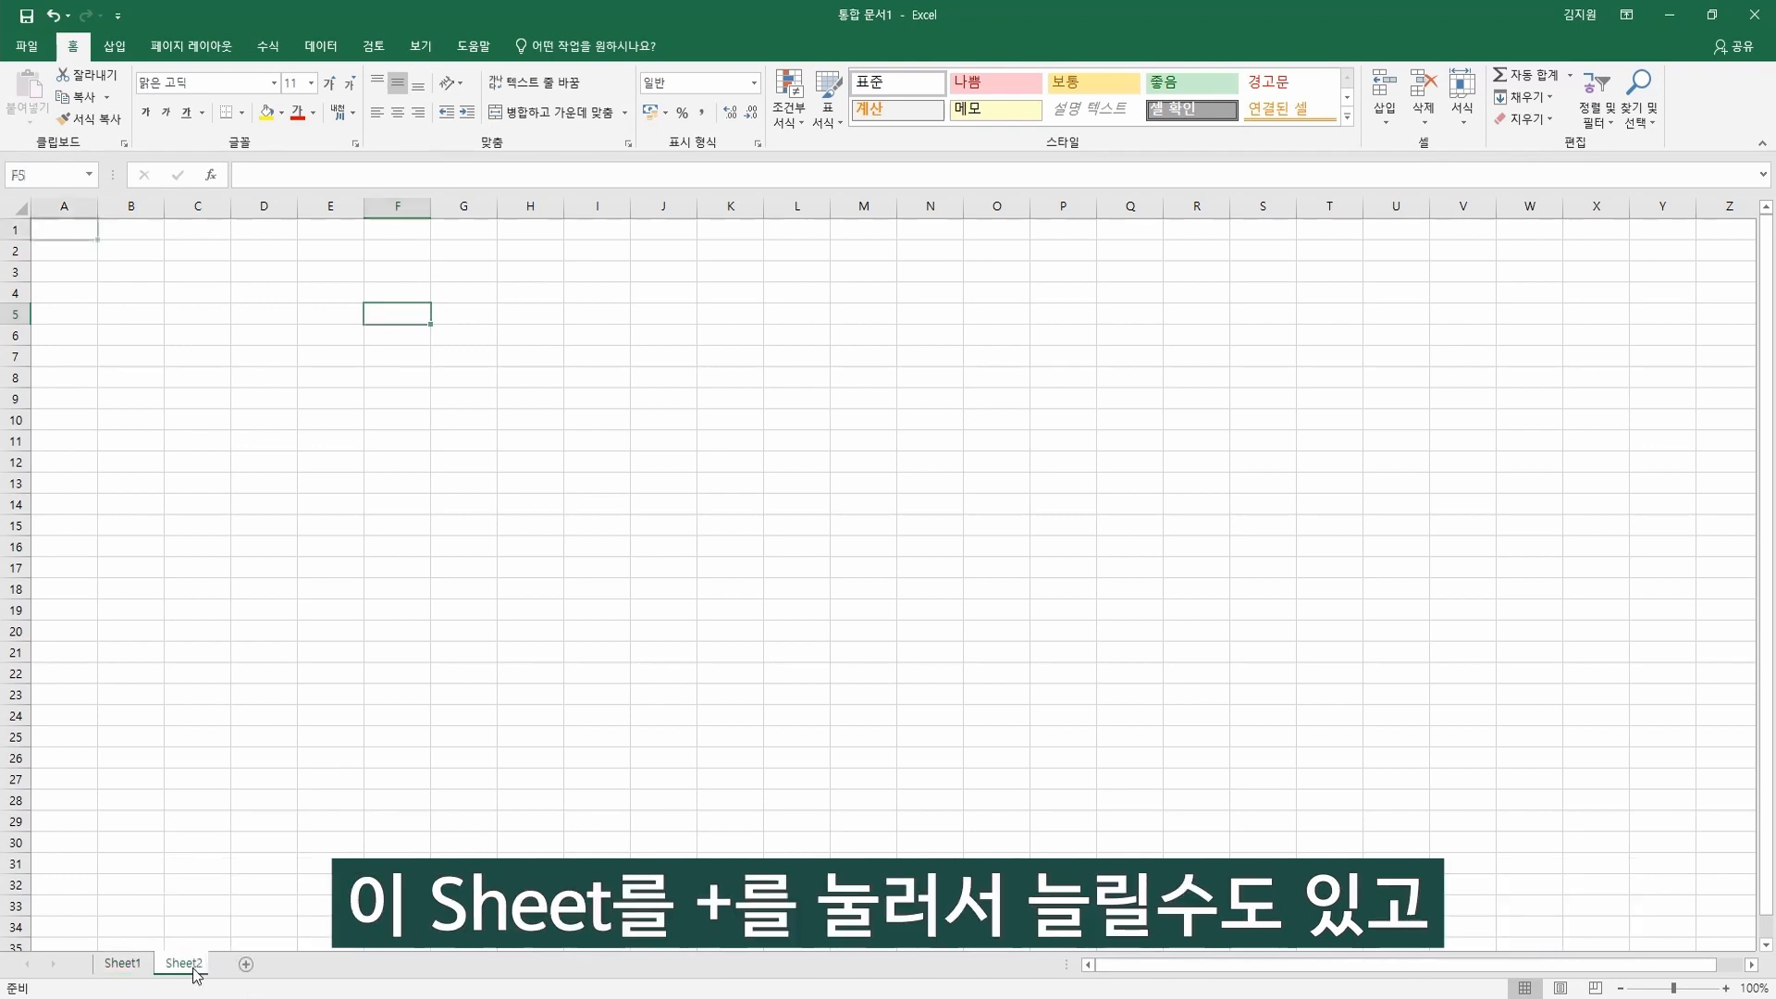
left_click(250, 966)
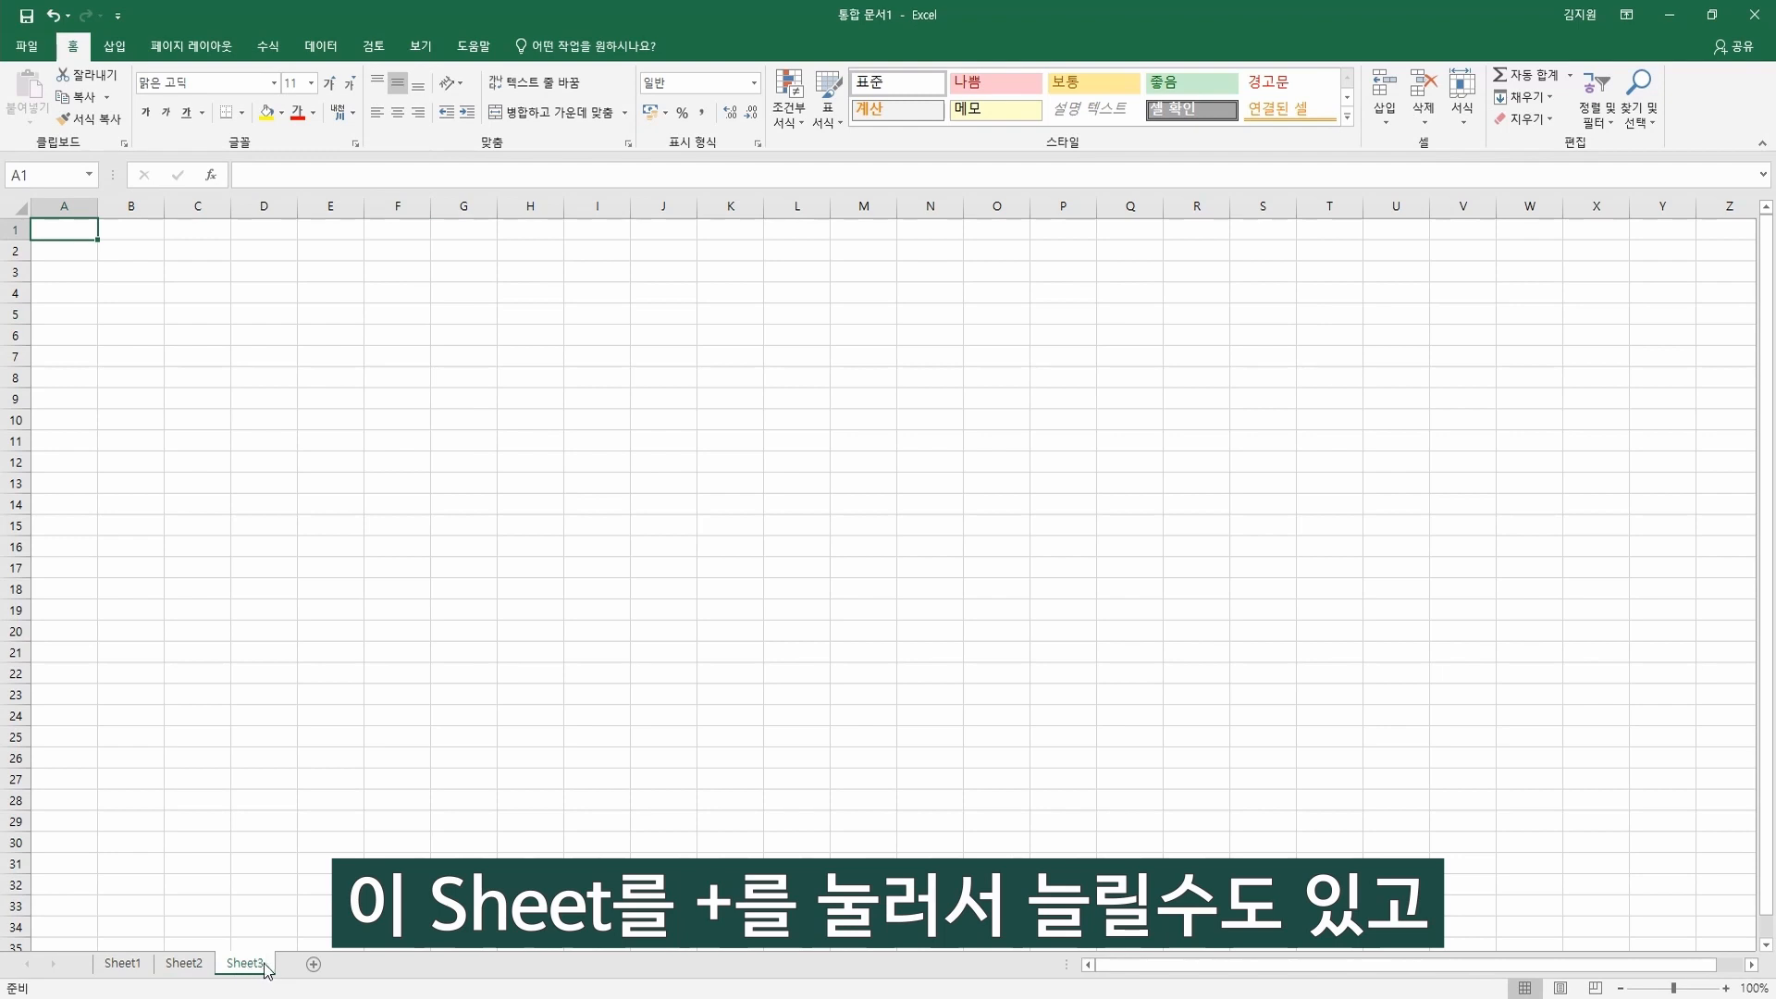
left_click(313, 965)
left_click(374, 965)
Delete the last two worksheets, Sheet5 and Sheet4.
right_click(365, 963)
left_click(388, 758)
right_click(315, 964)
left_click(340, 758)
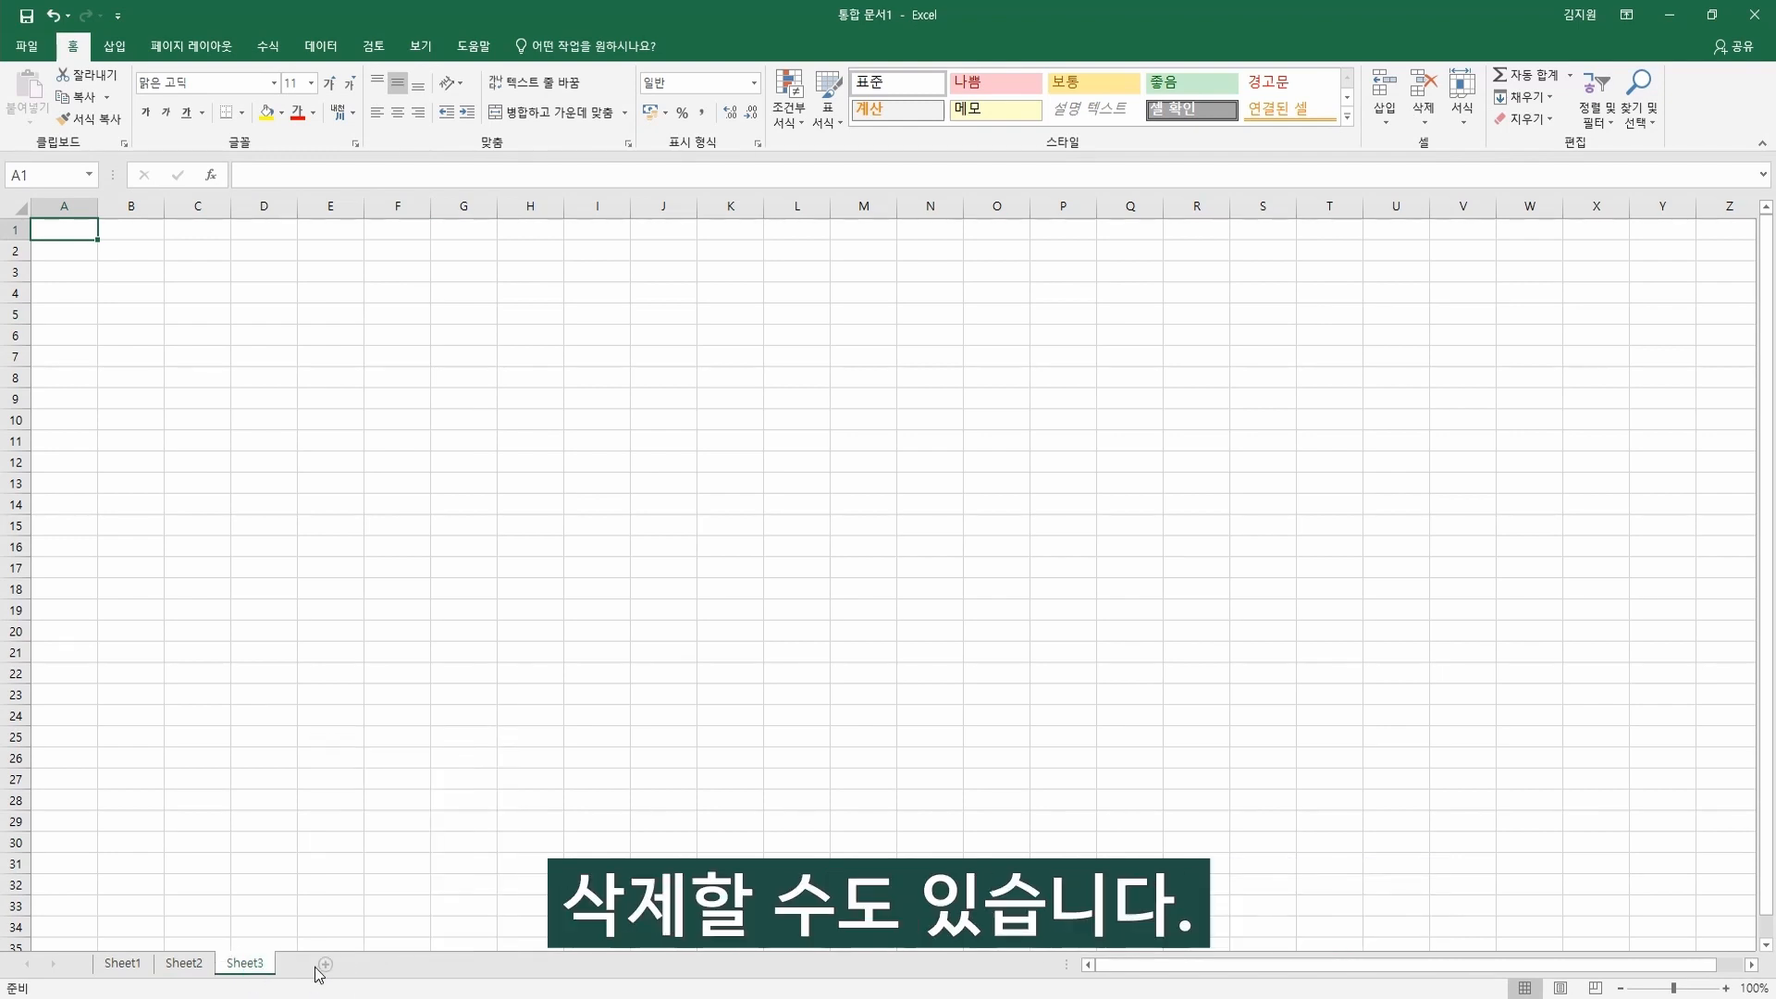
Rename the Sheet3 worksheet as 엑셀.
double_click(246, 963)
type("엑셀")
key("Return")
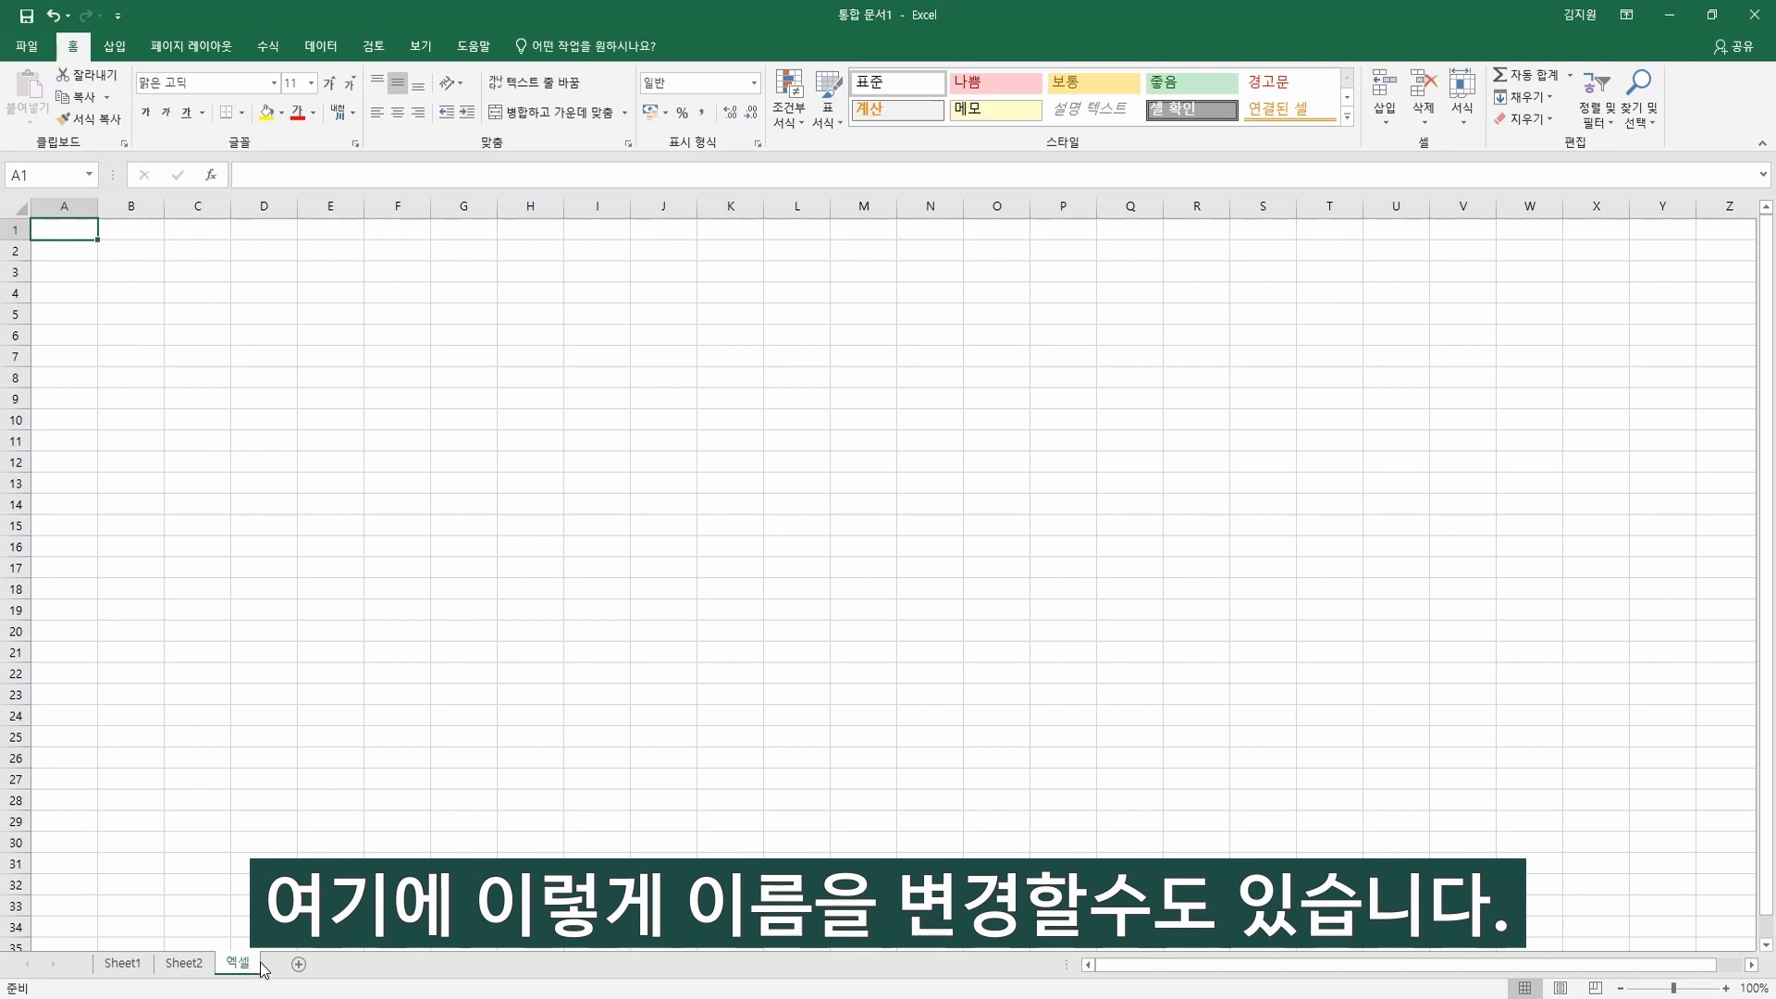
Set the tab colour of the 엑셀 worksheet to yellow.
right_click(246, 964)
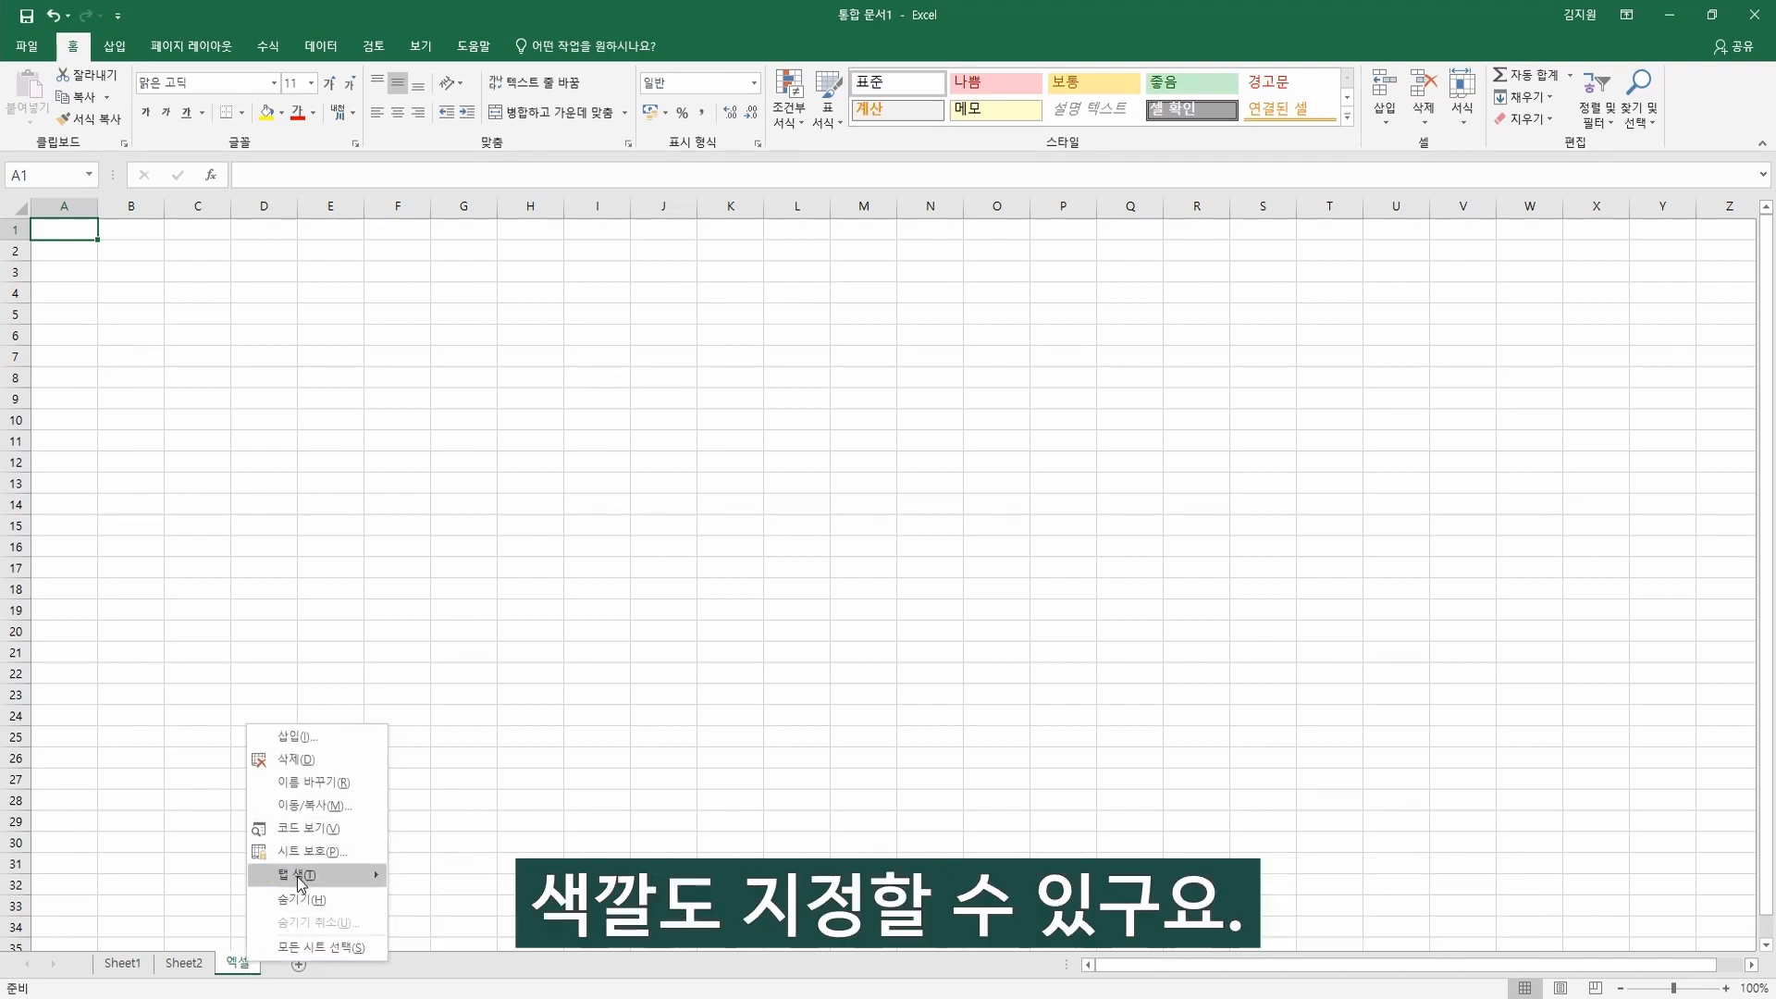
mouse_move(298, 875)
left_click(442, 936)
left_click(396, 864)
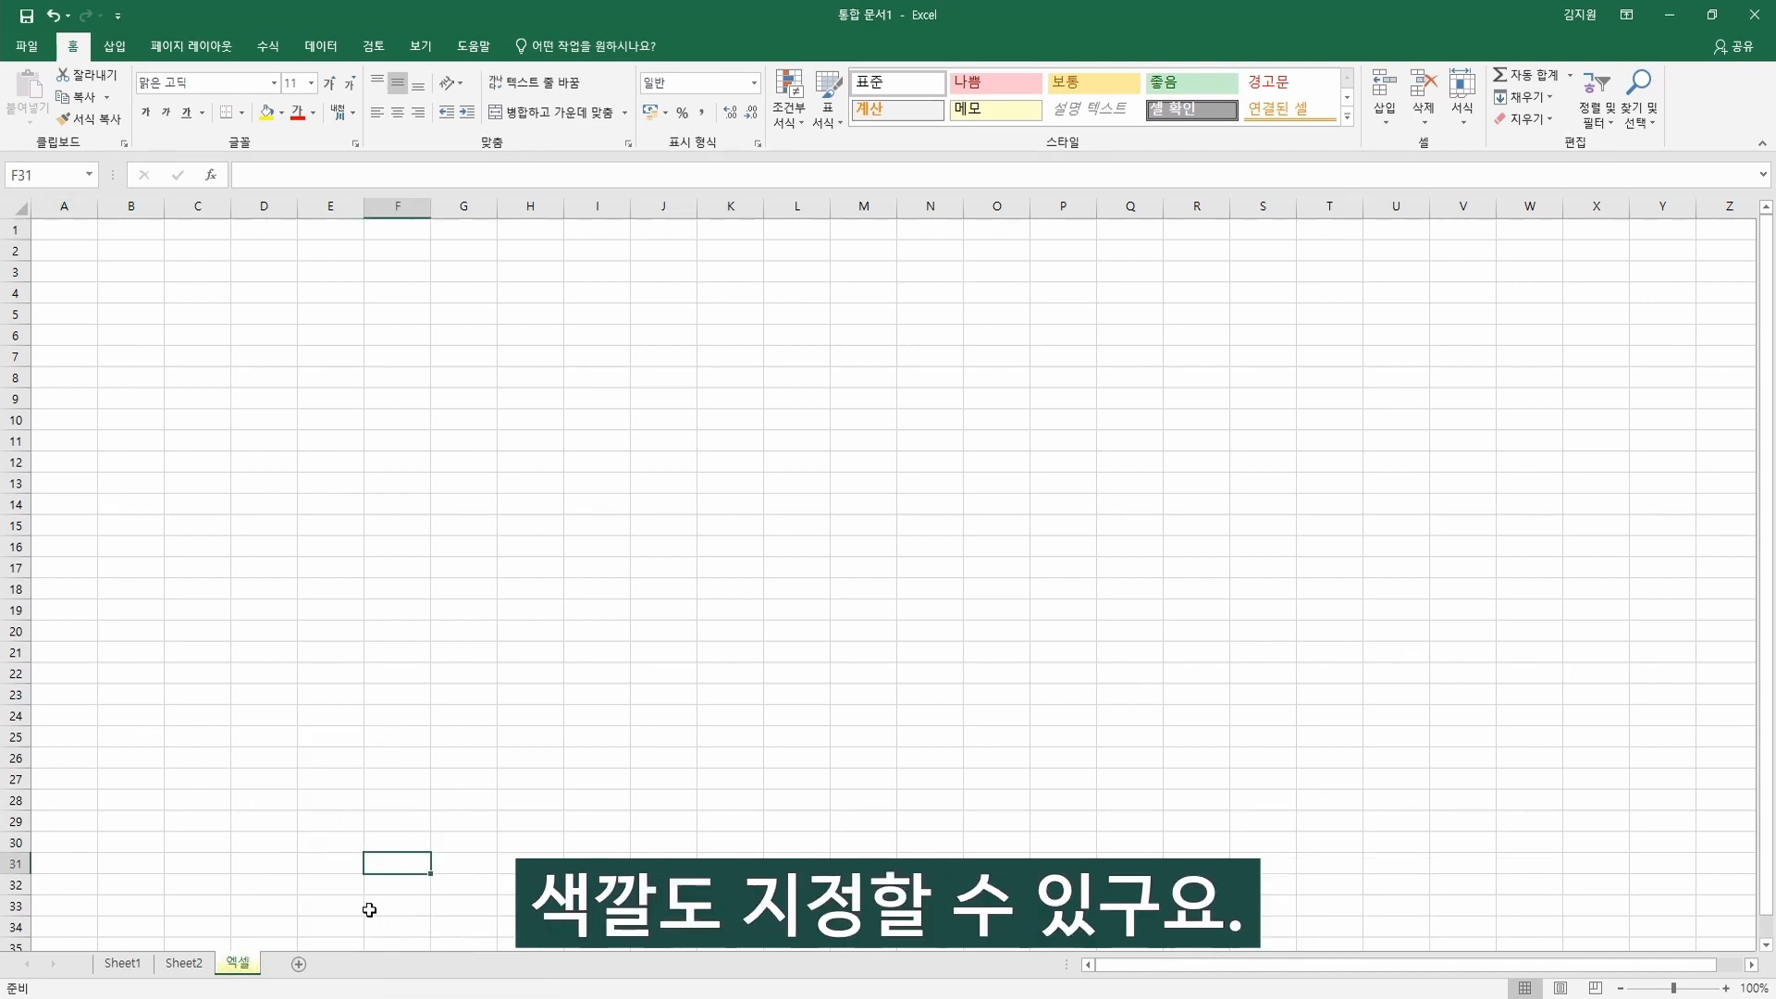
Copy the 엑셀 worksheet to the end of workbook 통합 문서1.
right_click(255, 964)
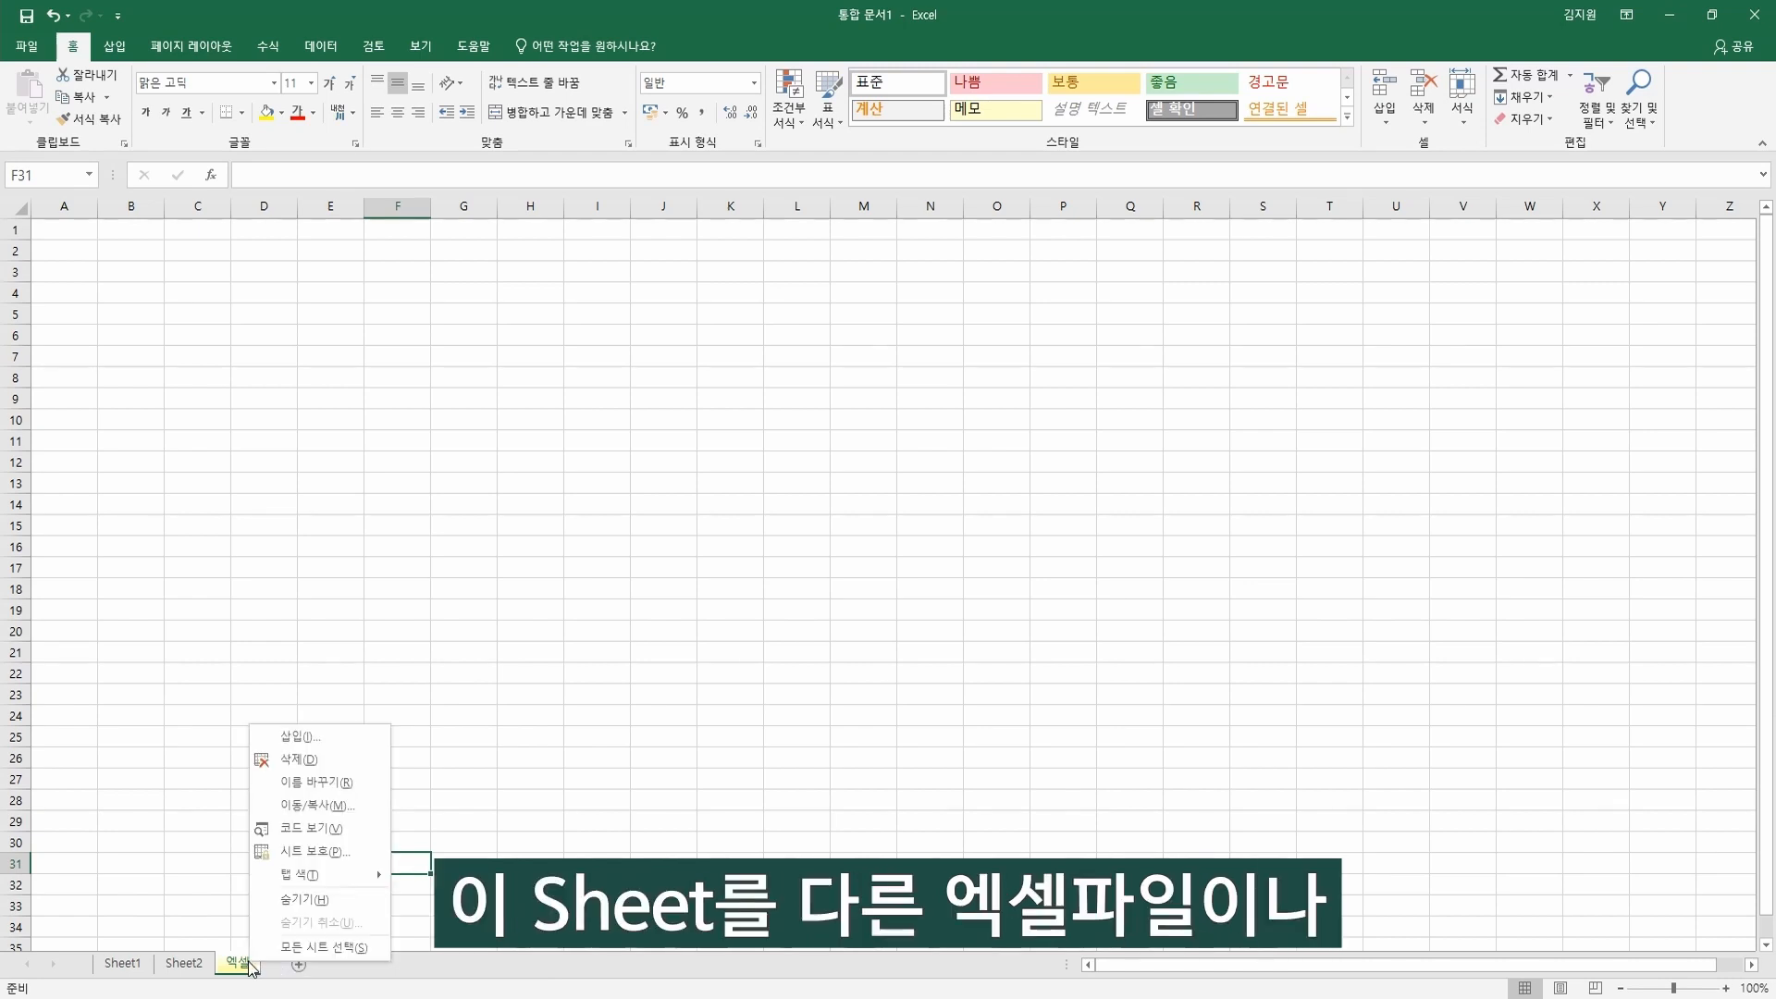
left_click(317, 804)
left_click(374, 725)
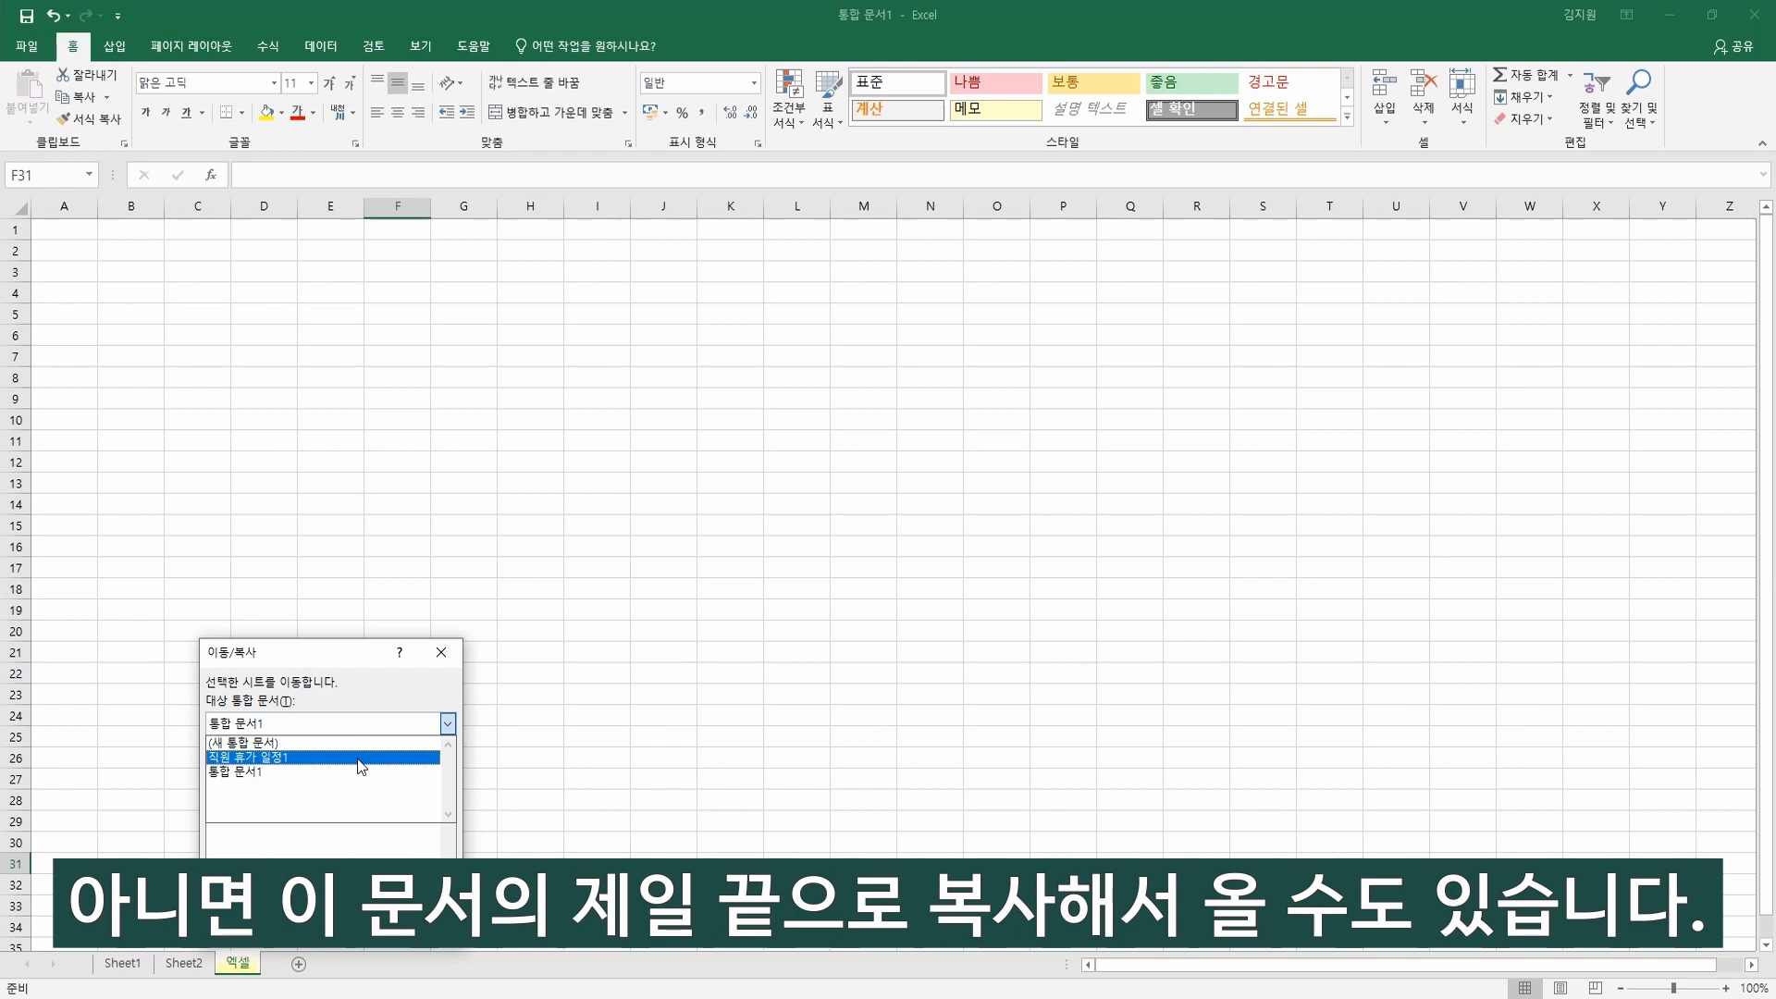
left_click(359, 759)
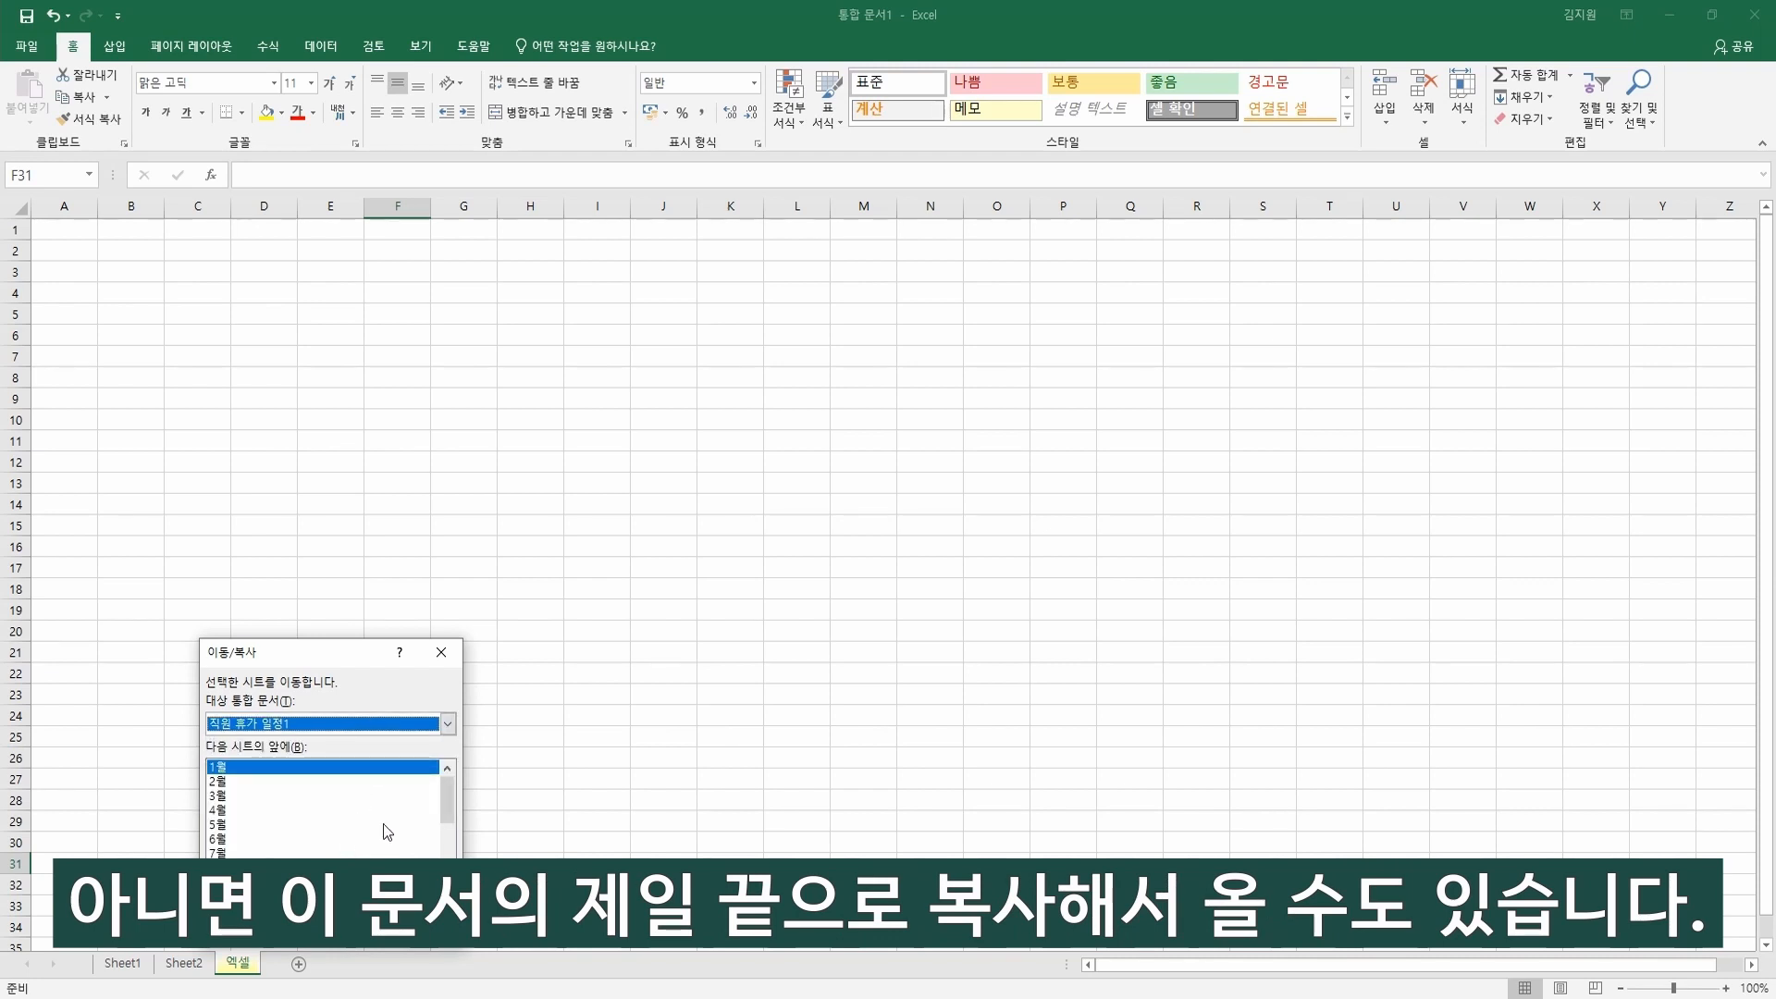
left_click(447, 723)
left_click(383, 775)
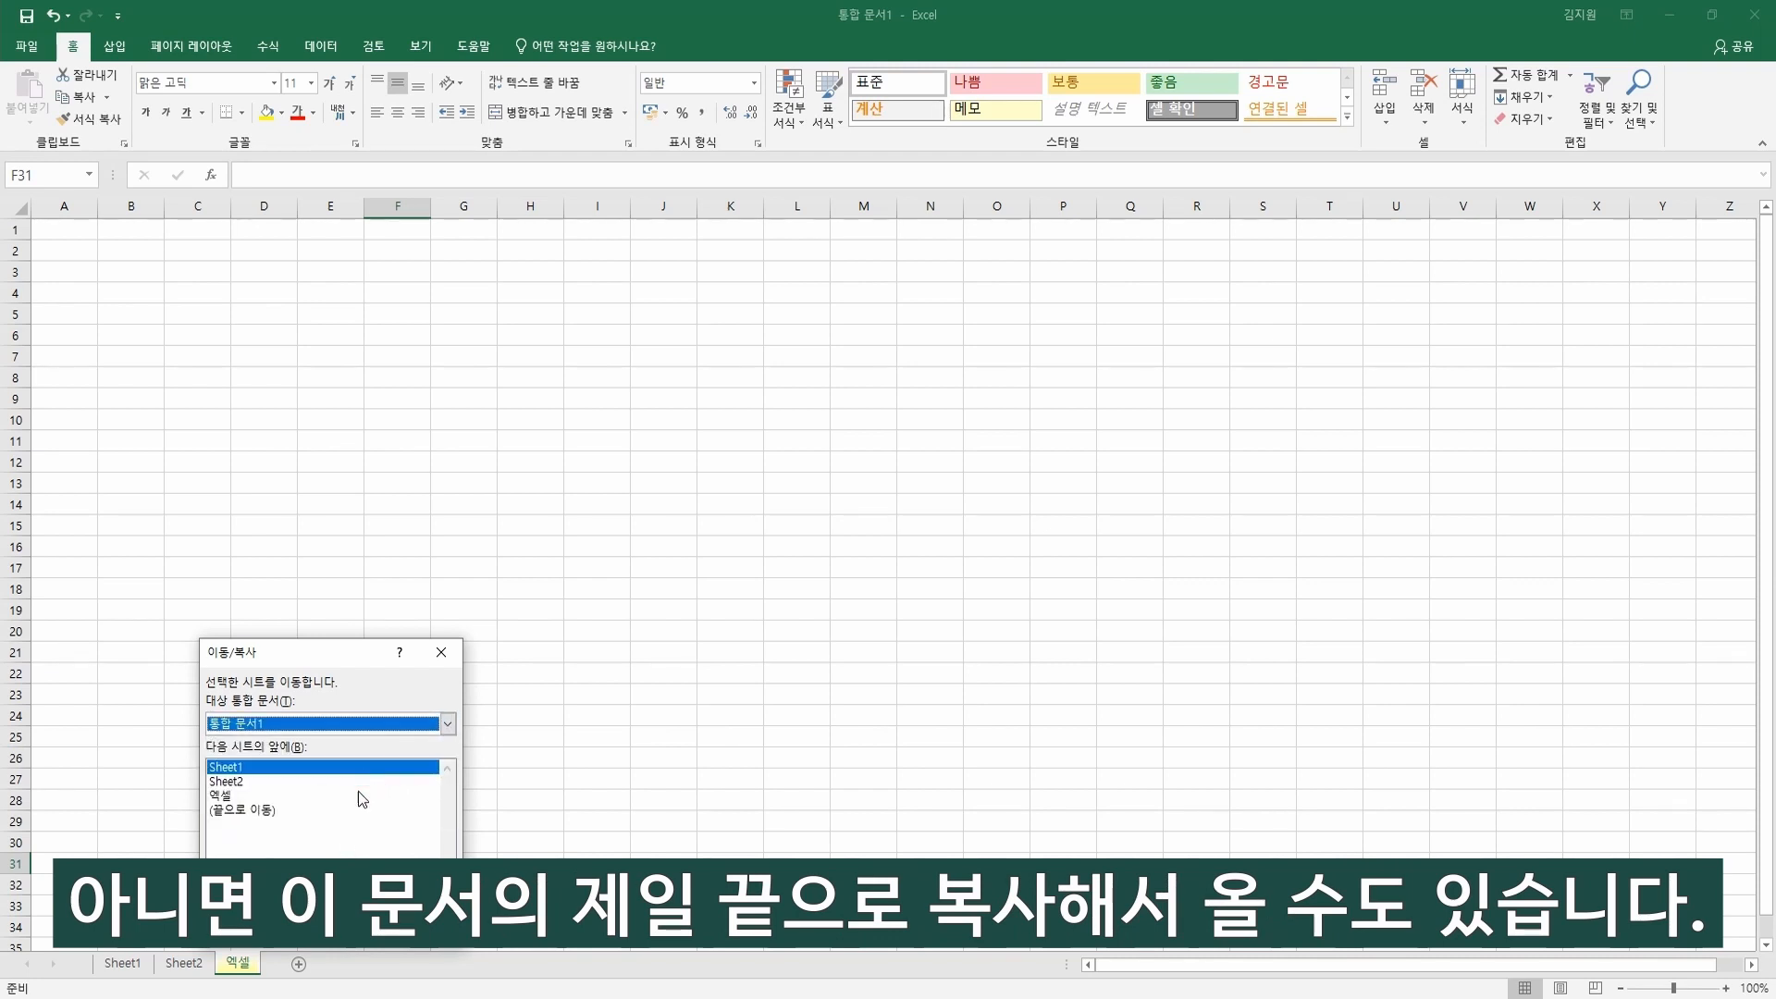
left_click(296, 811)
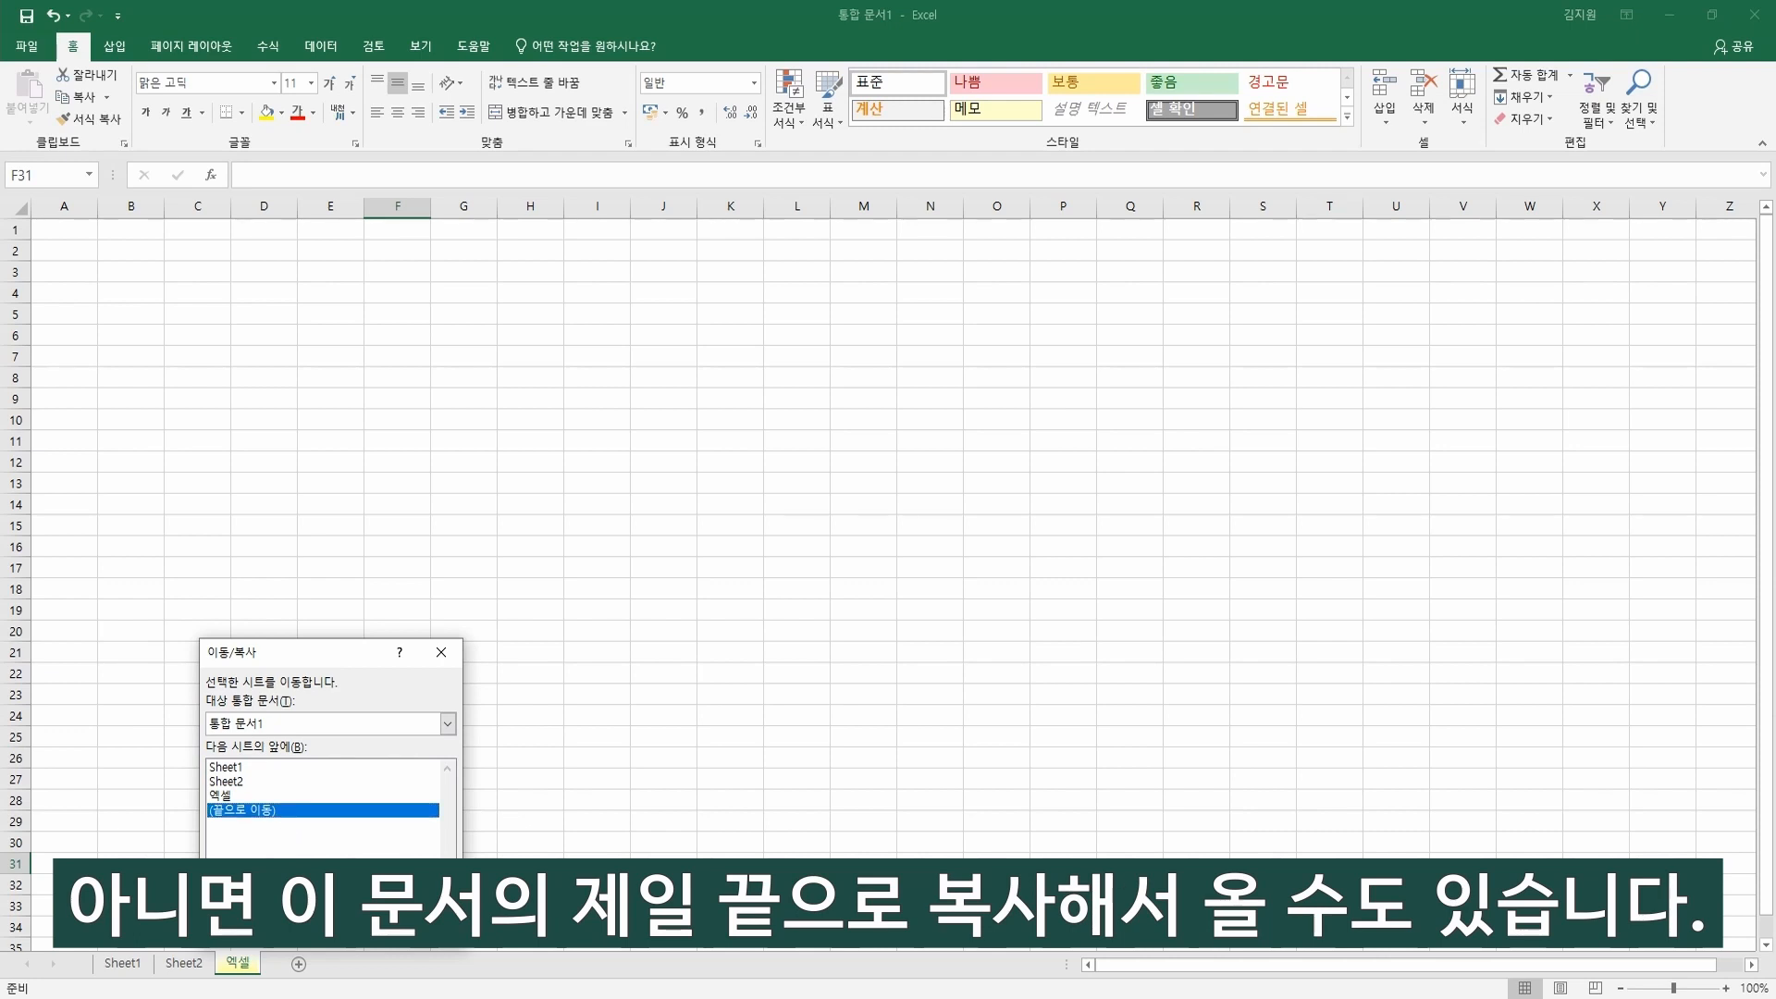
key("Return")
left_click(730, 842)
Delete every worksheet except Sheet1, working back from the last one, and select cell E24.
right_click(317, 966)
left_click(356, 759)
right_click(260, 969)
left_click(306, 761)
right_click(208, 966)
left_click(248, 760)
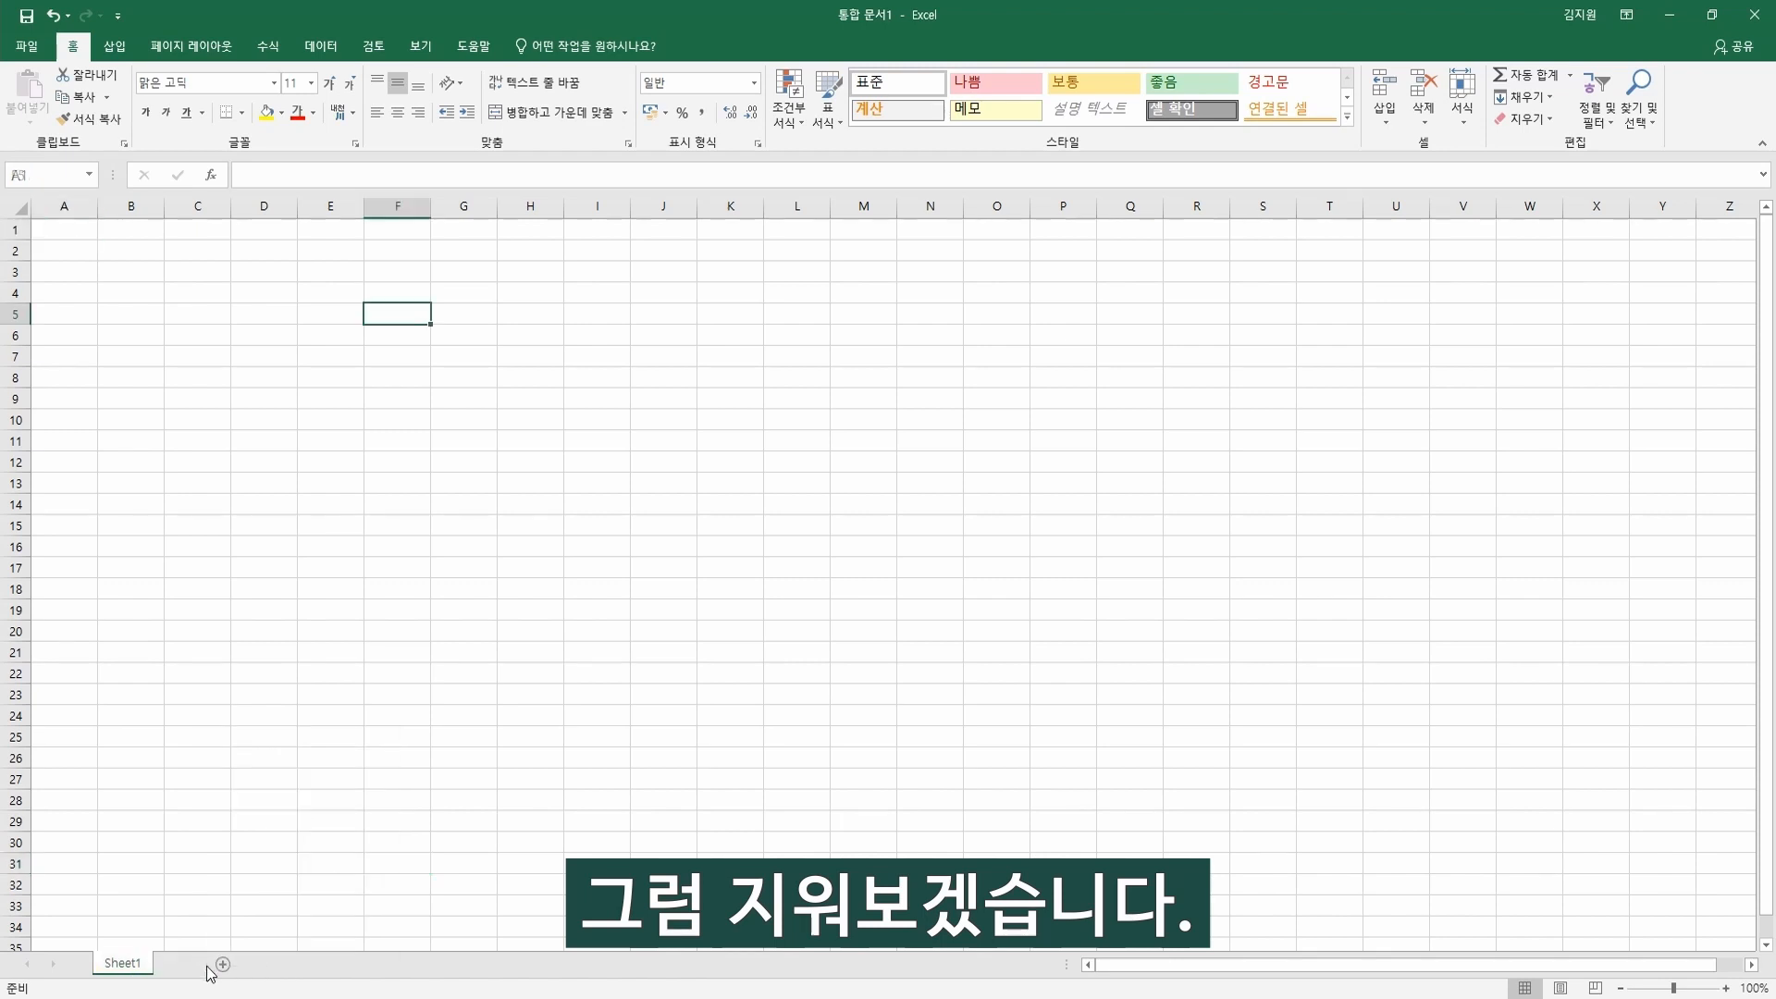
left_click(346, 715)
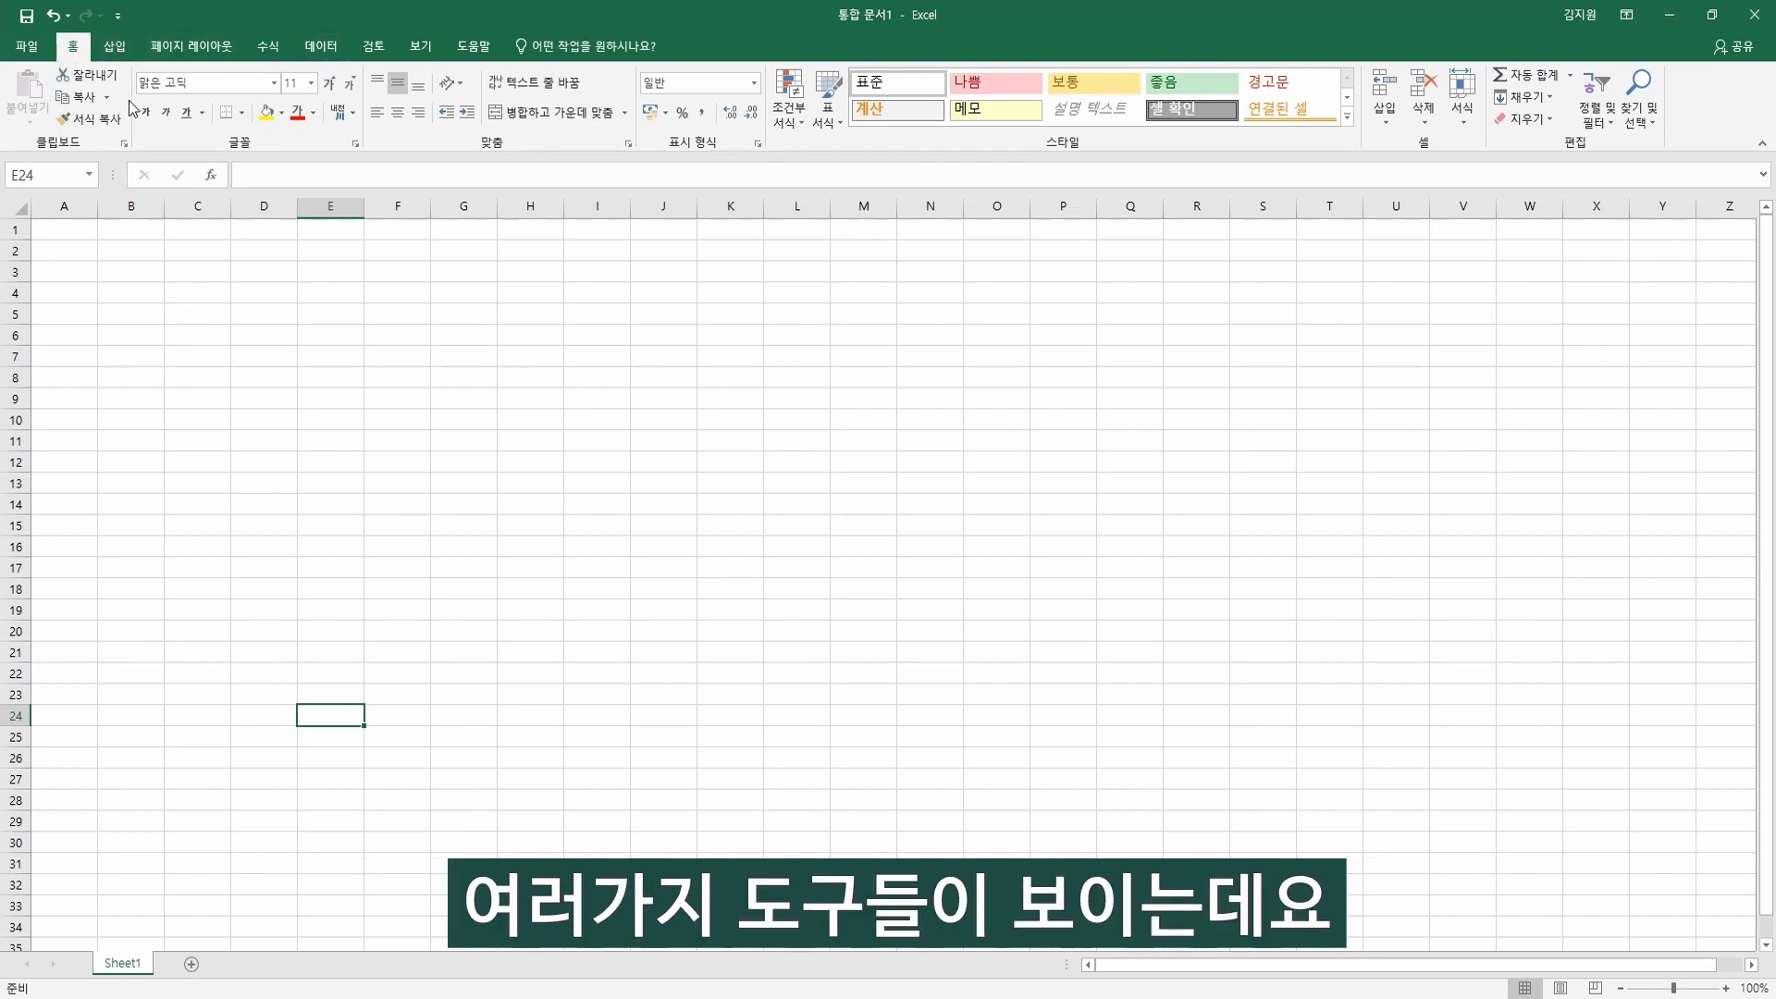
View the workbook's file information page, return to the sheet and select cell C2.
left_click(39, 49)
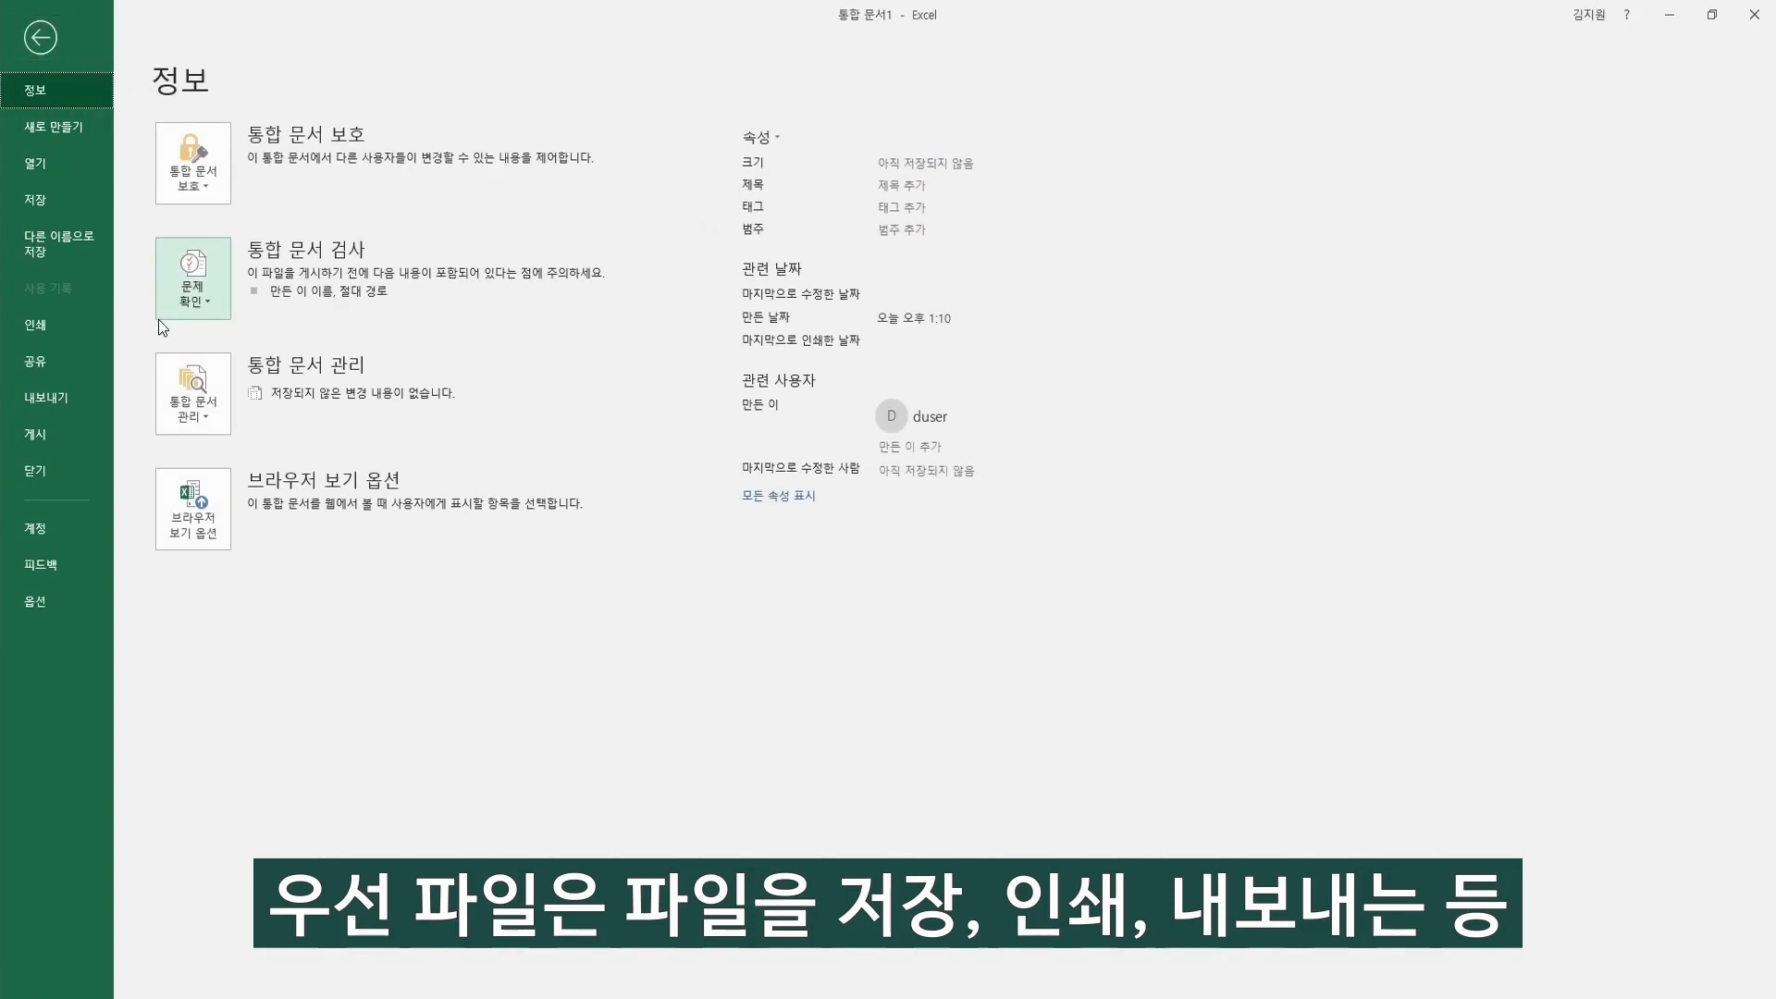
left_click(48, 43)
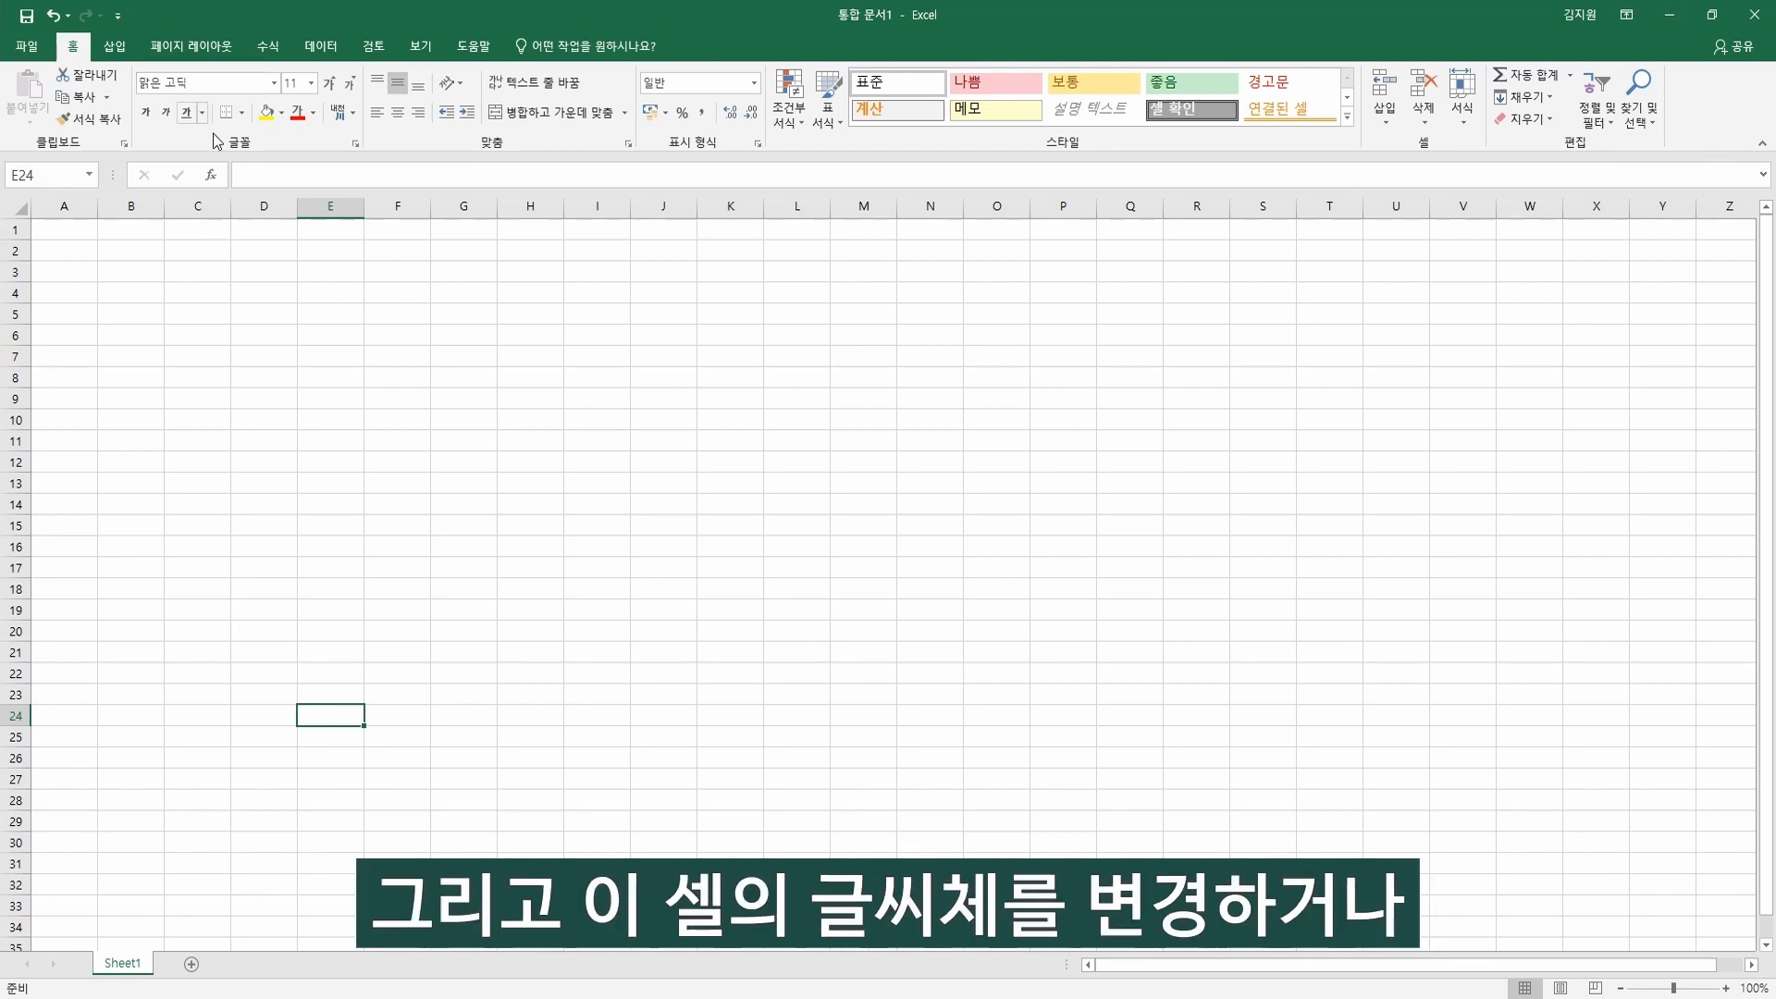
left_click(201, 251)
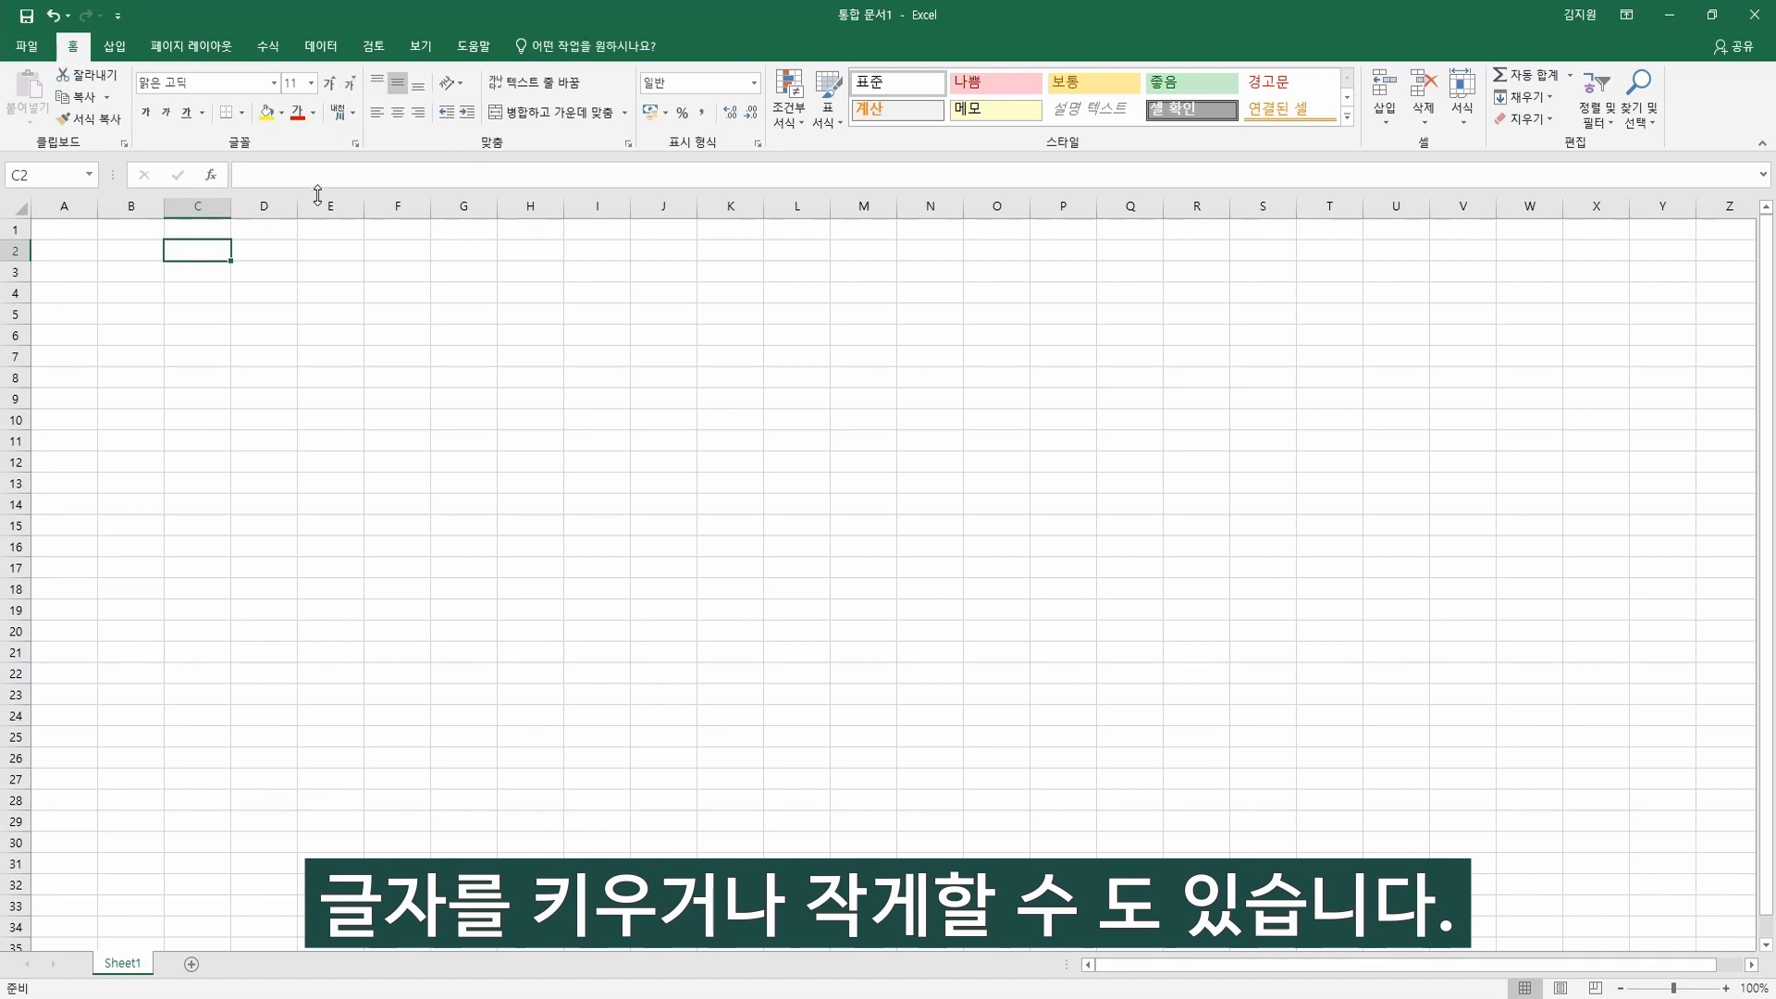
Enter 가나다 in cell D2 and increase the height of row 2 to more than double.
left_click(273, 253)
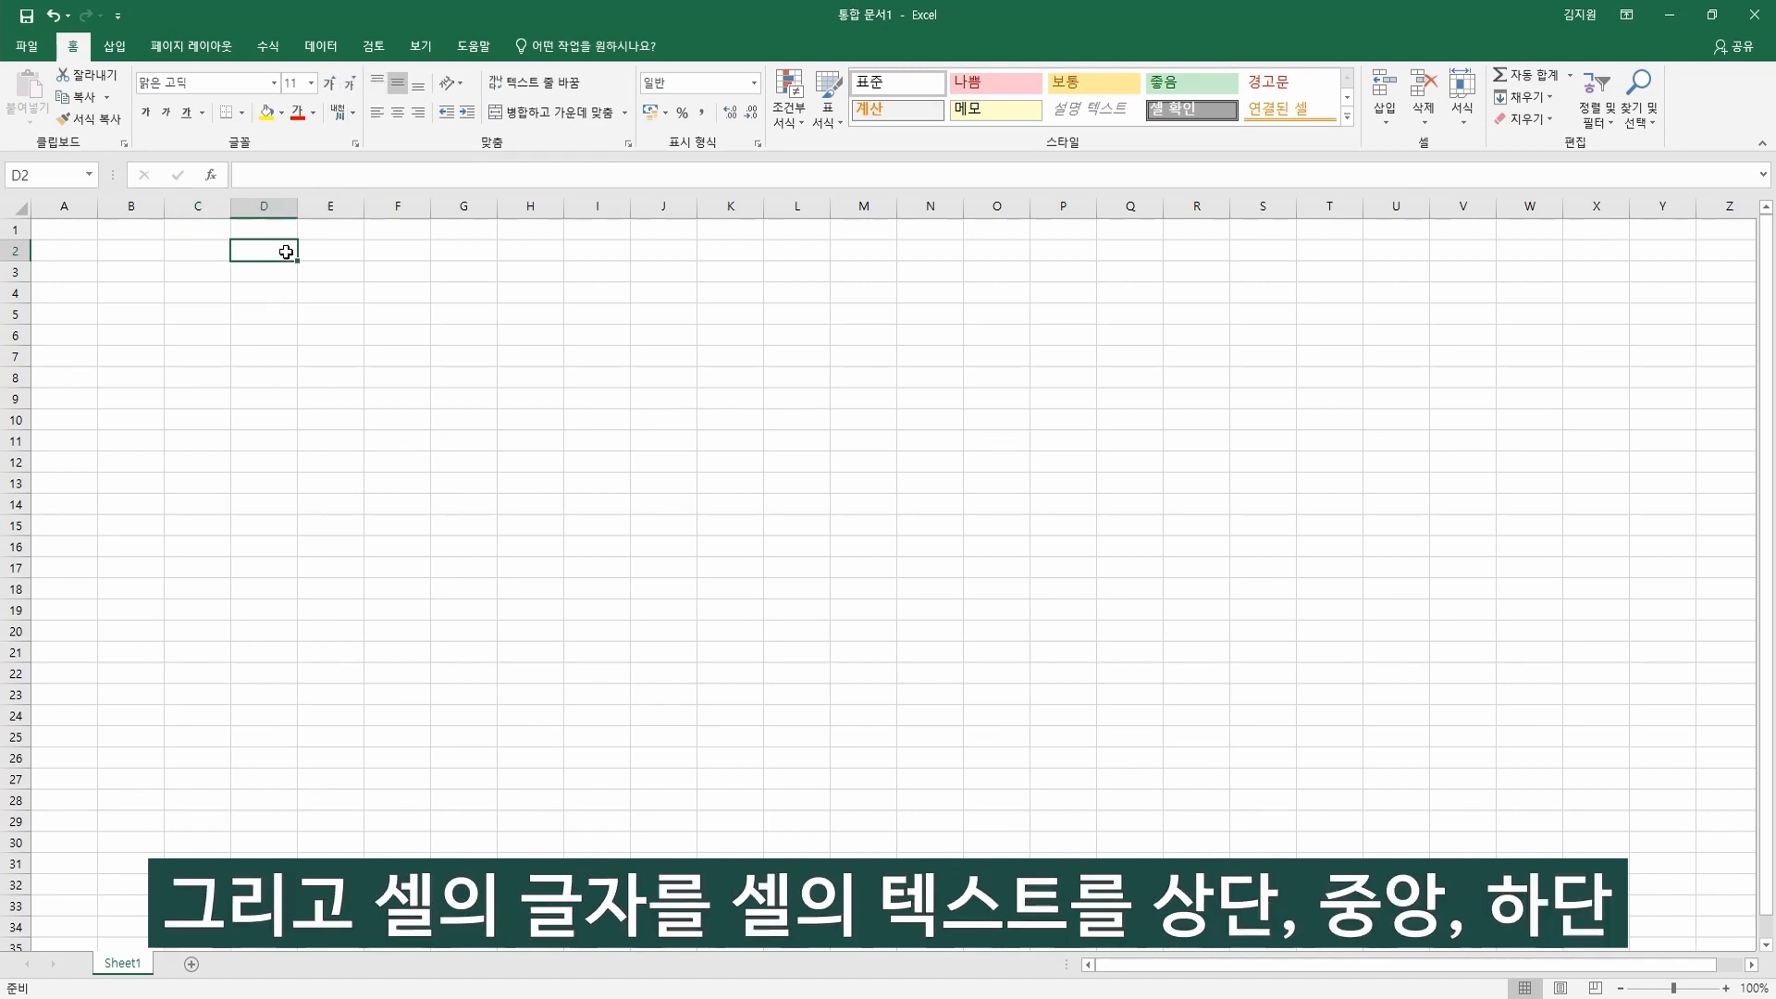
type("가나다")
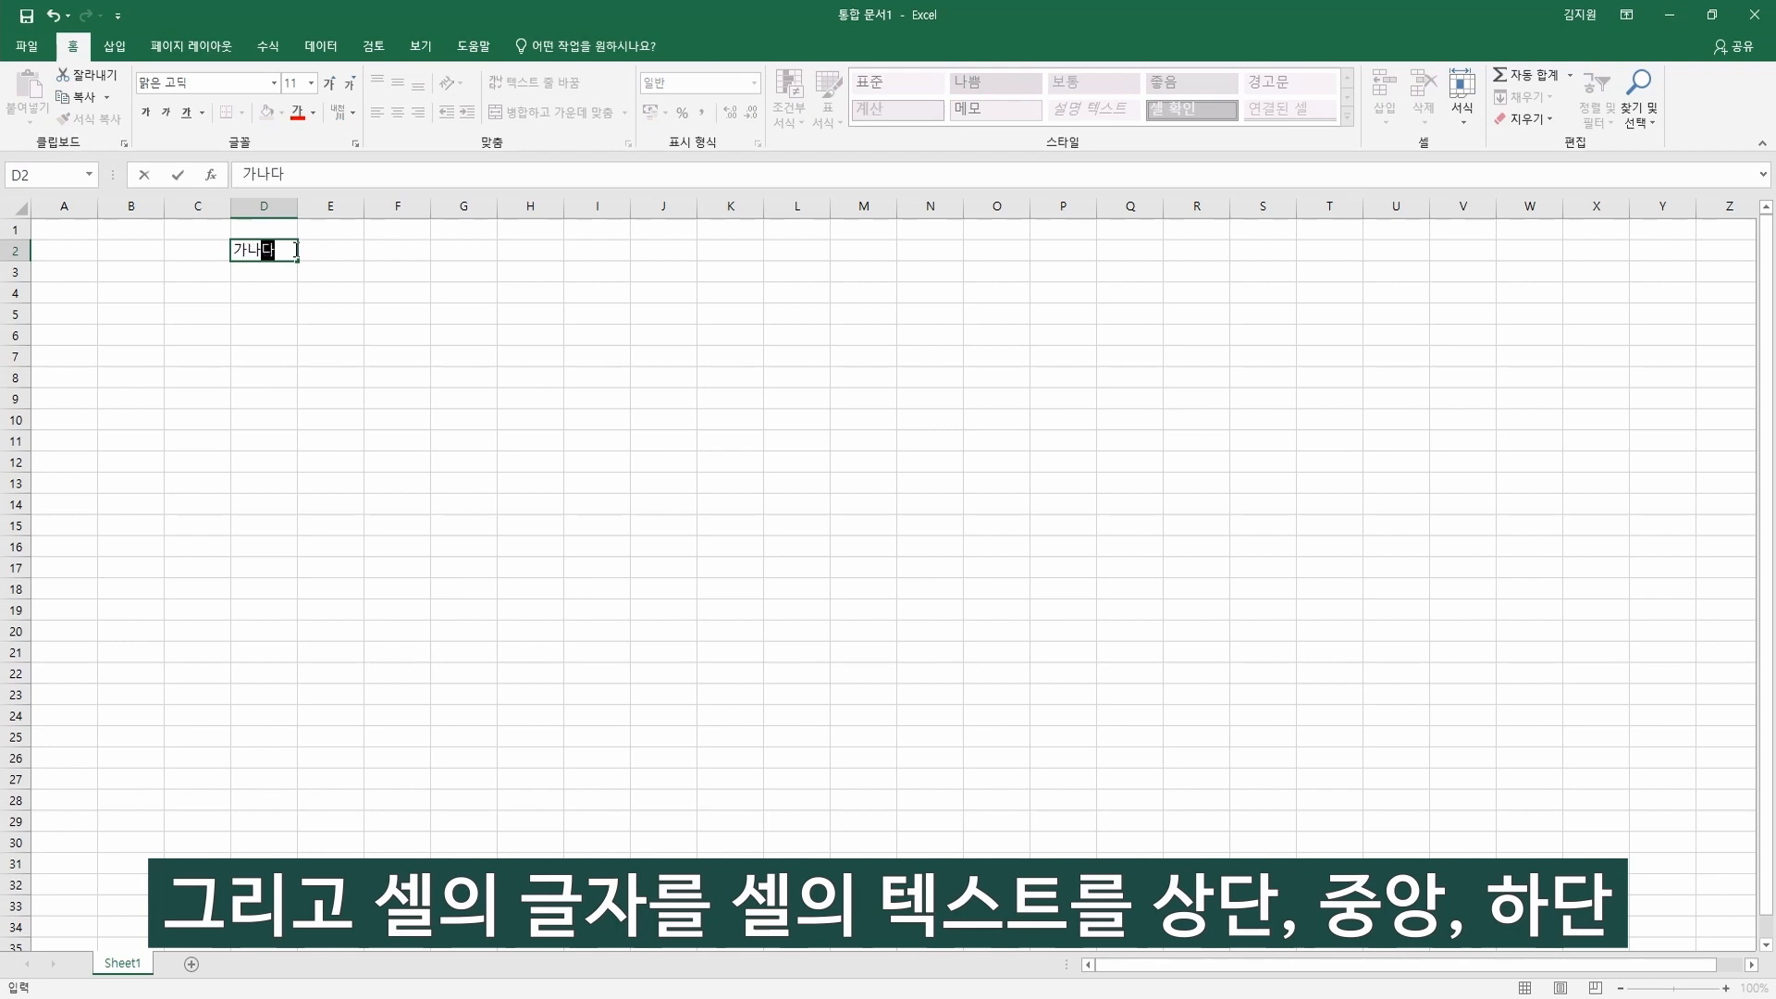
key("Return")
left_click(15, 271)
left_click(14, 251)
left_click_drag(15, 261, 13, 290)
Try top, middle and bottom vertical alignment on cell D2, finishing with middle alignment.
left_click(263, 263)
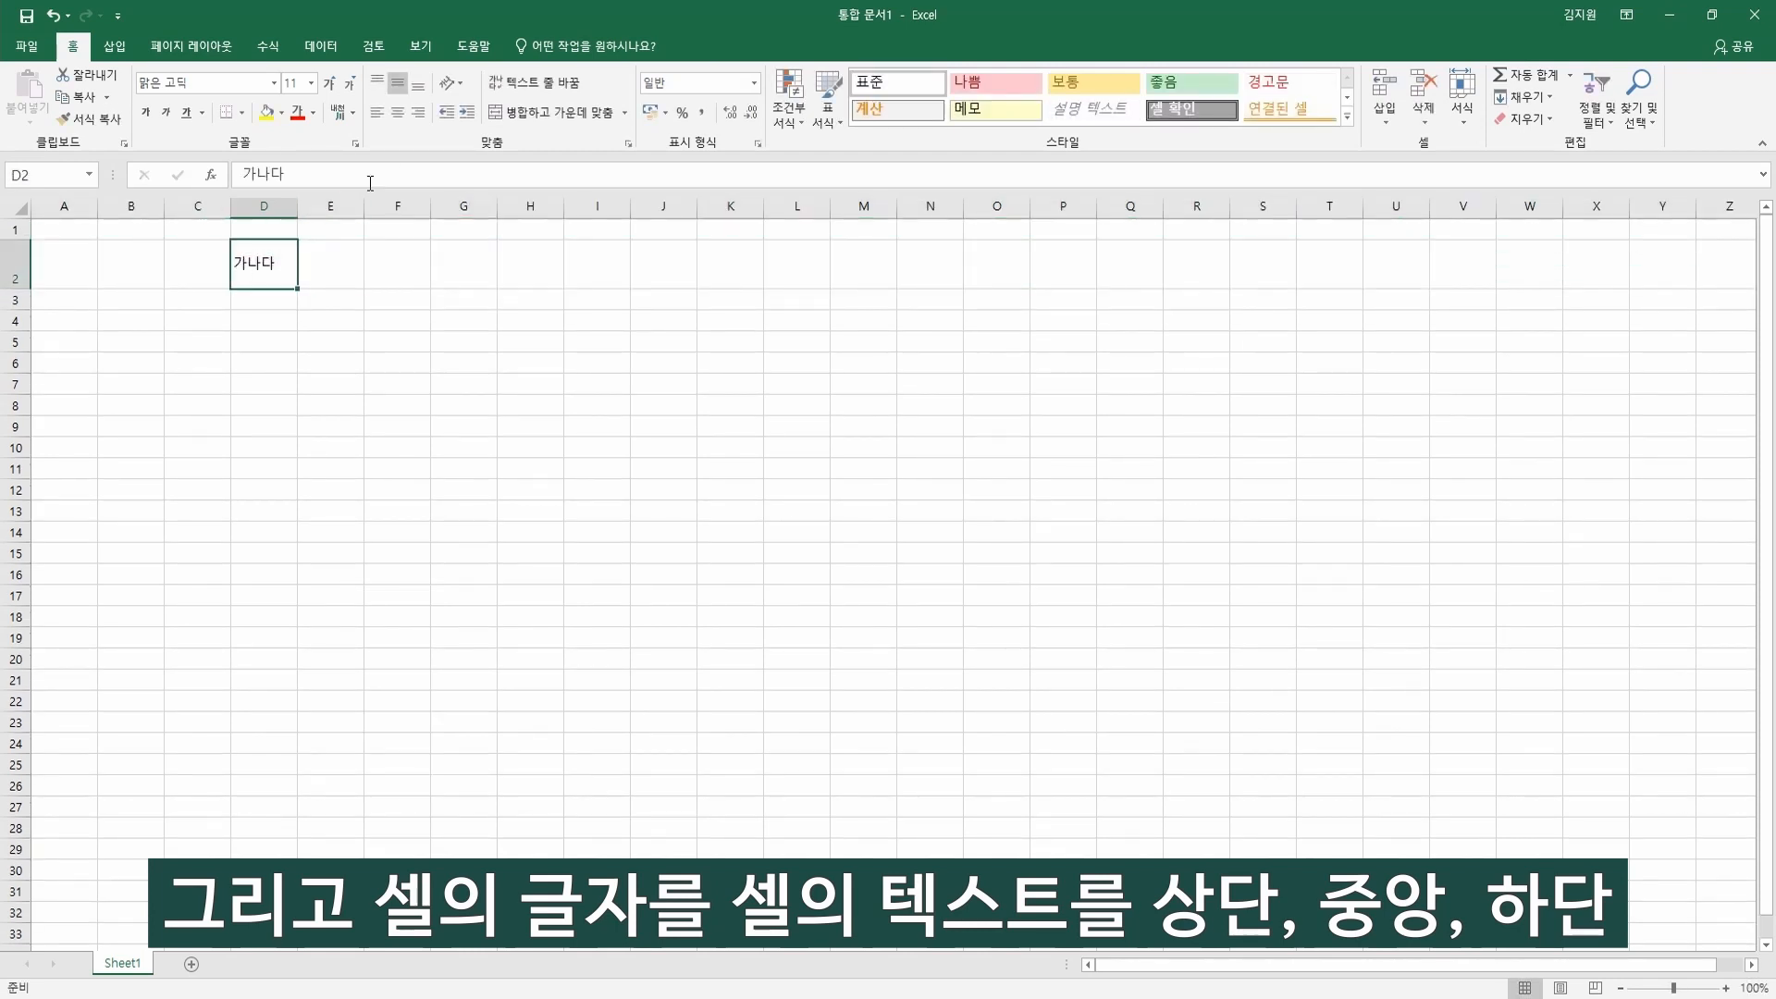
left_click(378, 86)
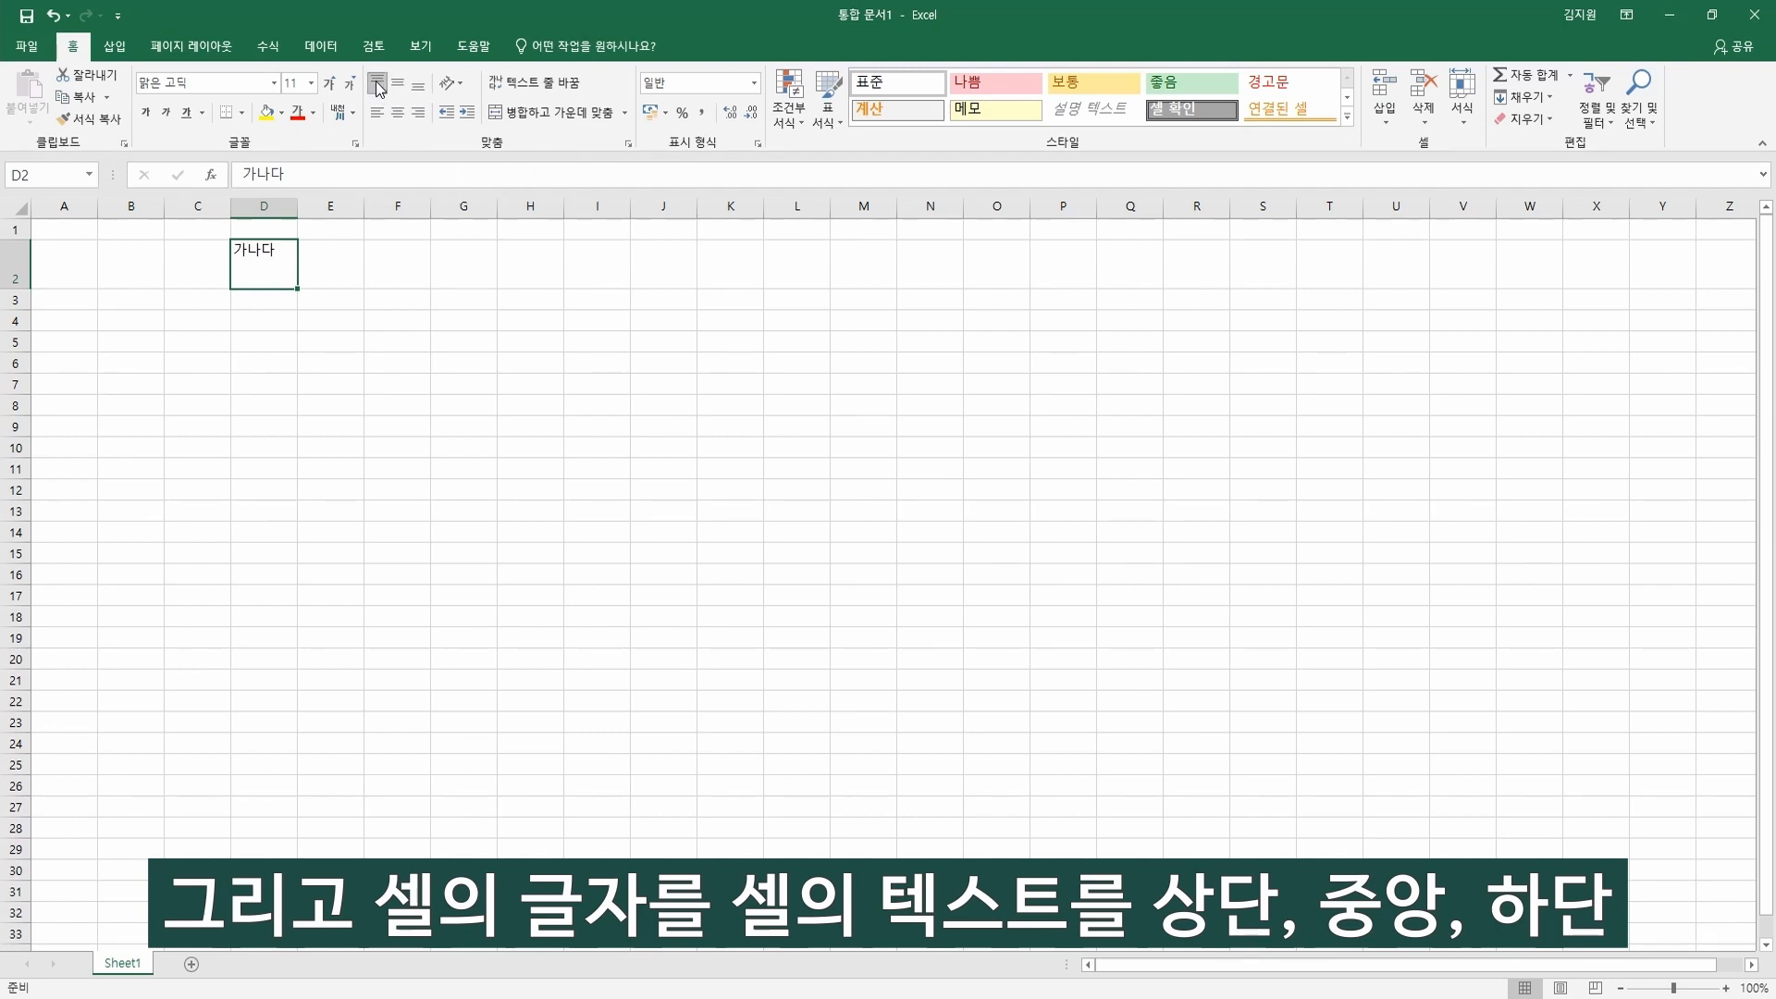
left_click(398, 84)
left_click(418, 86)
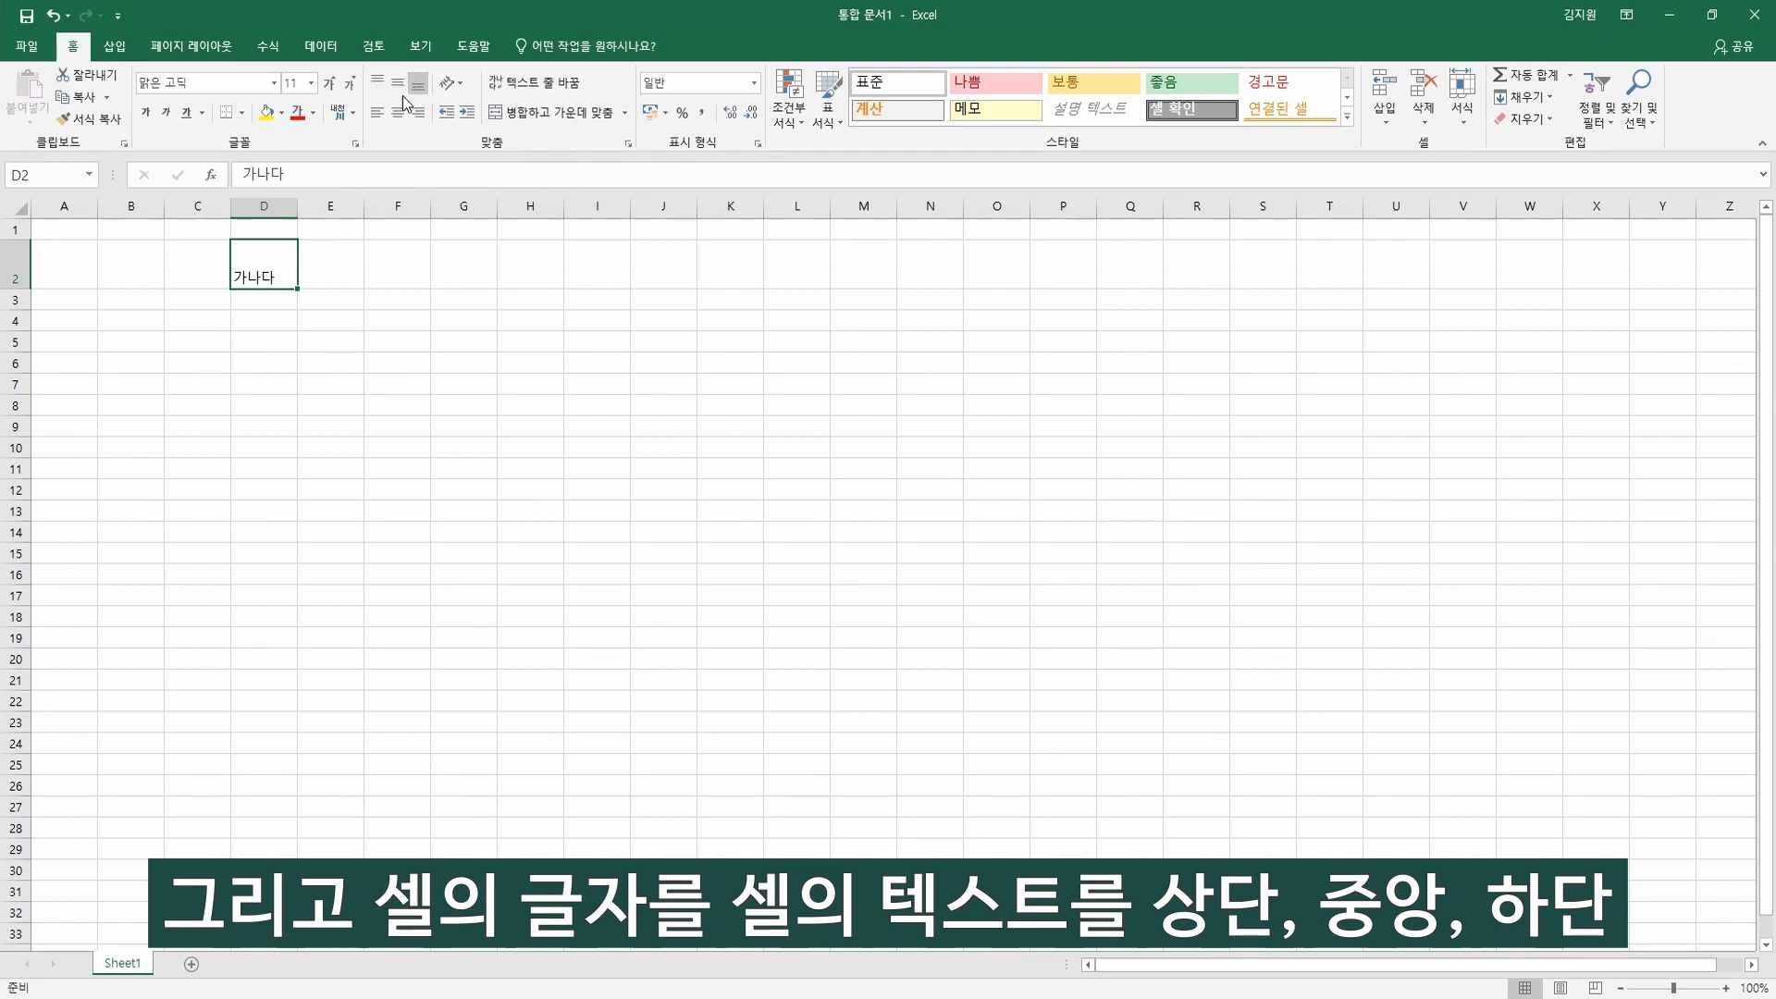
left_click(398, 85)
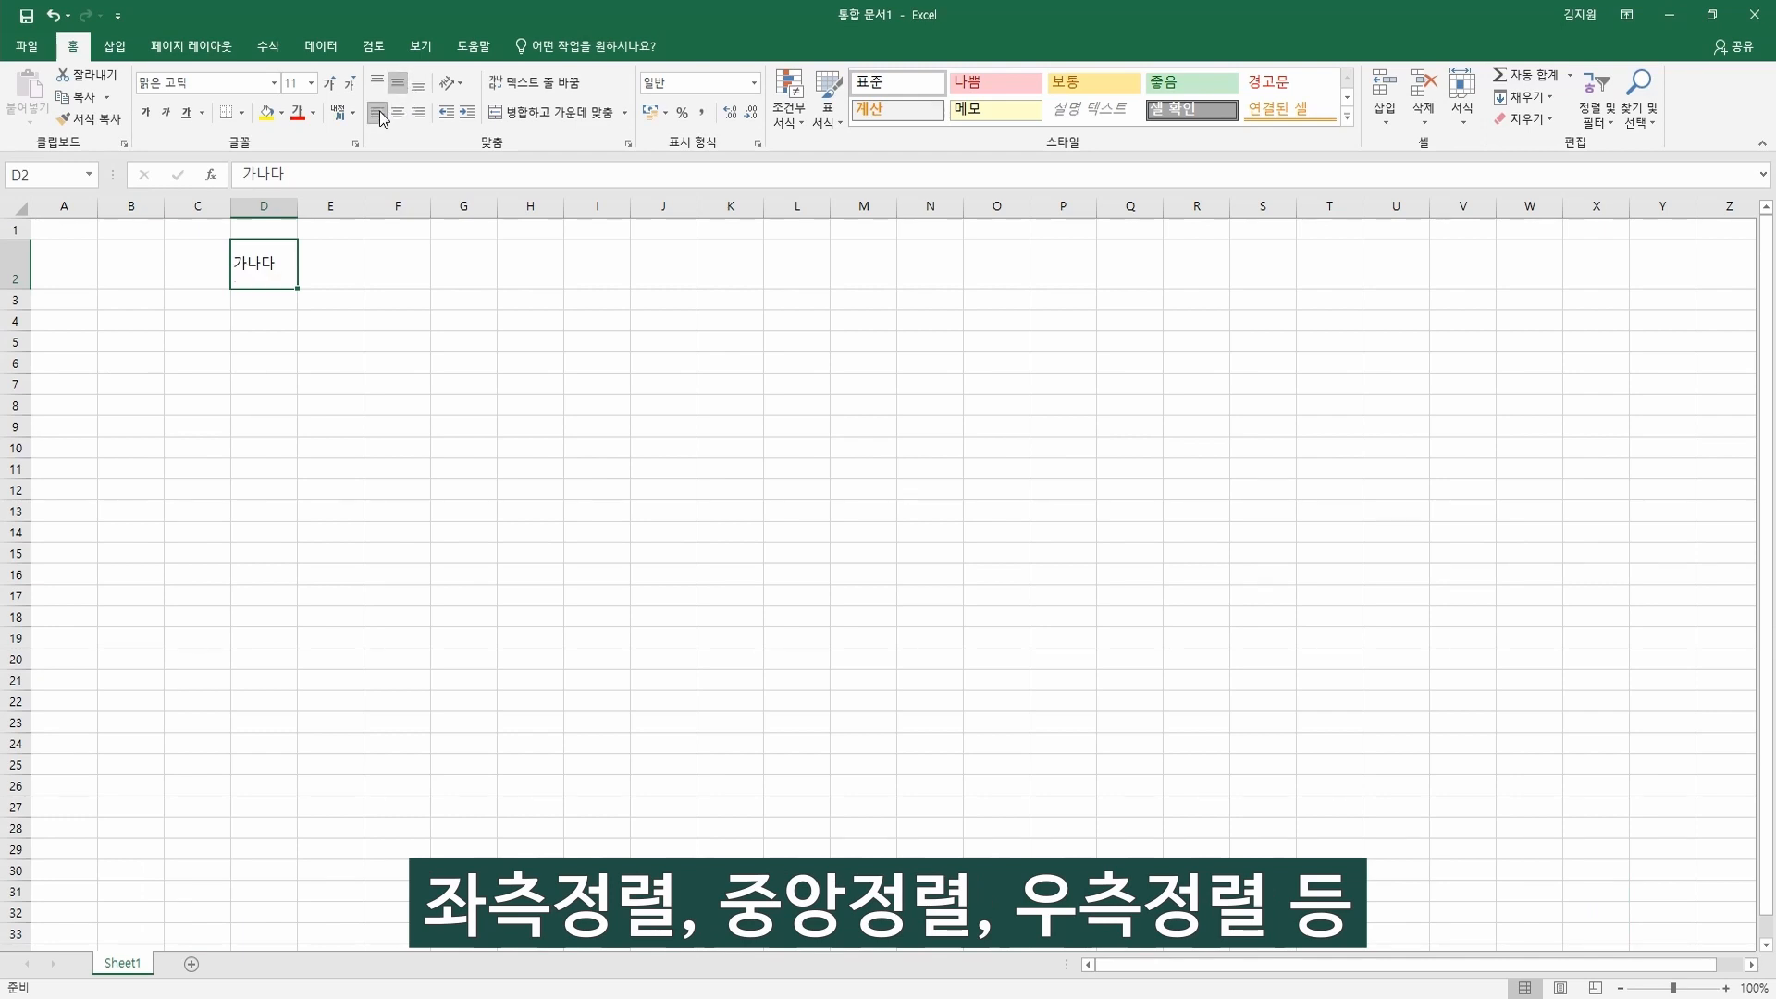
Try centred horizontal alignment on cell D2, finishing with right alignment.
left_click(398, 112)
left_click(418, 112)
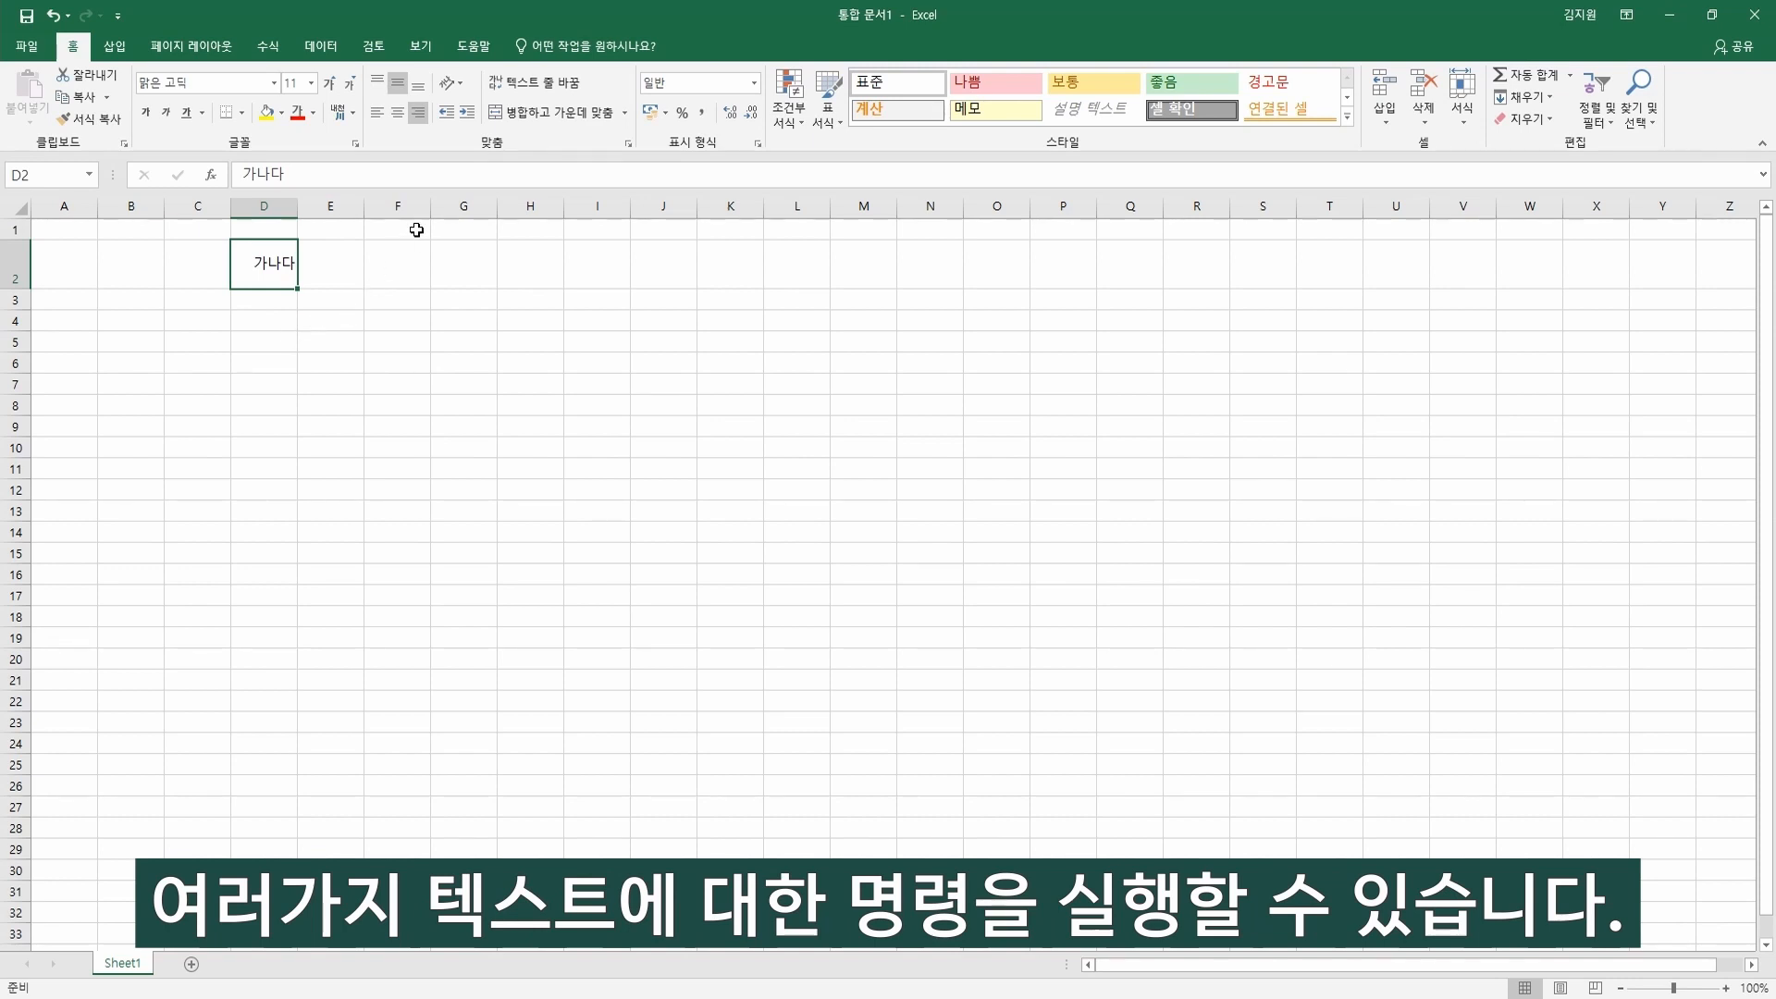
left_click(553, 264)
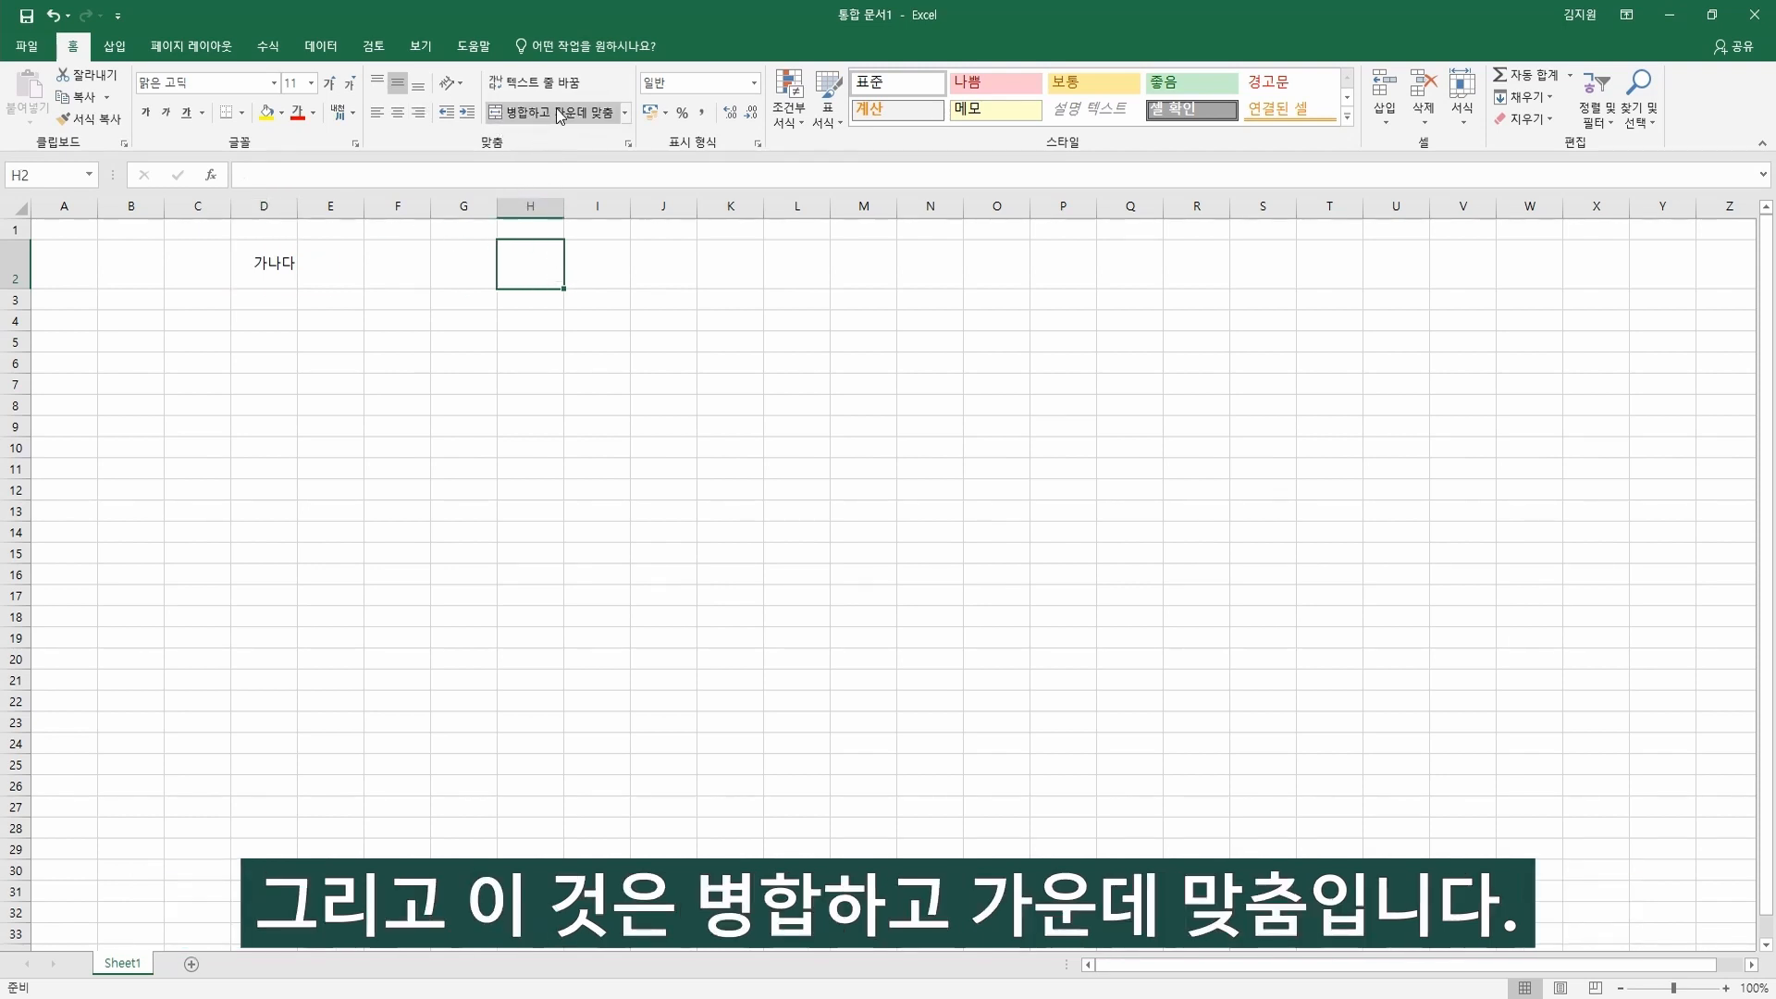
Merge and centre cells D2 to F2.
left_click(249, 262)
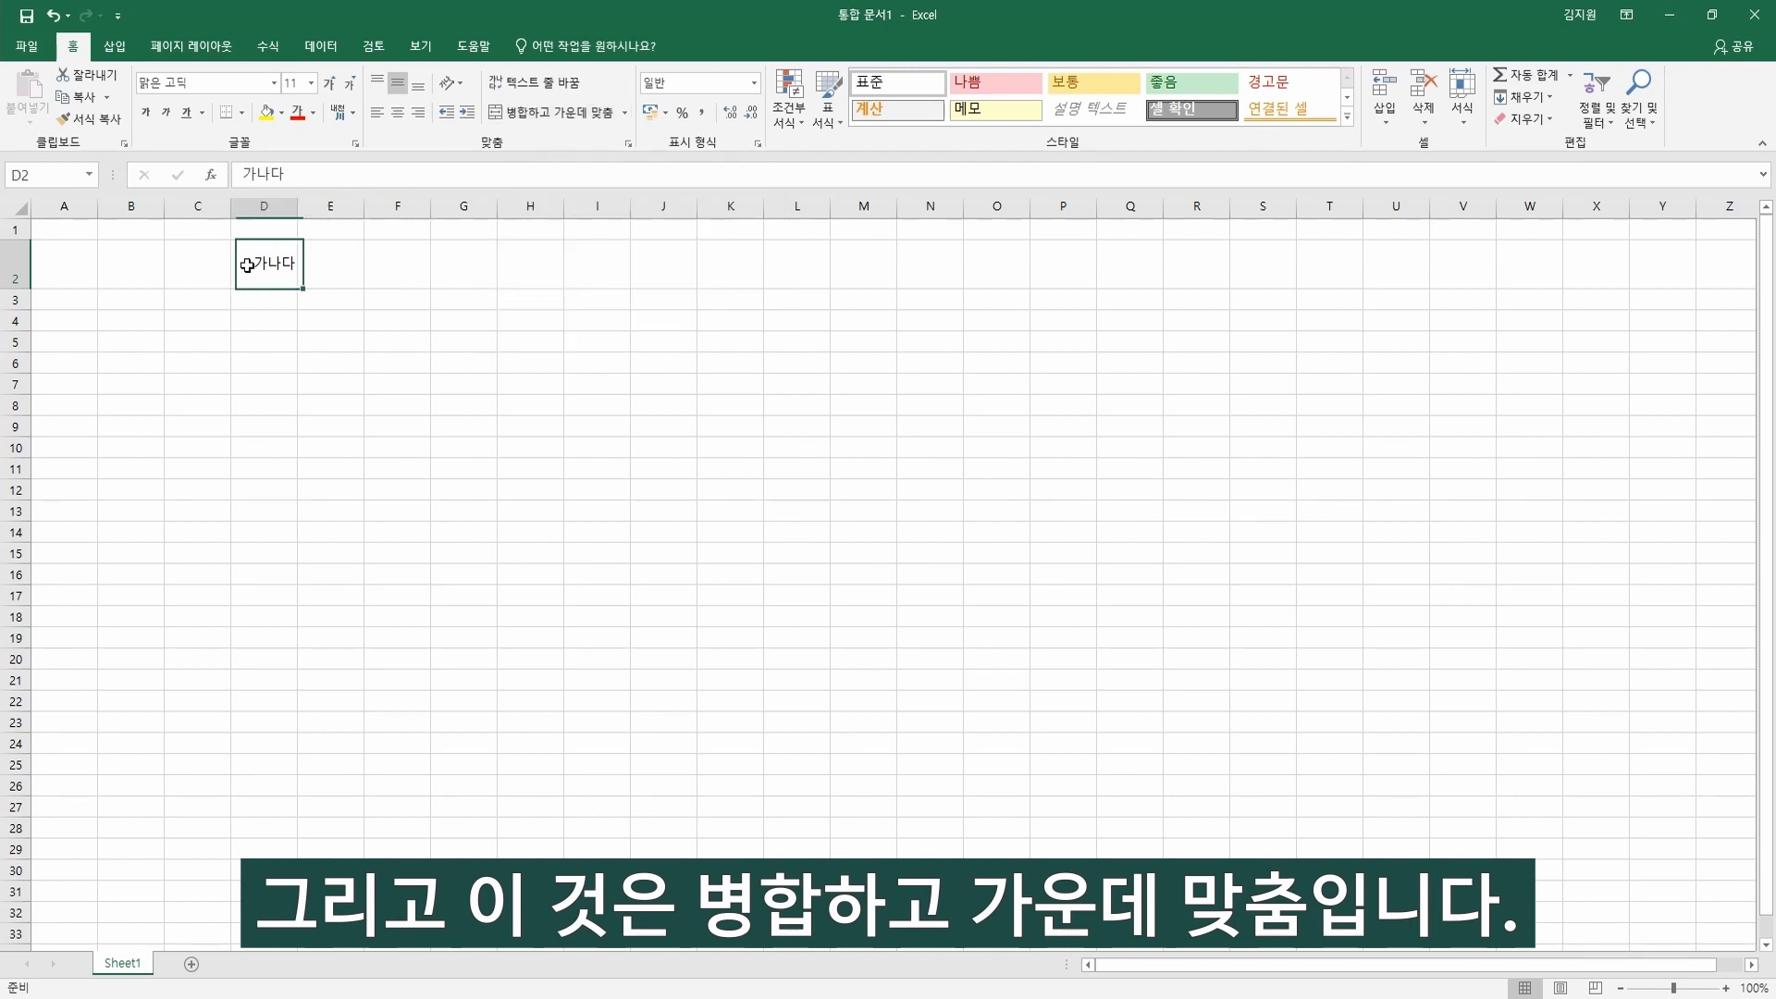
left_click(408, 269, "shift")
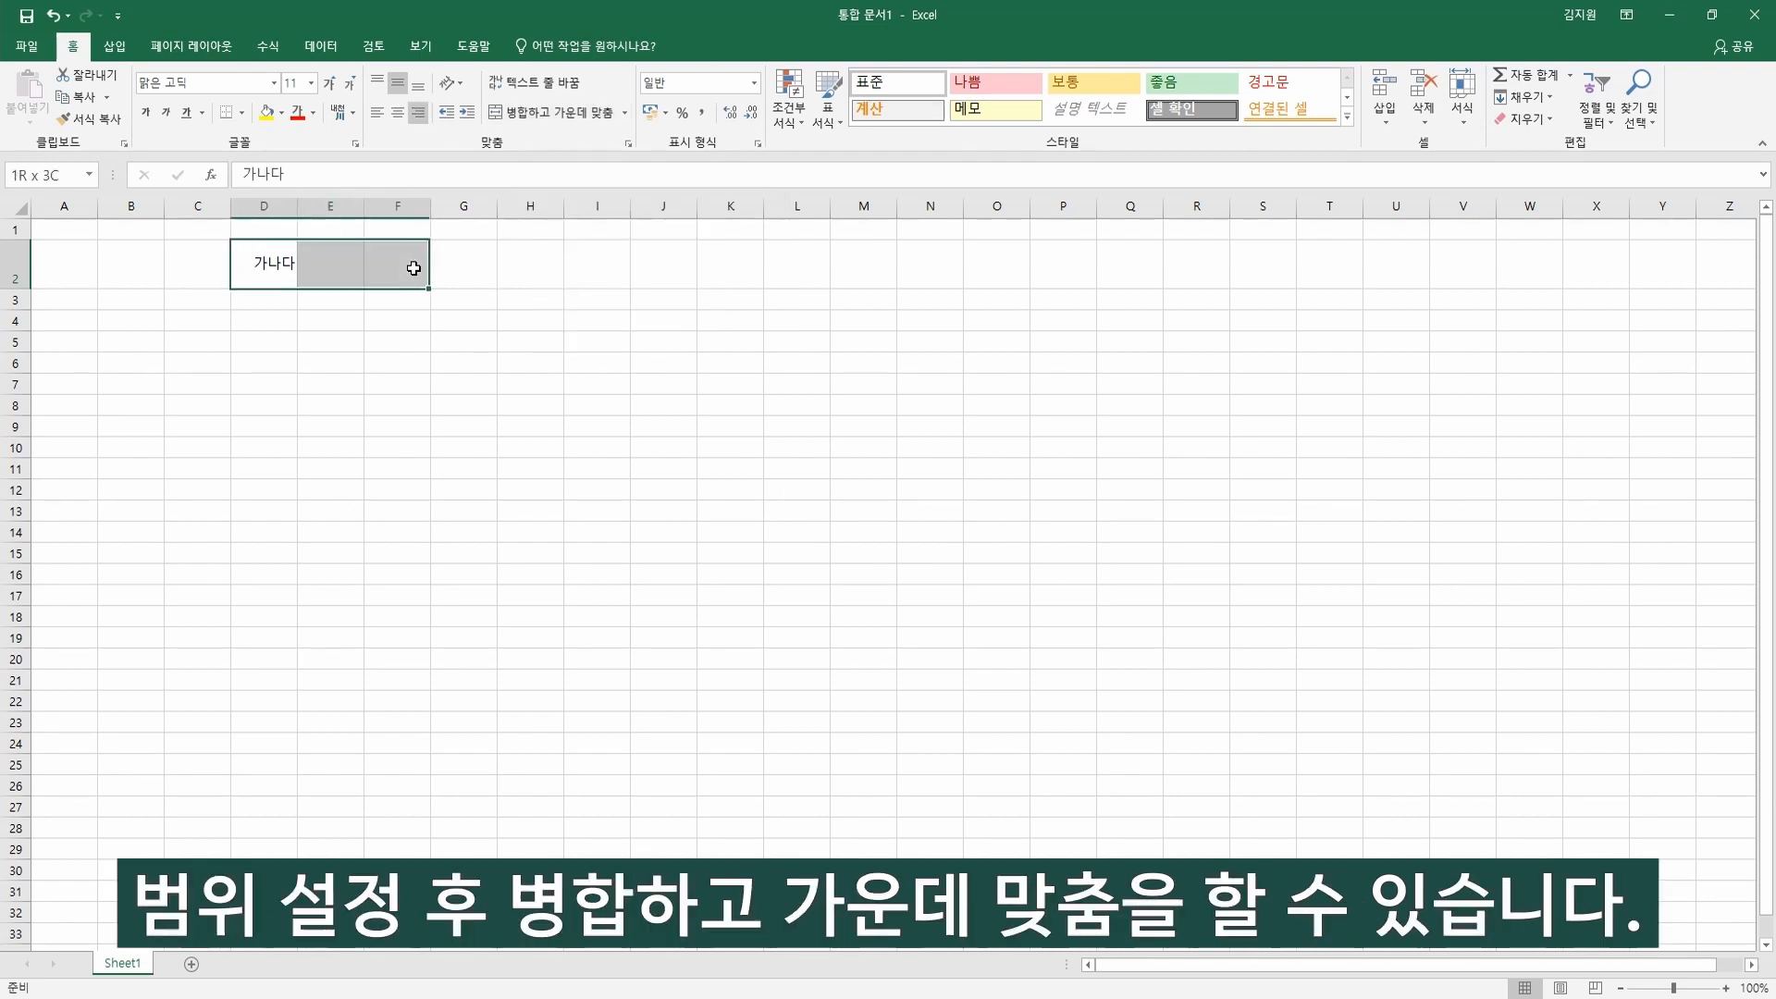
left_click(548, 120)
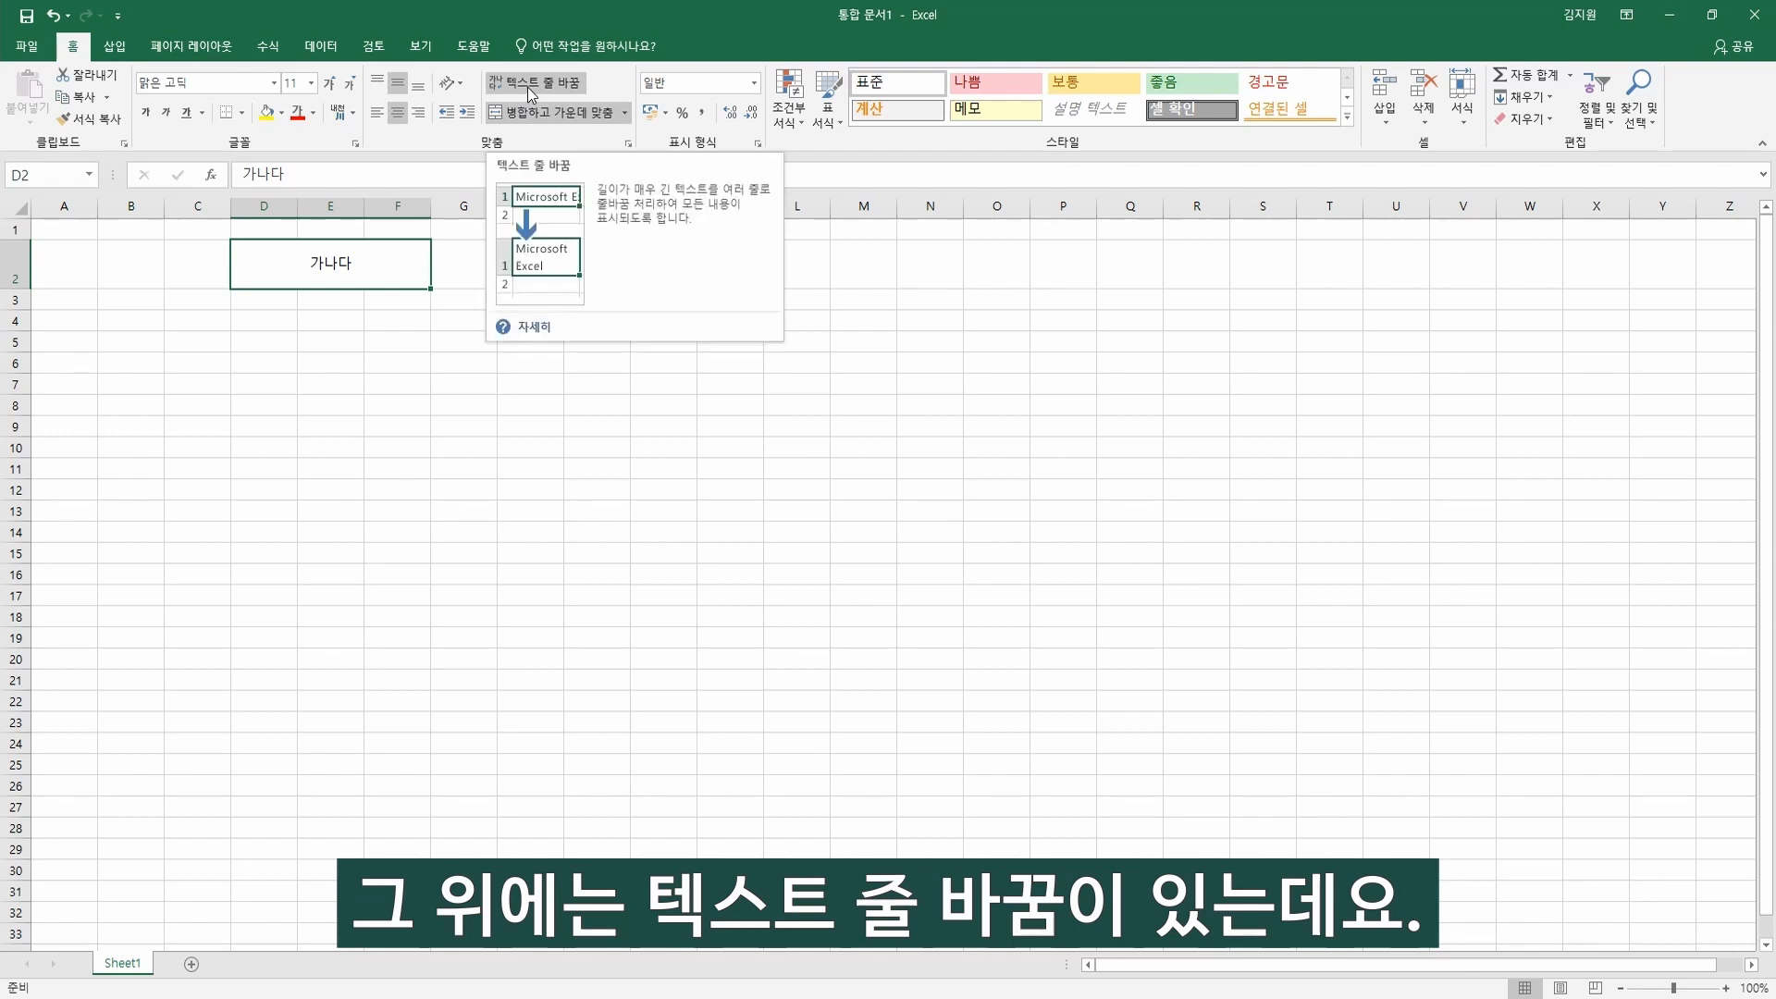
Enter the overlong text 가나다라마바사 in cell F4.
left_click(392, 316)
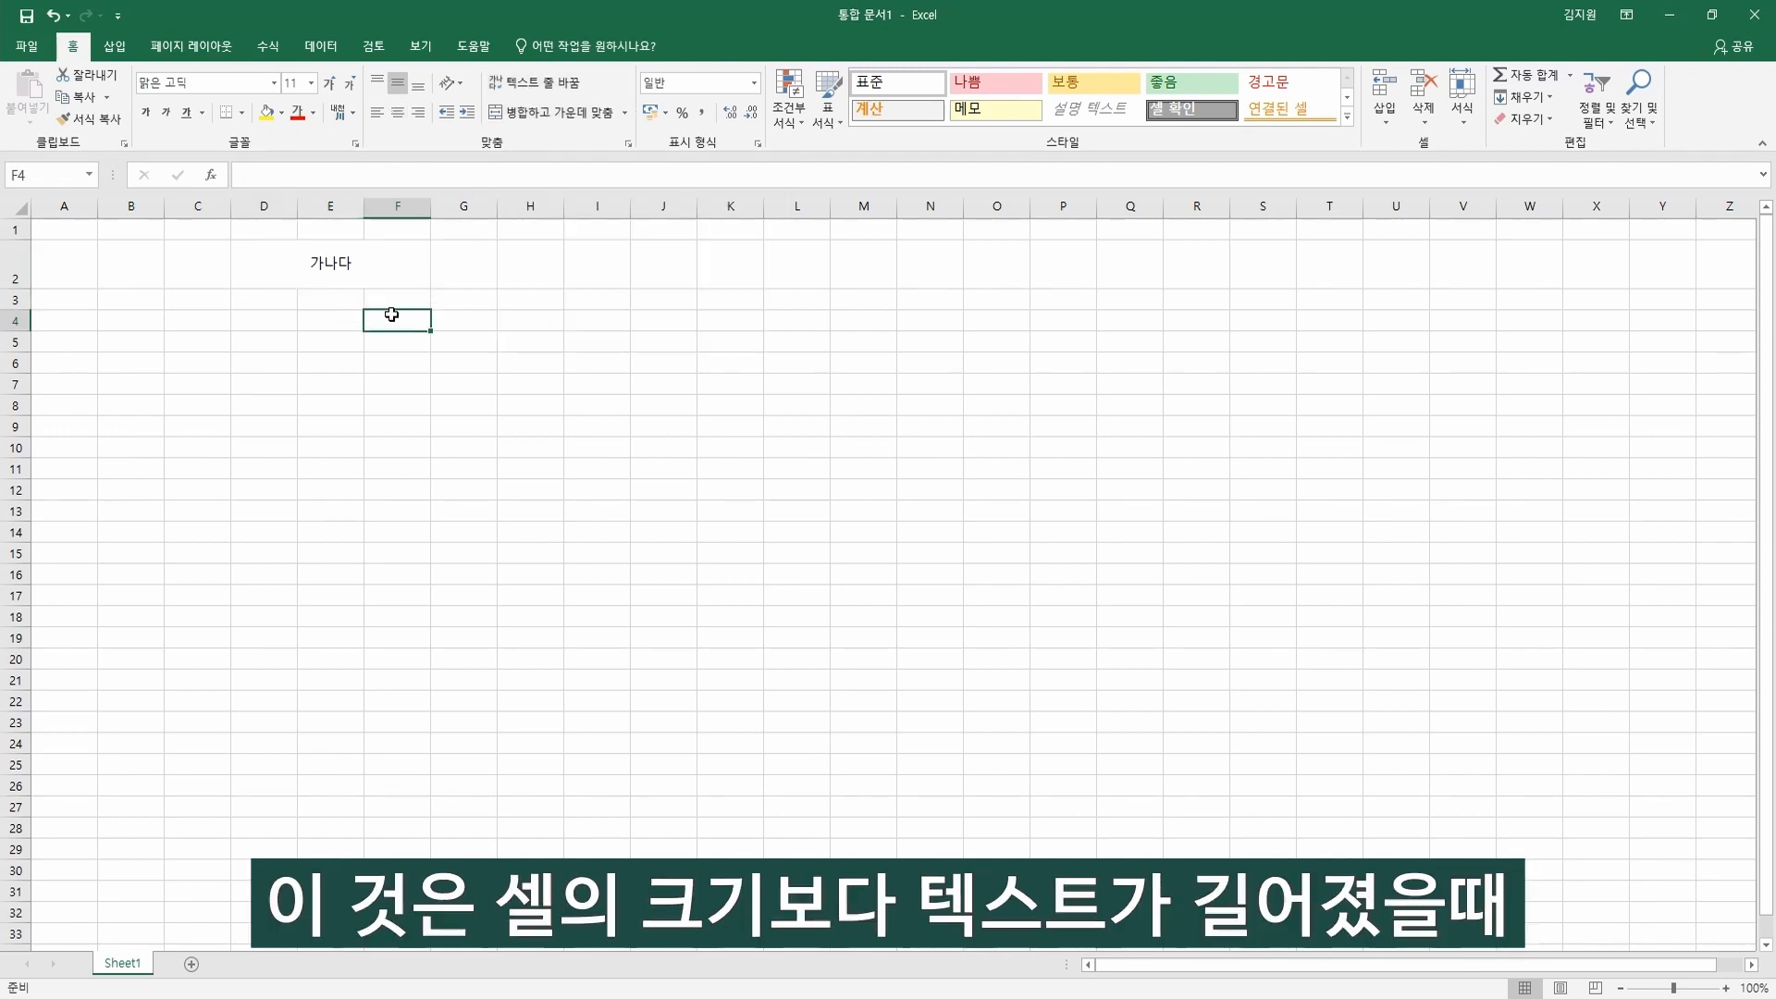
type("가")
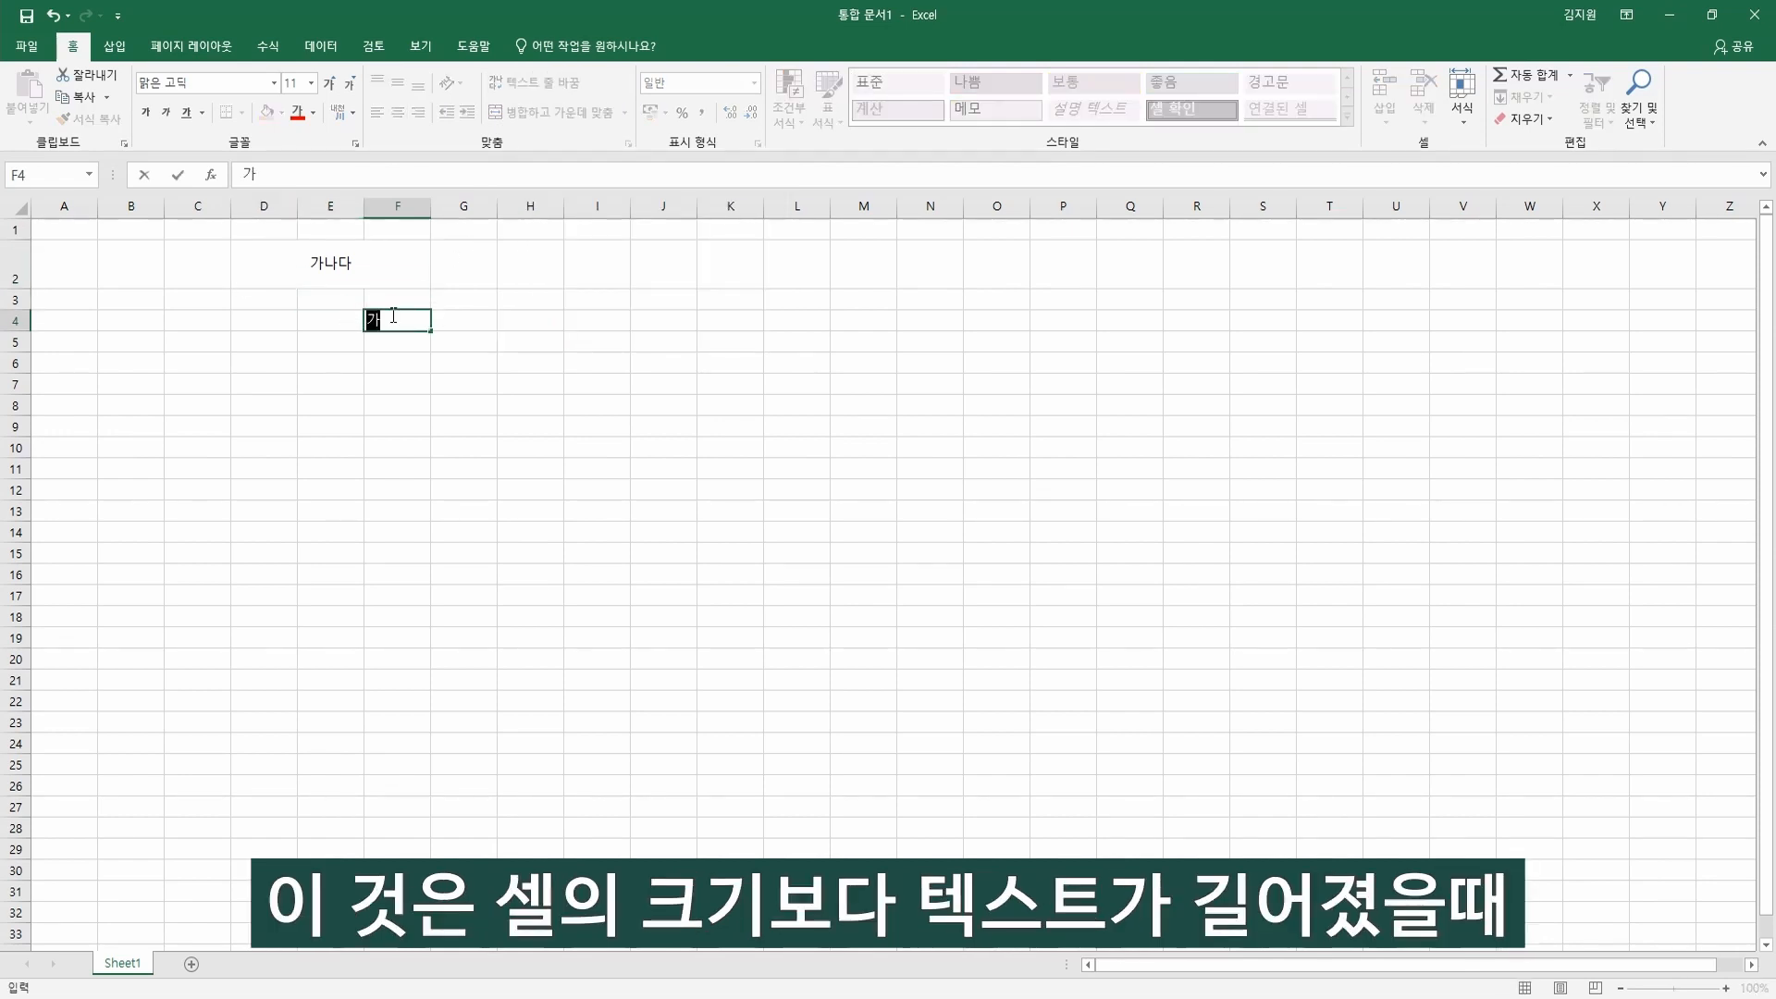
type("나다라마바사")
key("Return")
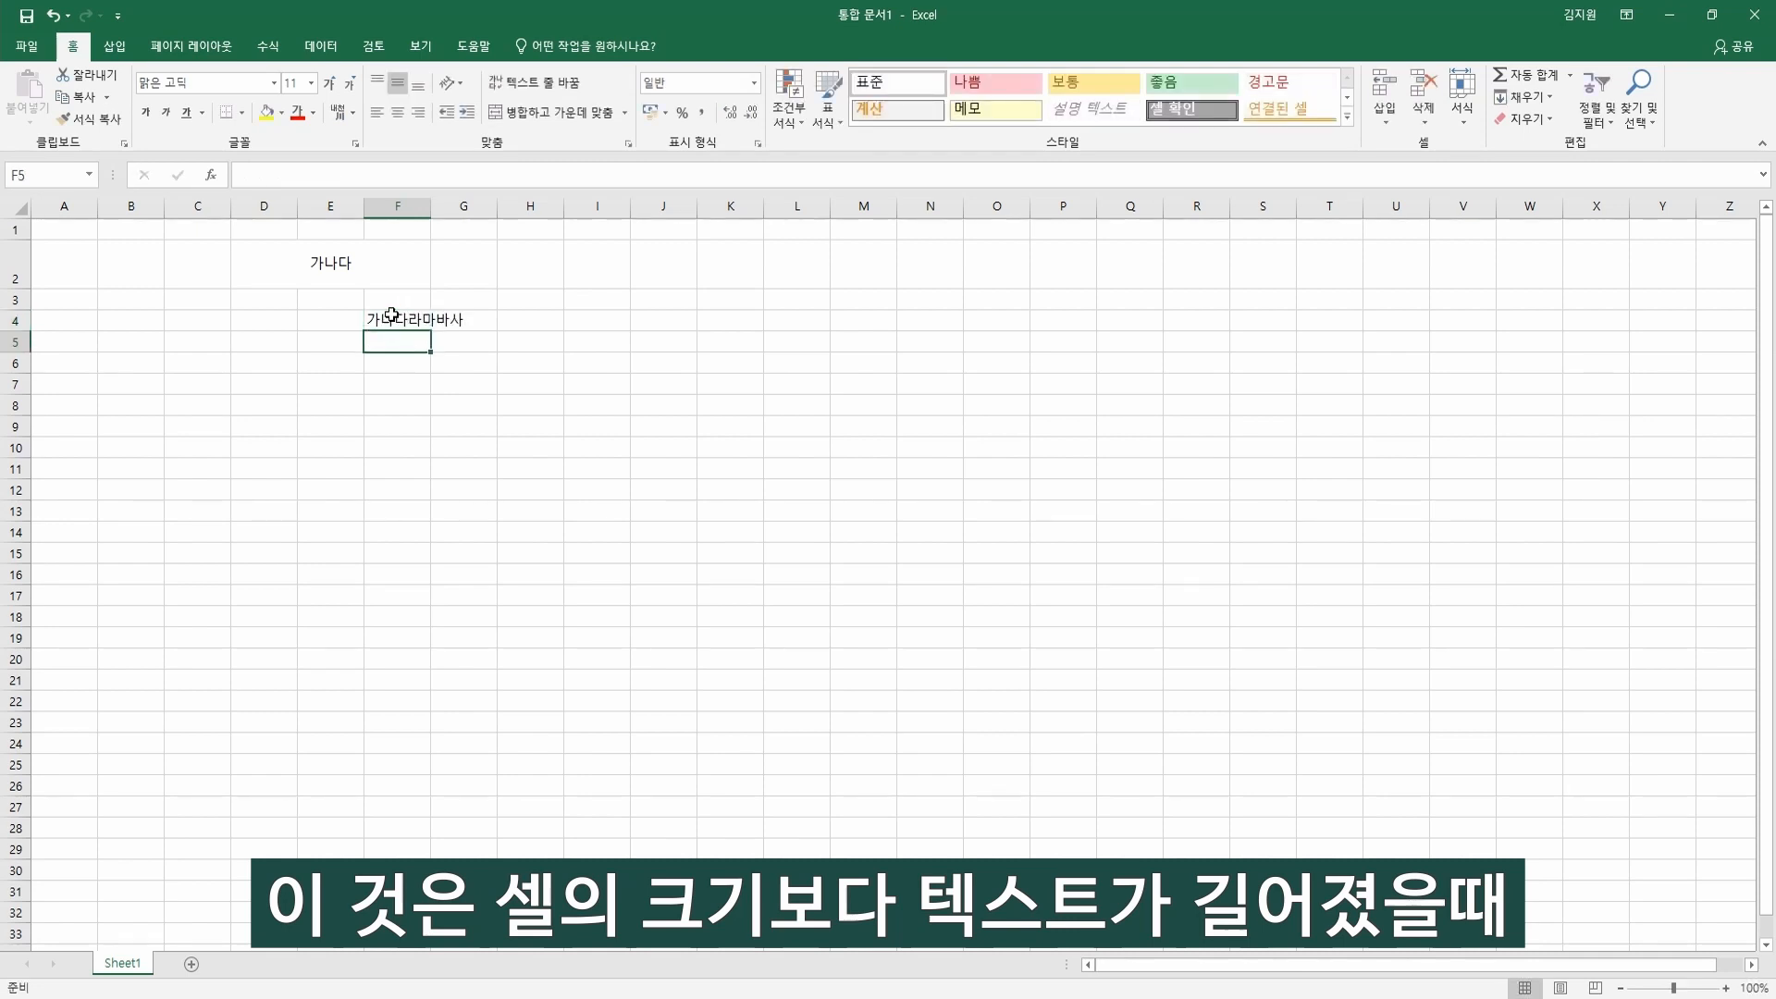
Turn on text wrapping for the overlong text in cell F4.
left_click(392, 314)
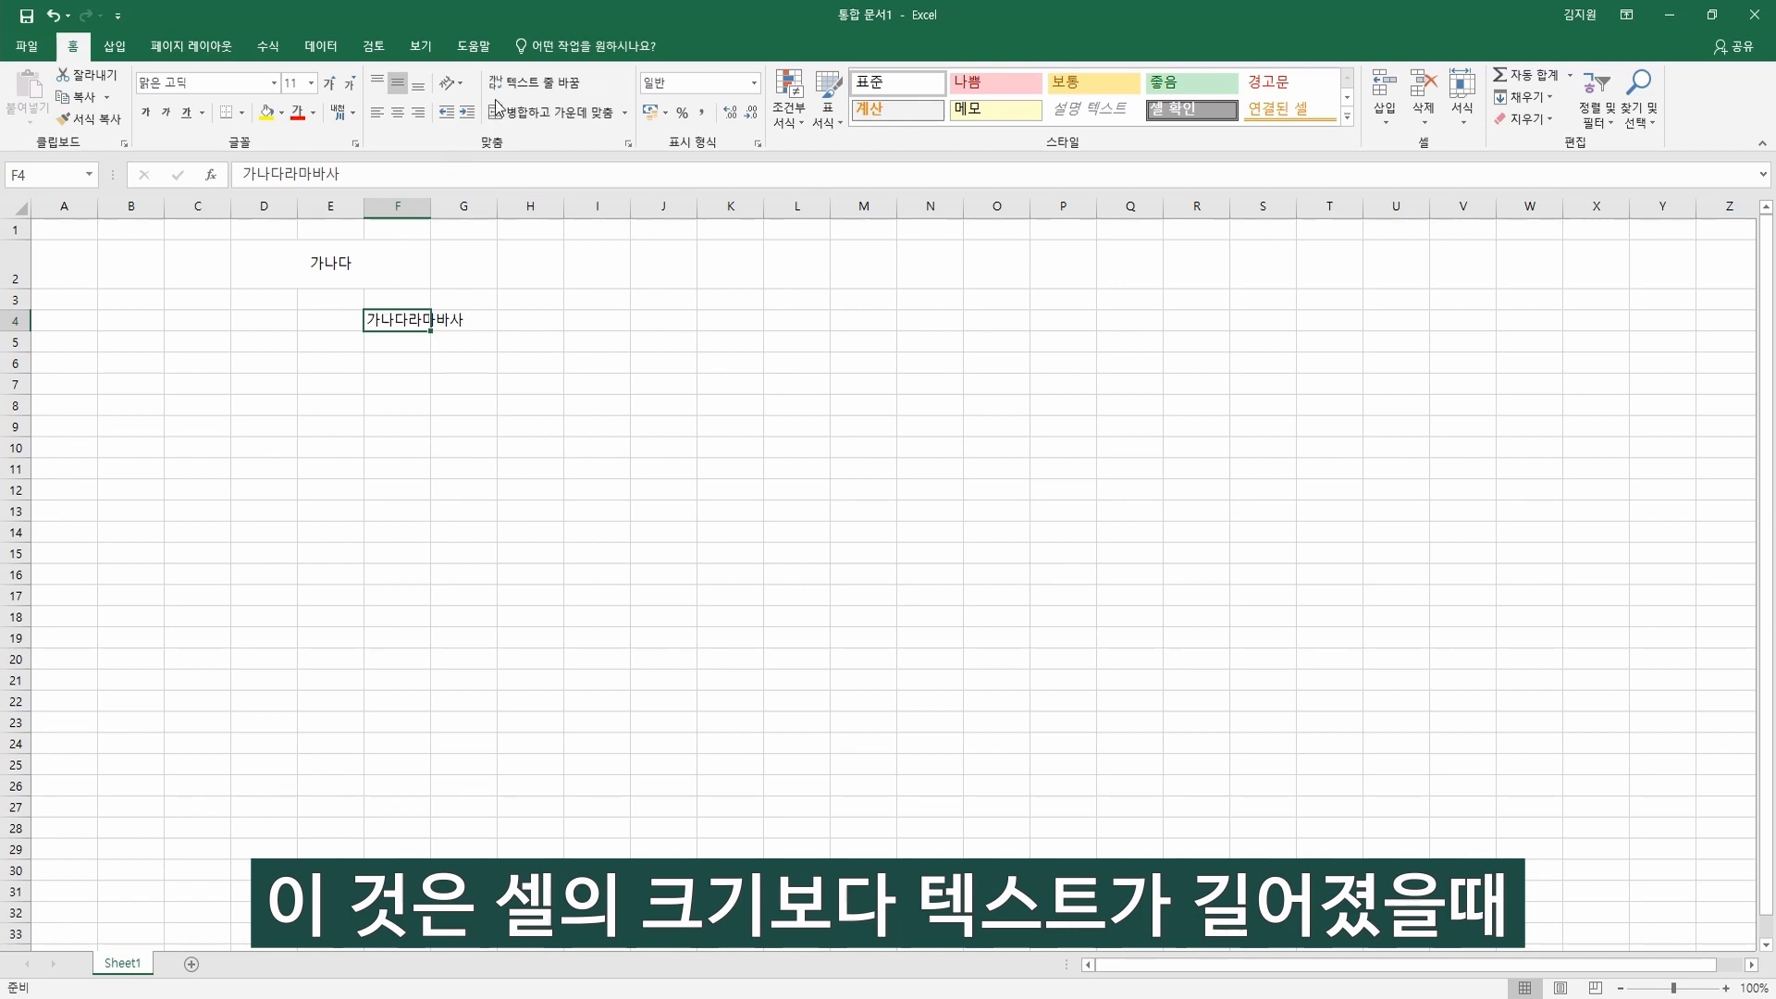
left_click(519, 82)
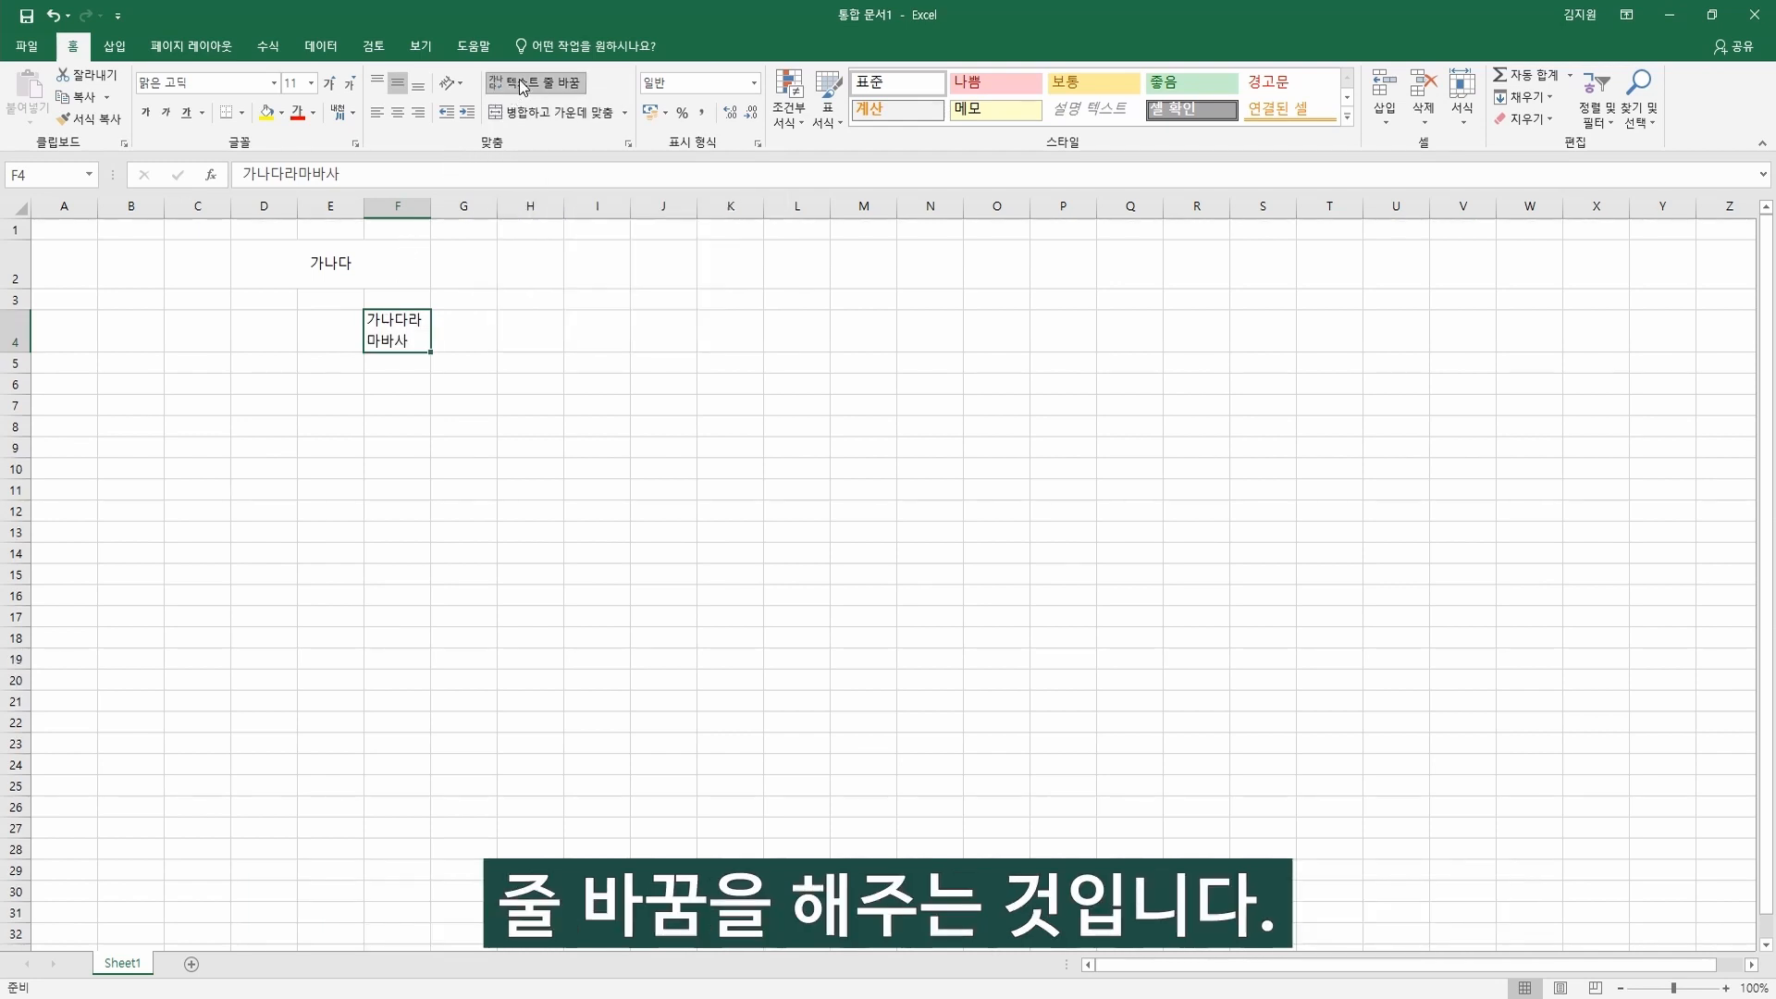
left_click(484, 418)
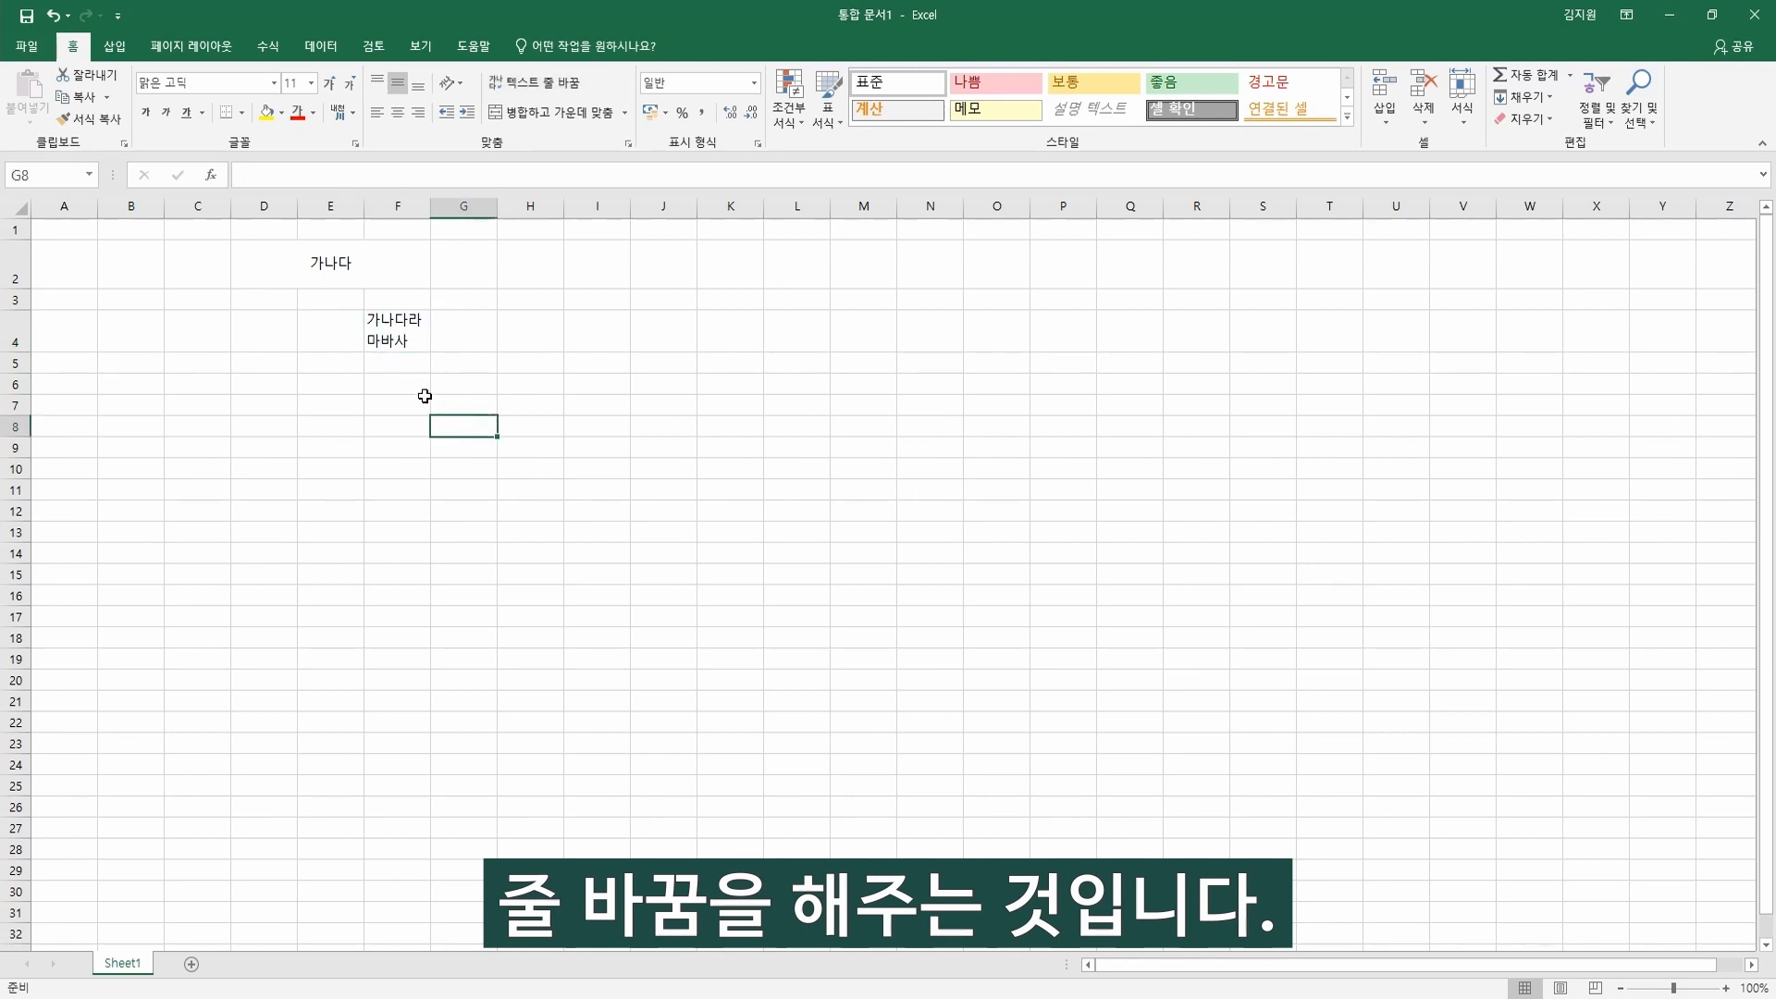
Enter 가나다라 and 마바사 in cell F6 as two lines separated by a manual line break.
left_click(409, 384)
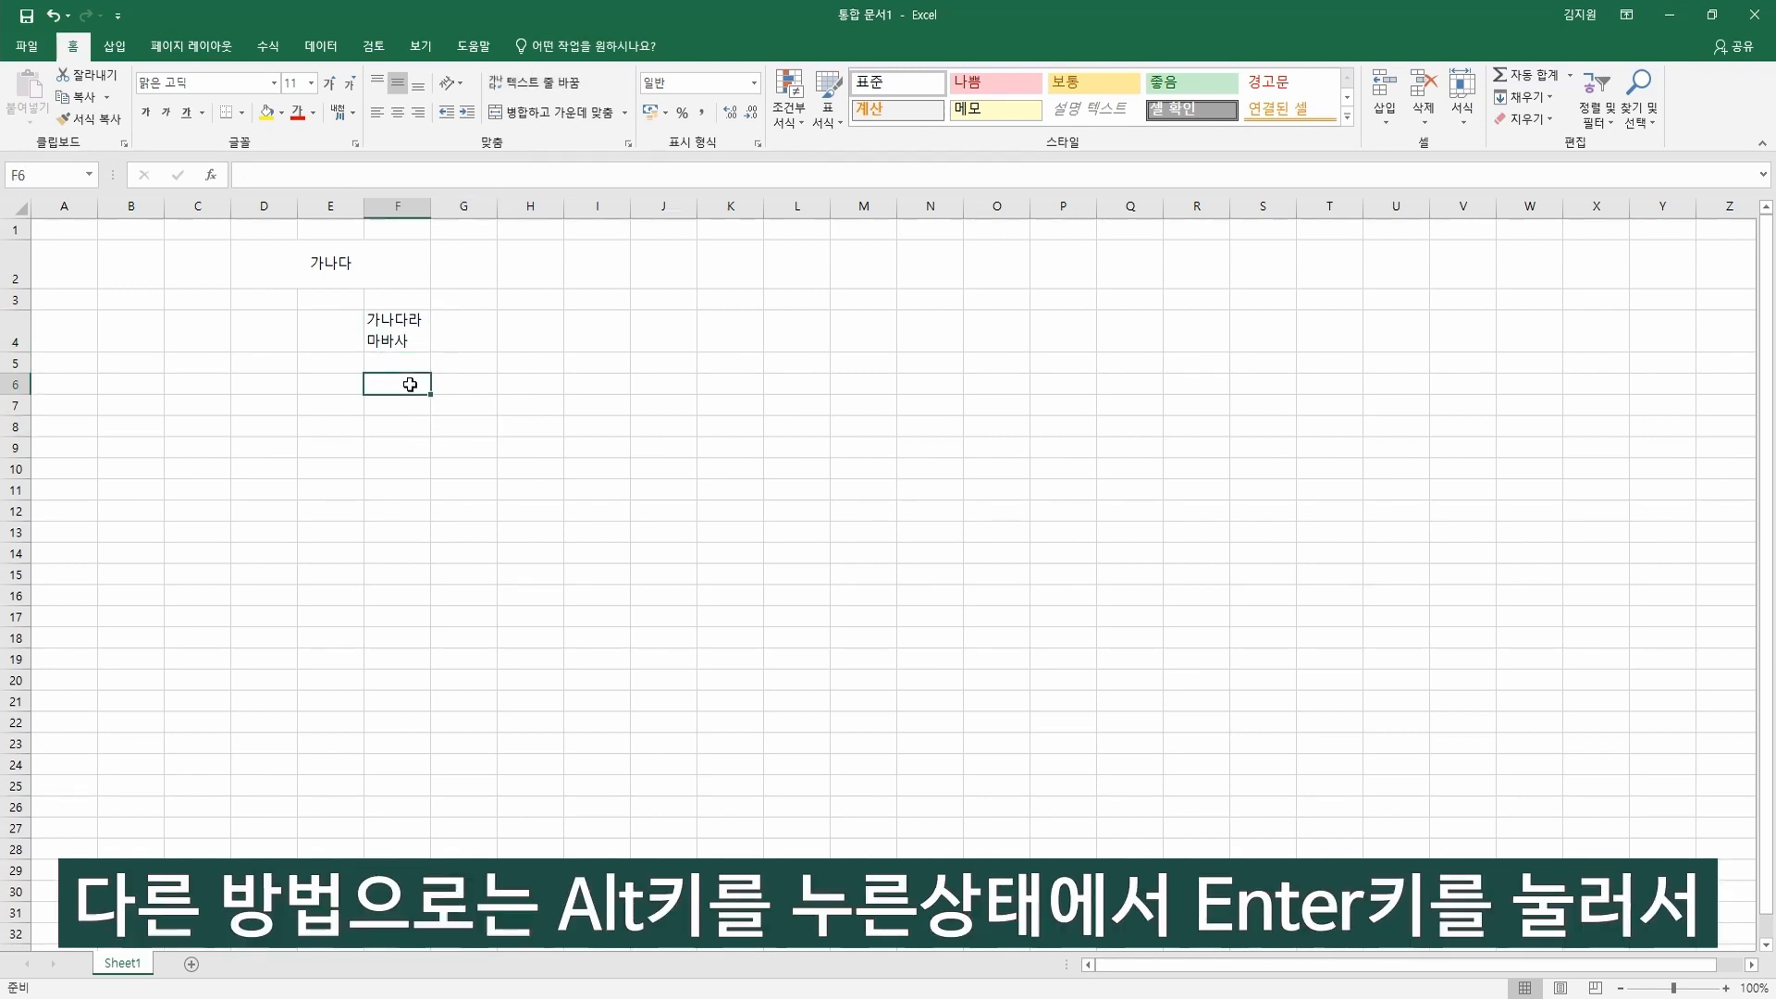
type("가나다라")
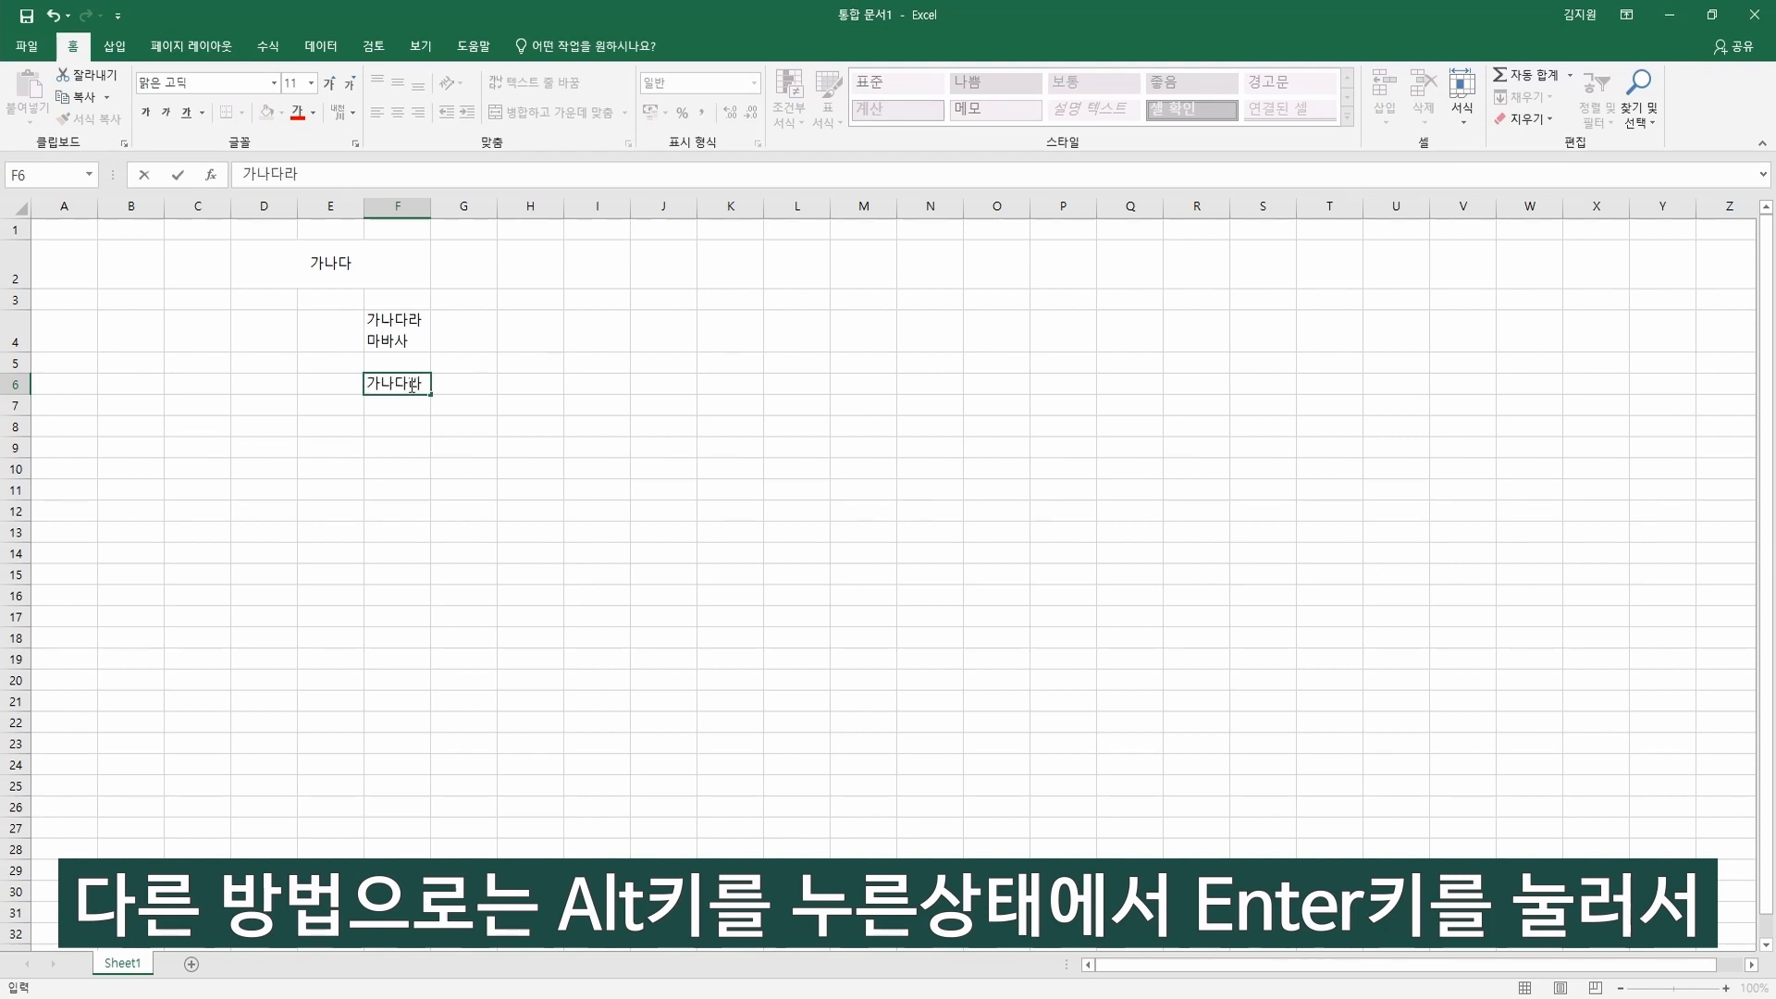
key("alt")
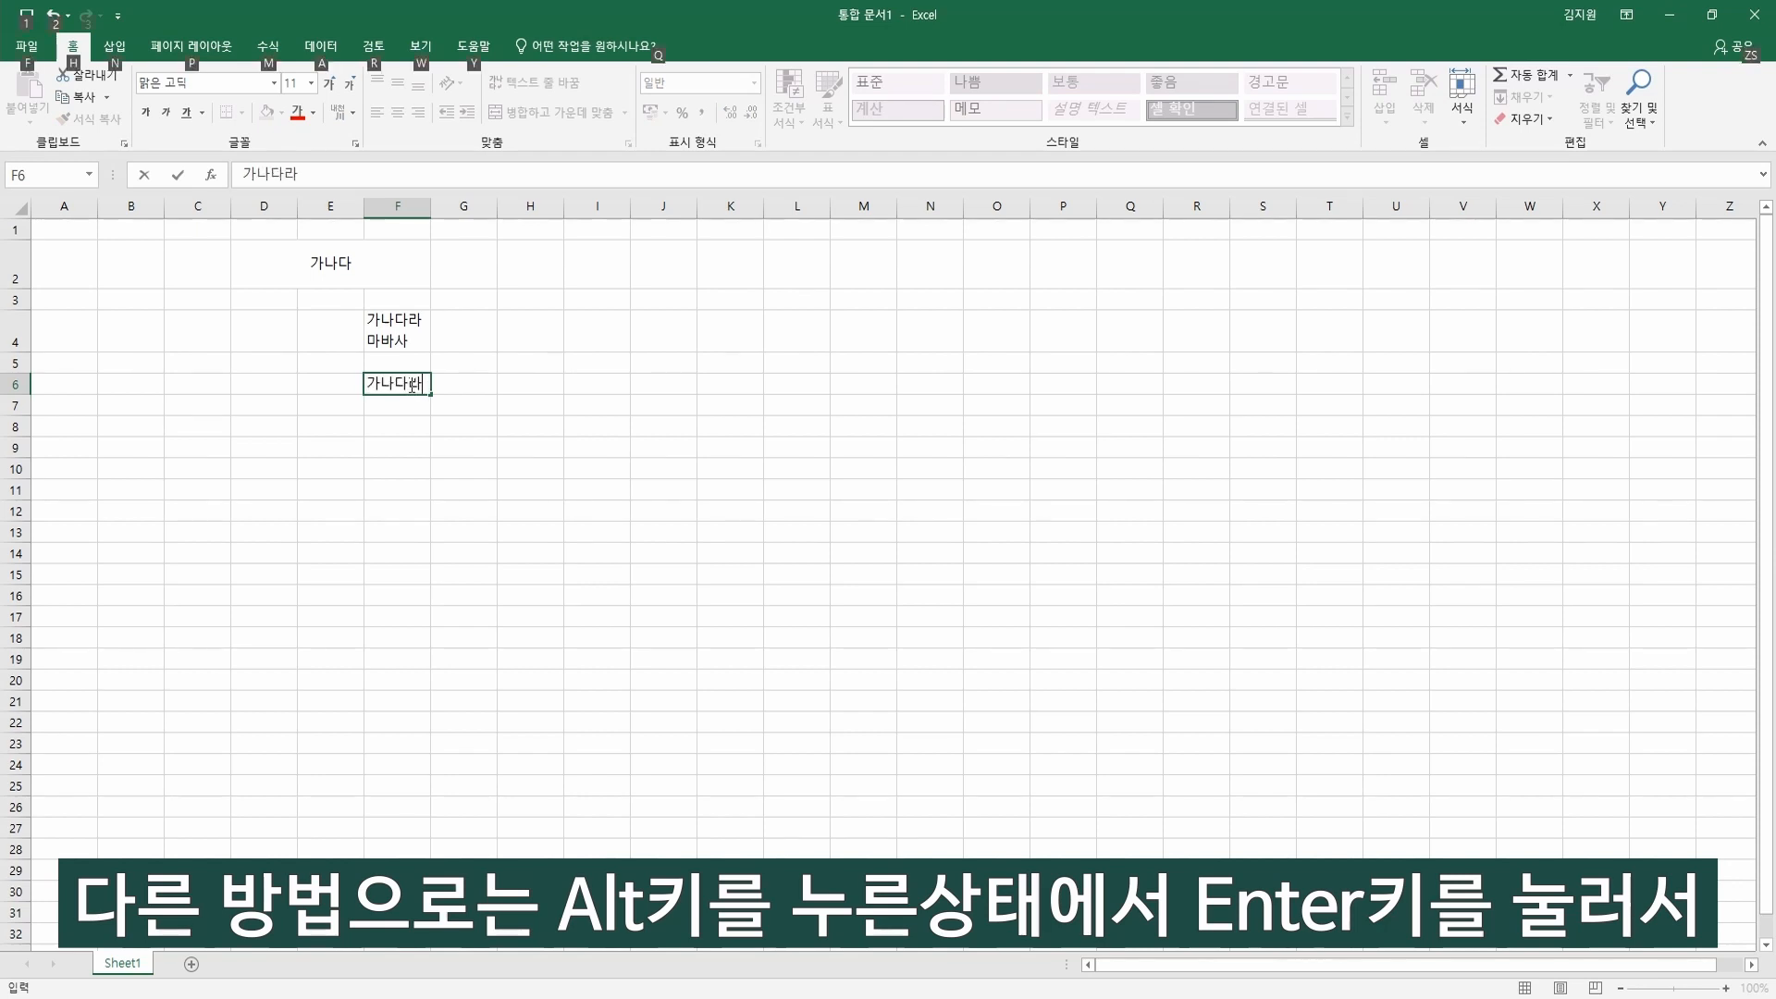
key("alt+Return")
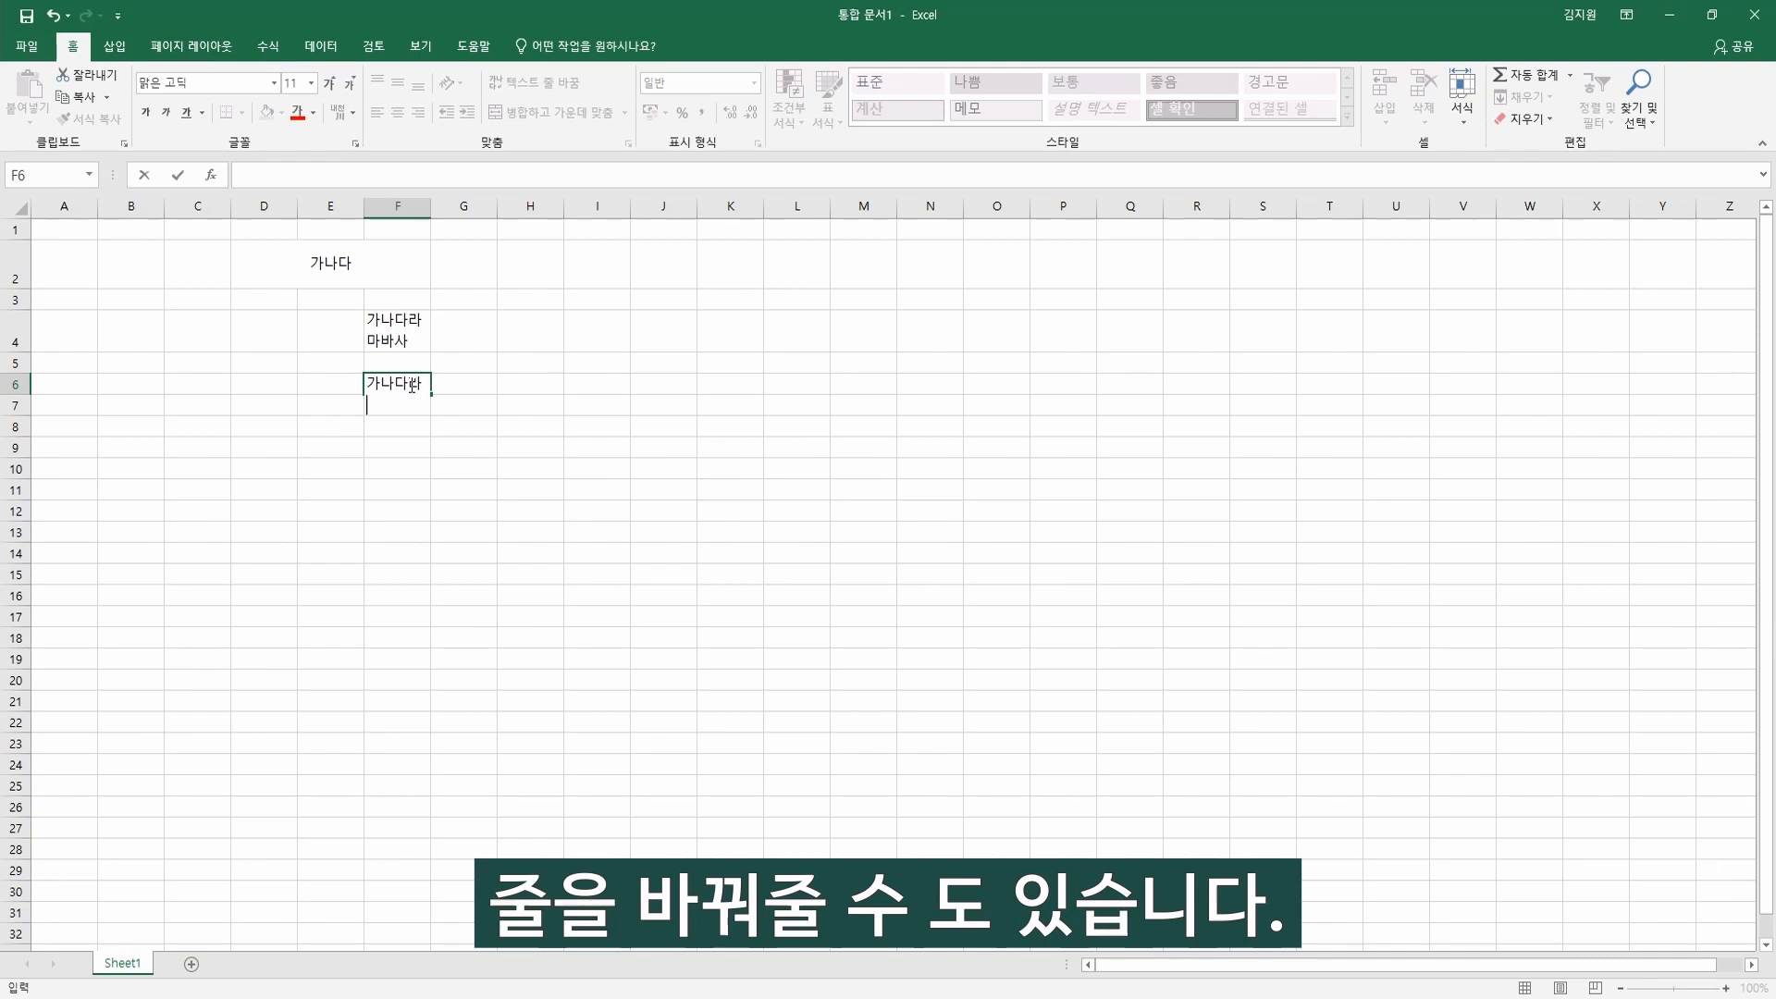
type("마바사")
key("Return")
Delete rows 2 to 6 containing the sample text.
left_click(413, 382)
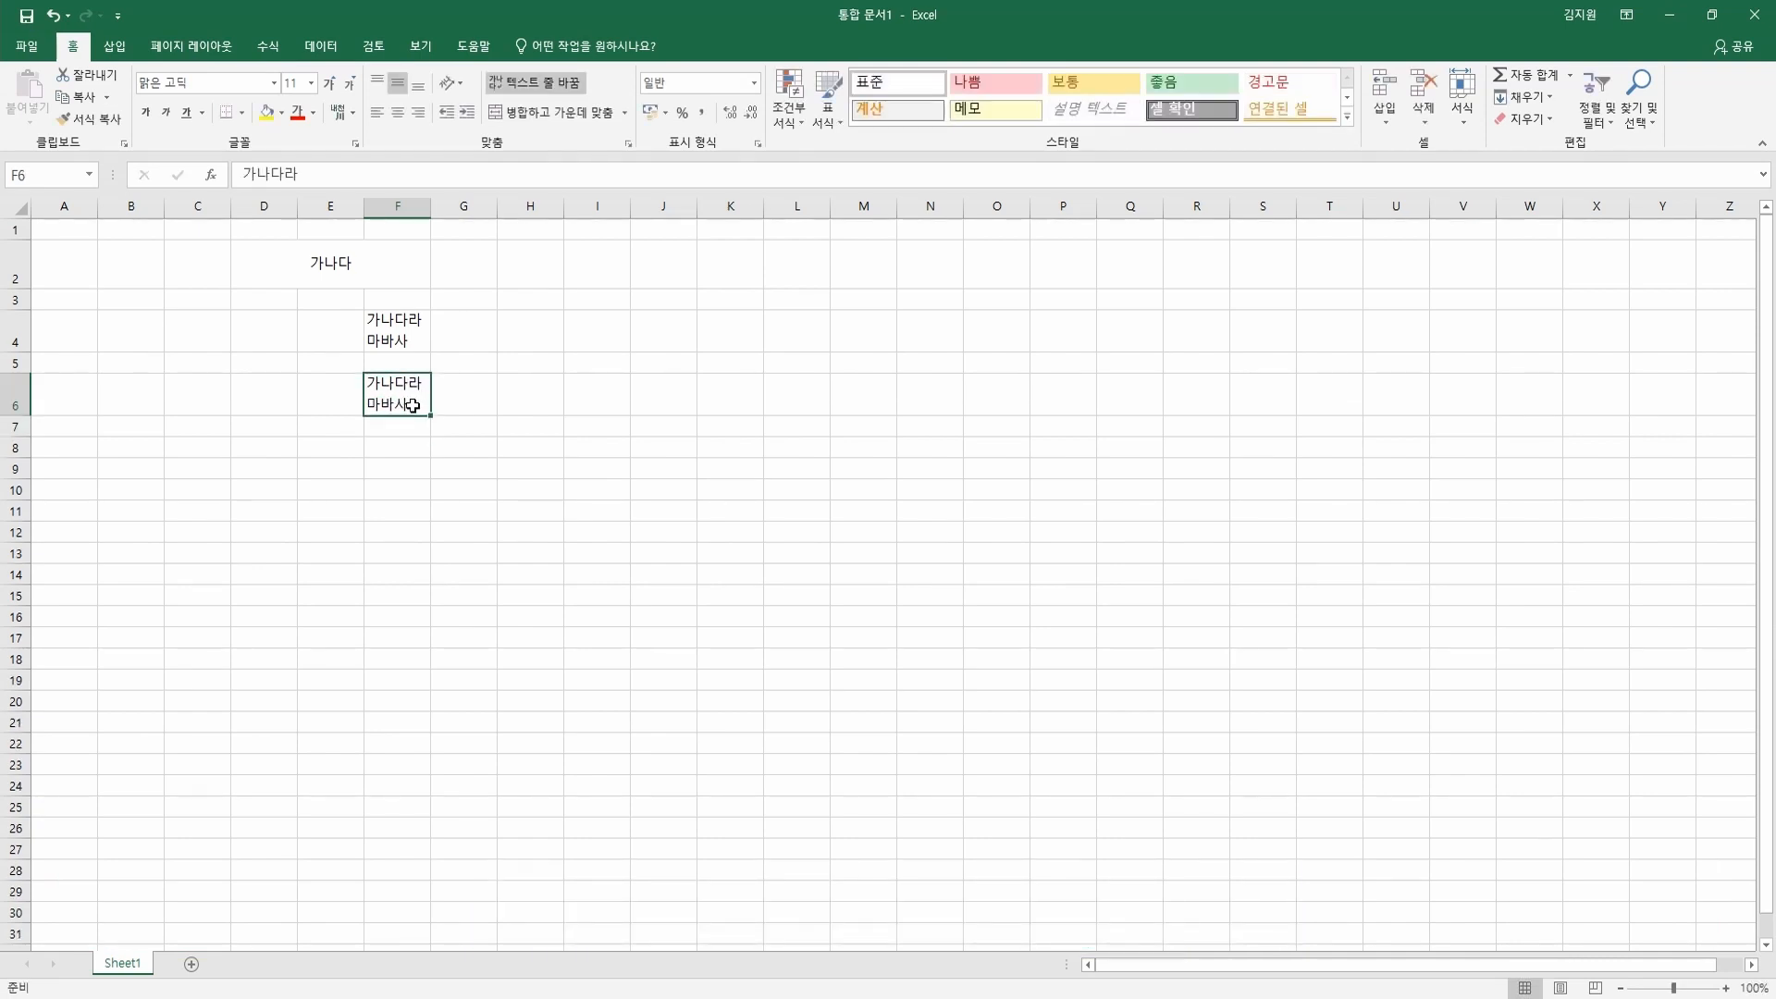
left_click(406, 268, "shift")
key("shift+space")
right_click(407, 277)
left_click(455, 427)
left_click(409, 364)
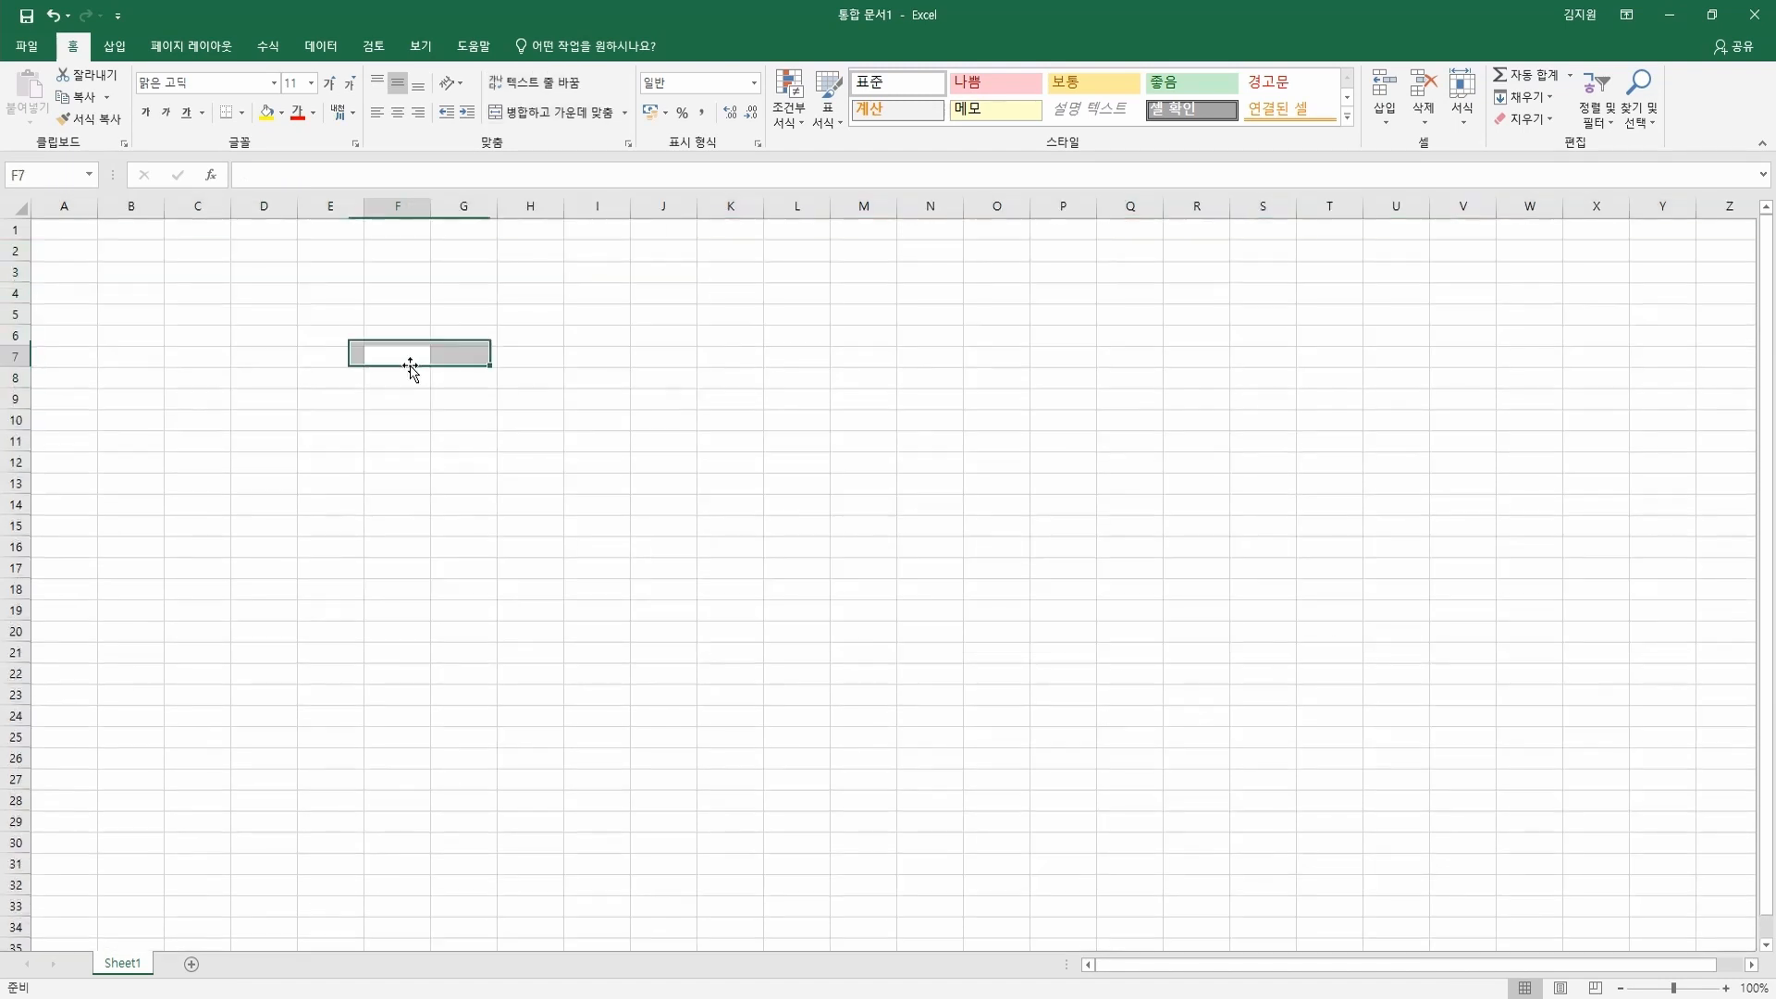
left_click(333, 291)
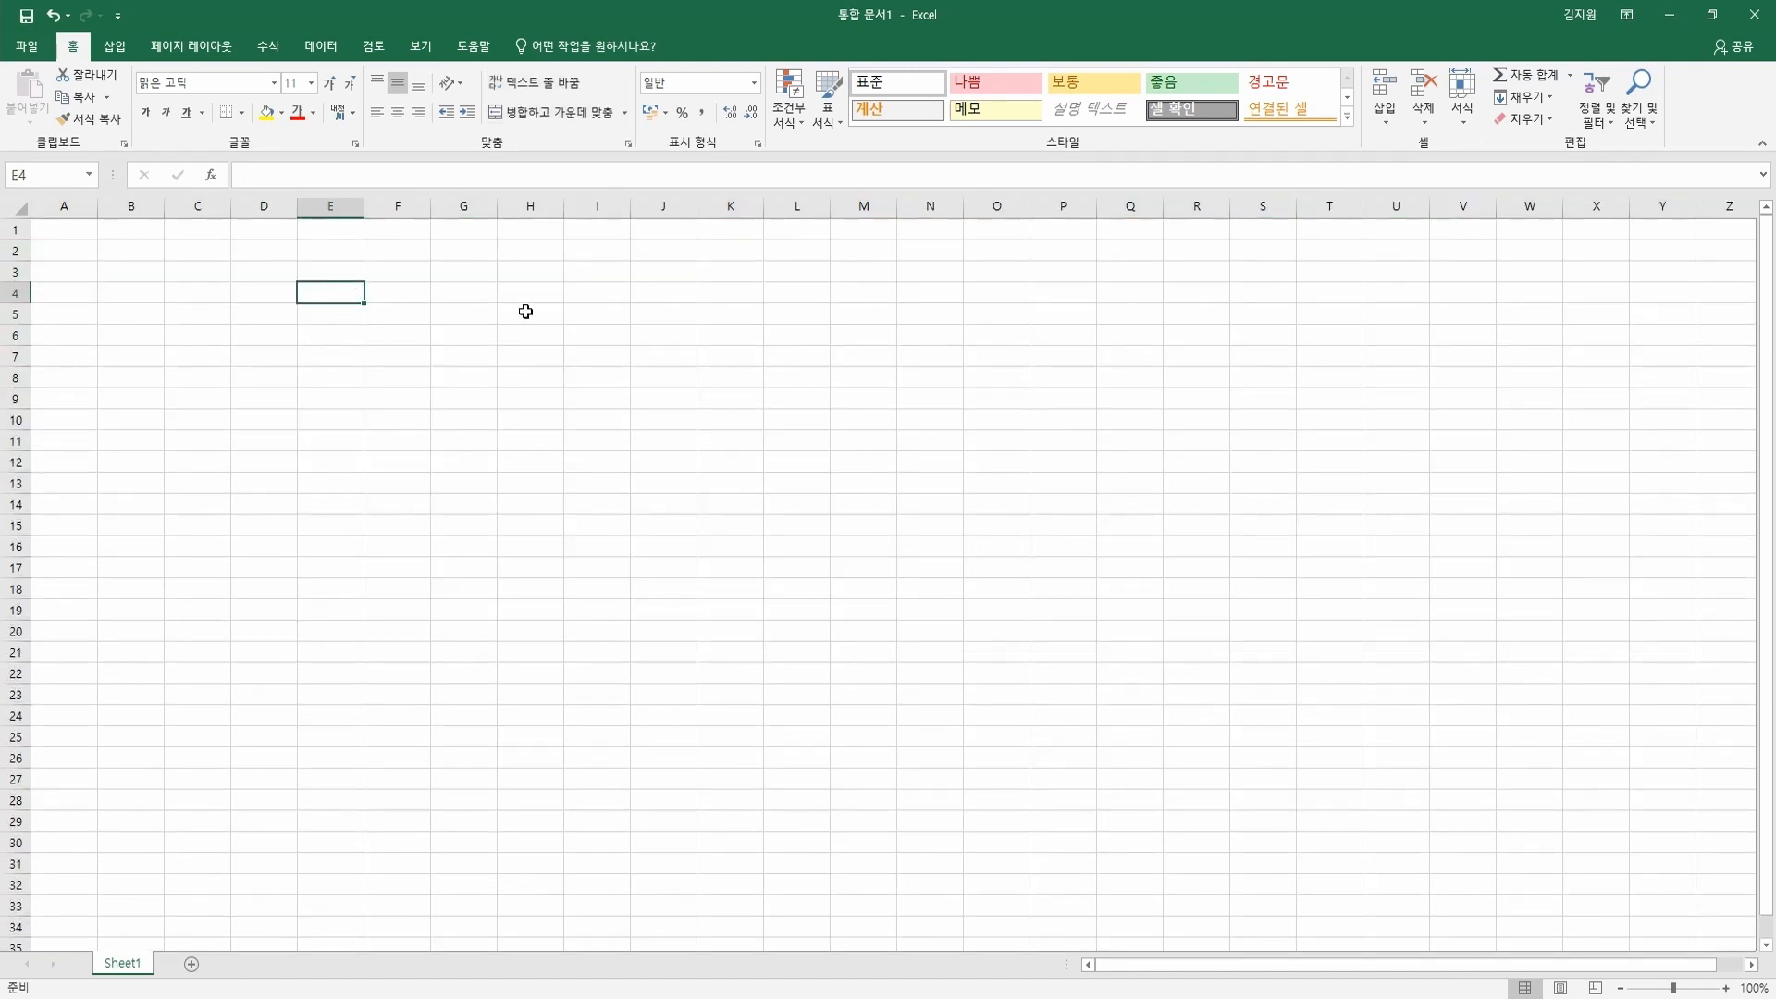
Look at the Sort & Filter options and the Find and Replace dialog, leaving both unused.
left_click(1607, 117)
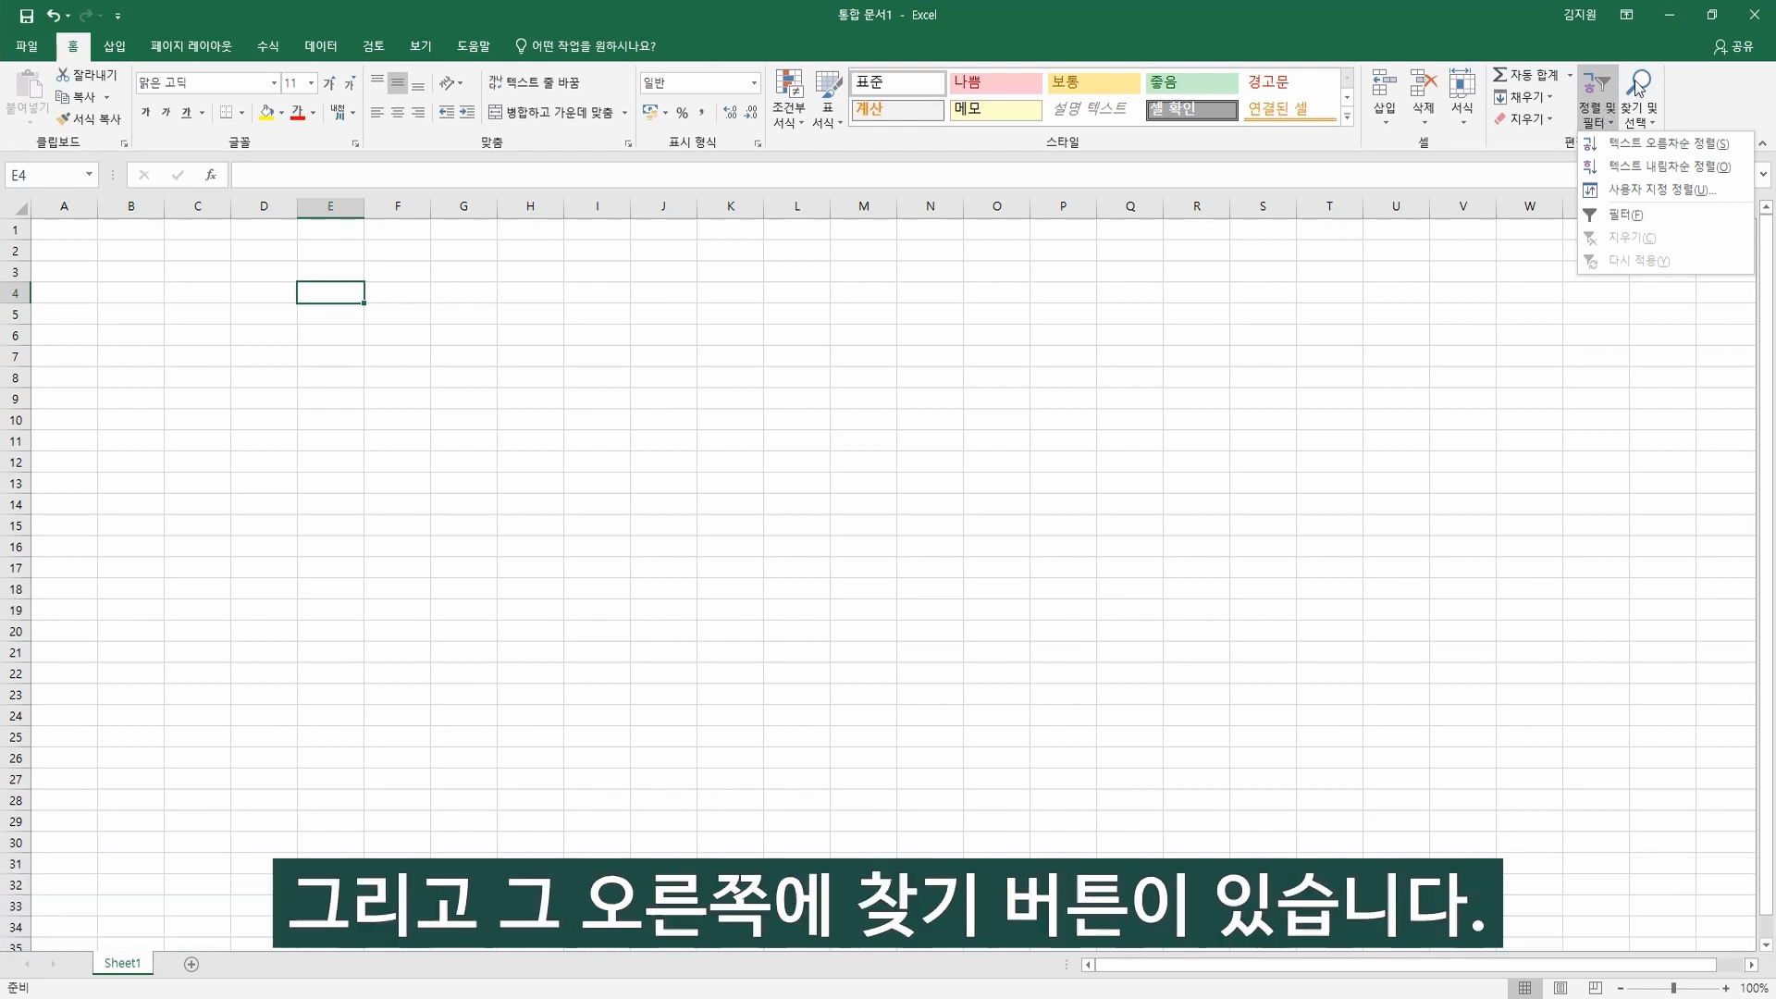
left_click(1702, 94)
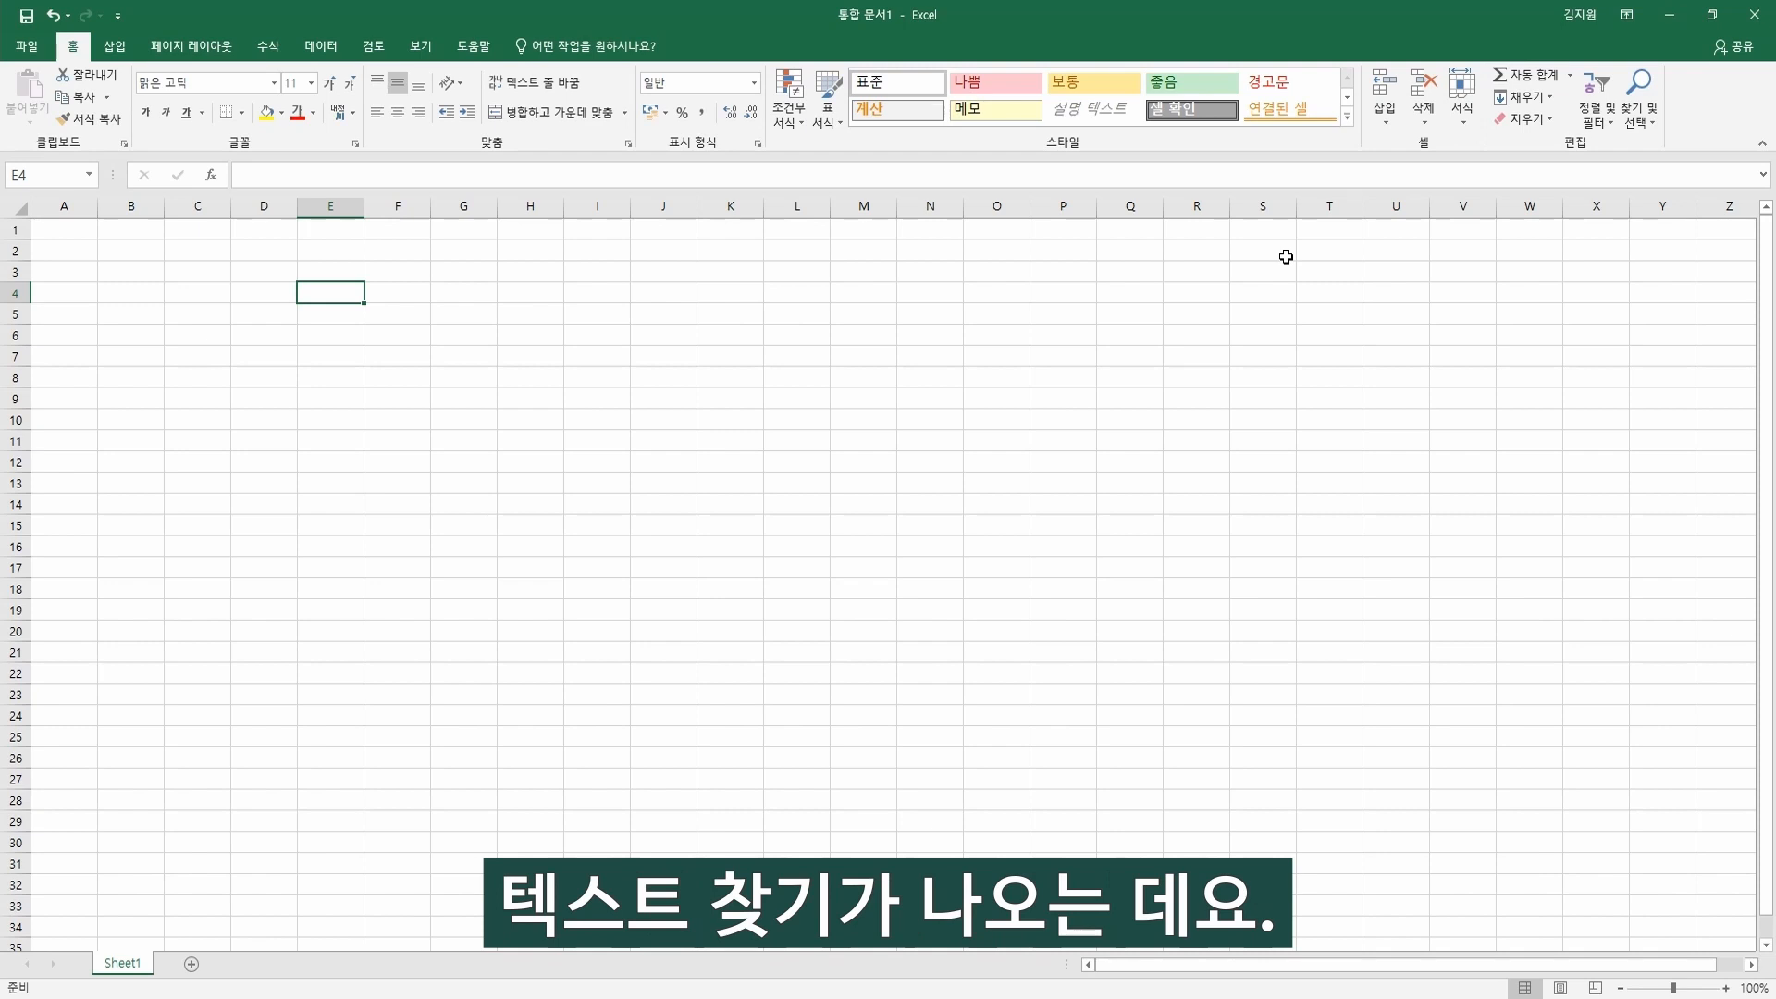
key("ctrl+f")
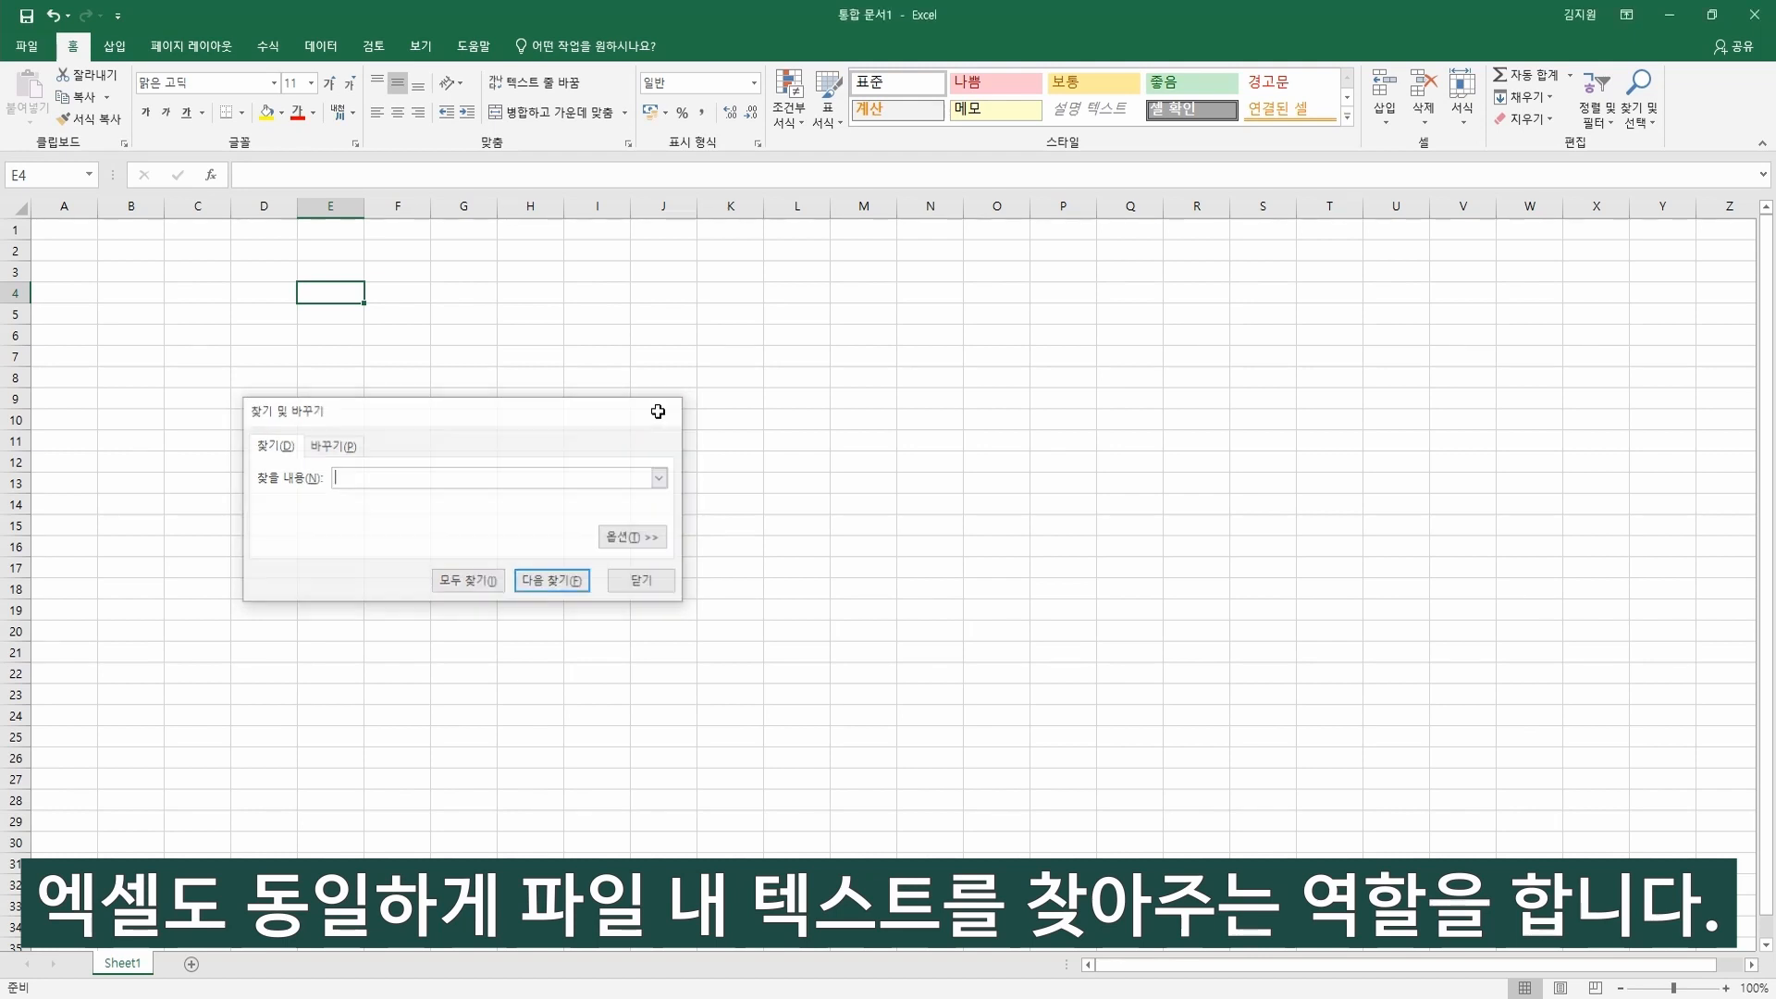
left_click(663, 410)
View the symbols available for insertion without inserting any.
left_click(116, 48)
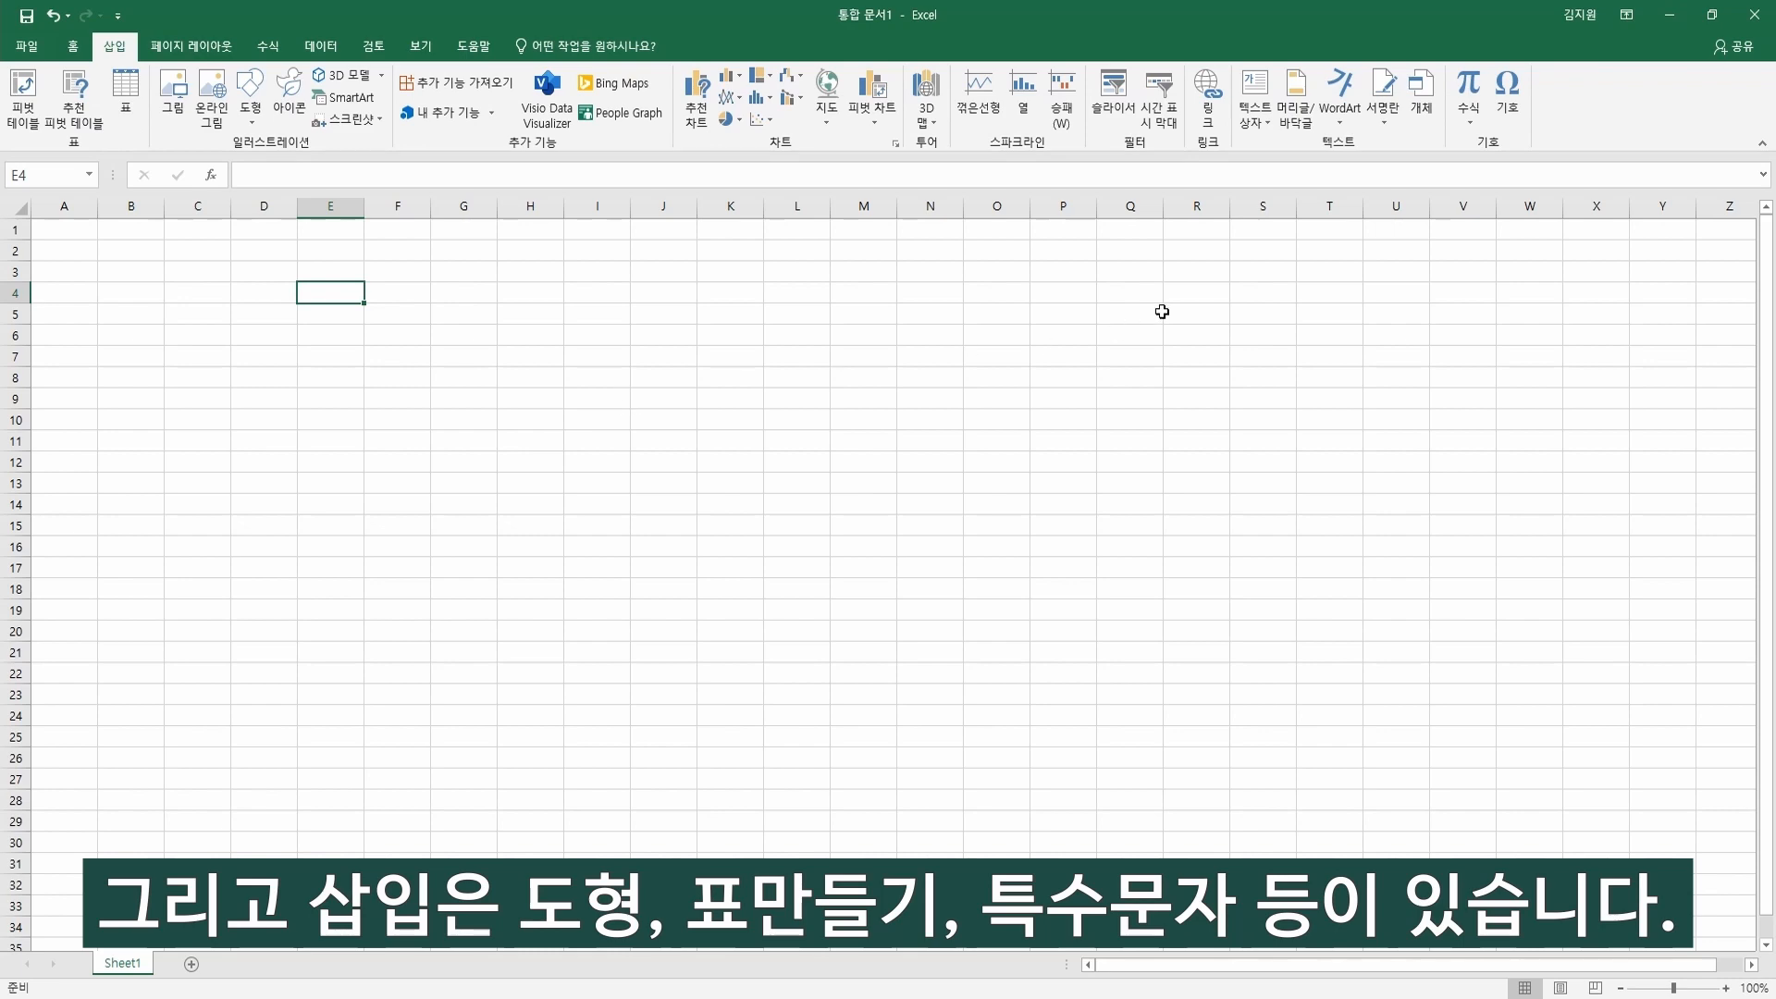
left_click(1507, 92)
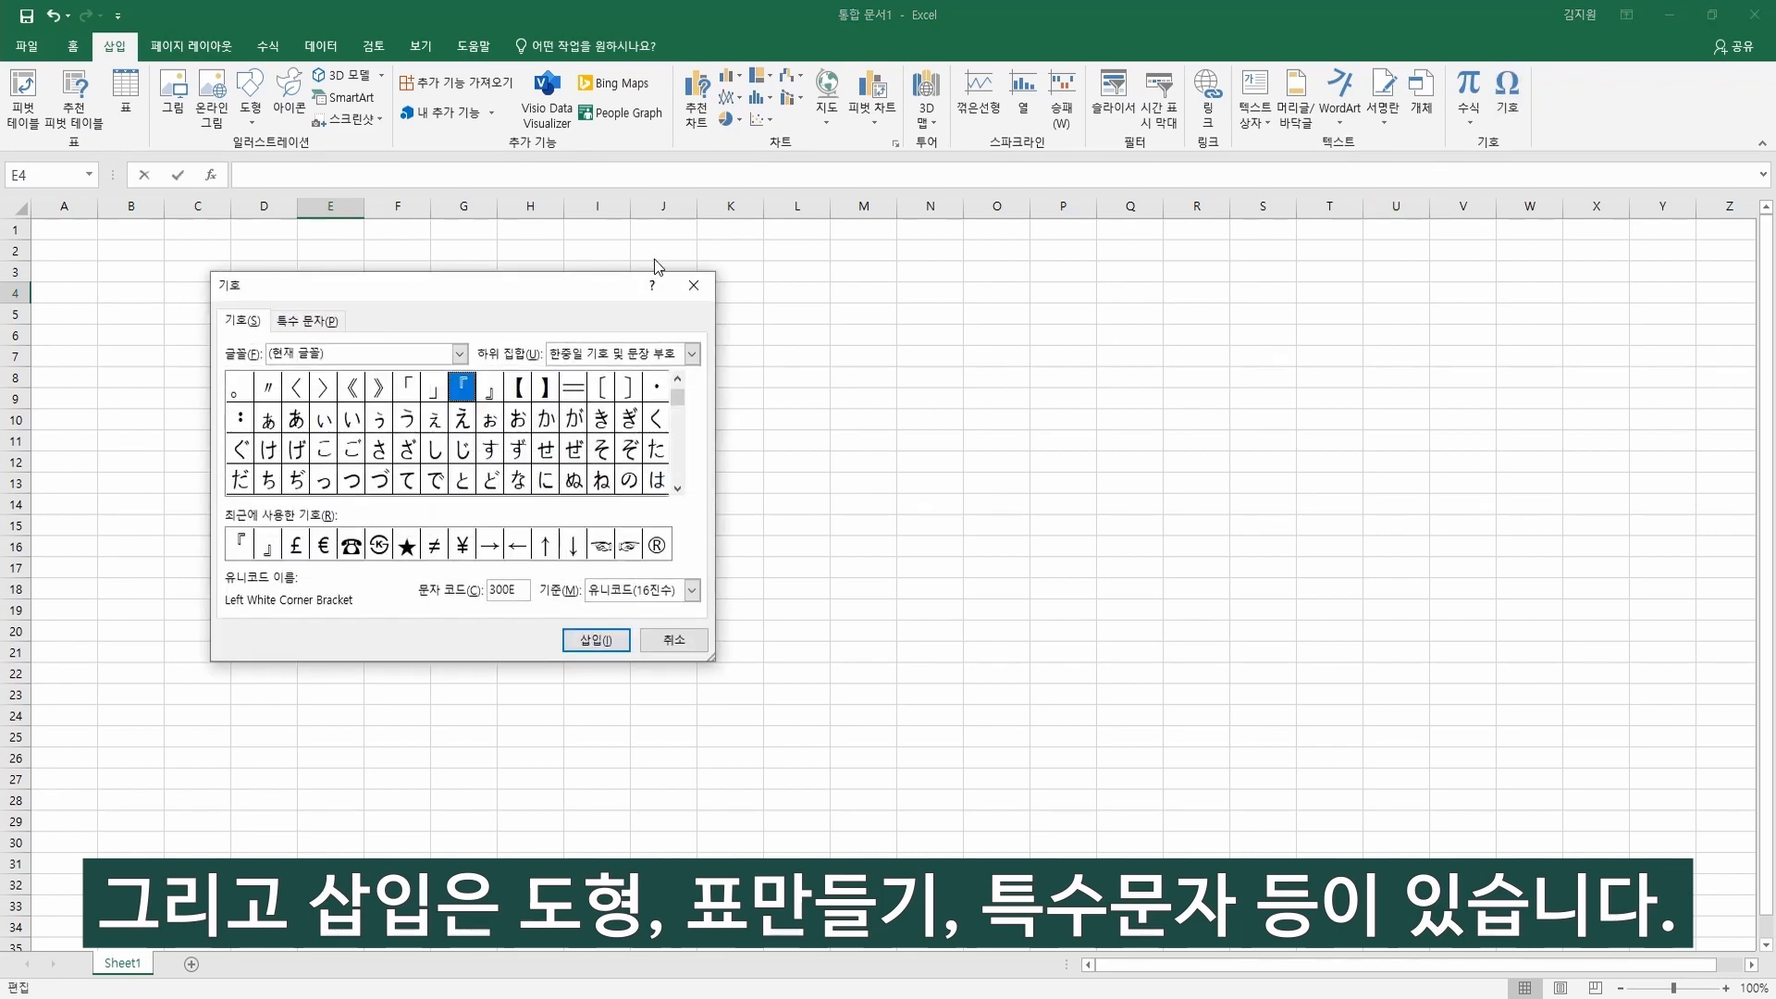
left_click(694, 286)
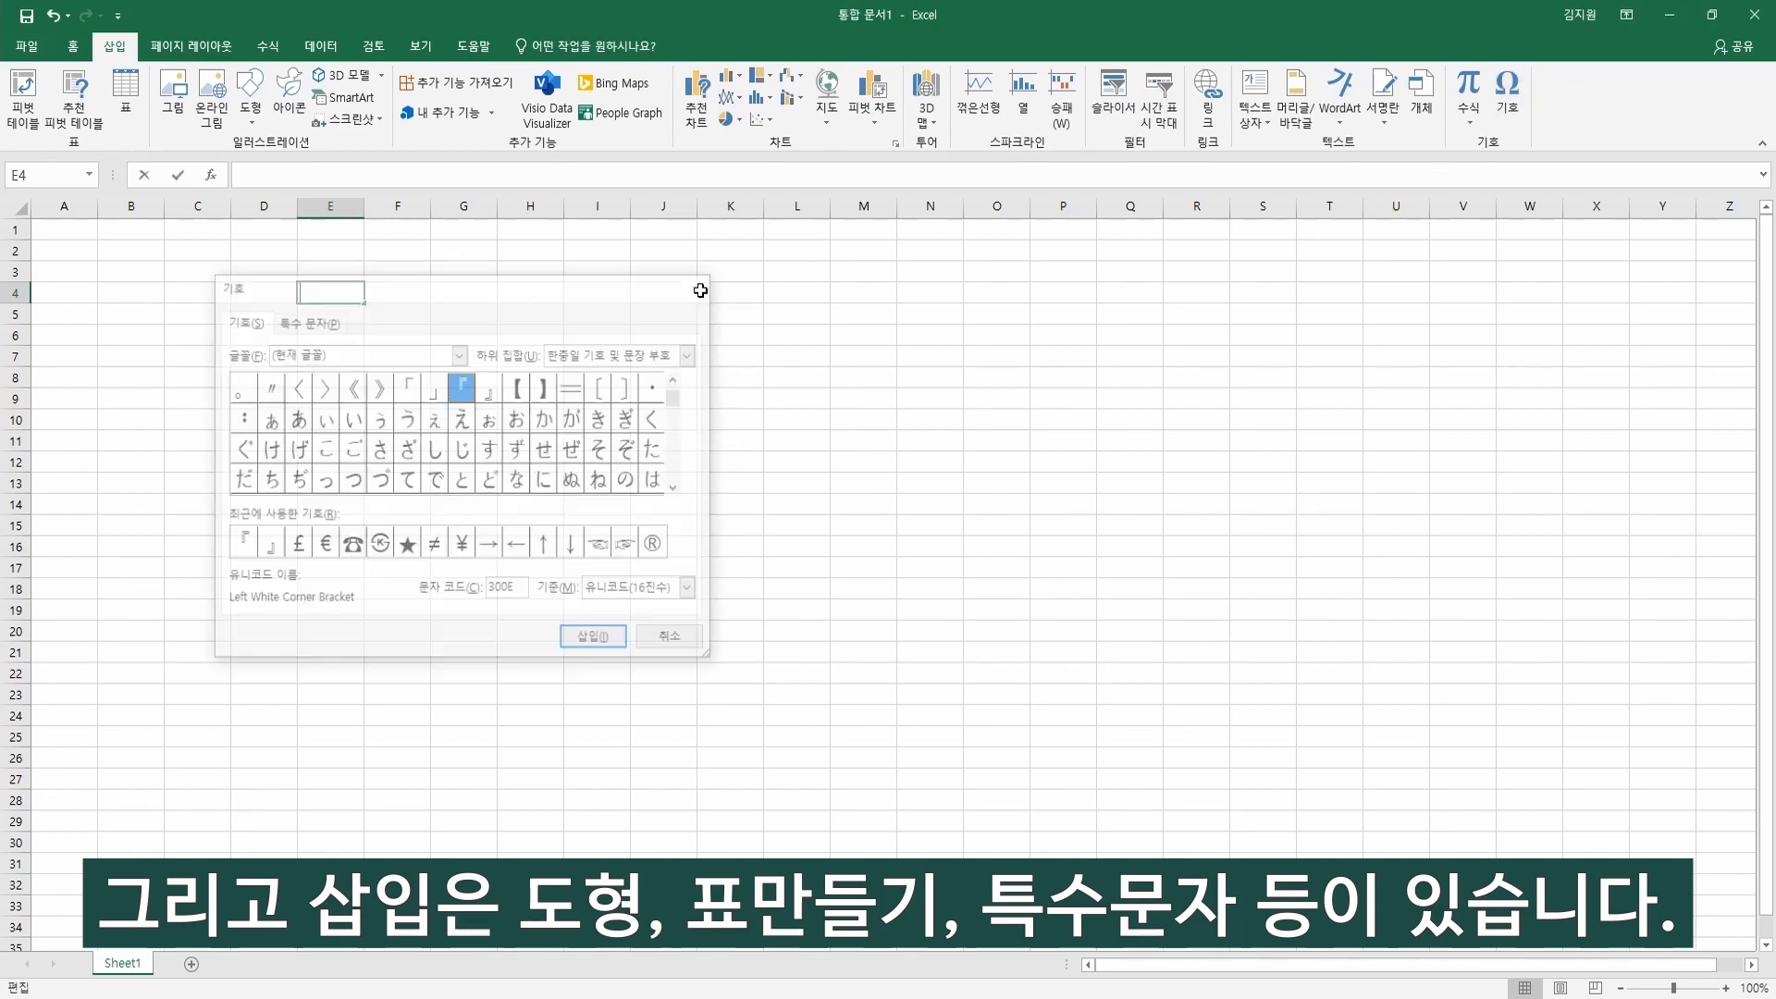
Open the workbook 예시 파일 from the 예시 파일 folder.
left_click(209, 48)
left_click(303, 332)
left_click(189, 260)
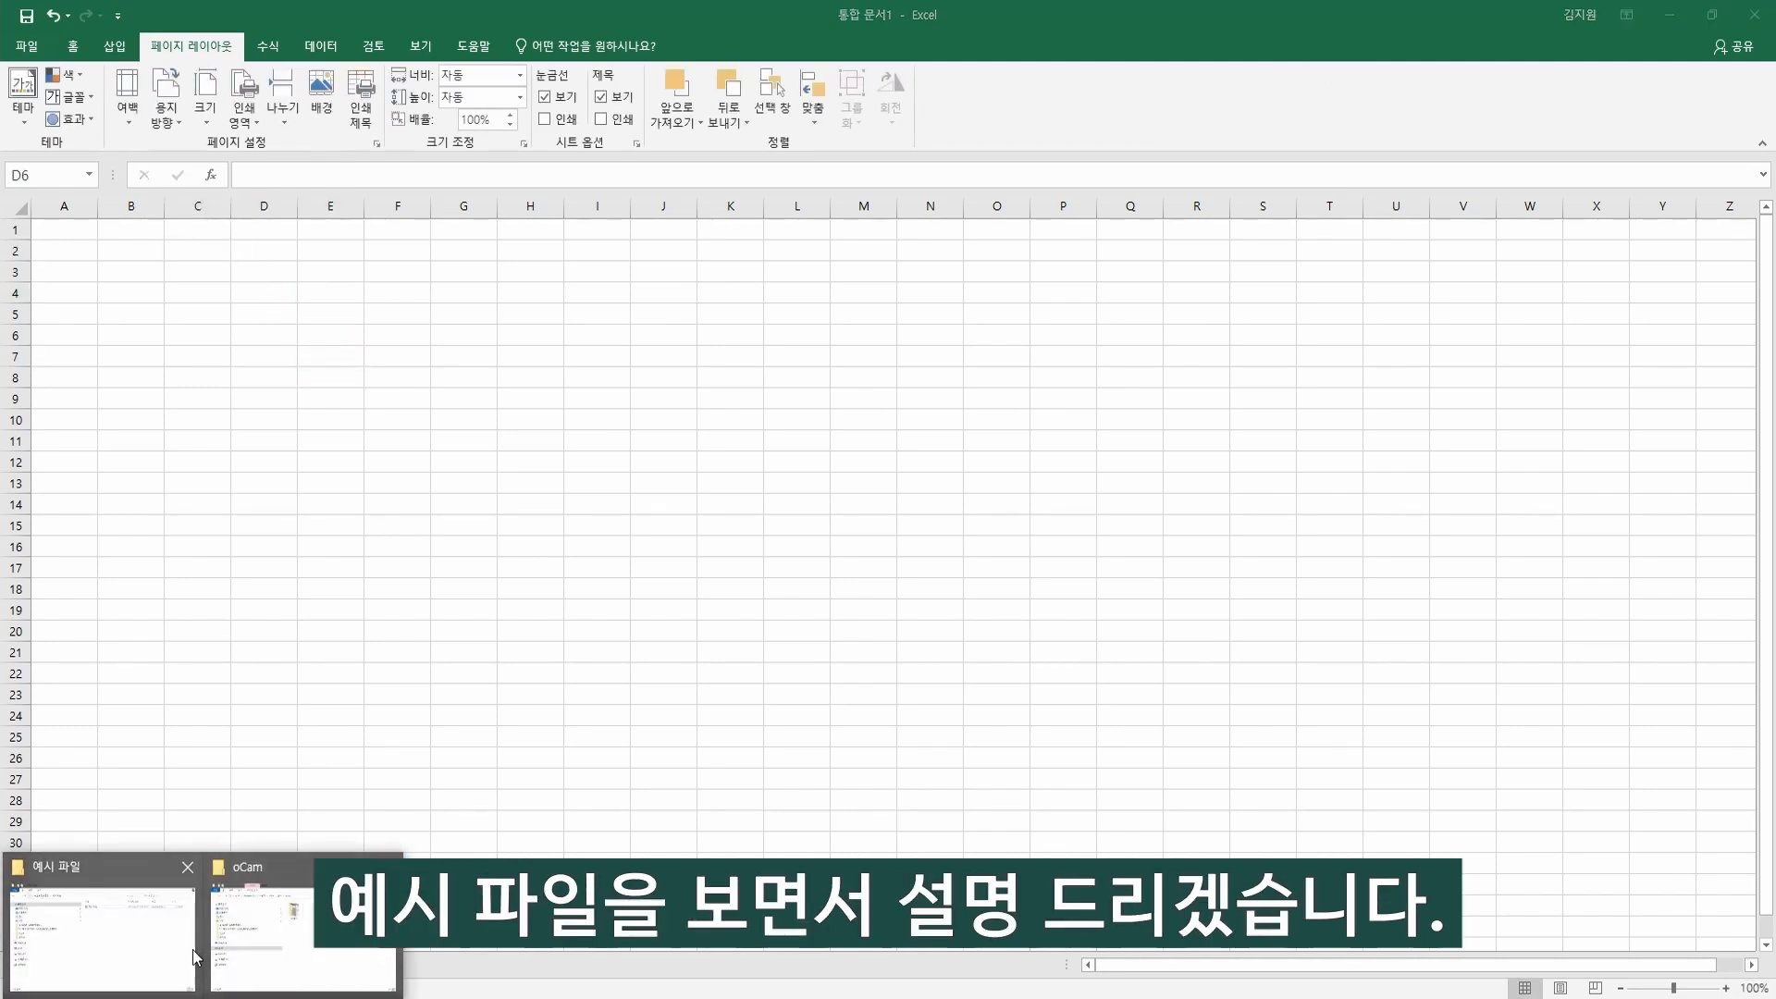
left_click(102, 925)
left_click(857, 325)
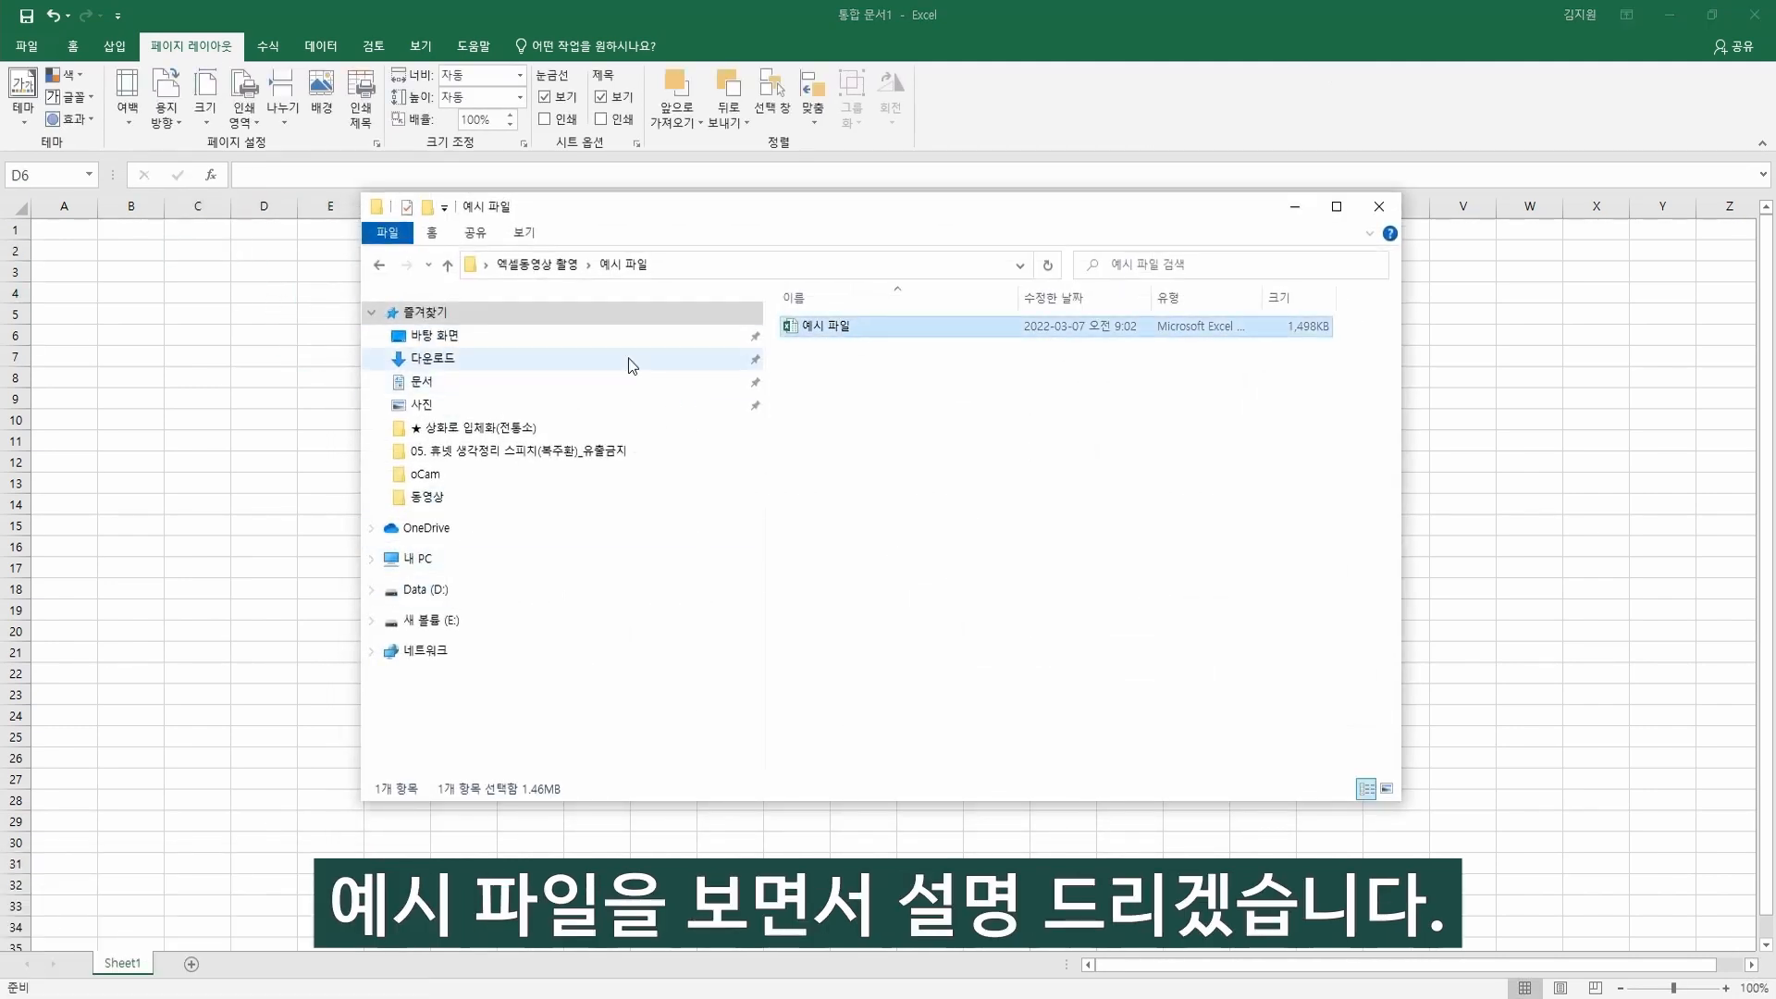
Set the print area of the 기성내역서 sheet to the range A5:AQ14.
left_click(246, 461)
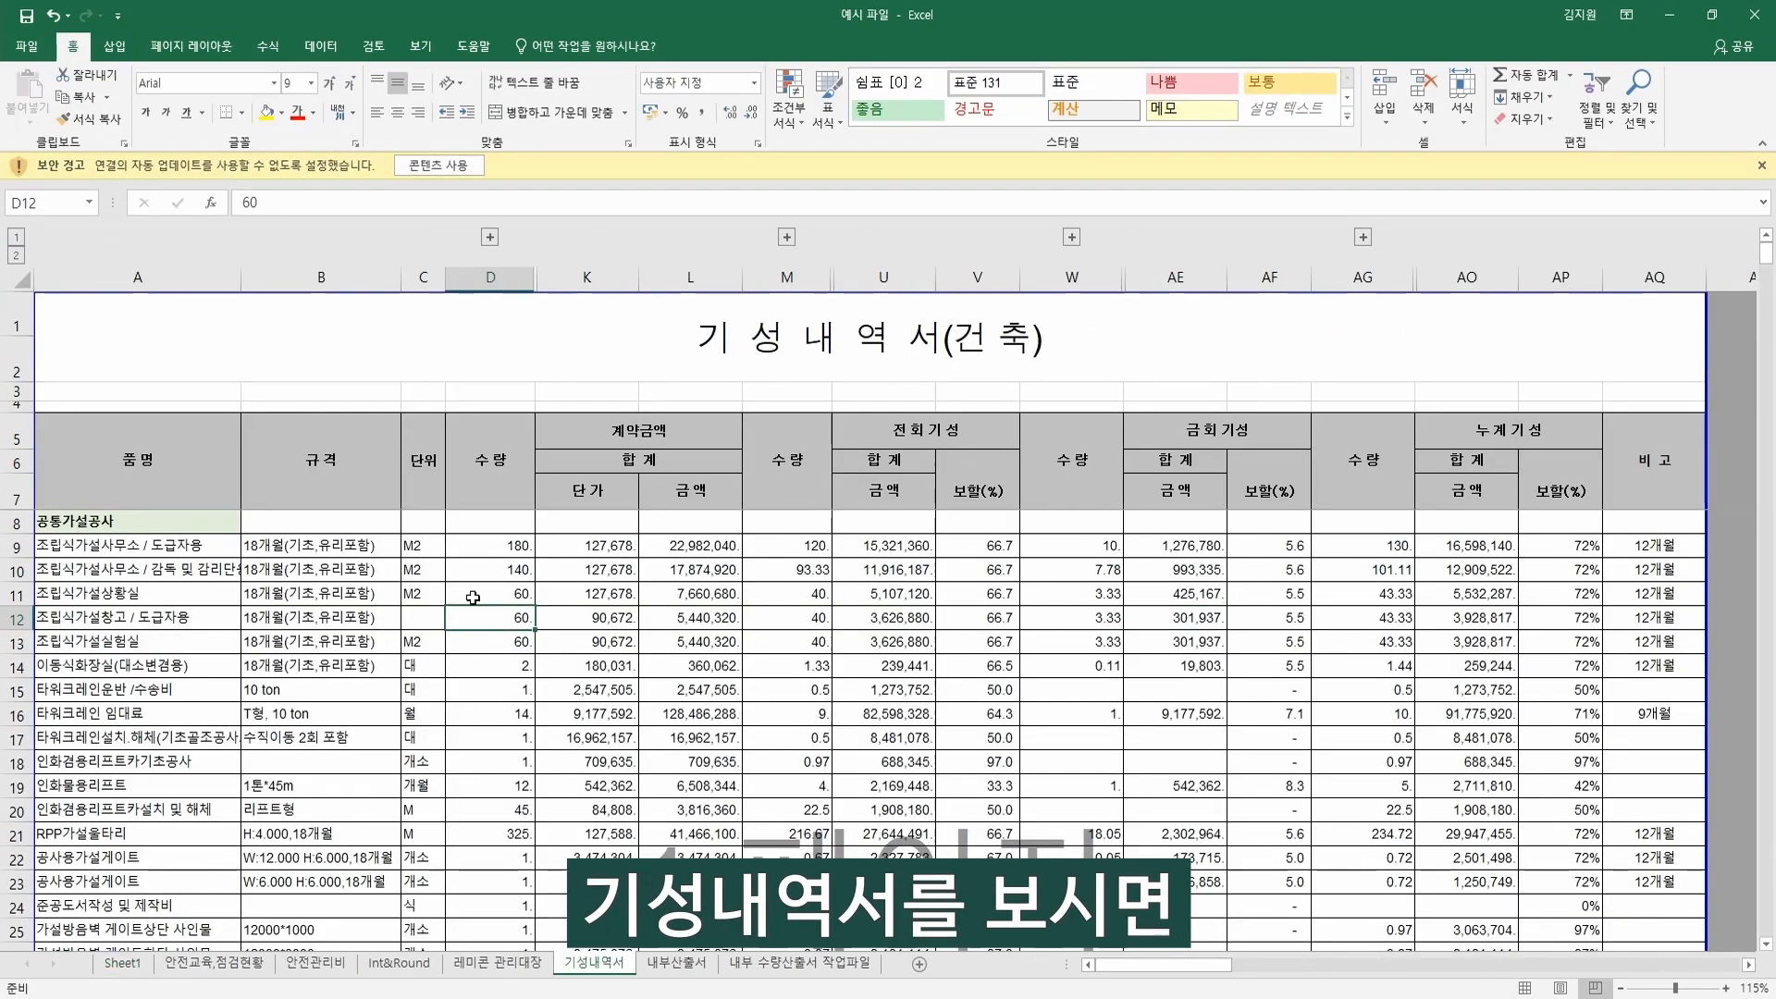
left_click(397, 478)
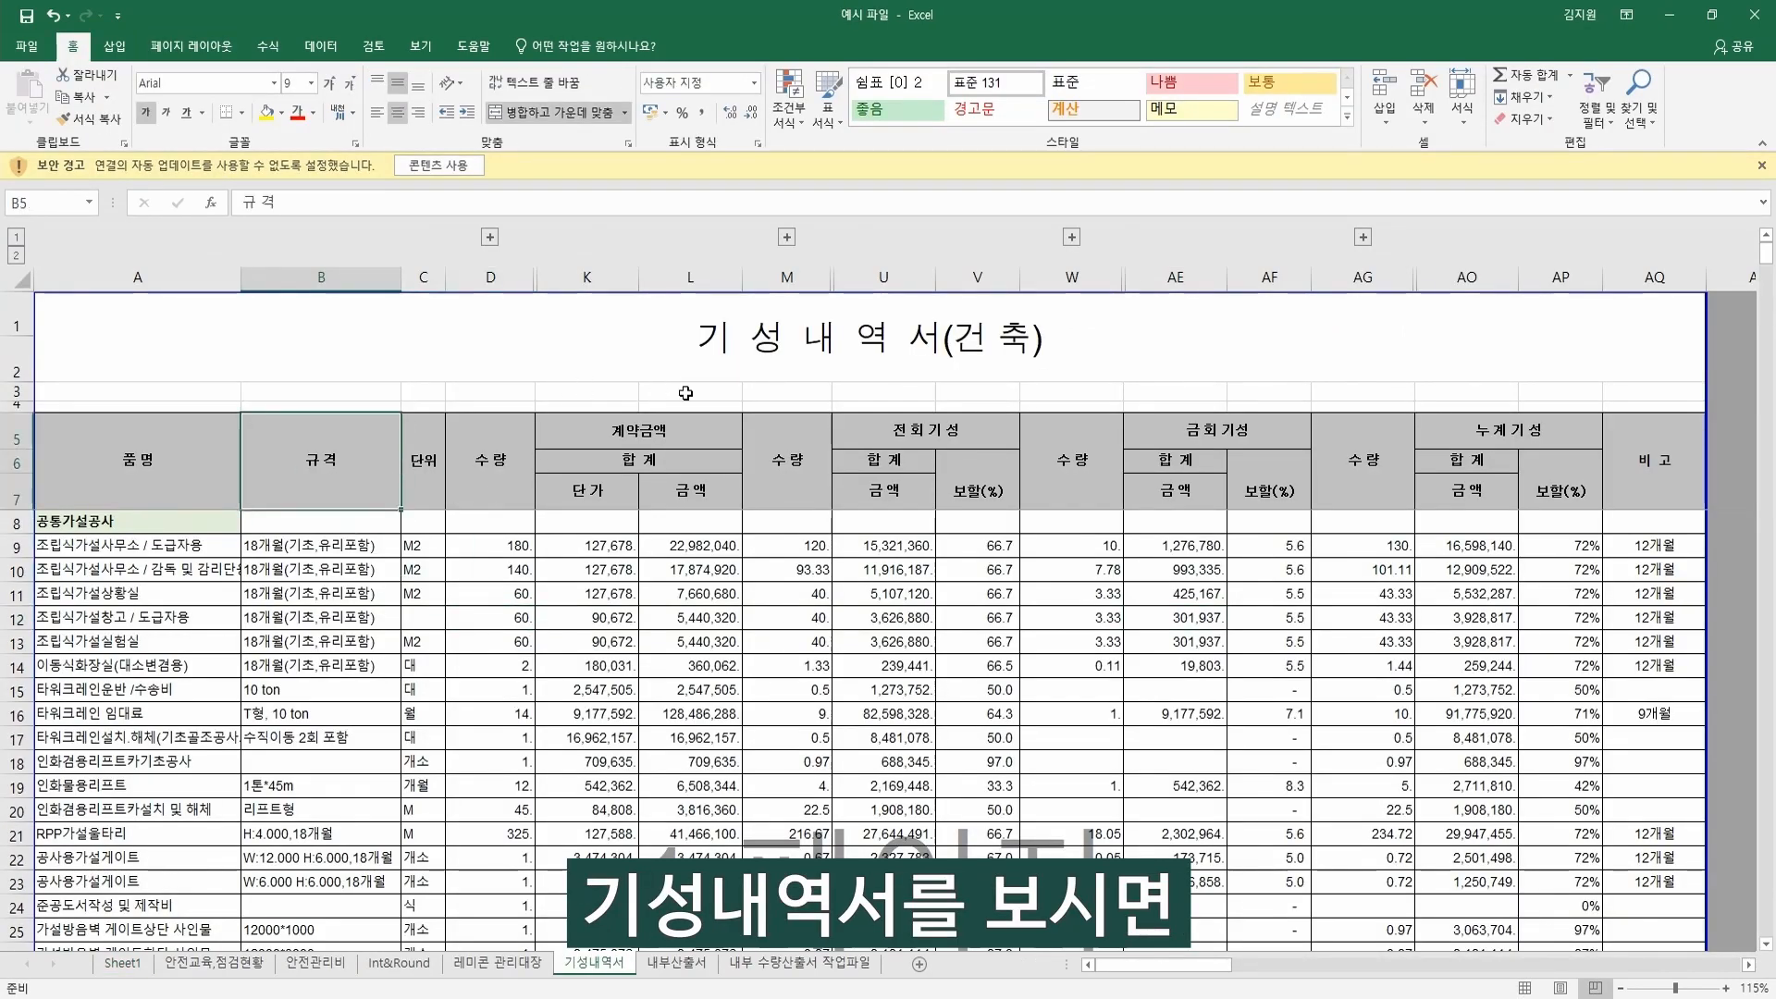
left_click(213, 52)
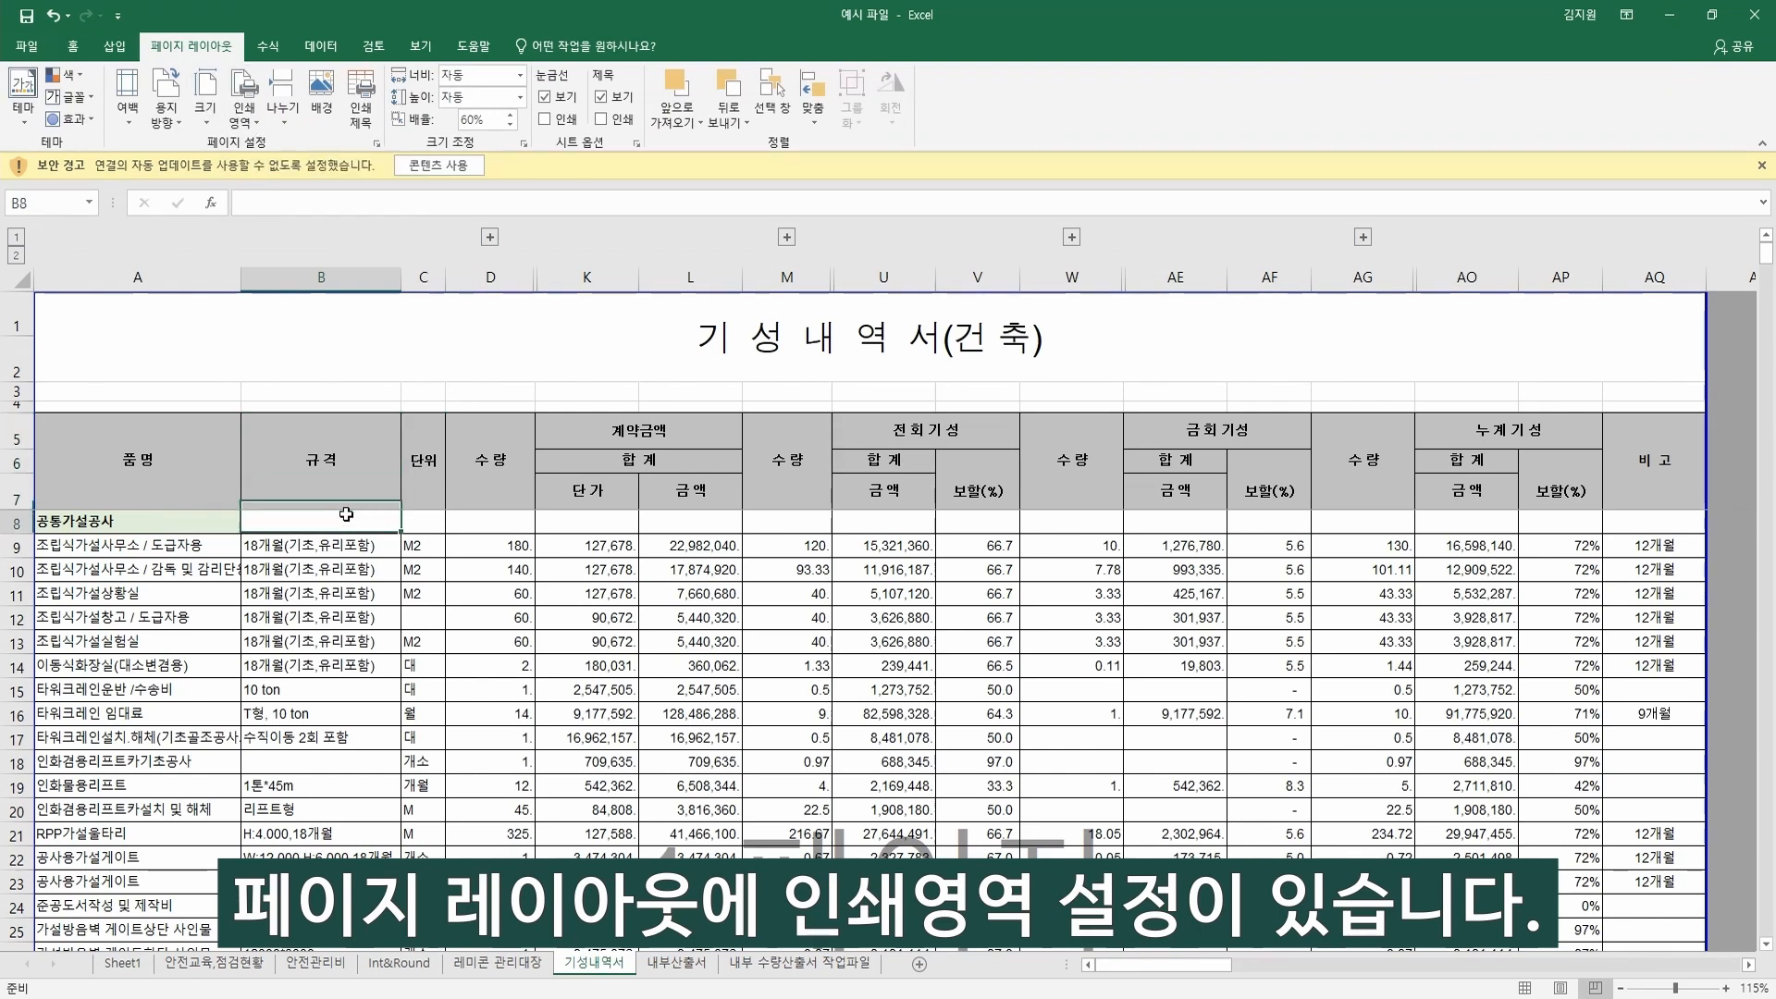
left_click(411, 467)
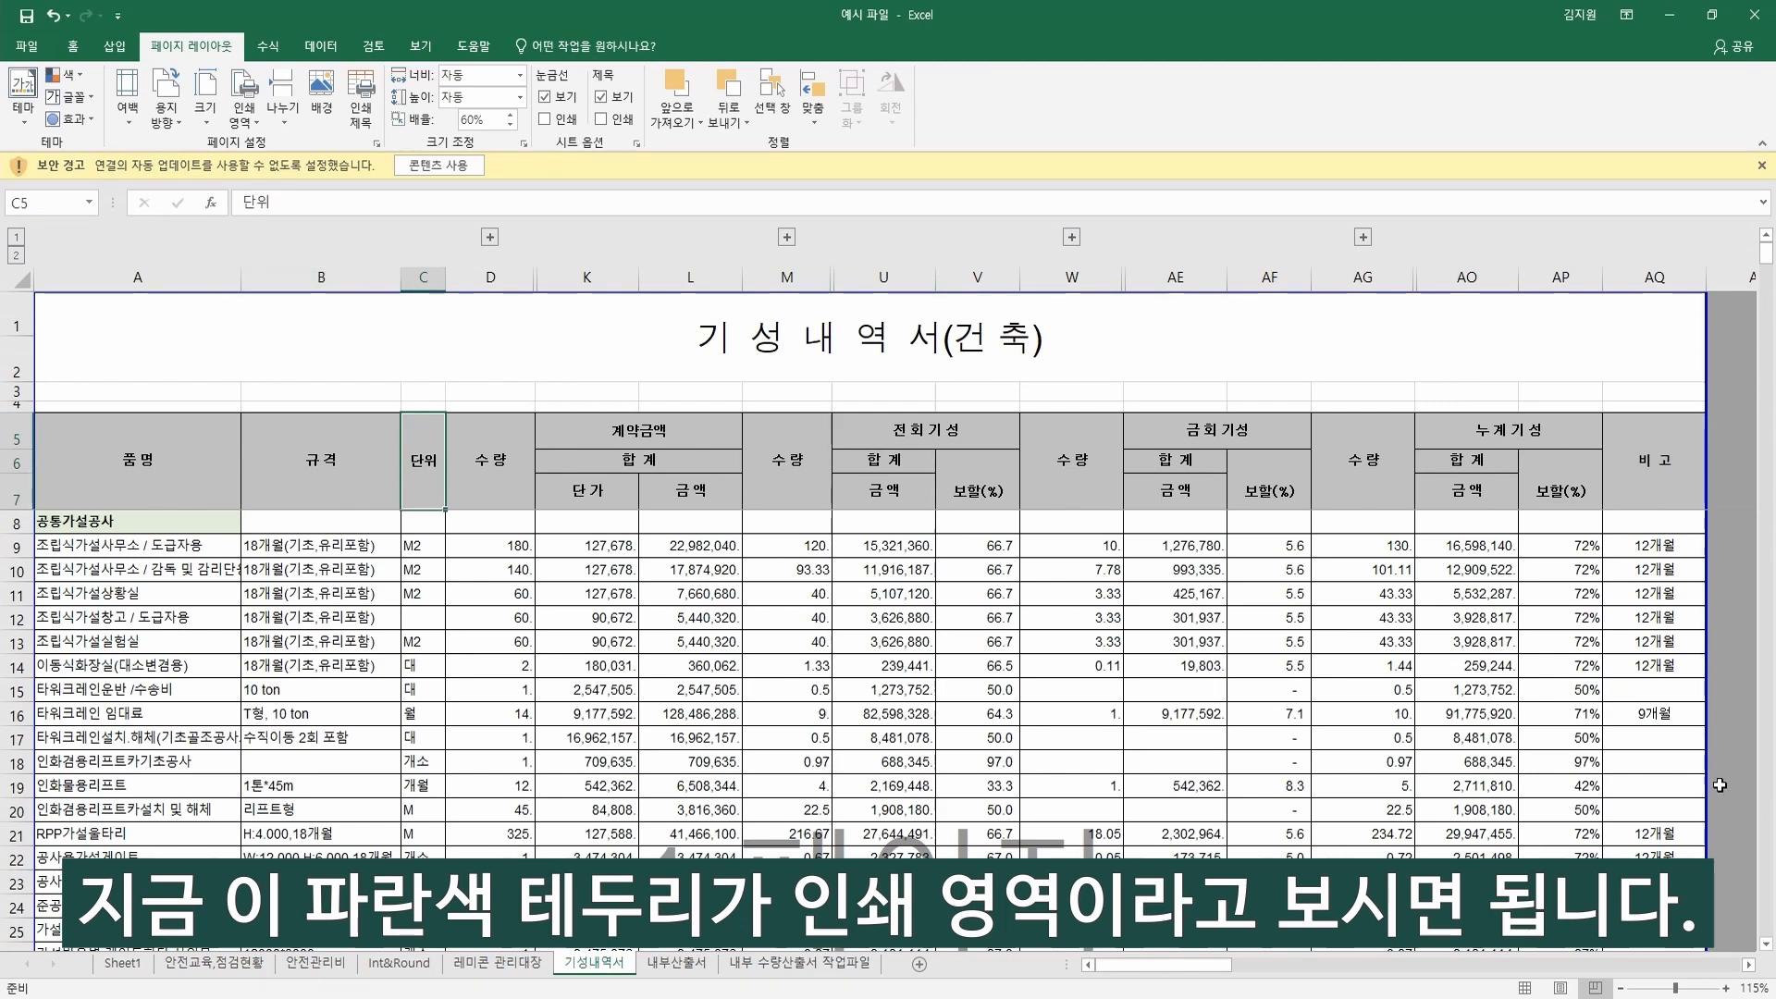
left_click_drag(111, 462, 1655, 666)
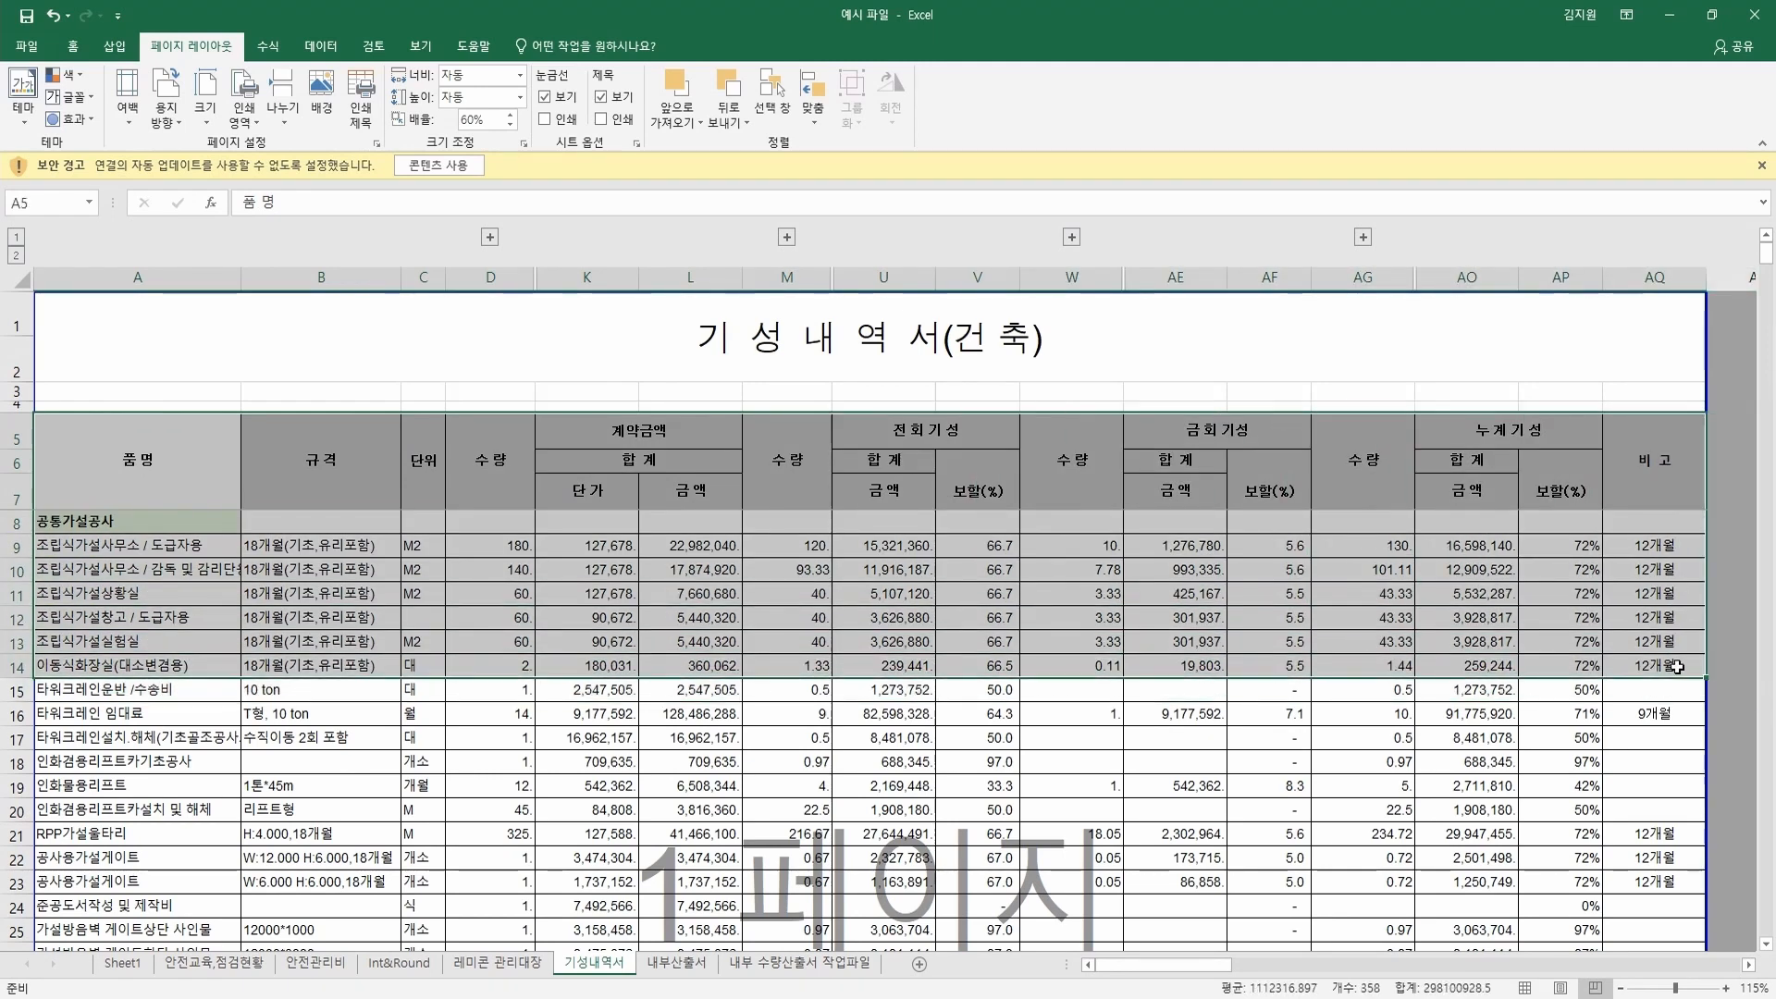
left_click(244, 109)
left_click(292, 146)
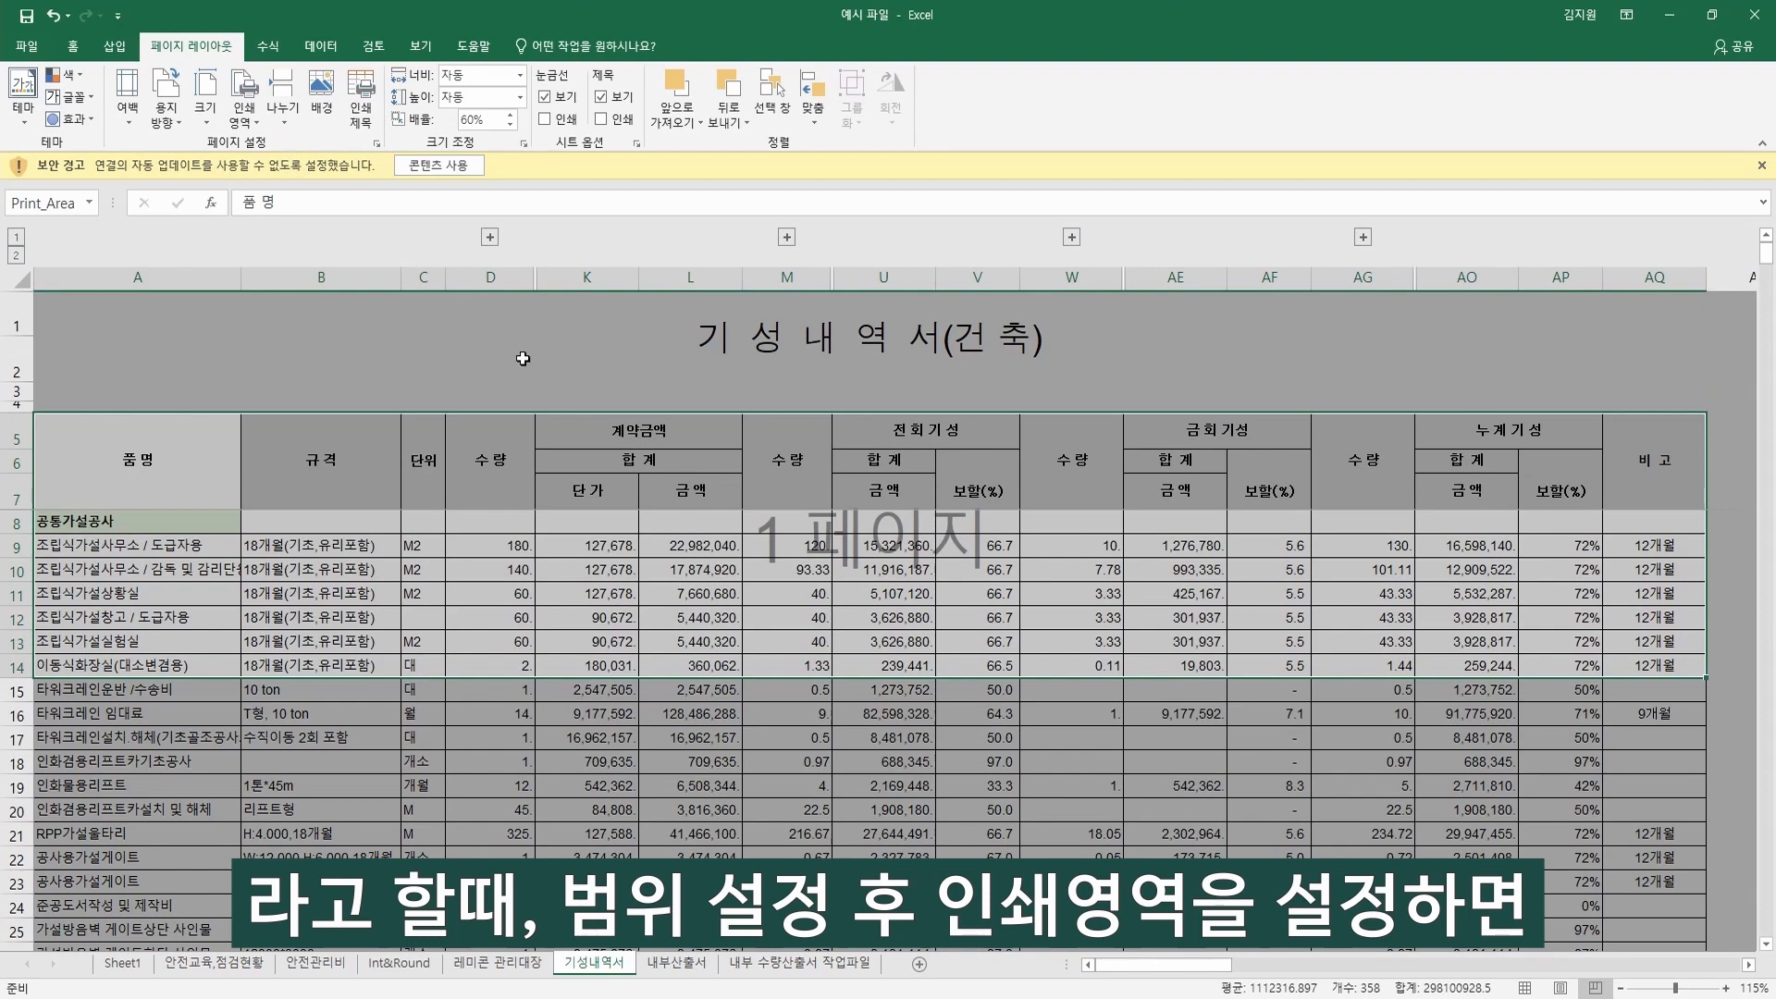
left_click(1247, 824)
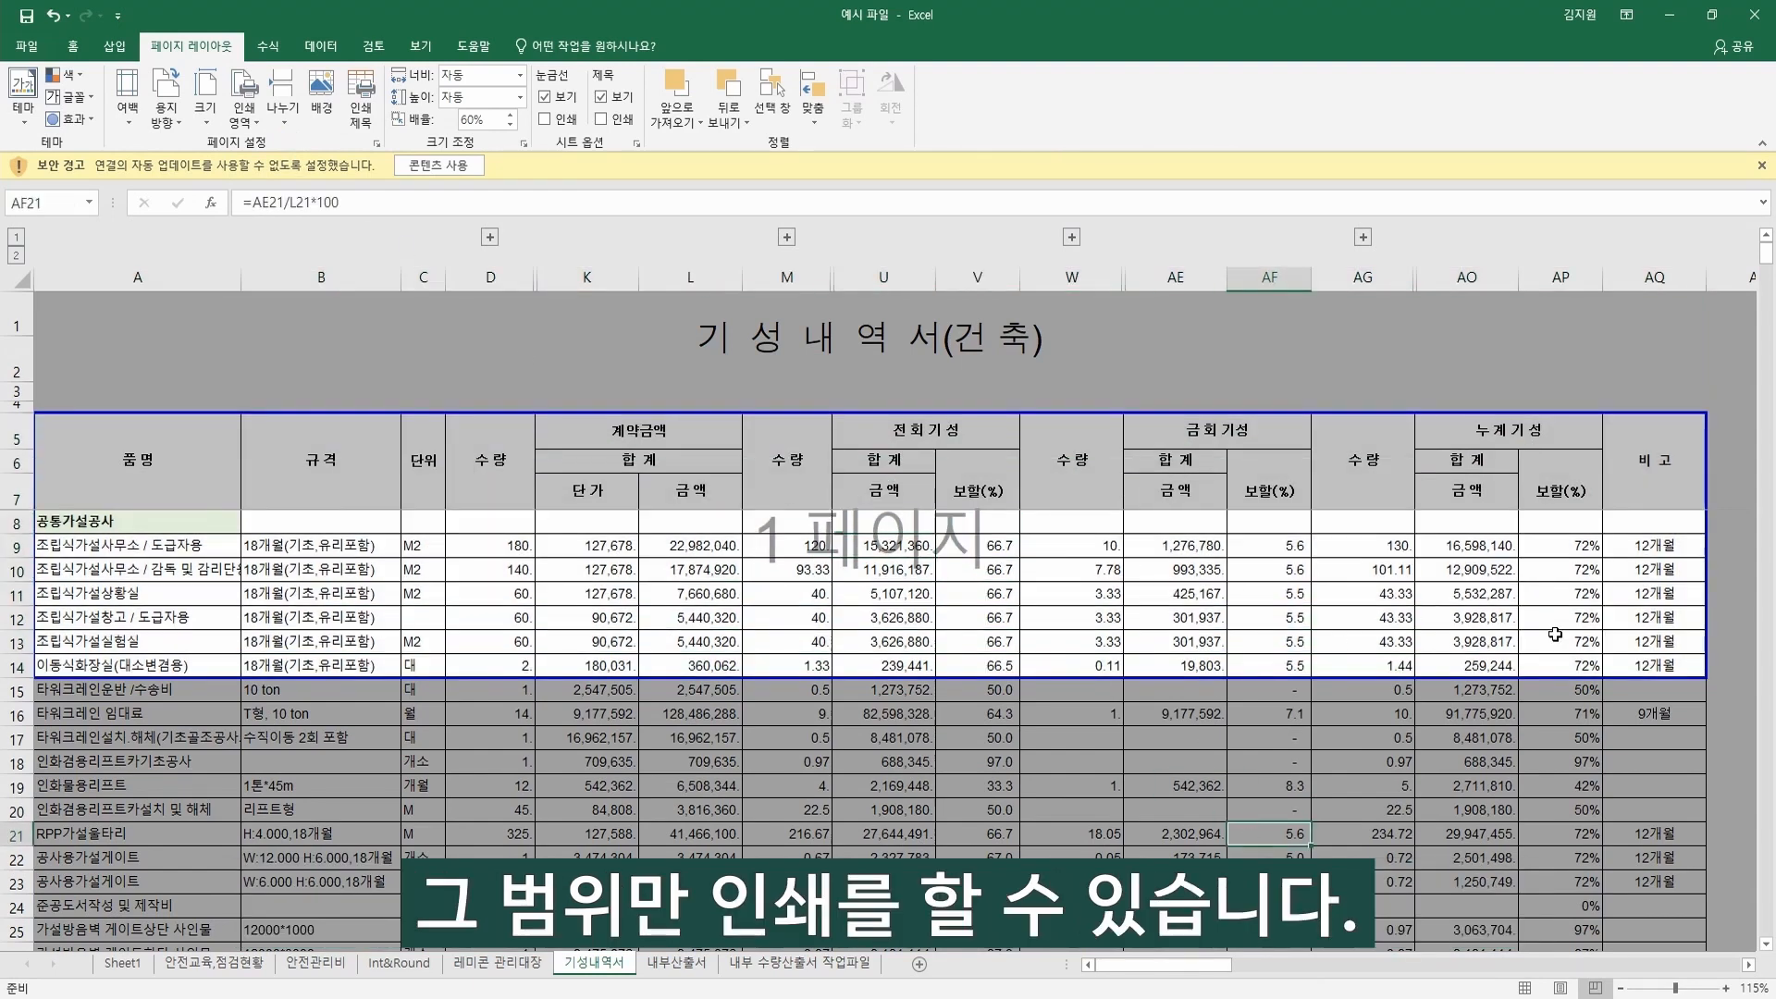
Undo the print area change on the 기성내역서 sheet.
mouse_move(1633, 659)
left_mouse_down()
mouse_move(396, 357)
mouse_move(318, 431)
mouse_move(237, 436)
left_mouse_up()
key("ctrl+z")
left_click(547, 548)
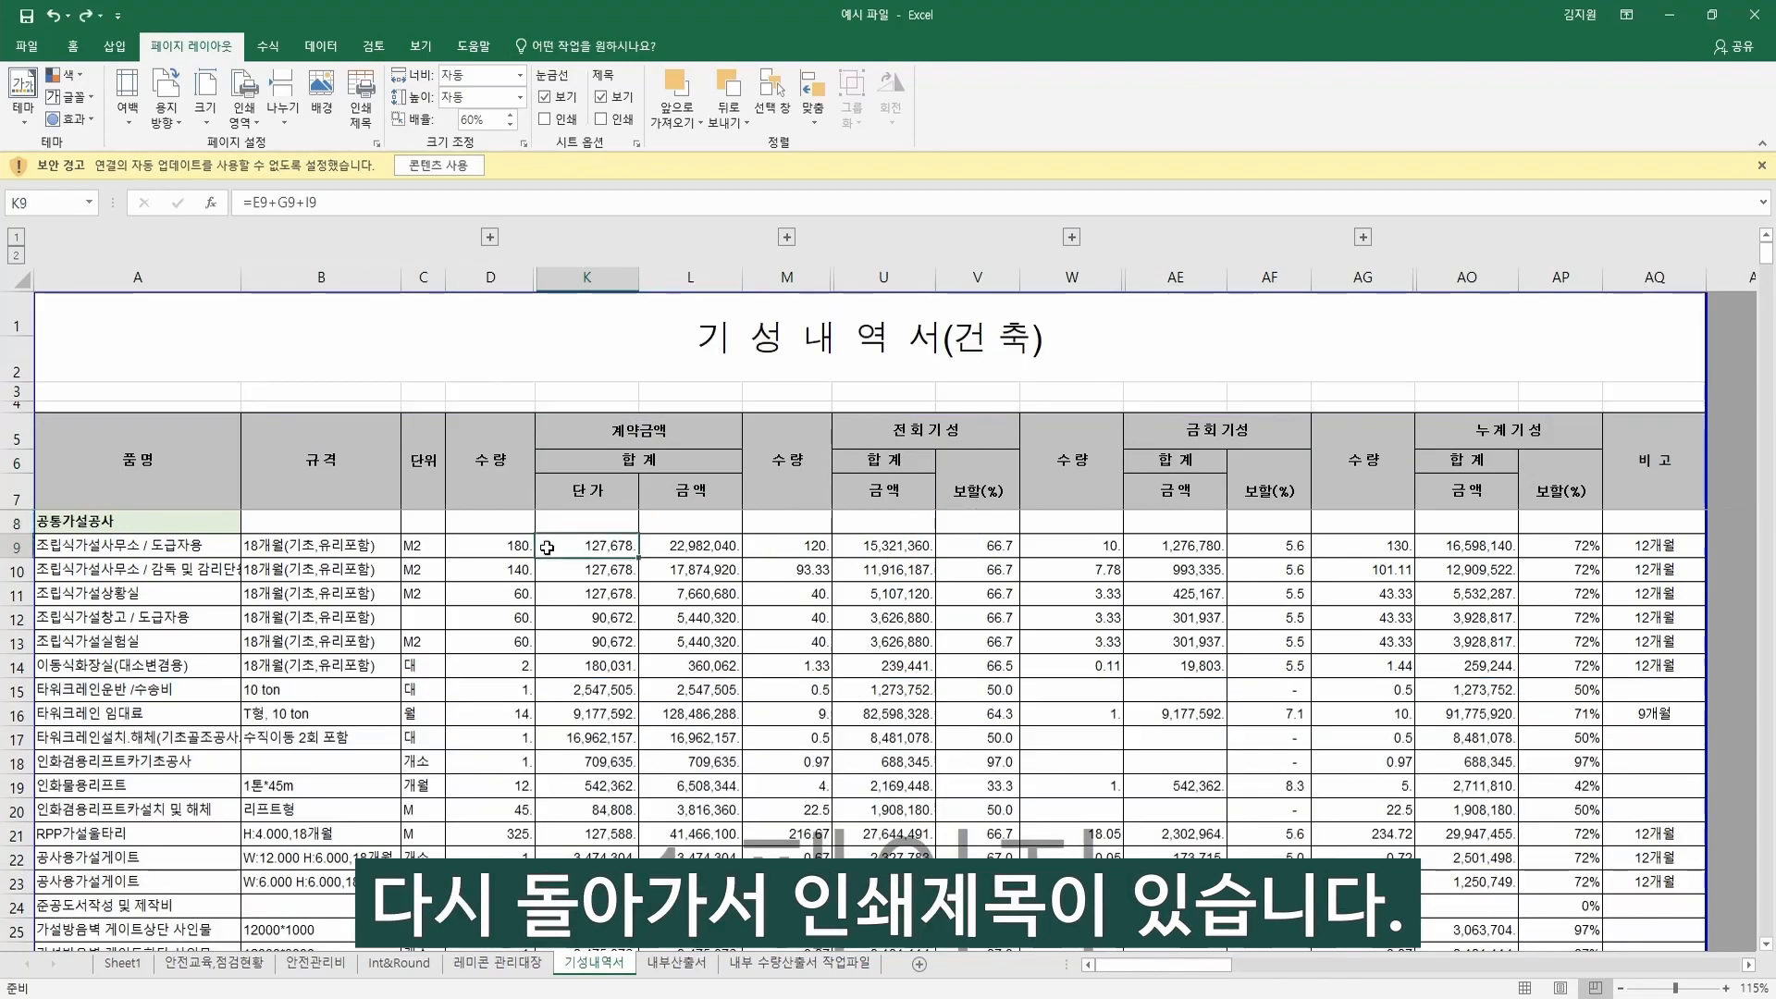
Review the print title settings for repeated rows and columns, and the header range A5:AQ7 of the table.
left_click(359, 112)
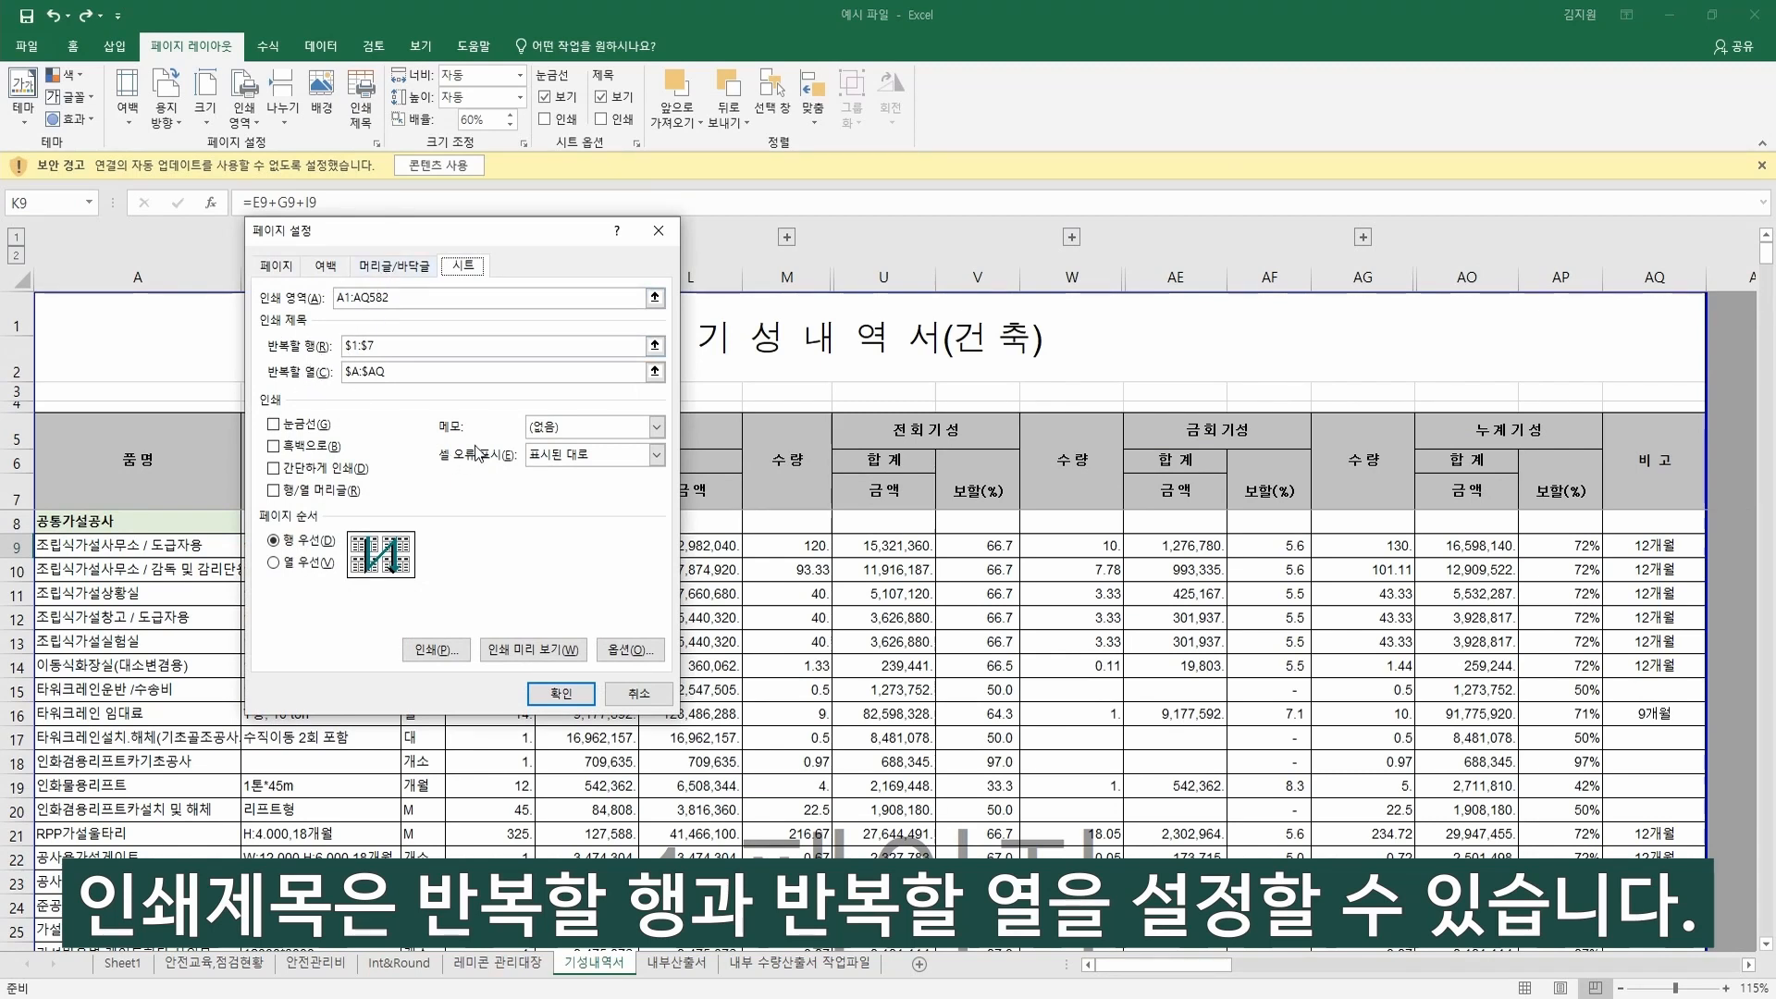
left_click(638, 693)
left_click(596, 572)
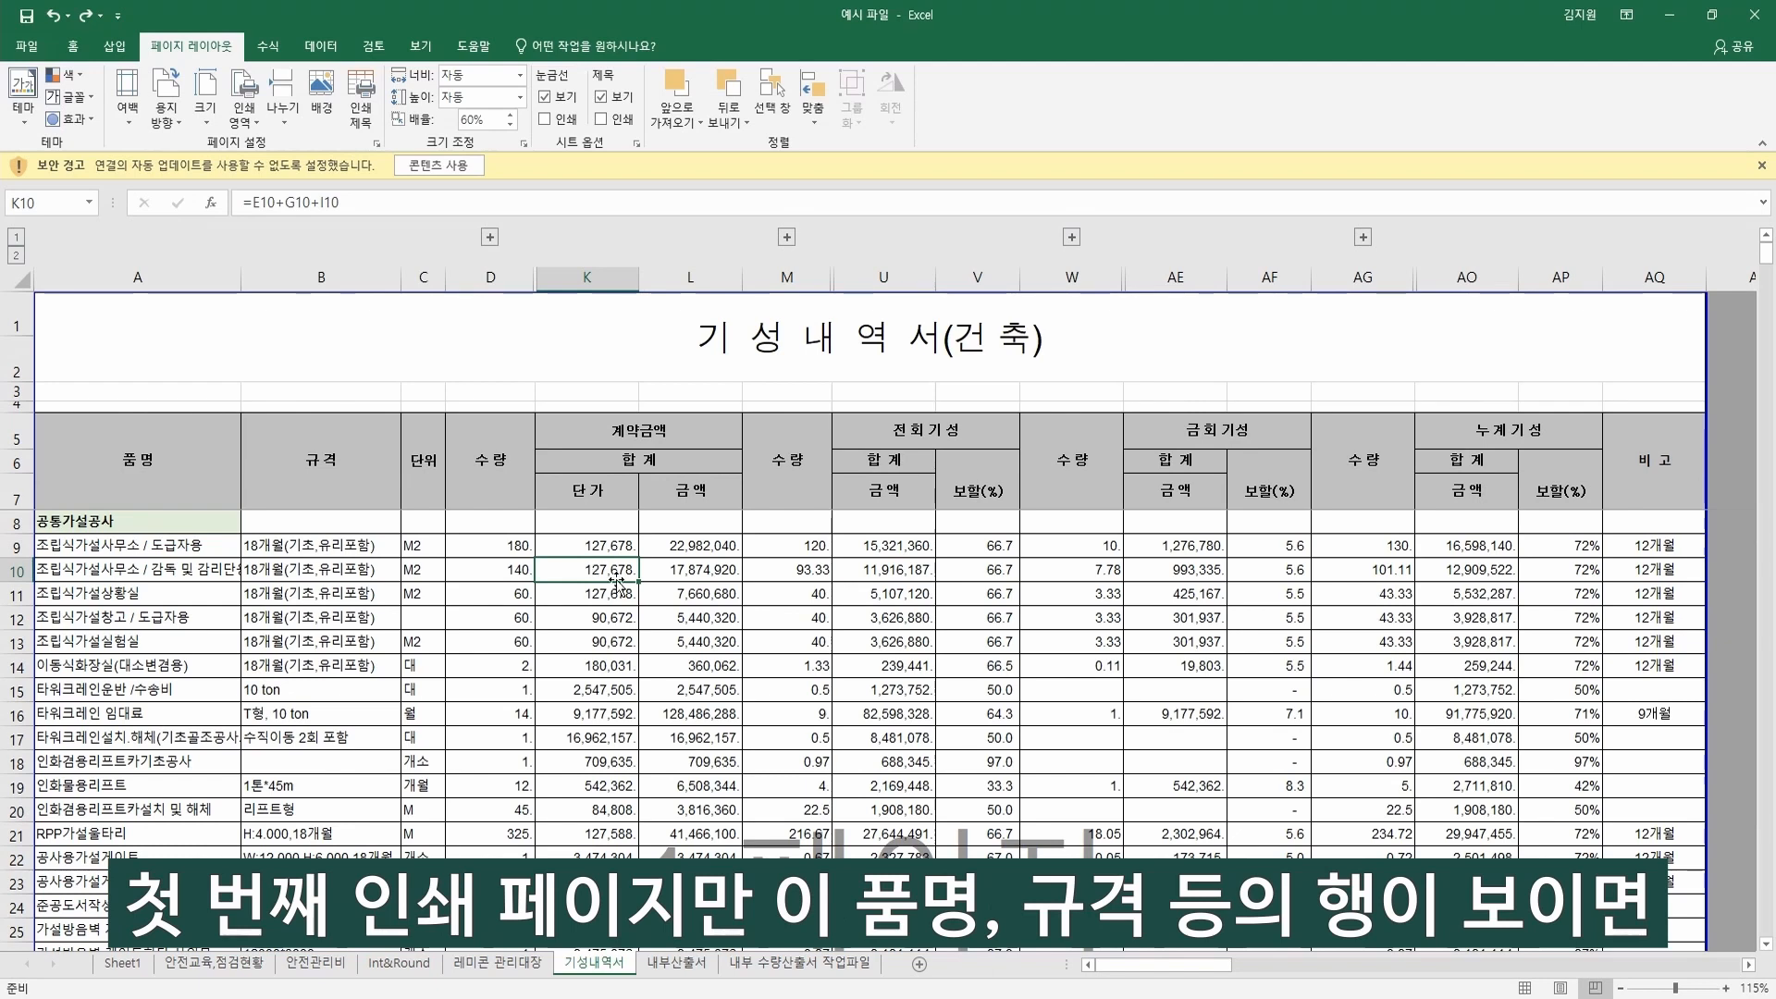
left_click(100, 459)
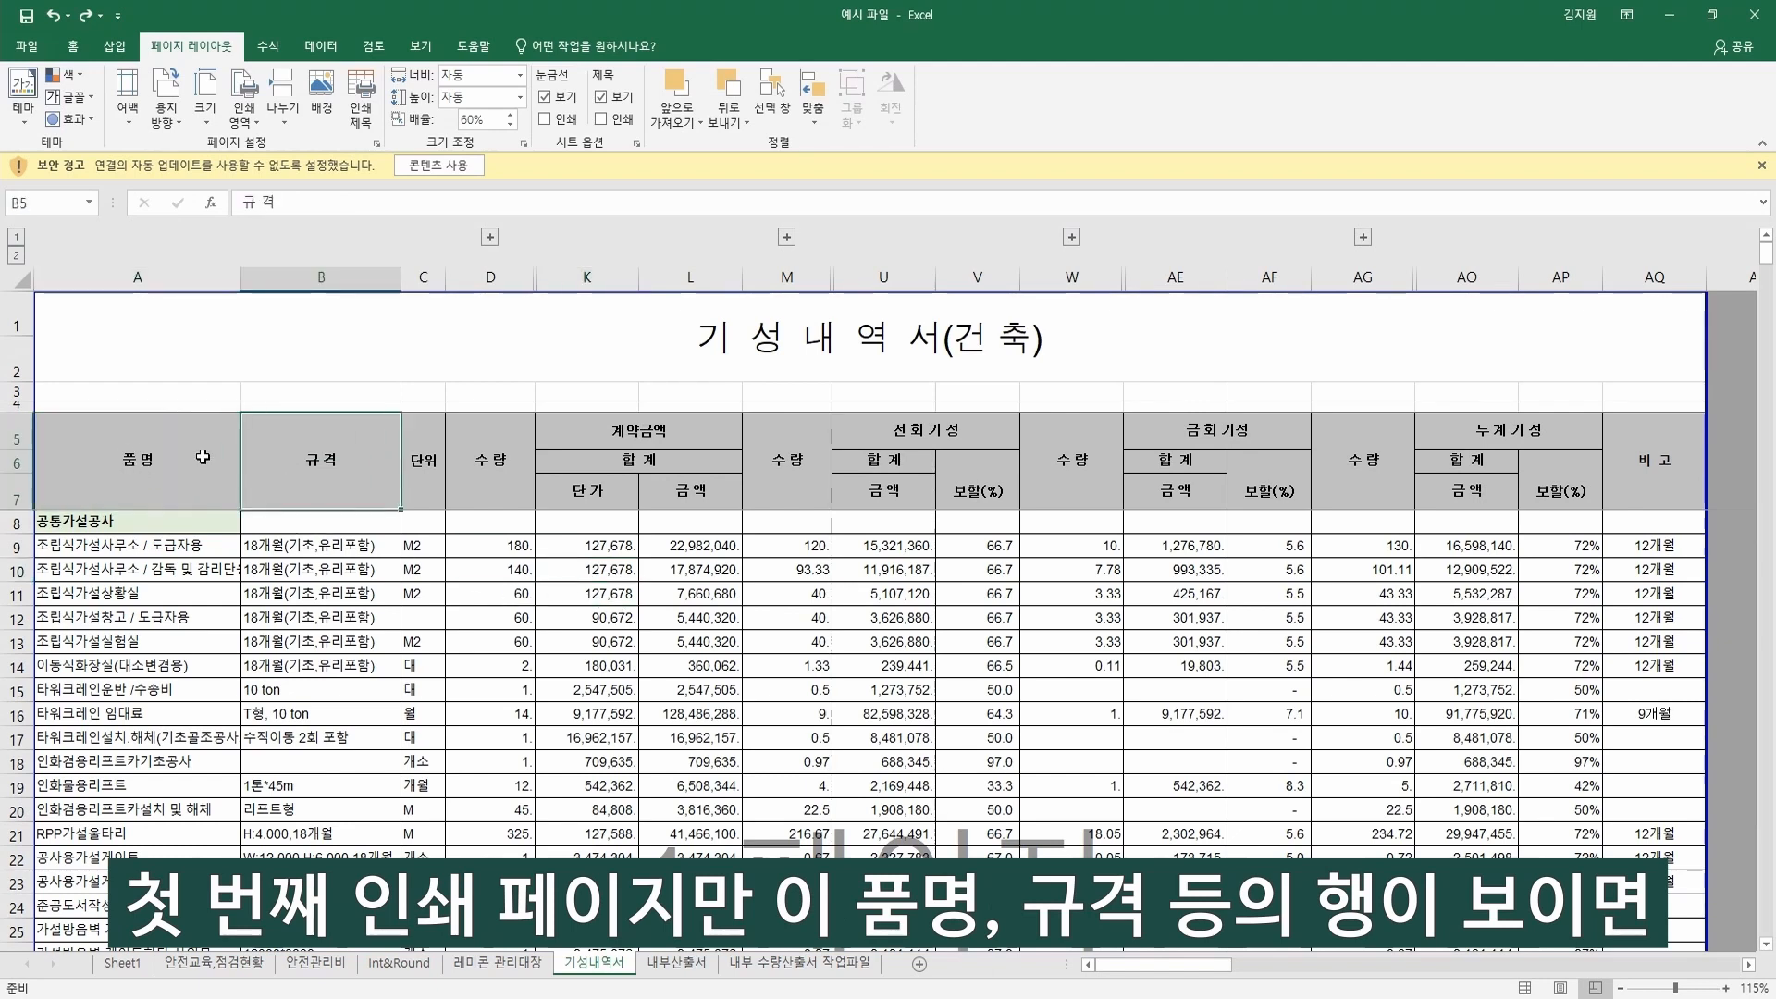
left_click_drag(192, 458, 1651, 497)
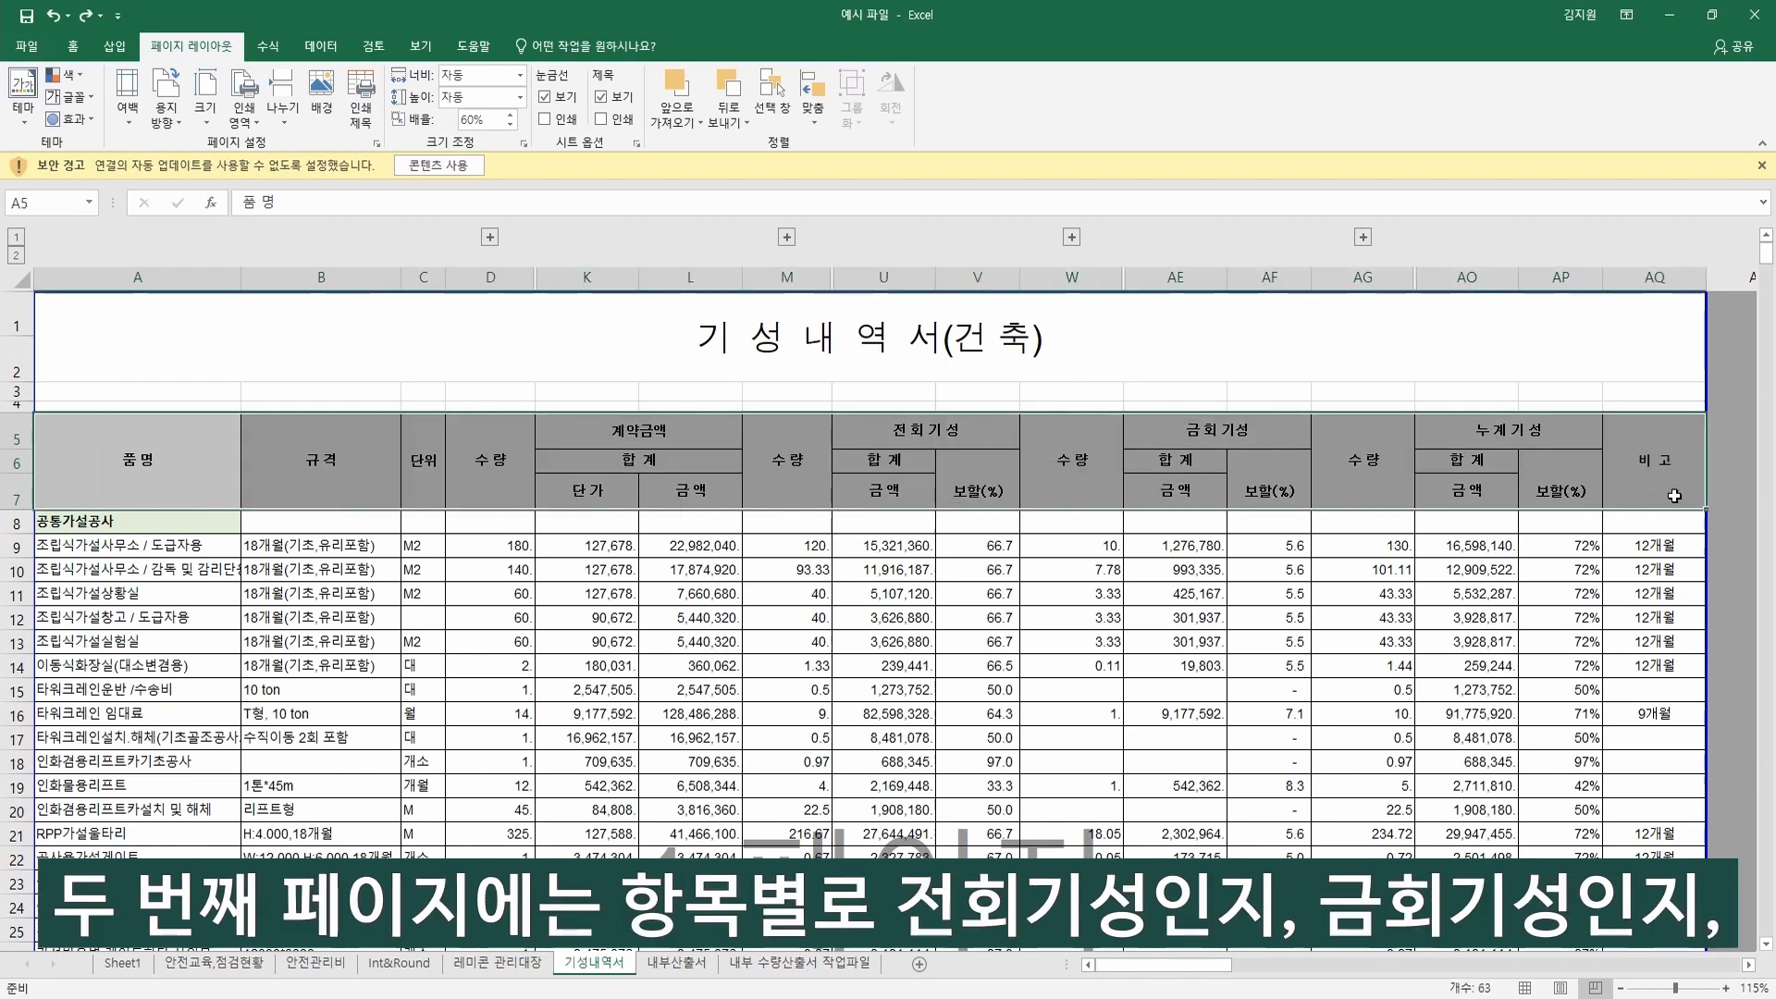
left_click(1674, 496)
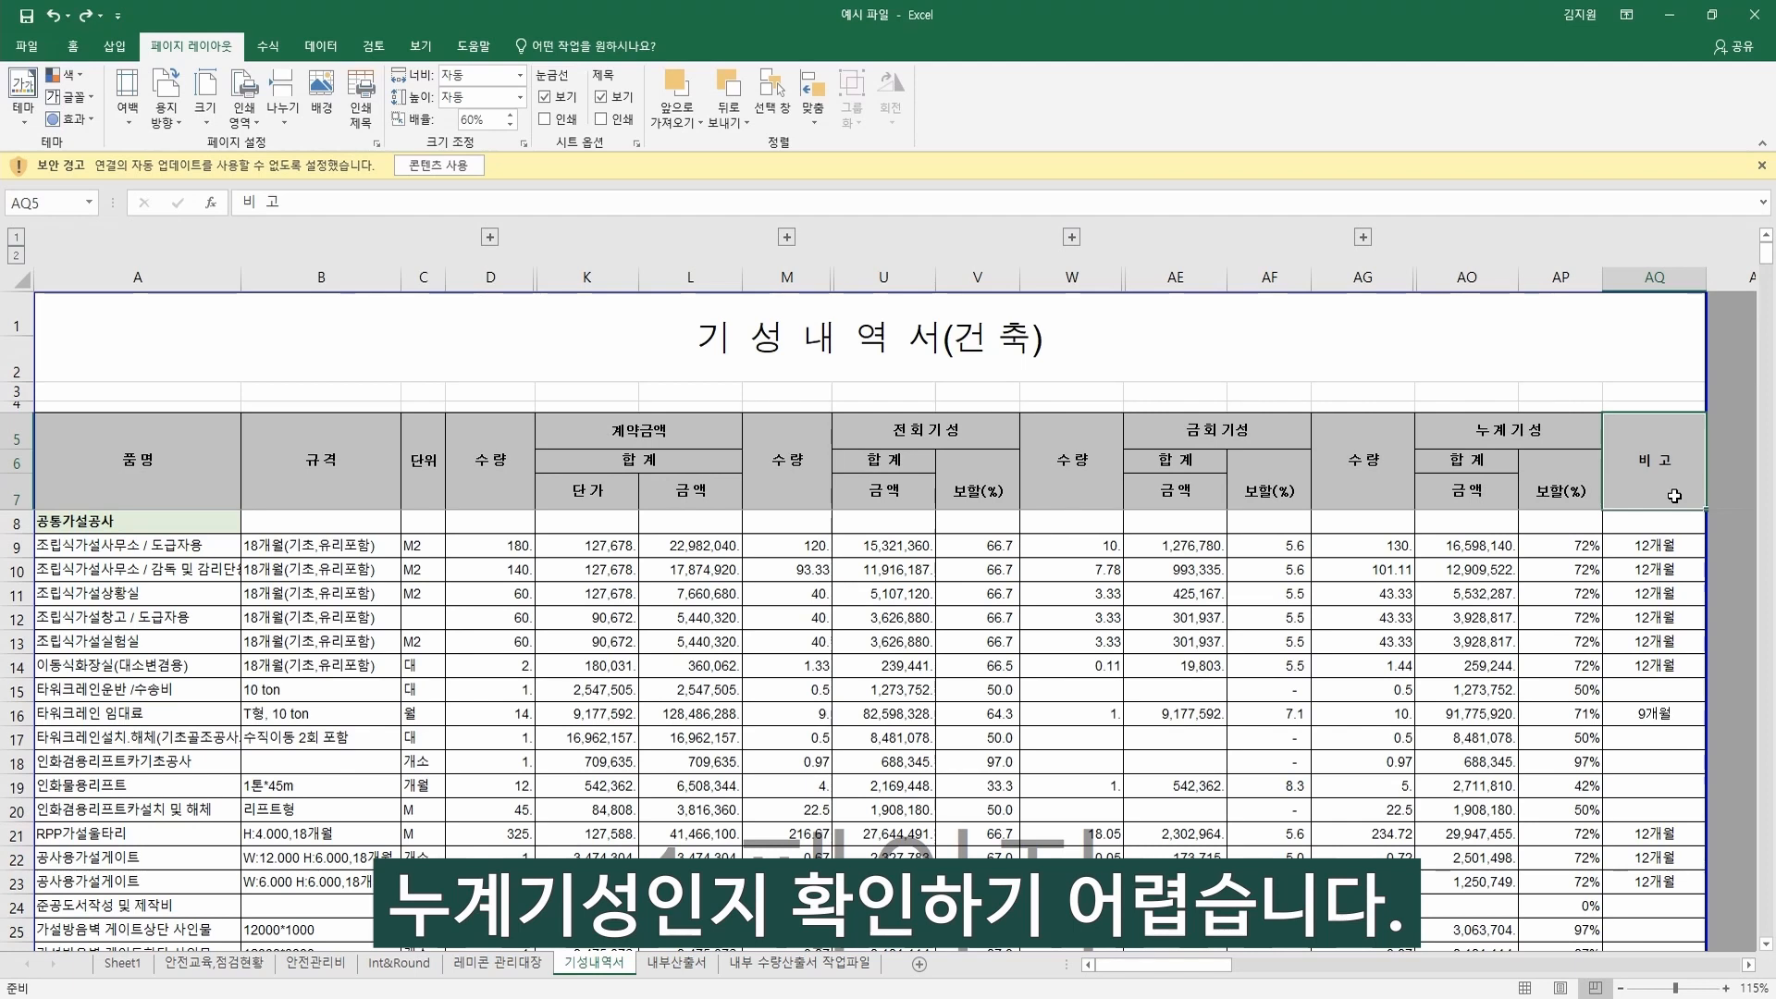
Set the print titles of the 기성내역서 sheet to repeat rows $5:$7.
left_click(232, 457)
left_click(360, 96)
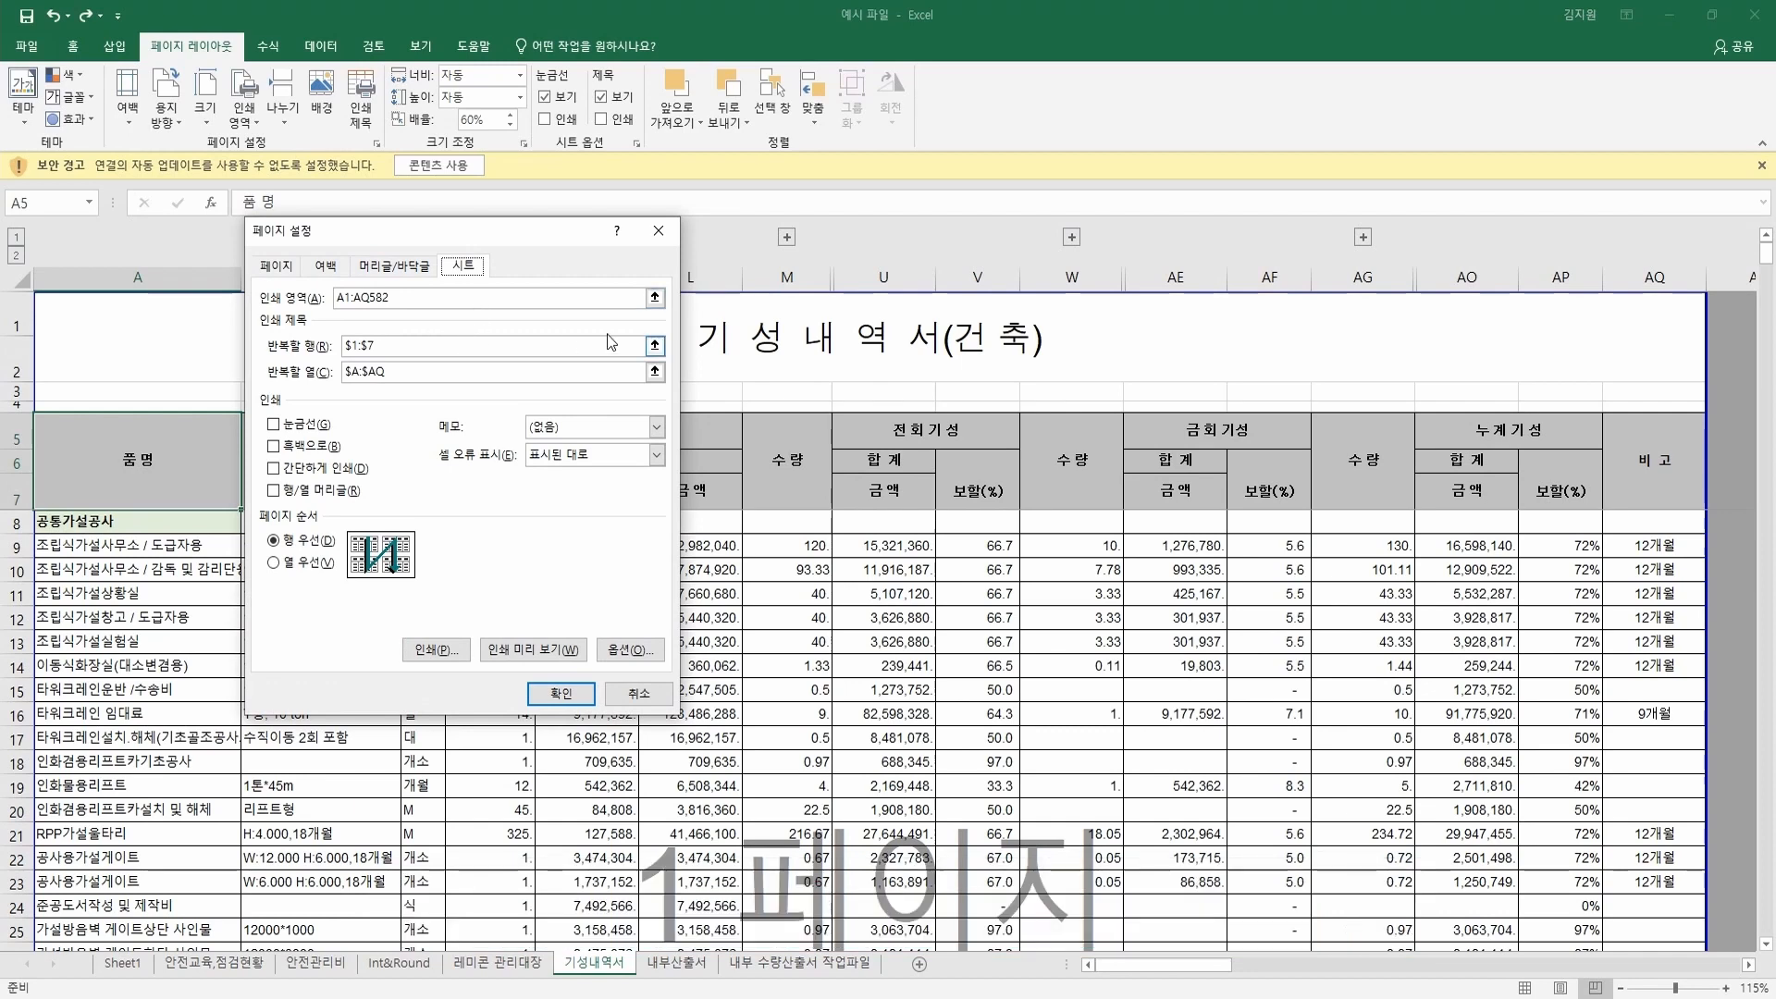
left_click(654, 345)
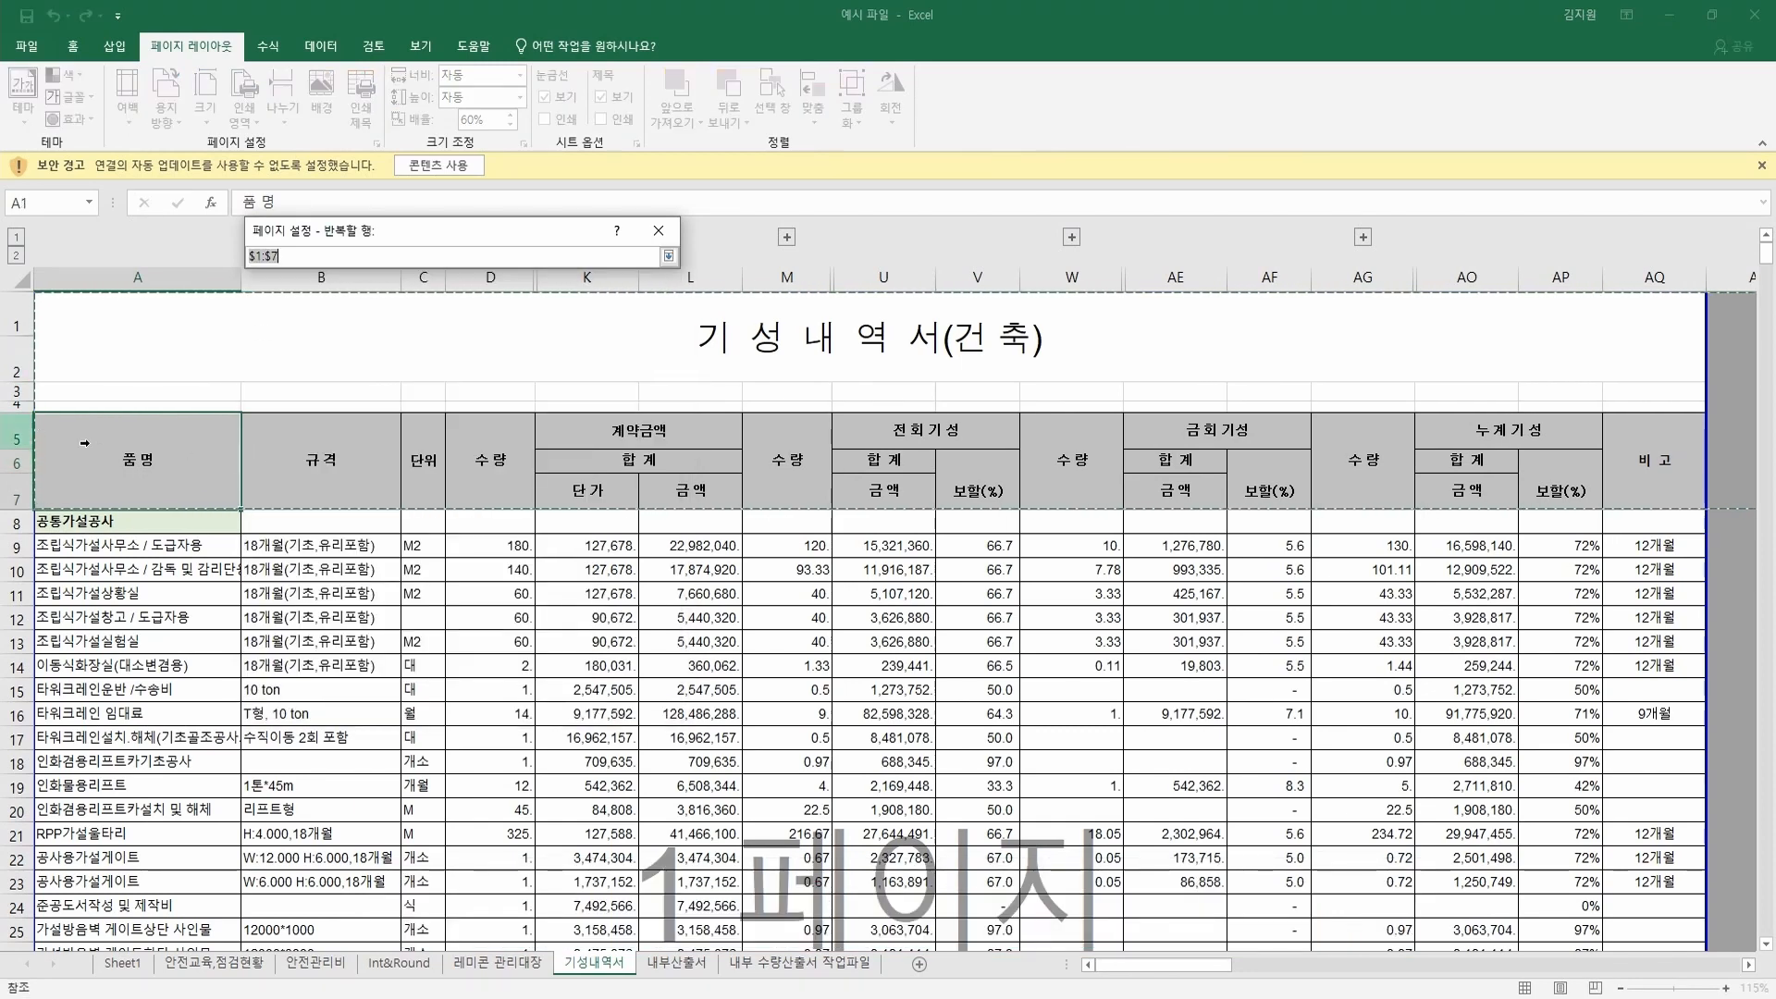
left_click_drag(19, 435, 18, 495)
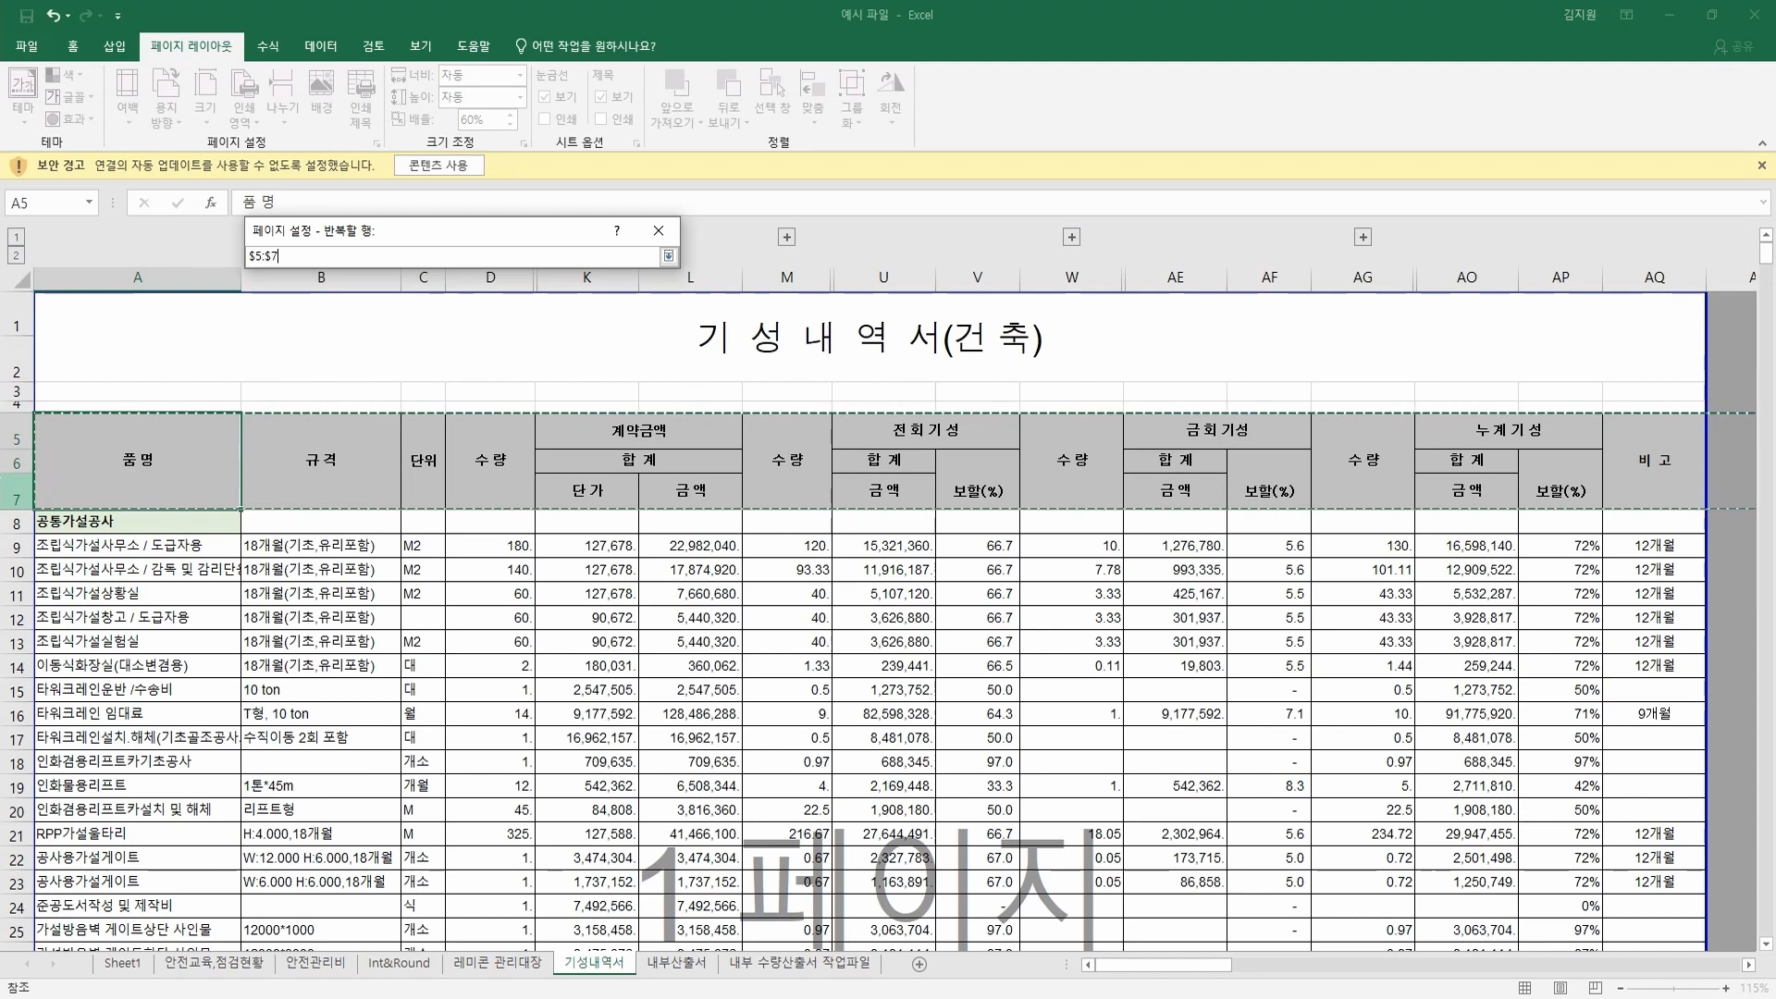
key("Return")
key("Return")
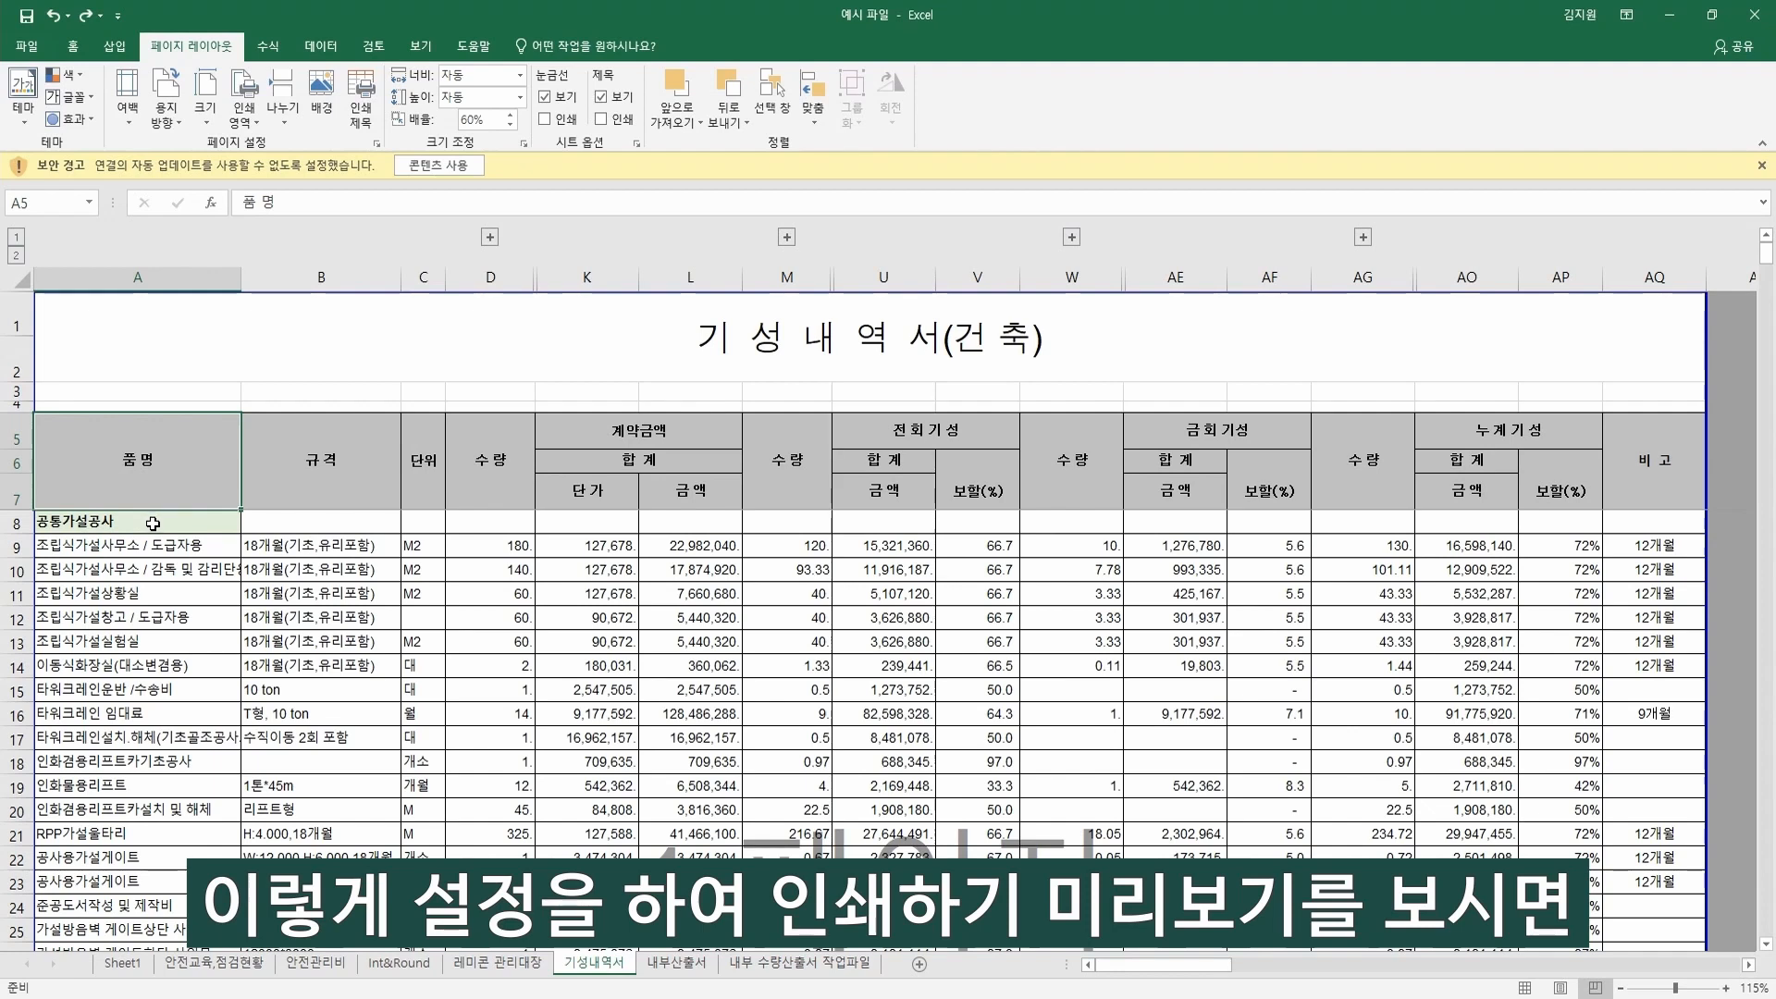
Preview the printout of the 기성내역서 sheet and check the repeated header rows on page 2.
key("ctrl+p")
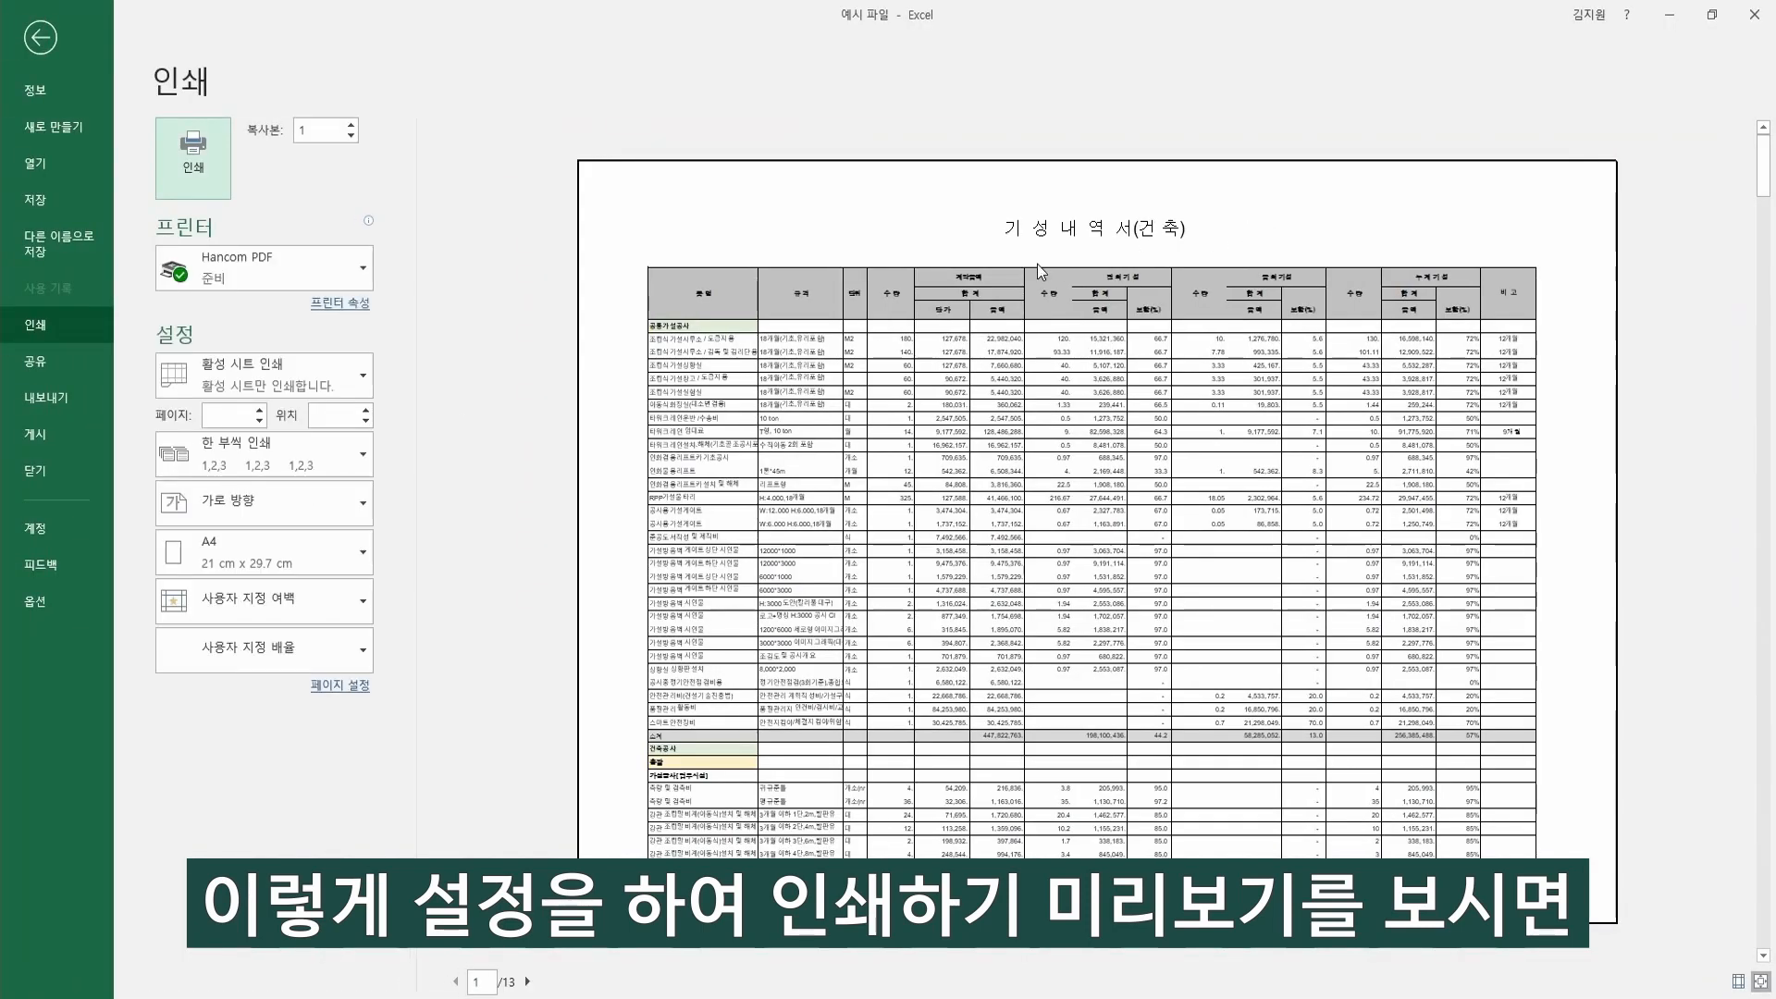
scroll(1029, 285, "down", 1)
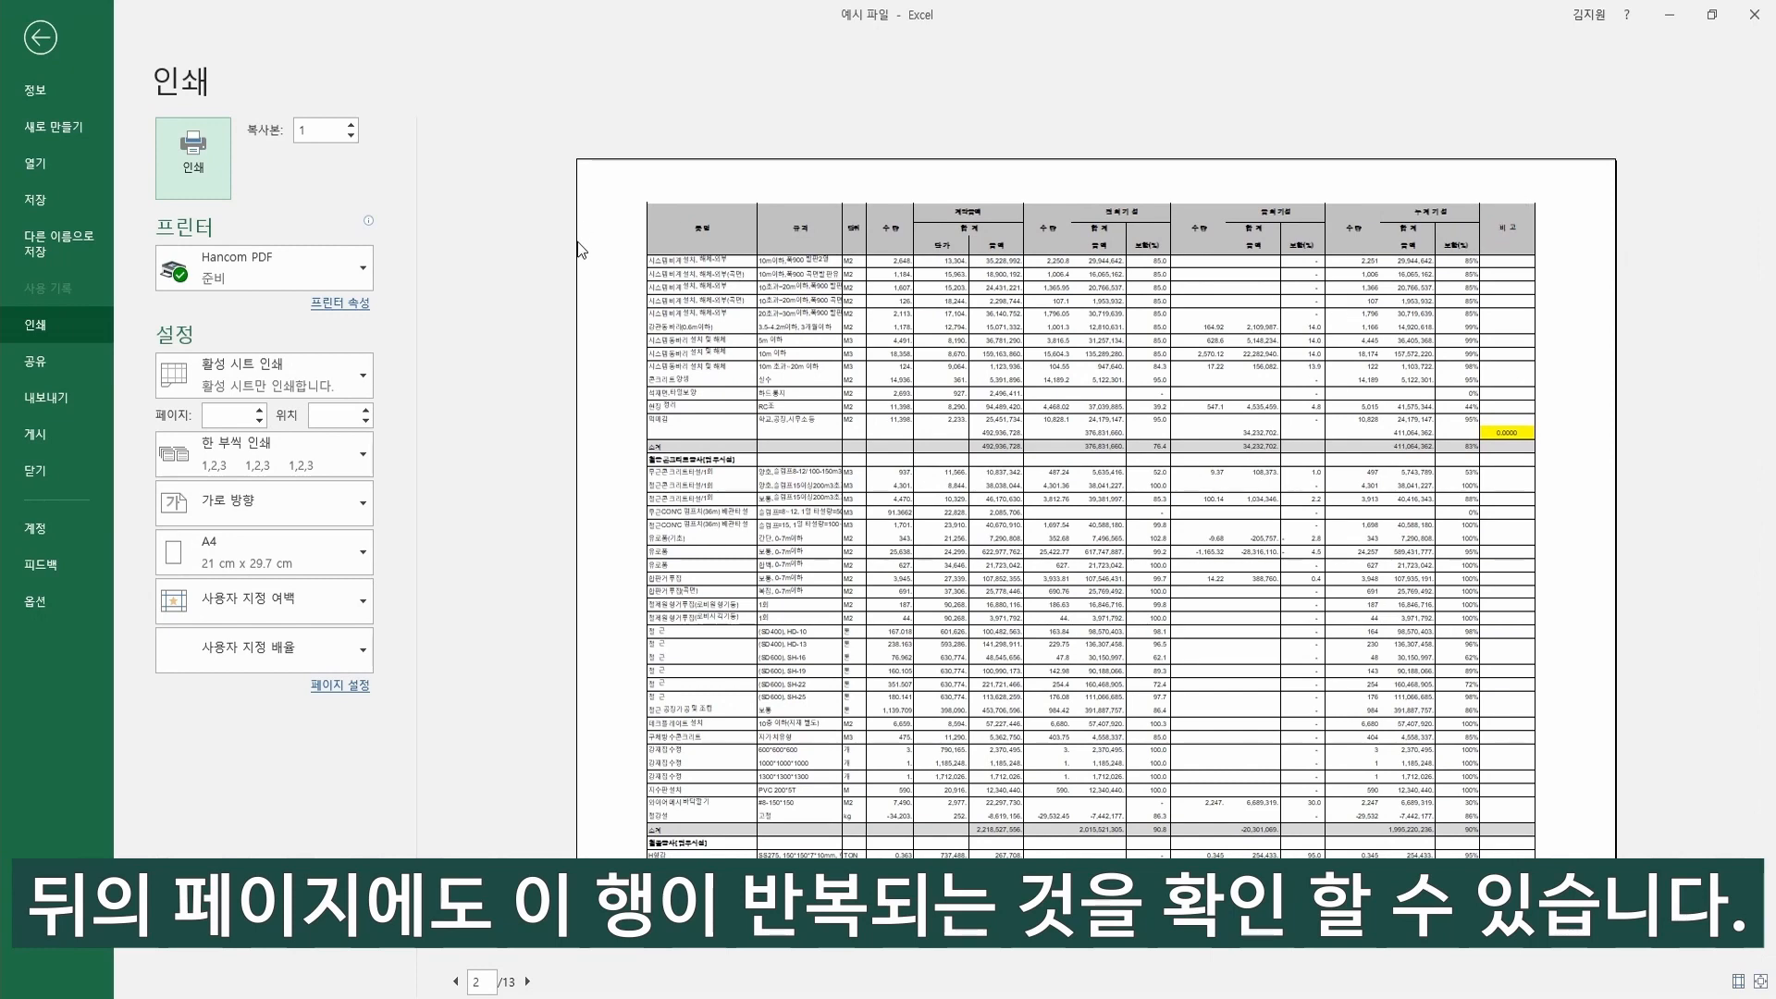
key("Escape")
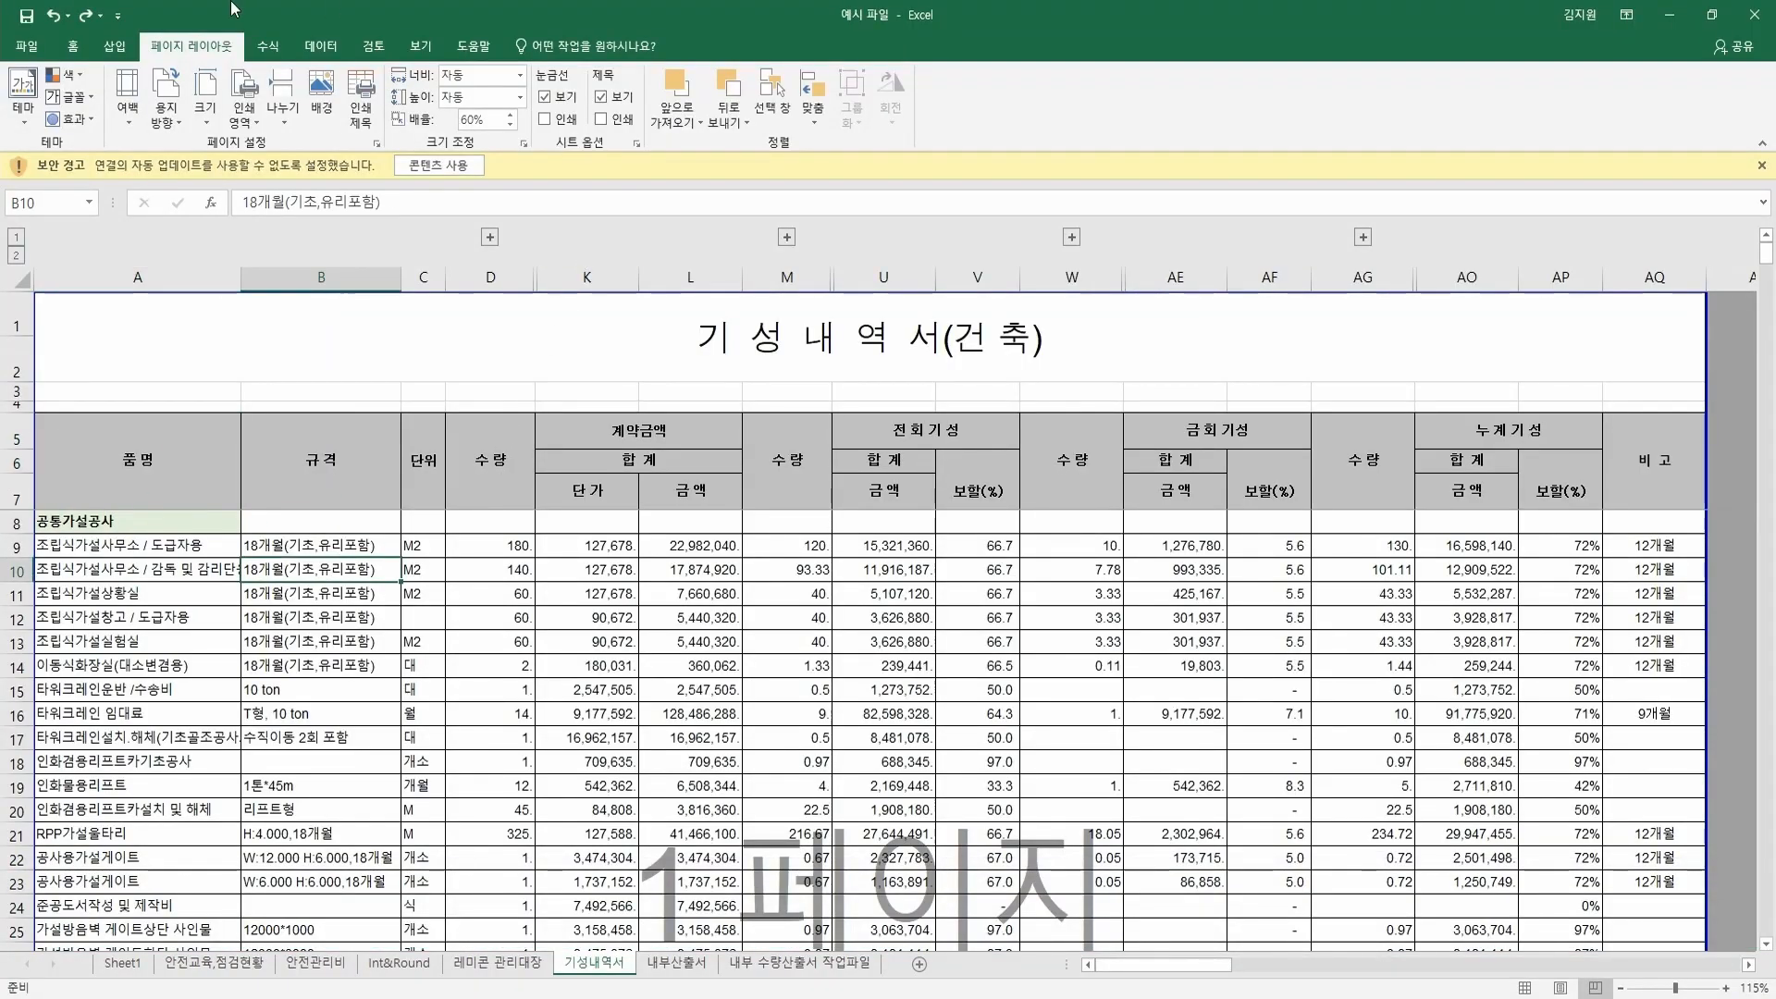
left_click(268, 47)
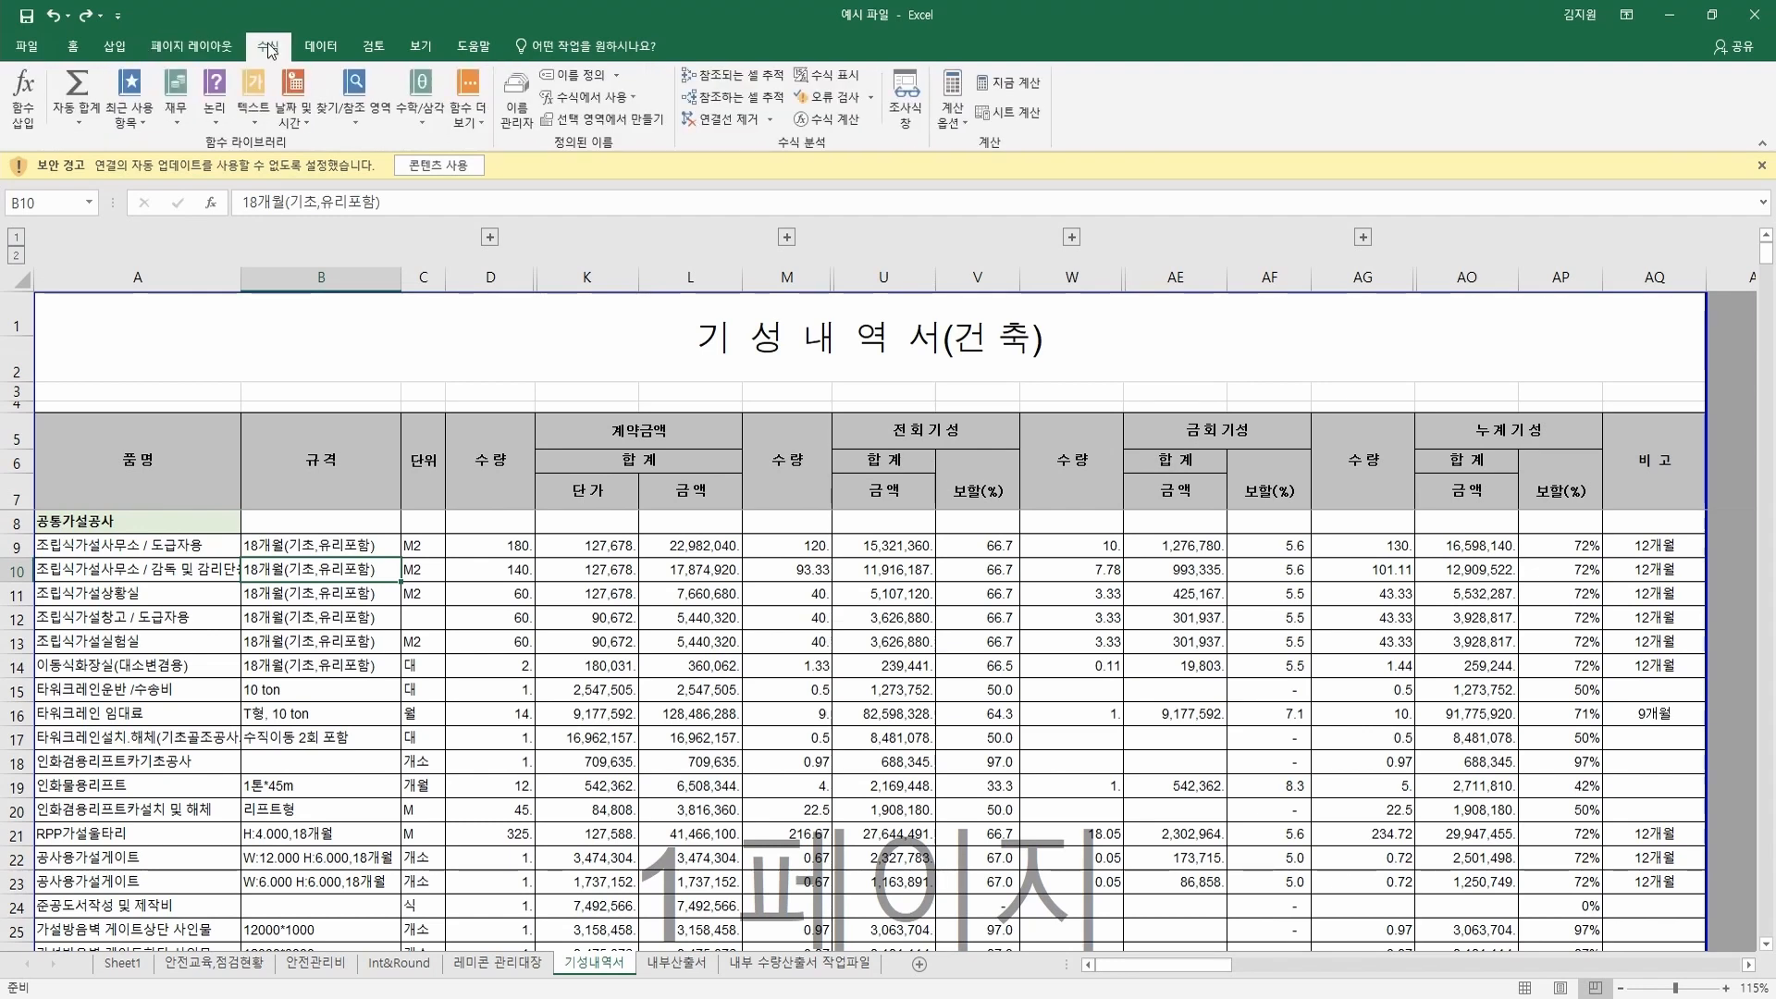
left_click(316, 47)
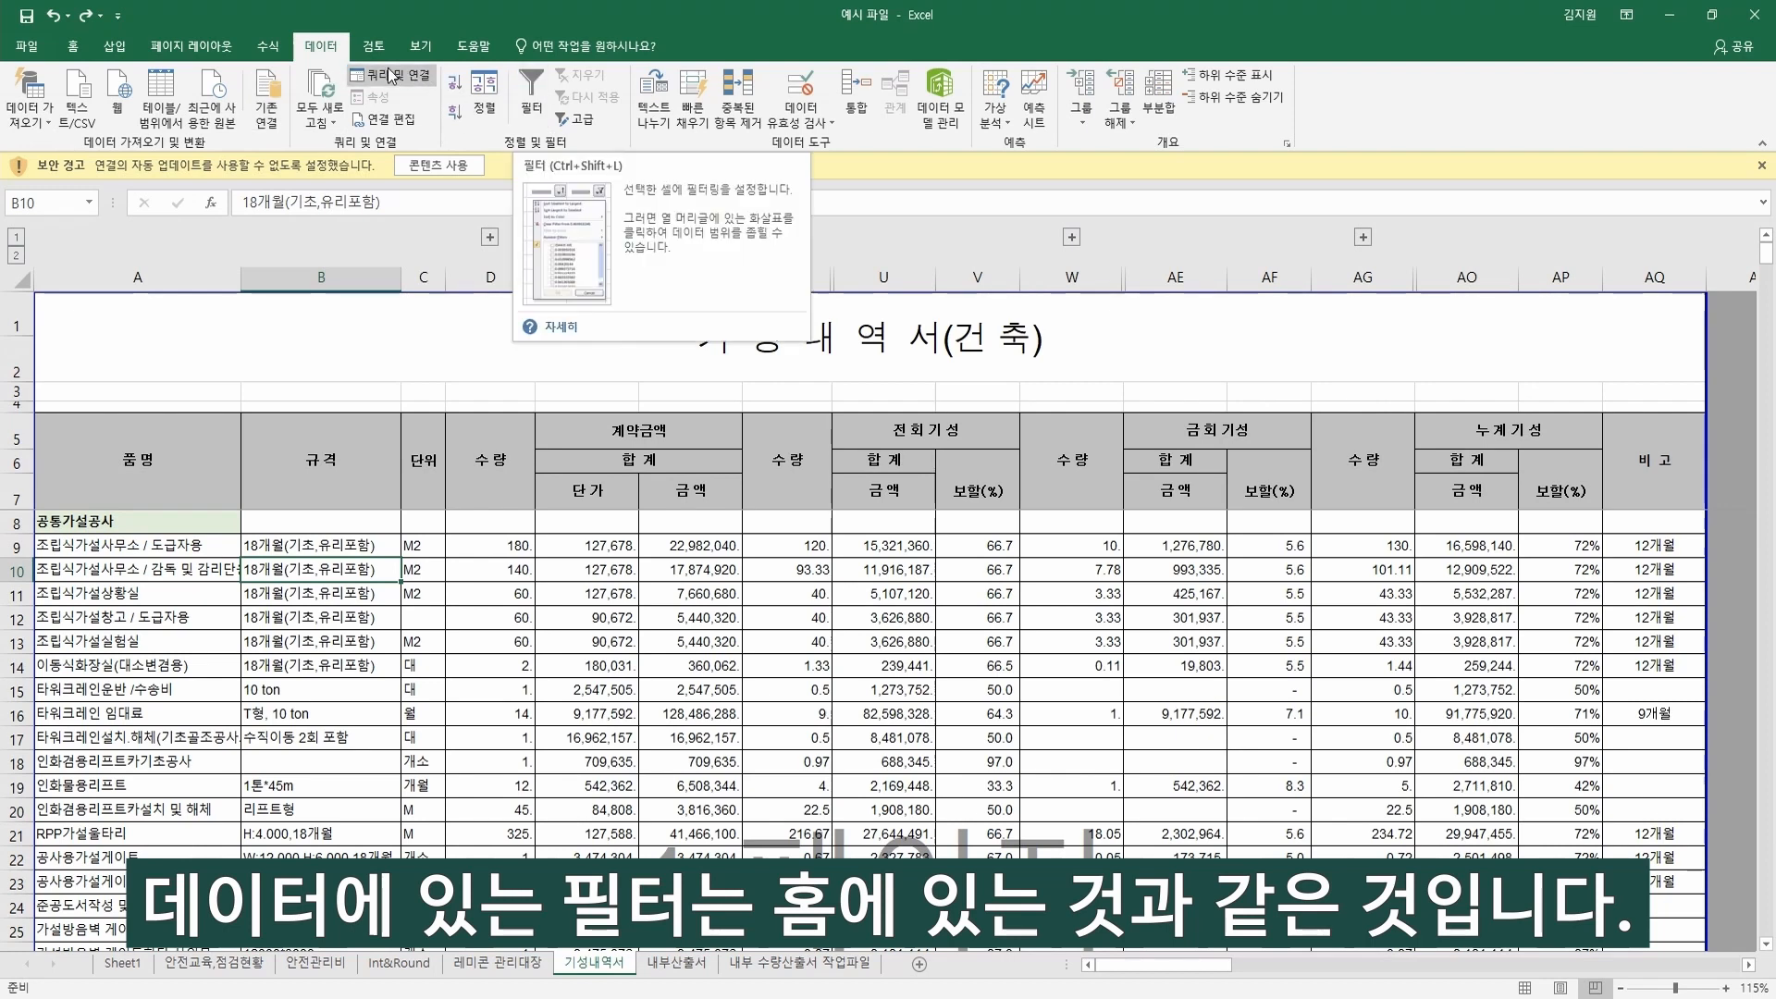
Unfreeze the panes of the 기성내역서 sheet.
left_click(421, 48)
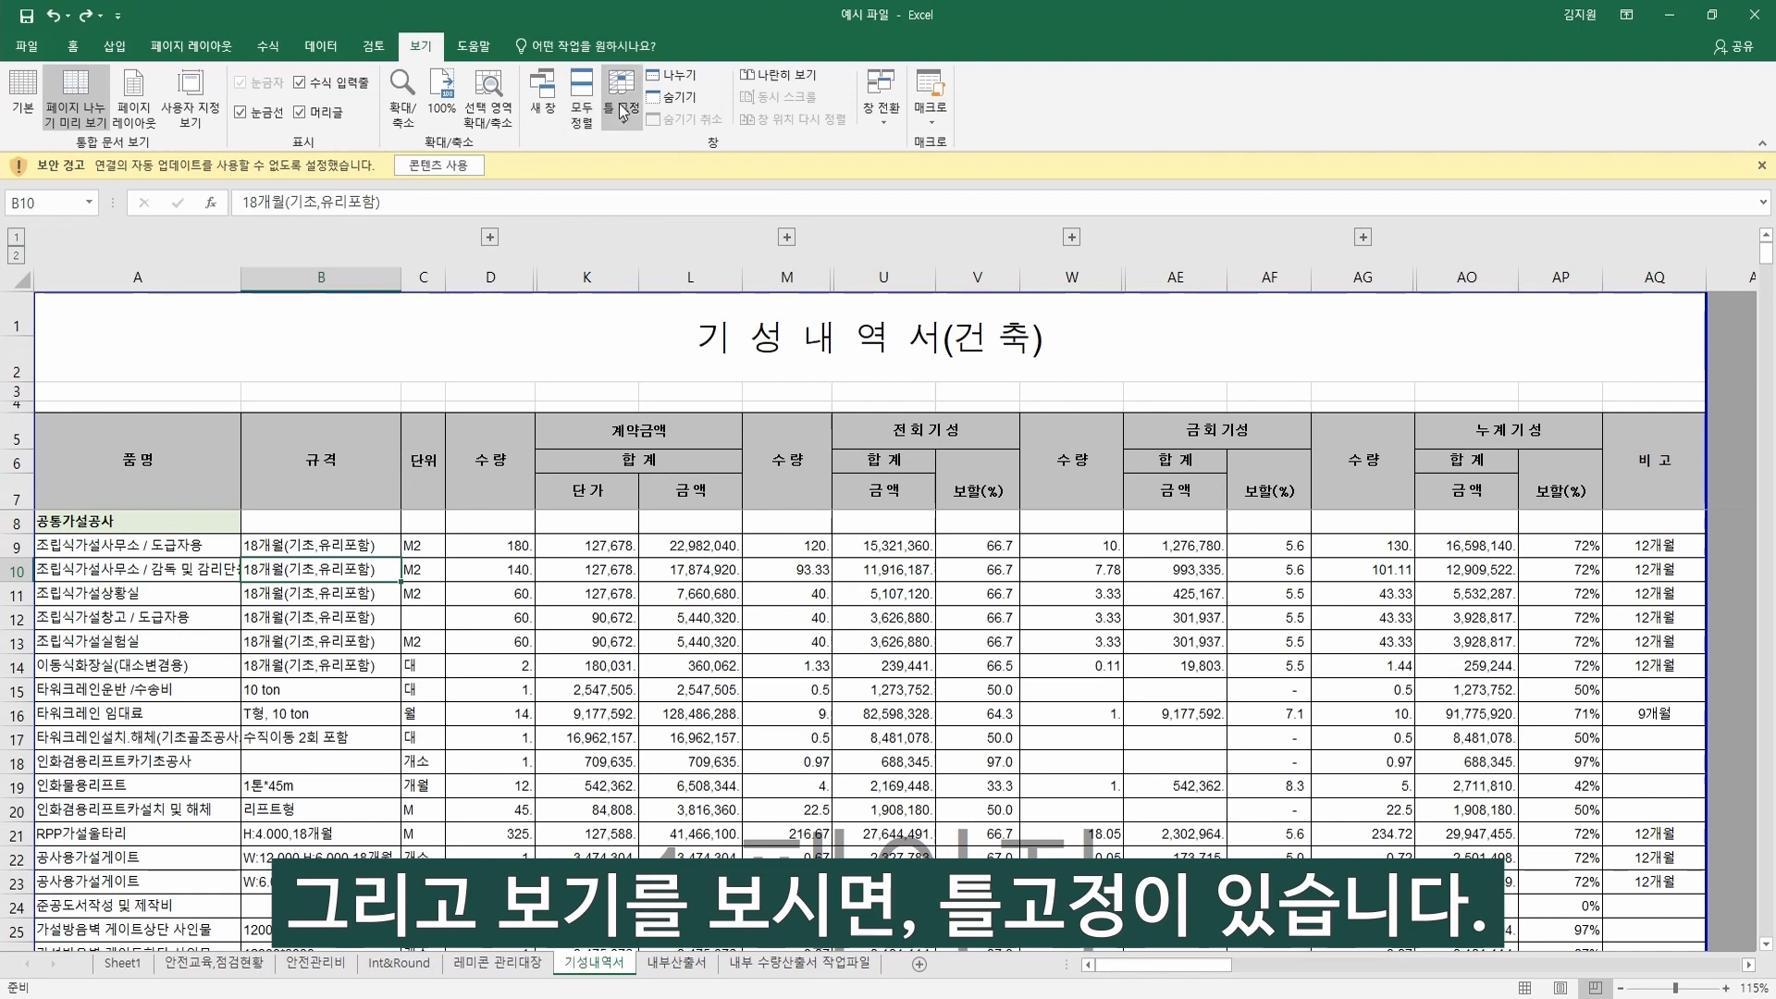
left_click(165, 450)
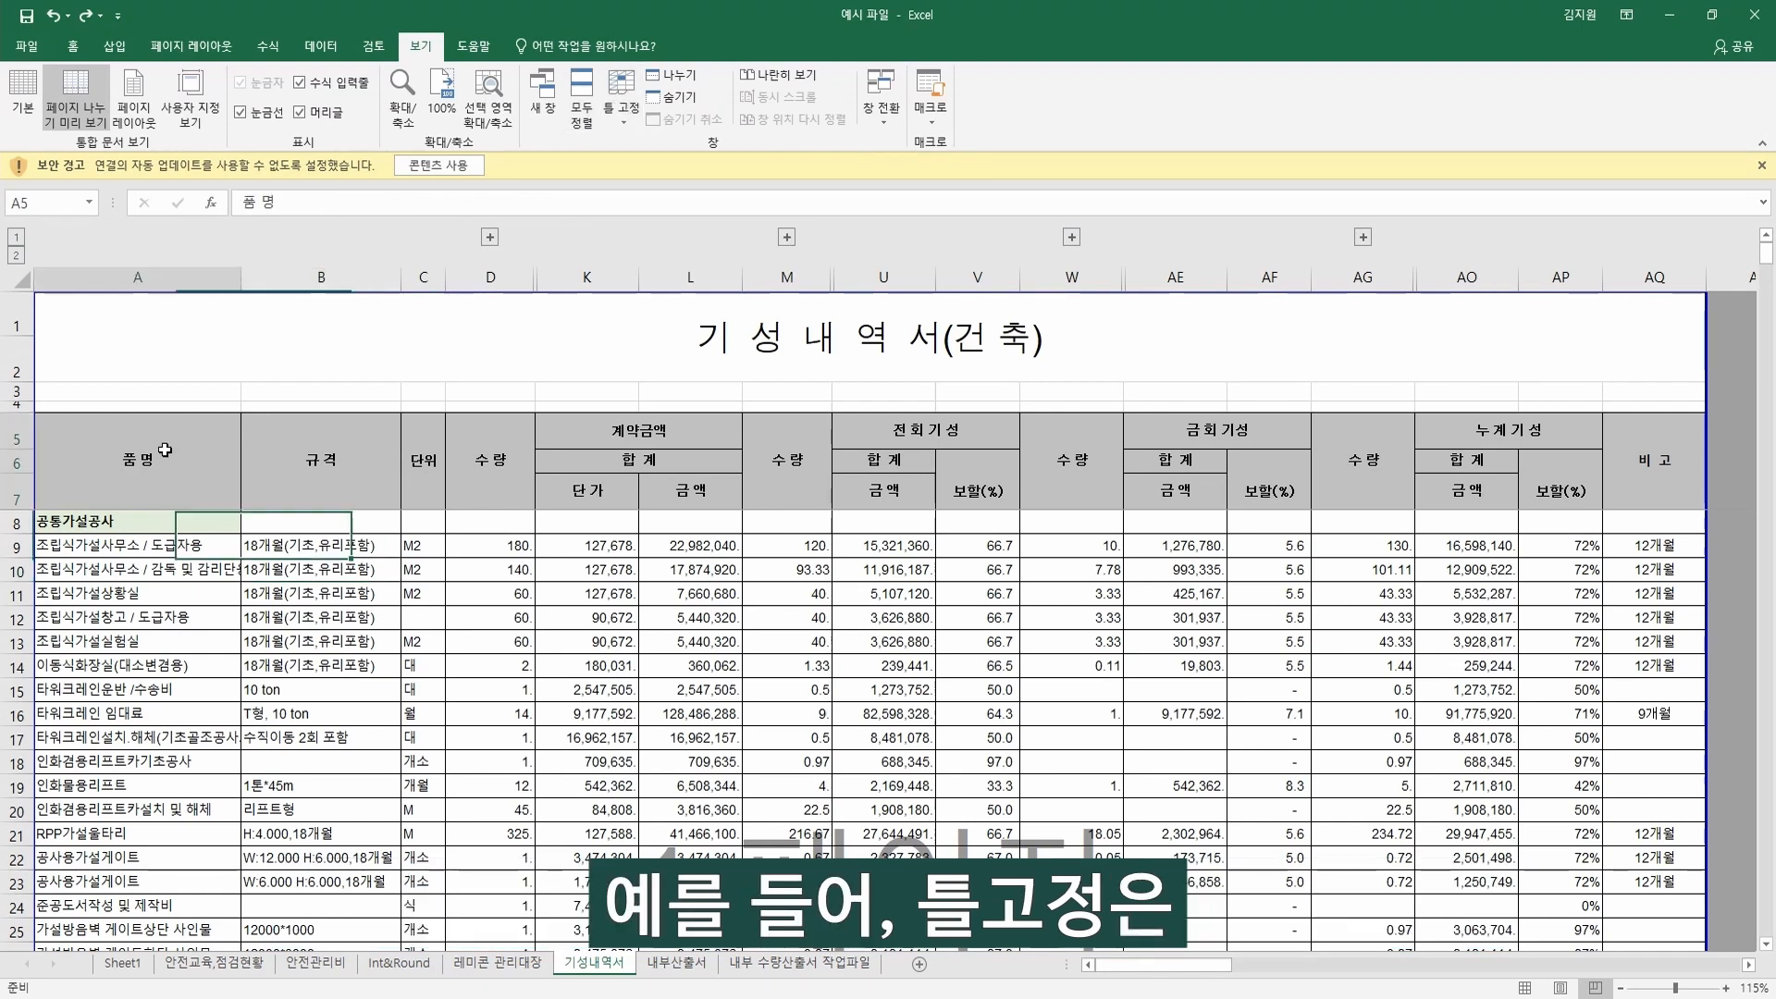
left_click(137, 520)
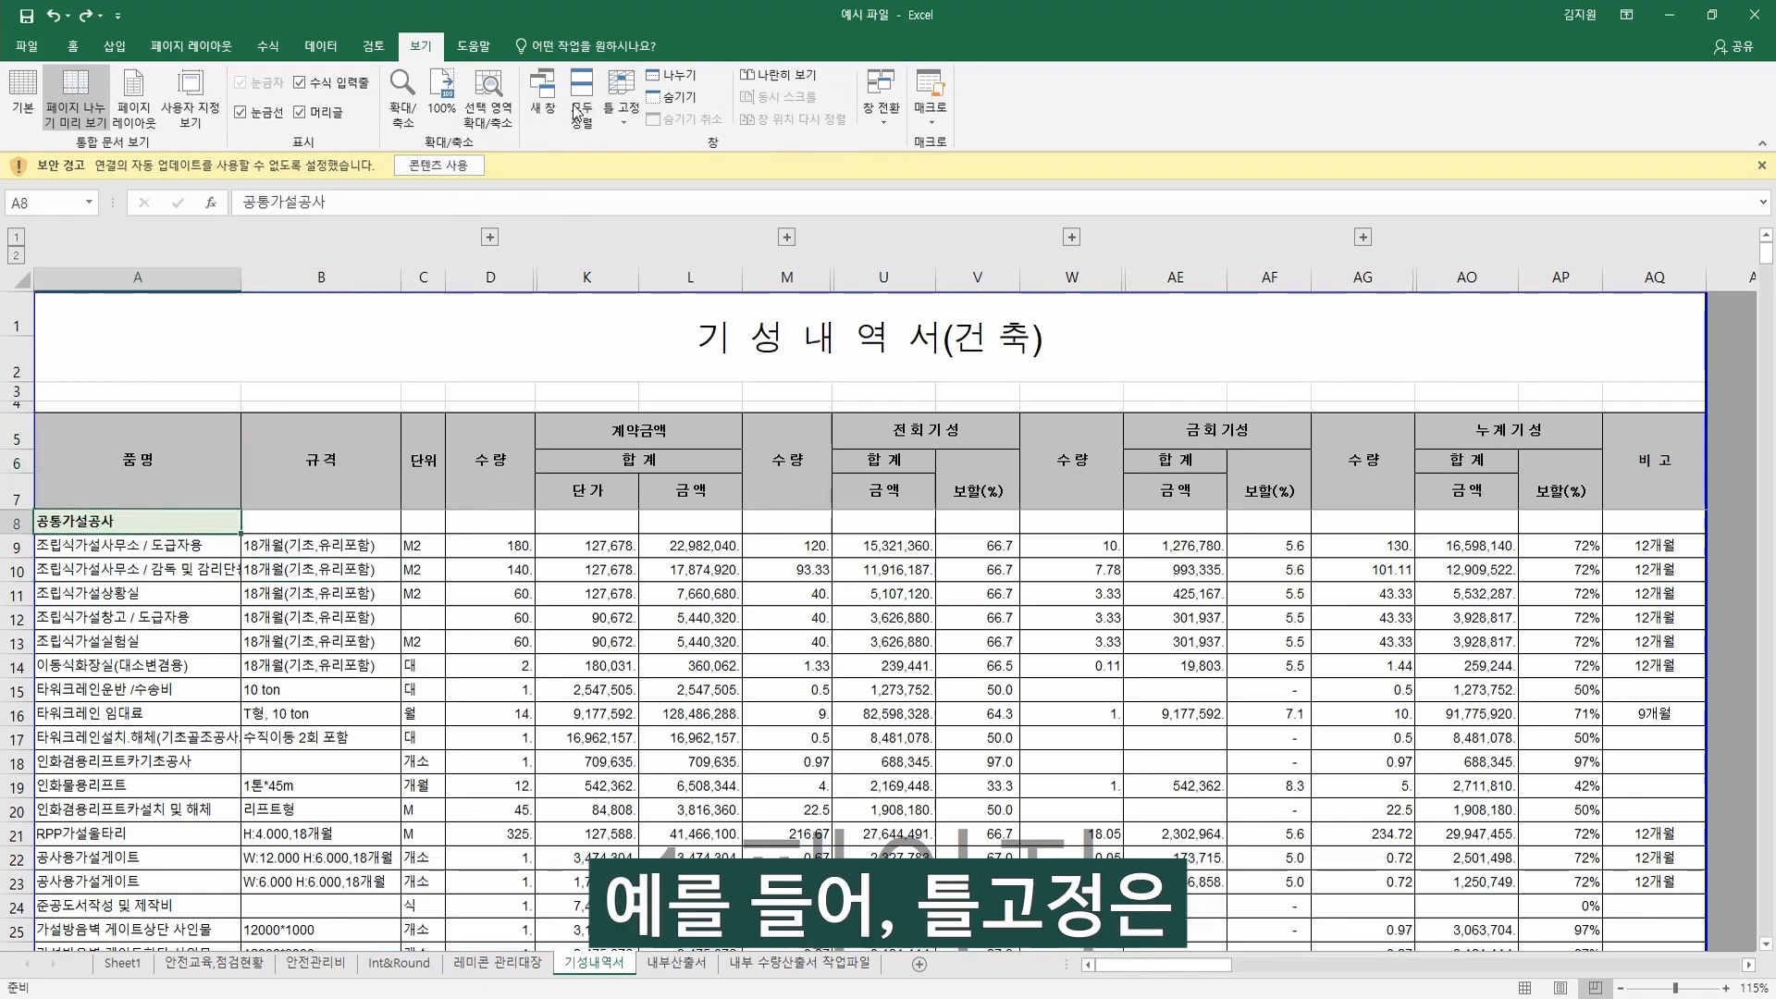
left_click(626, 93)
left_click(676, 148)
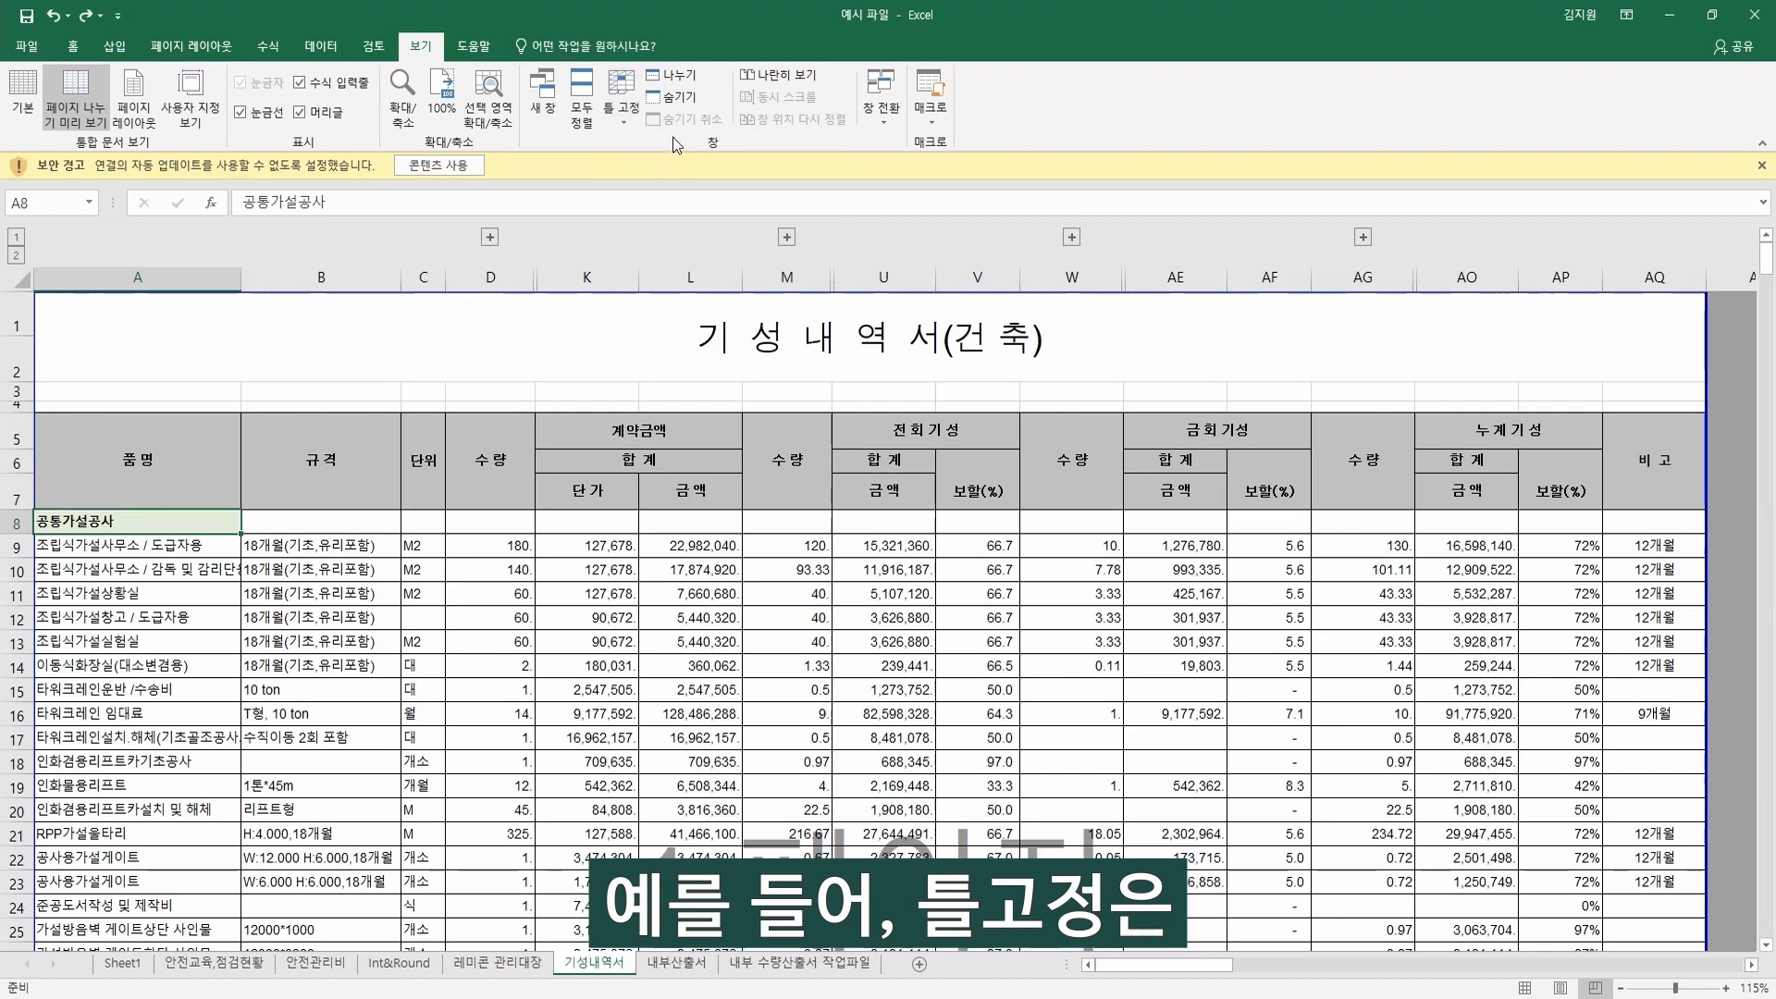
Look through the rows of the 기성내역서 table with the panes unfrozen, and return to the header rows.
left_click(315, 499)
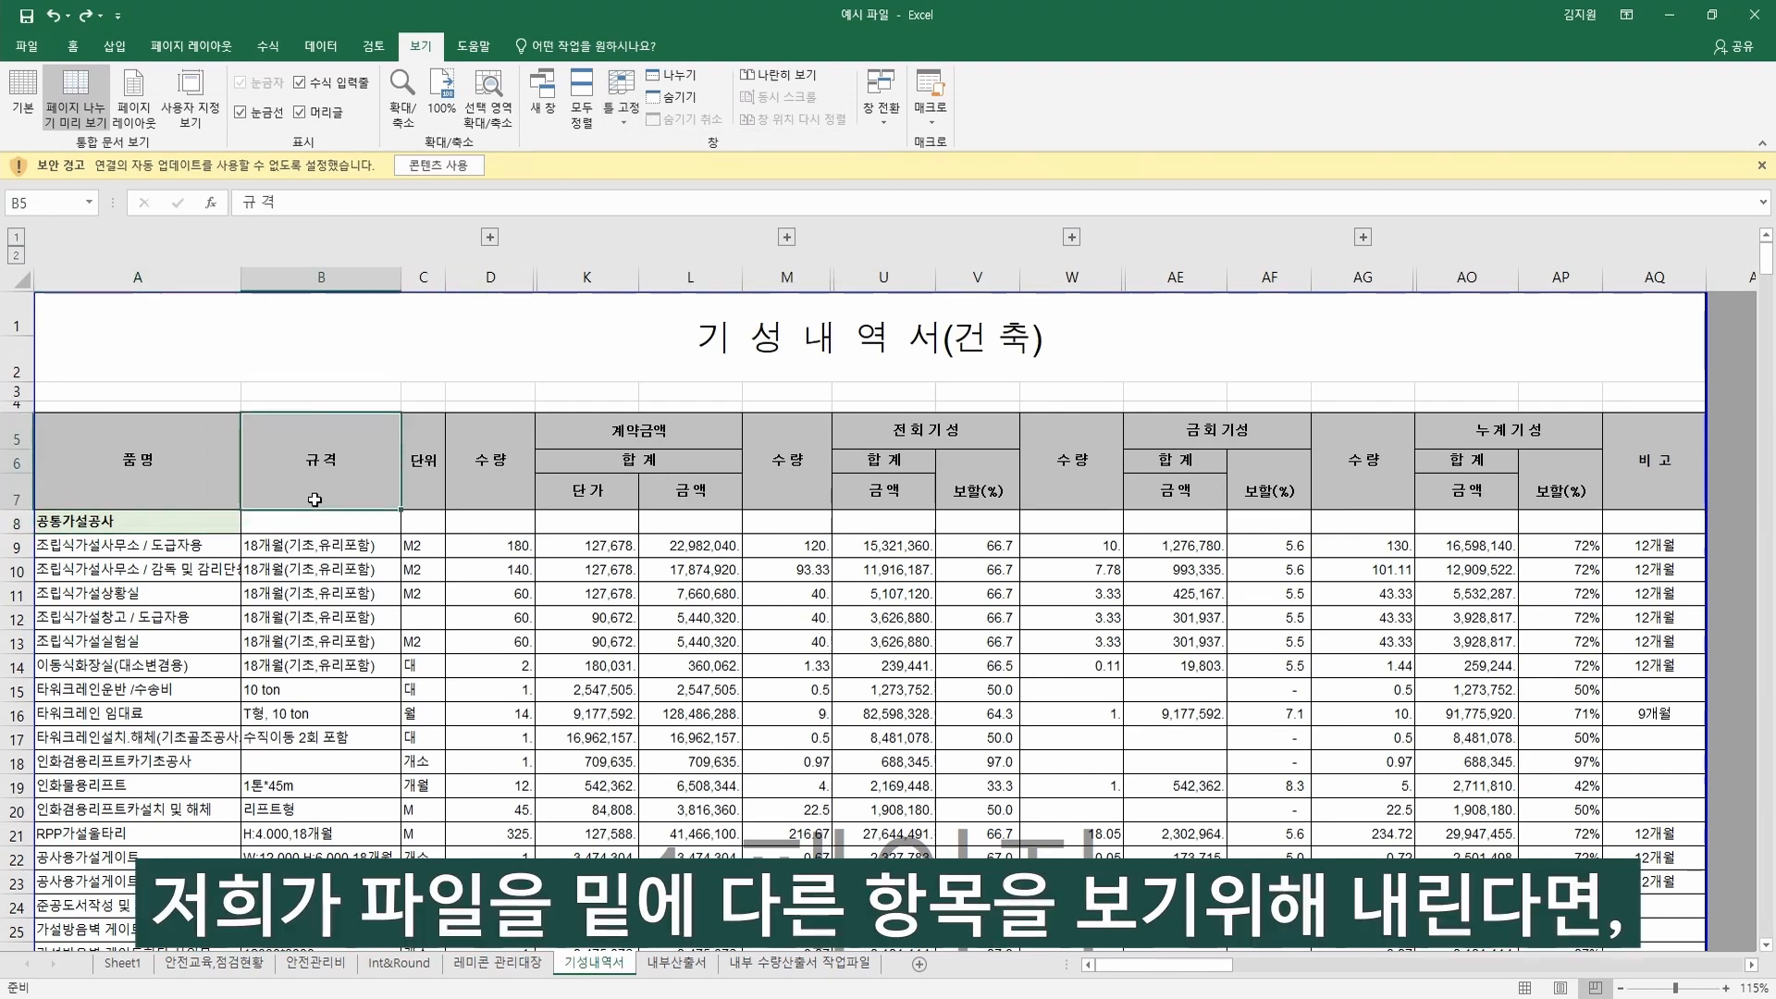
scroll(425, 526, "down", 5)
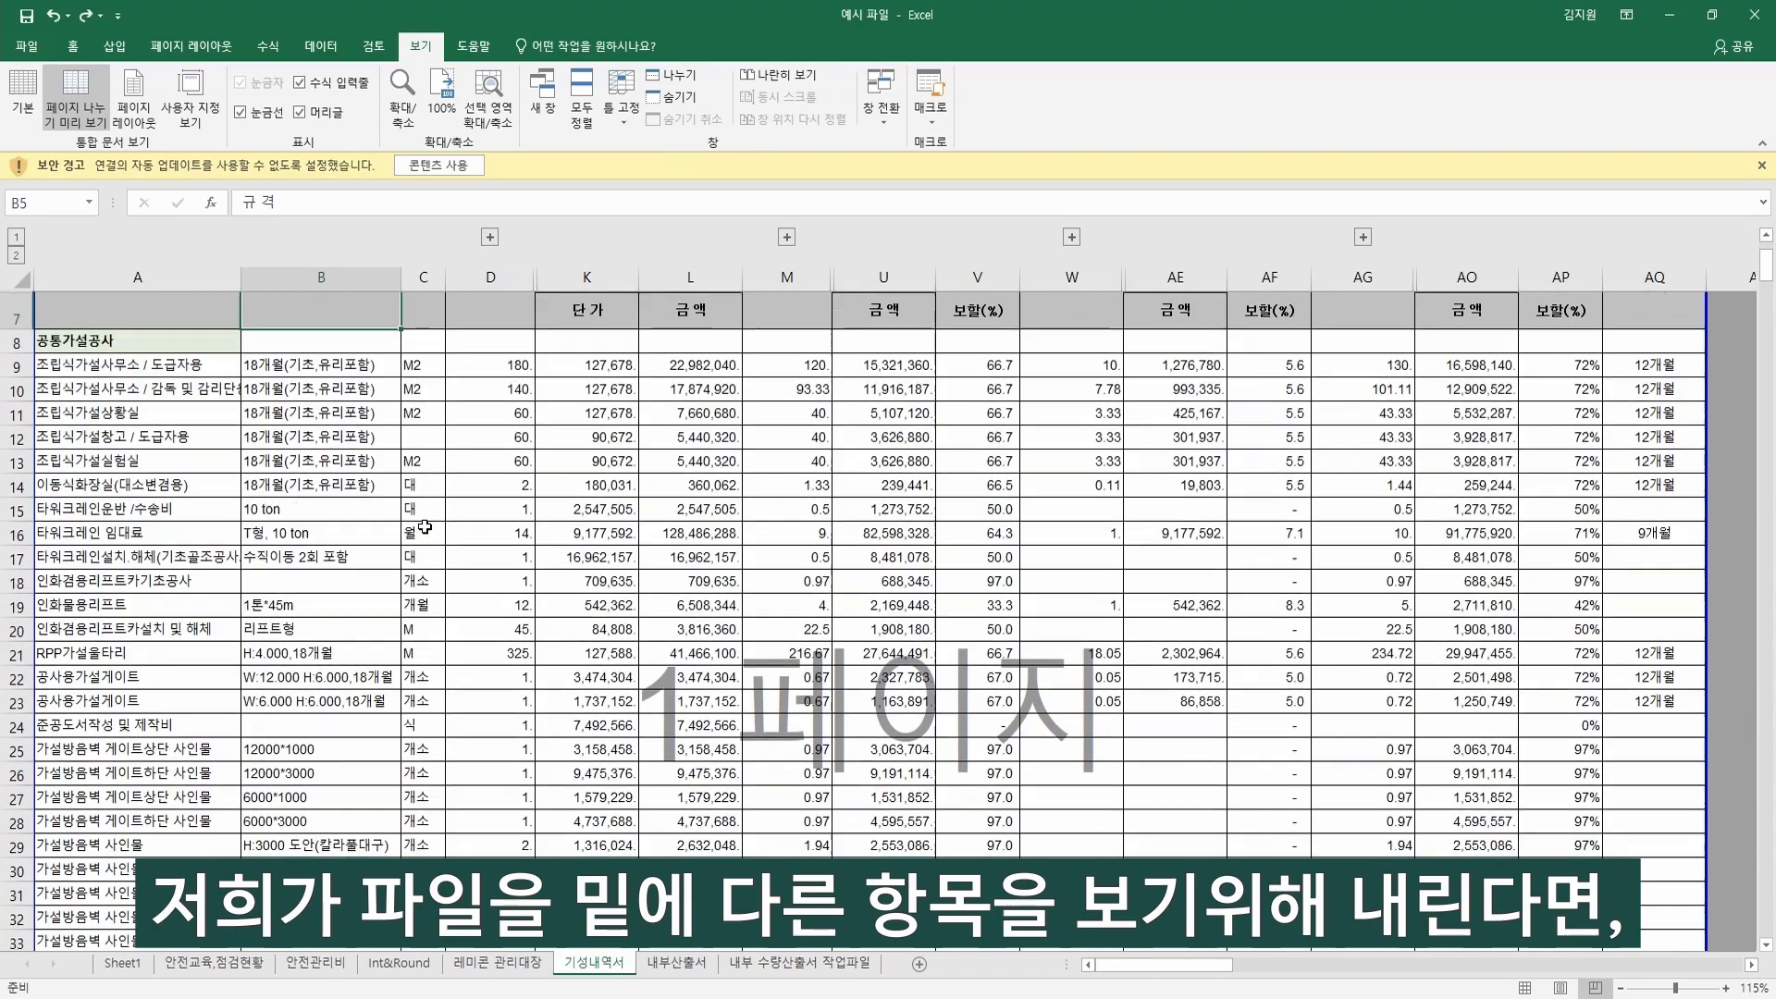
scroll(273, 550, "down", 4)
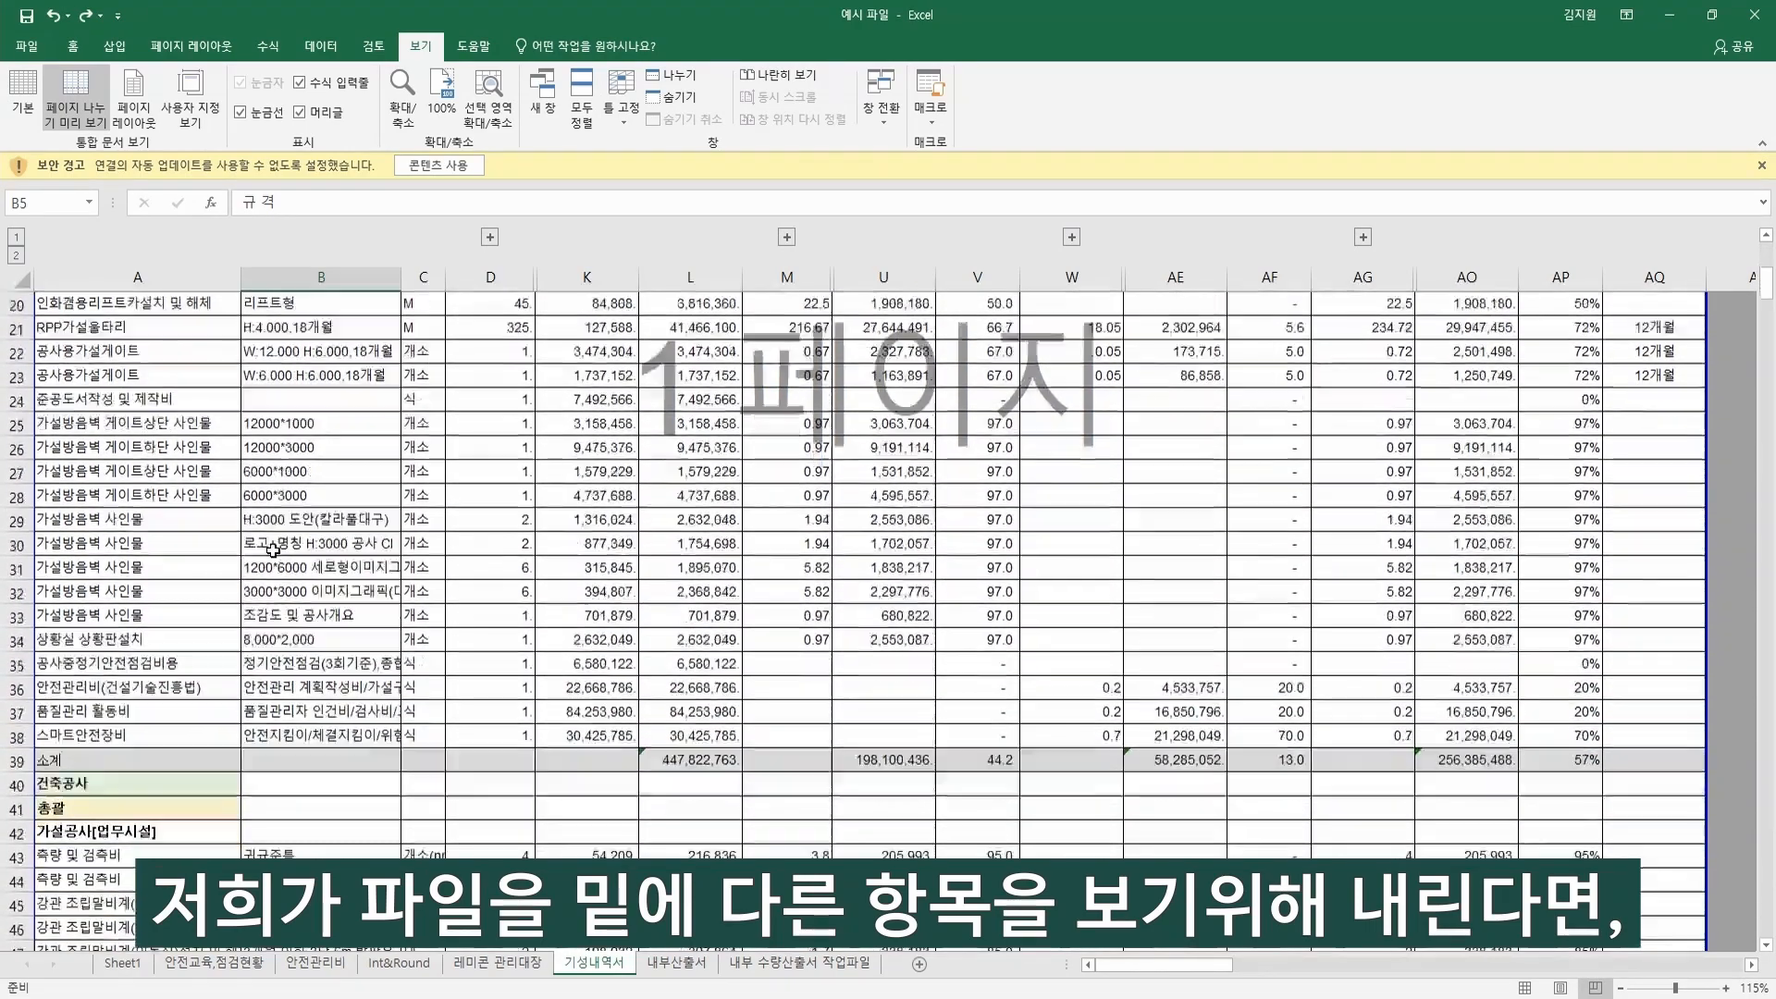
scroll(273, 550, "up", 7)
scroll(273, 550, "up", 1)
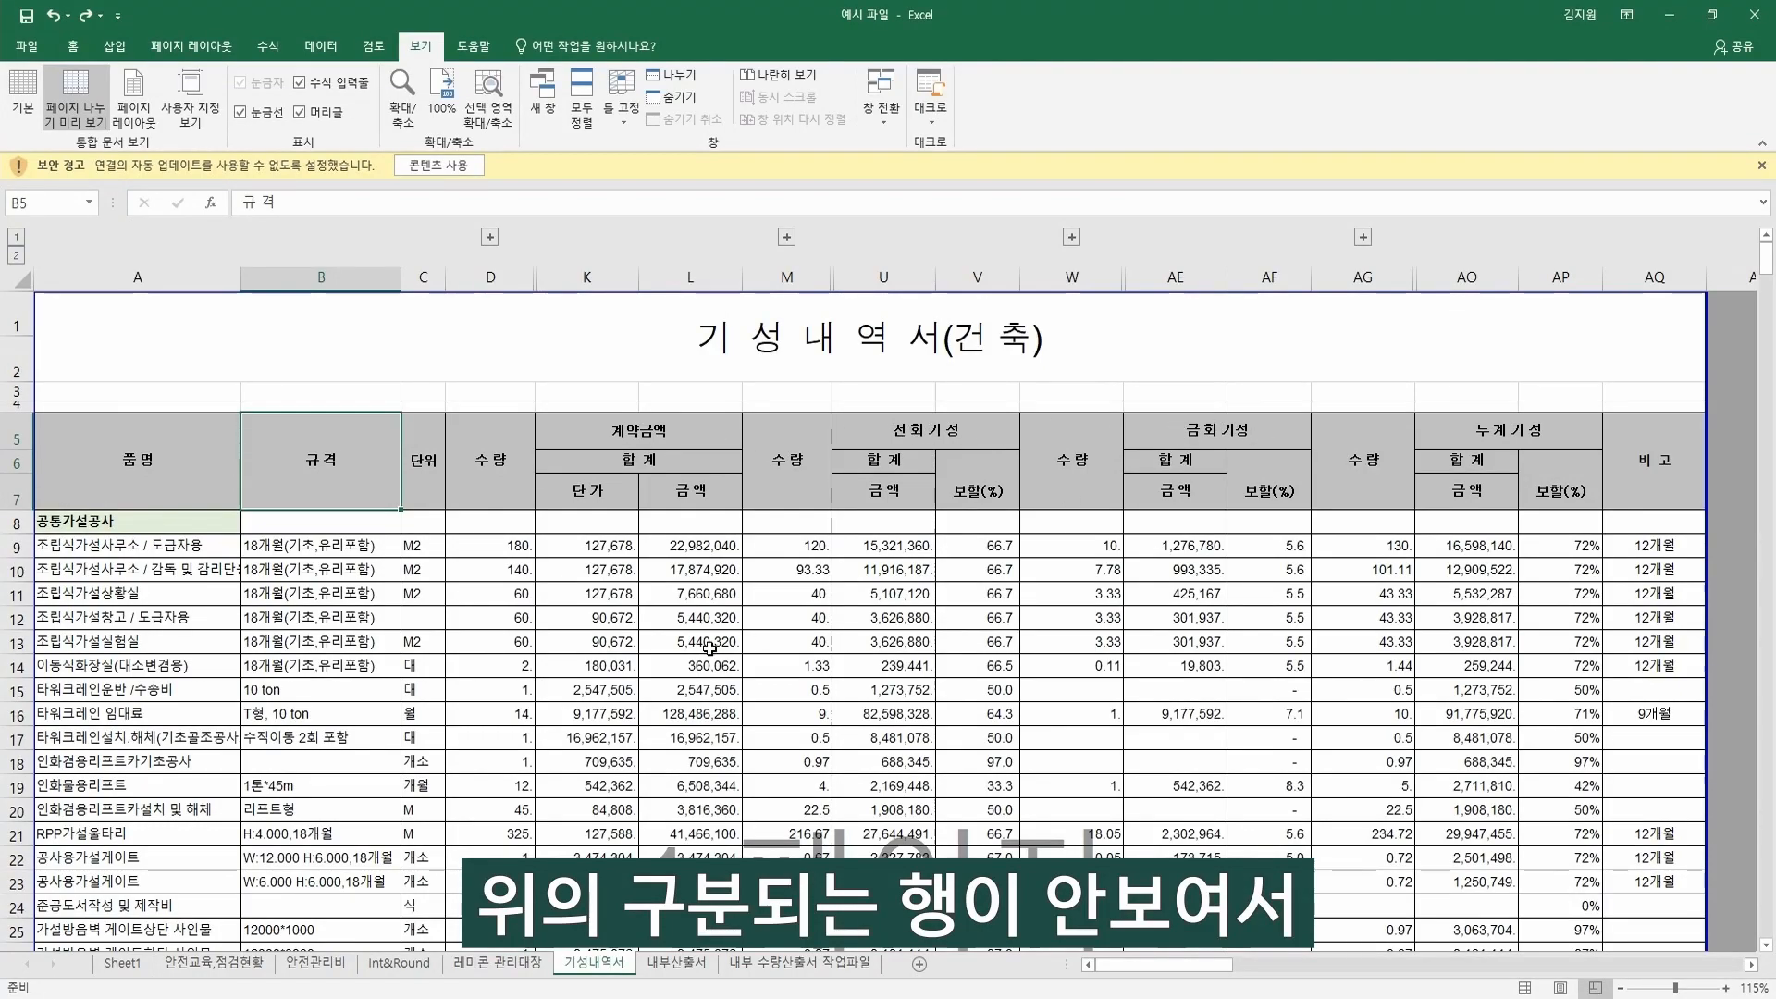
scroll(710, 650, "down", 11)
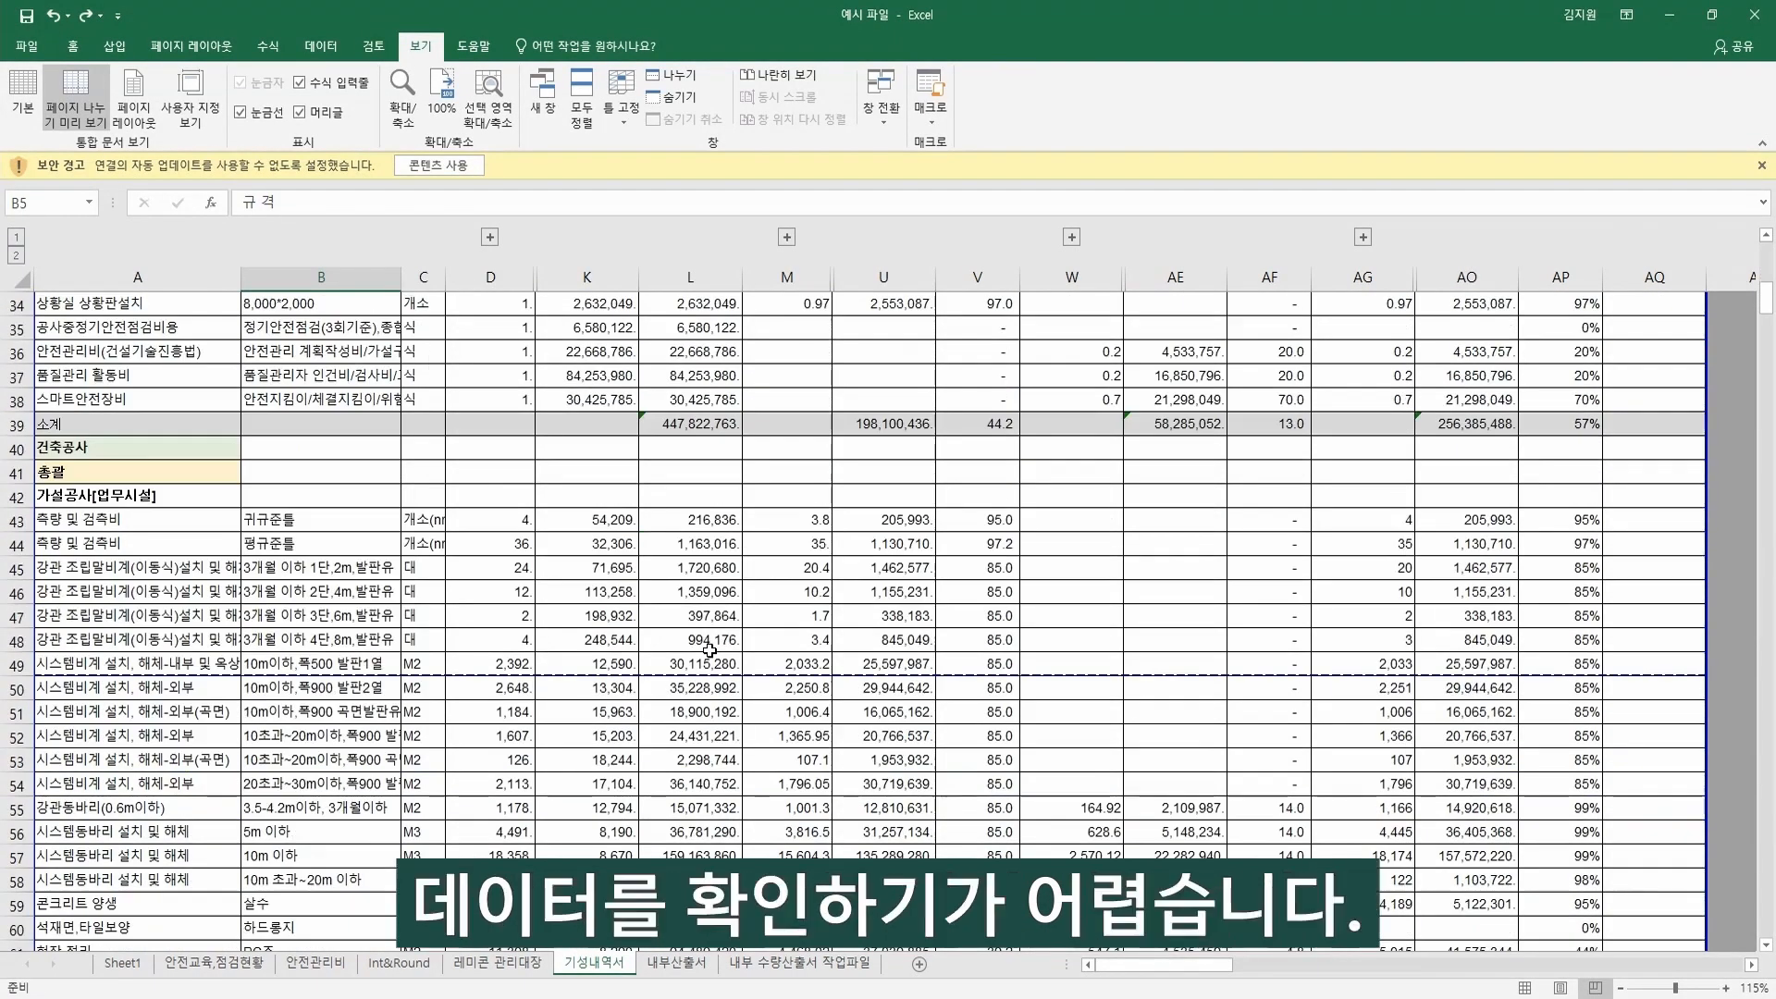
scroll(710, 651, "down", 8)
scroll(710, 650, "up", 19)
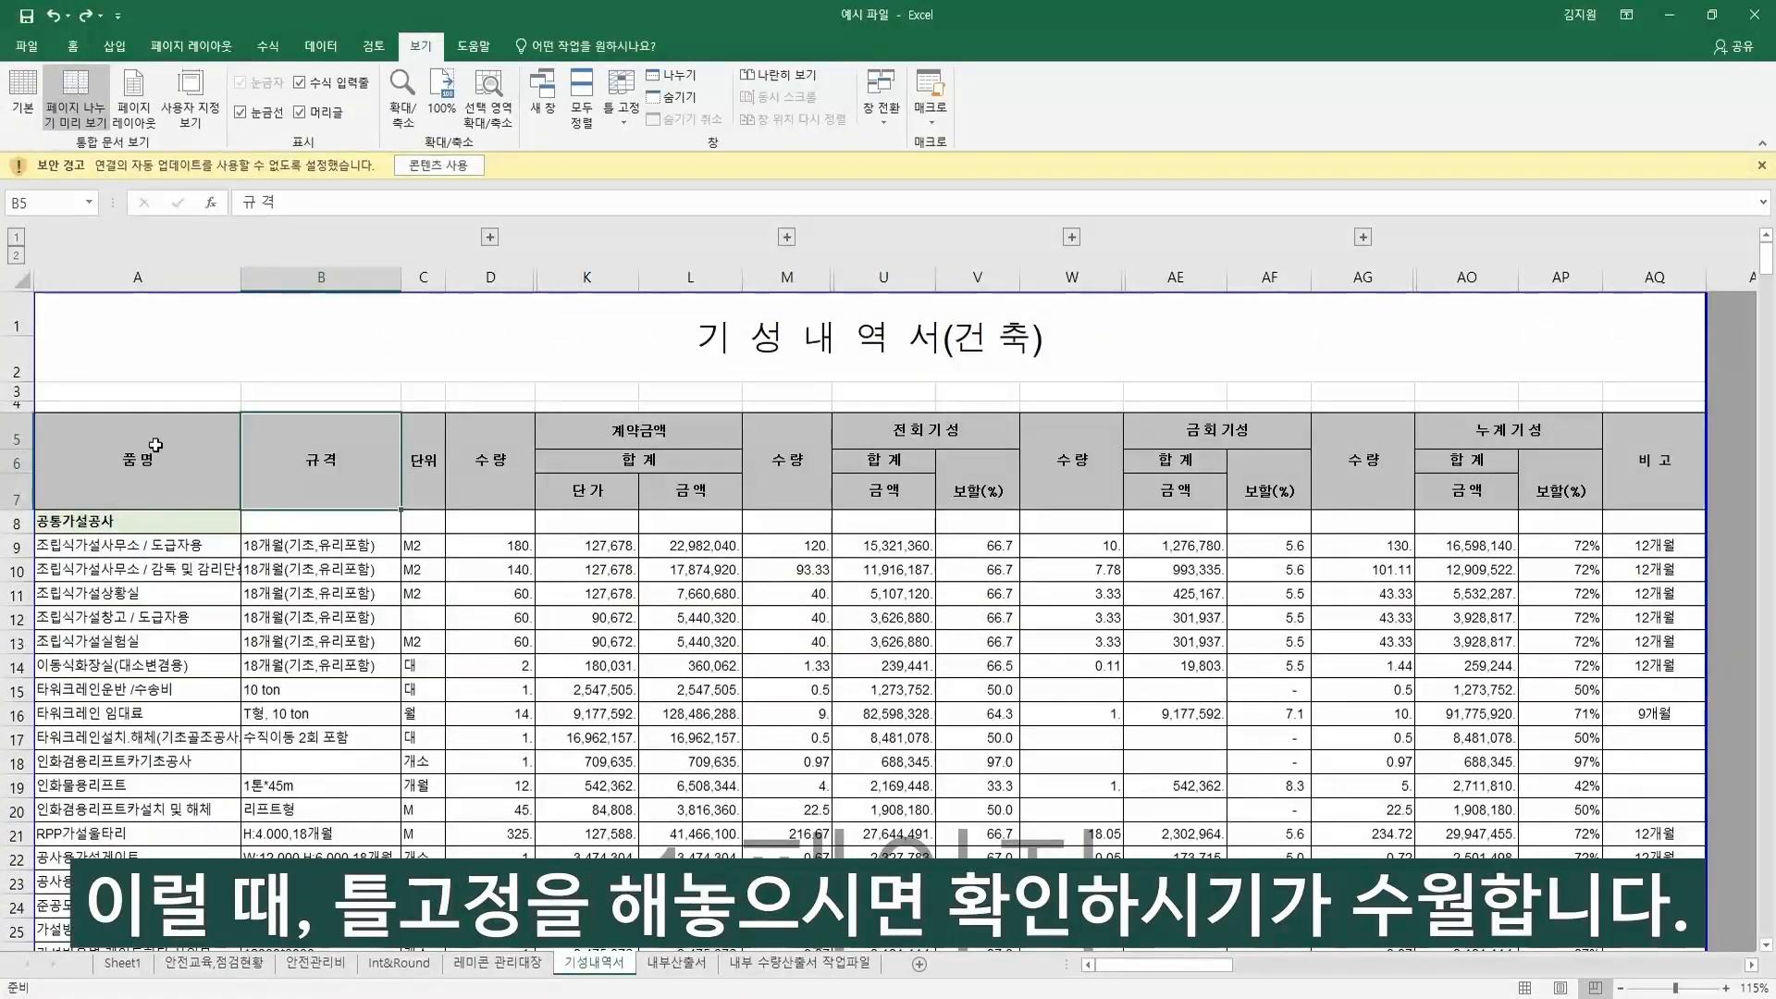
Freeze the panes above row 8 from cell A8, and check the title and header rows against rows further down the table.
left_click(119, 529)
left_click(622, 93)
left_click(703, 143)
left_click(215, 616)
scroll(216, 616, "down", 10)
scroll(217, 616, "down", 7)
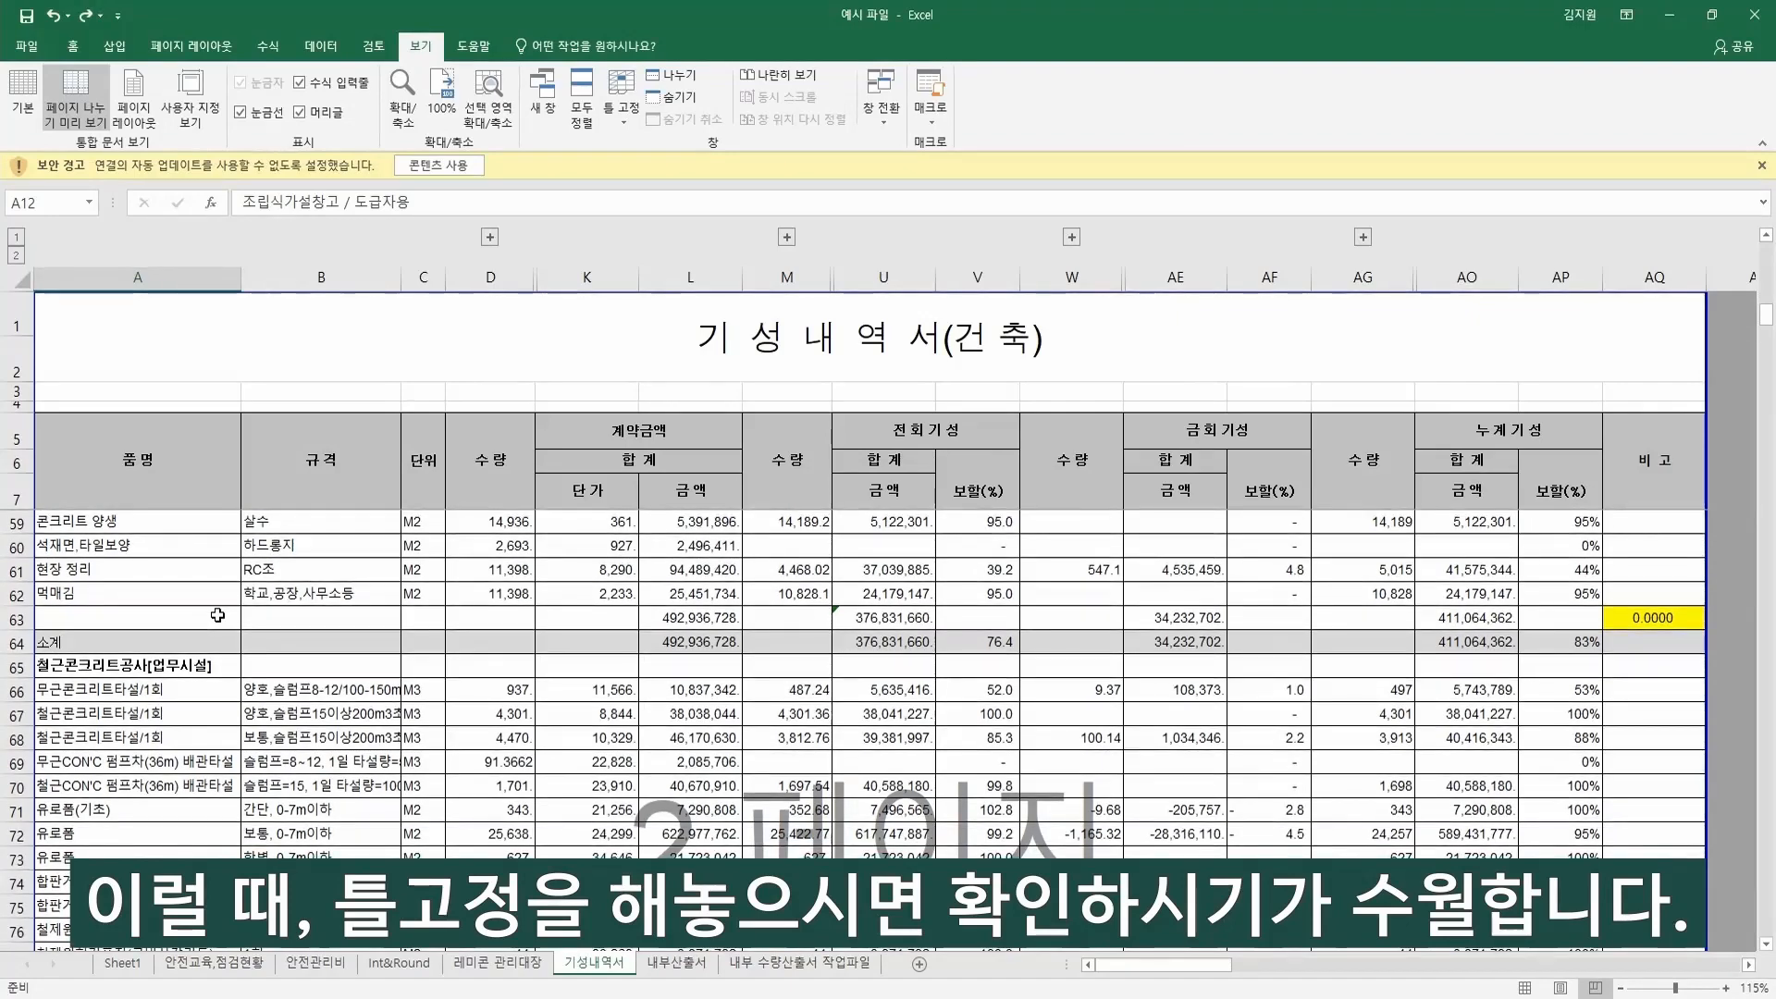
scroll(217, 615, "down", 4)
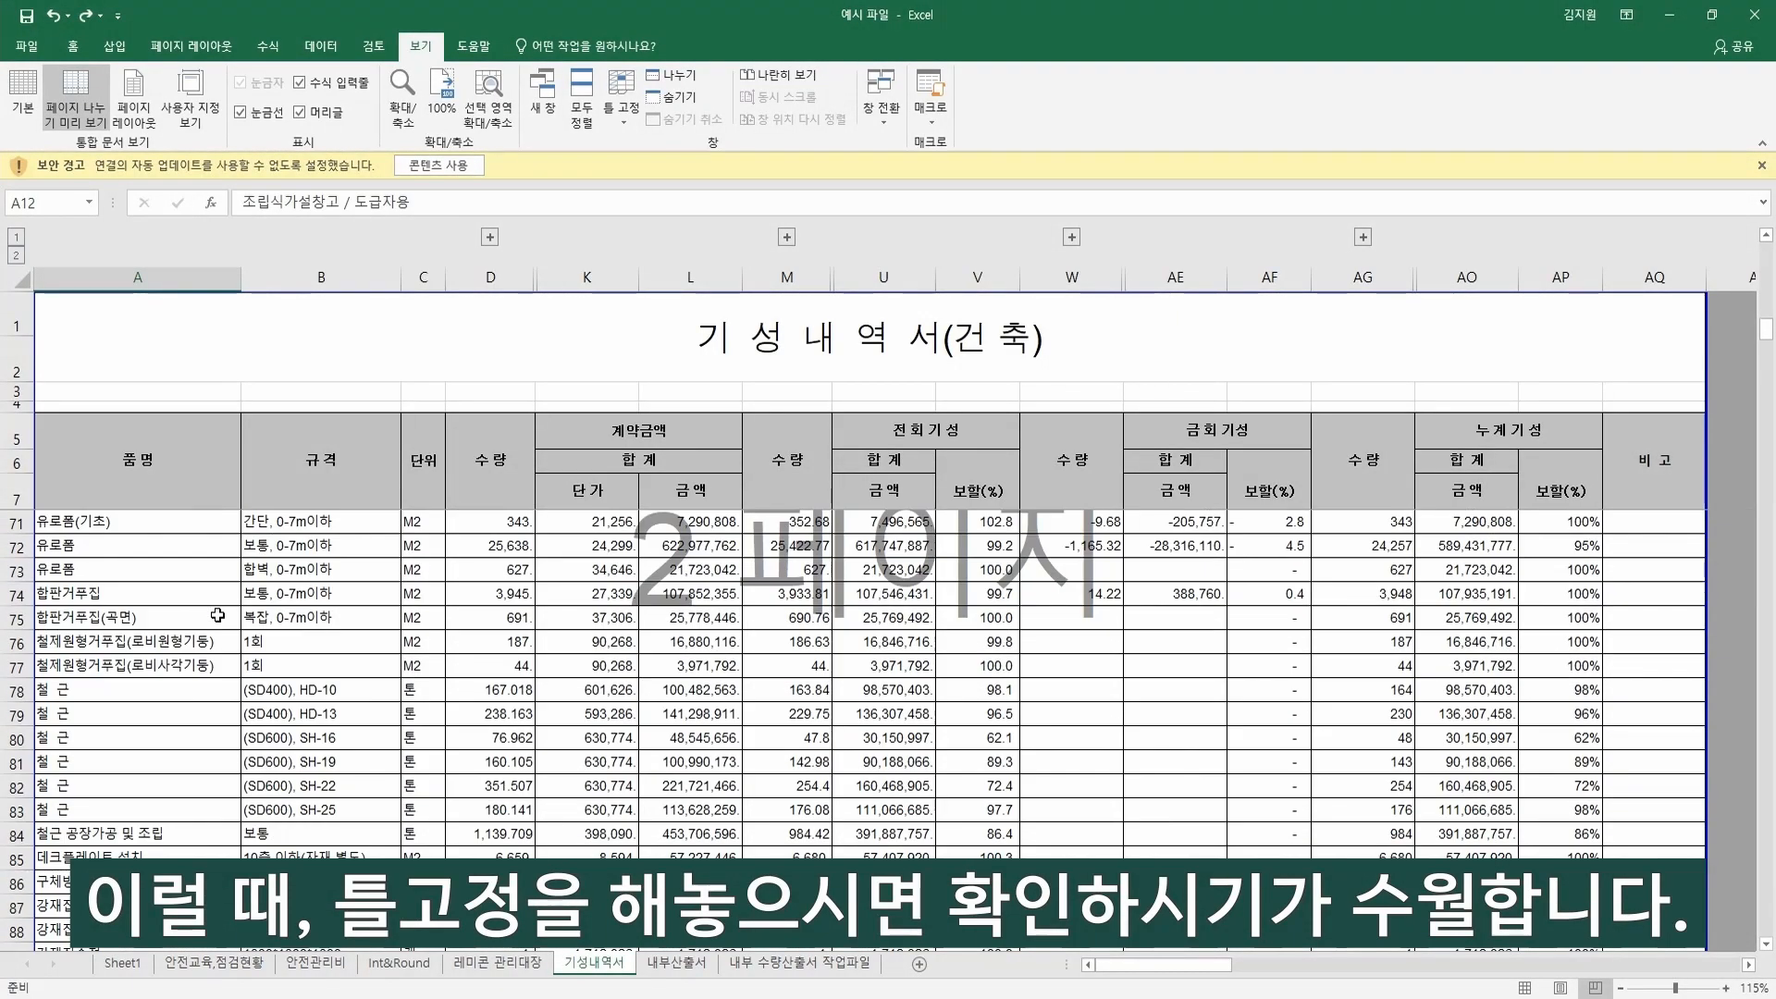
scroll(219, 615, "up", 20)
left_click(245, 566)
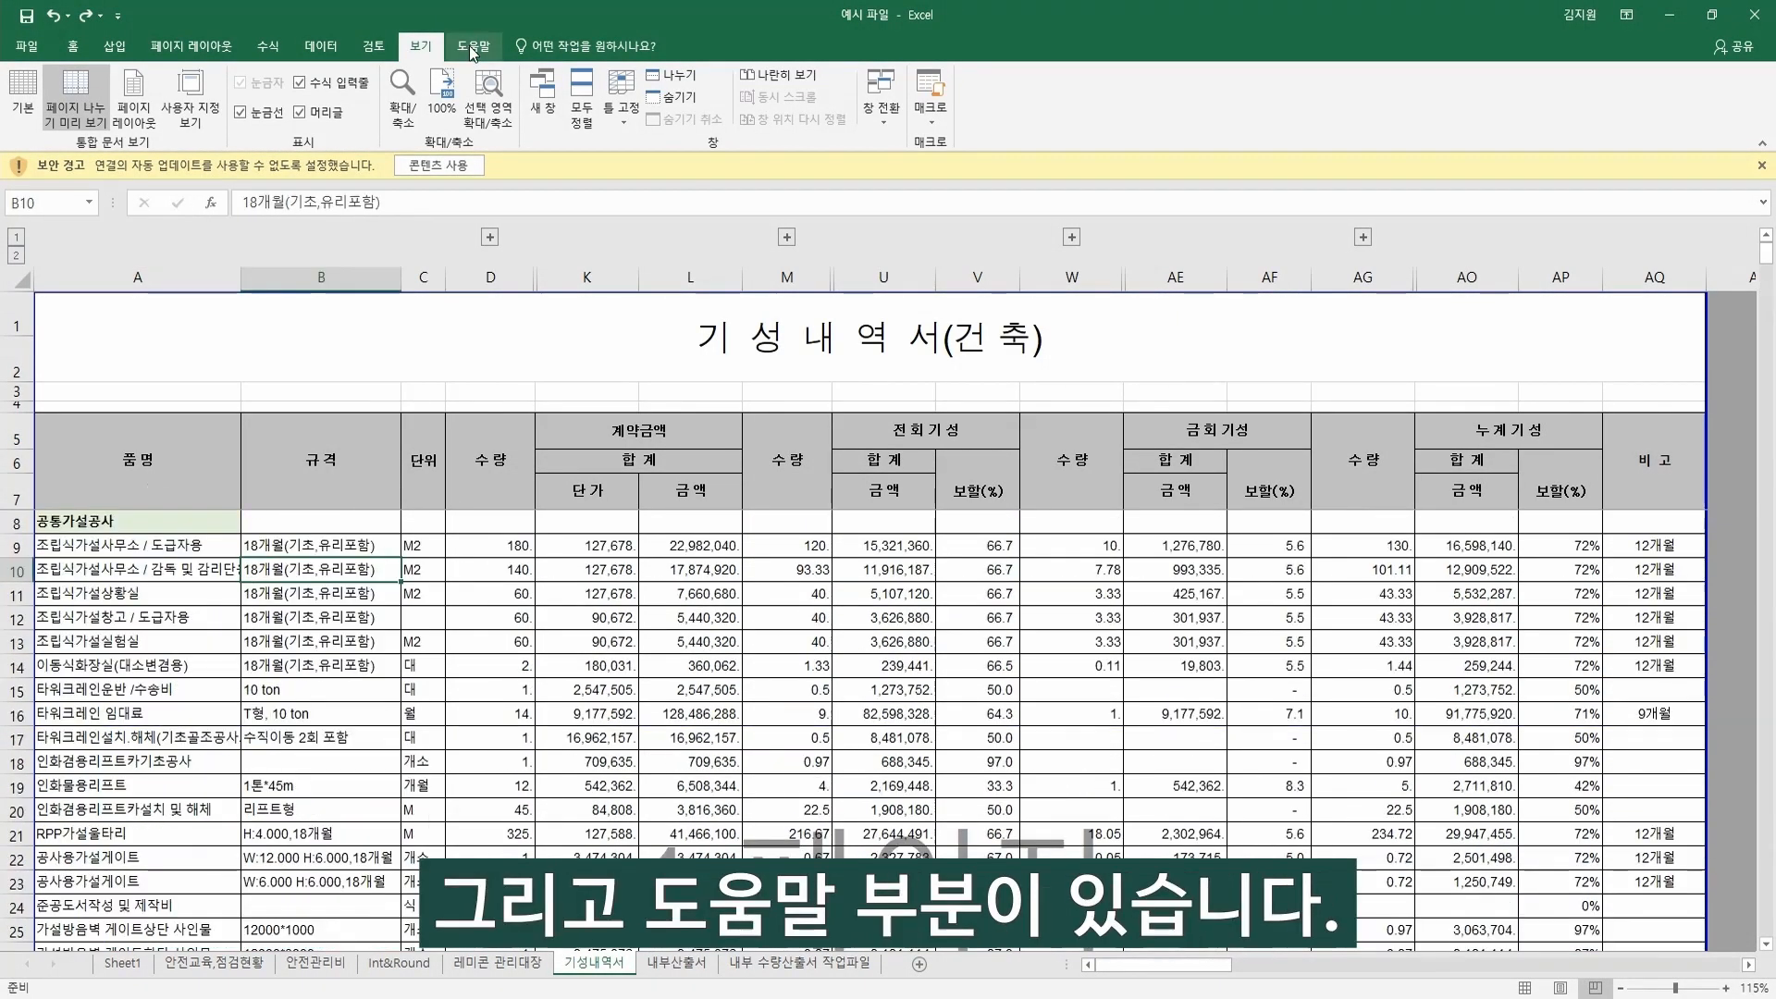
Search the help for SUM, view the SUM 함수 article, and close the help.
left_click(472, 46)
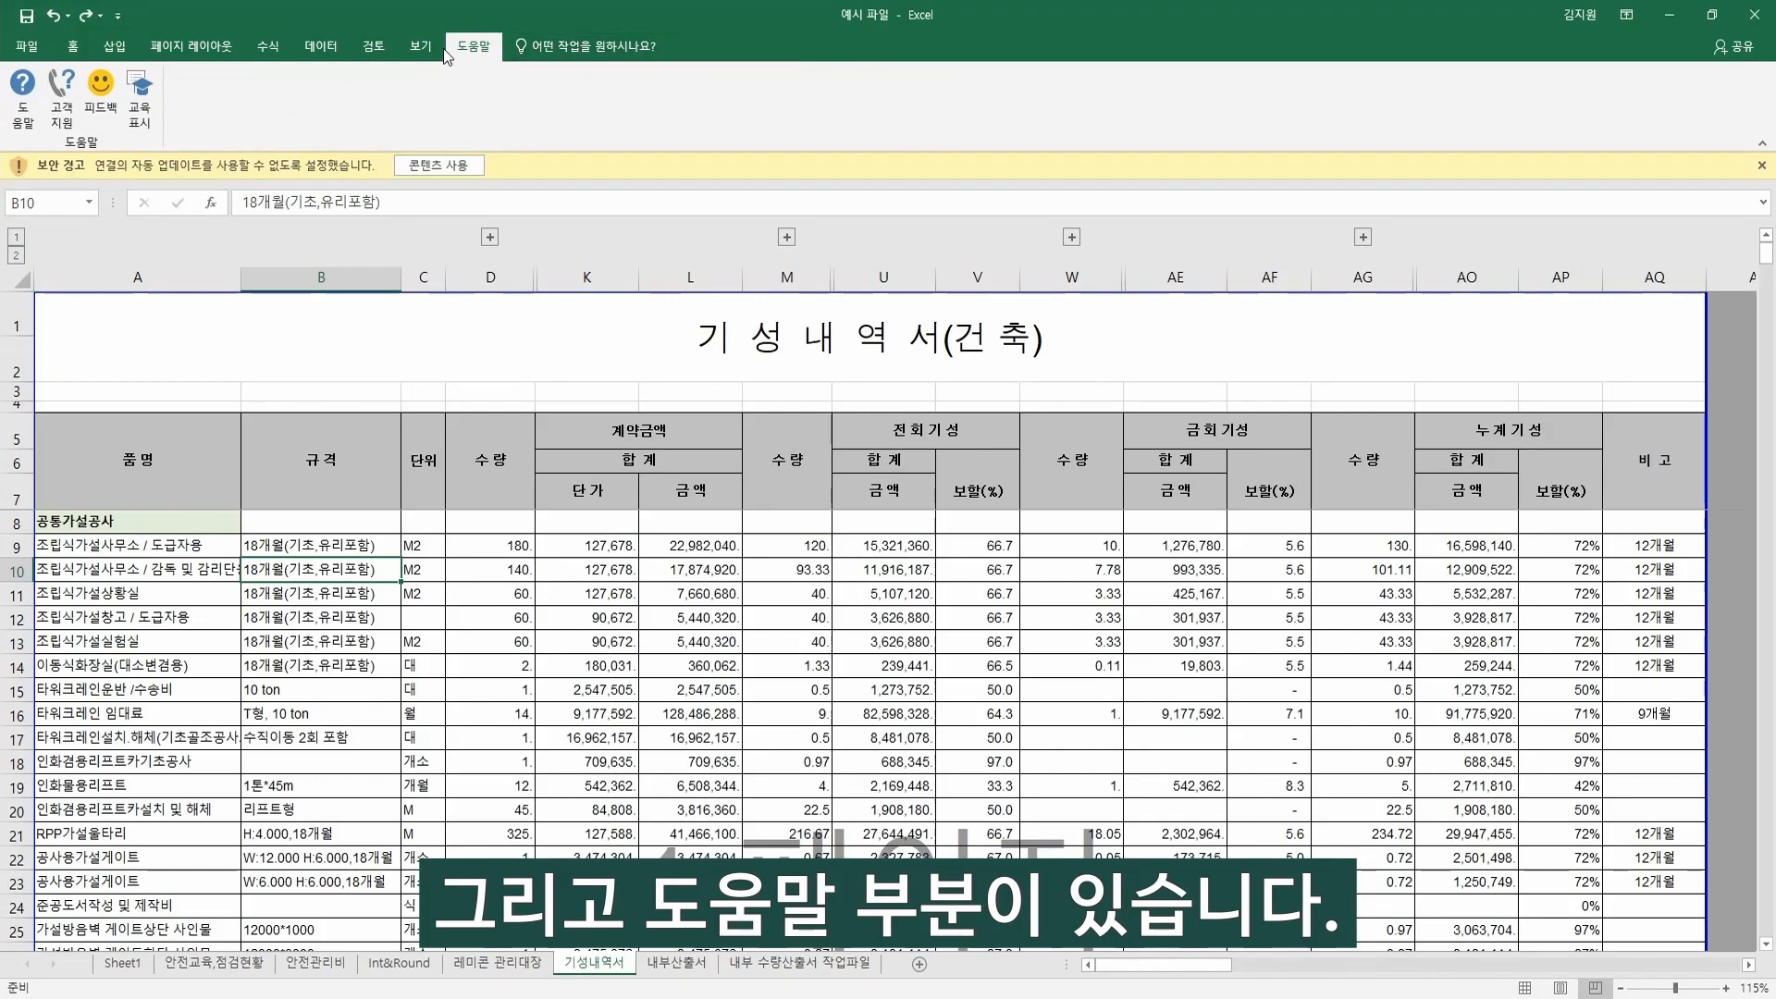
left_click(552, 44)
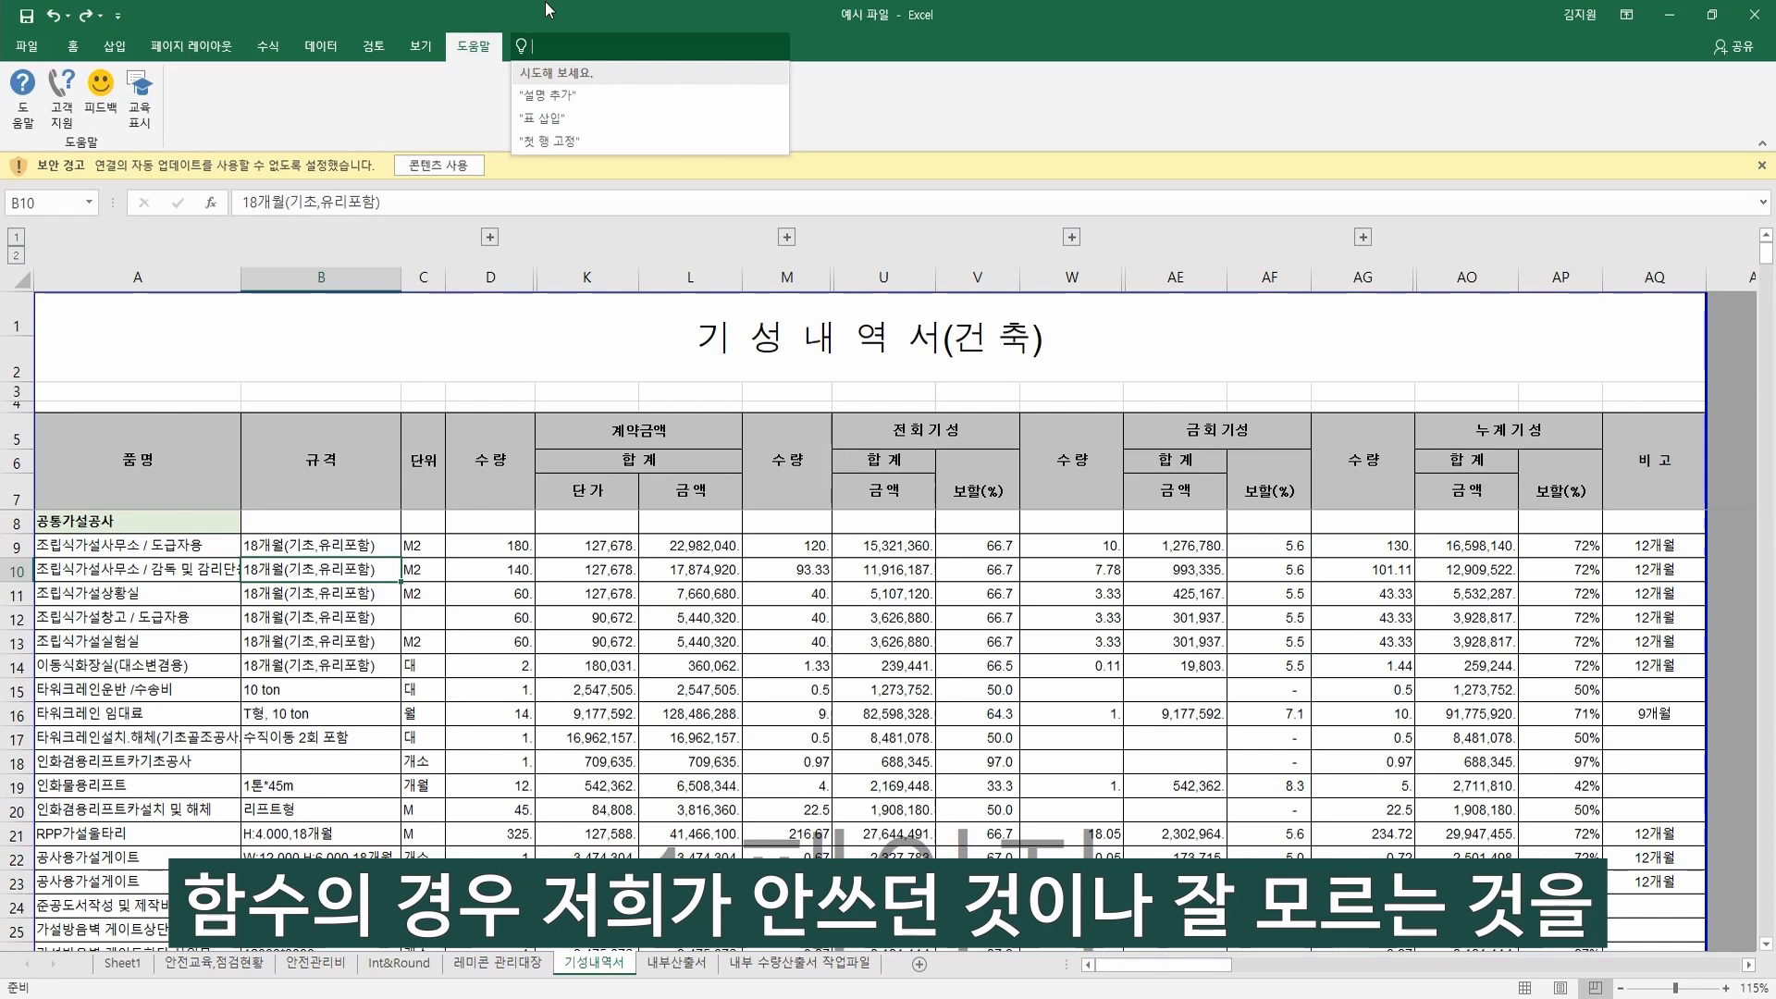
type("SUM")
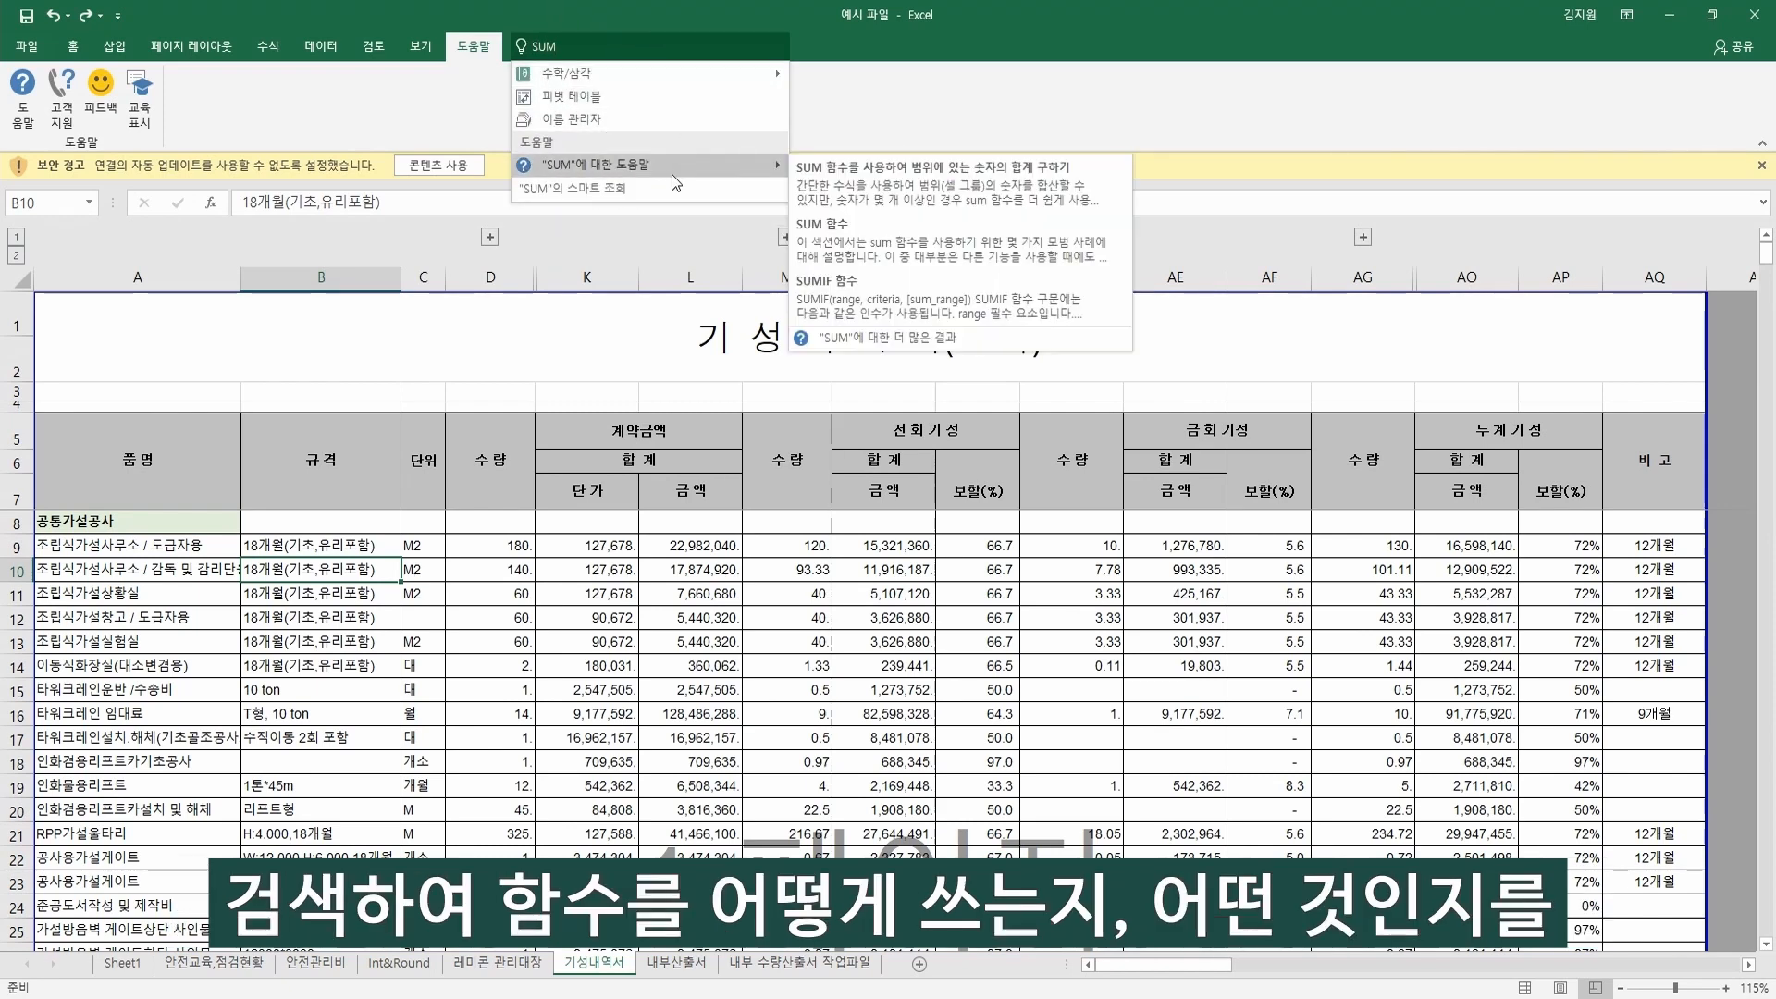
mouse_move(679, 168)
left_click(877, 252)
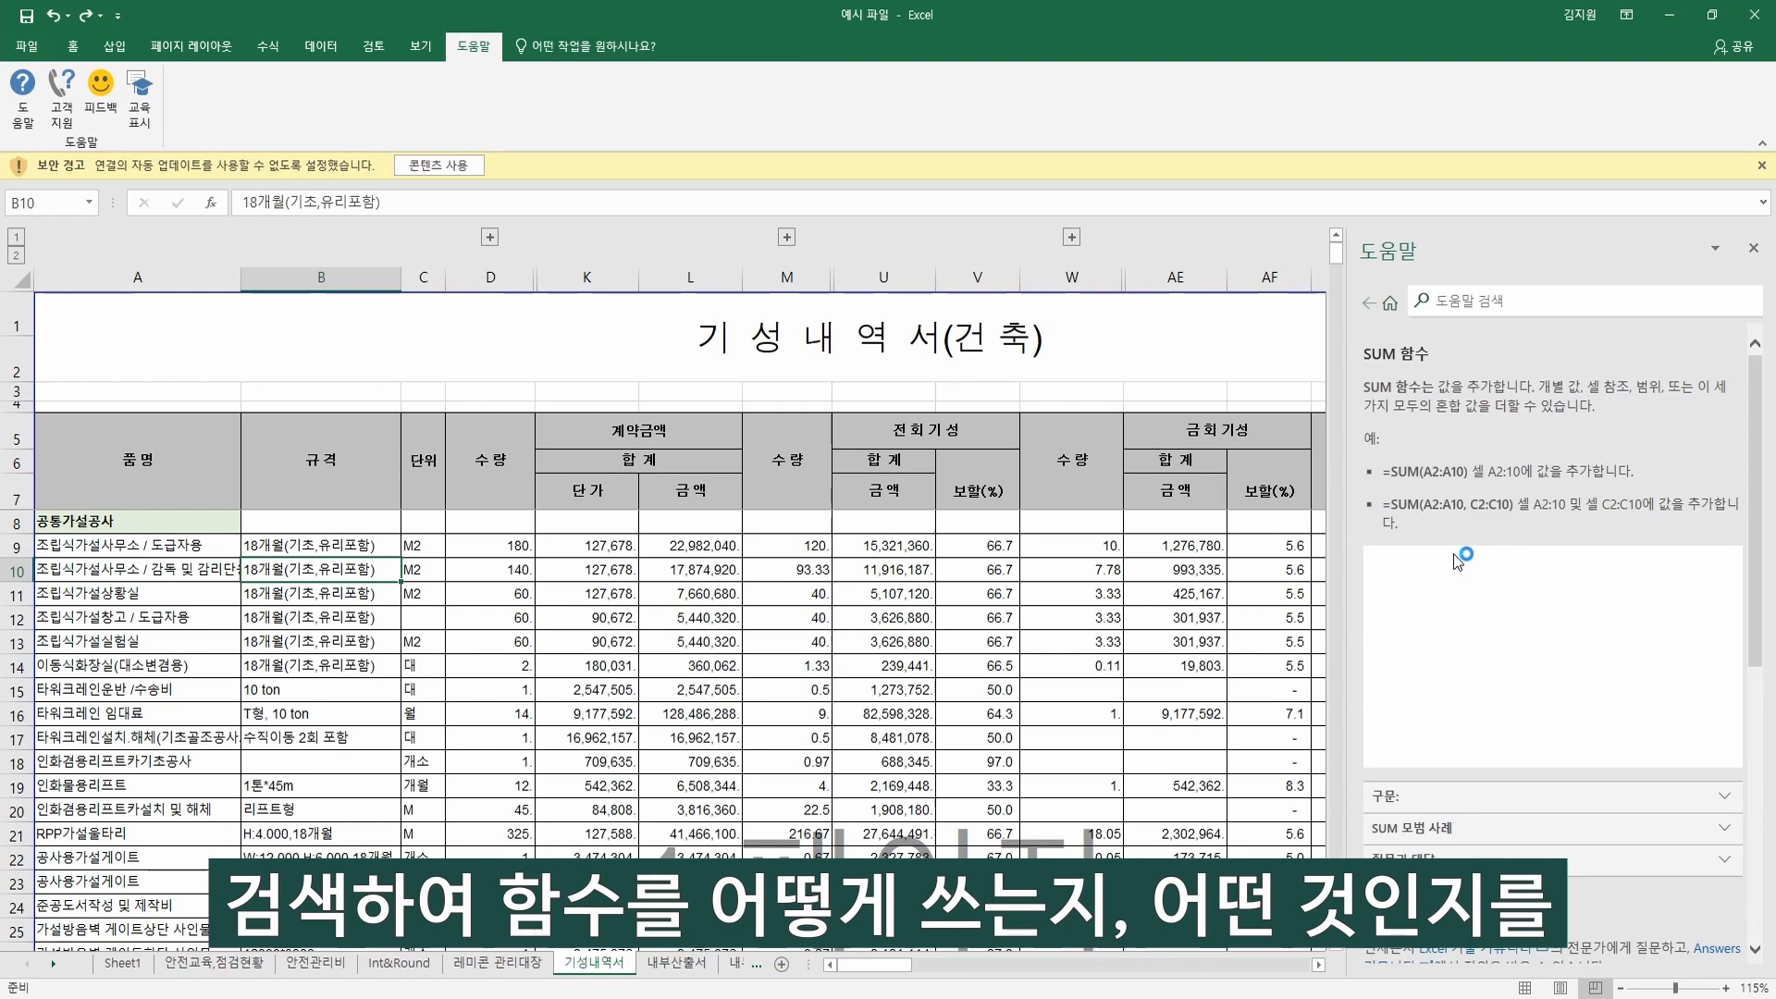
left_click(1753, 248)
Review the context commands for cell B10, such as insert, delete and cell formatting, without applying any.
left_click(586, 569)
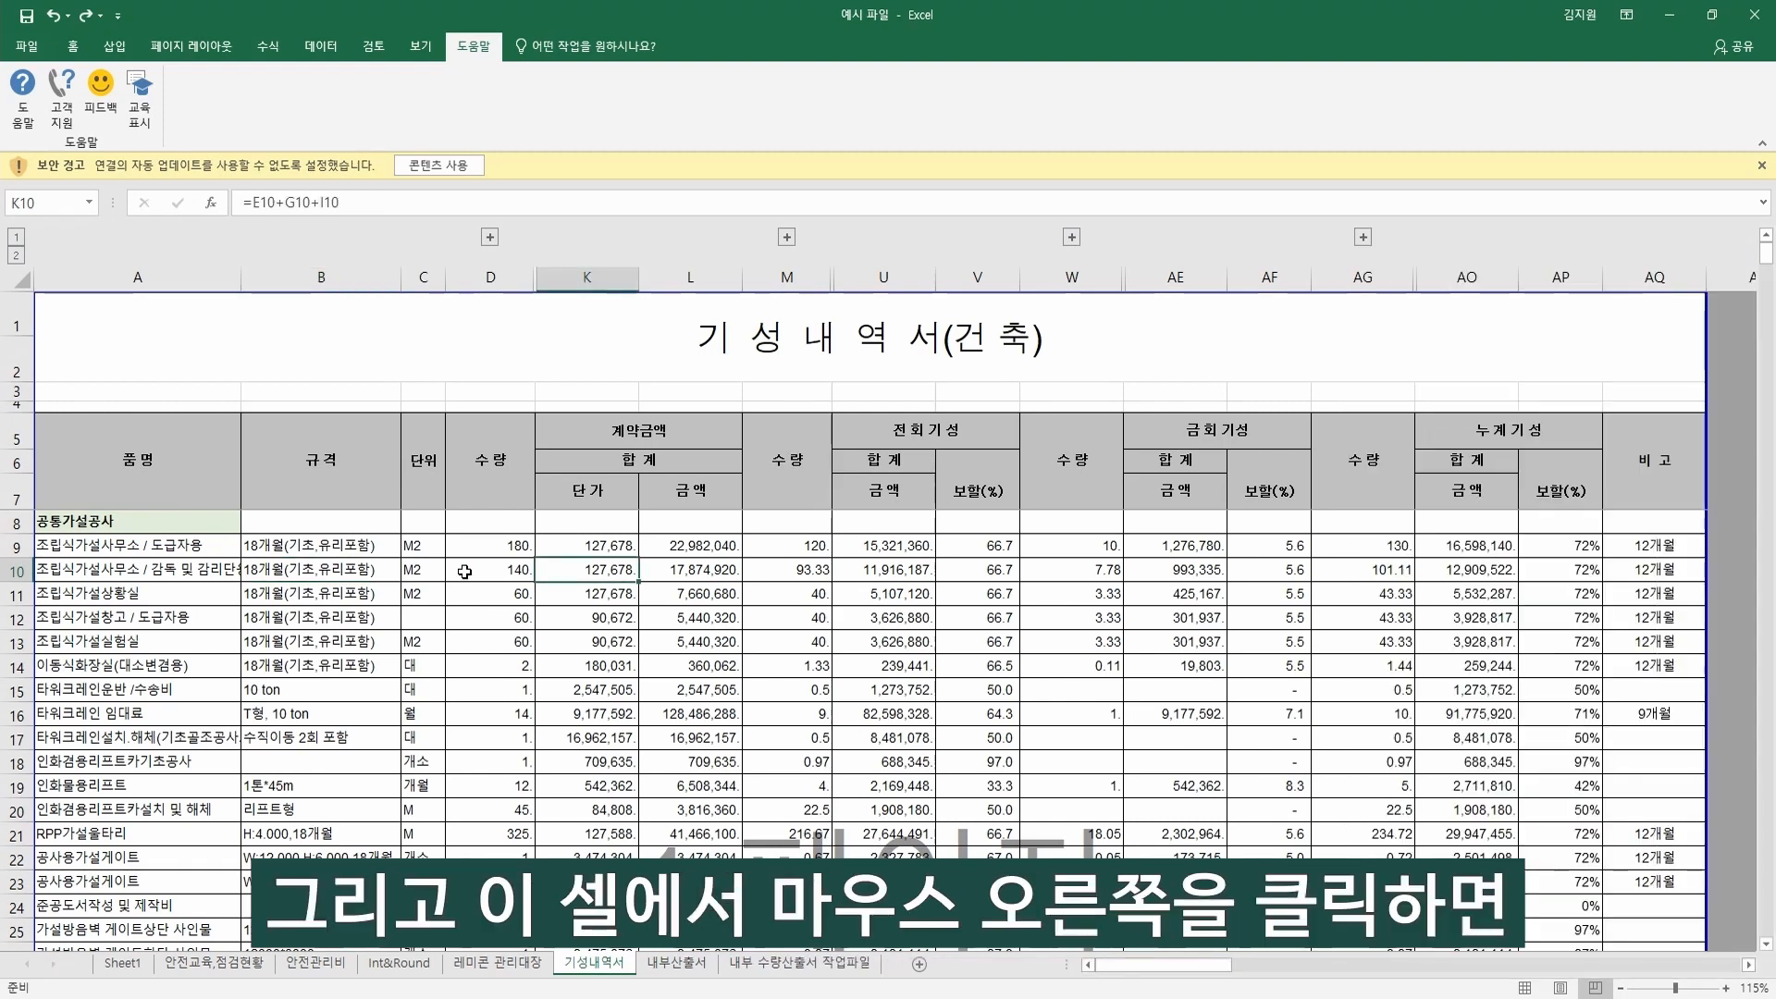
left_click(350, 577)
right_click(351, 578)
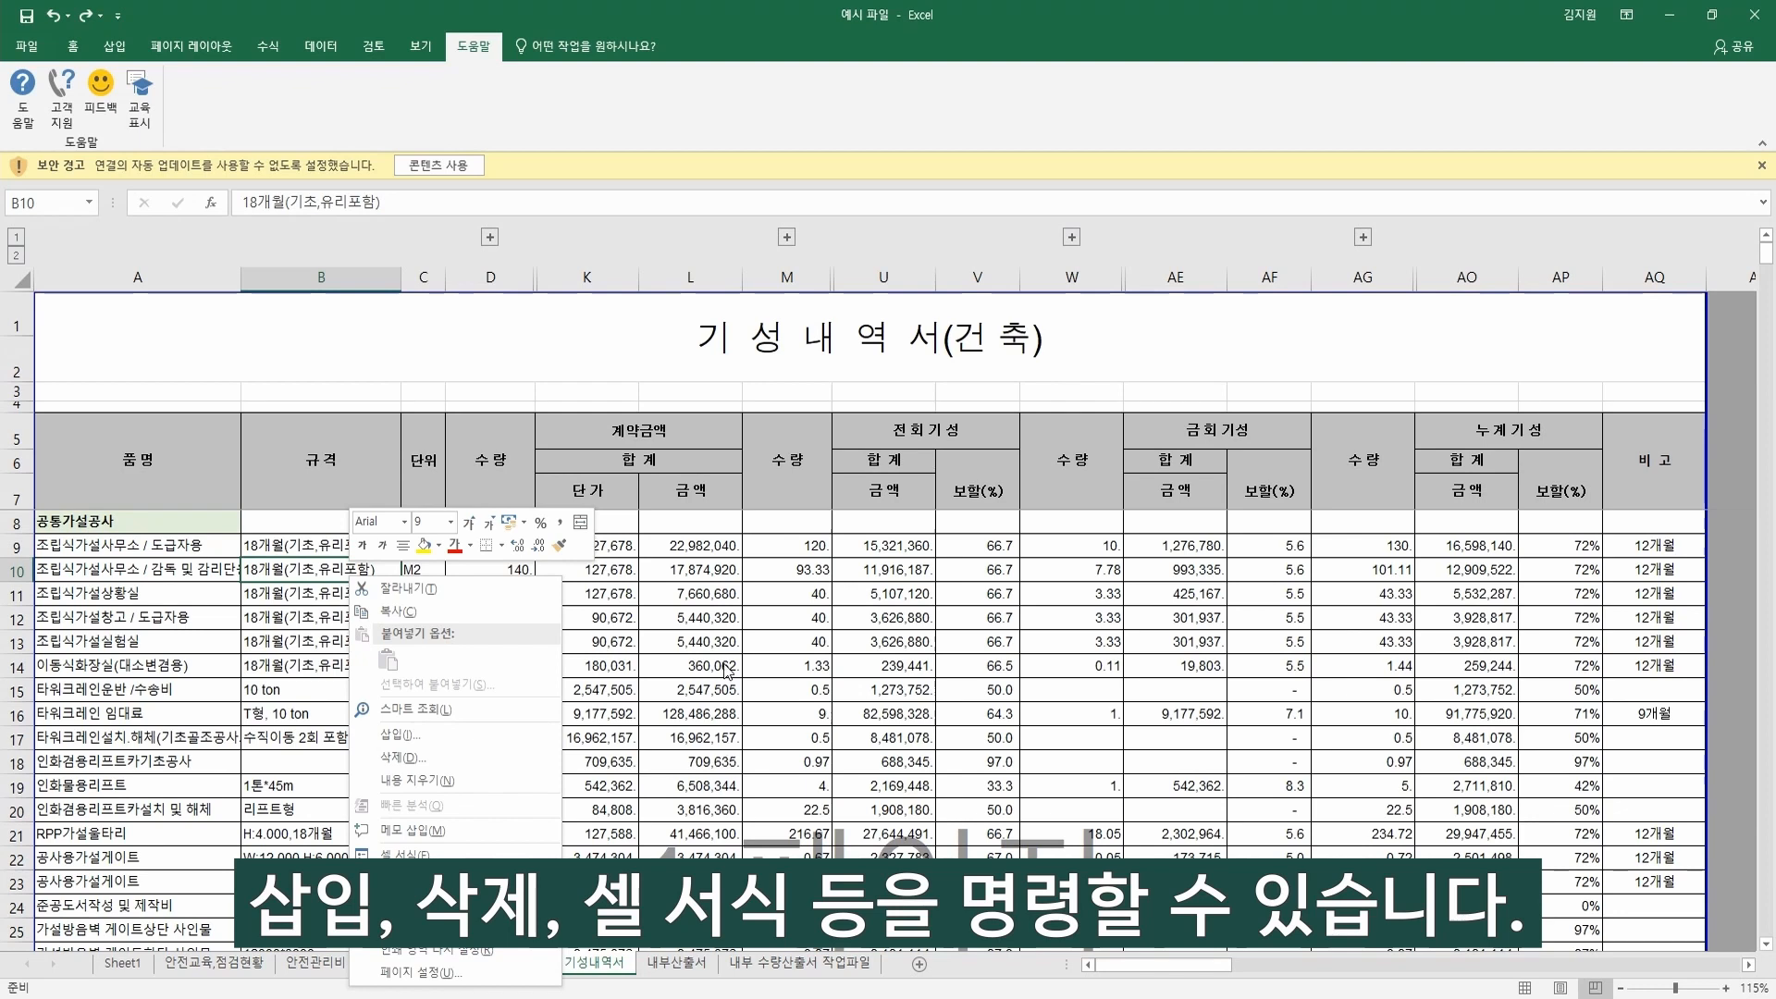
key("Escape")
left_click(480, 595)
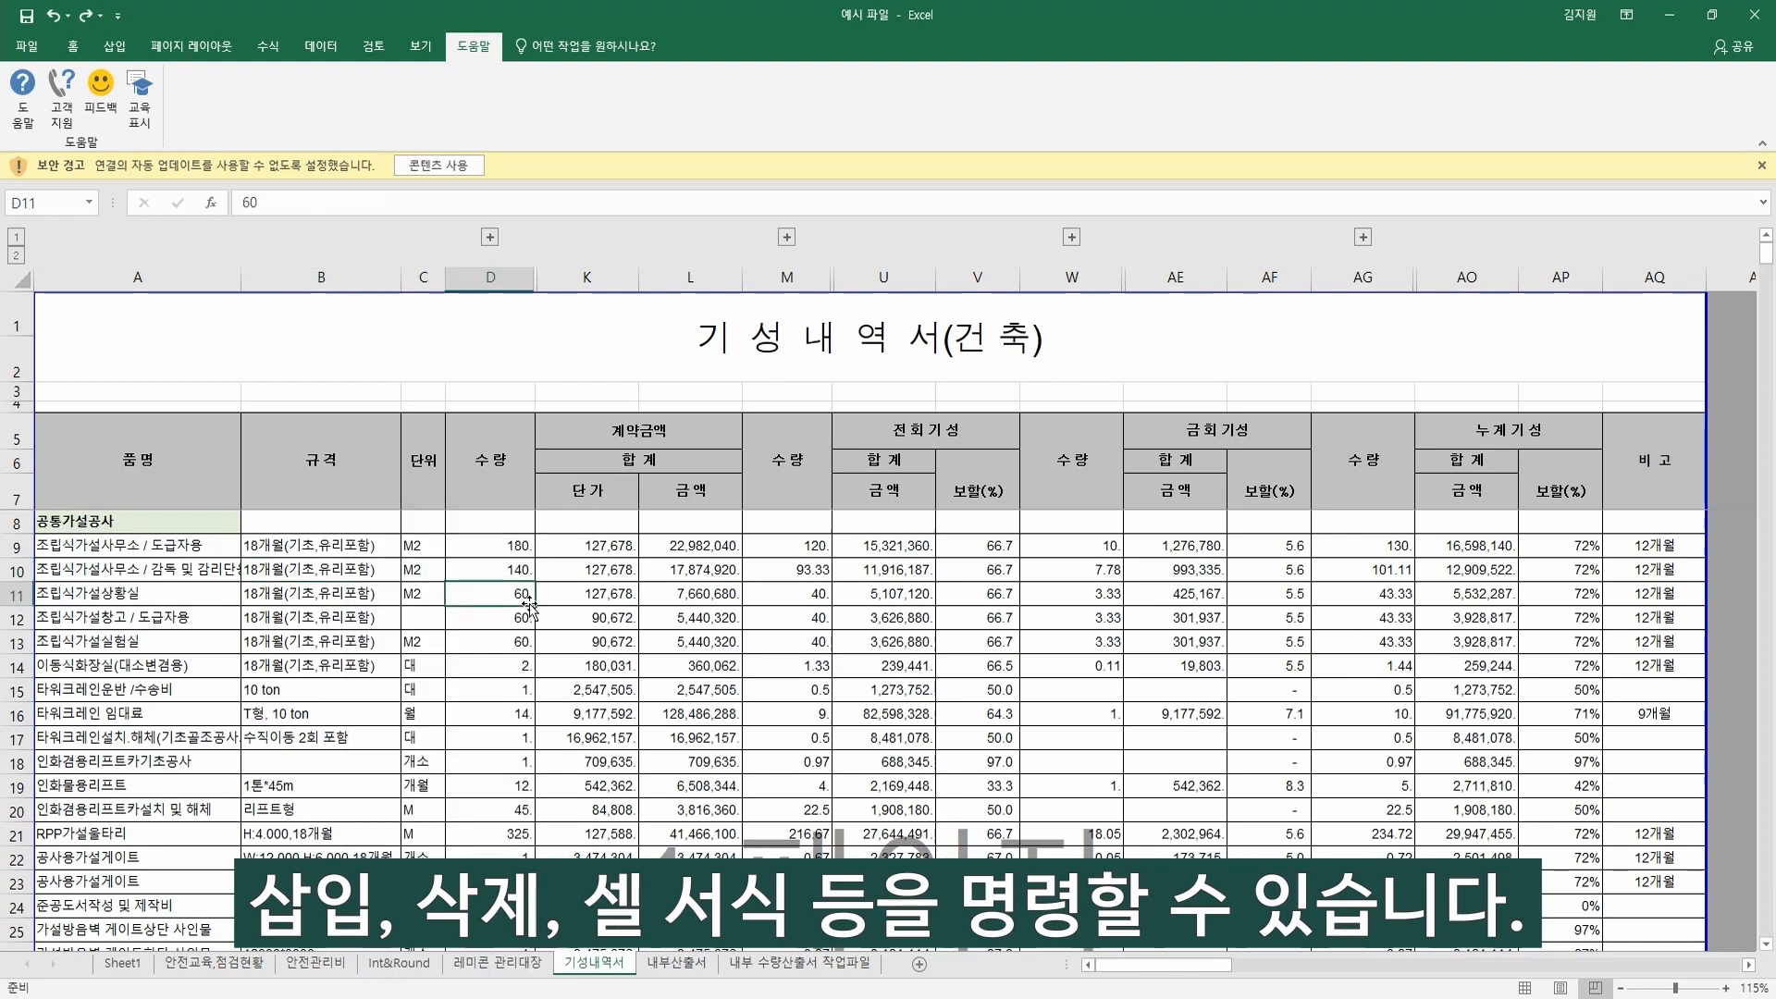
Select the table range A9:AQ9 in row 9, and clear the selection.
left_click(190, 550)
left_click_drag(176, 549, 1699, 546)
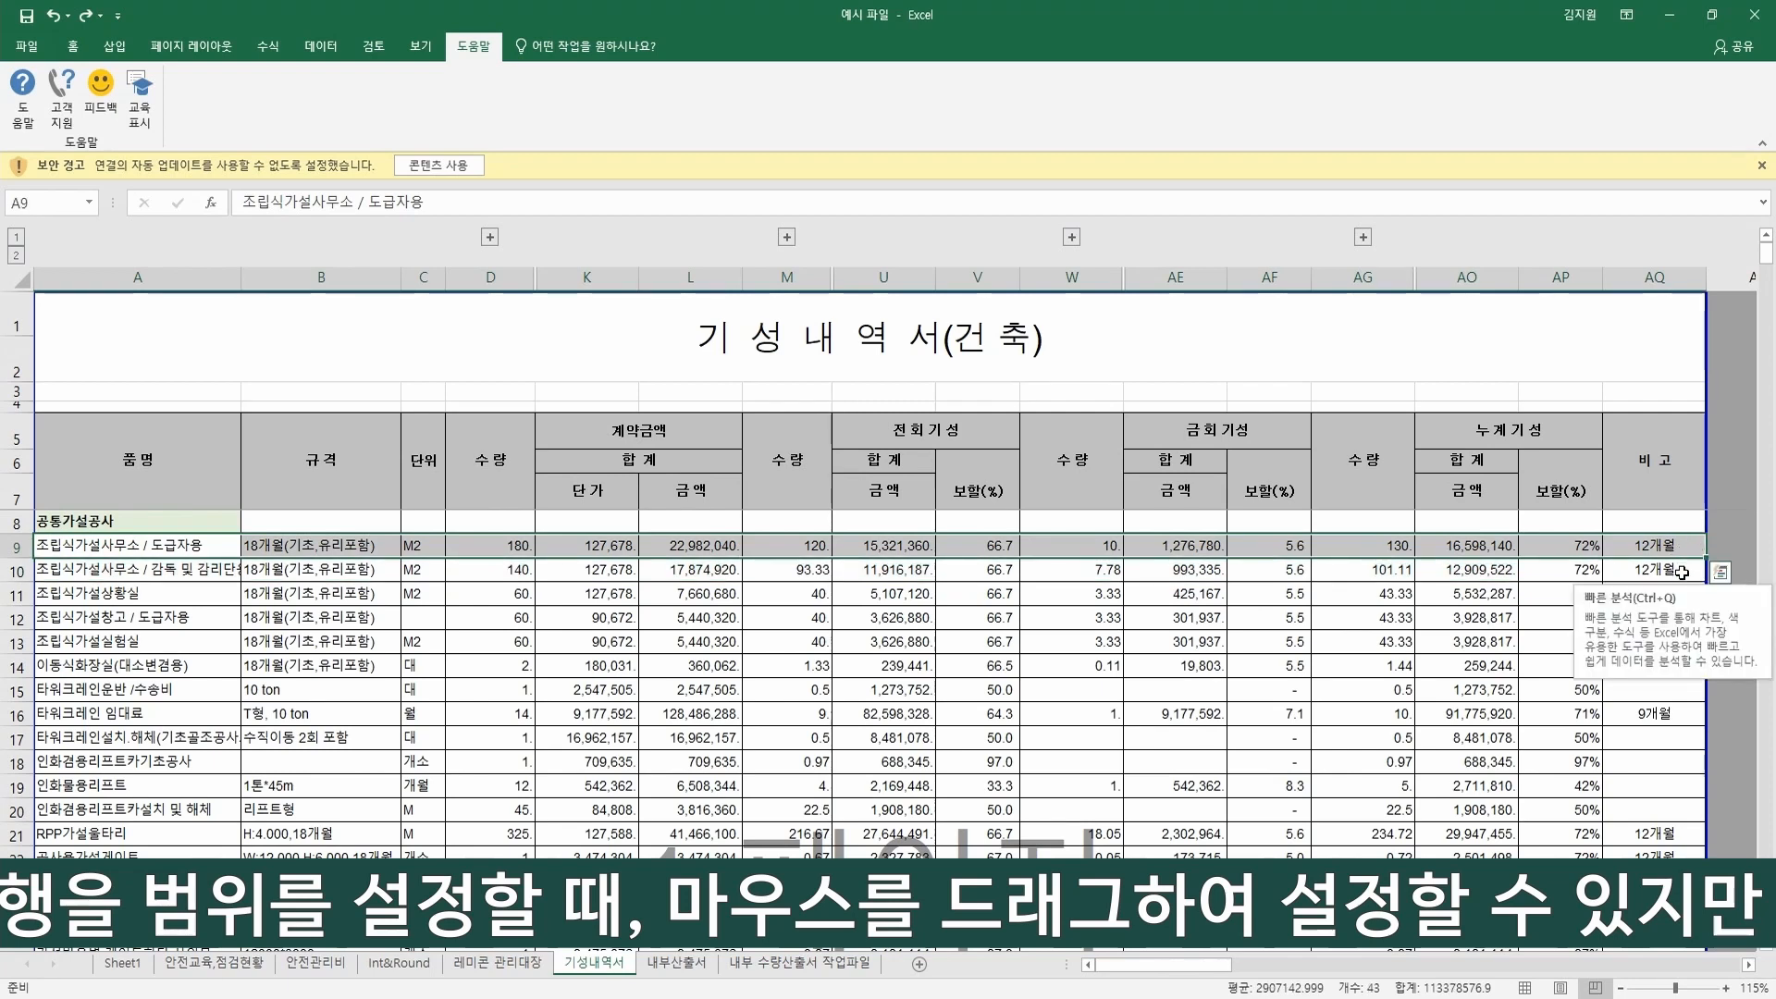
left_click(137, 626)
Select the whole of sheet row 9 starting from cell A9, and clear the selection.
left_click(127, 543)
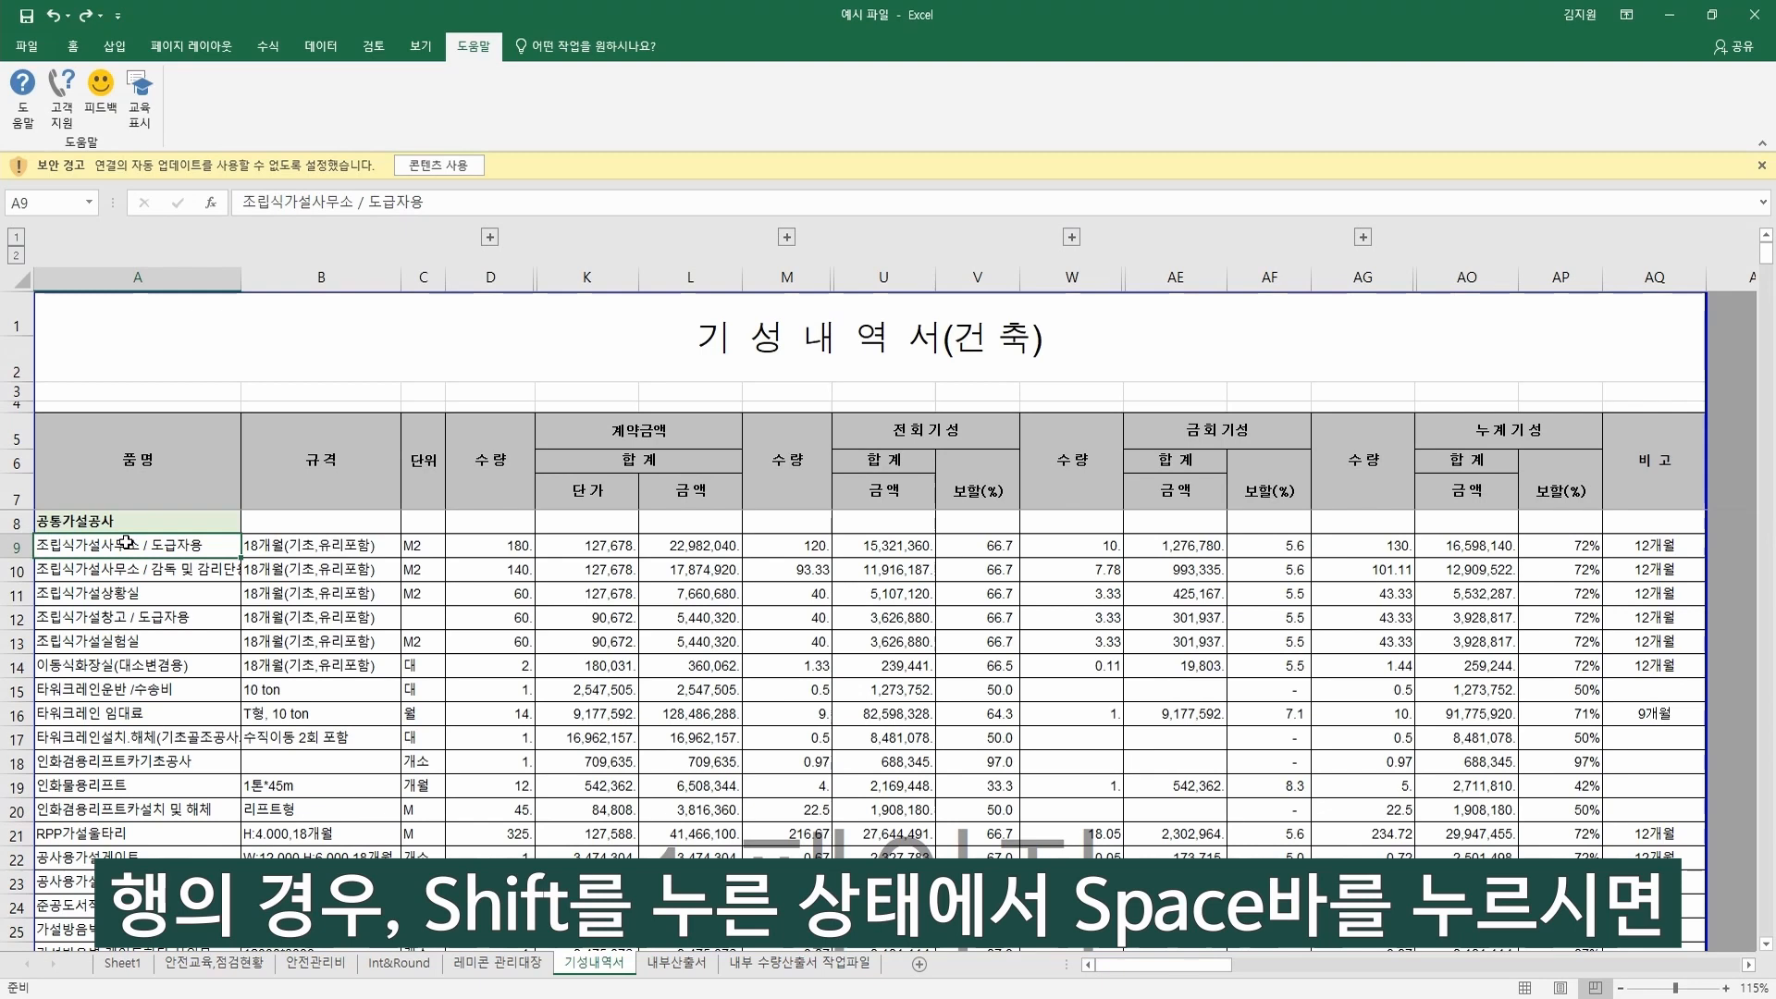
key("shift+space")
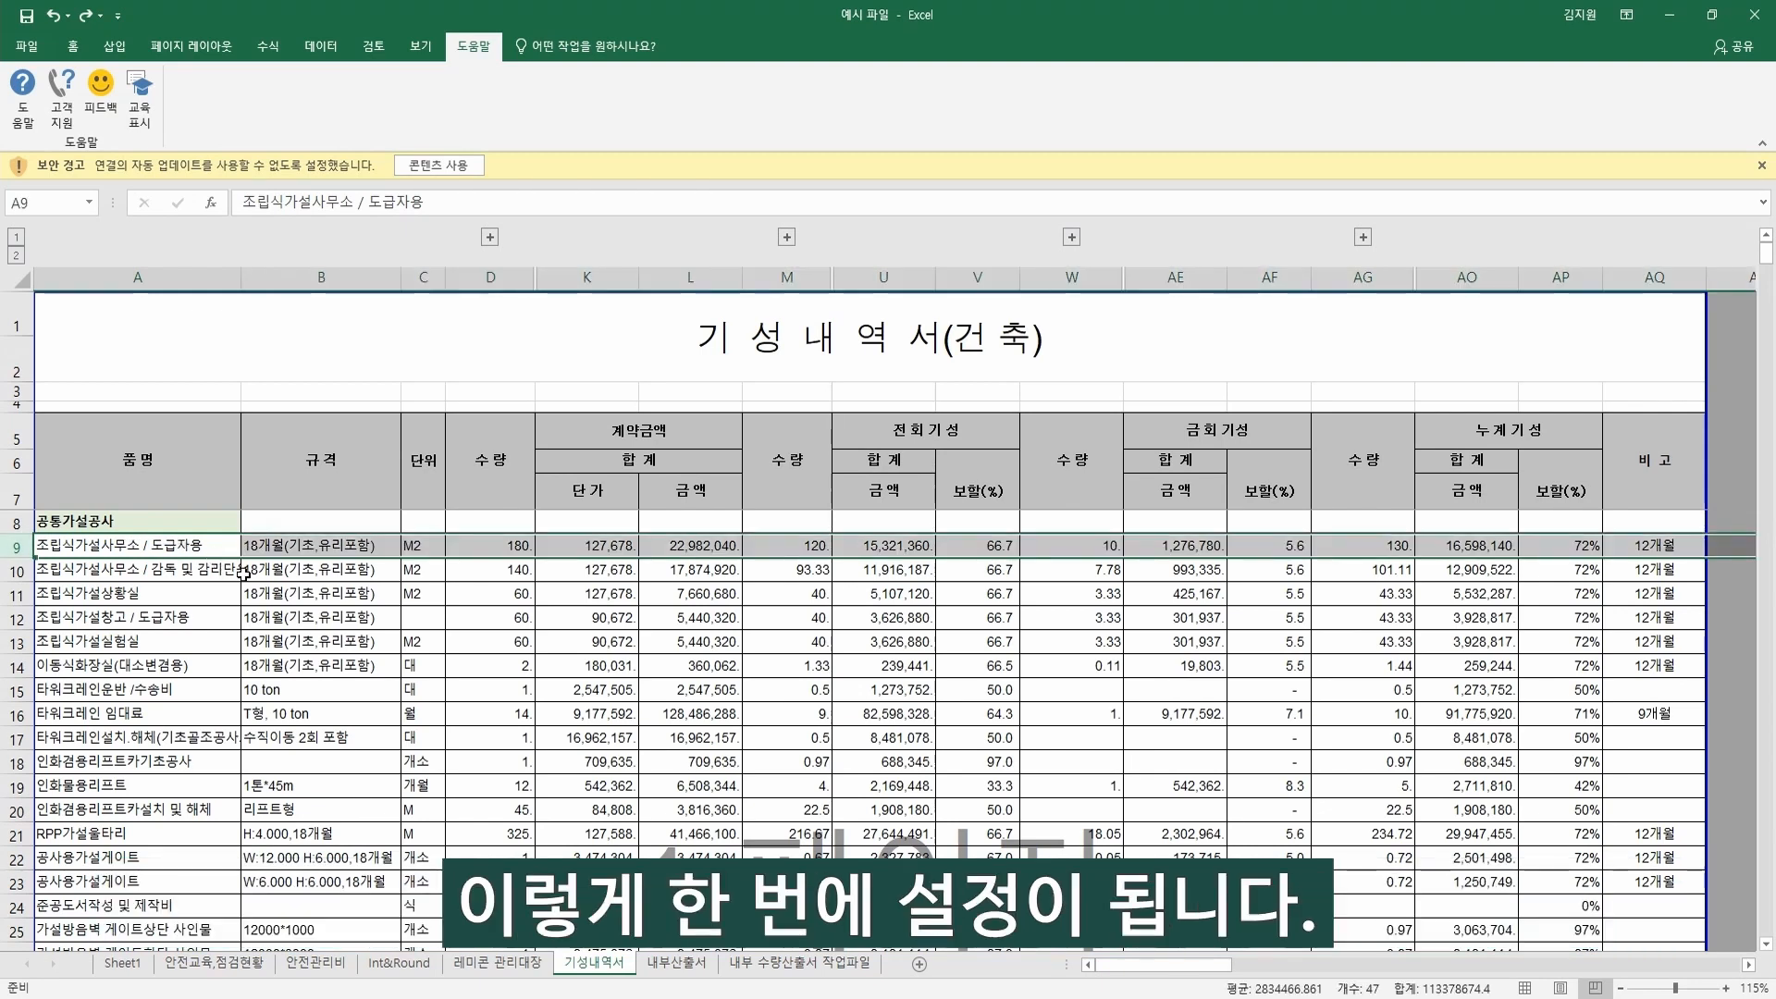
left_click(199, 594)
left_click(17, 546)
left_click(530, 579)
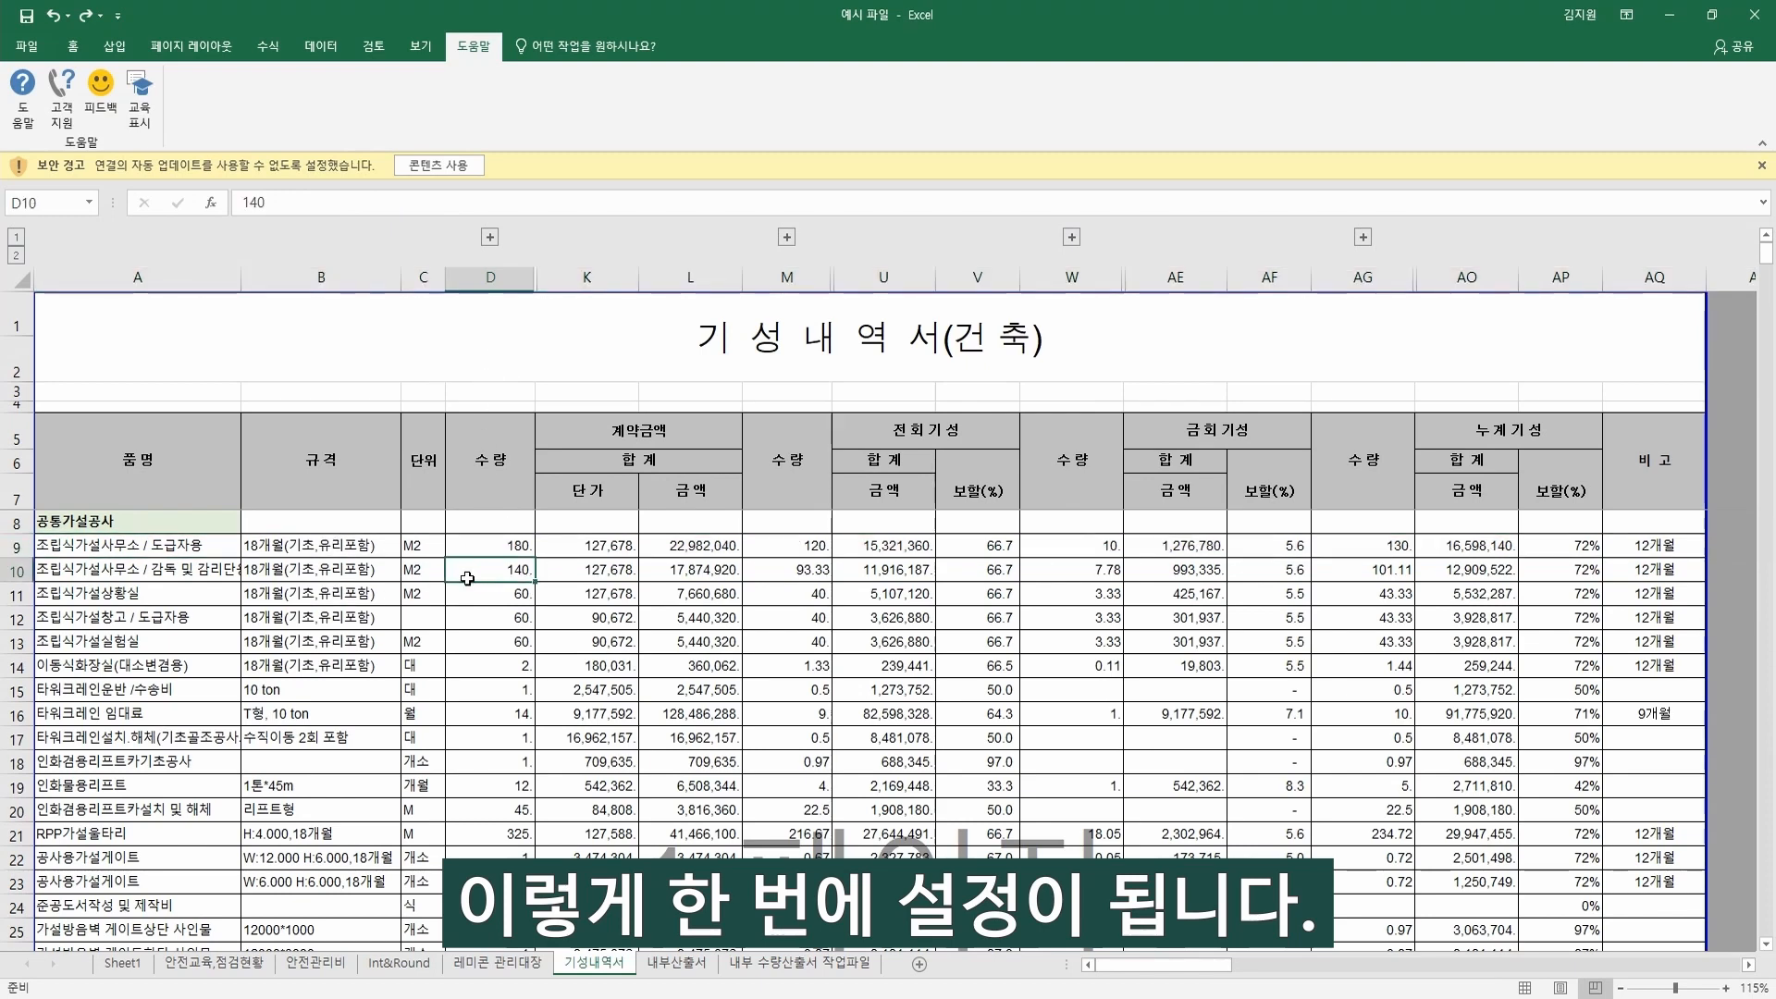
left_click(370, 593)
left_click(221, 546)
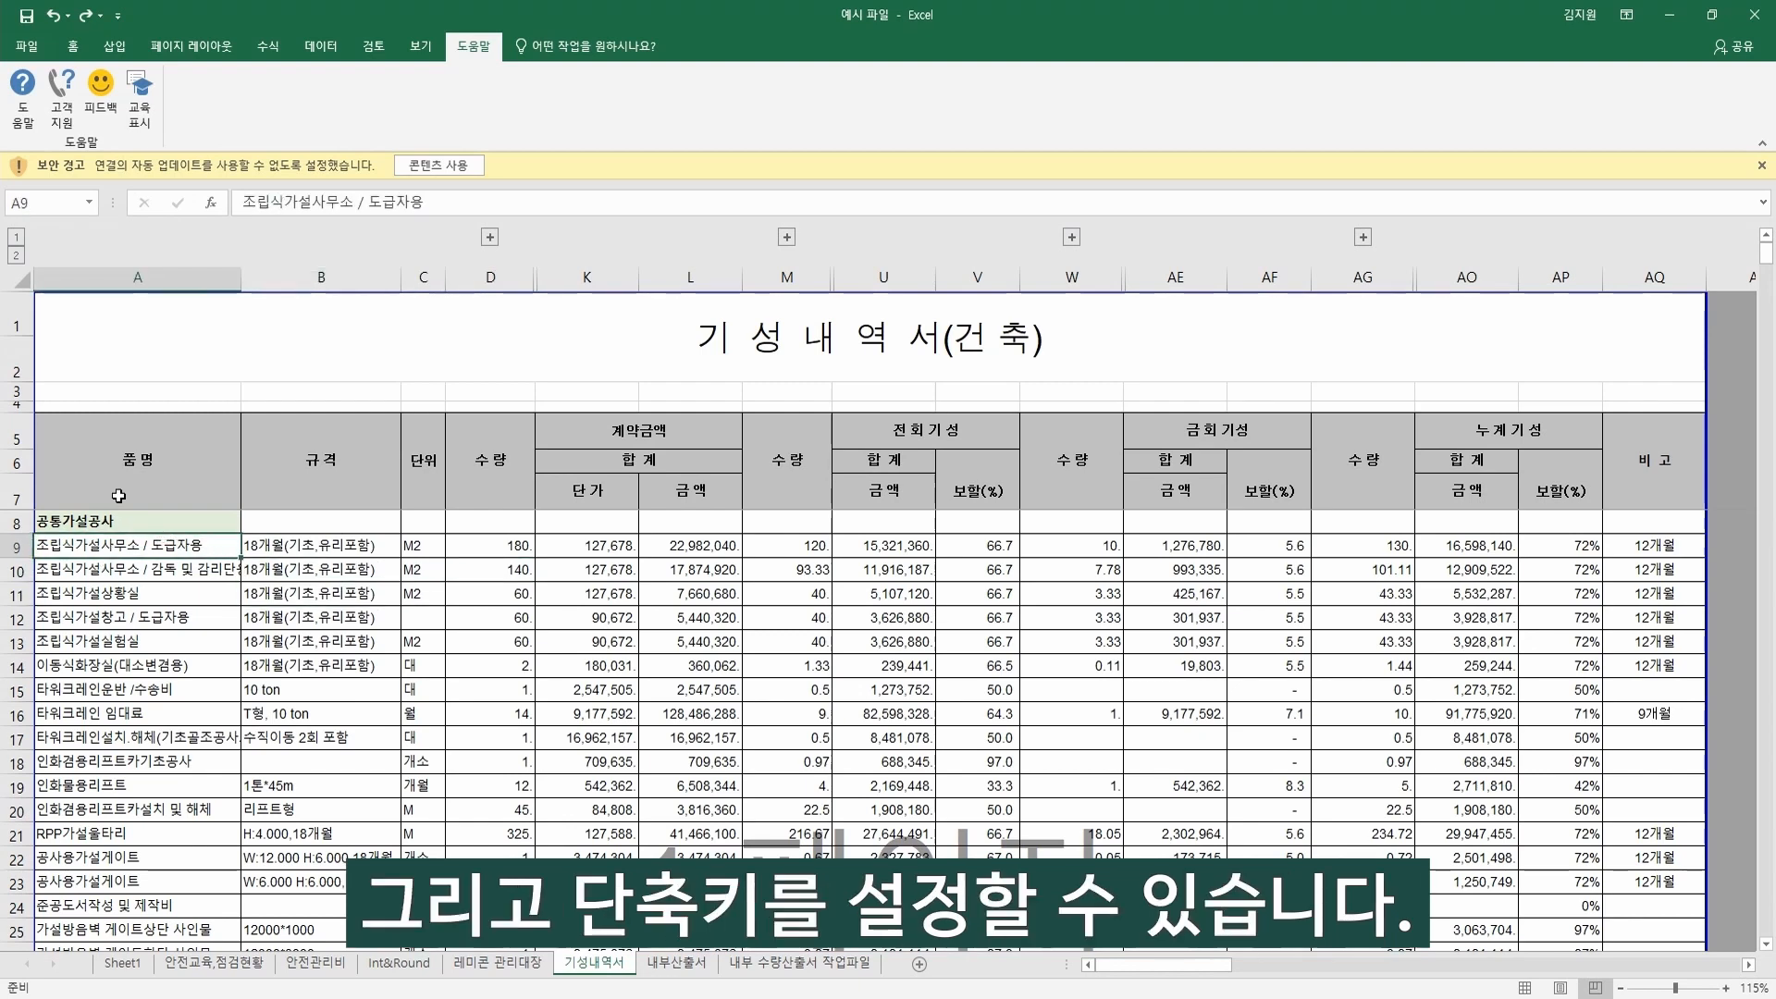
left_click(72, 47)
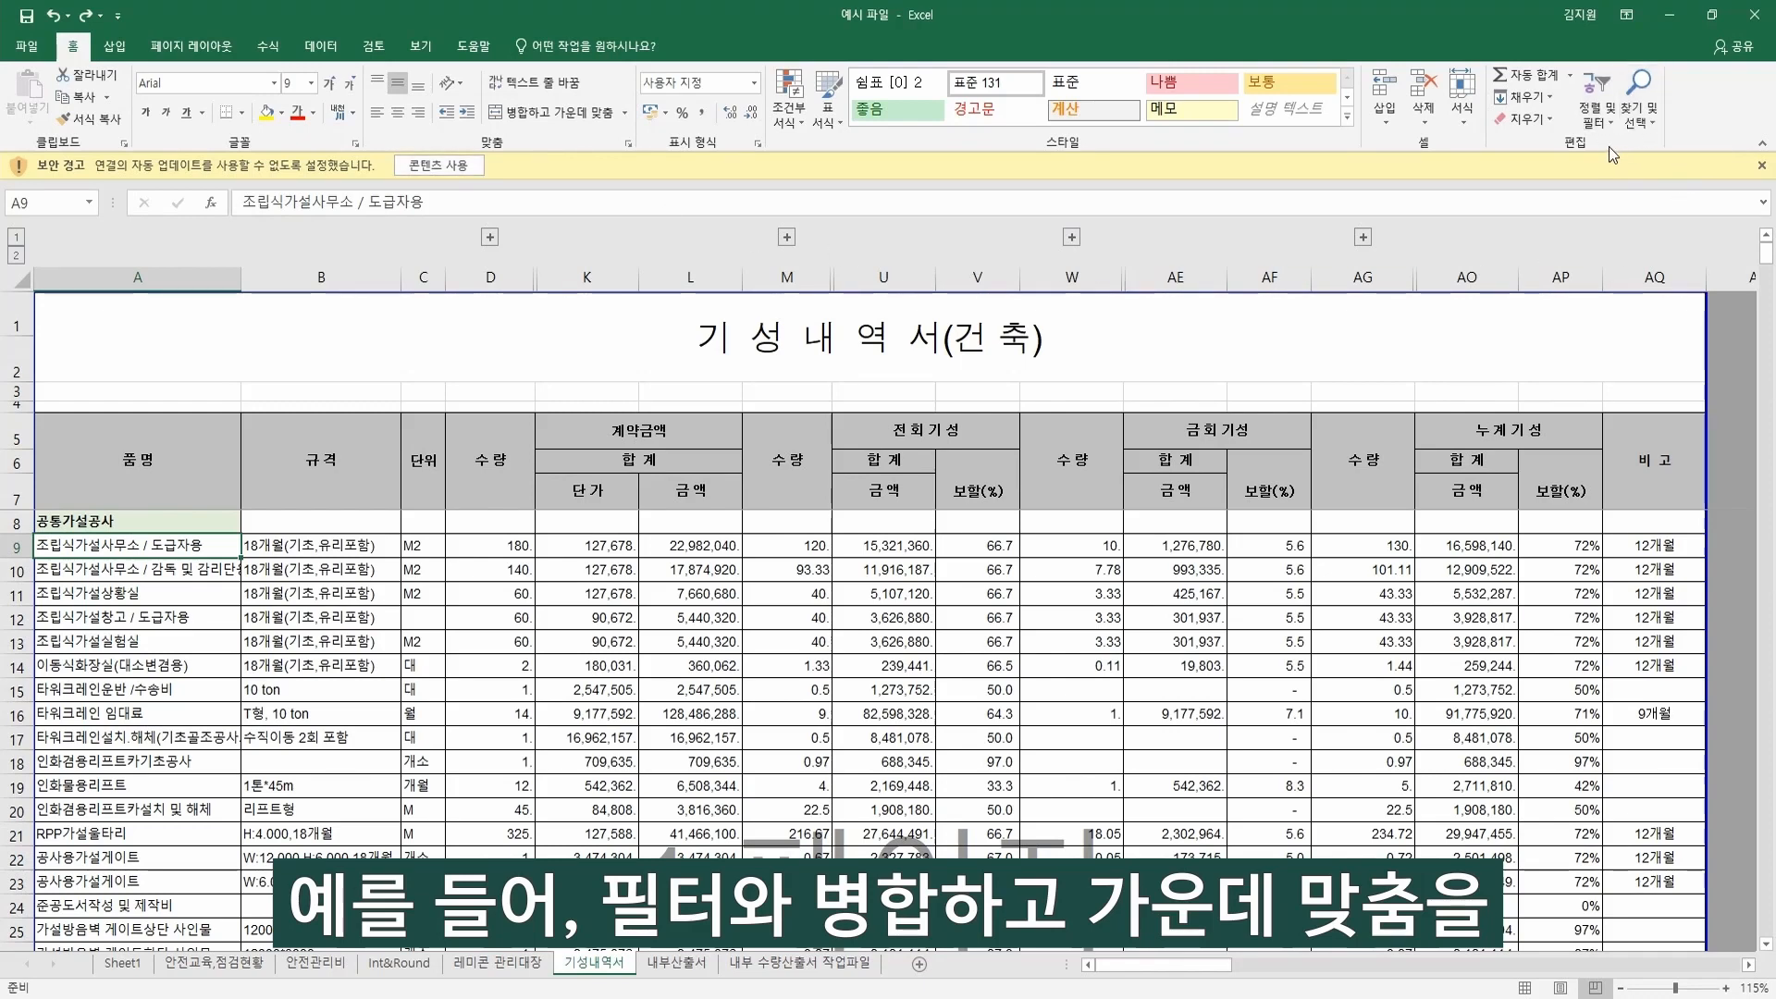
left_click(1594, 119)
left_click(1595, 118)
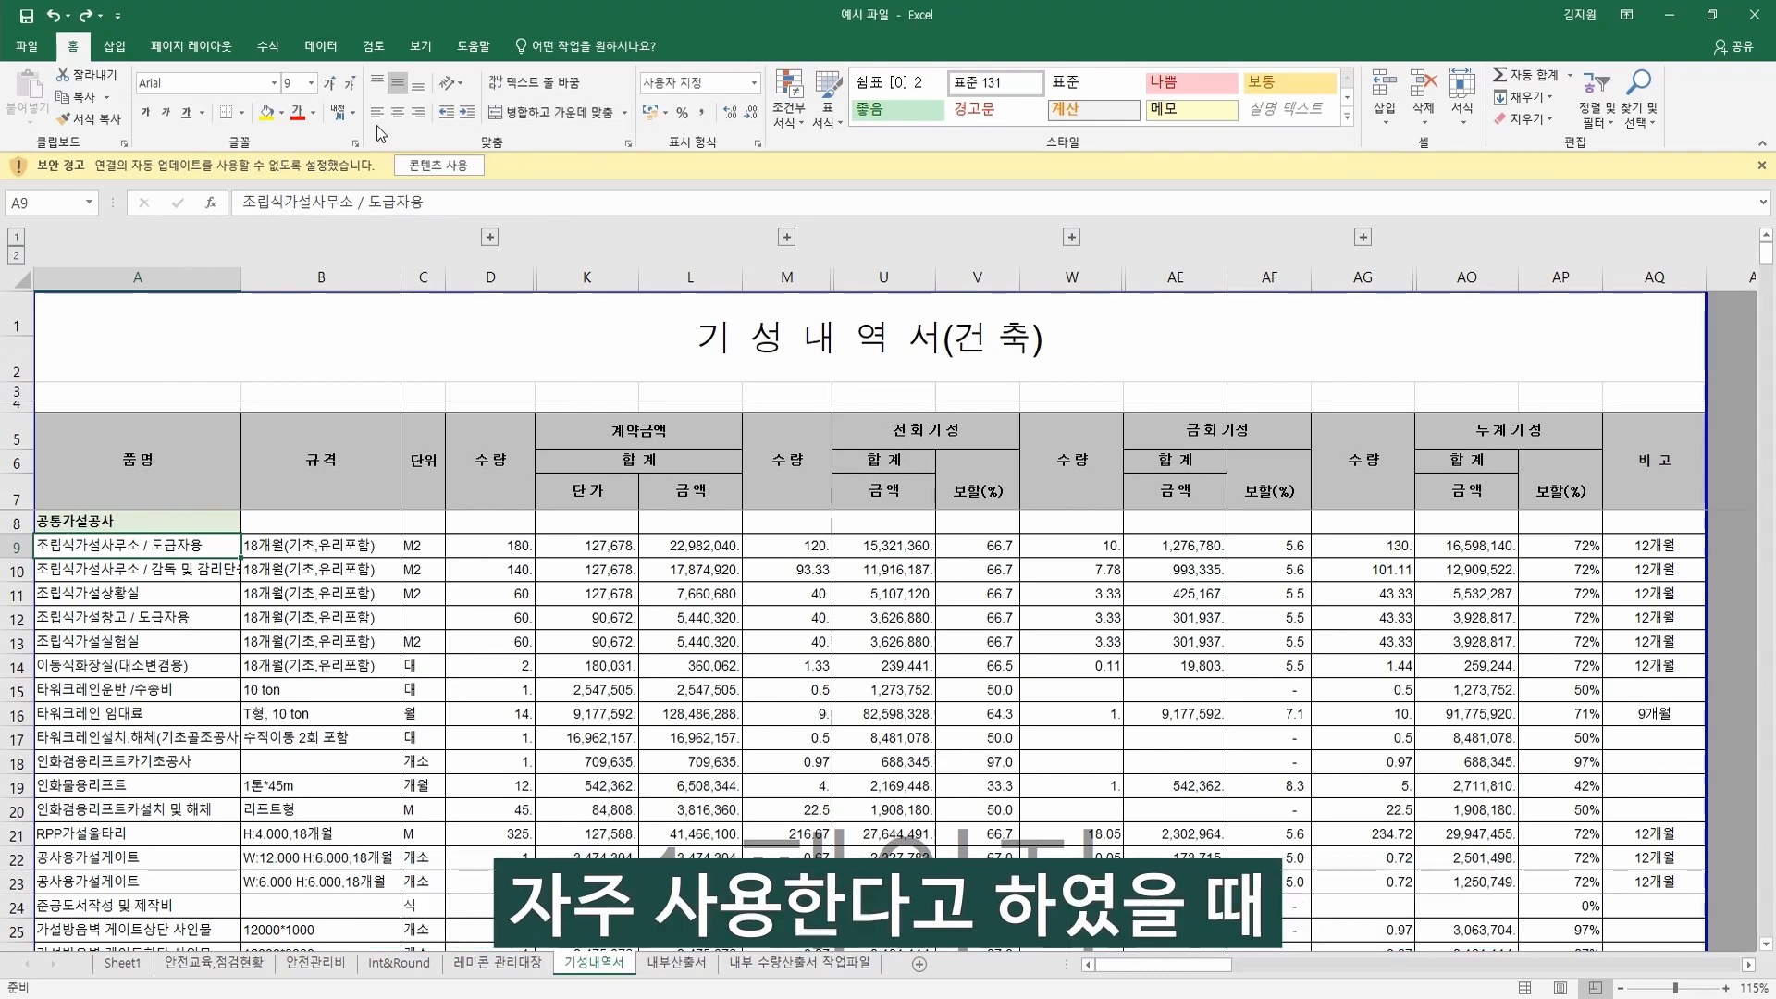
Open the Quick Access Toolbar's additional commands and add 병합하고 가운데 맞춤 (Merge & Center) to the toolbar.
left_click(118, 16)
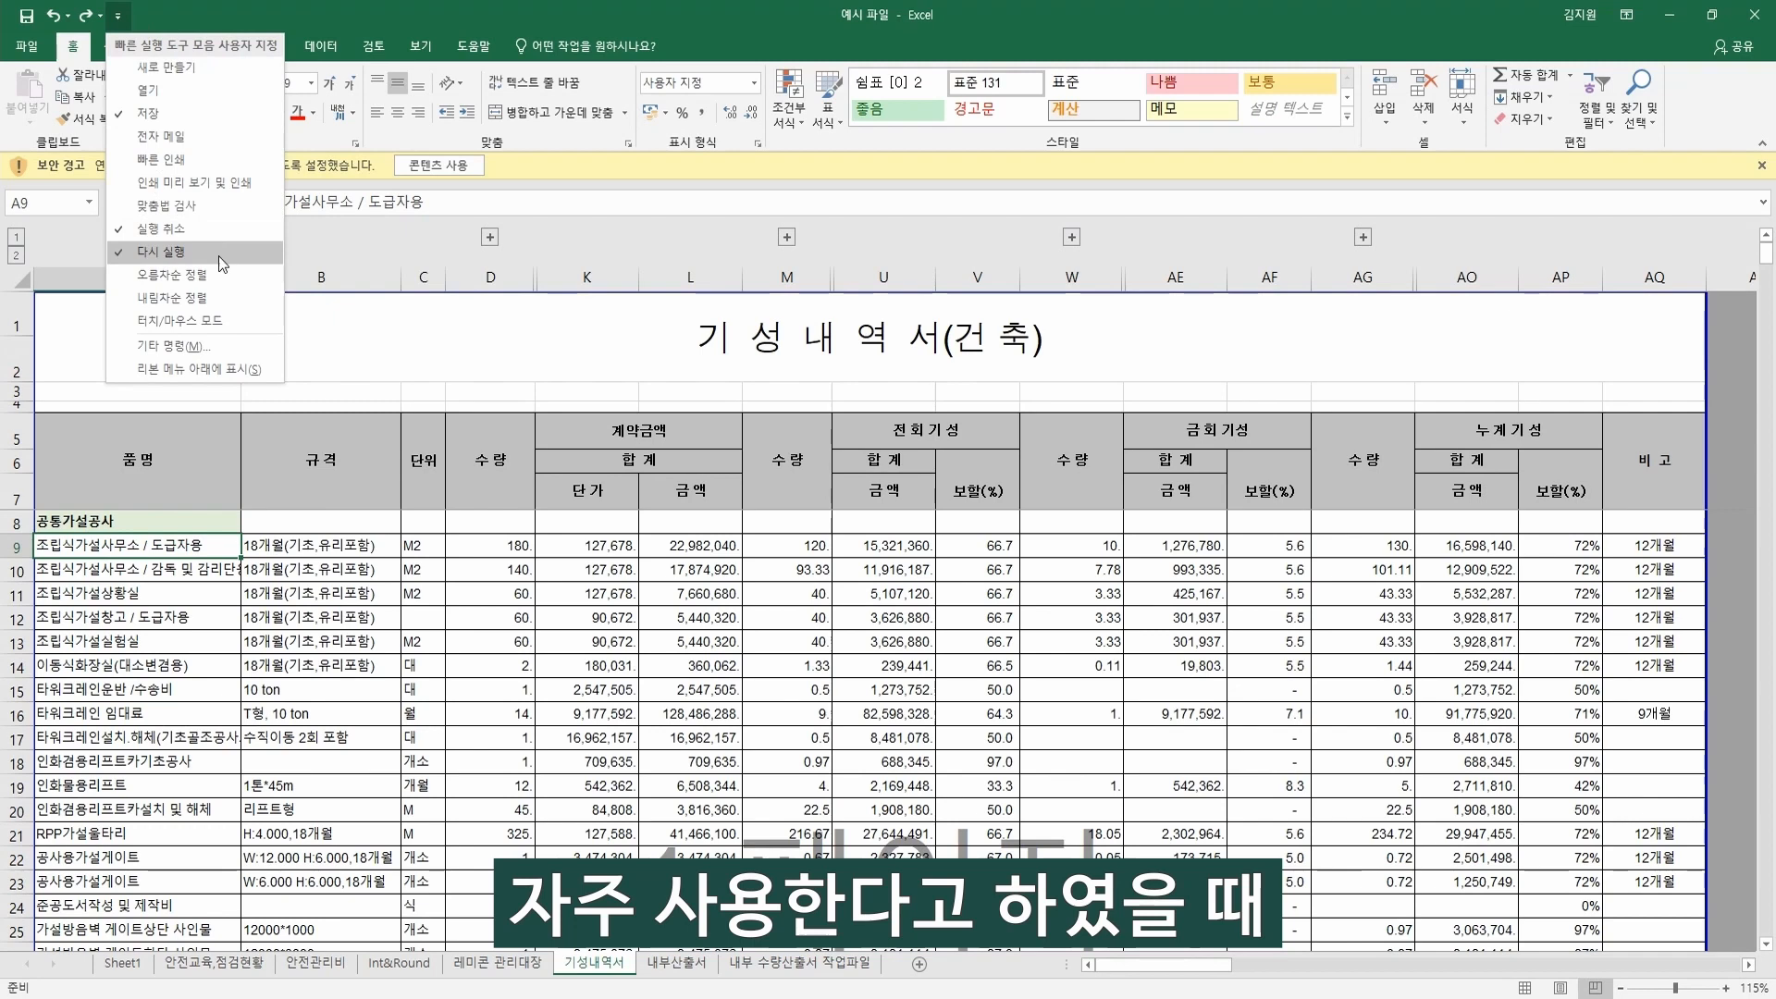
left_click(196, 346)
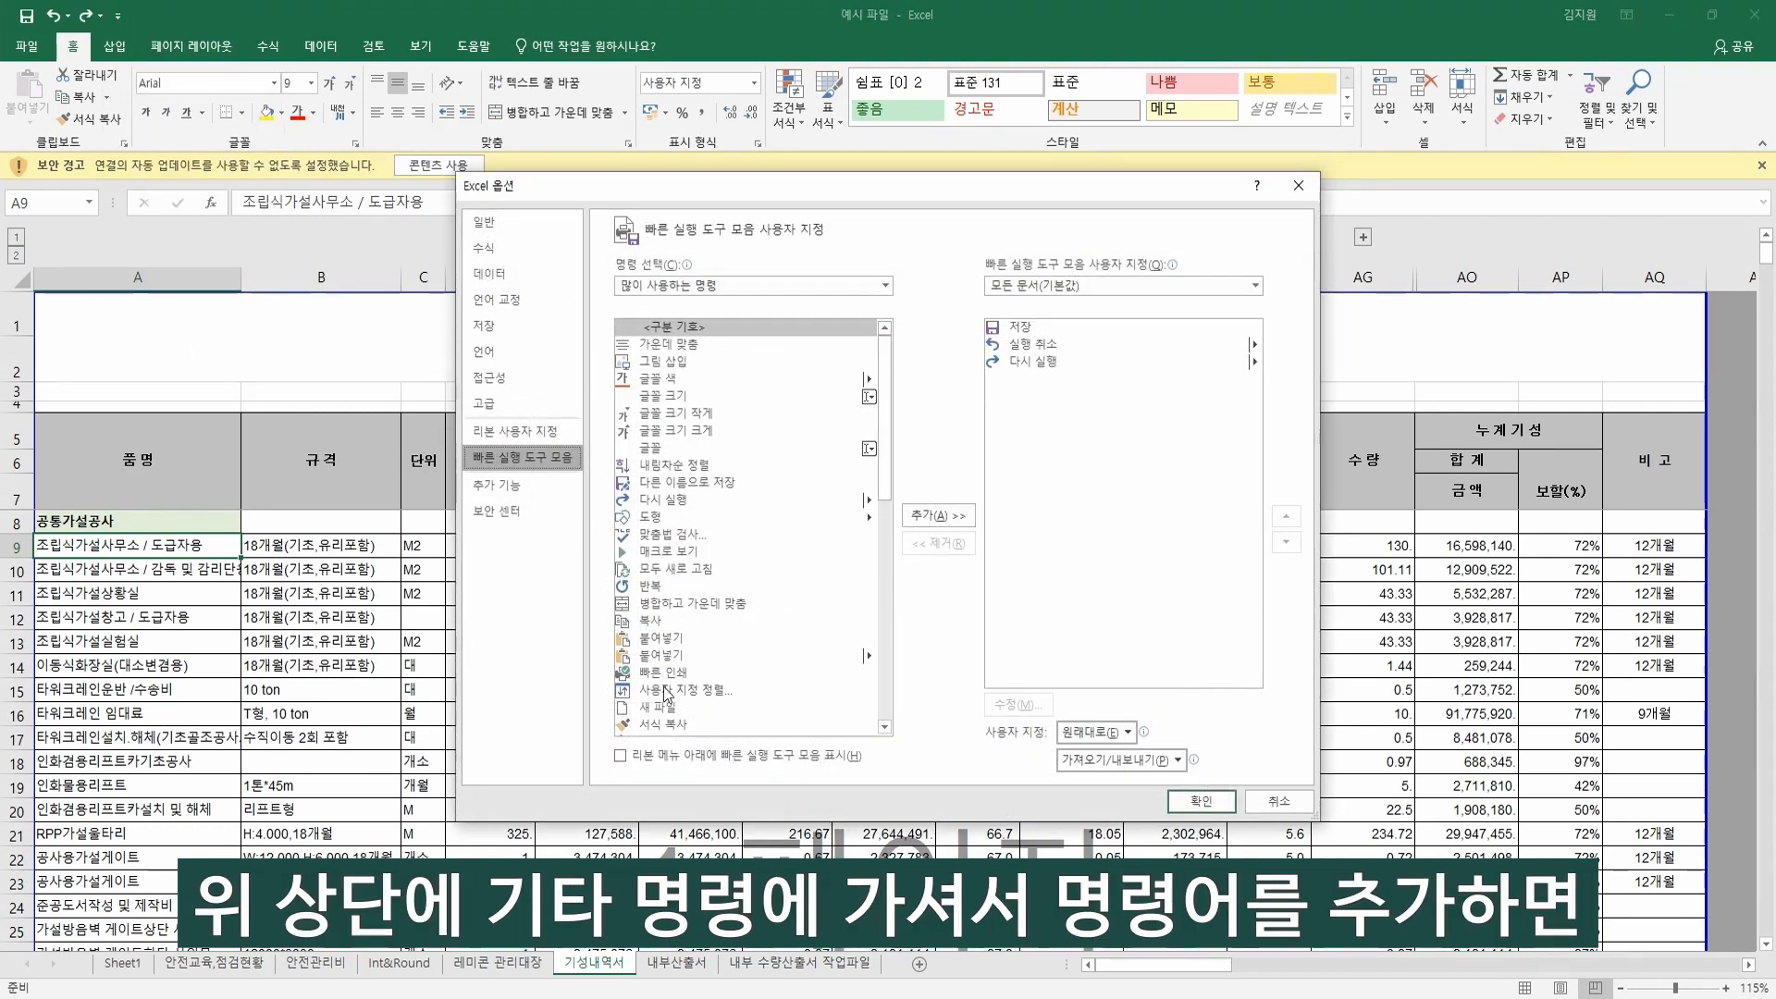
left_click(727, 604)
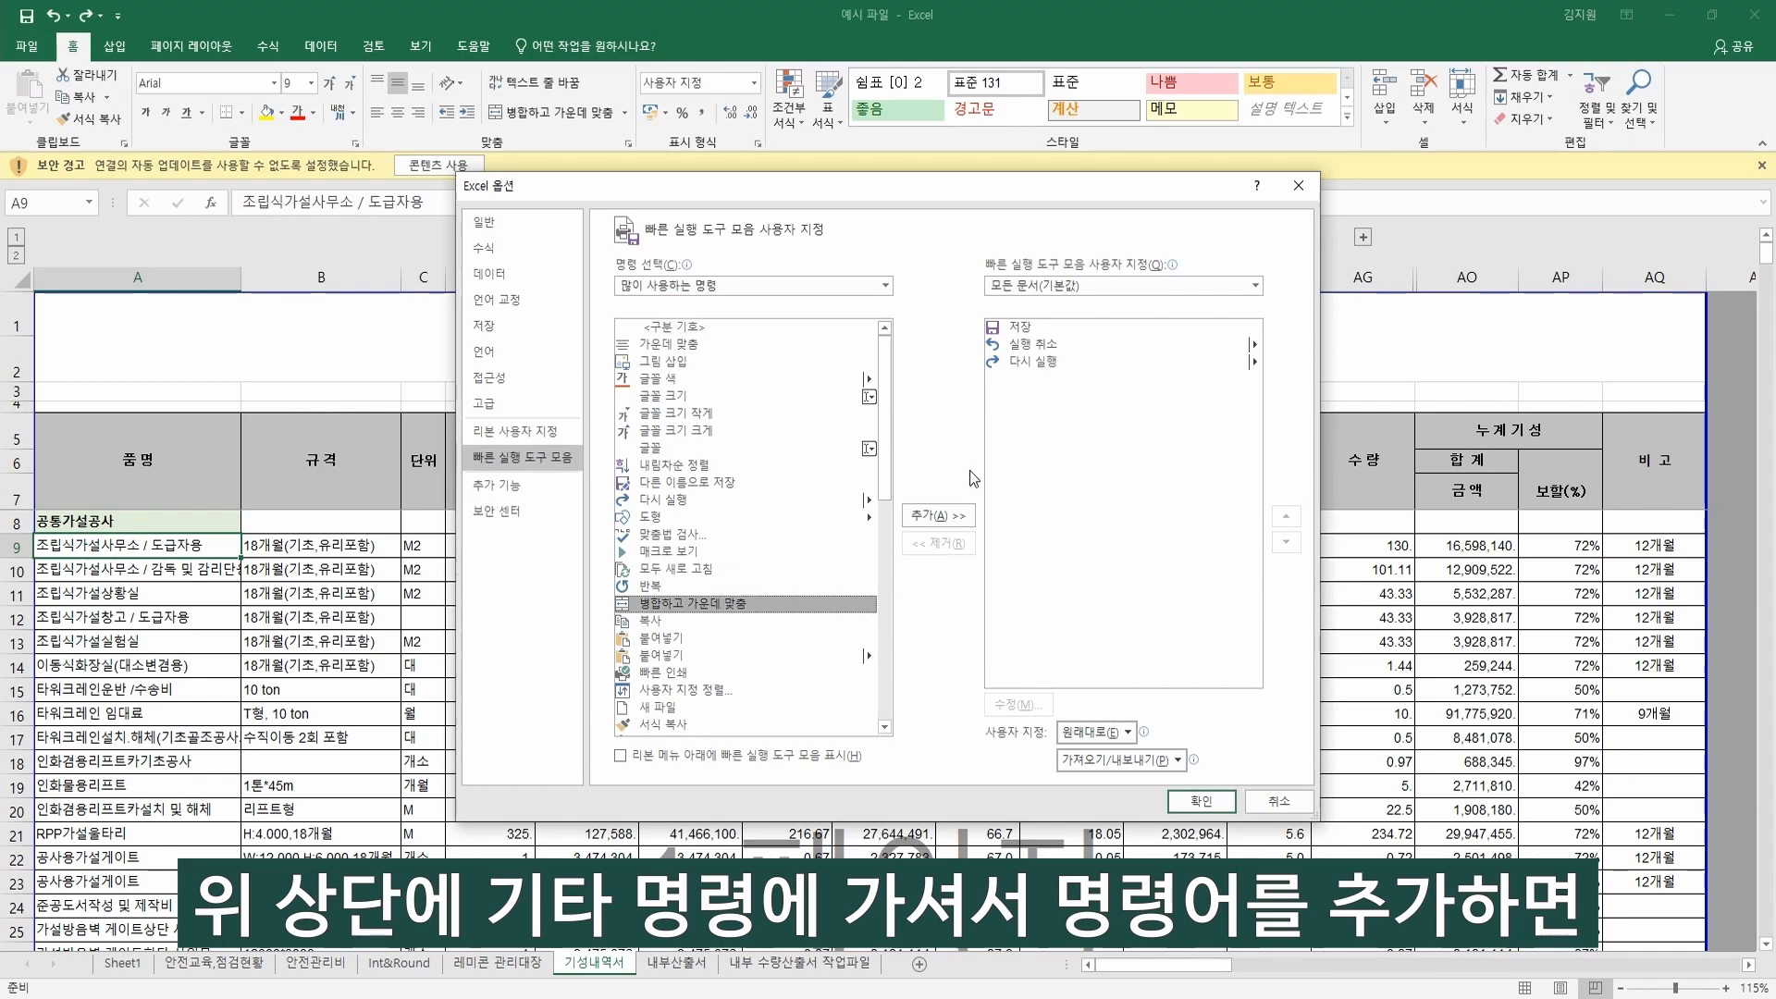
left_click(923, 519)
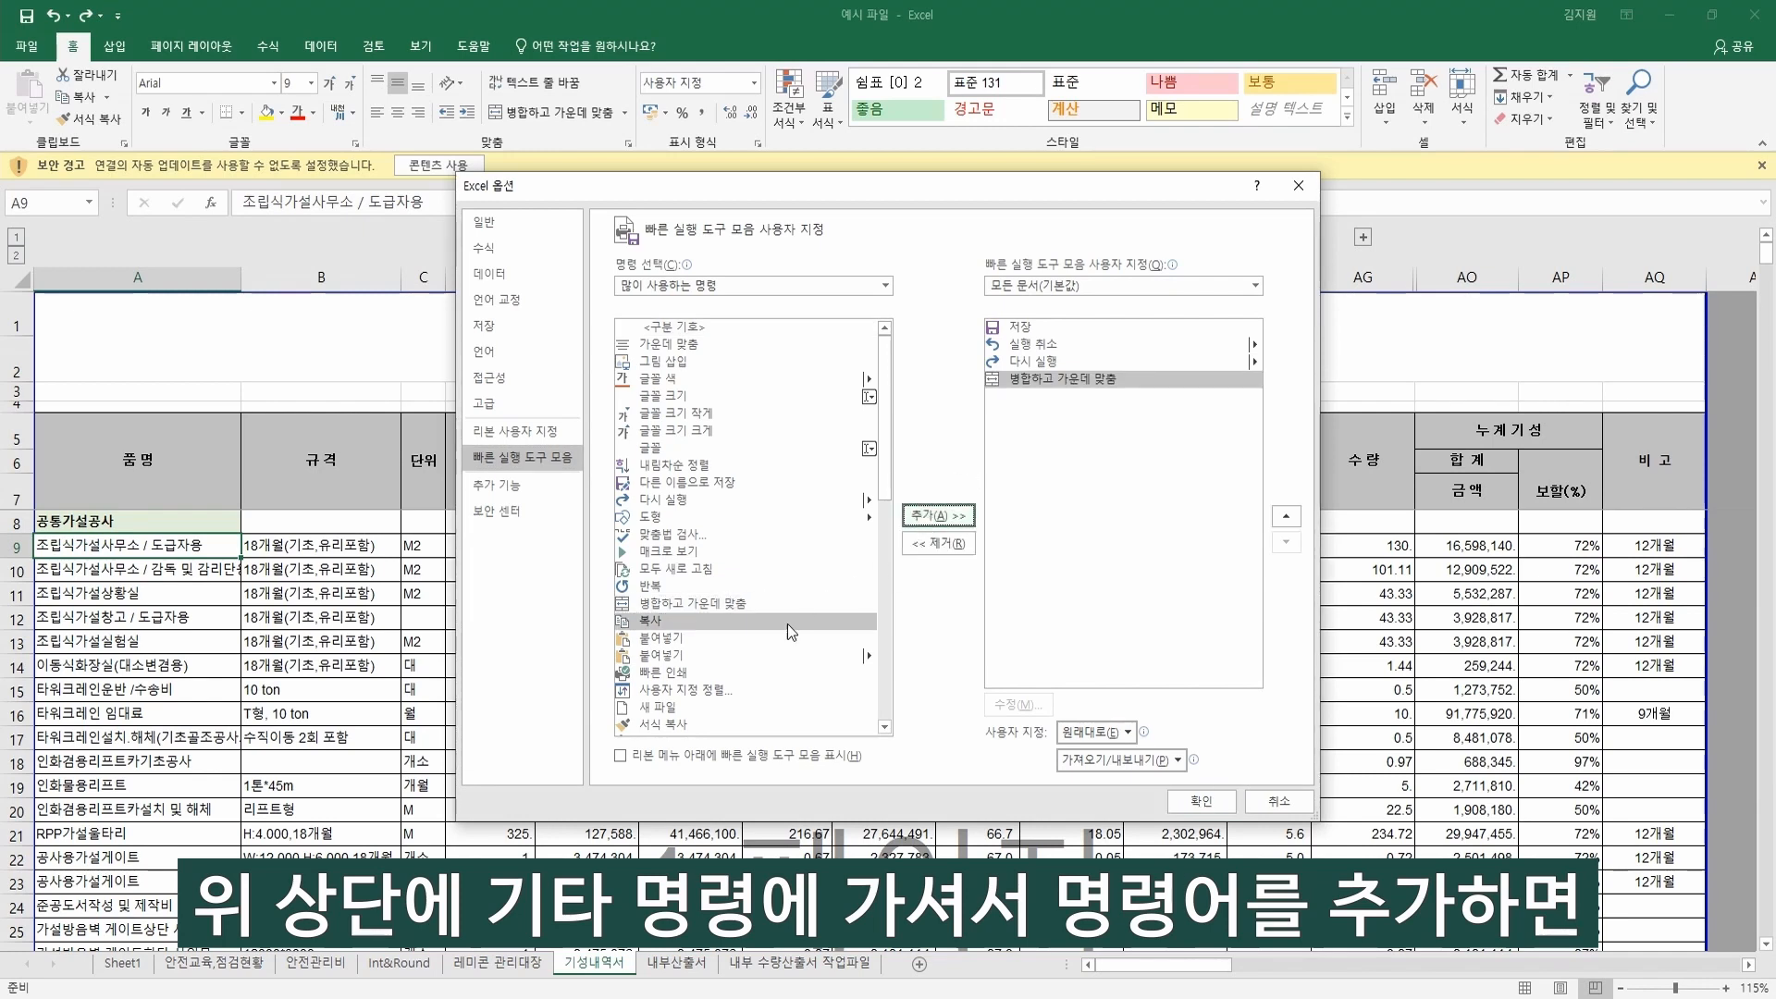
Add the 필터 추가 또는 제거 (filter) command to the Quick Access Toolbar and confirm the customization.
scroll(782, 634, "down", 1)
scroll(775, 642, "down", 1)
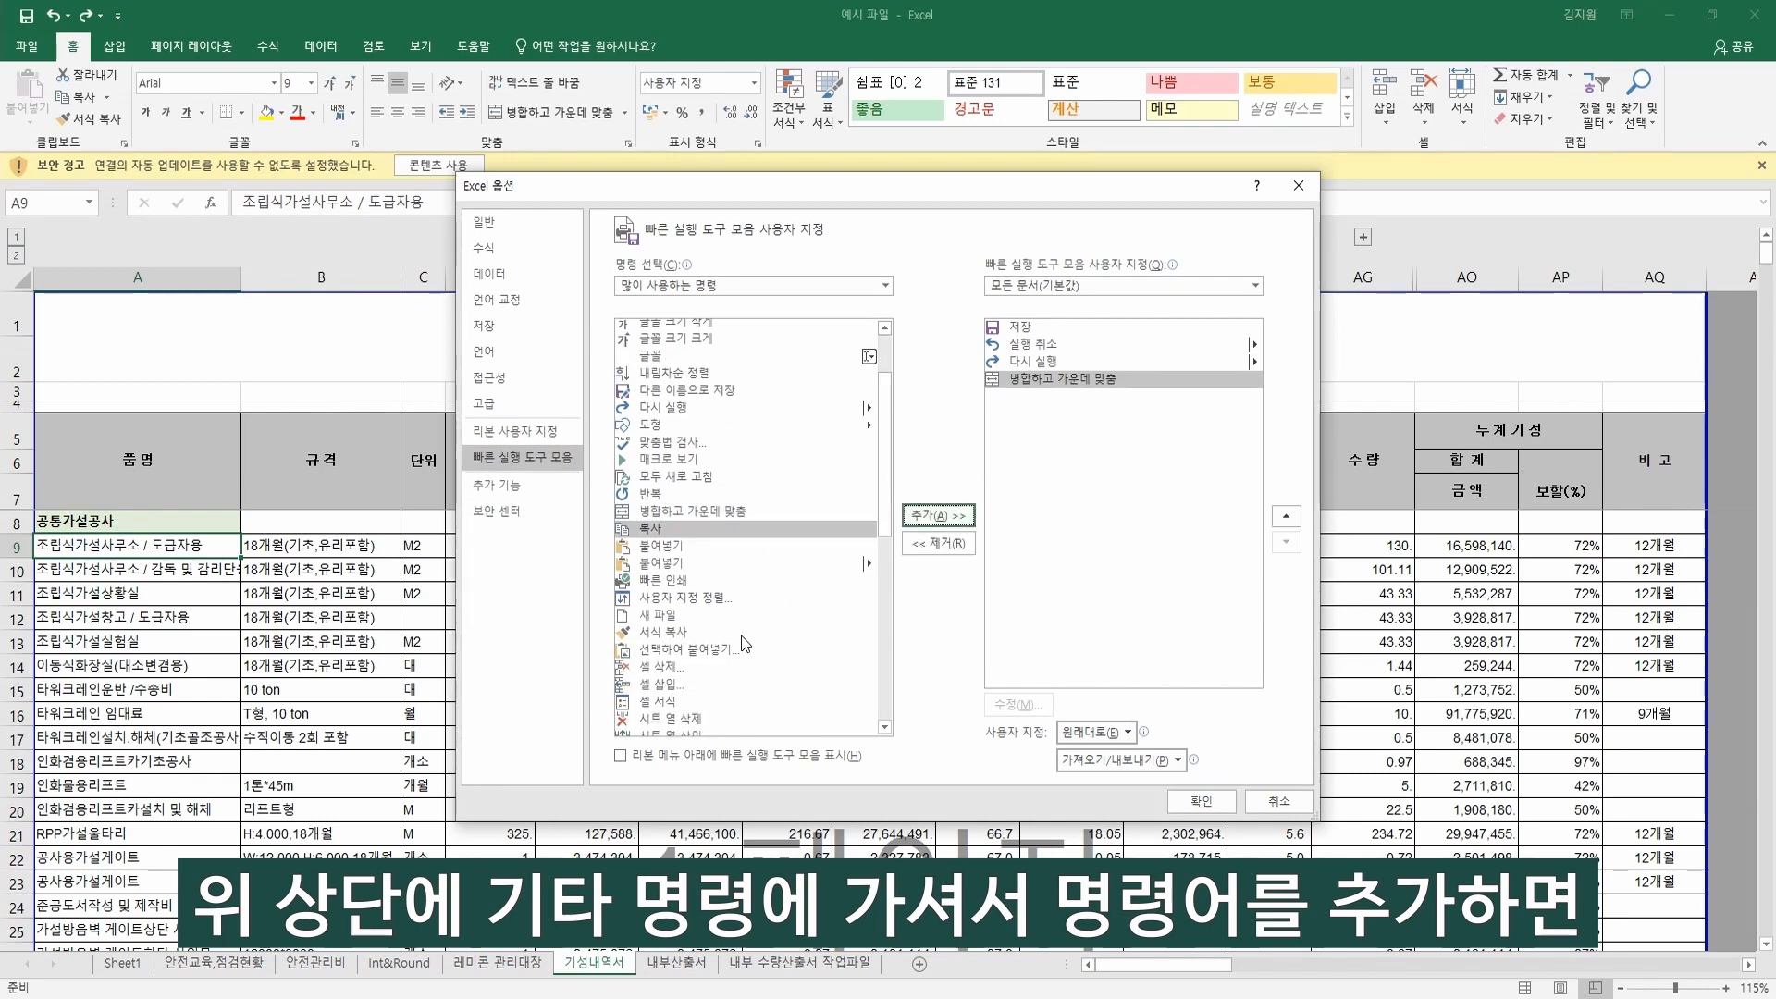
scroll(740, 647, "down", 4)
scroll(745, 635, "down", 5)
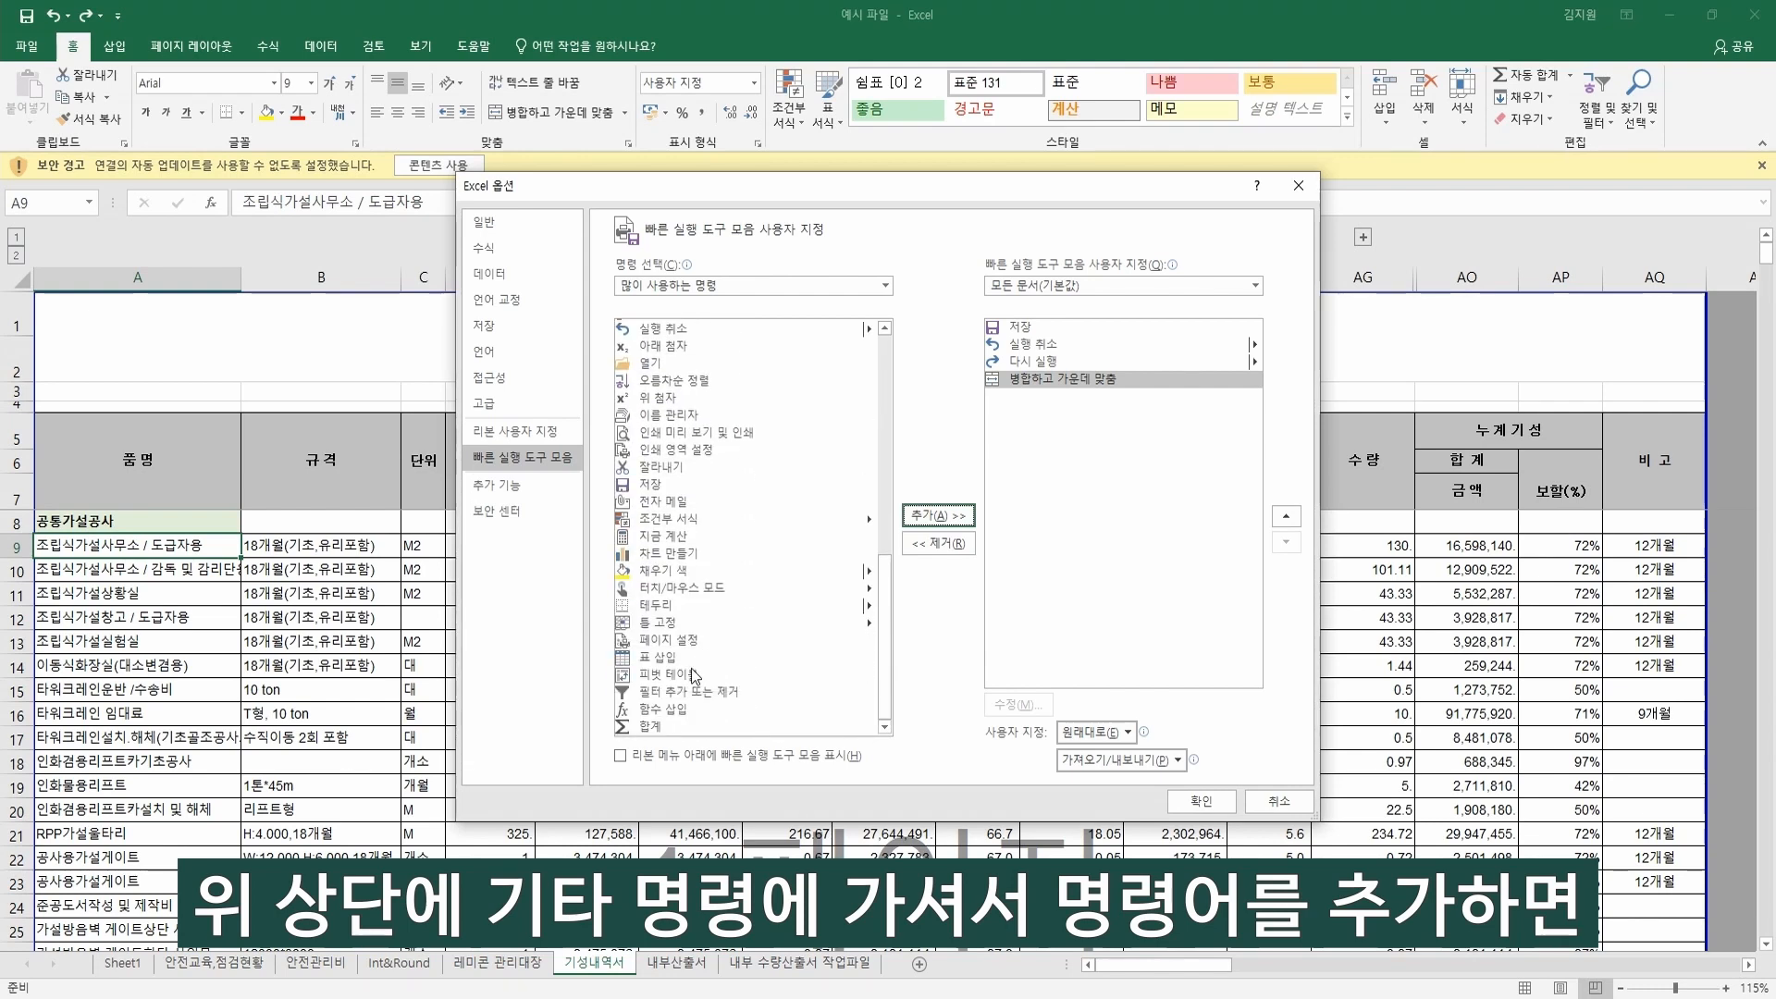
left_click(700, 701)
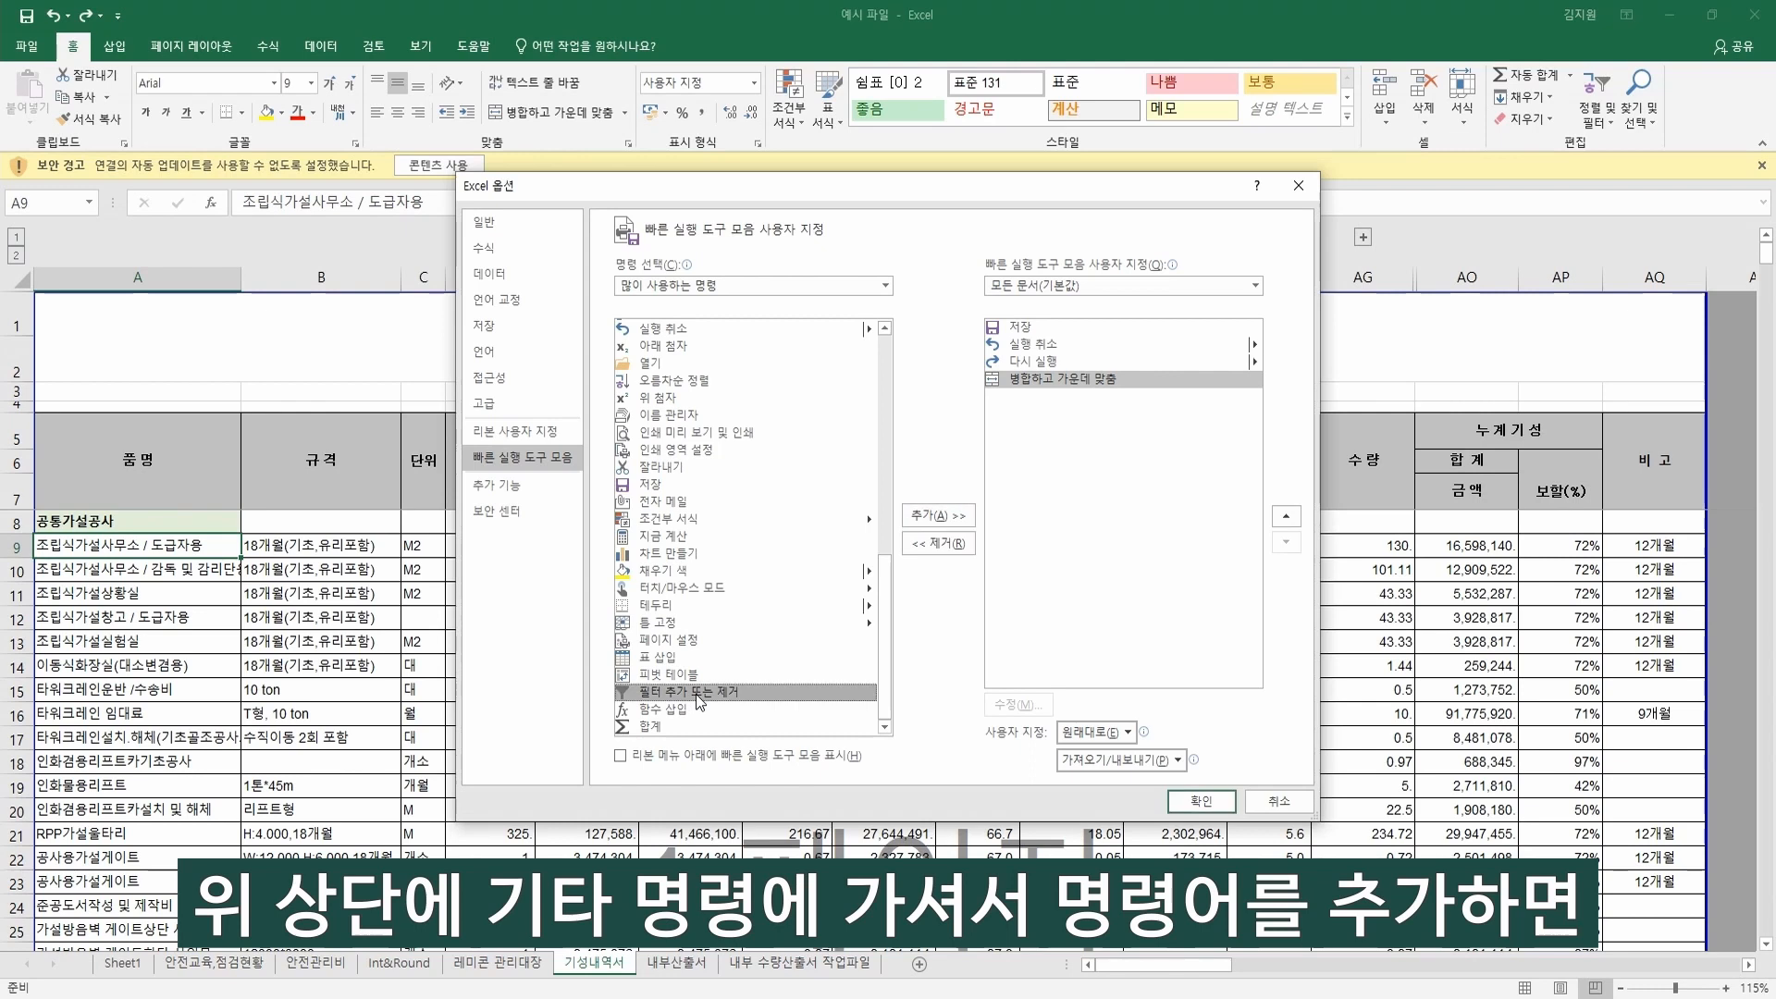
left_click(953, 516)
left_click(1200, 801)
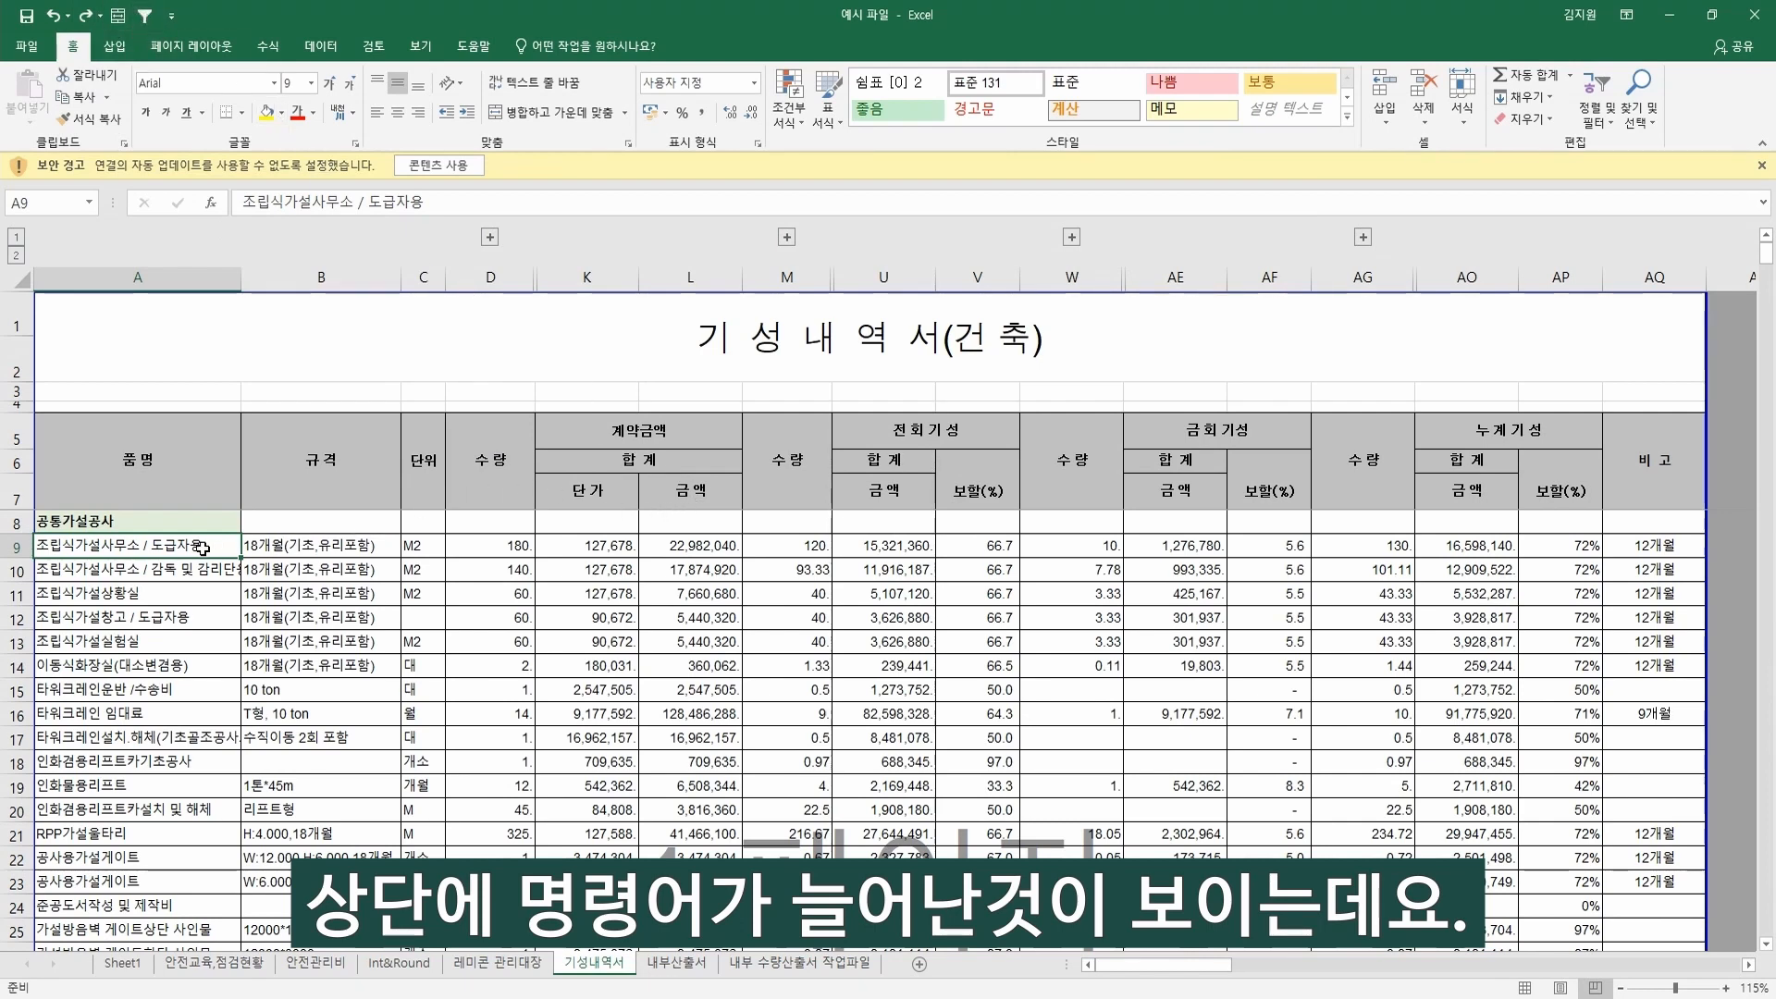
Merge and center the empty cells D3:L3 above the table header using the command's Quick Access Toolbar shortcut.
left_click(515, 388)
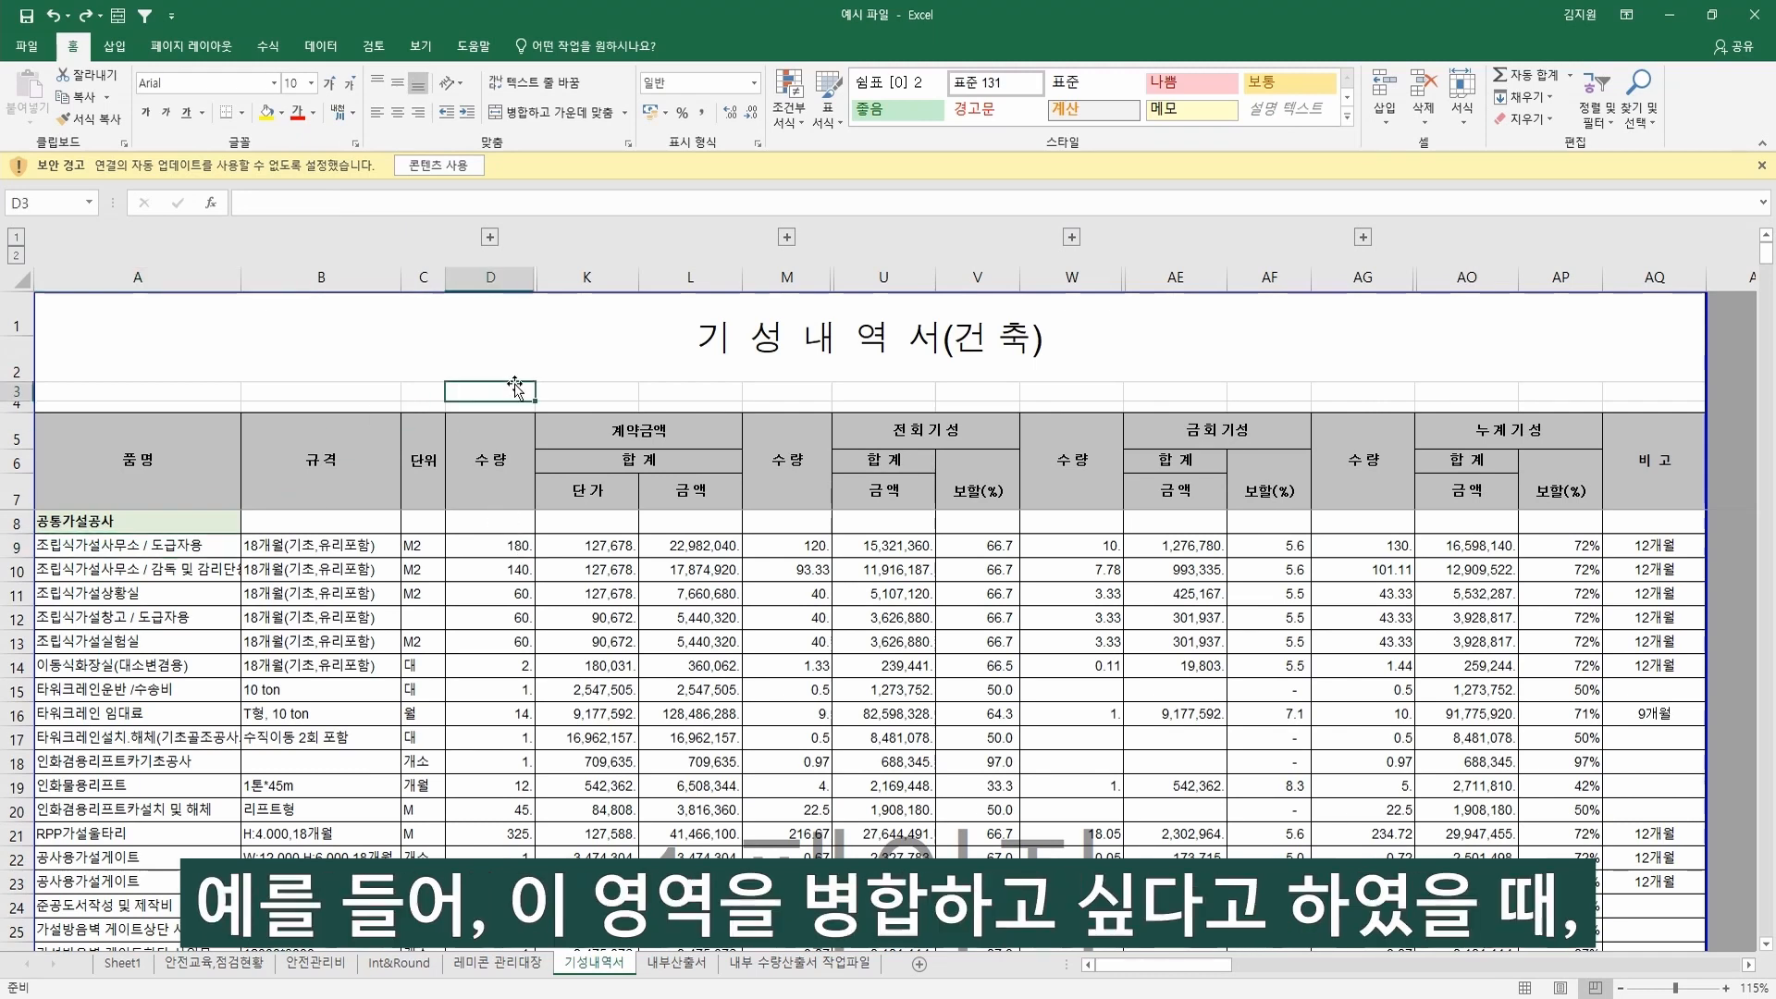
left_click(659, 389, "shift")
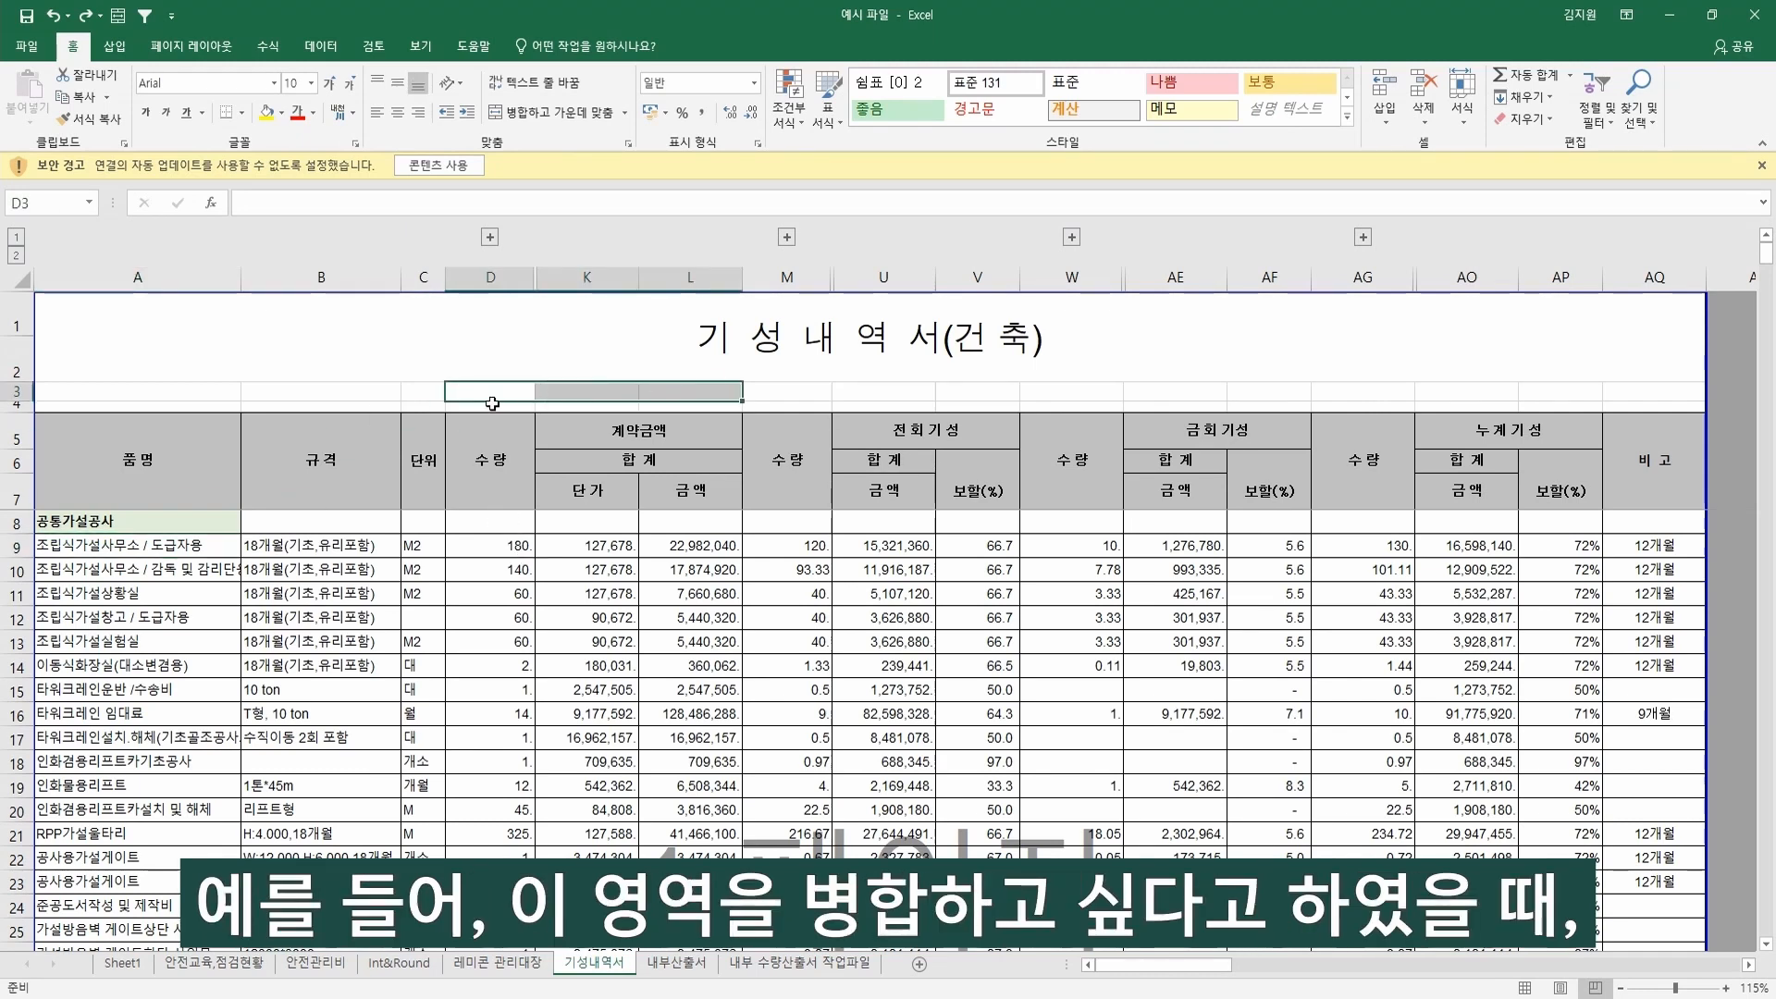
key("alt")
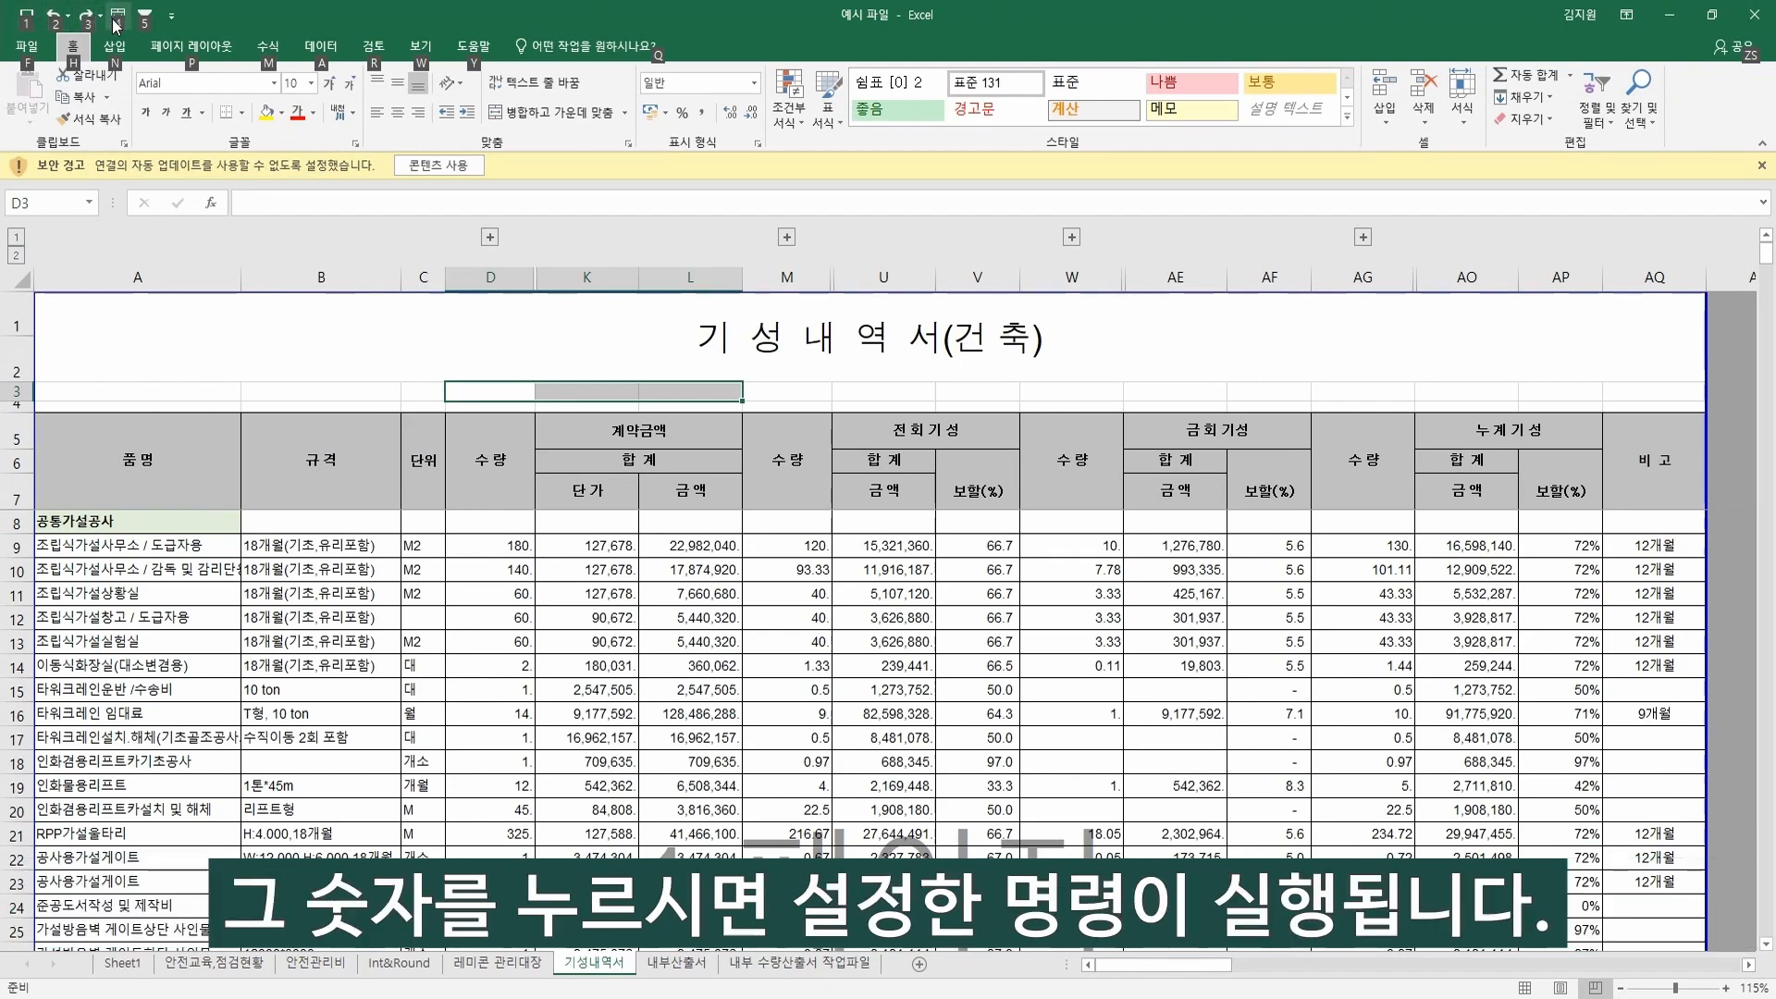
key("4")
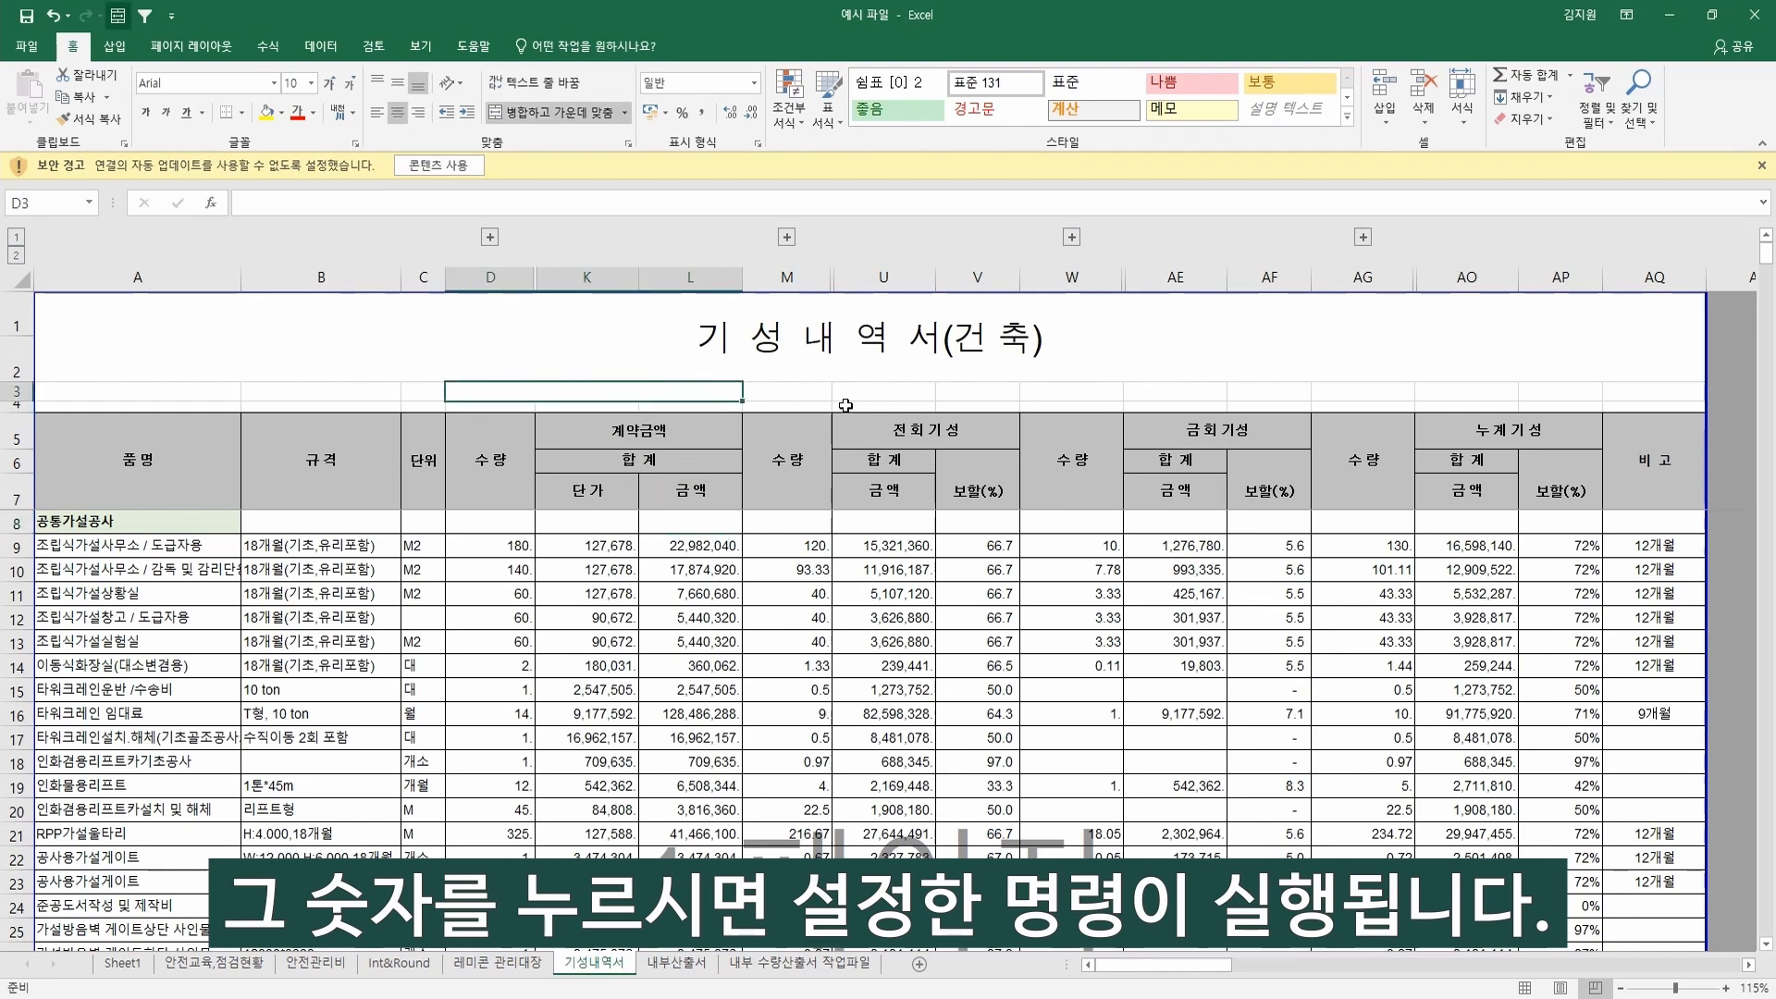
Insert a blank row above row 8 and turn on filters for the new row.
left_click(303, 495)
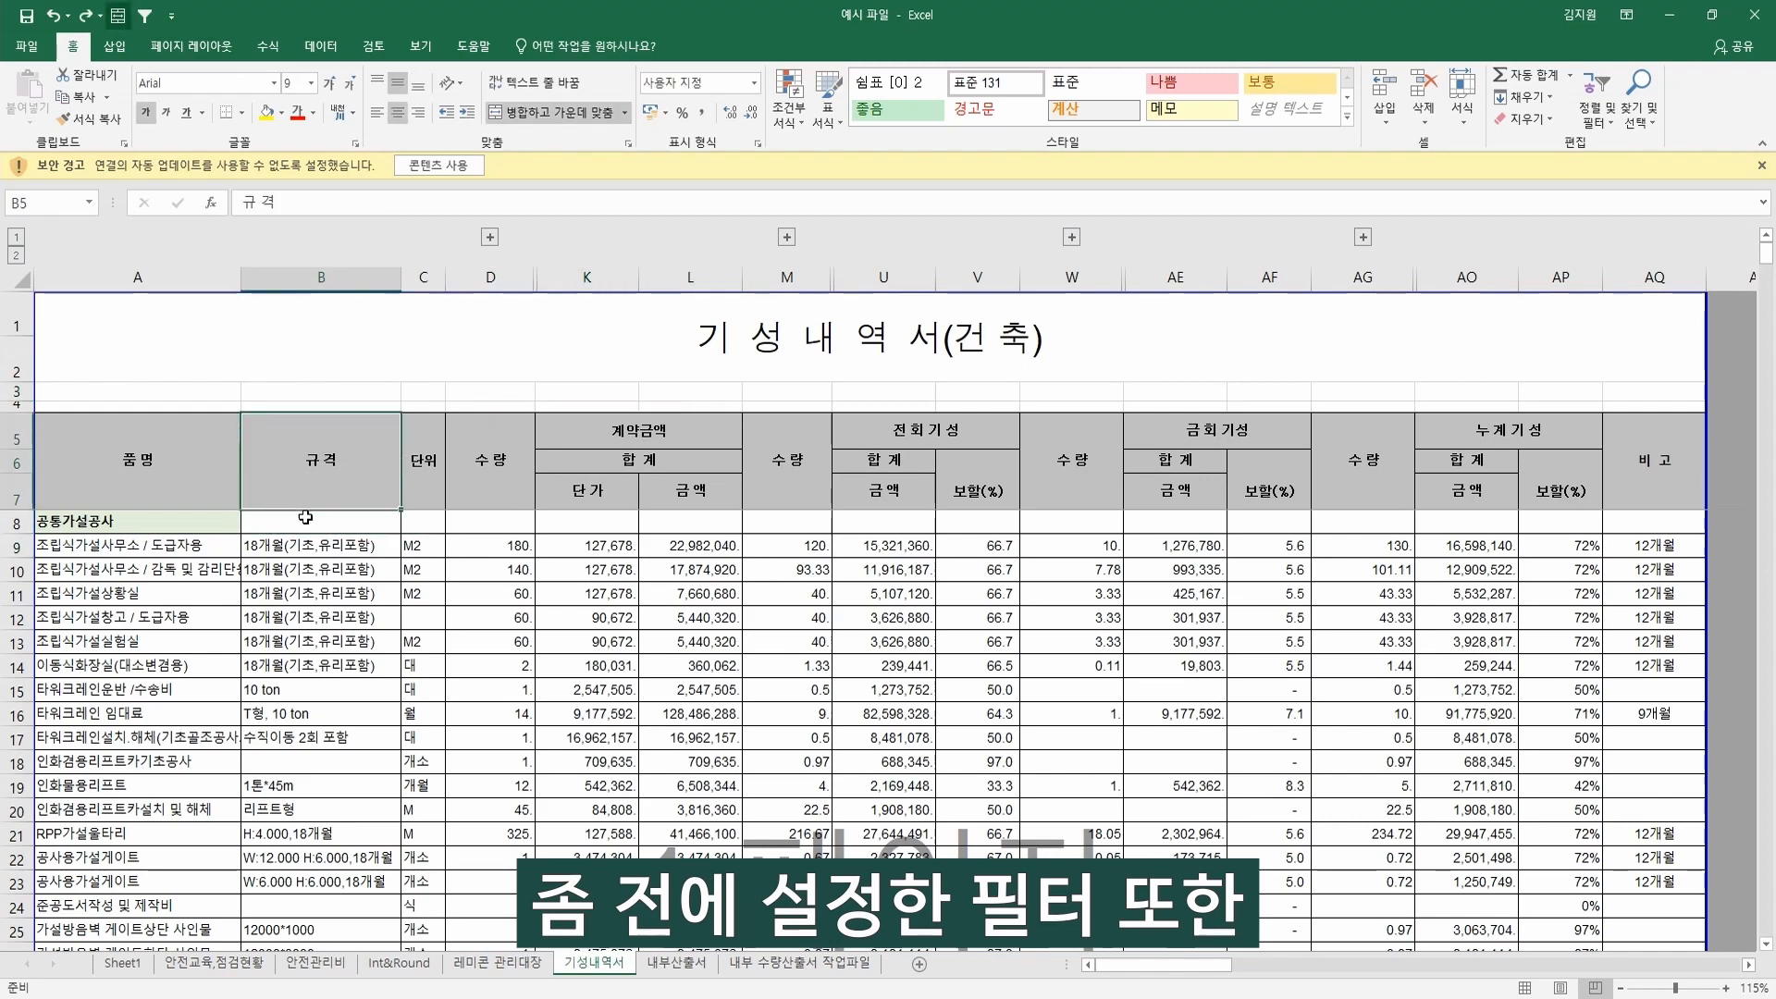
left_click(304, 516)
key("shift+space")
right_click(306, 518)
left_click(366, 652)
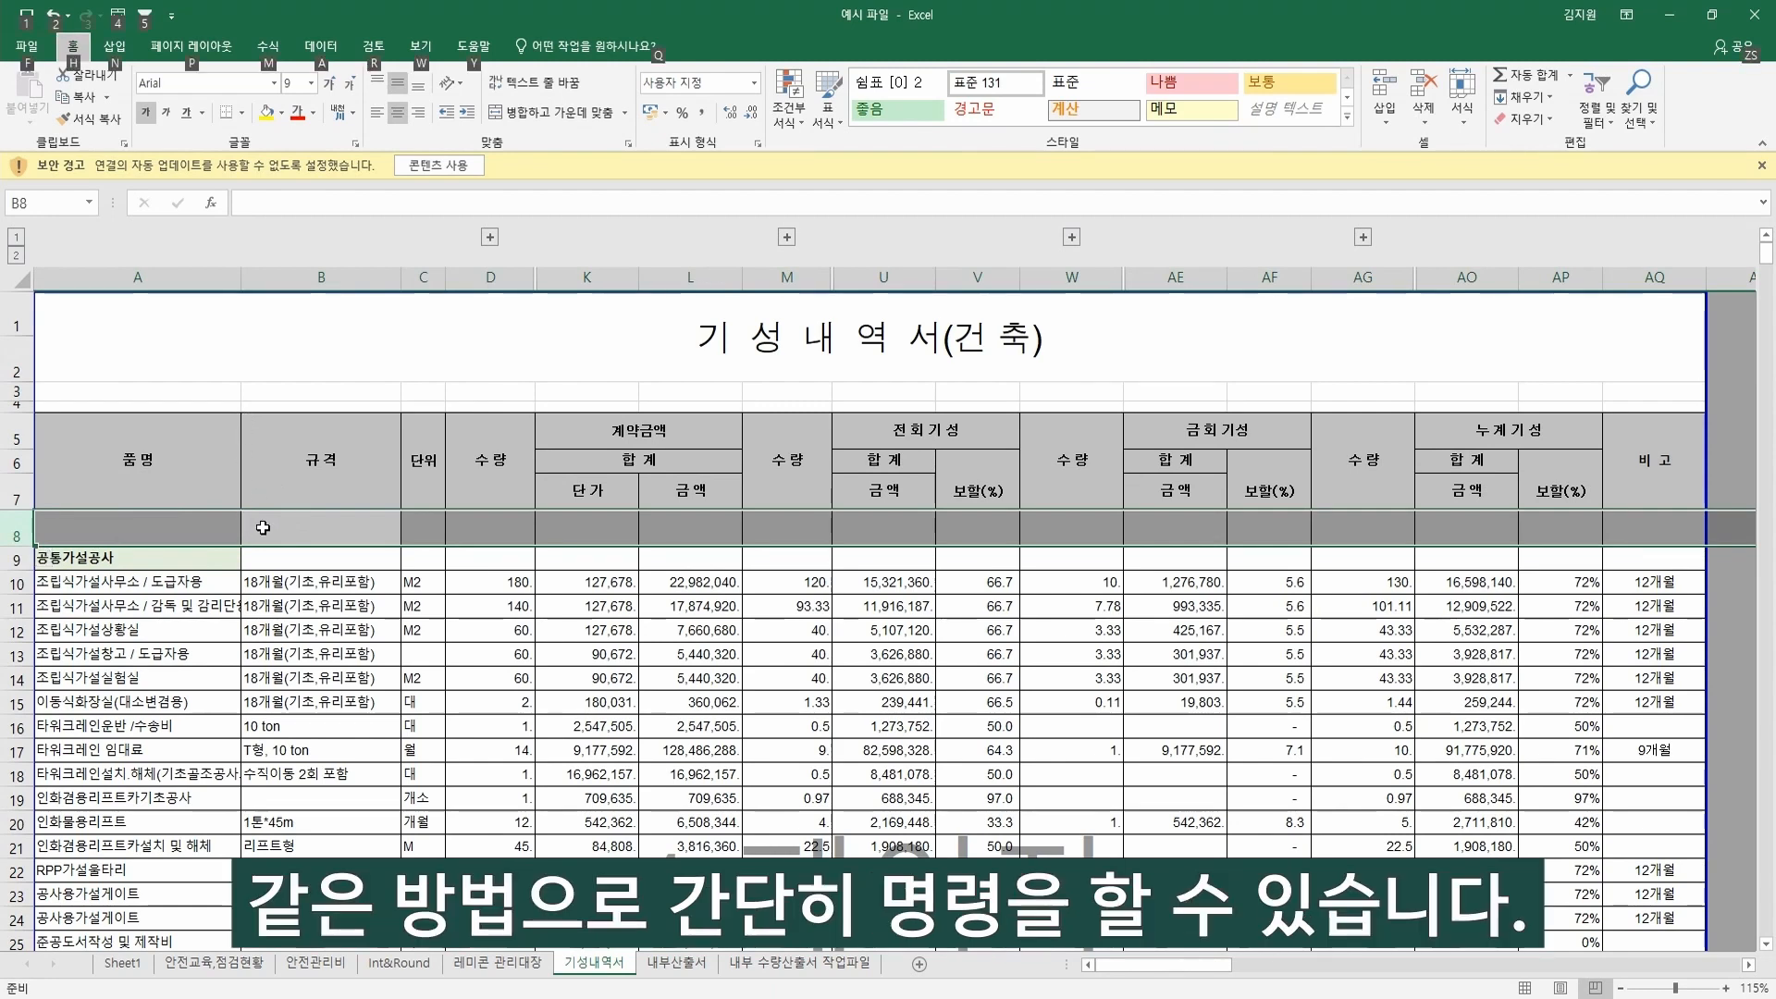
key("alt+5")
left_click(262, 643)
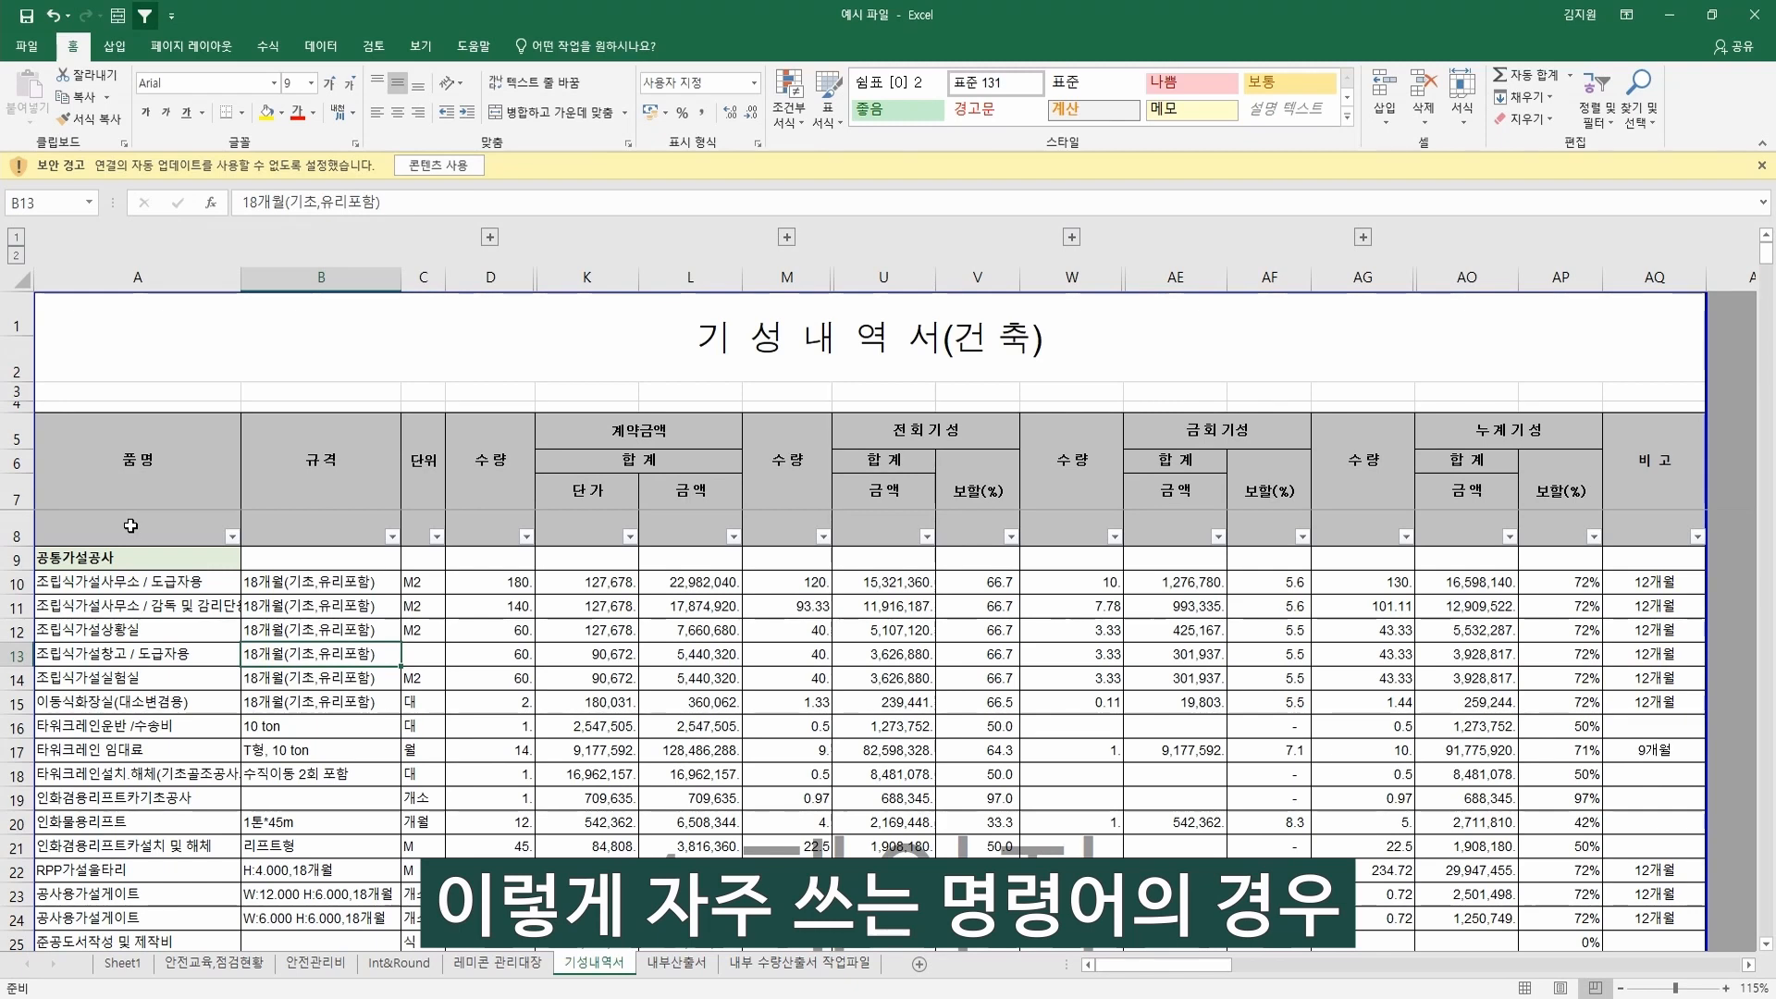
Open the additional commands for customizing the Quick Access Toolbar once more.
left_click(171, 15)
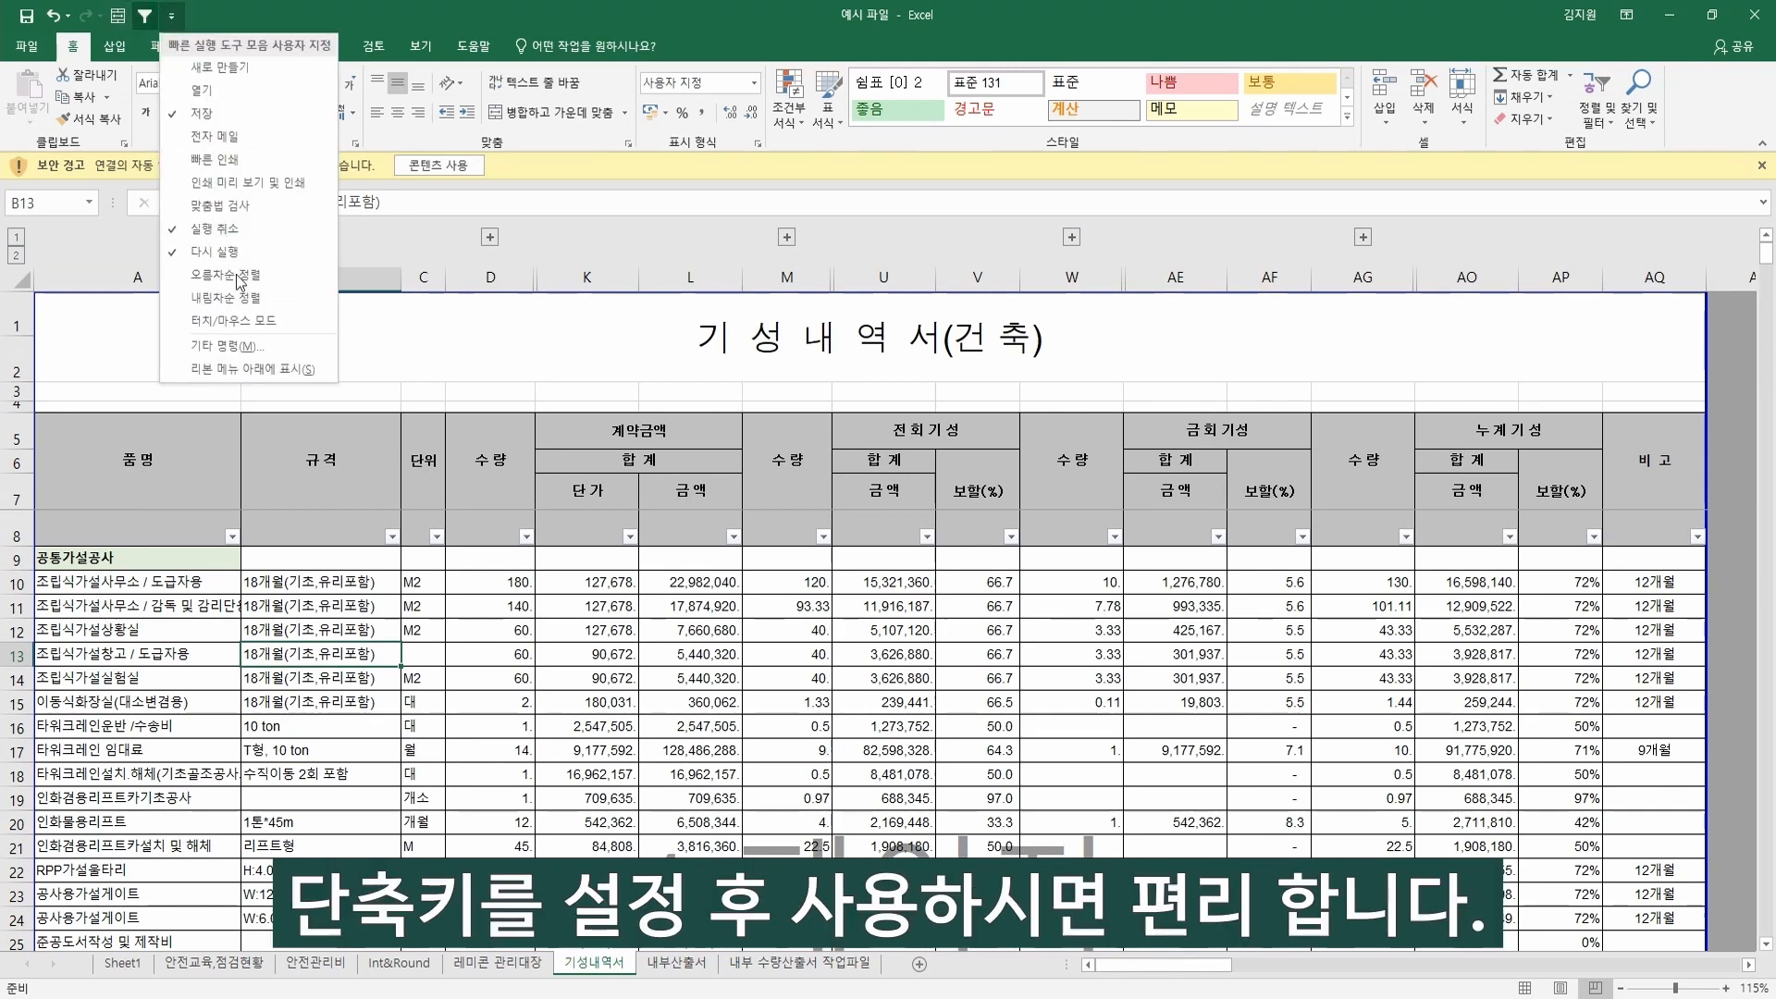
left_click(242, 346)
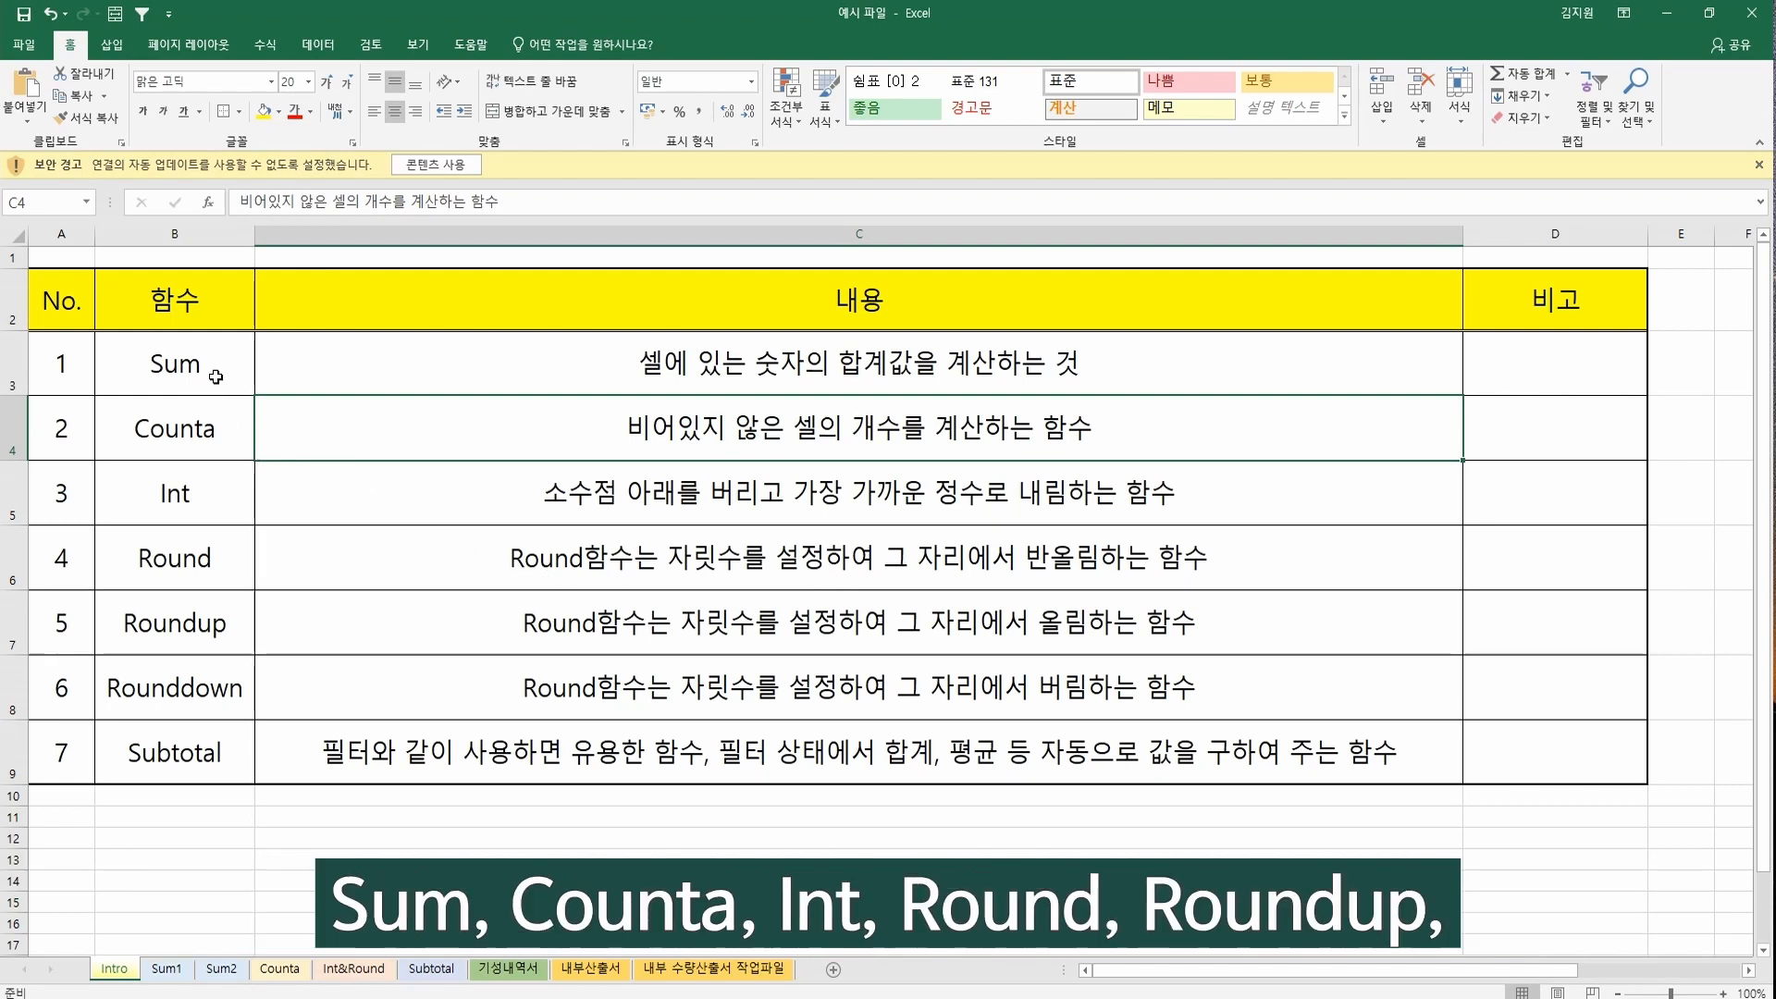
Review the function names in column B of the Intro sheet, from Sum through Subtotal, one by one.
left_click(220, 387)
left_click(229, 425)
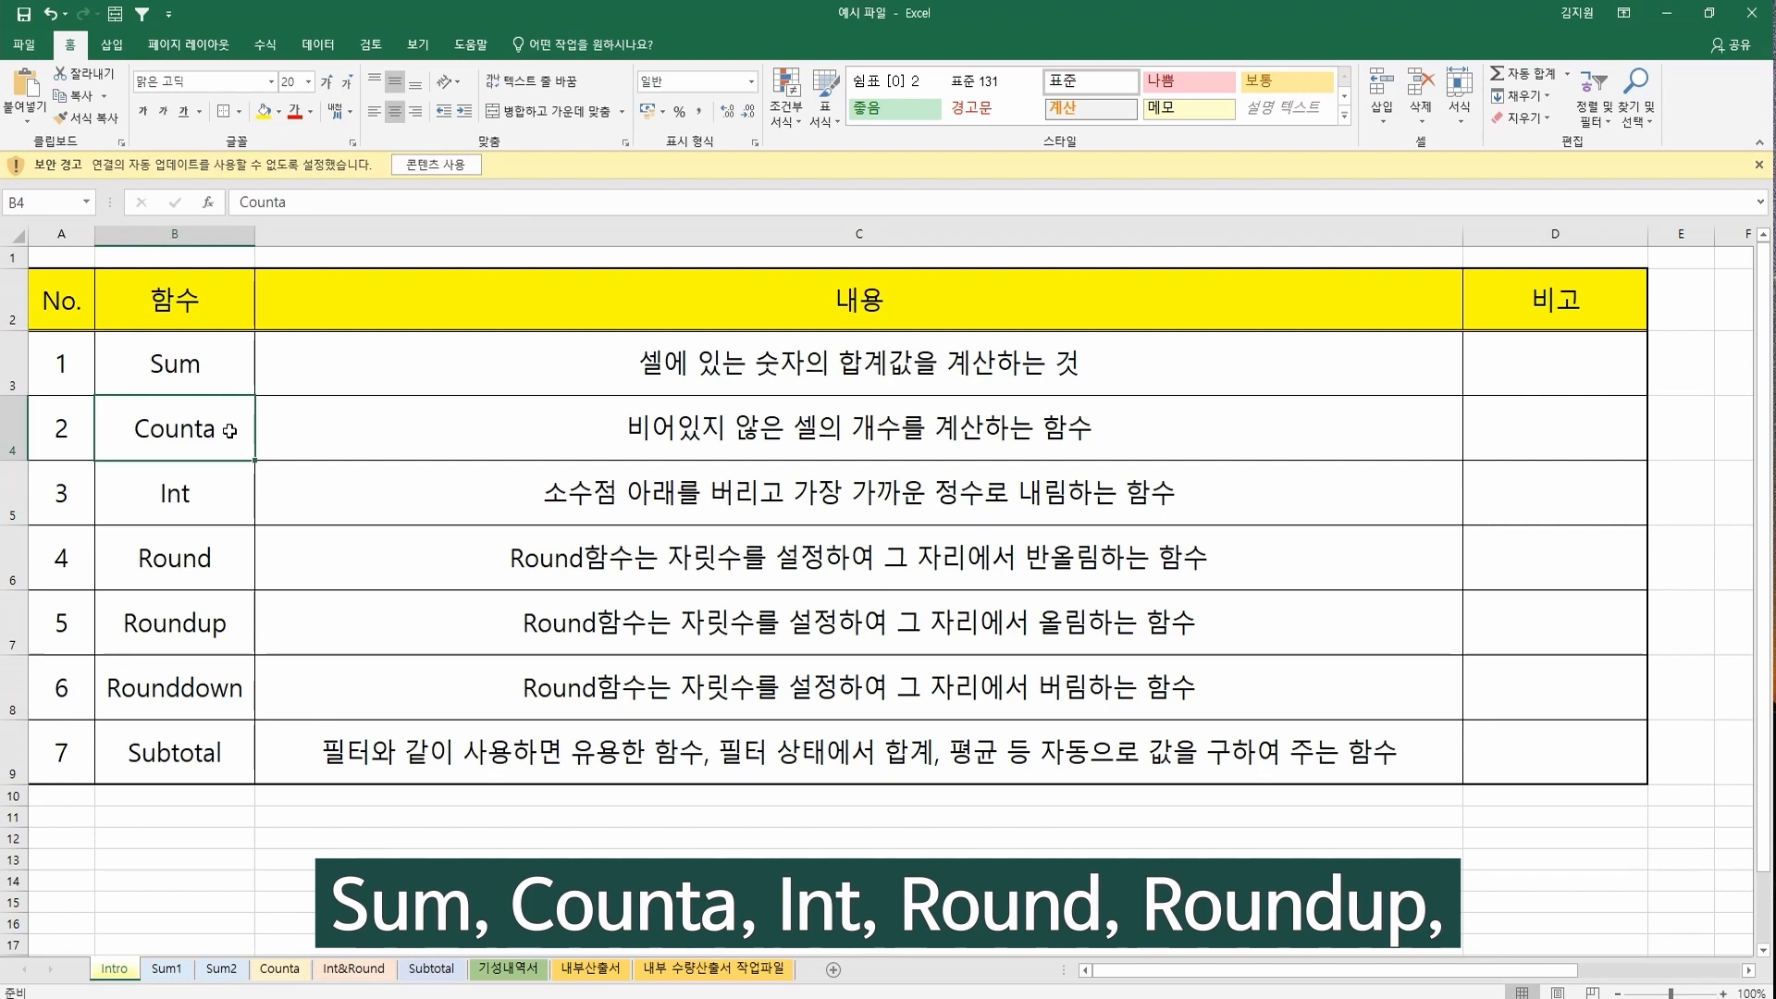
left_click(220, 497)
left_click(186, 552)
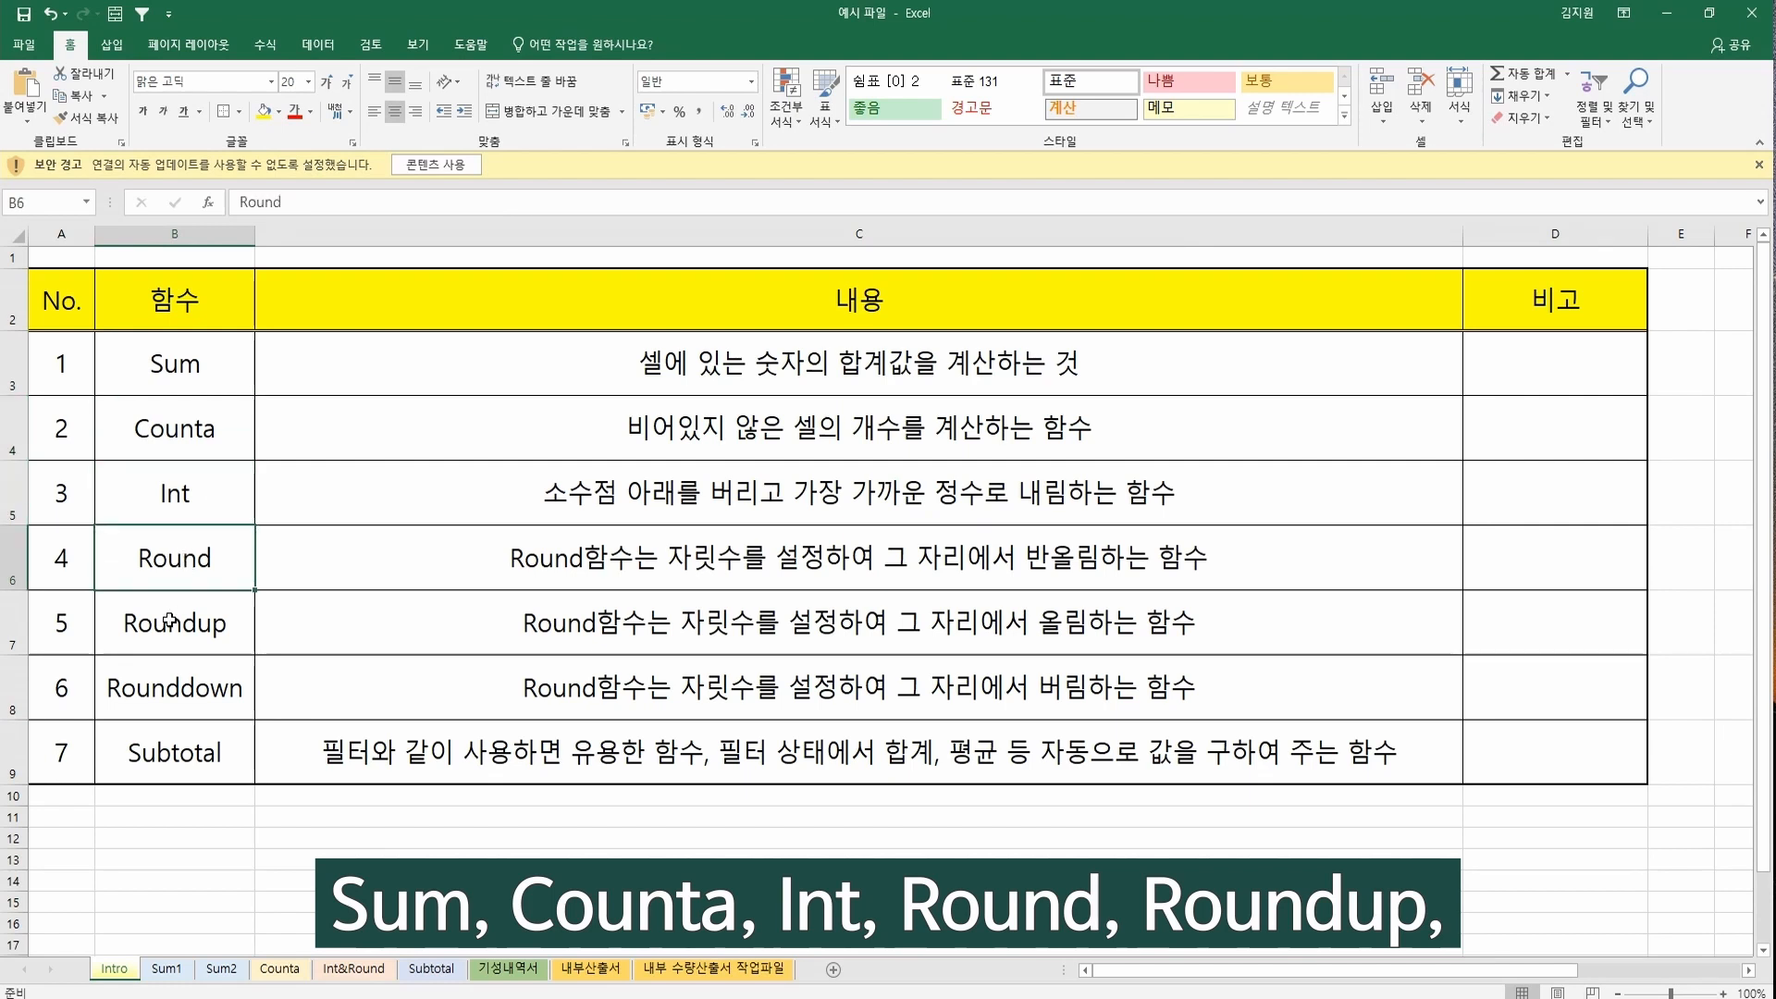
left_click(166, 624)
left_click(167, 683)
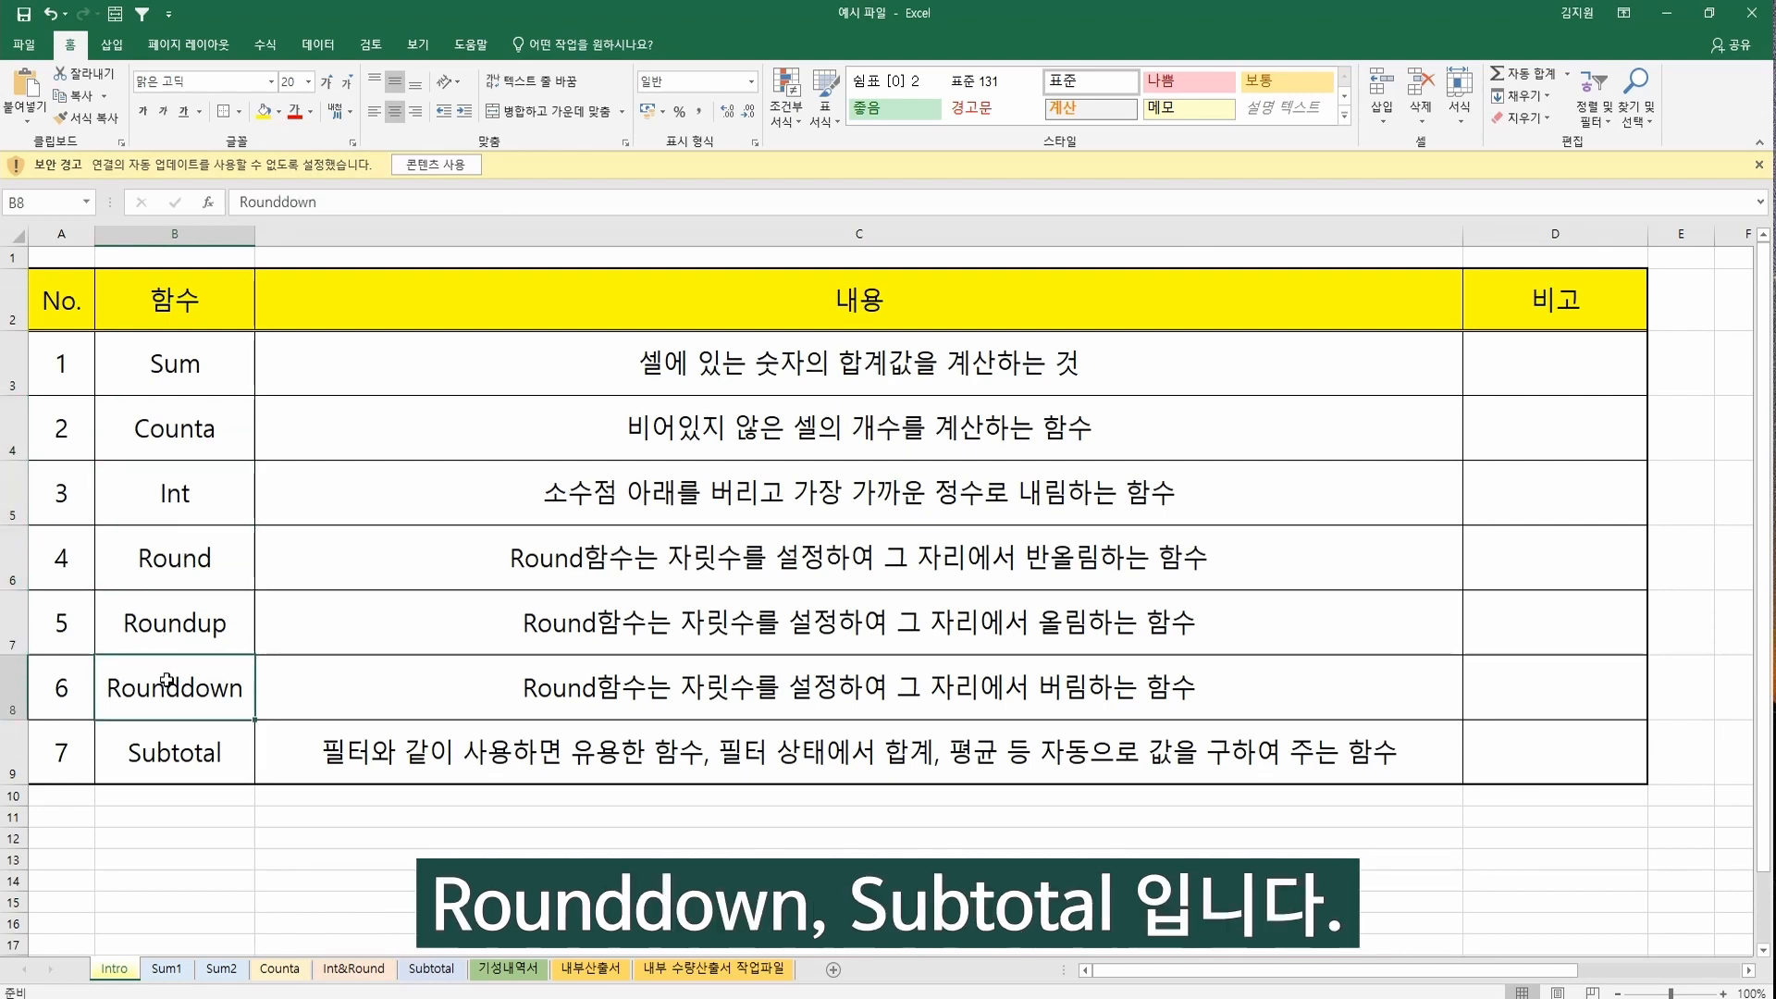
left_click(148, 745)
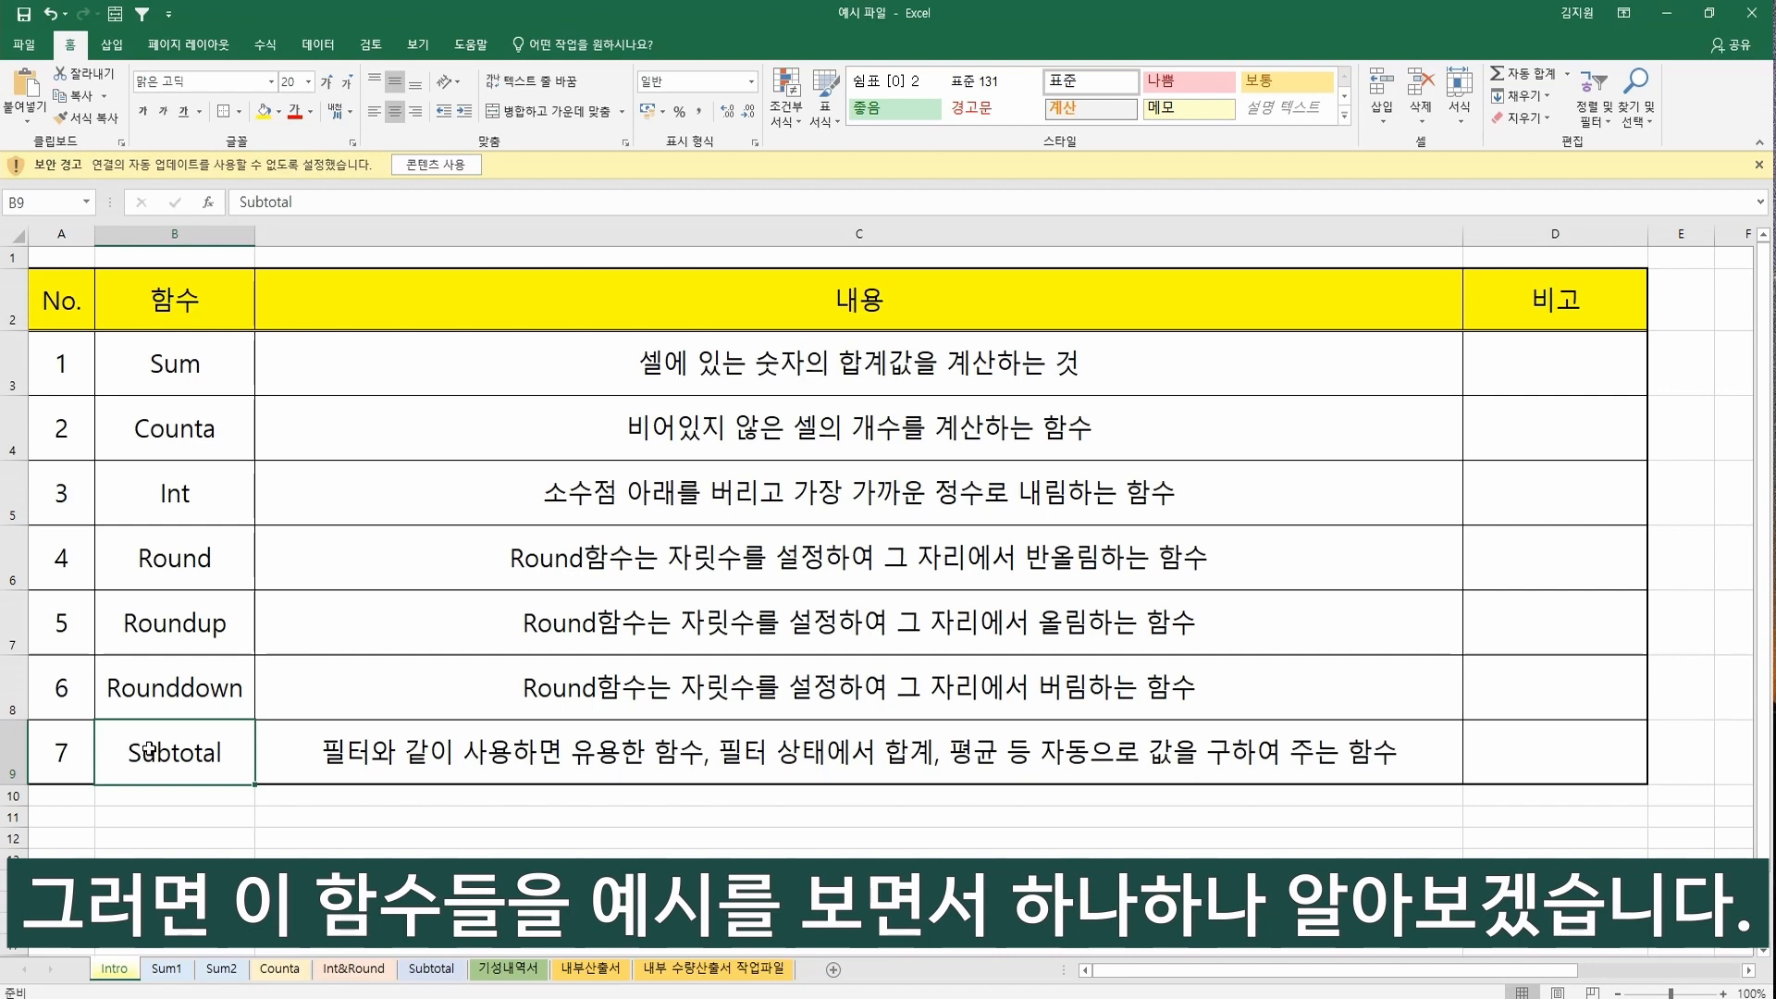
Switch to the Sum1 sheet and examine its monthly columns and the category labels of the education and inspection tables.
key("ctrl+Page_Down")
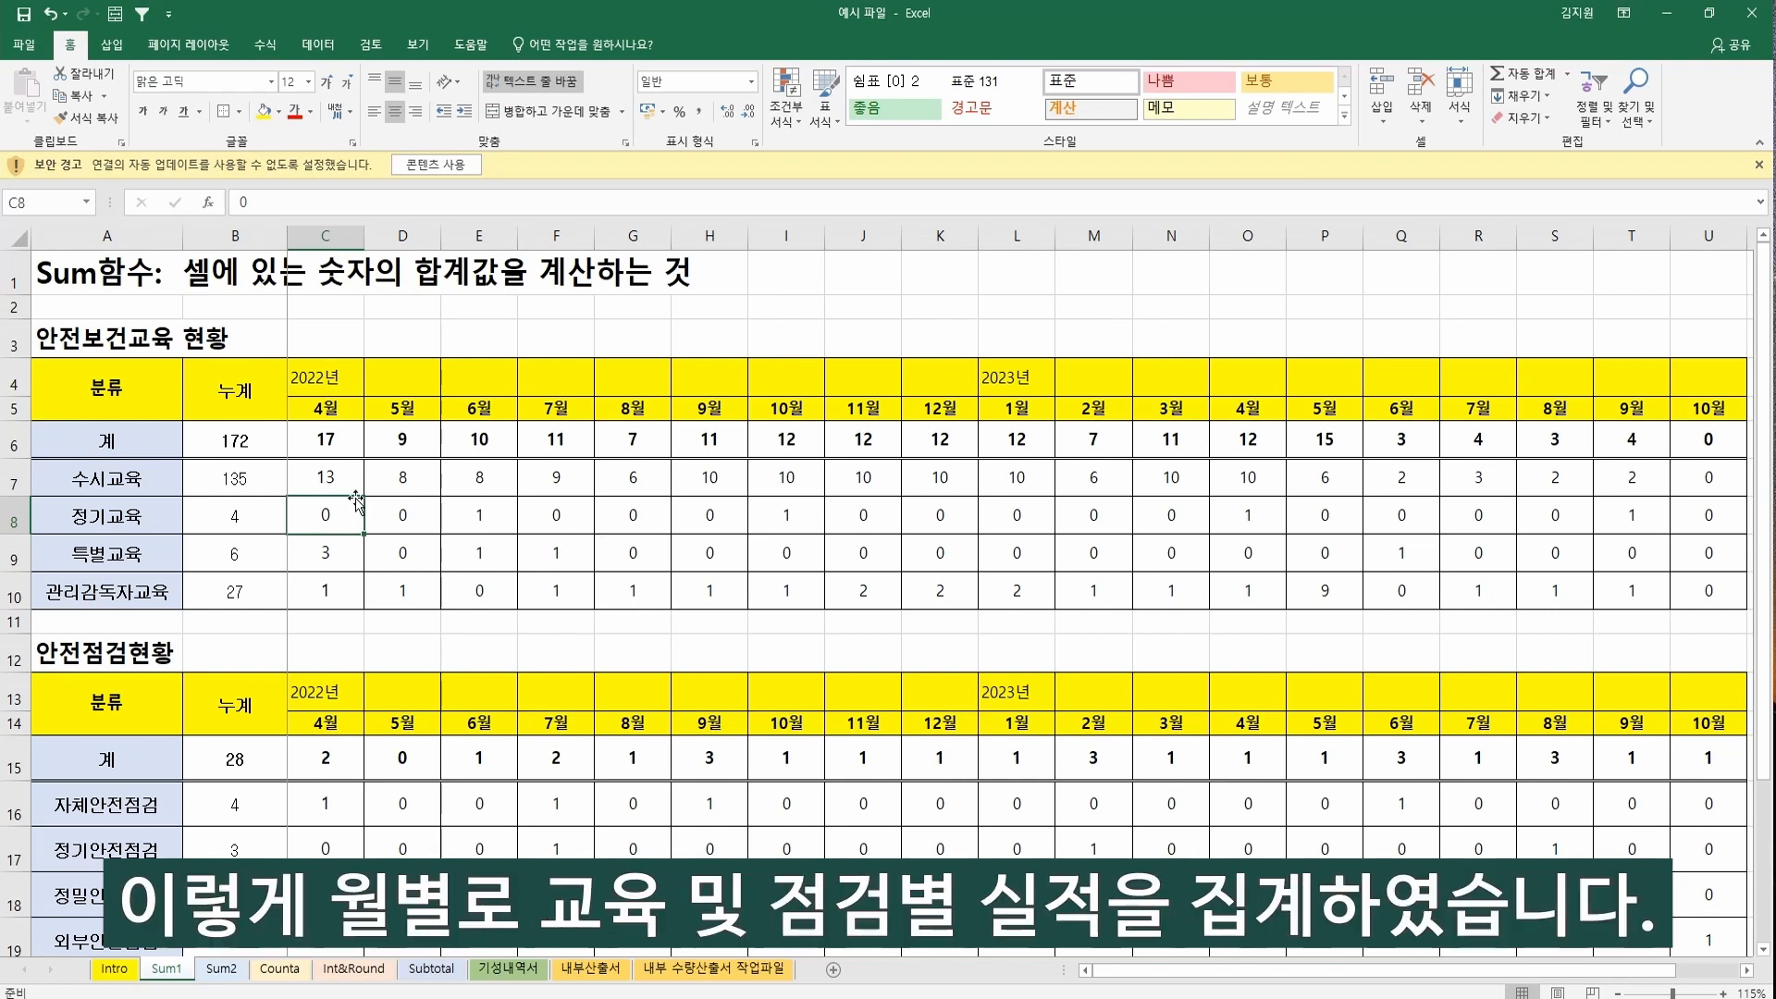
left_click_drag(329, 412, 326, 597)
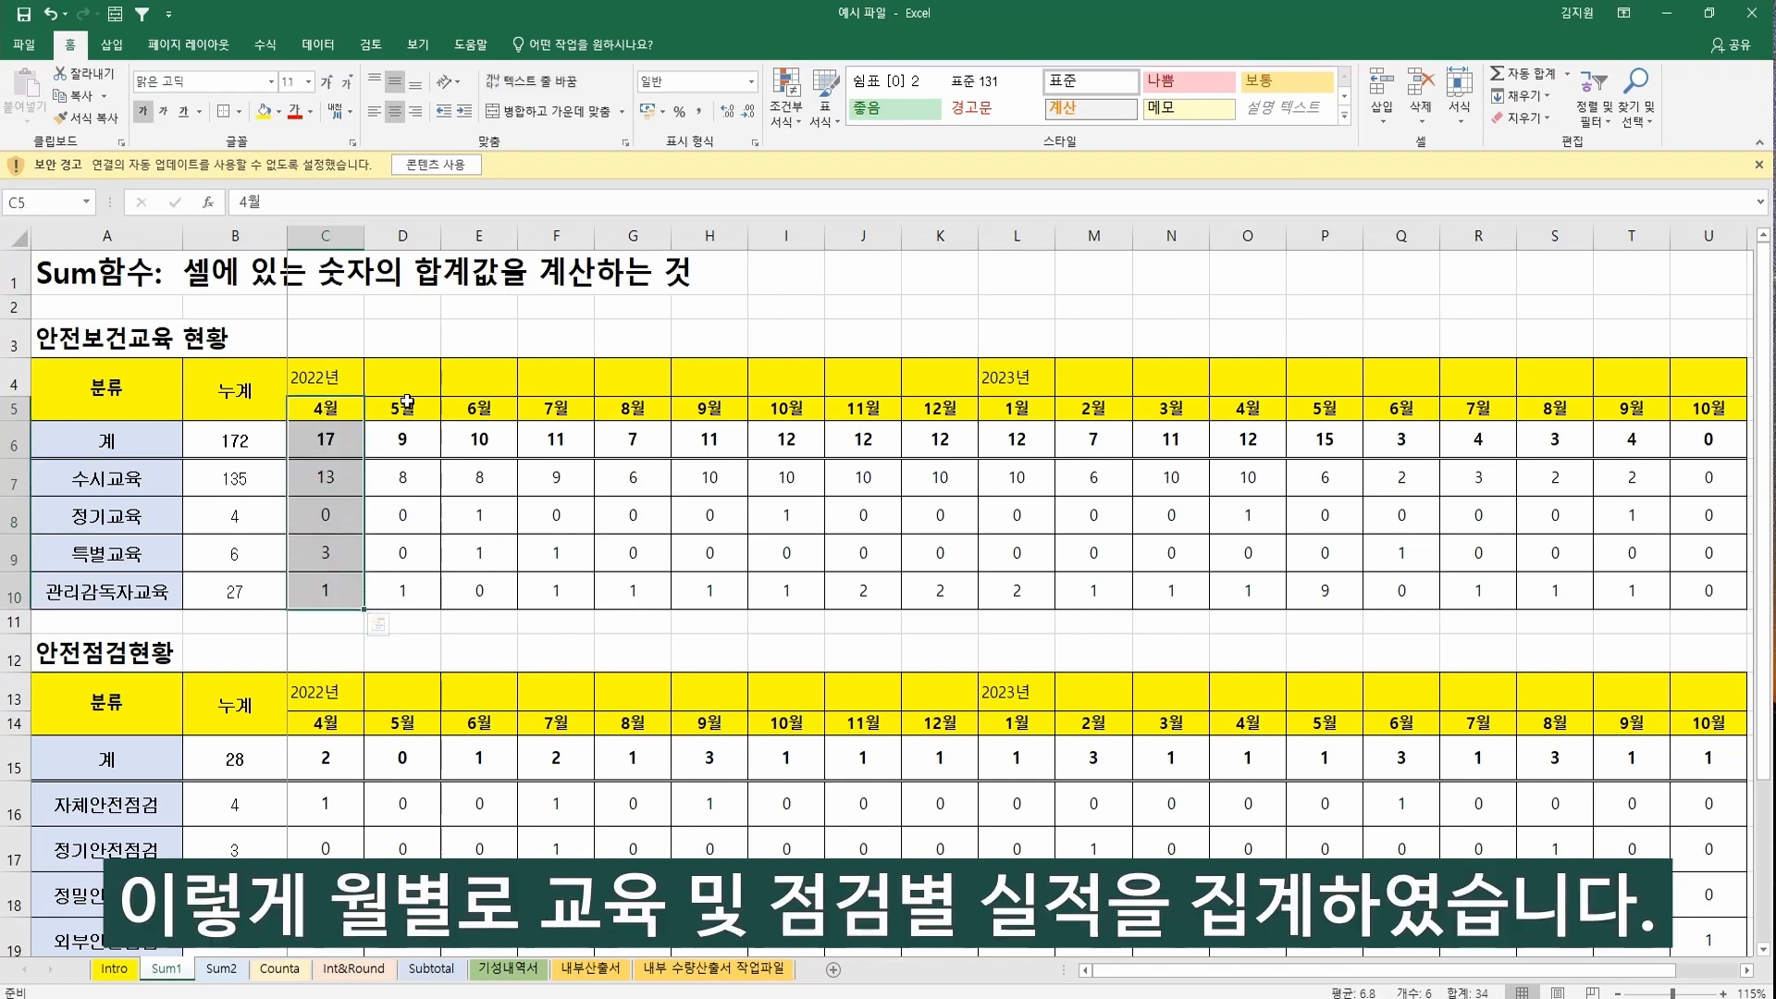
left_click_drag(406, 405, 405, 561)
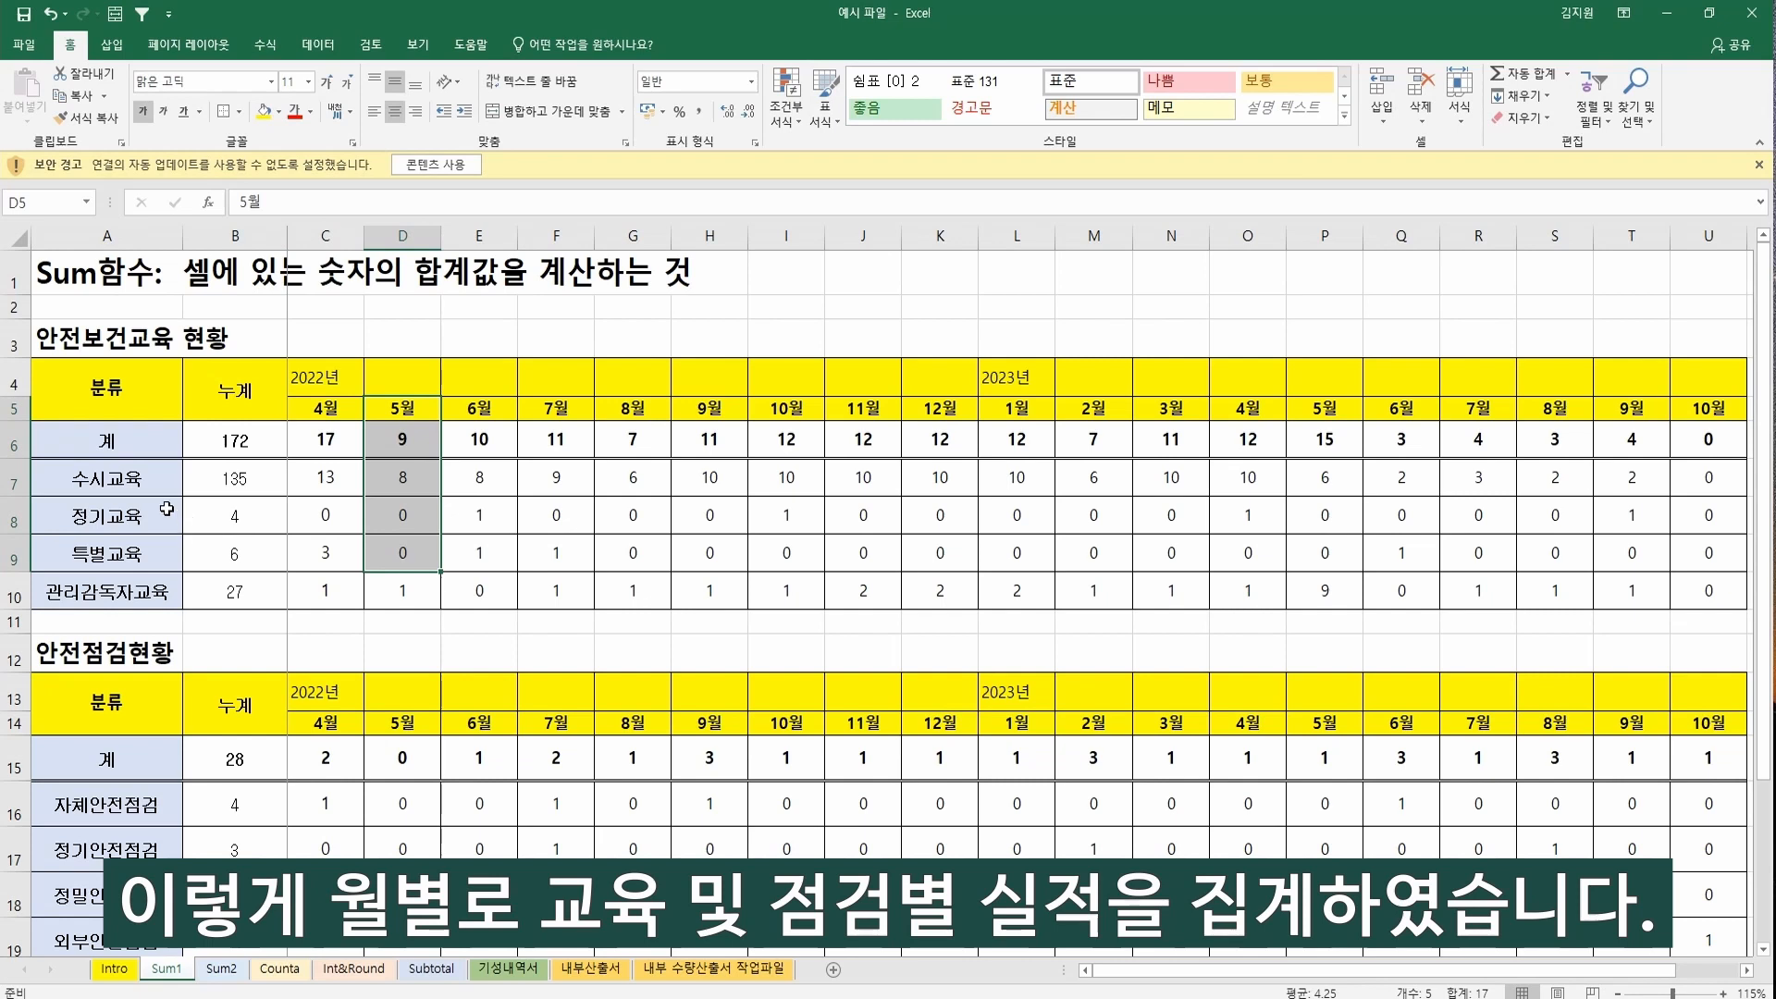
left_click(140, 485)
left_click(138, 504)
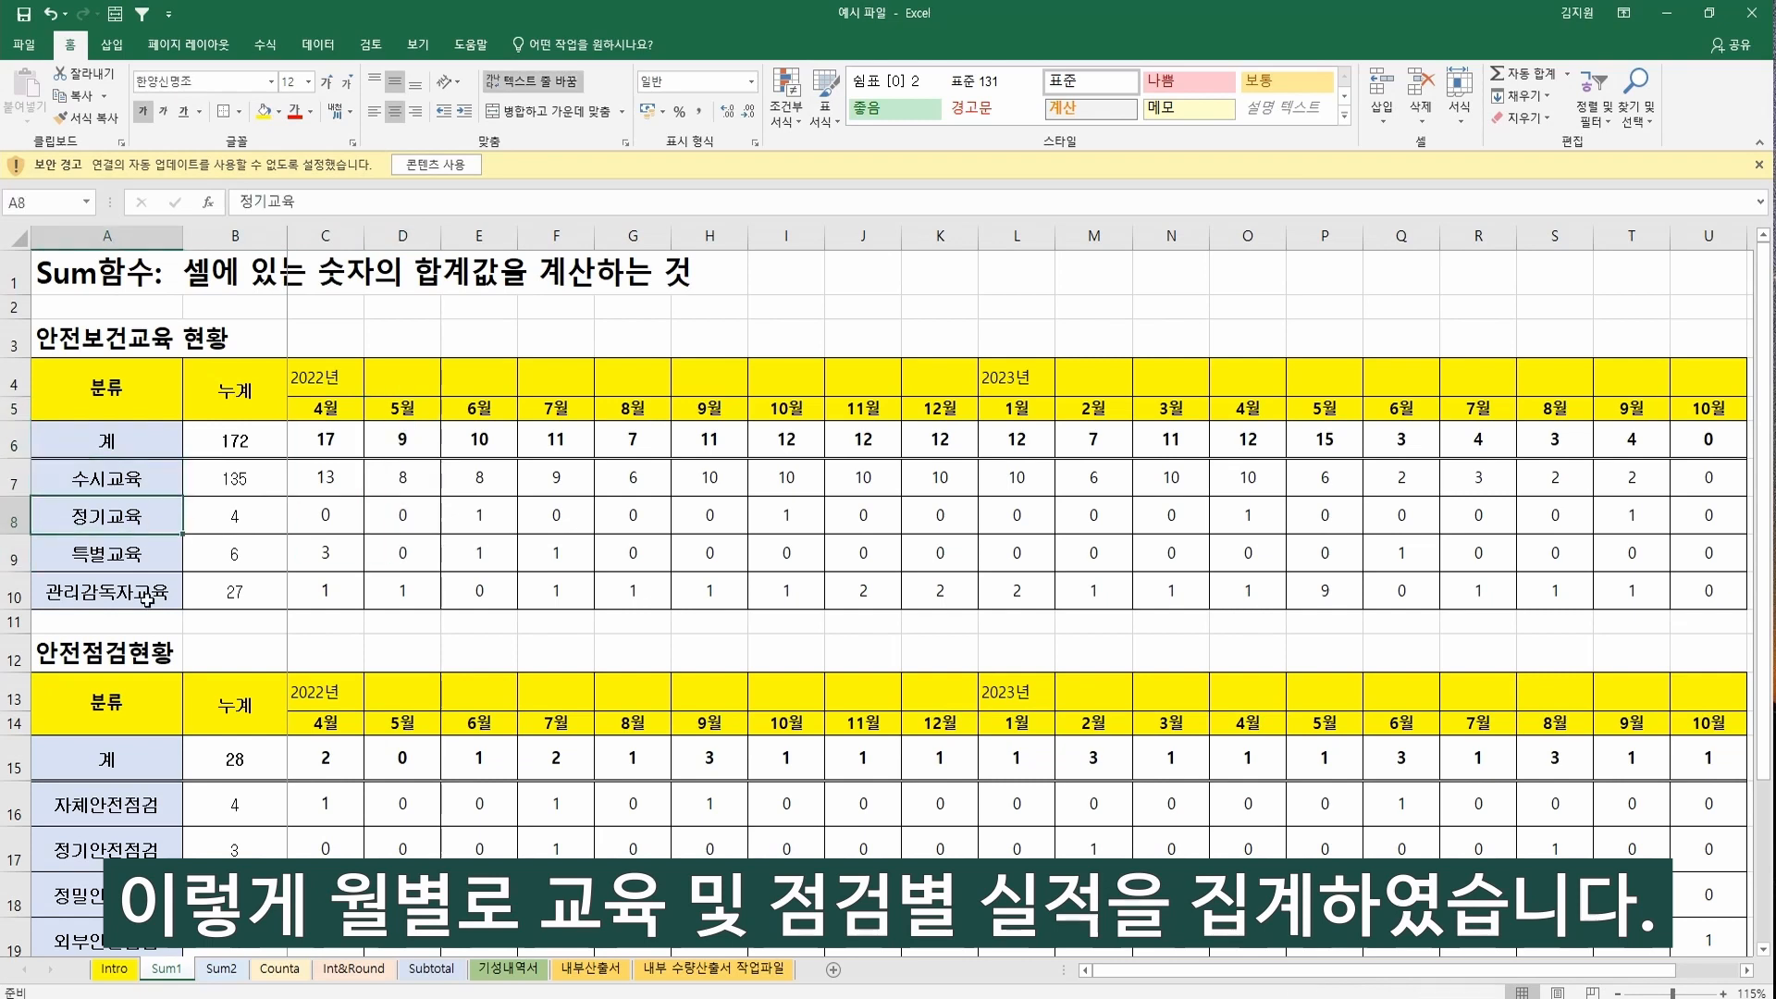
left_click(135, 799)
left_click(111, 846)
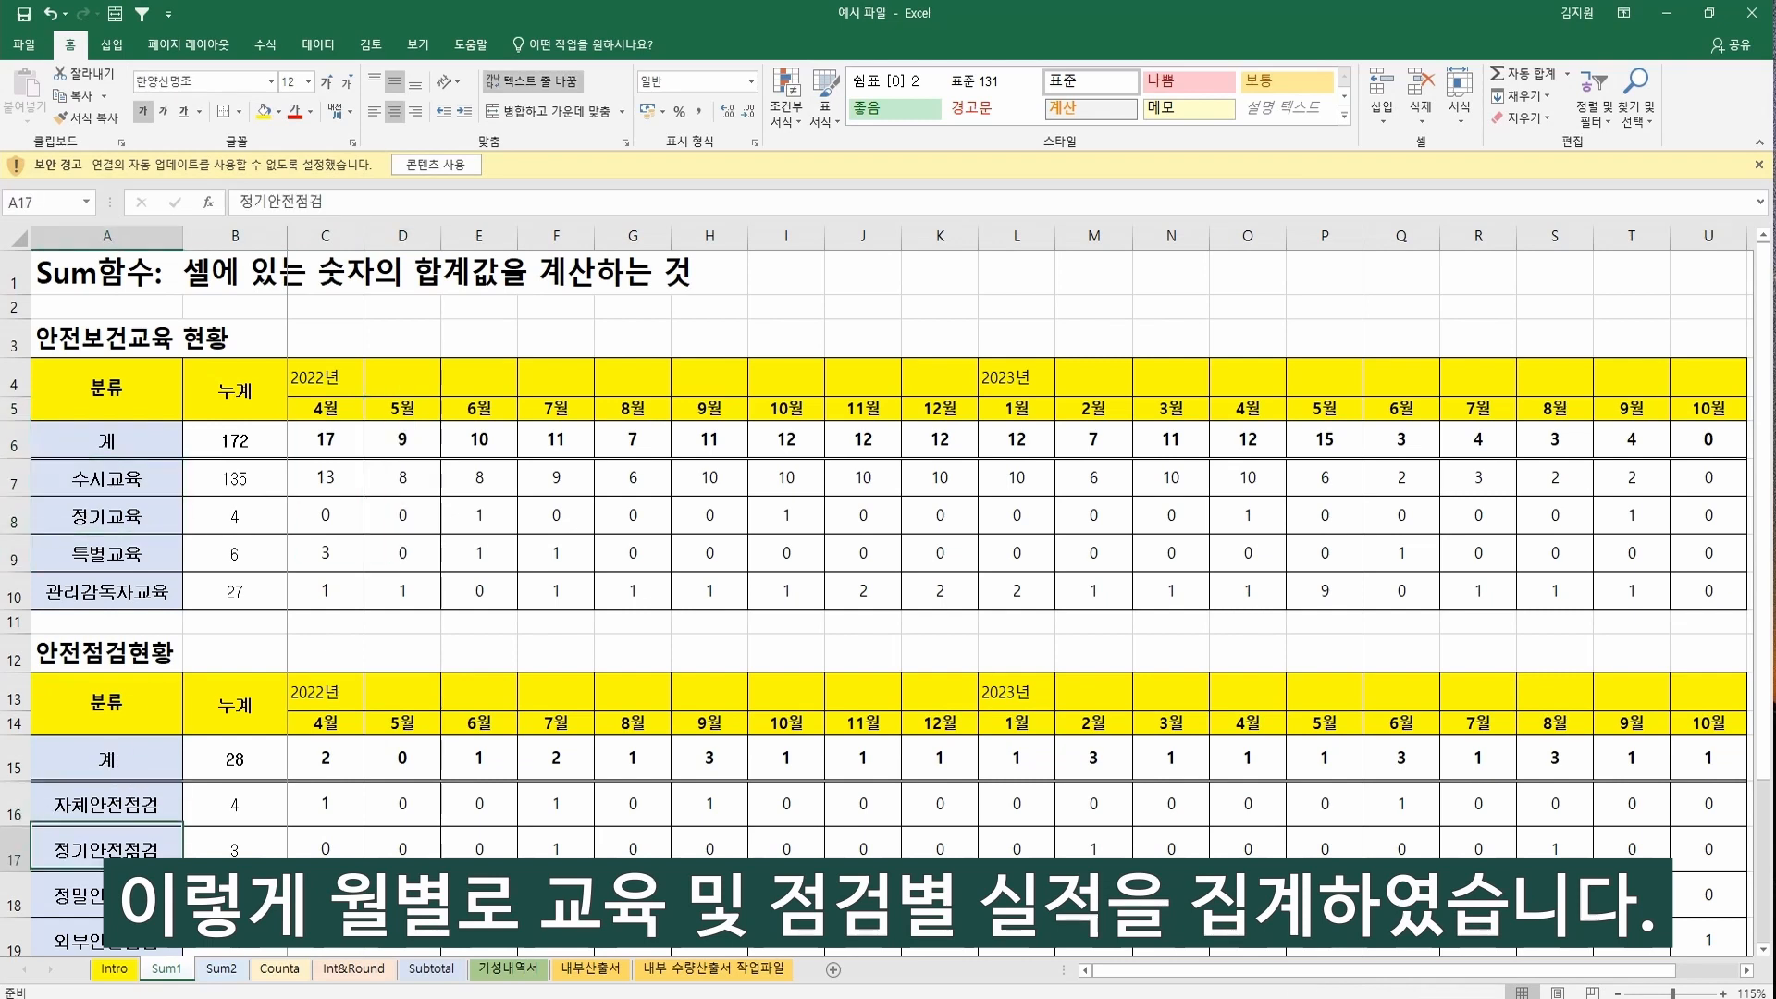
Enter a SUM formula in B7 that totals row 7 from C7 to the sheet's last column, =SUM(C7:XFD7).
left_click(251, 485)
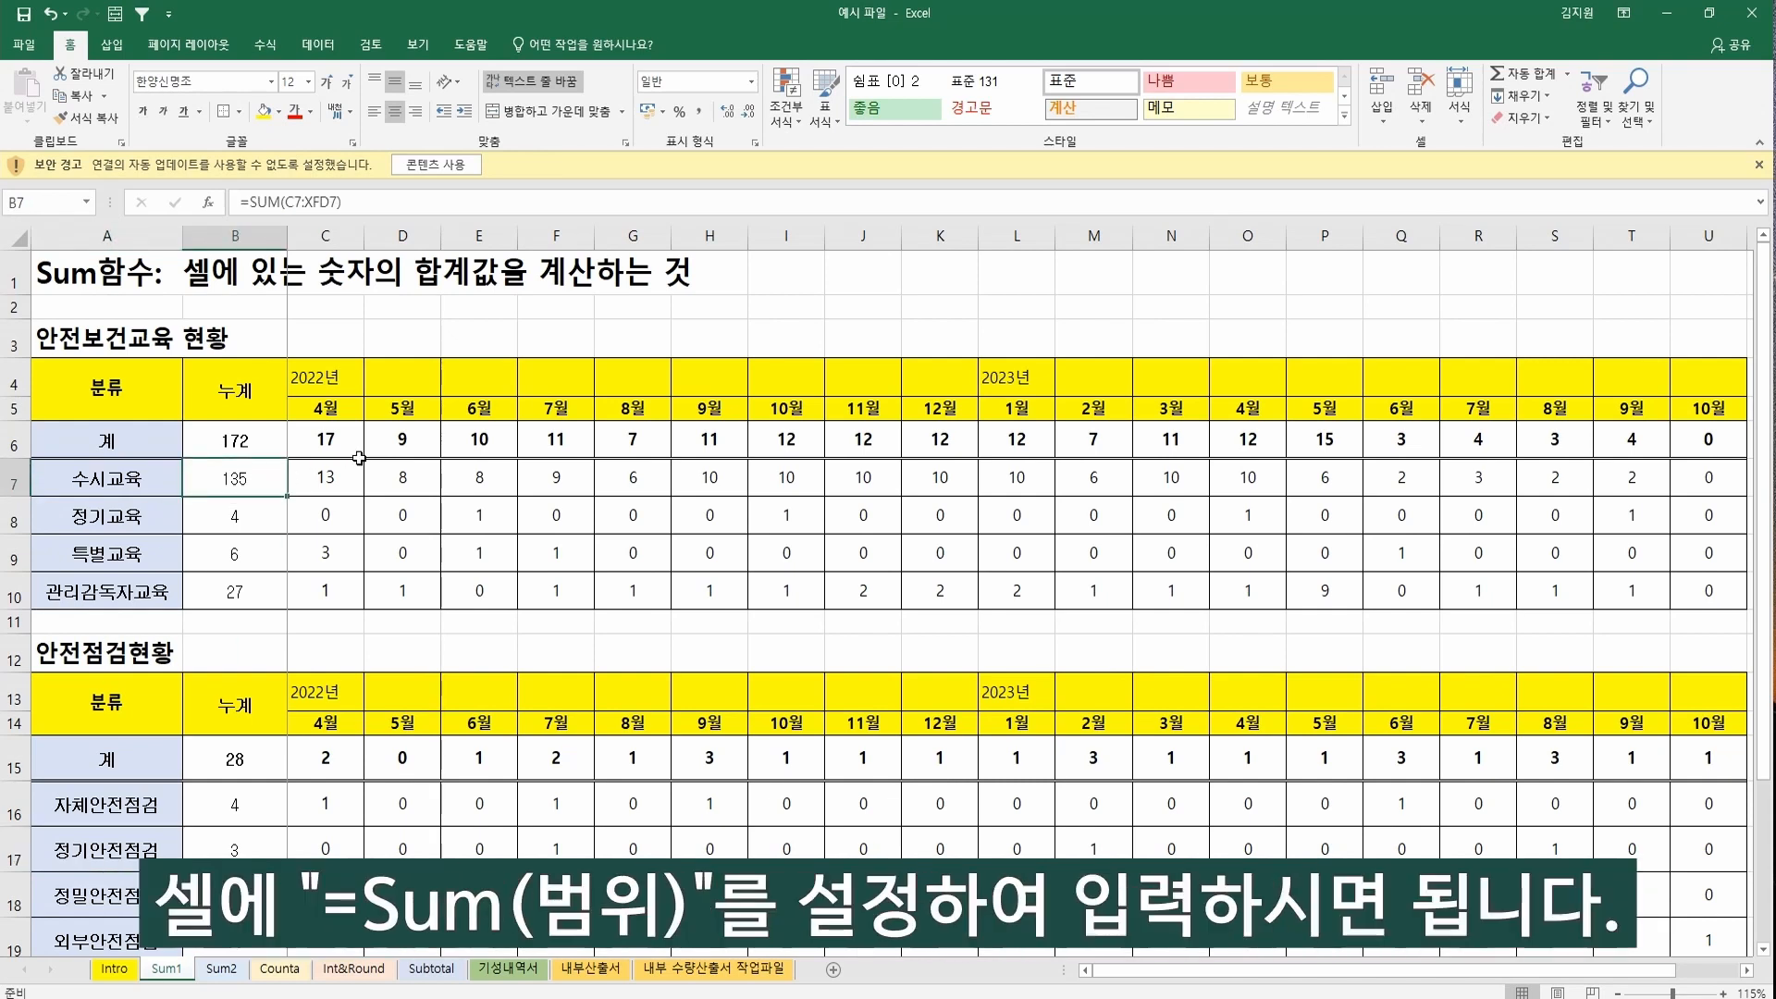
type("=sum")
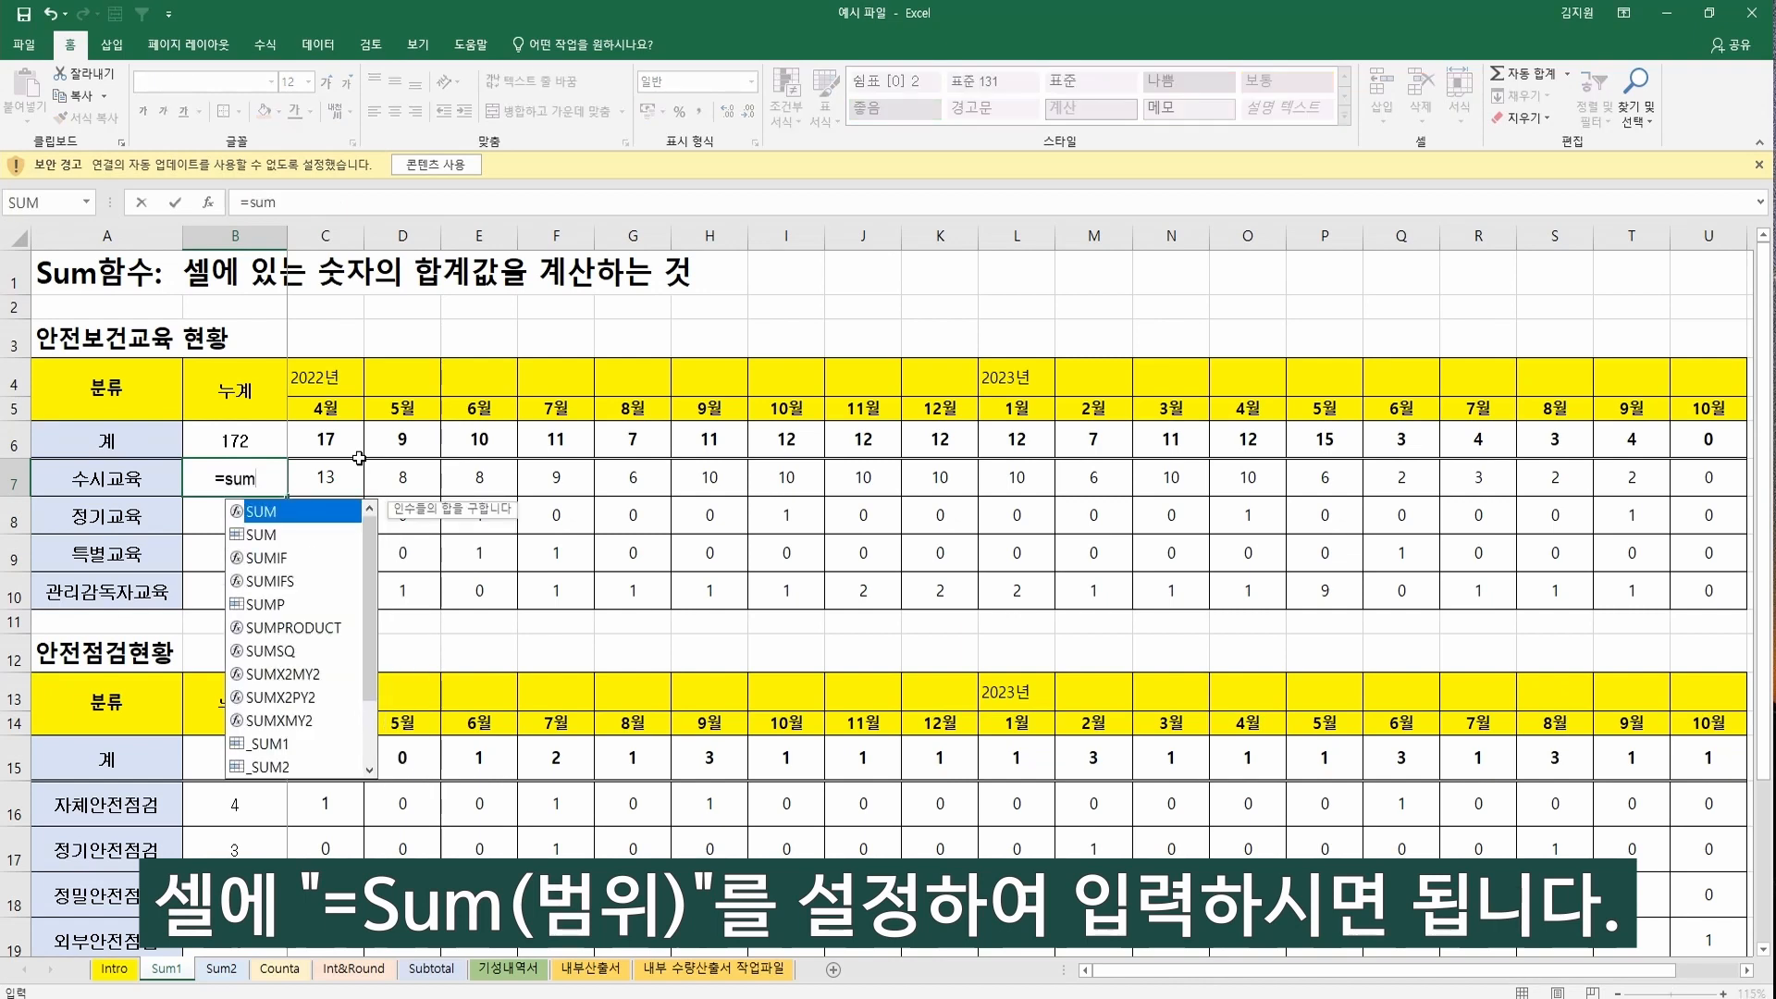
key("Tab")
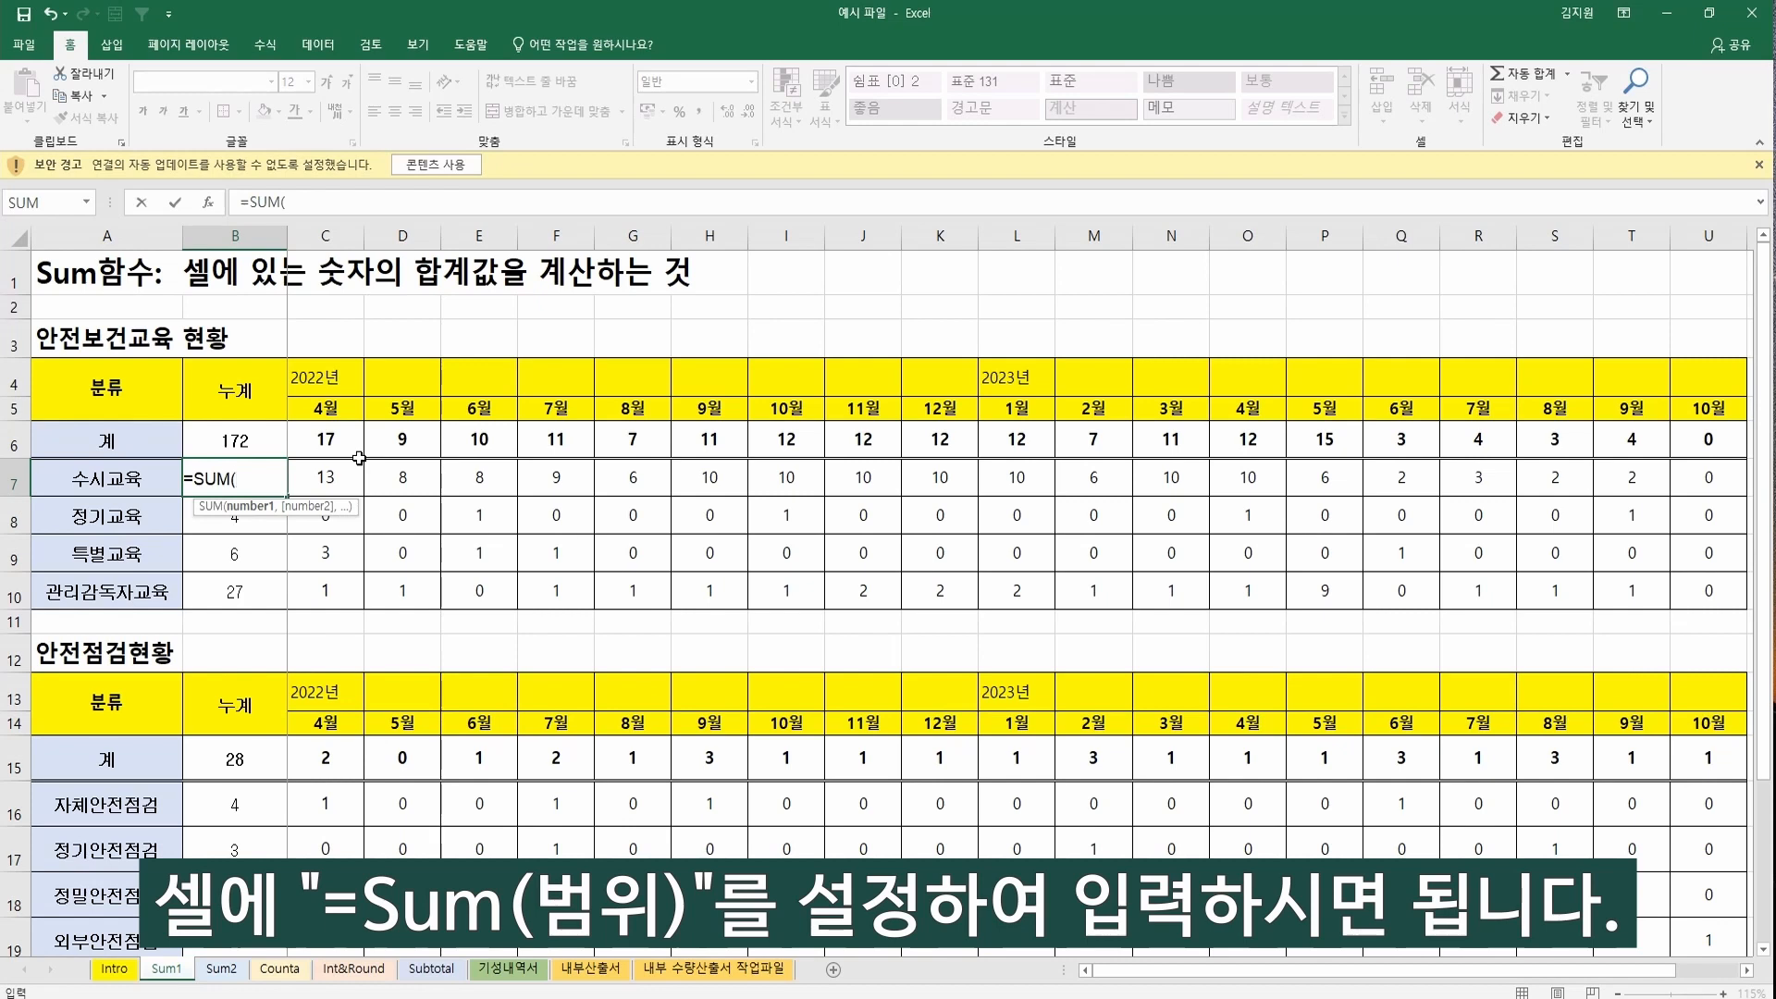
left_click(359, 457)
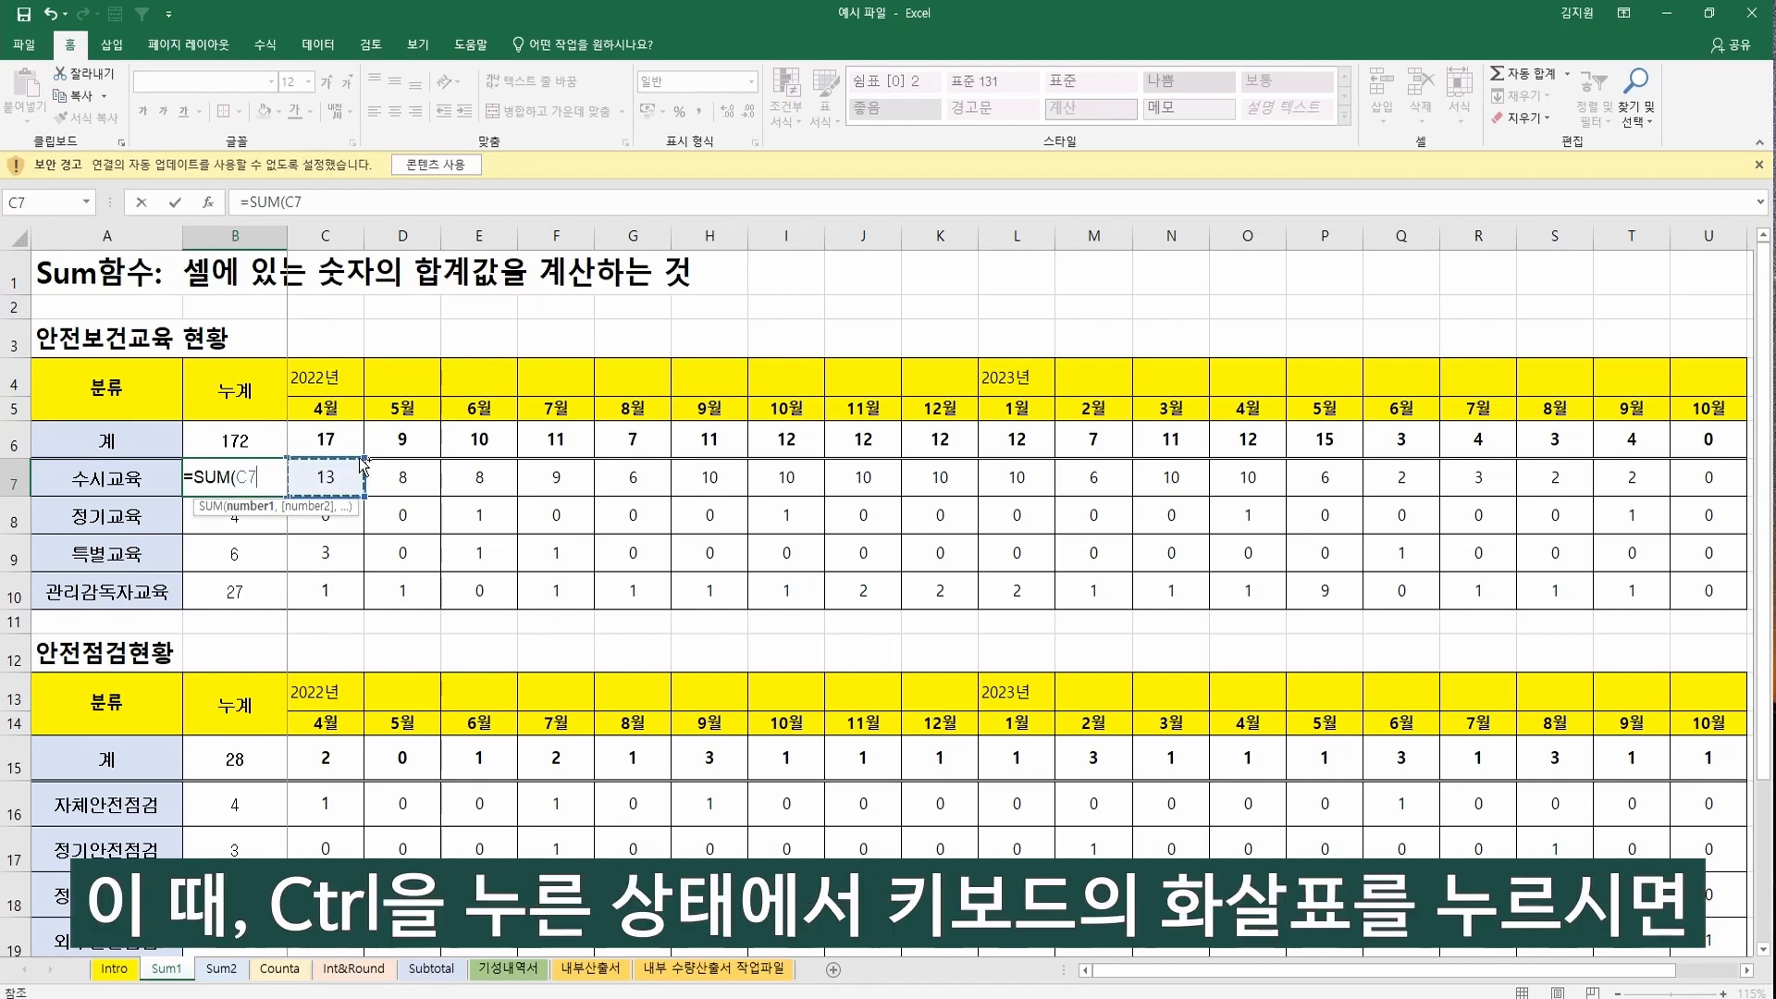
key("ctrl+shift+Right")
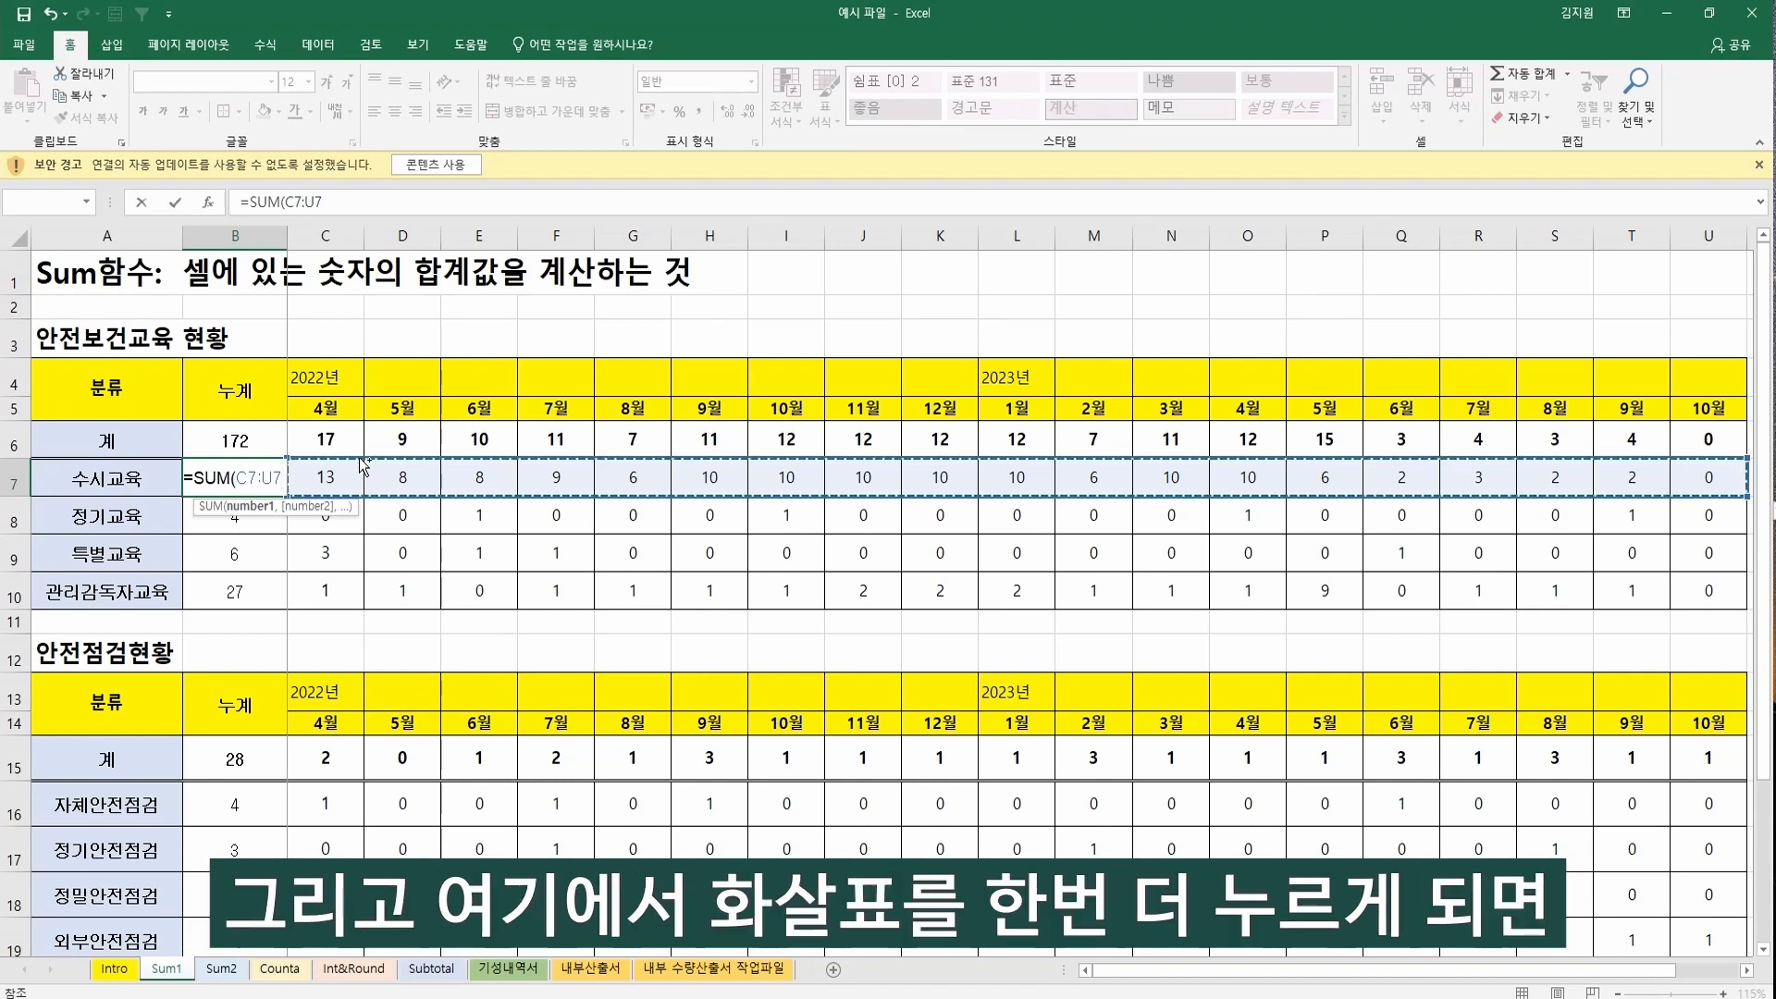
key("ctrl+shift+Right")
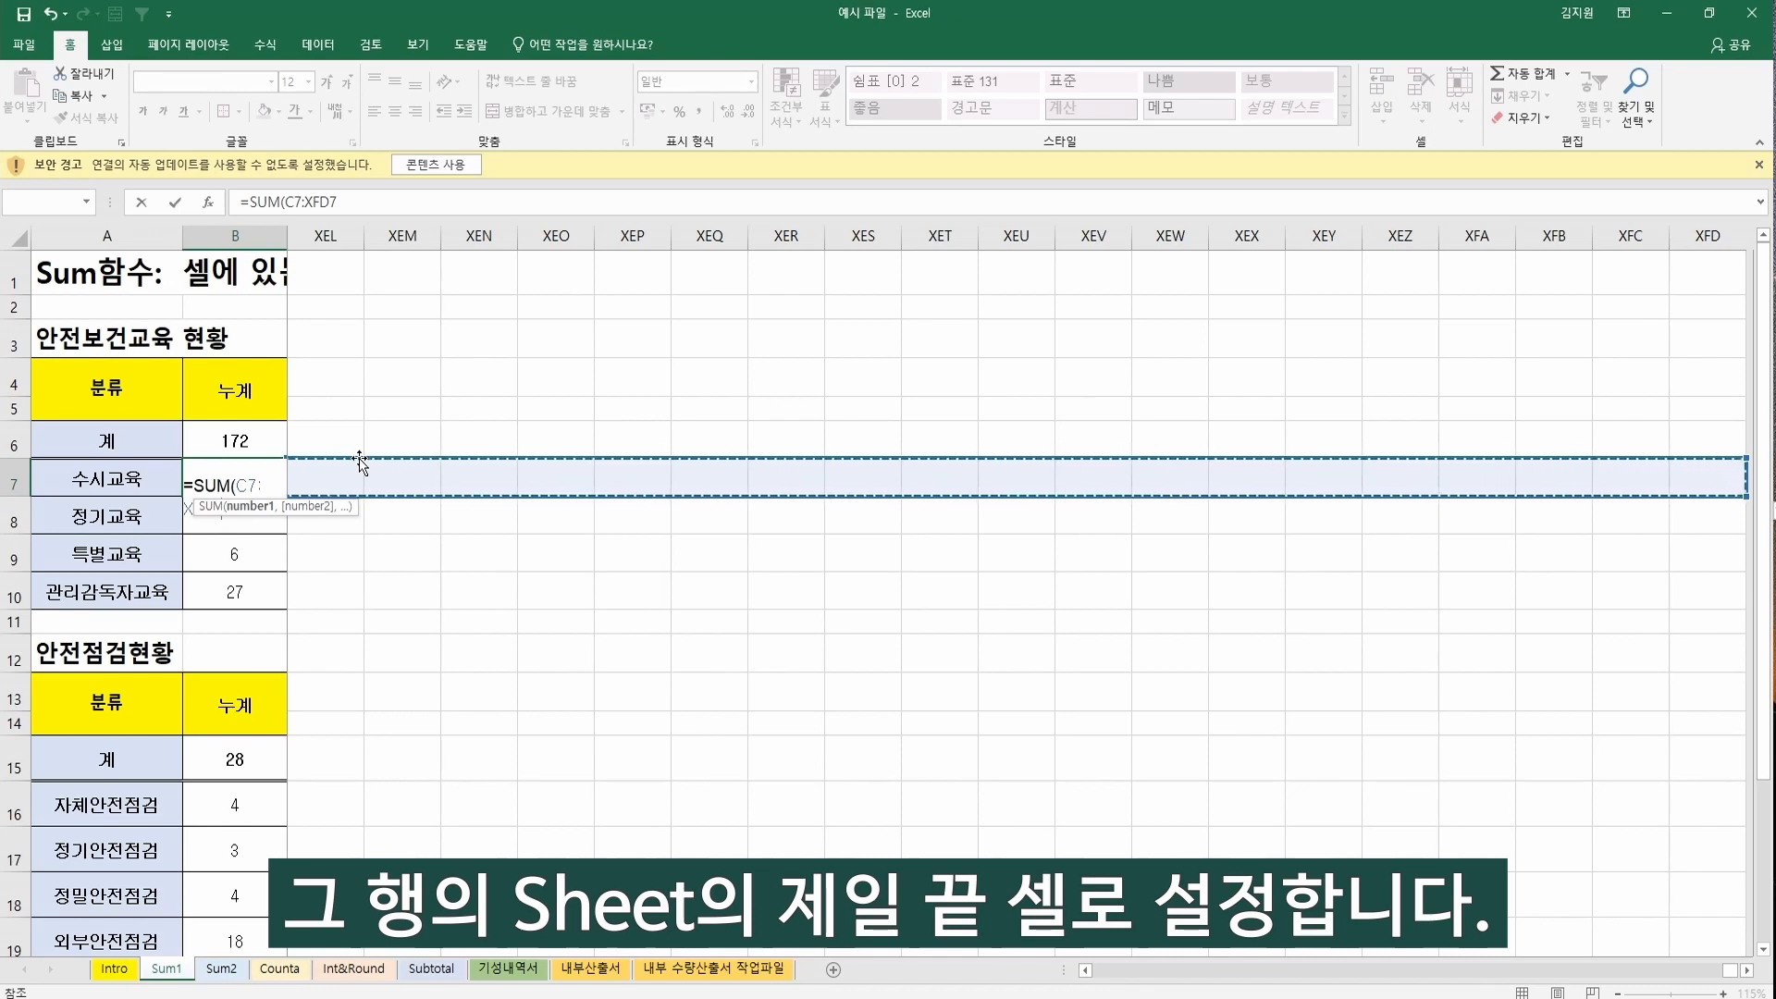
key("Return")
key("ctrl+BackSpace")
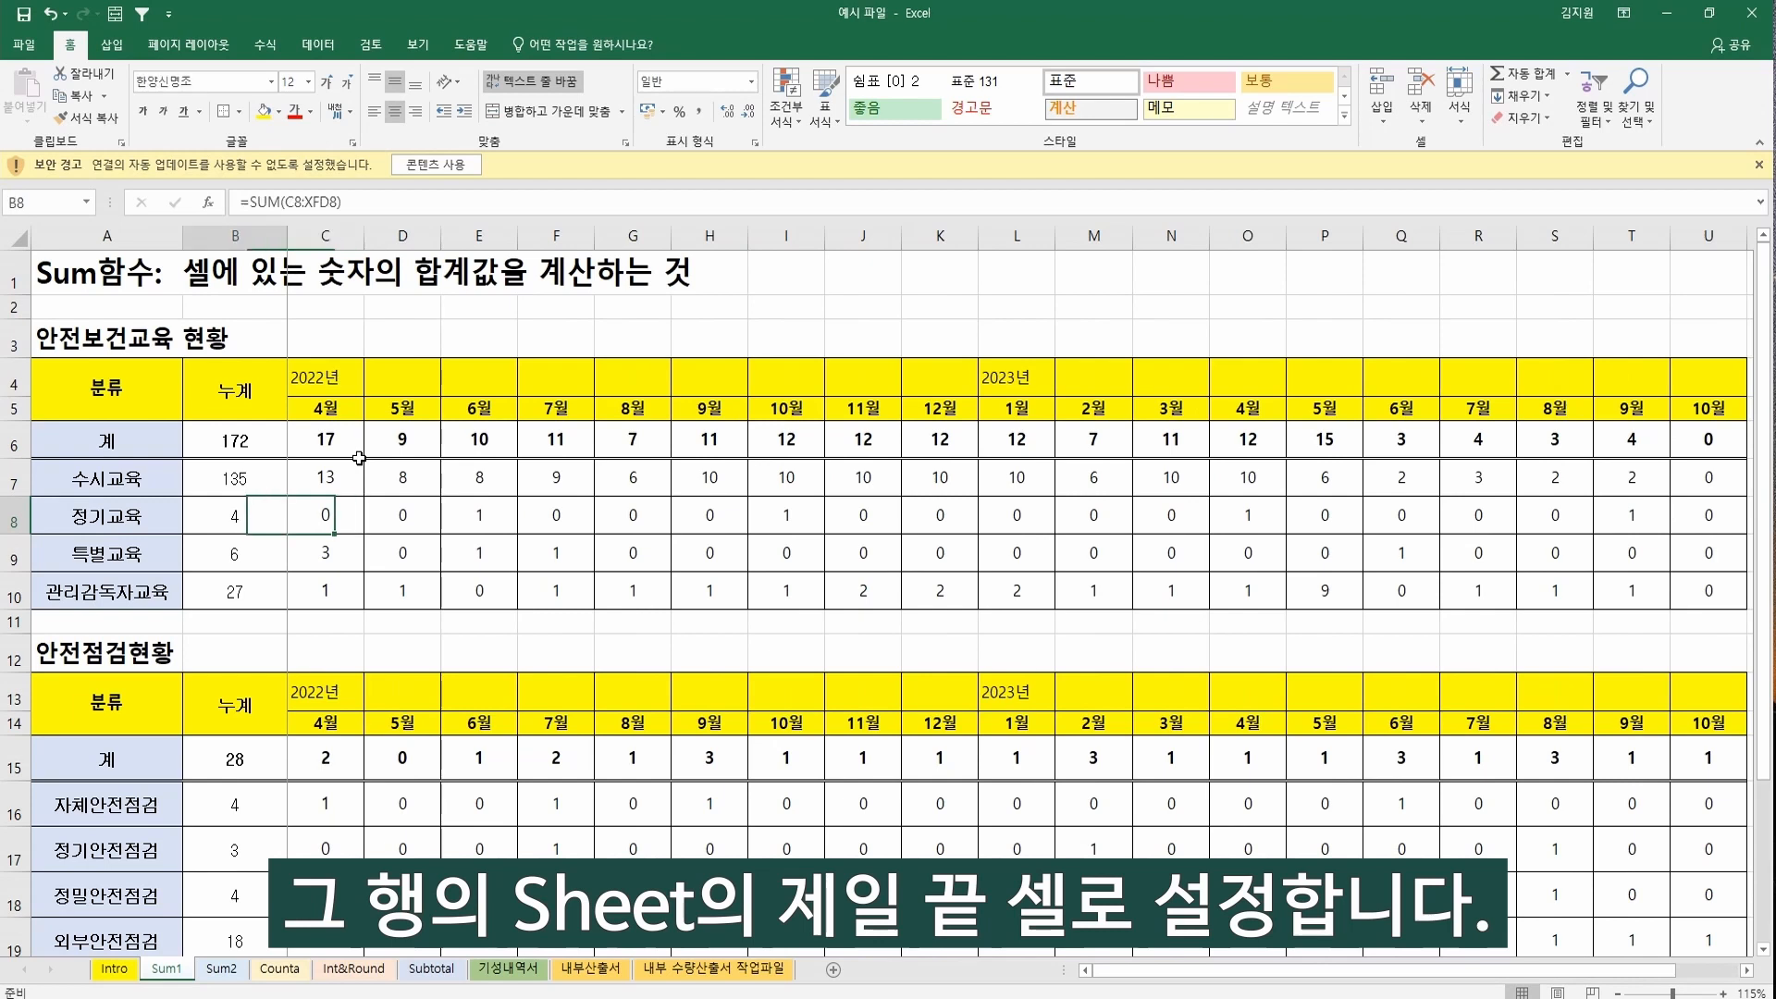
Copy the SUM formula from B7 into B8, B9 and B10 of the education table.
key("Up")
key("Left")
key("Right")
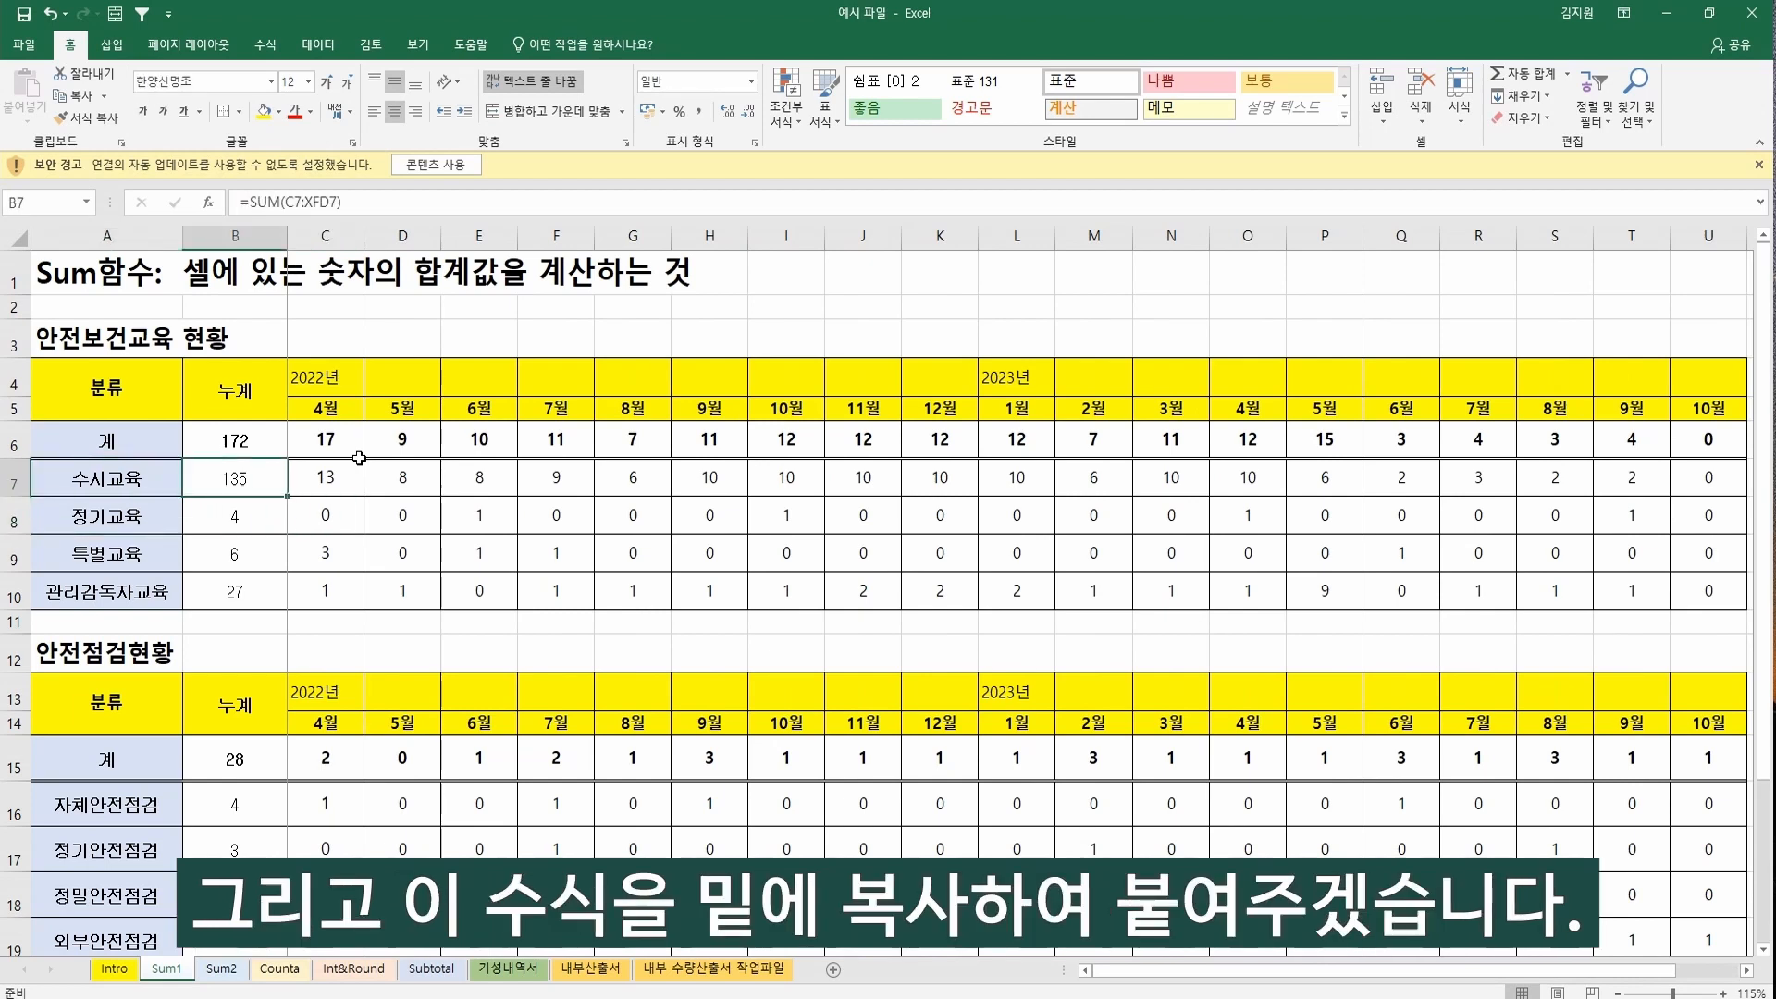
key("ctrl+c")
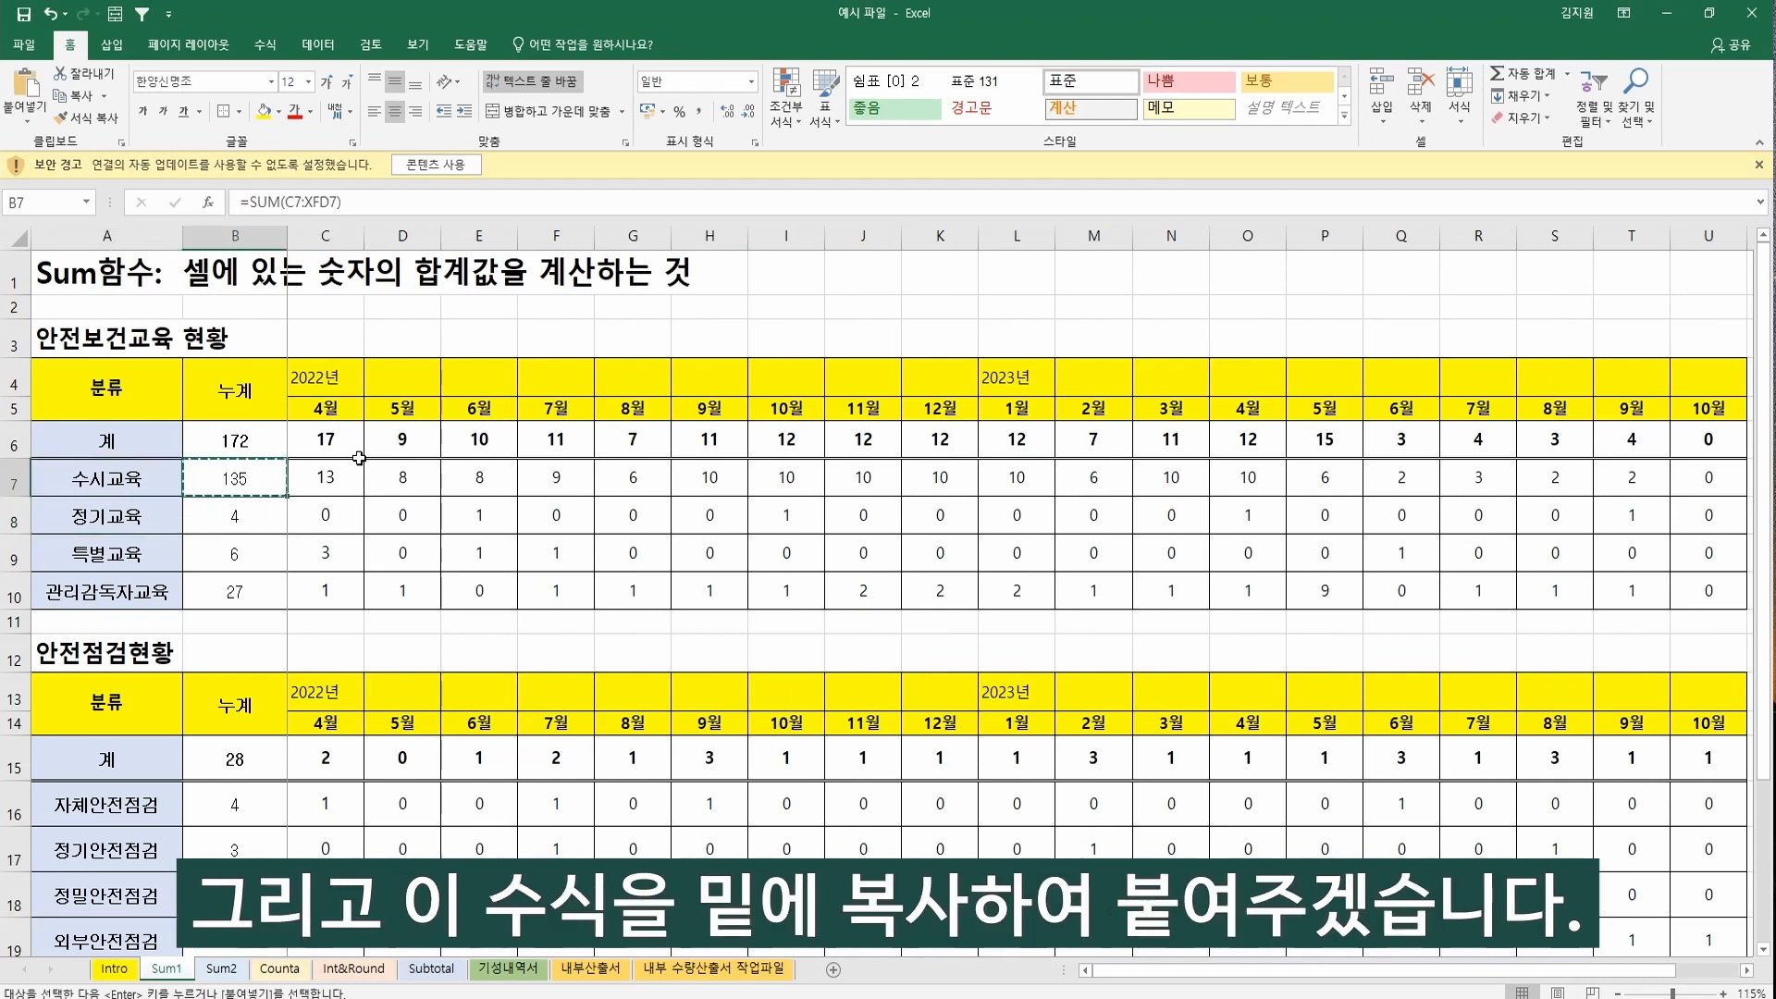
key("Down")
key("ctrl+v")
key("Down")
key("ctrl+v")
key("Down")
key("ctrl+v")
key("Down")
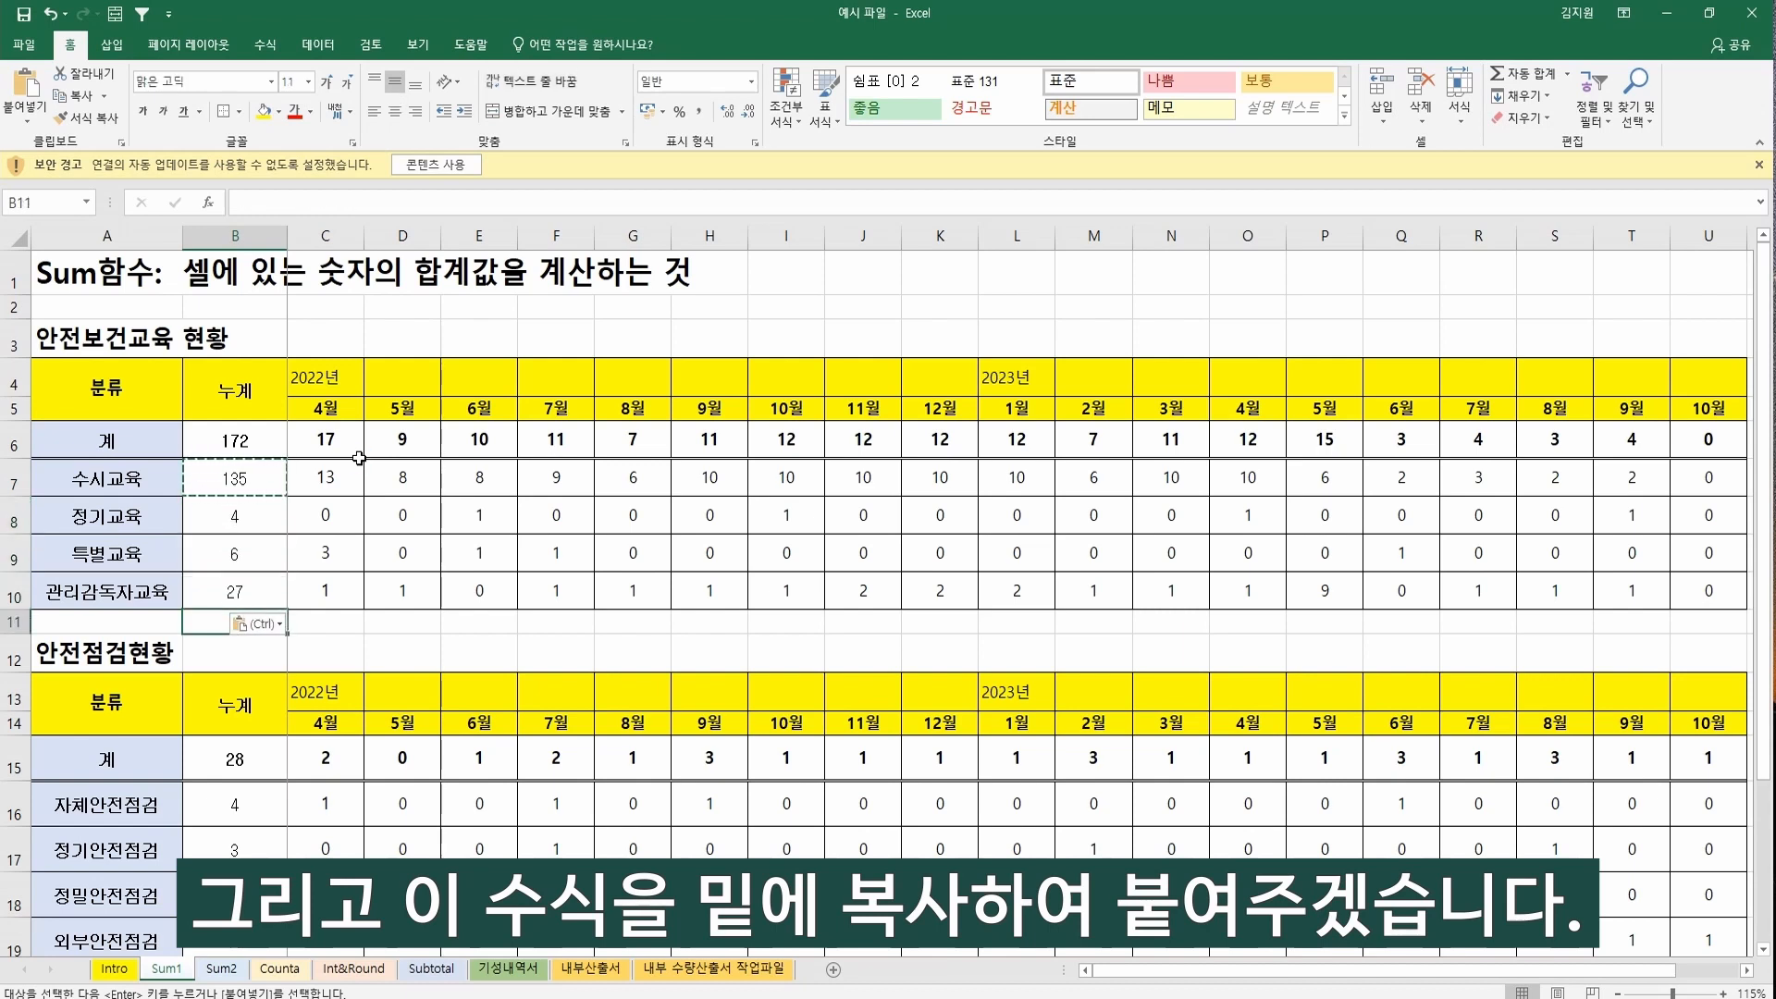
Paste the copied SUM formula into B16 to B19 of the safety inspection table.
key("Down")
key("Down")
key("Down")
key("Down")
key("ctrl+v")
key("Down")
key("ctrl+v")
key("Down")
key("Down")
Inspect the ranges of the pasted SUM formulas in B8 to B10 of the education table.
key("Up")
key("Up")
key("Up")
key("Up")
key("Up")
key("Up")
key("Up")
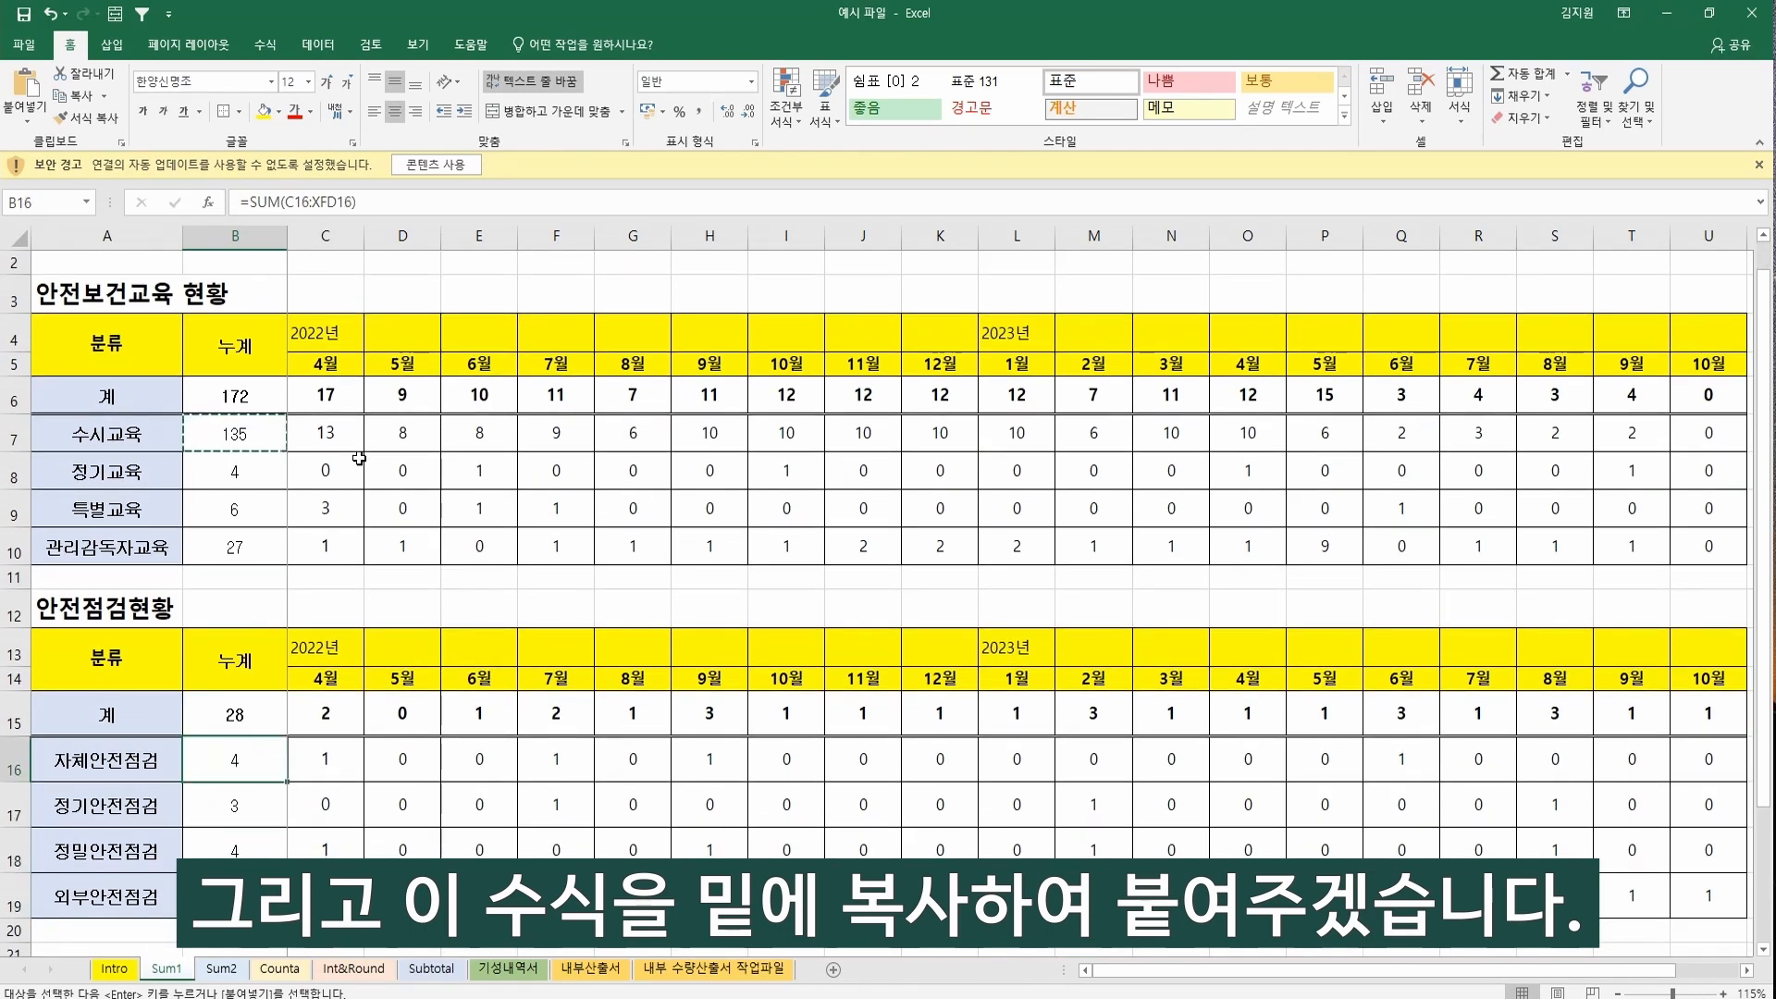
key("Up")
key("Up")
key("Up")
key("Up")
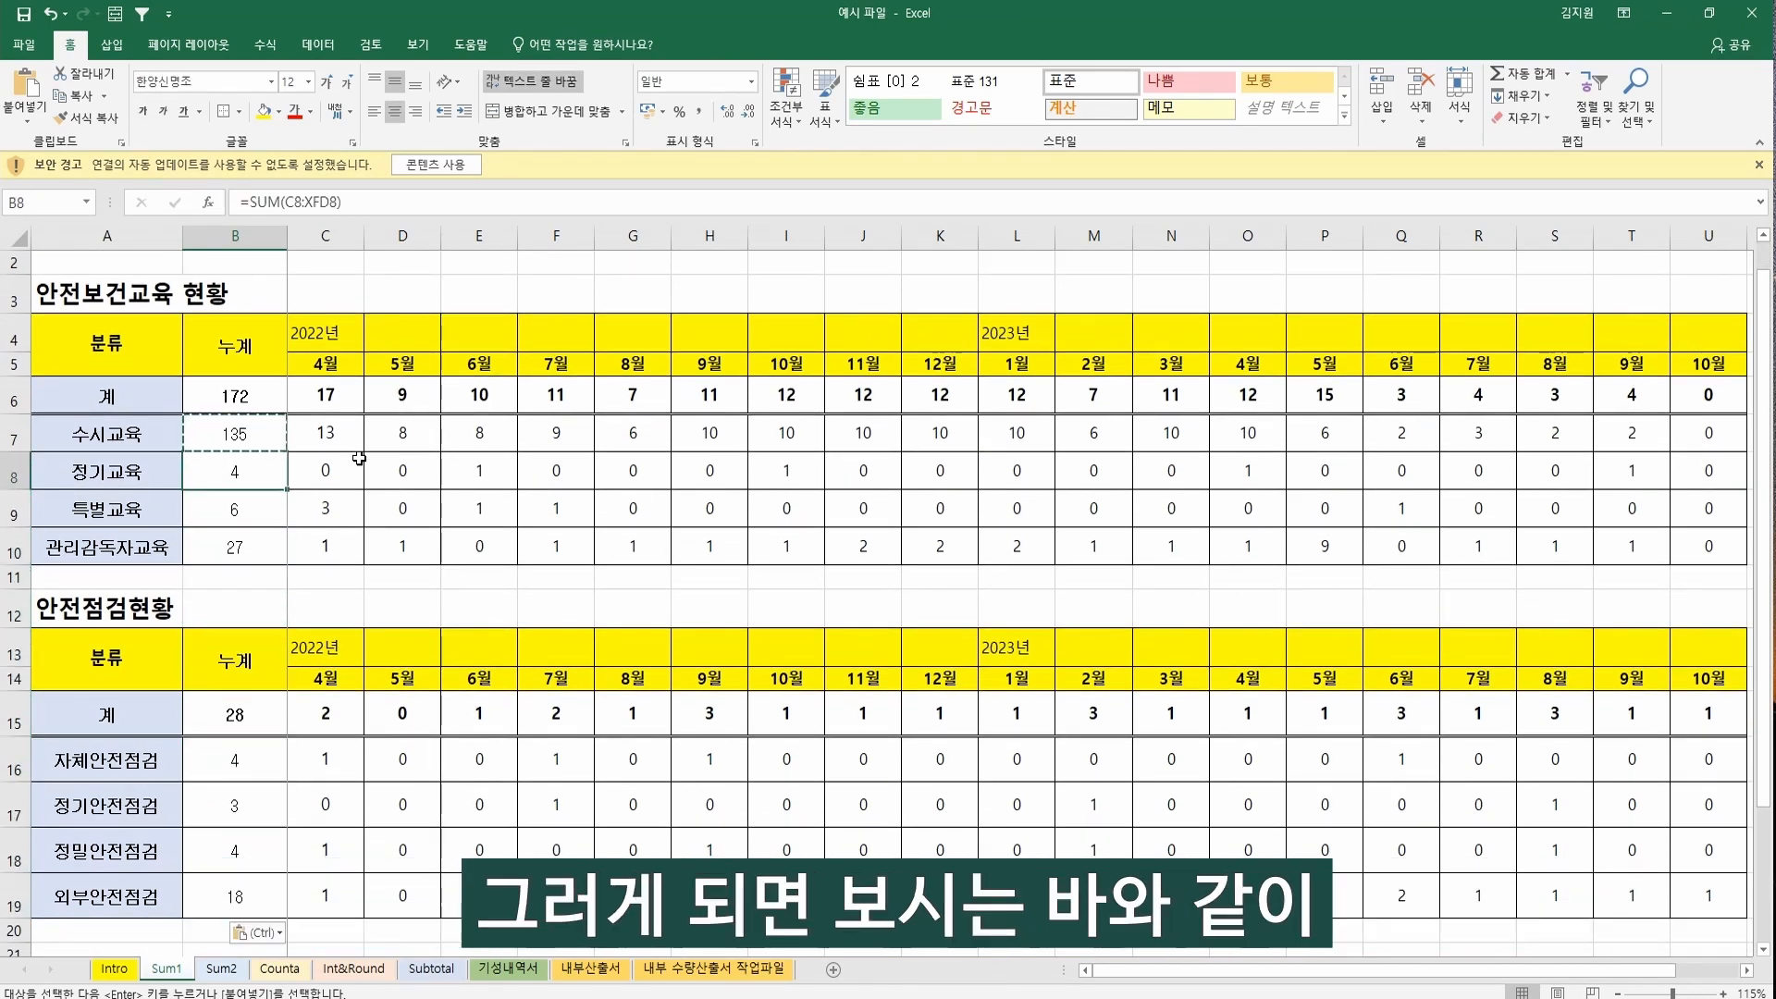
key("F2")
key("Return")
key("F2")
key("Return")
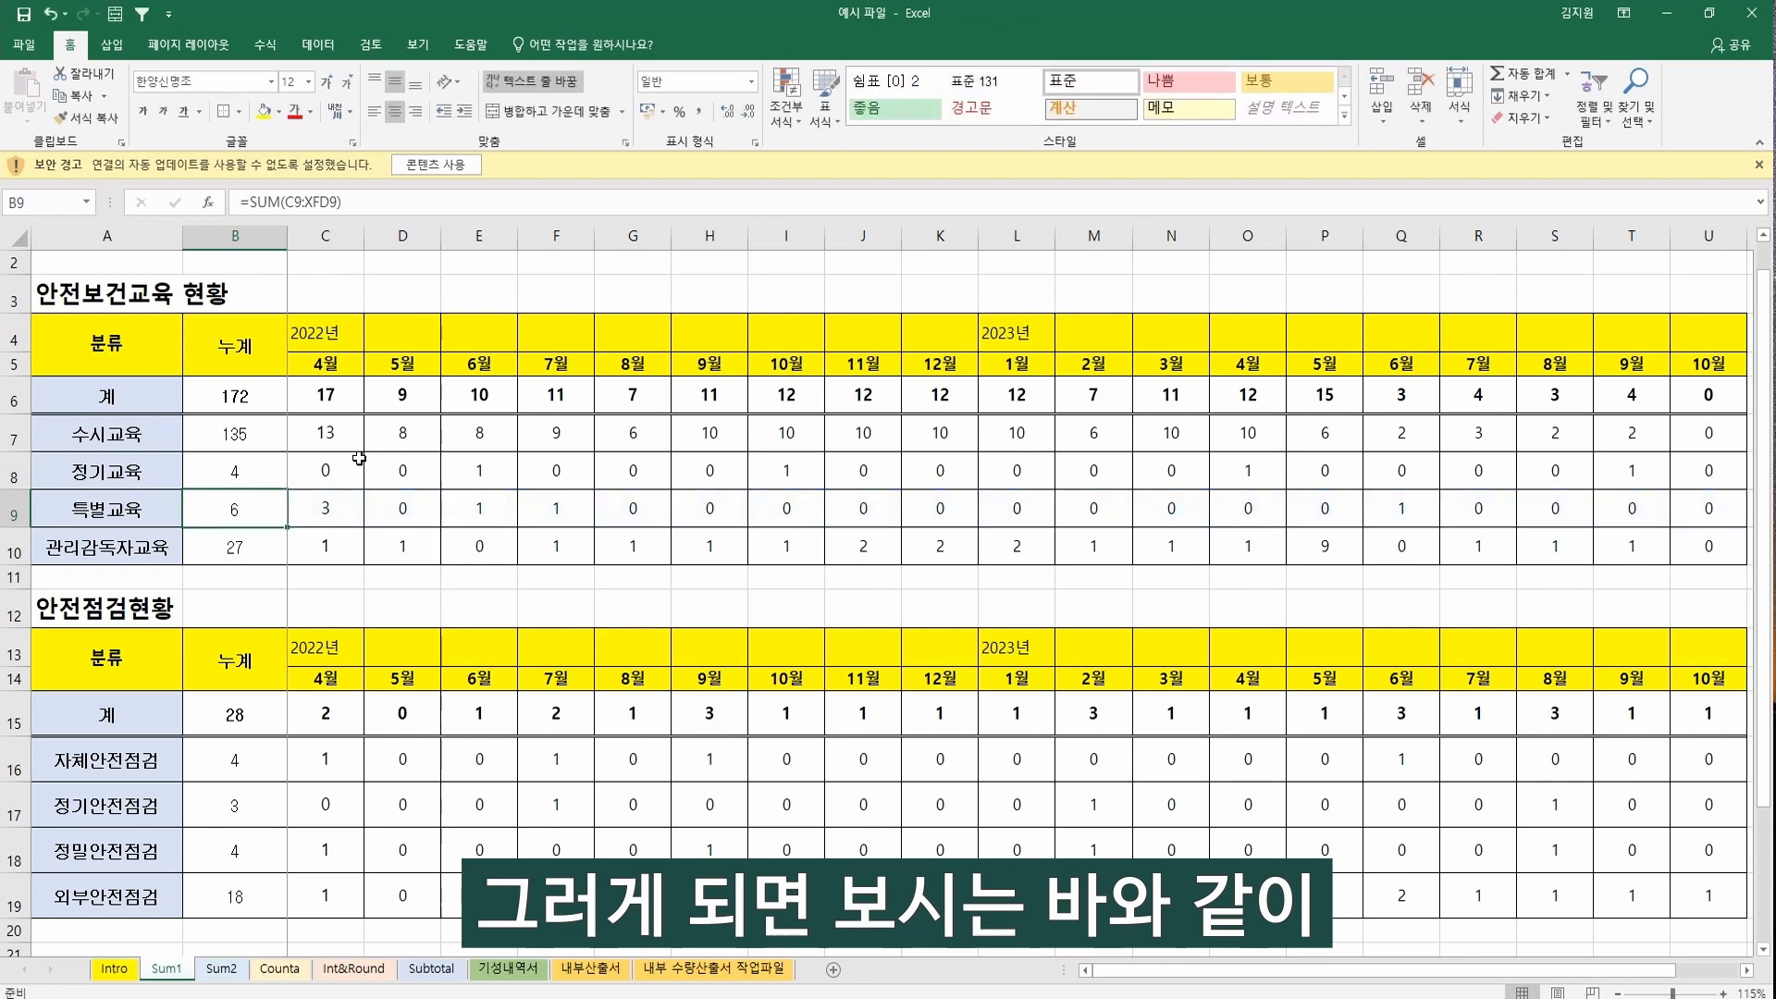
key("F2")
key("Escape")
Inspect the ranges of the pasted SUM formulas in B16 to B19 of the safety inspection table.
key("Down")
key("Down")
key("Down")
key("Down")
key("Down")
key("F2")
key("Escape")
key("Down")
key("F2")
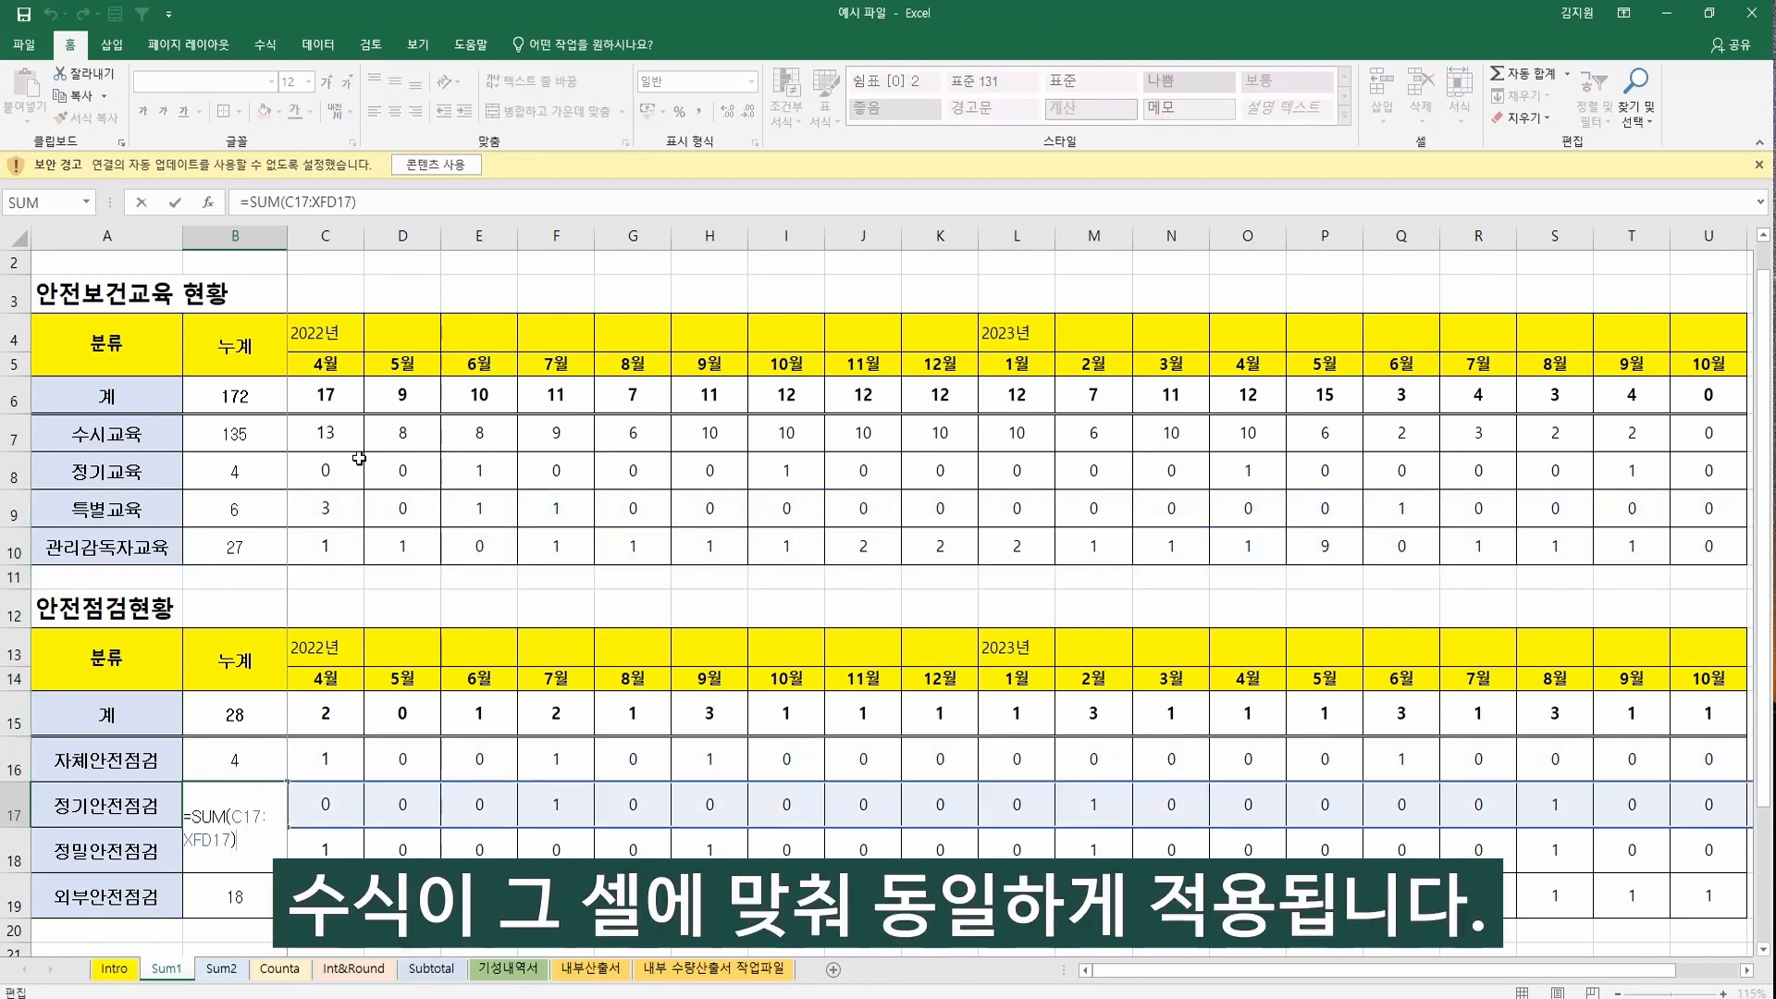
key("Escape")
key("Down")
key("F2")
key("Escape")
key("Down")
key("F2")
key("Escape")
key("Up")
key("Up")
key("Up")
key("Up")
key("Up")
key("Up")
key("Up")
key("Up")
key("Up")
key("Up")
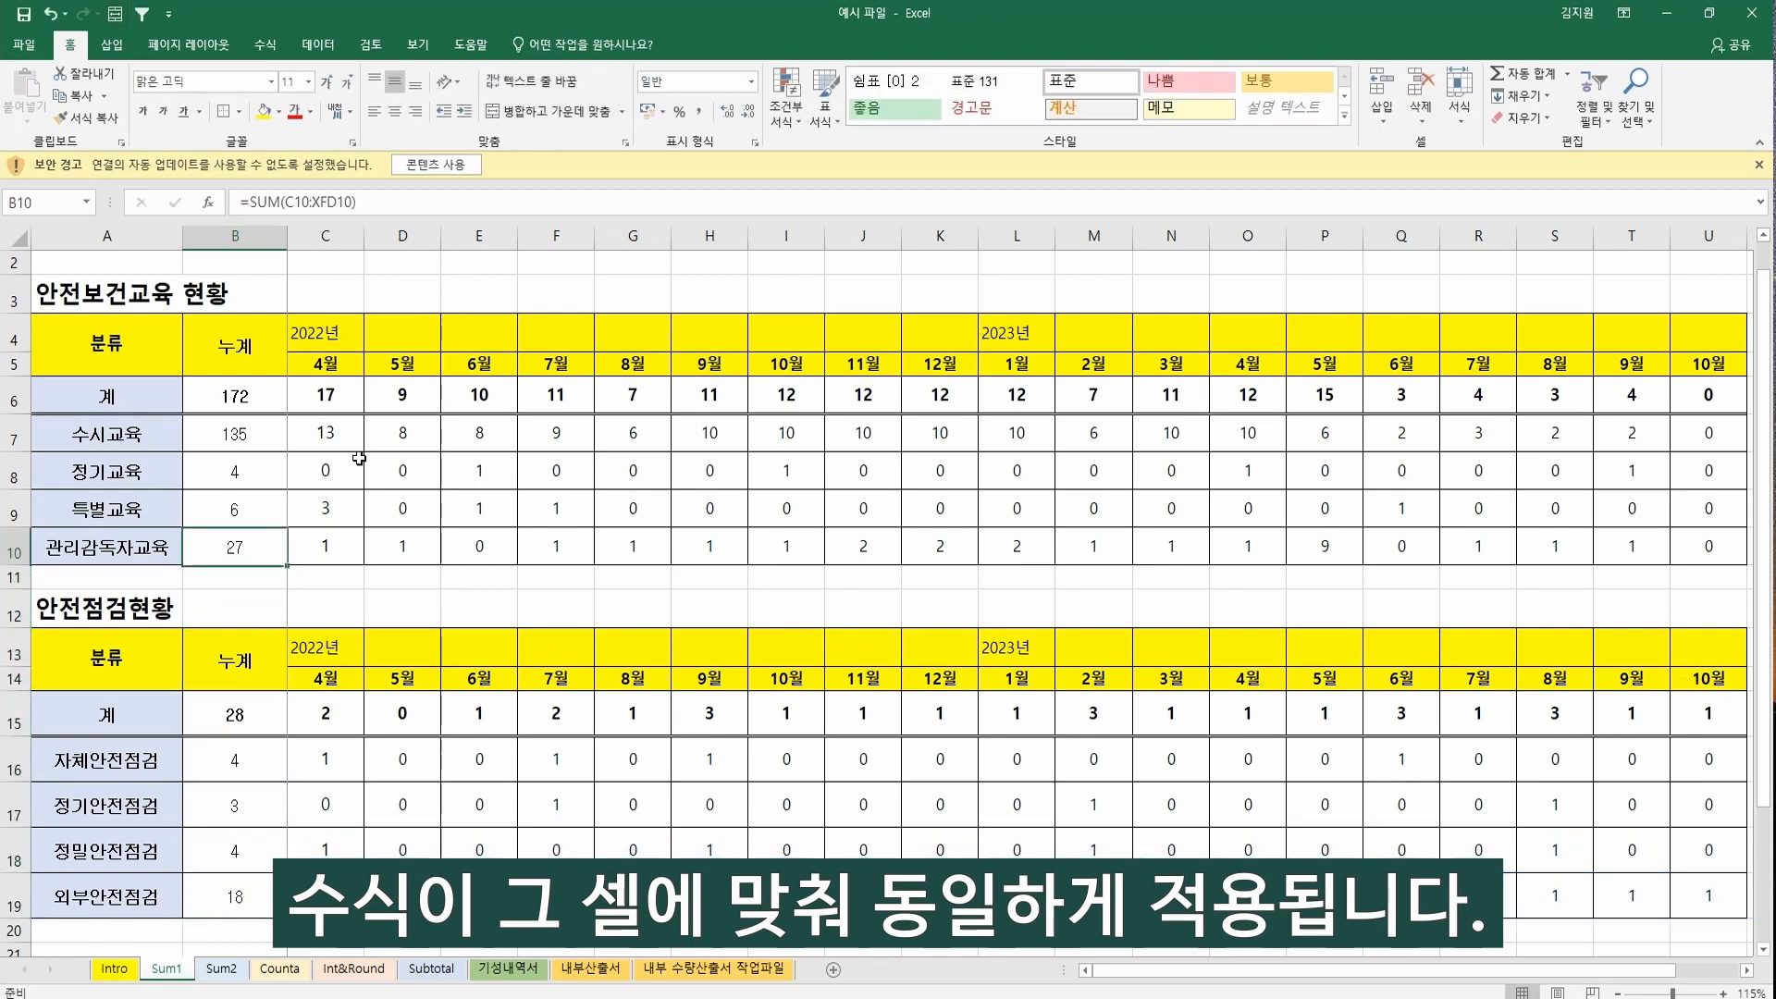
key("Right")
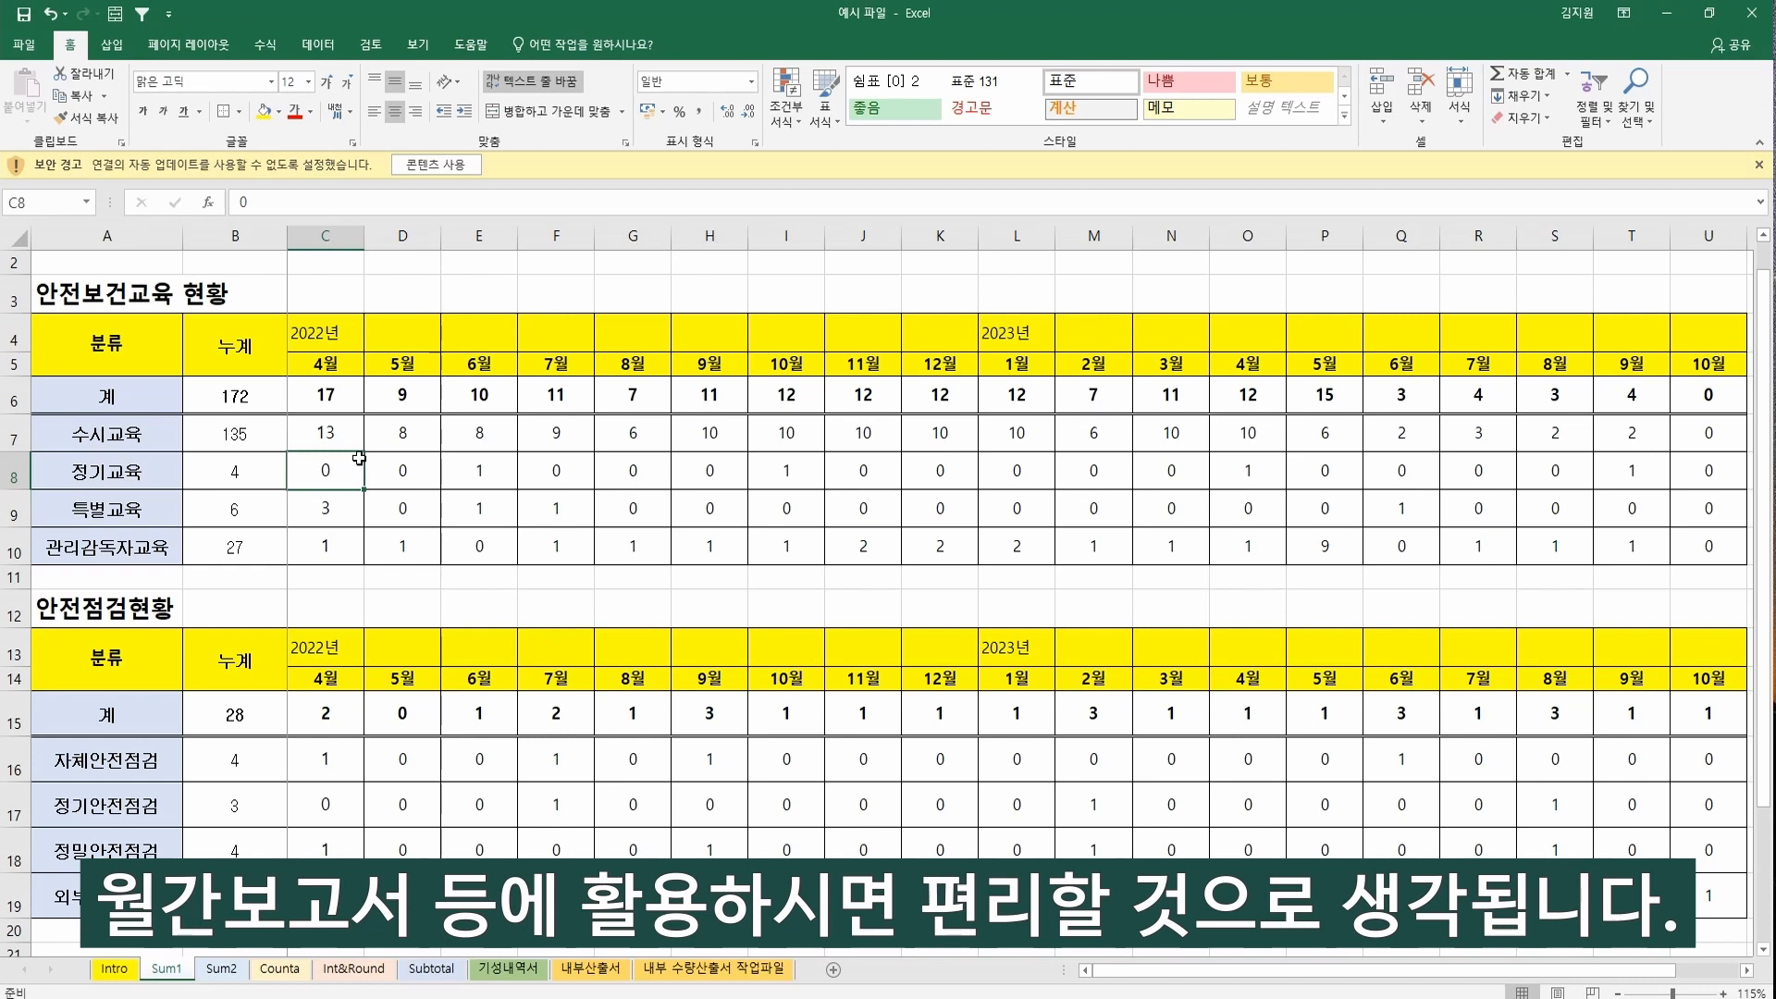
Switch to the Sum2 sheet and inspect the SUM formulas of the cumulative amount column from B6 to B11.
left_click(221, 969)
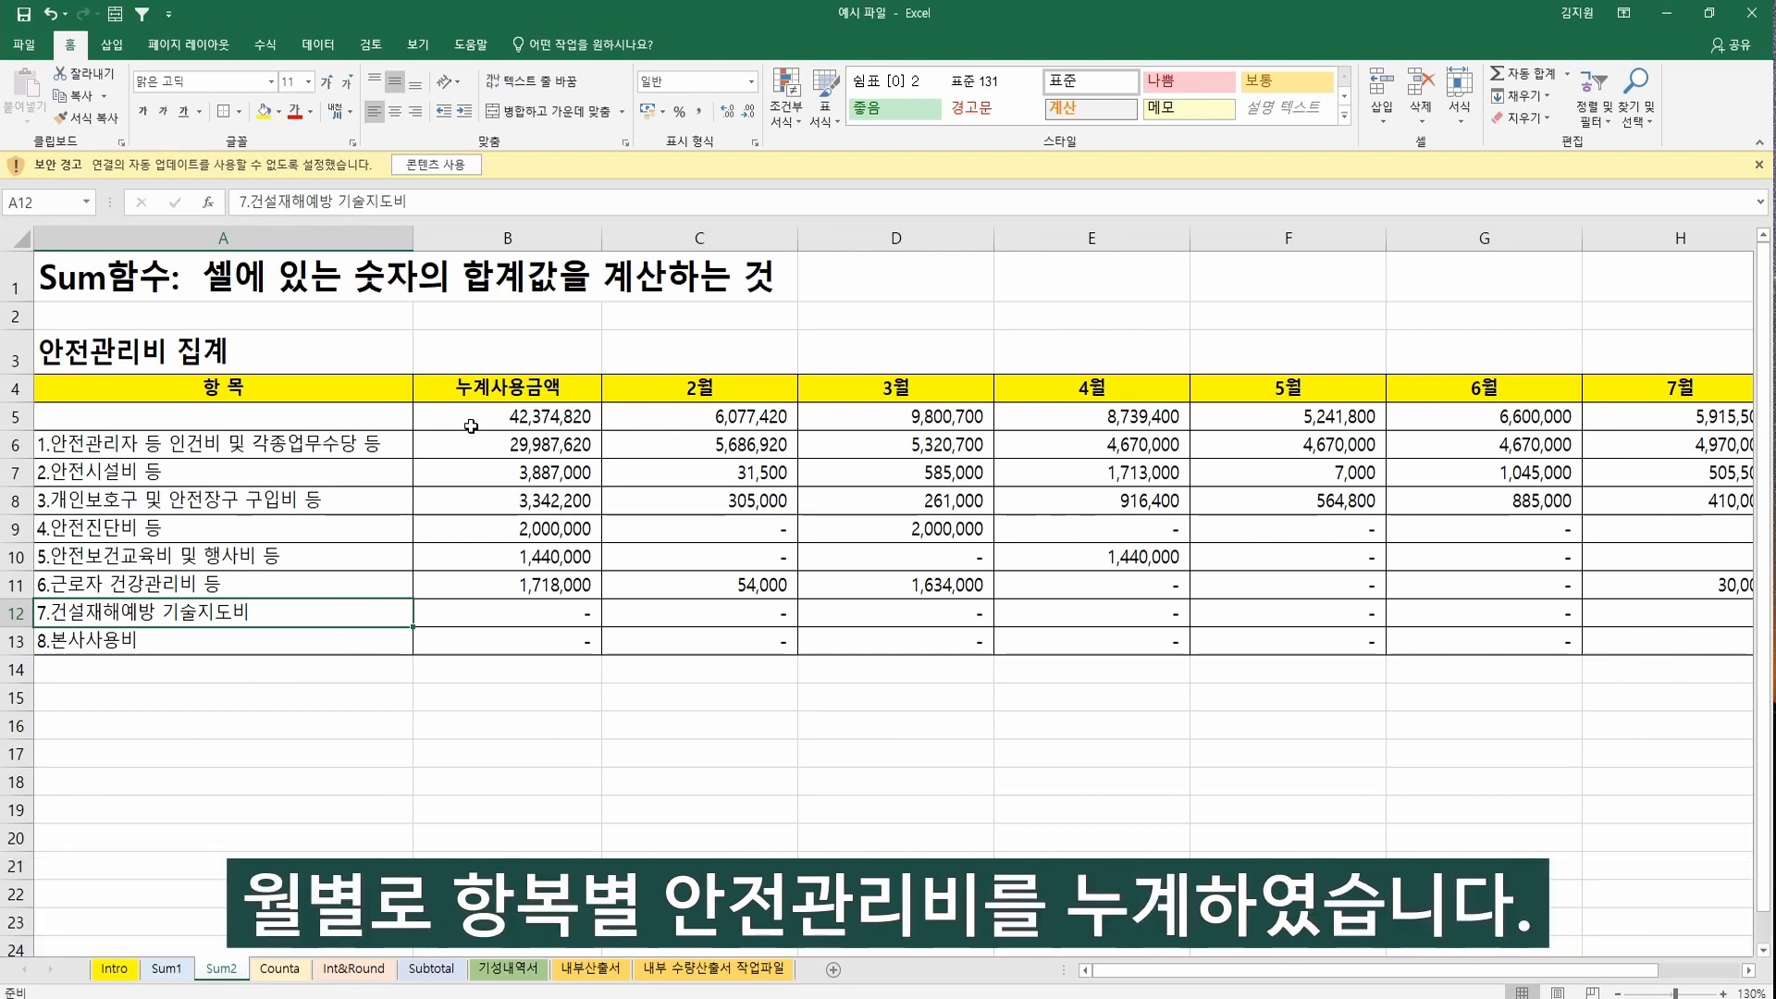
left_click(556, 535)
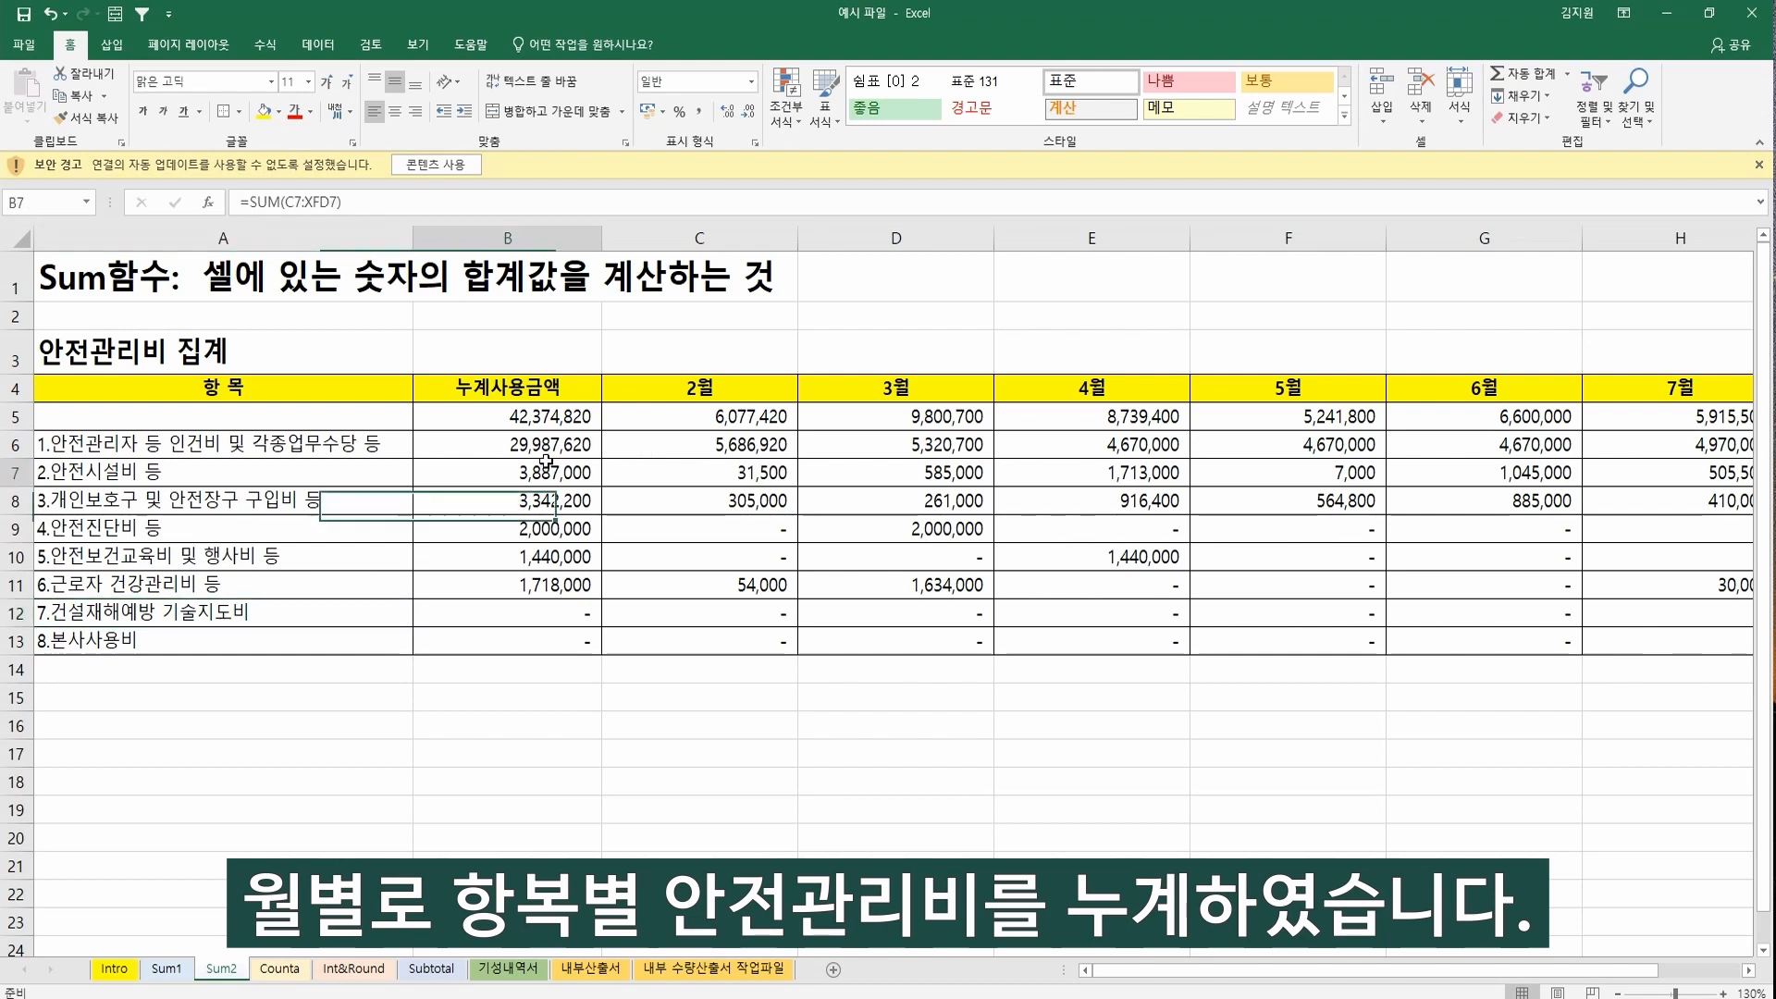
key("Up")
key("Up")
key("Up")
key("F2")
key("Return")
key("F2")
key("Return")
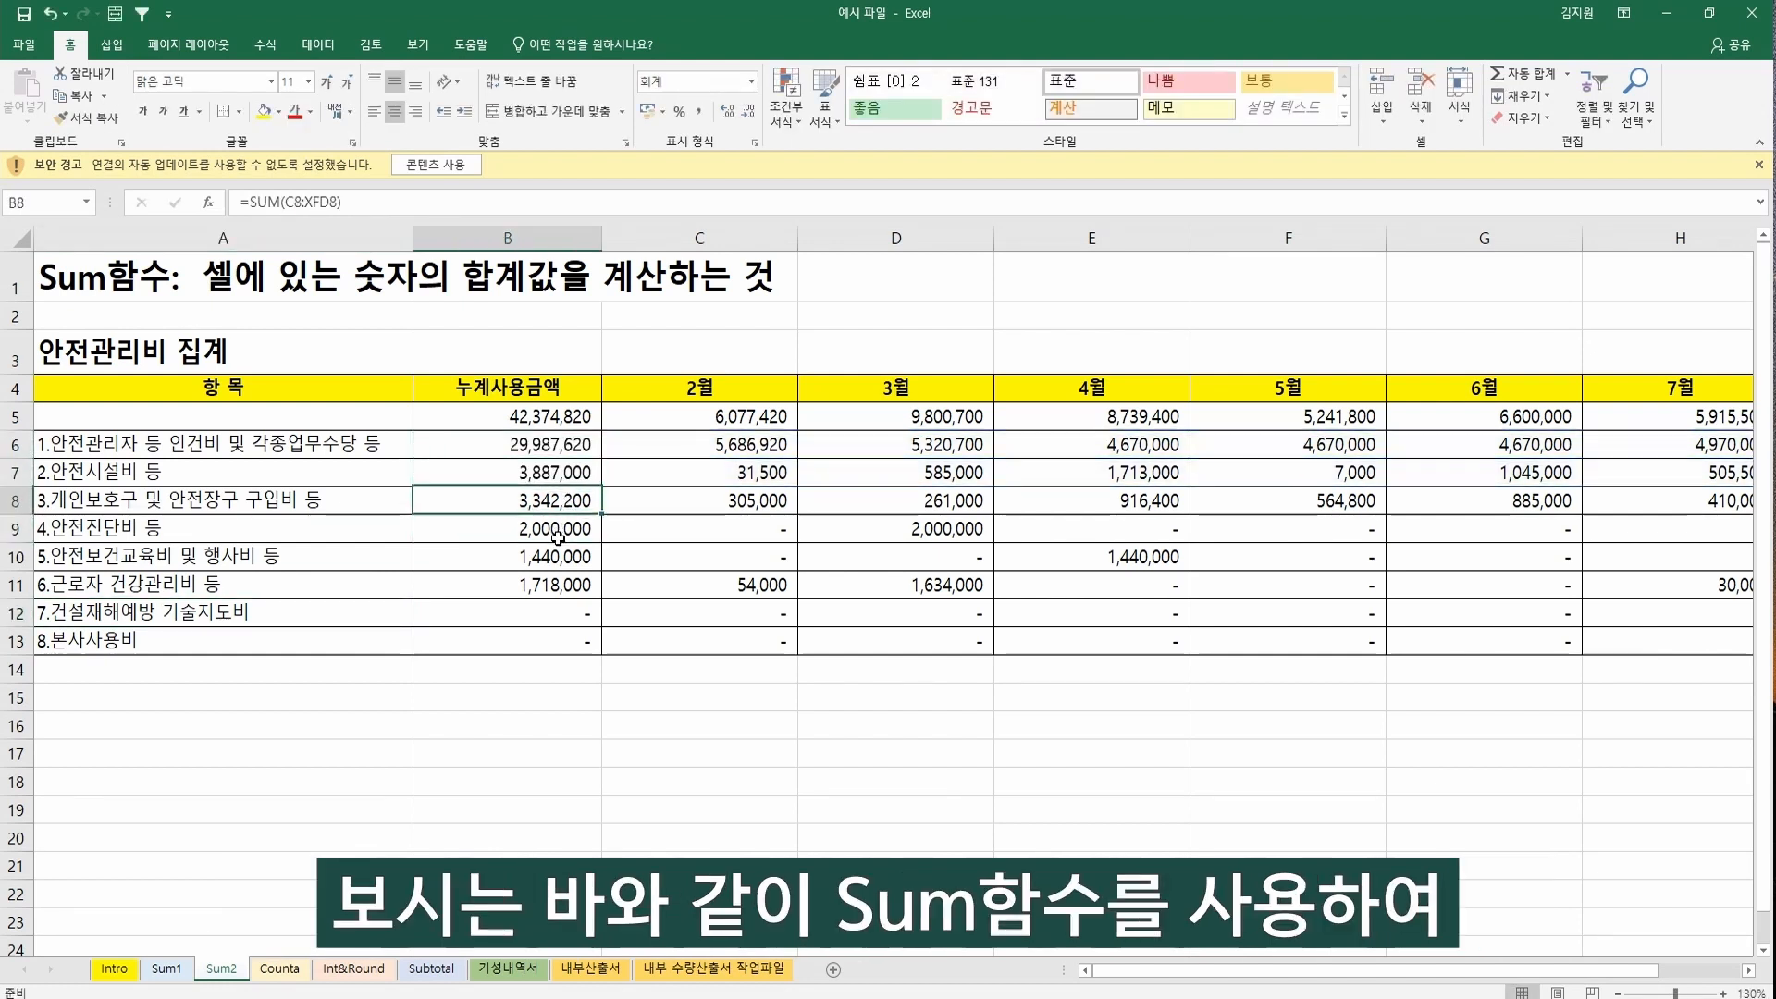
key("F2")
key("Return")
key("F2")
key("Return")
key("F2")
key("Return")
key("F2")
key("Escape")
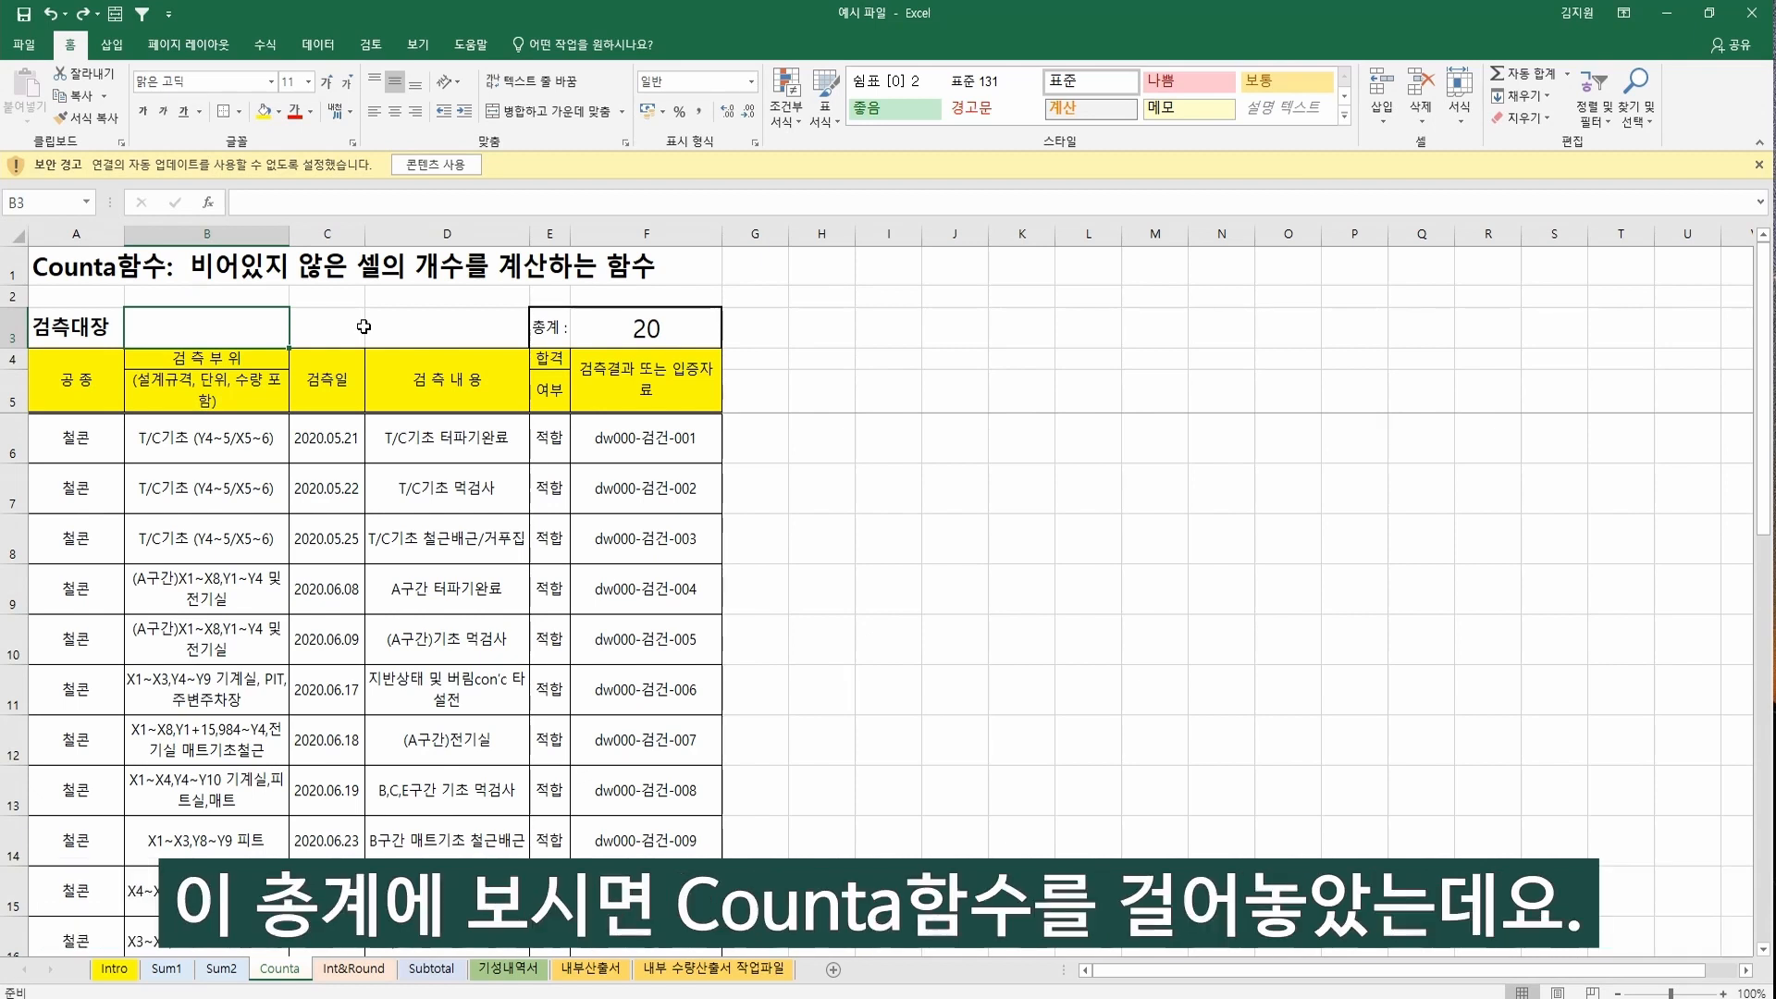
Enter a COUNTA formula in F3 that counts column F from F6 to the sheet's last row, =COUNTA(F6:F1048576).
key("Right")
key("Right")
key("Right")
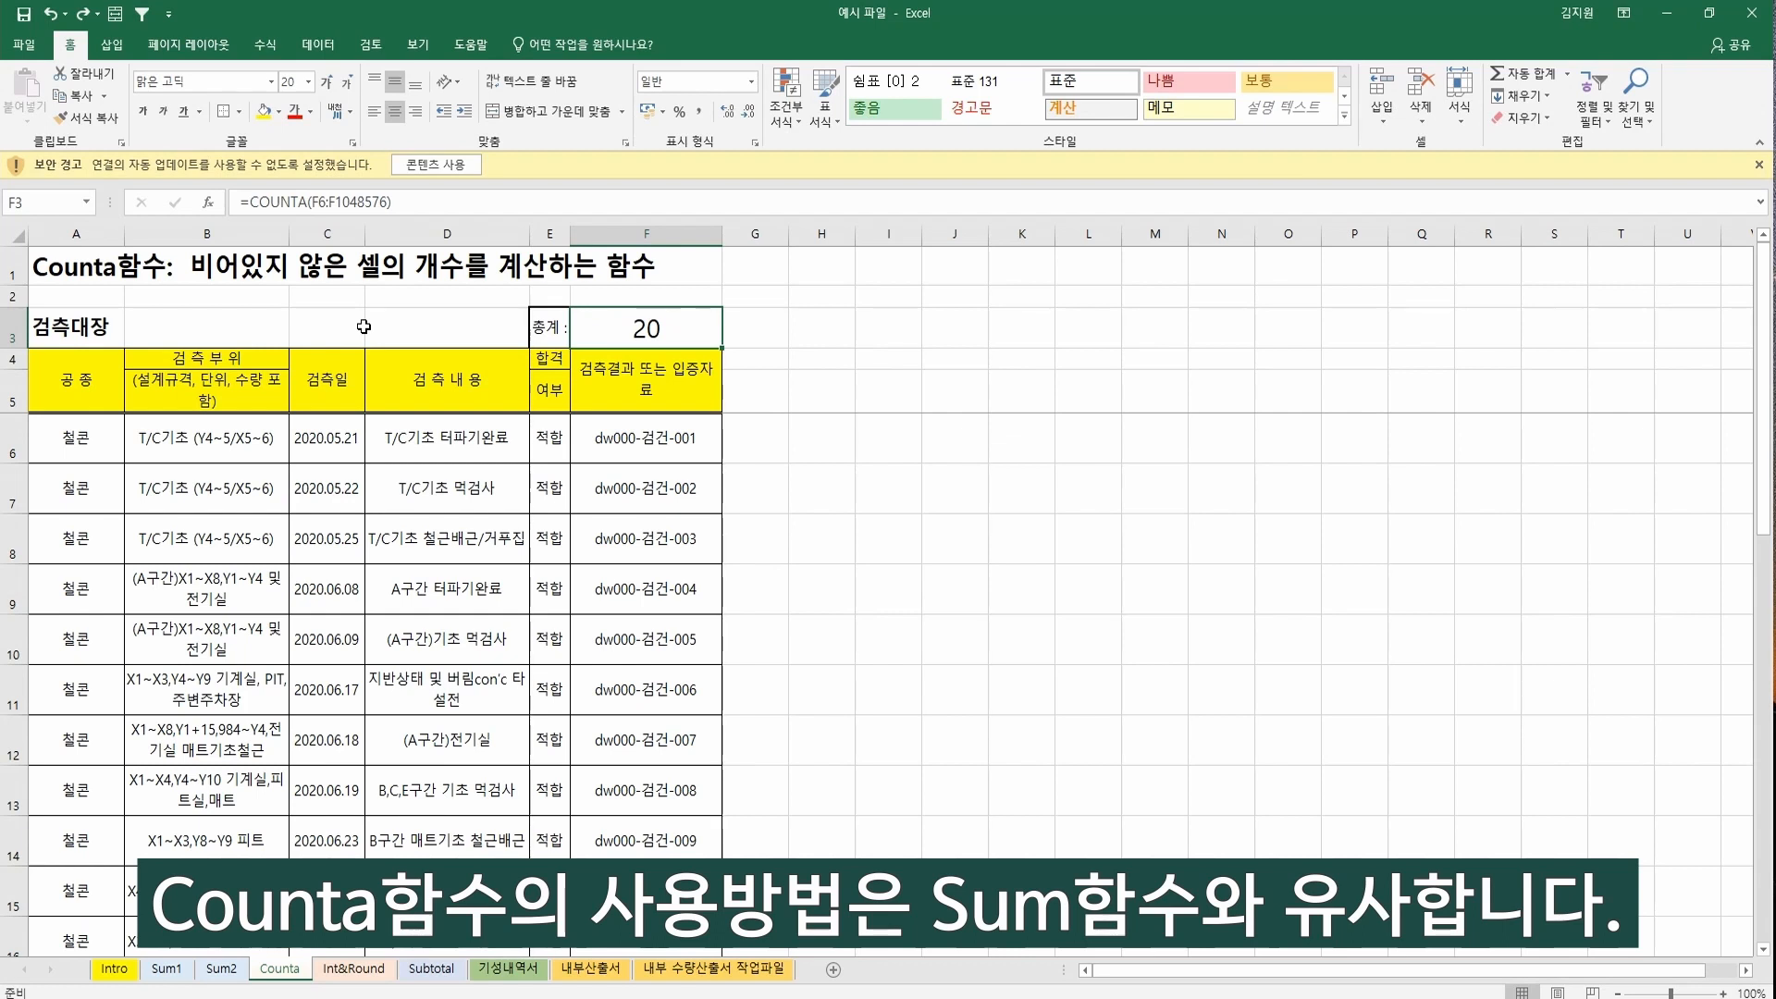
type("=coi")
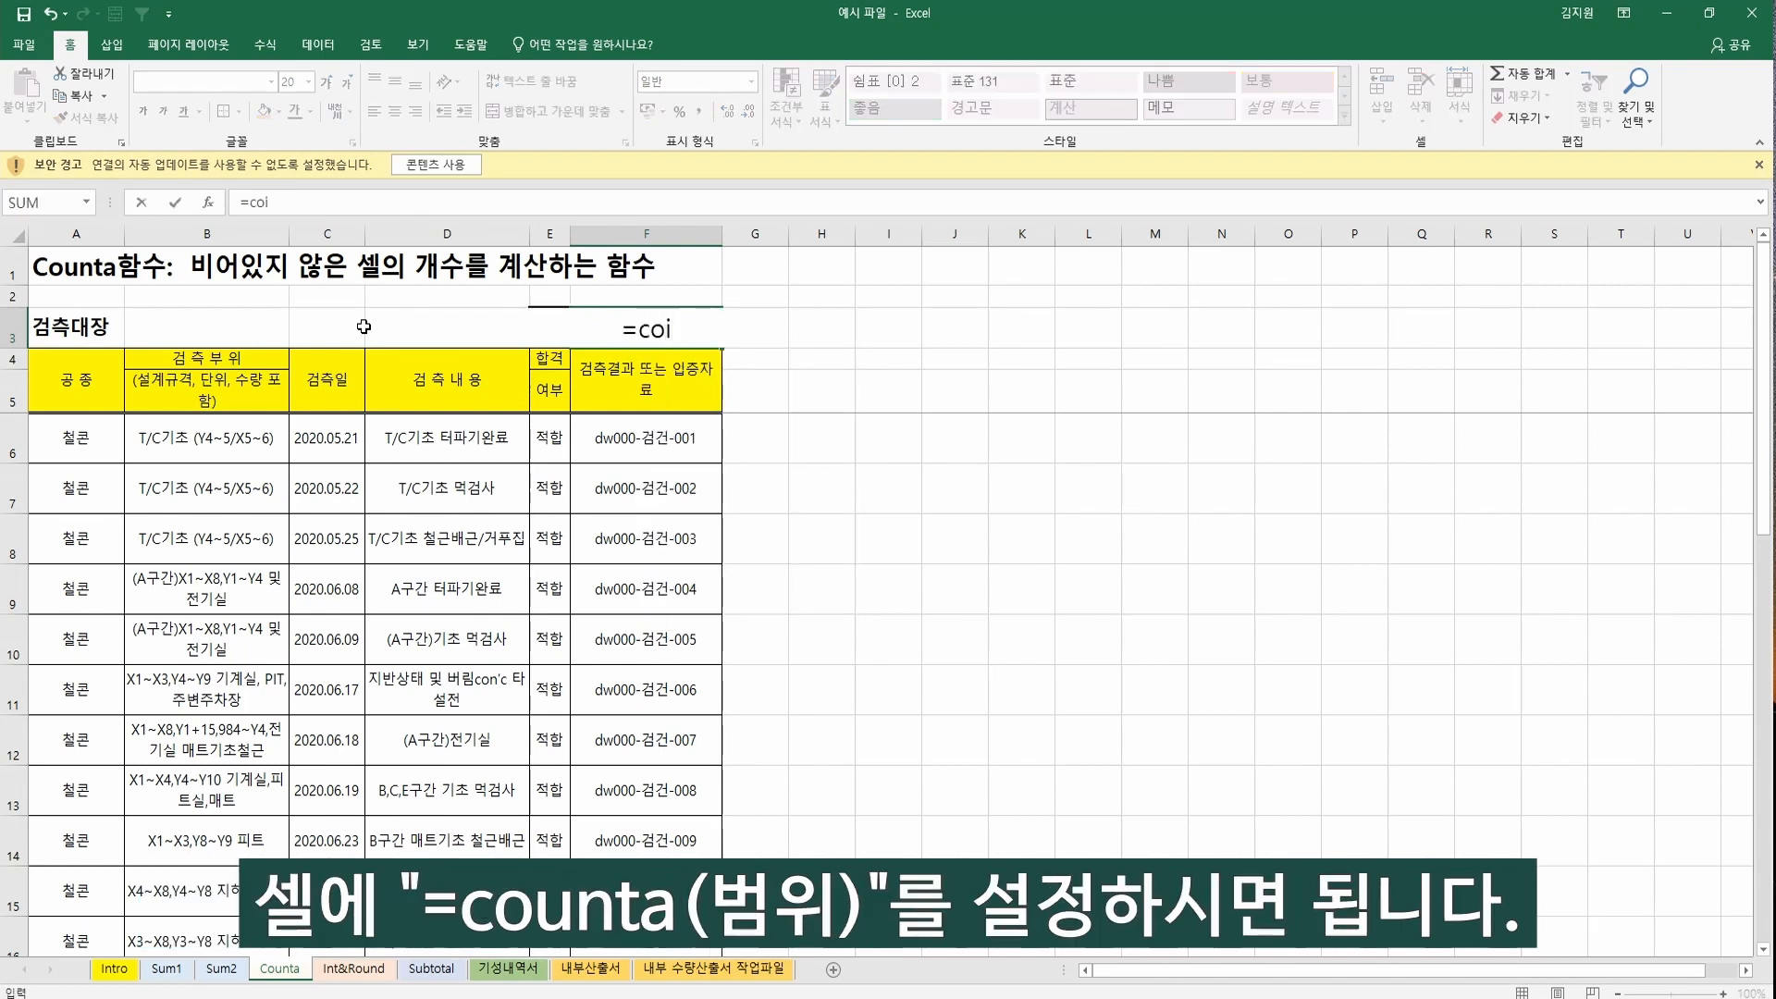
key("BackSpace")
type("unta")
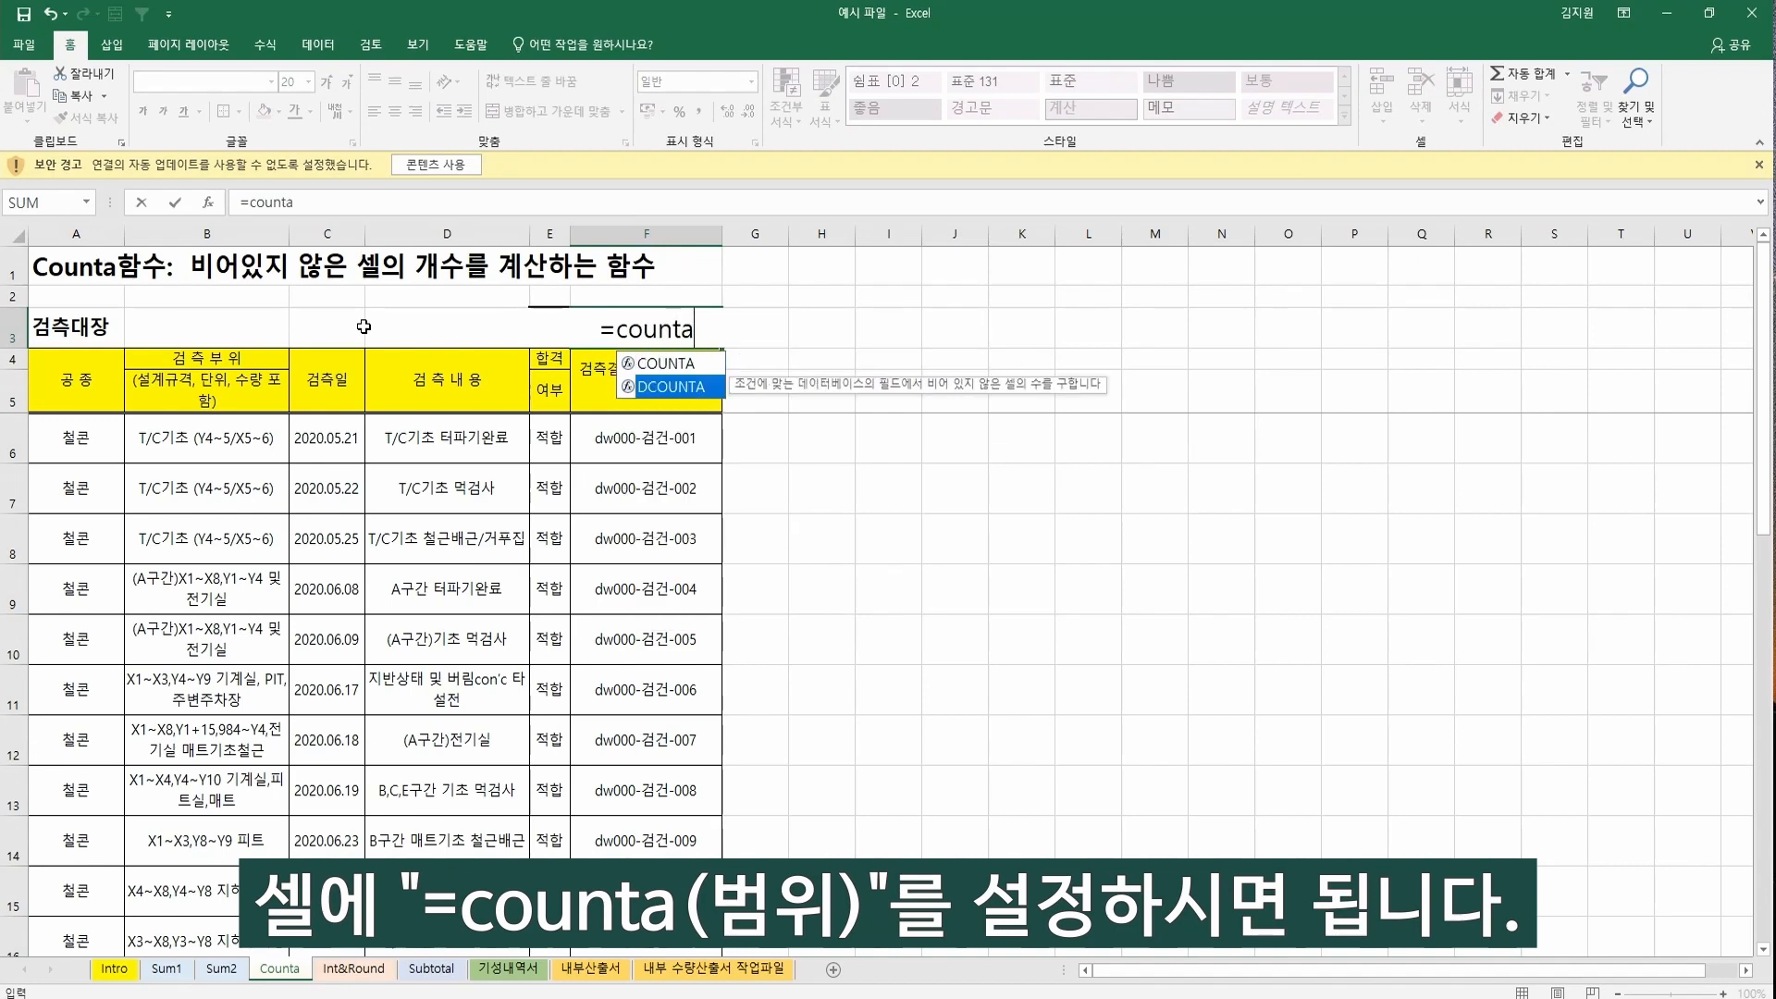
key("Tab")
key("Down")
key("Down")
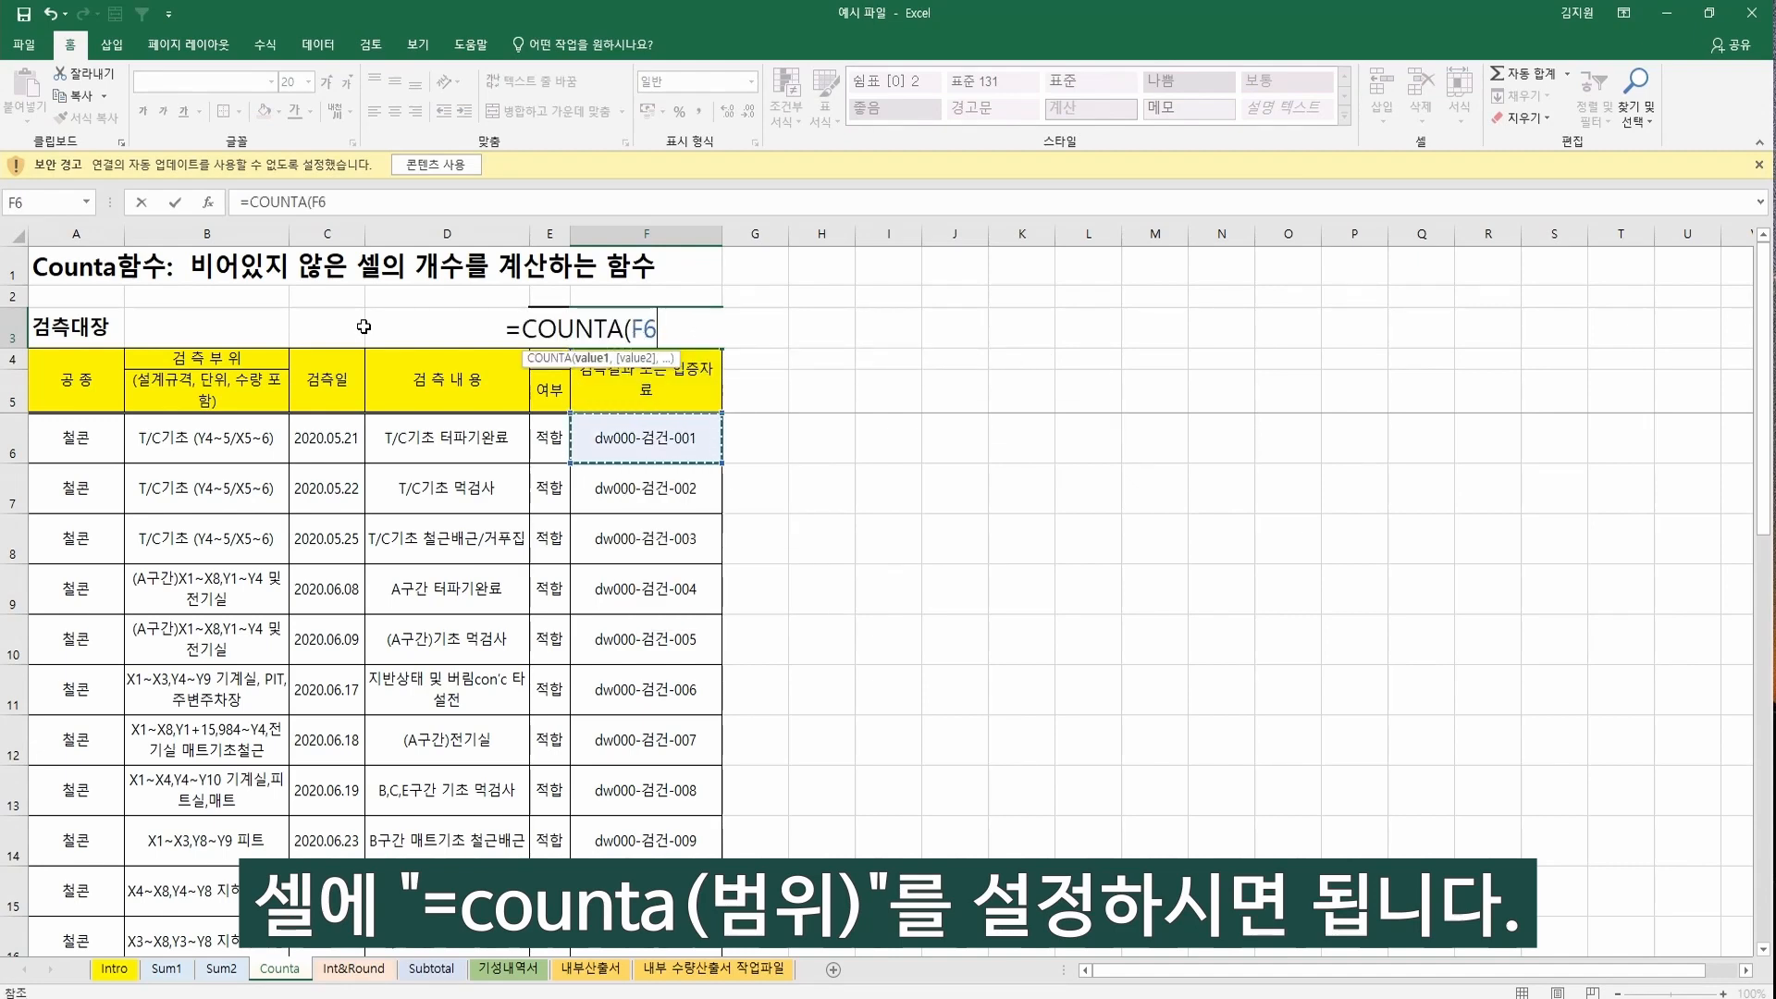
key("ctrl+shift+Down")
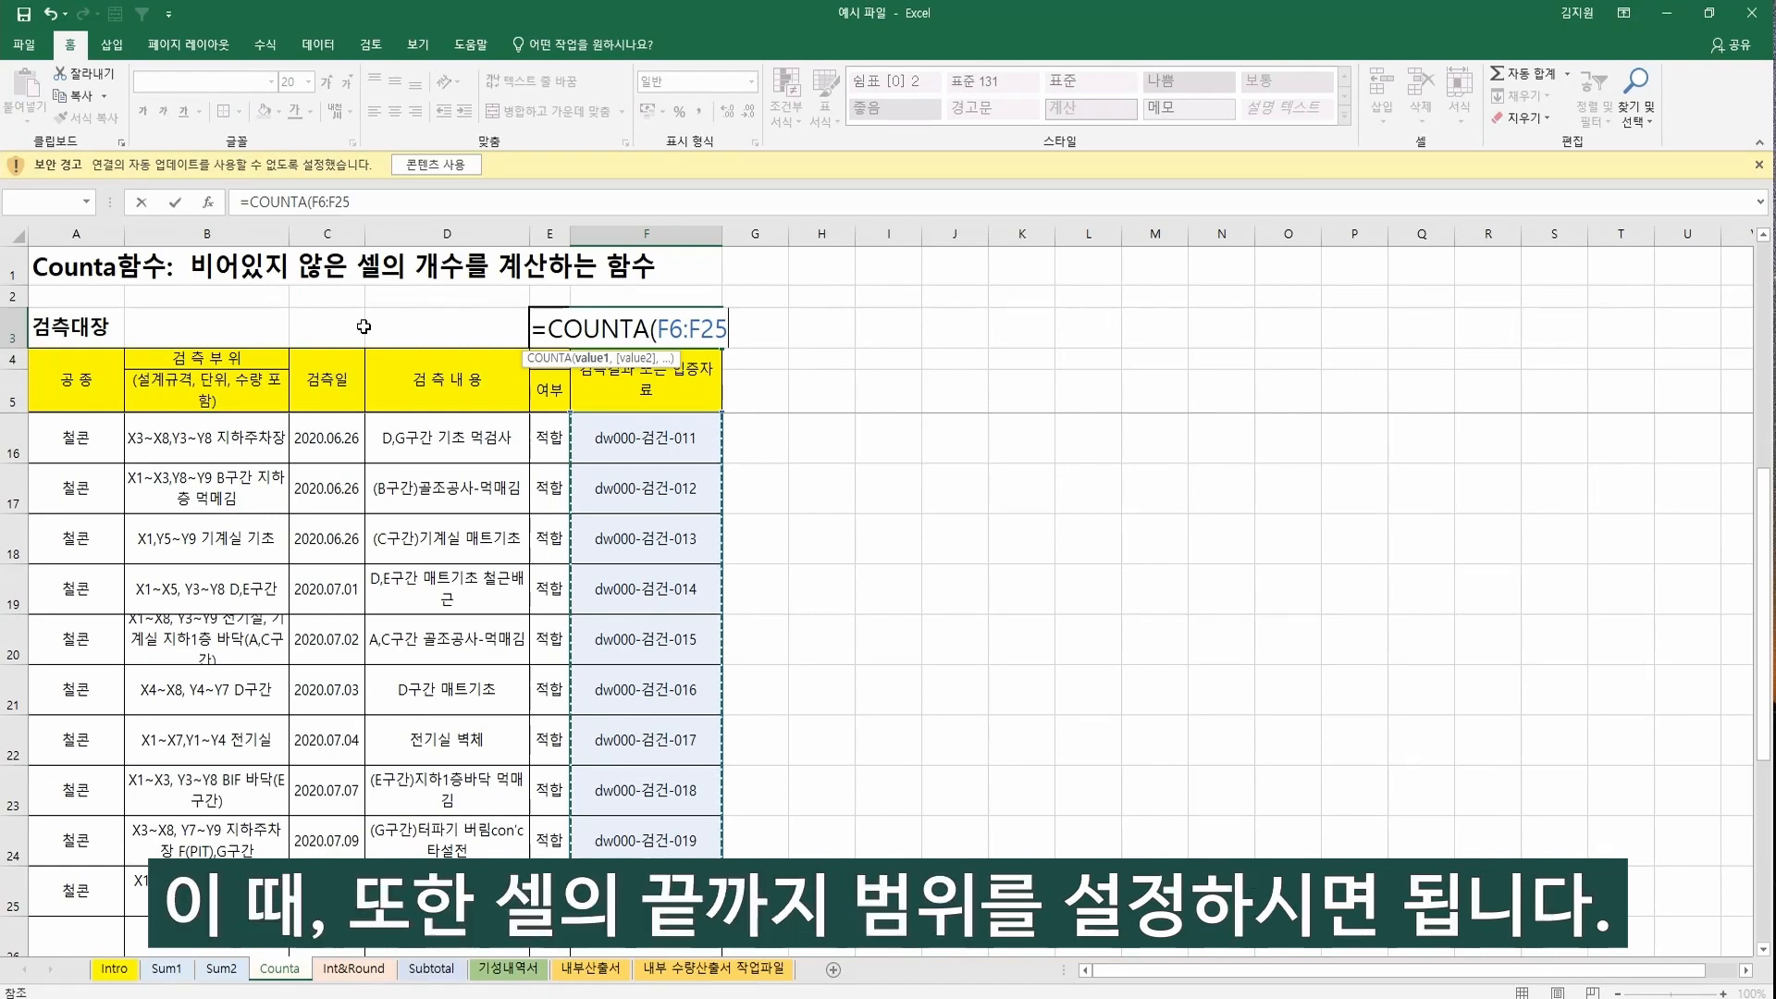
key("ctrl+shift+Down")
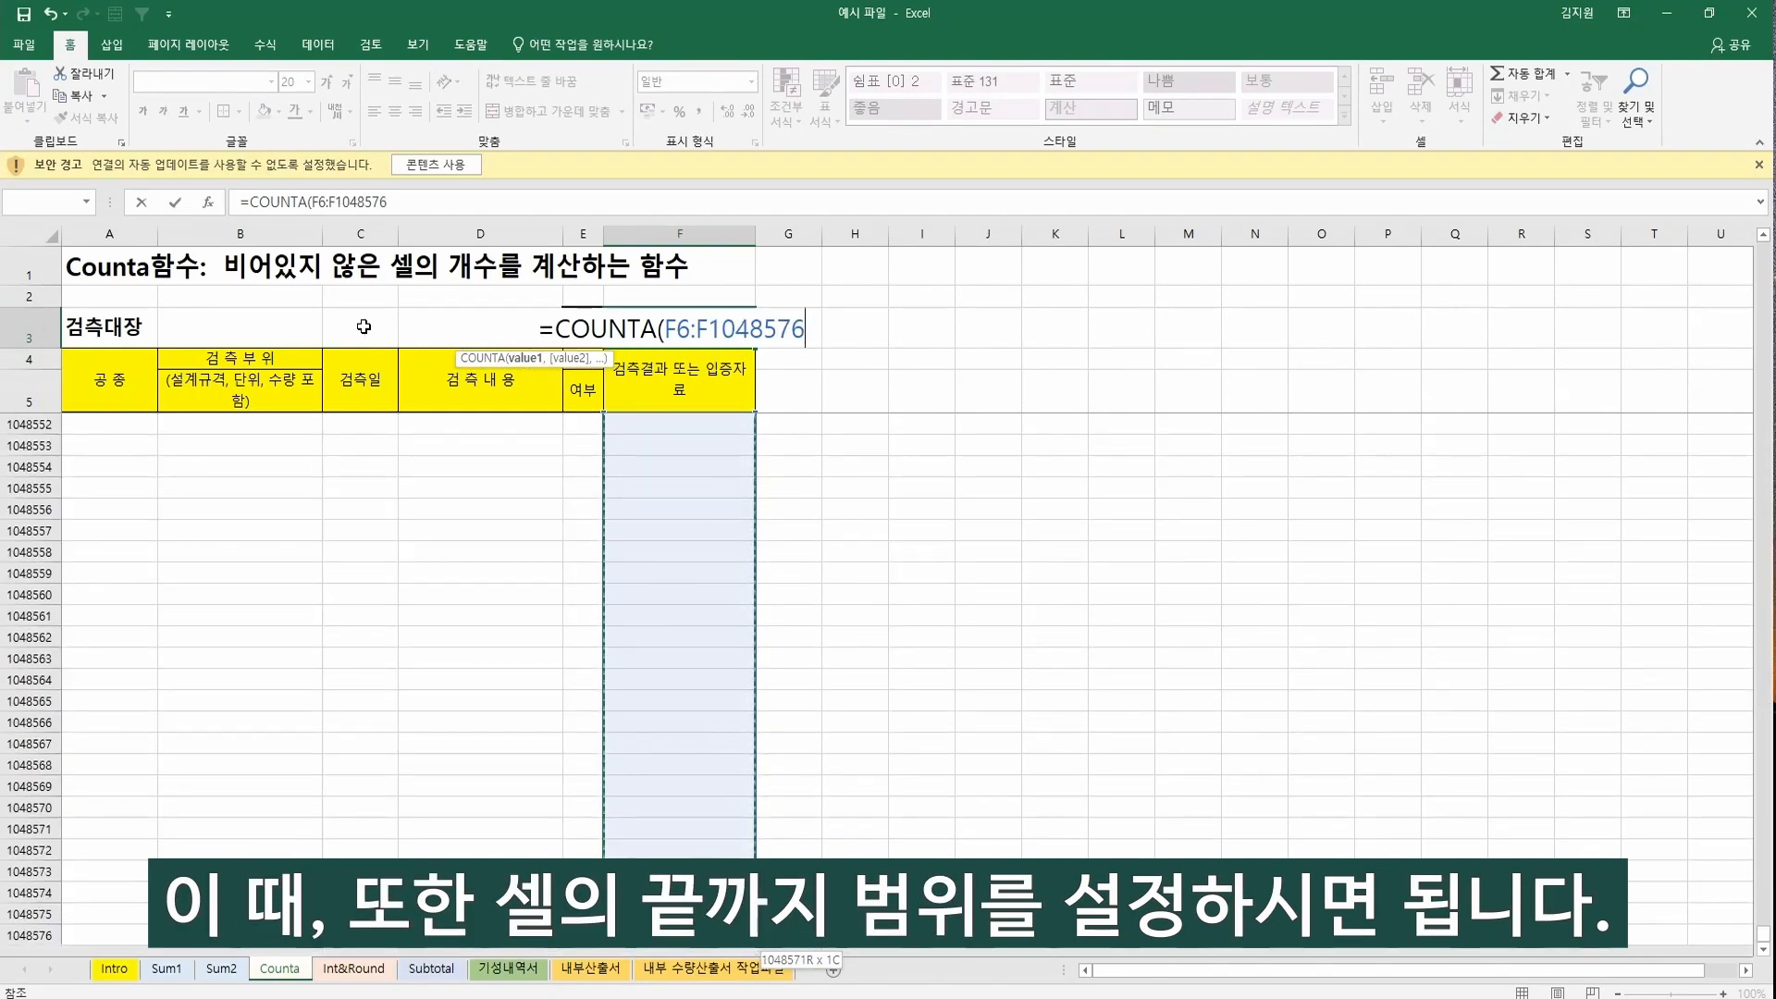
key("Return")
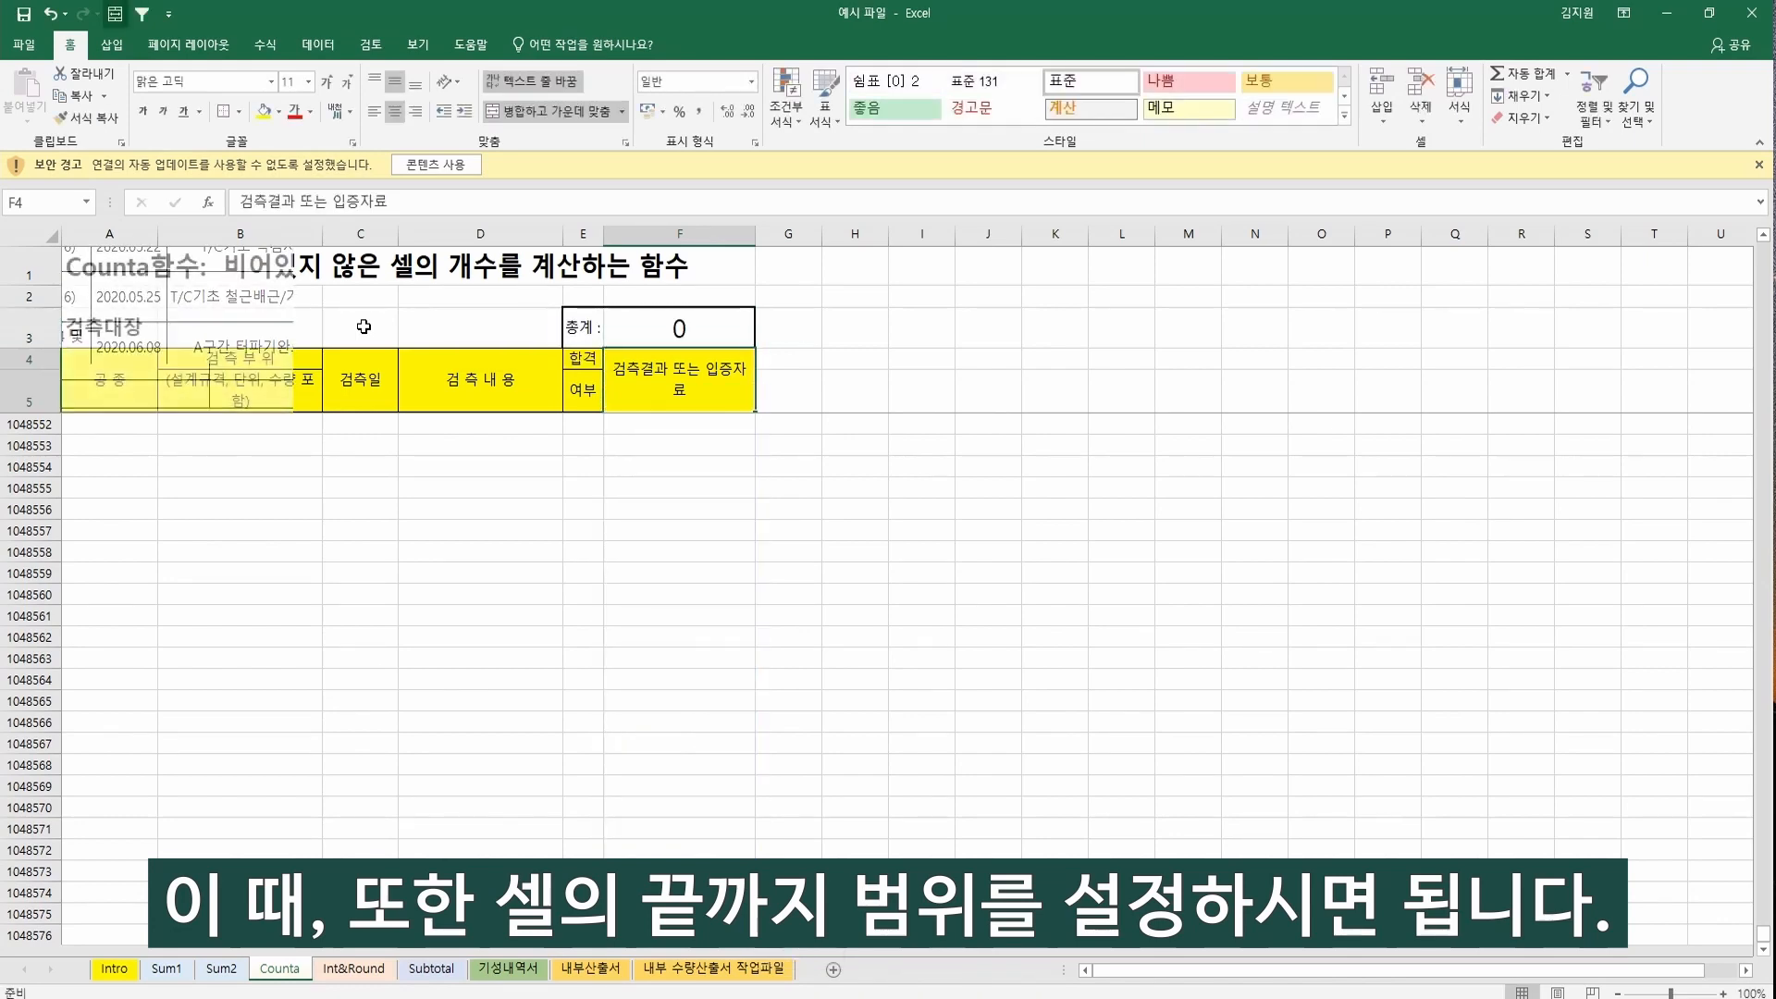
Extend the inspection document numbers in F23:F25 by filling the series down to row 28.
key("Down")
key("Down")
key("Down")
key("Down")
key("Down")
key("Down")
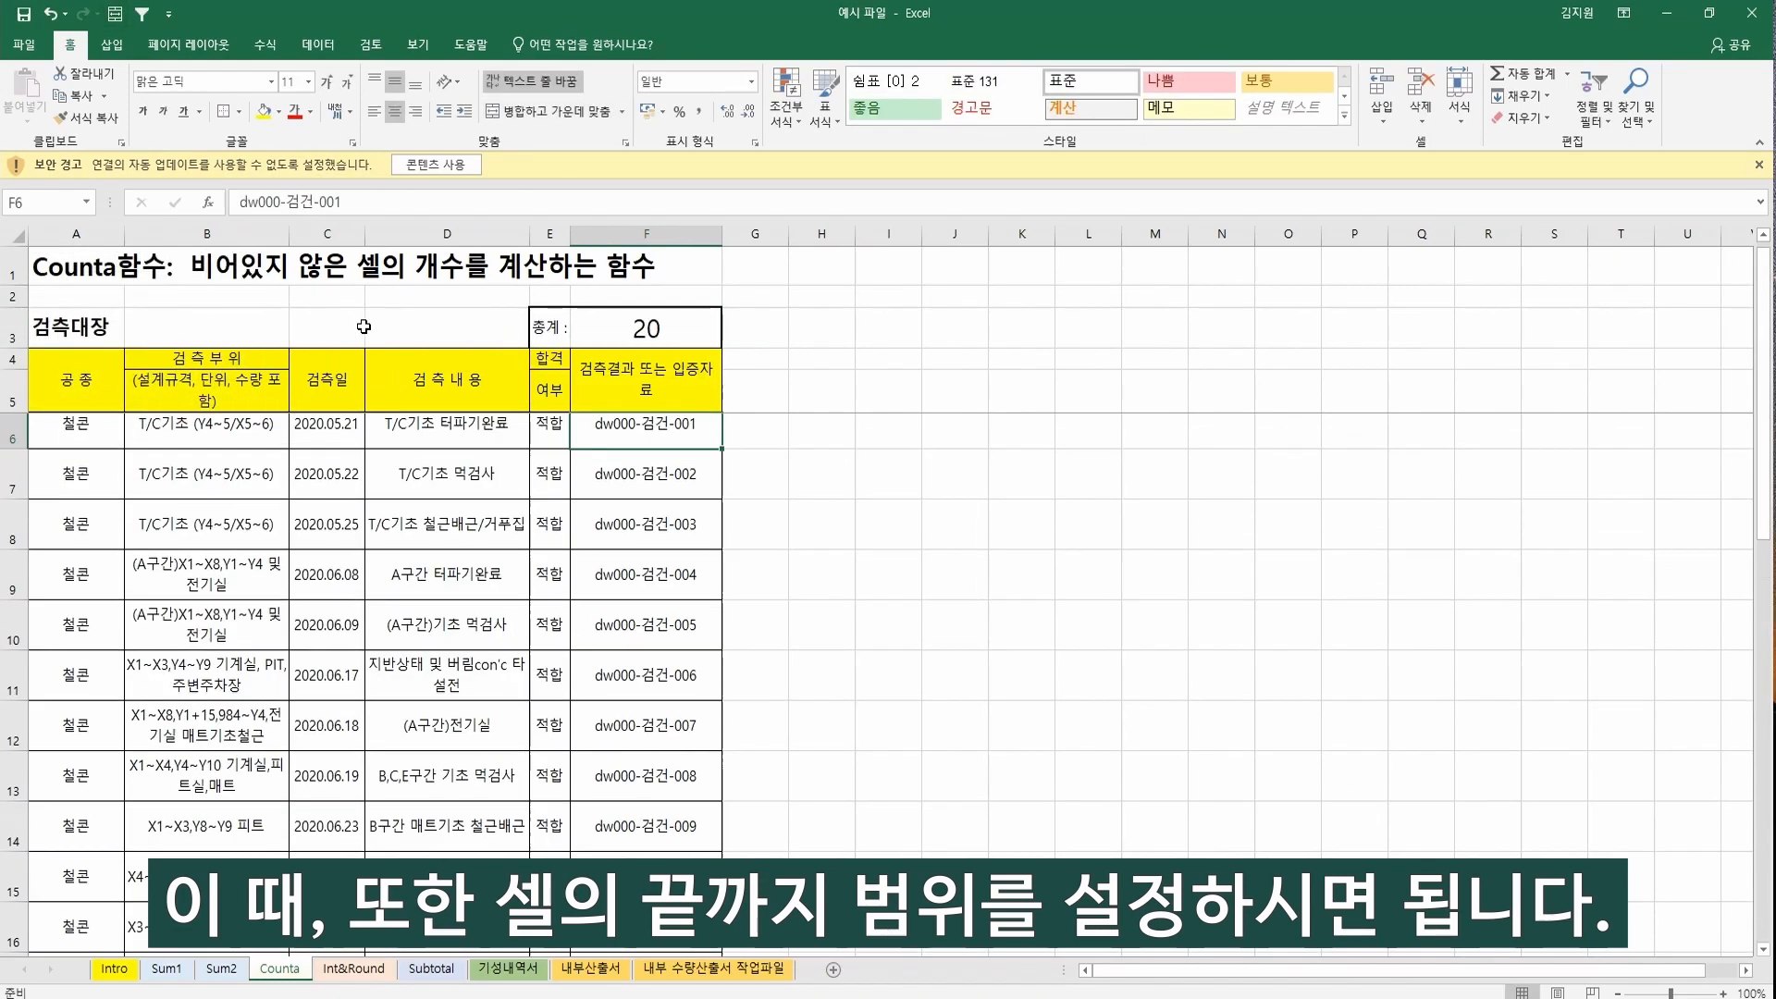
key("Down")
key("Down")
key("Down")
key("Down")
key("Down")
key("Down")
key("Down")
key("Down")
key("Down")
key("Down")
key("Down")
key("Down")
key("Down")
key("Down")
key("Down")
key("Down")
key("Down")
key("Down")
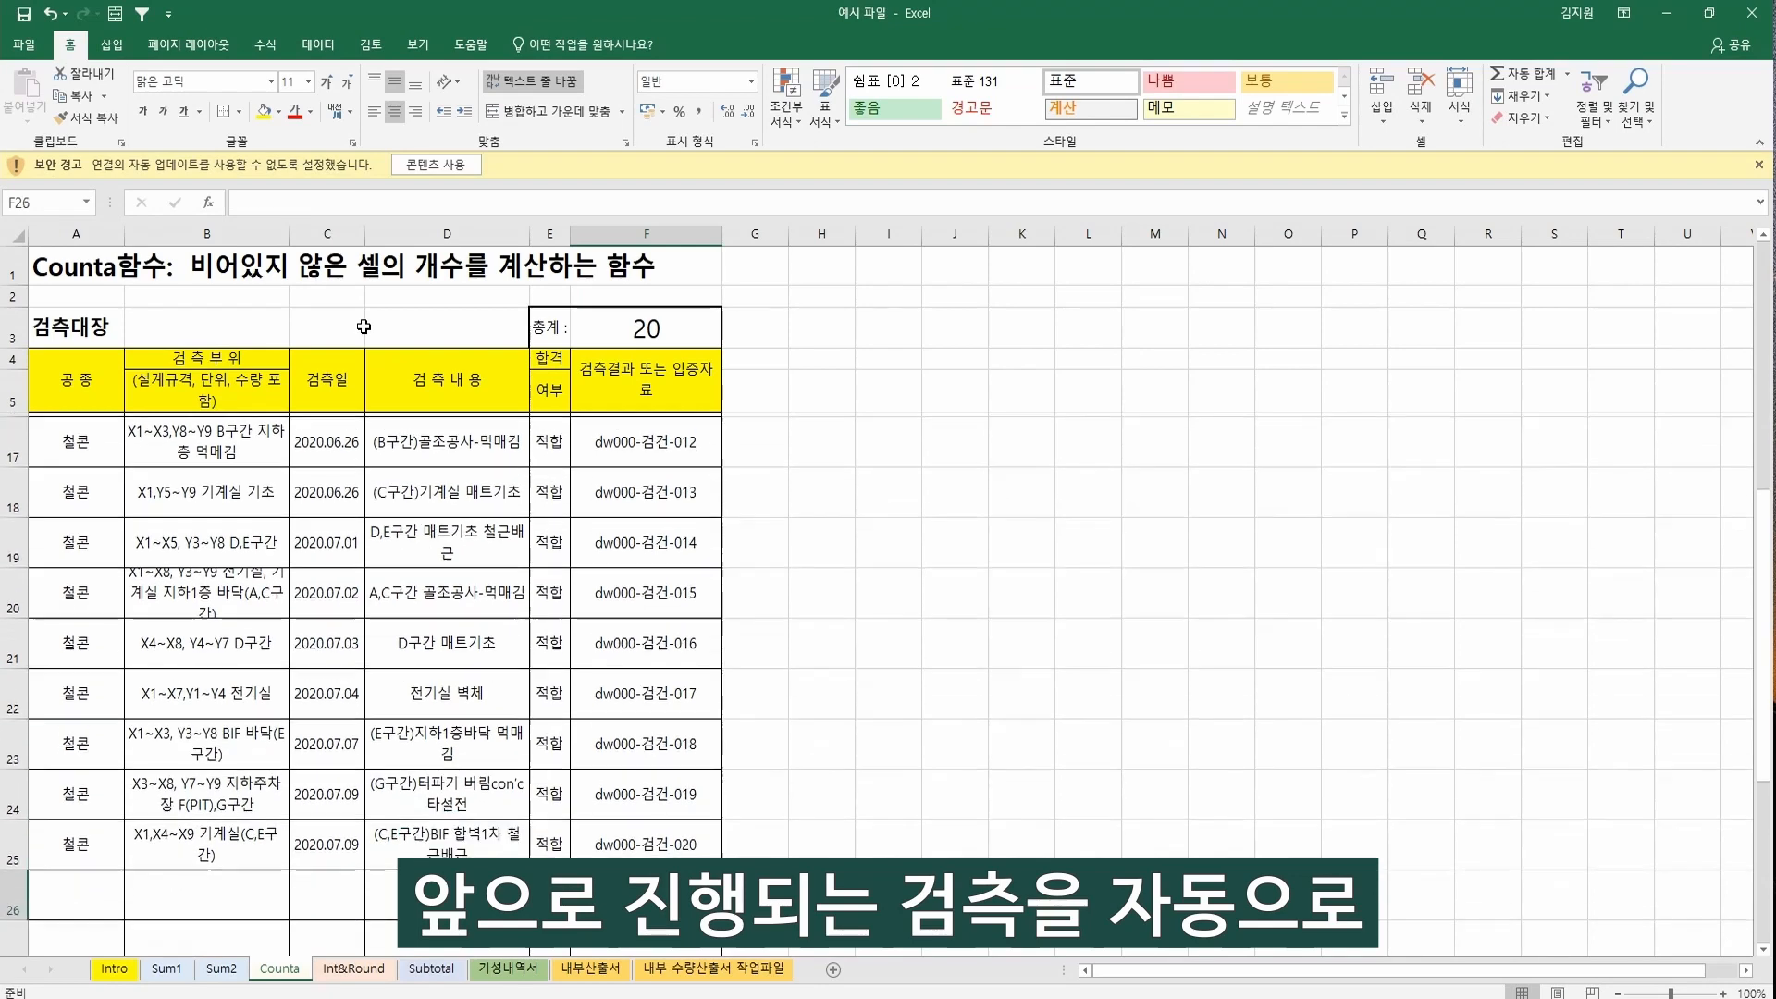
left_click_drag(646, 590, 656, 702)
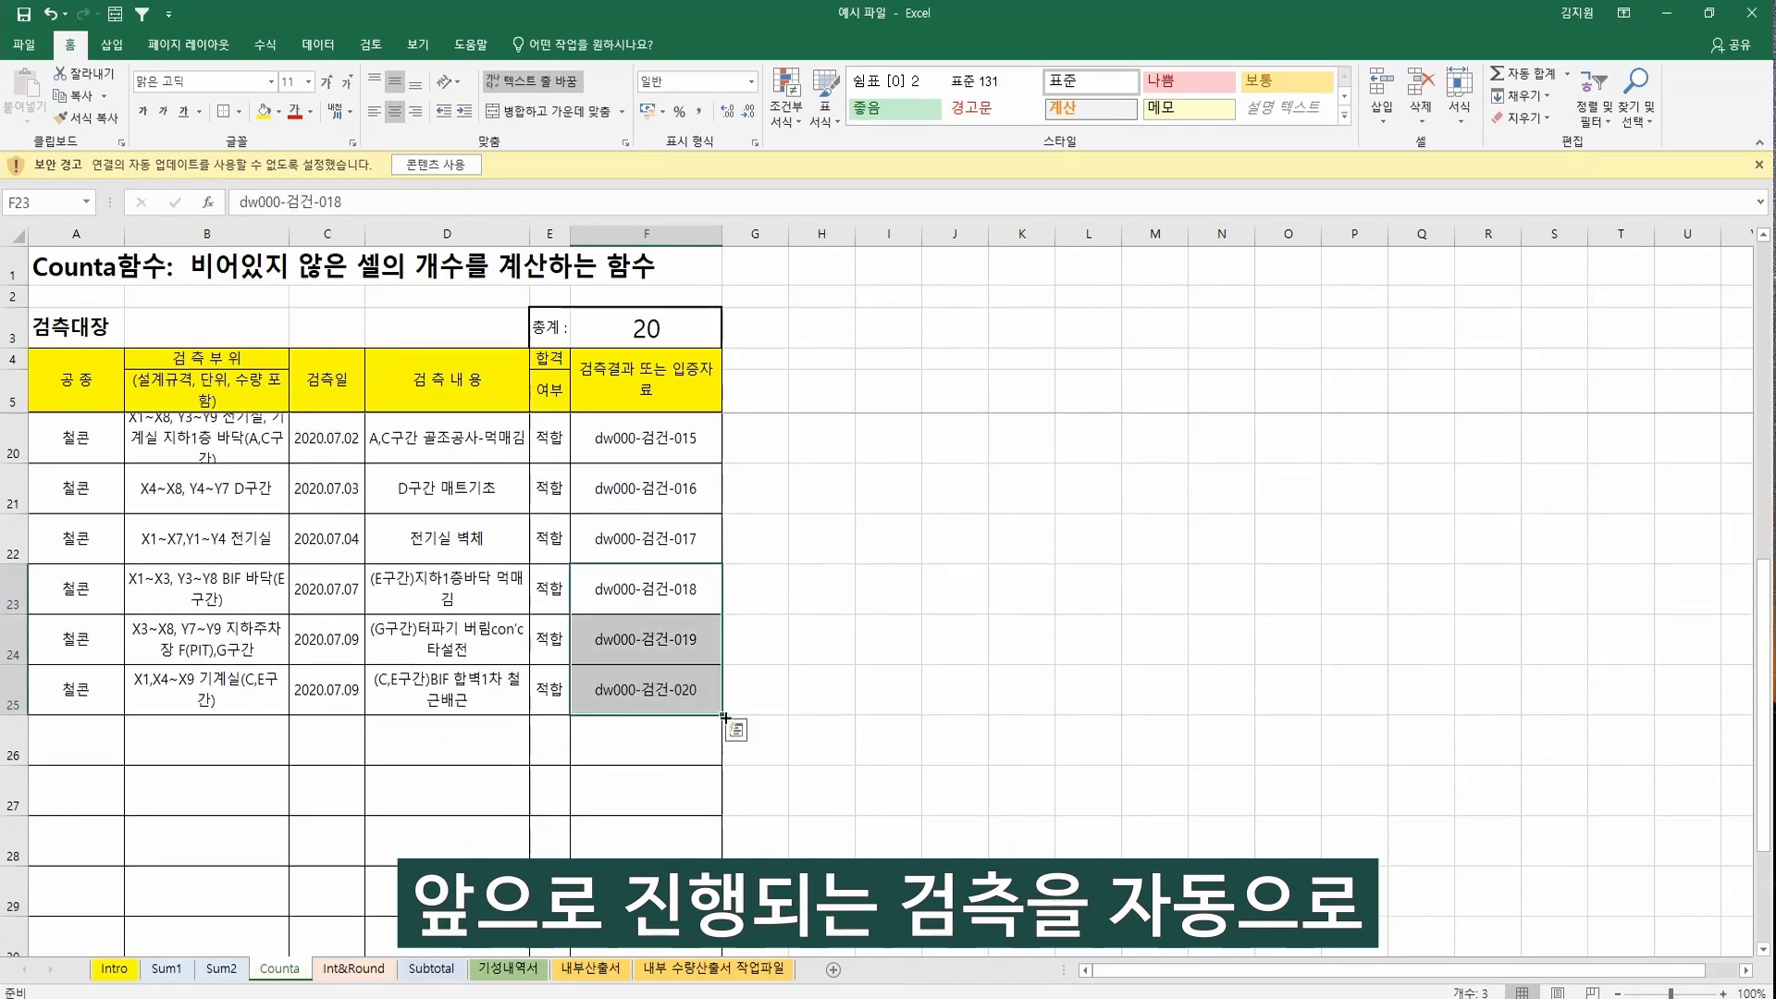
left_click_drag(724, 716, 696, 856)
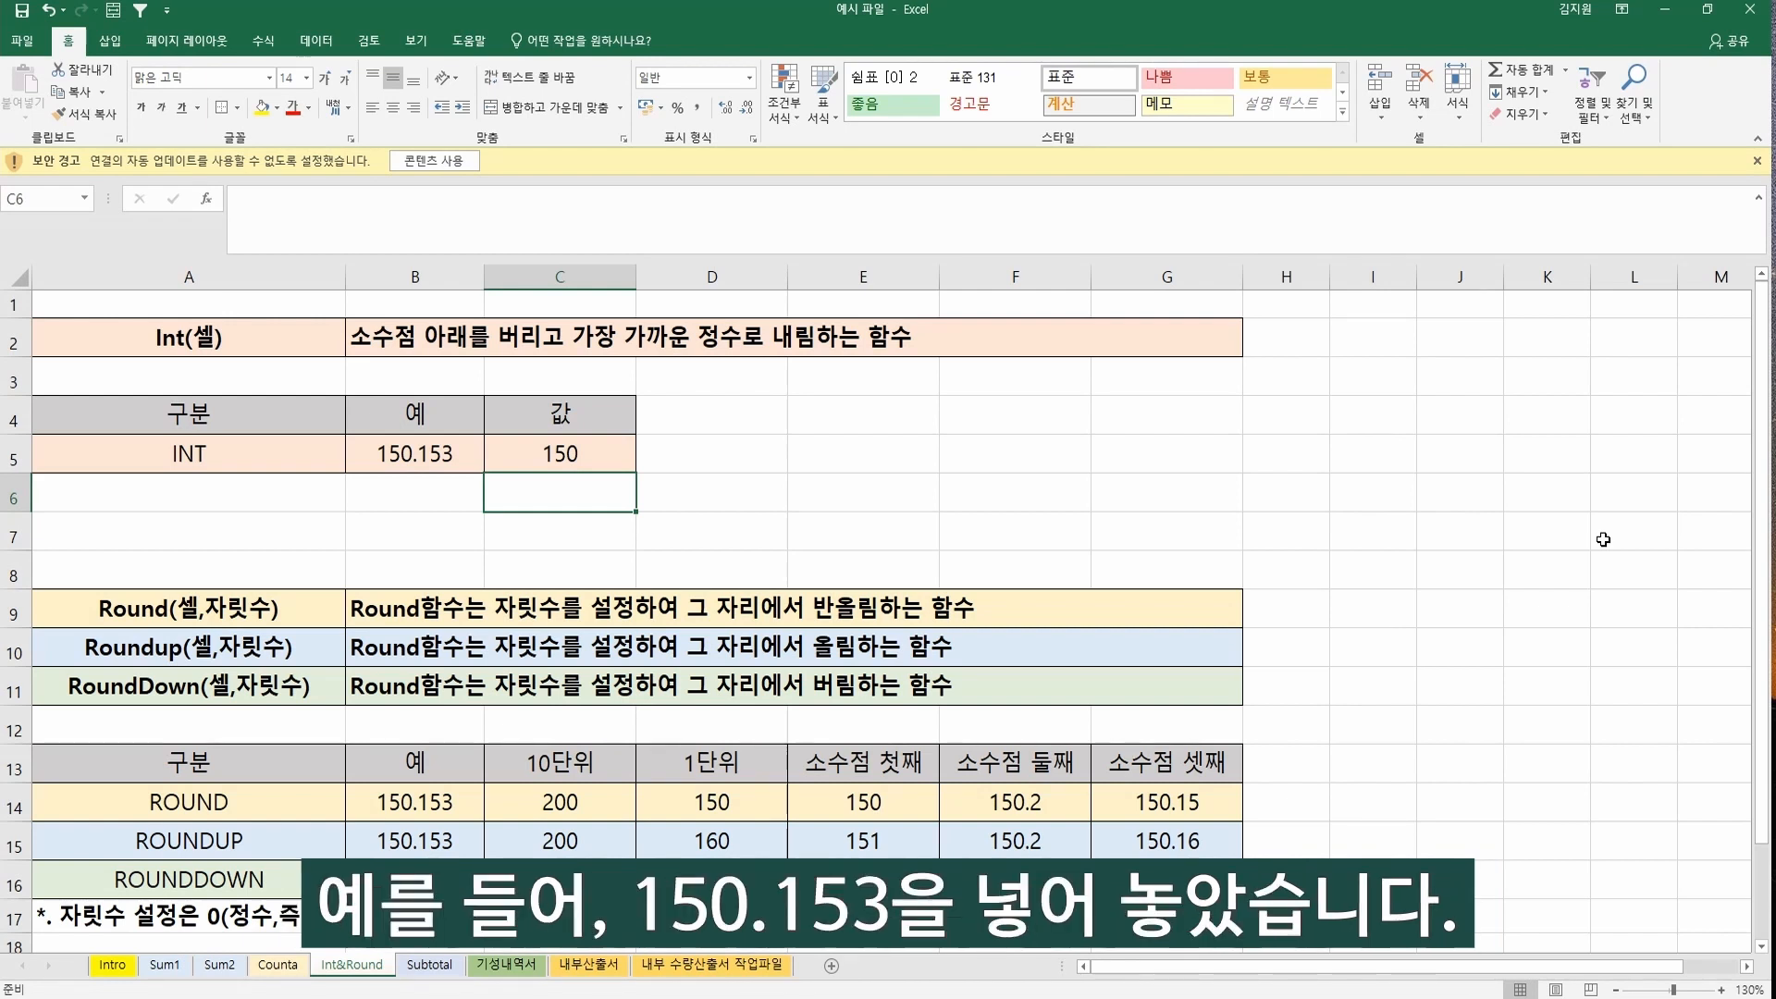
Enter the formula =INT(B5) in C5 to drop the decimals of the example value.
key("Up")
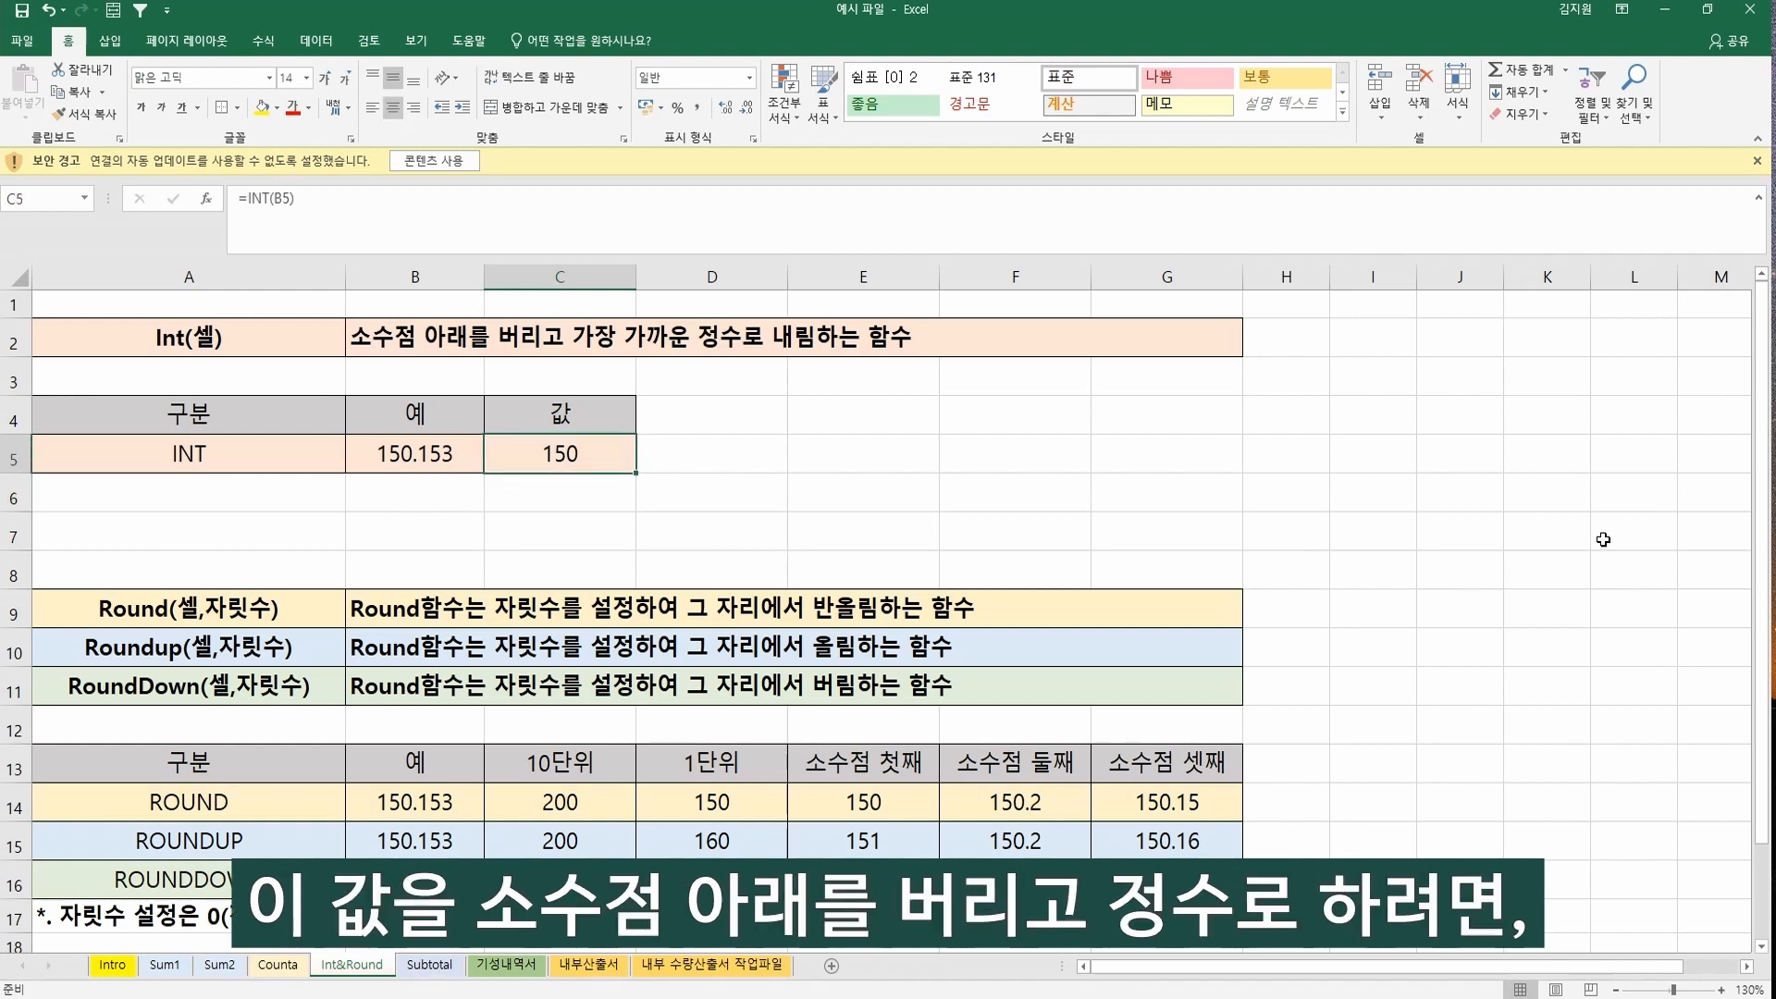
type("=")
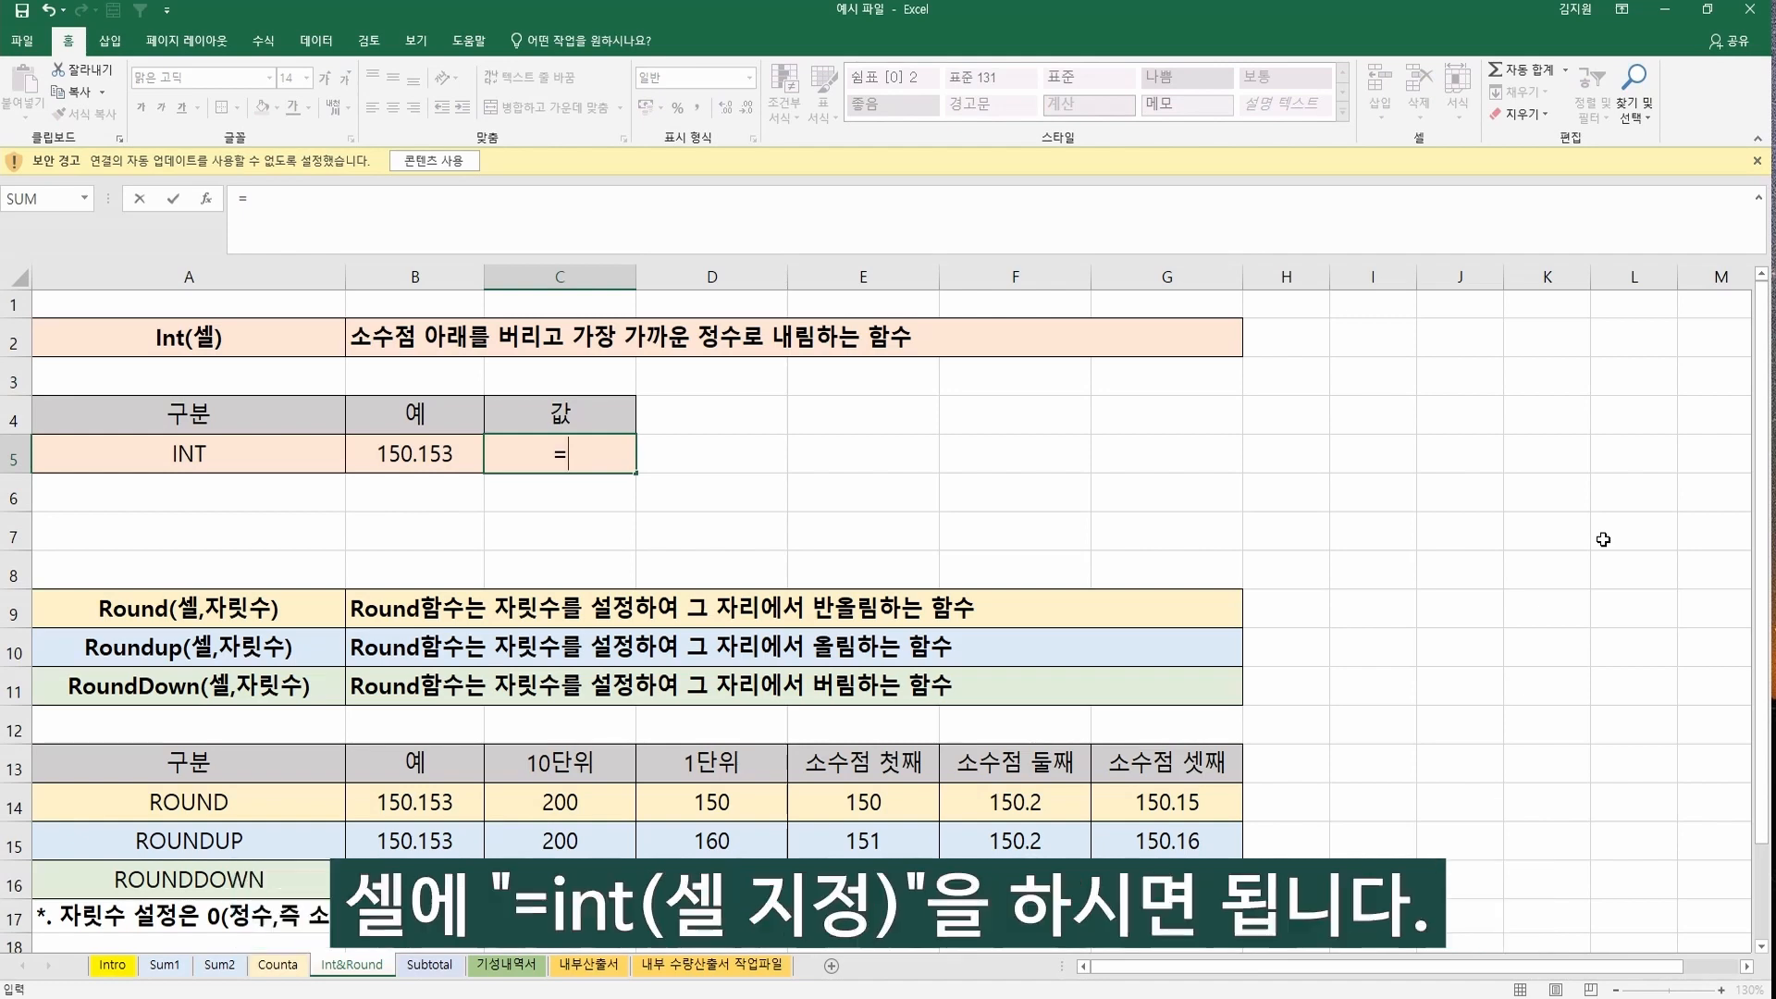
type("int")
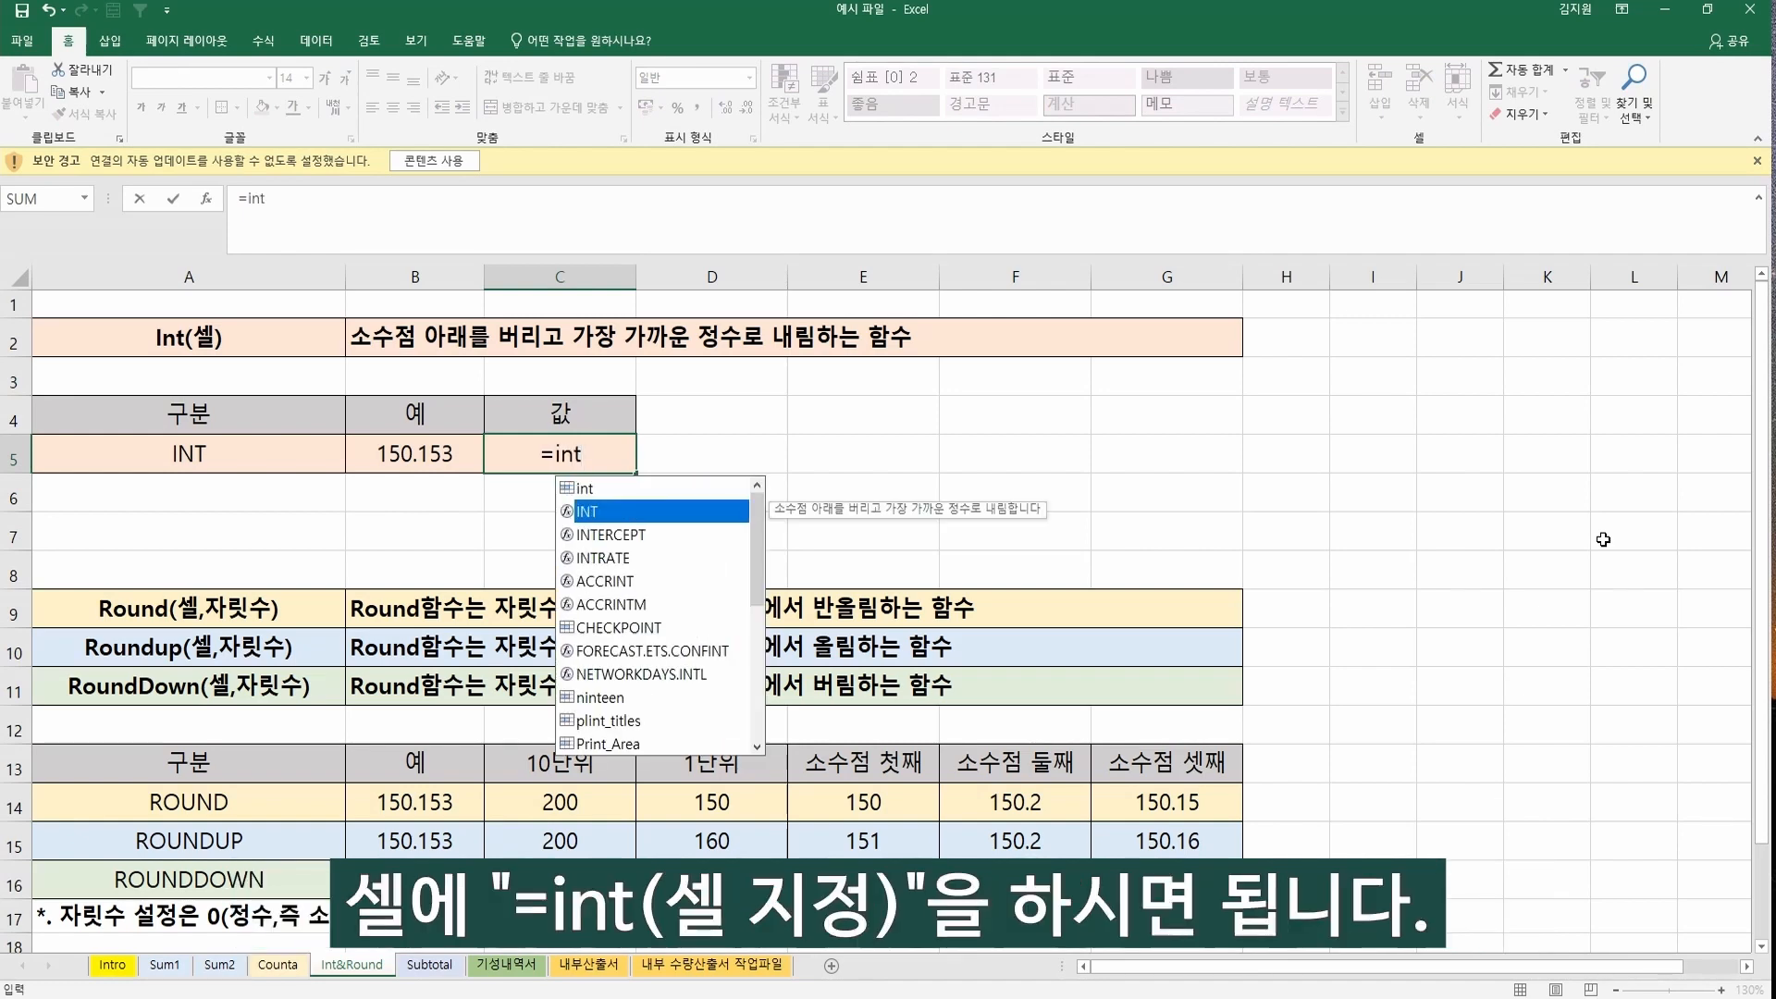
key("Tab")
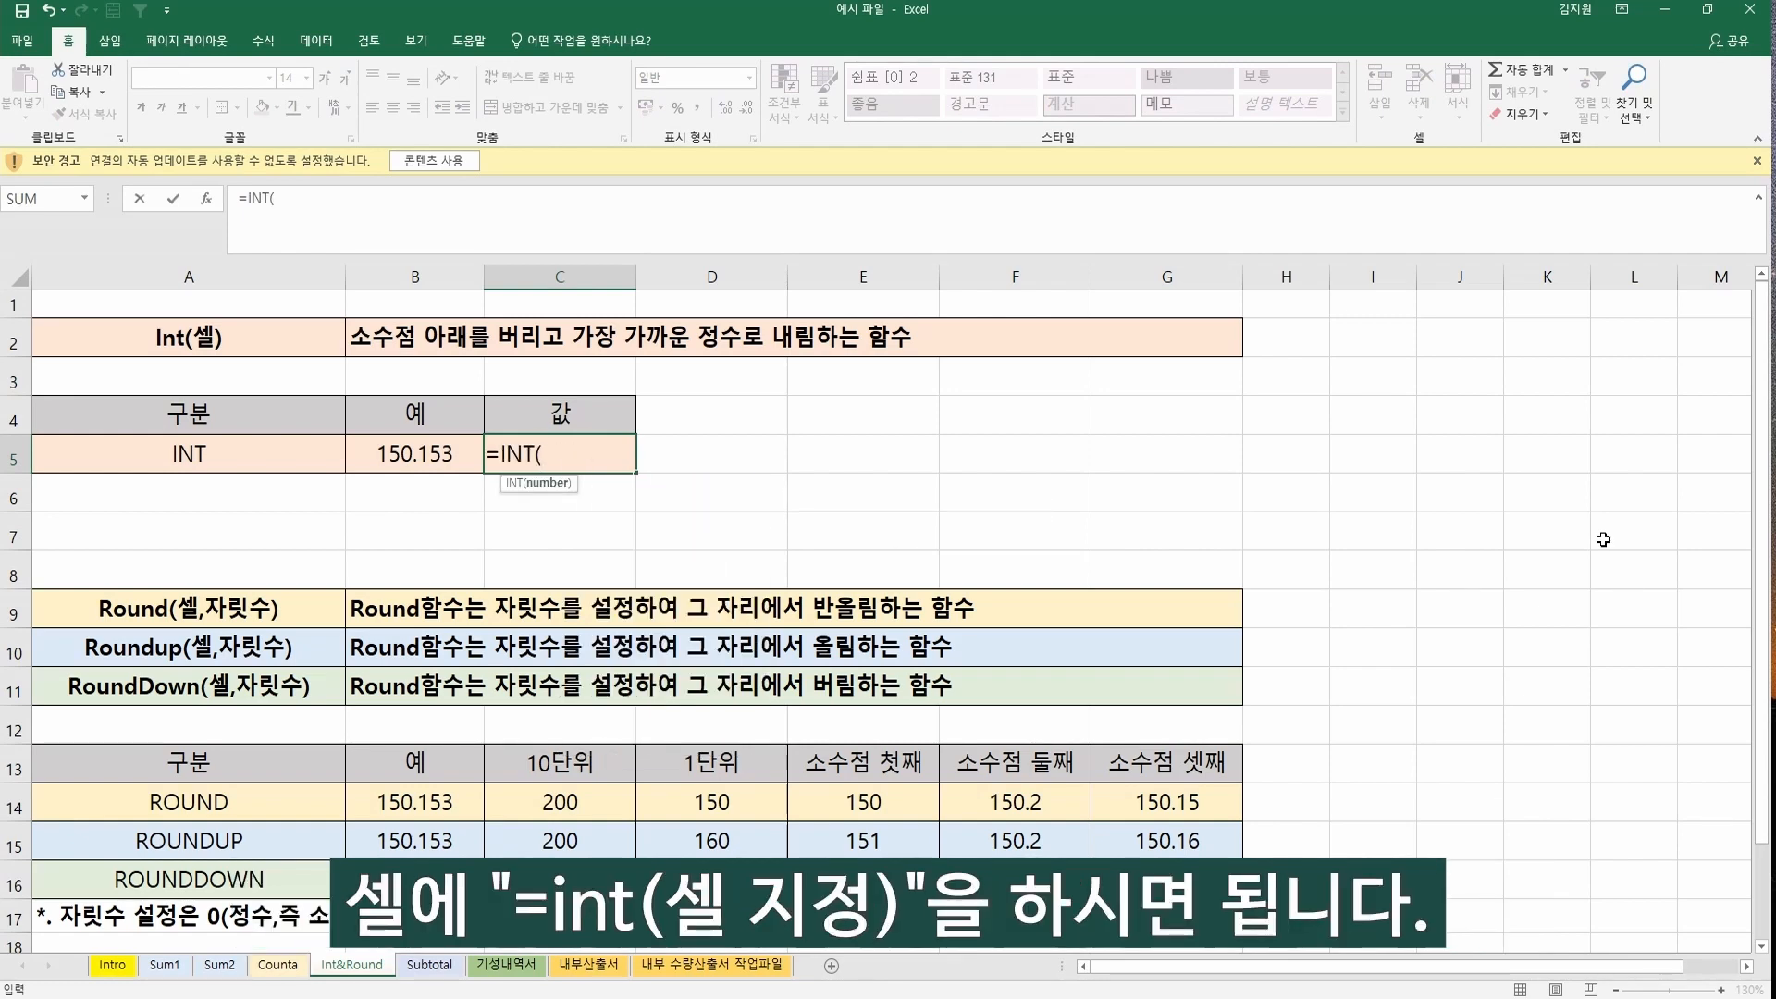
key("Left")
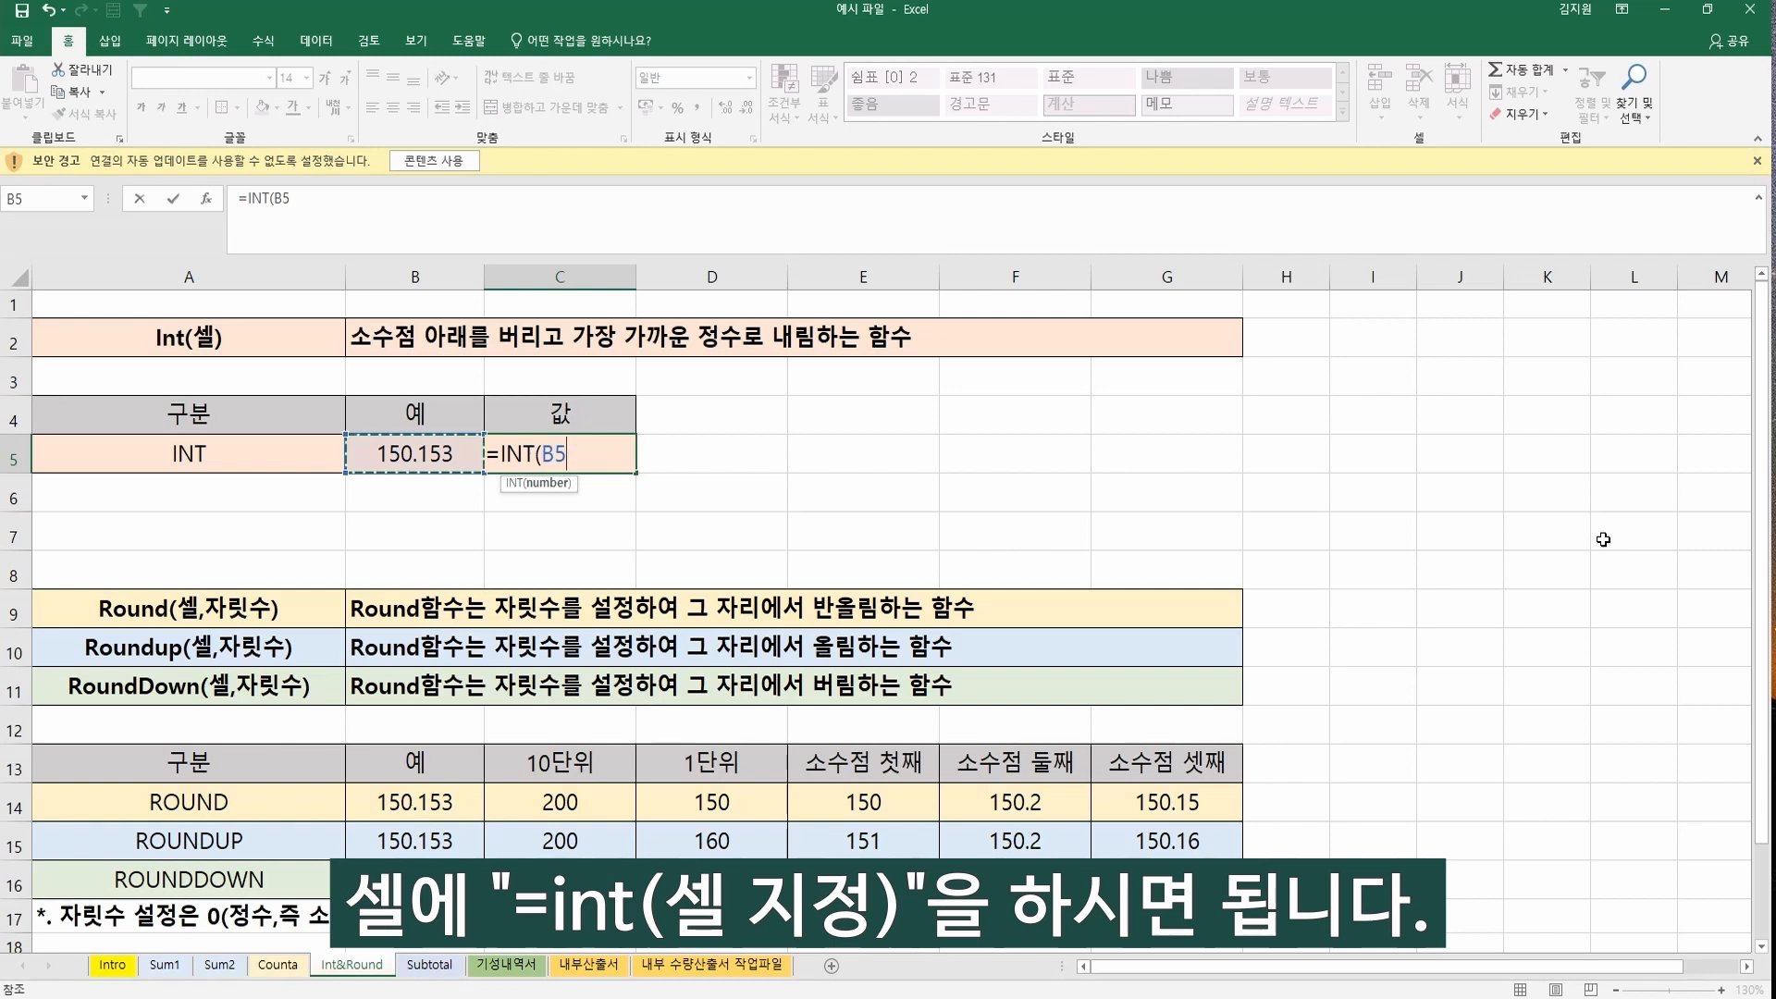
key("Return")
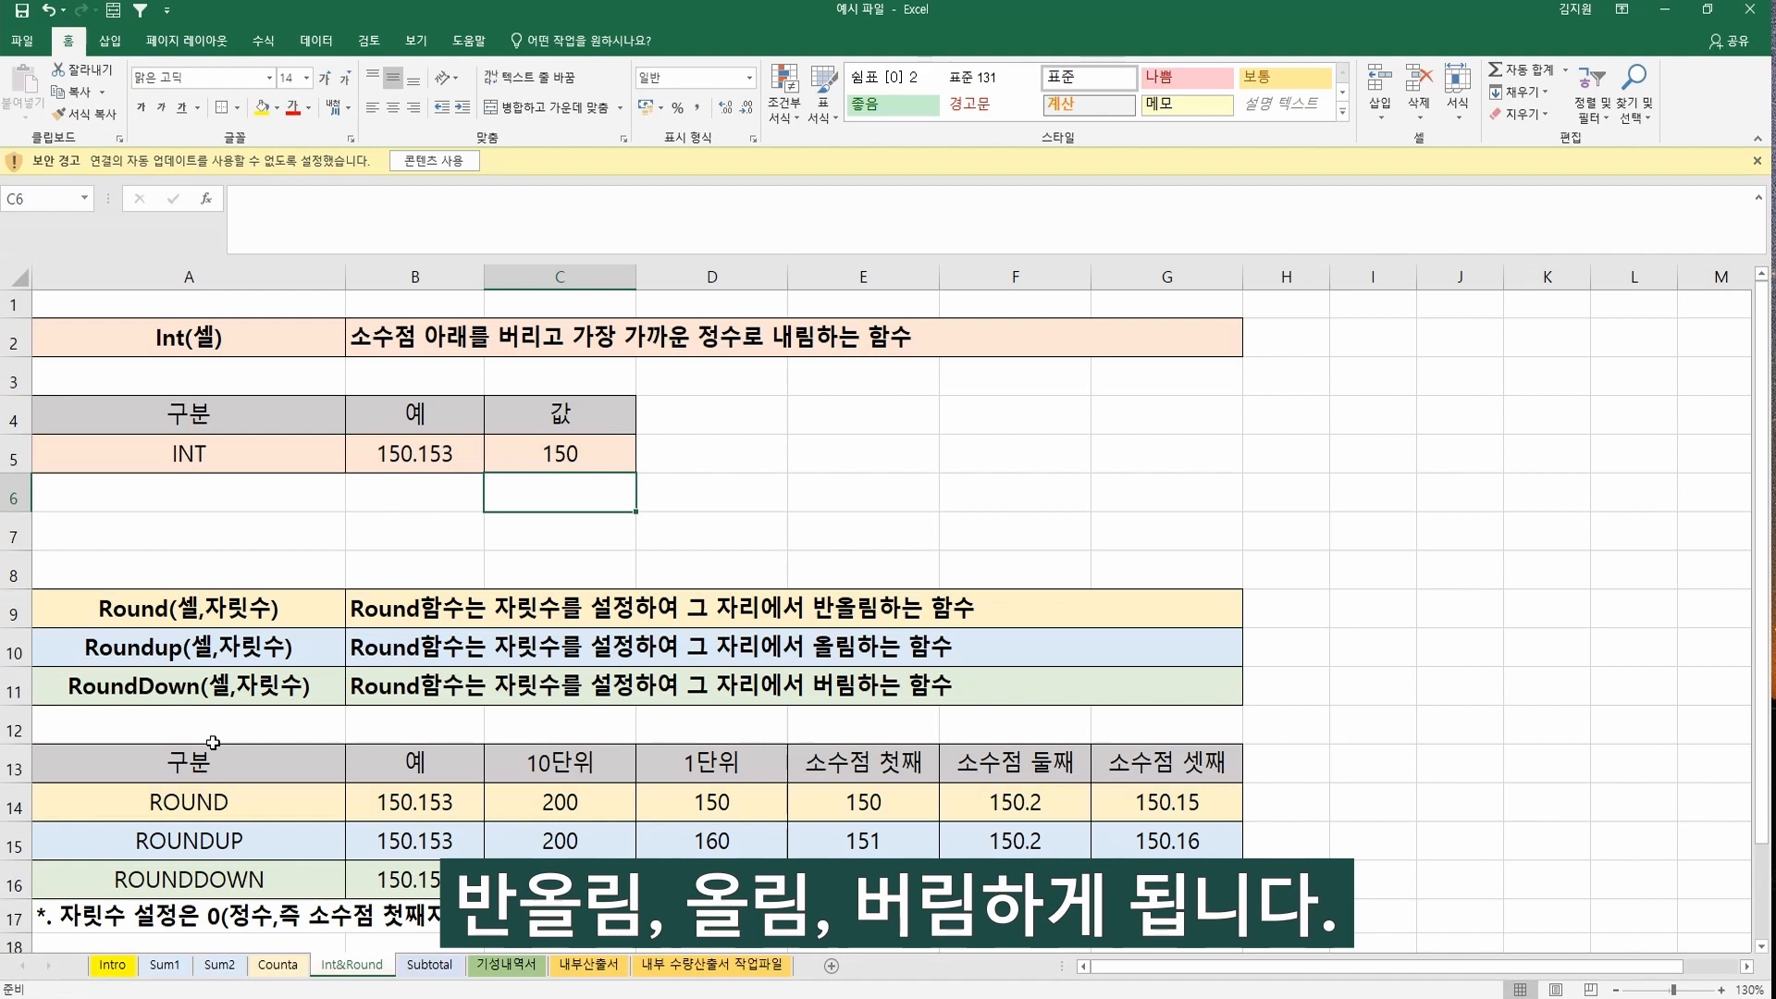
Inspect the ROUND, ROUNDUP and ROUNDDOWN formulas of the 10단위 column in C14:C16.
left_click(382, 788)
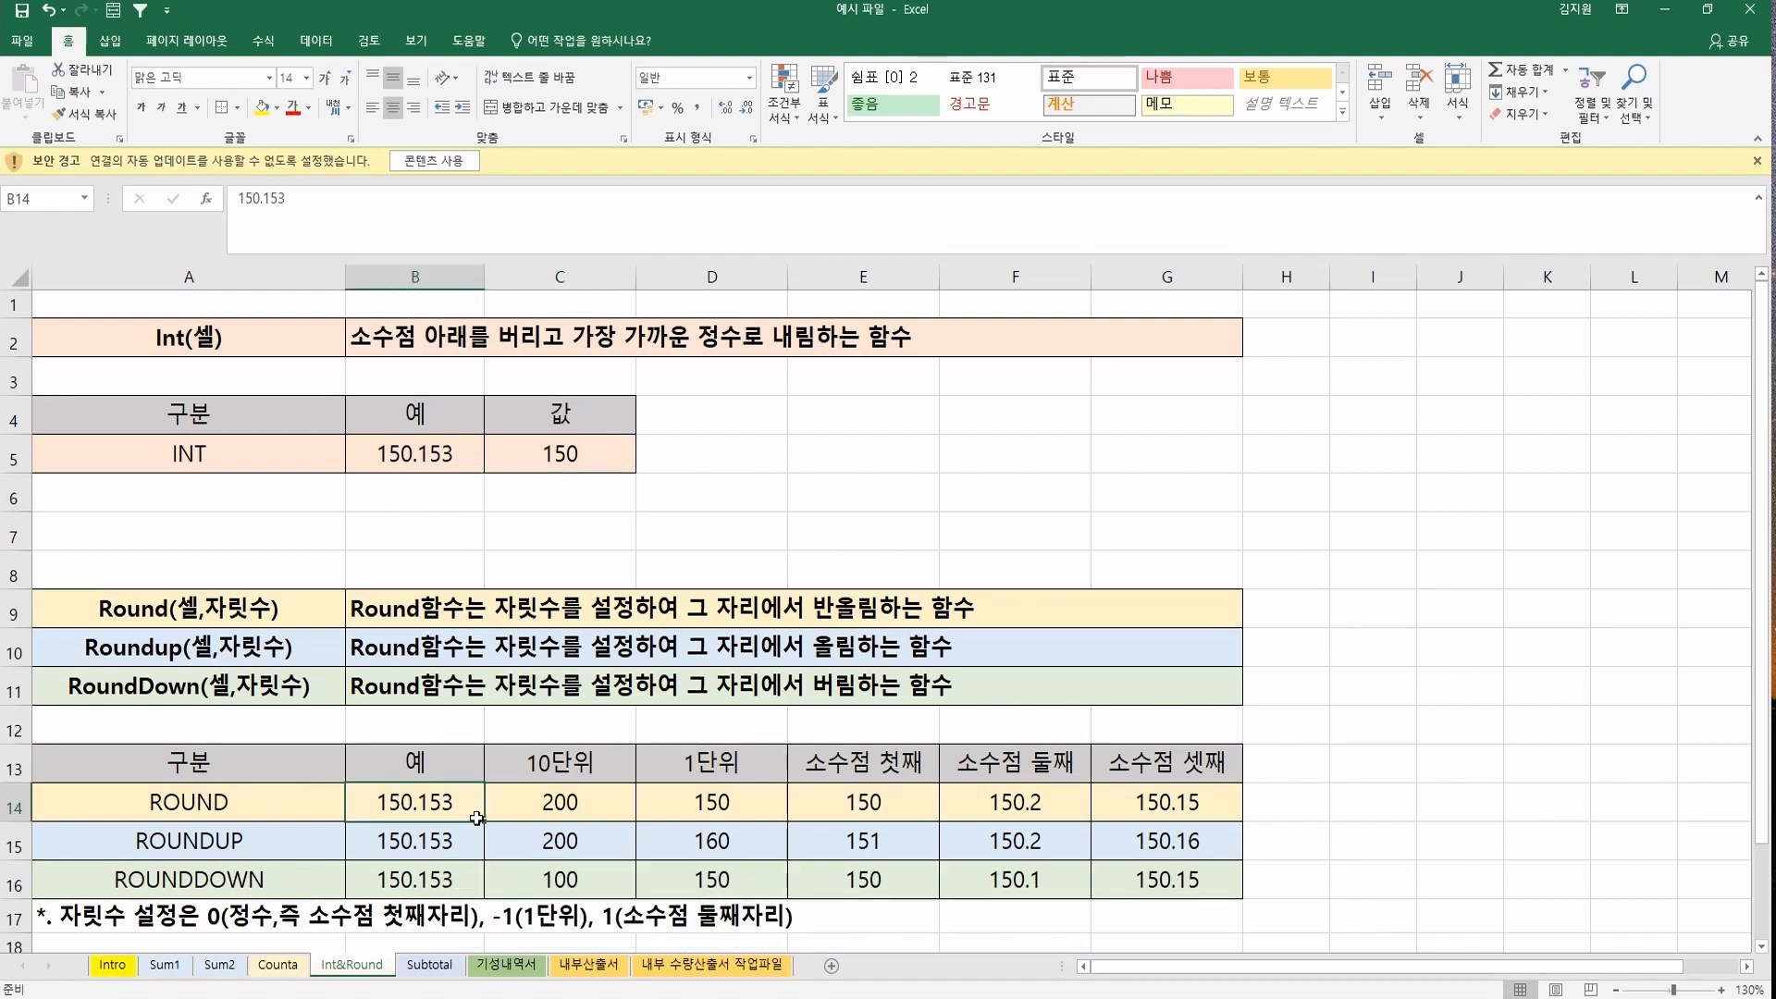
left_click(525, 791)
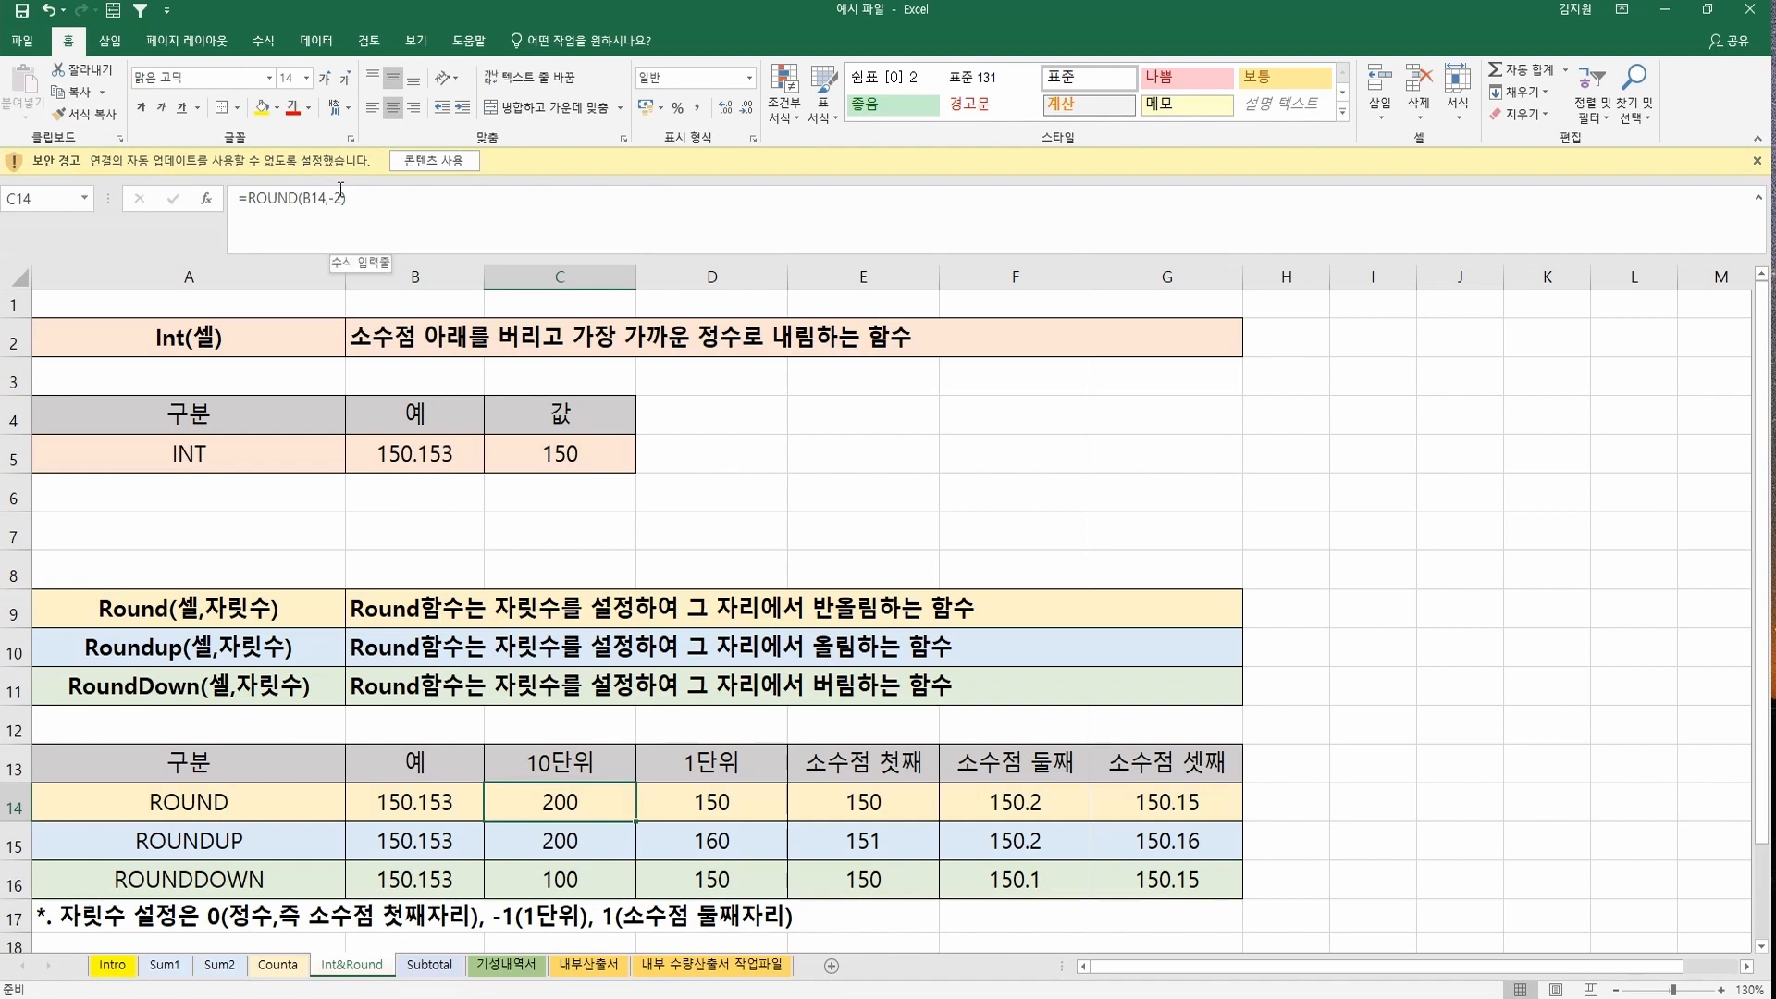
key("Down")
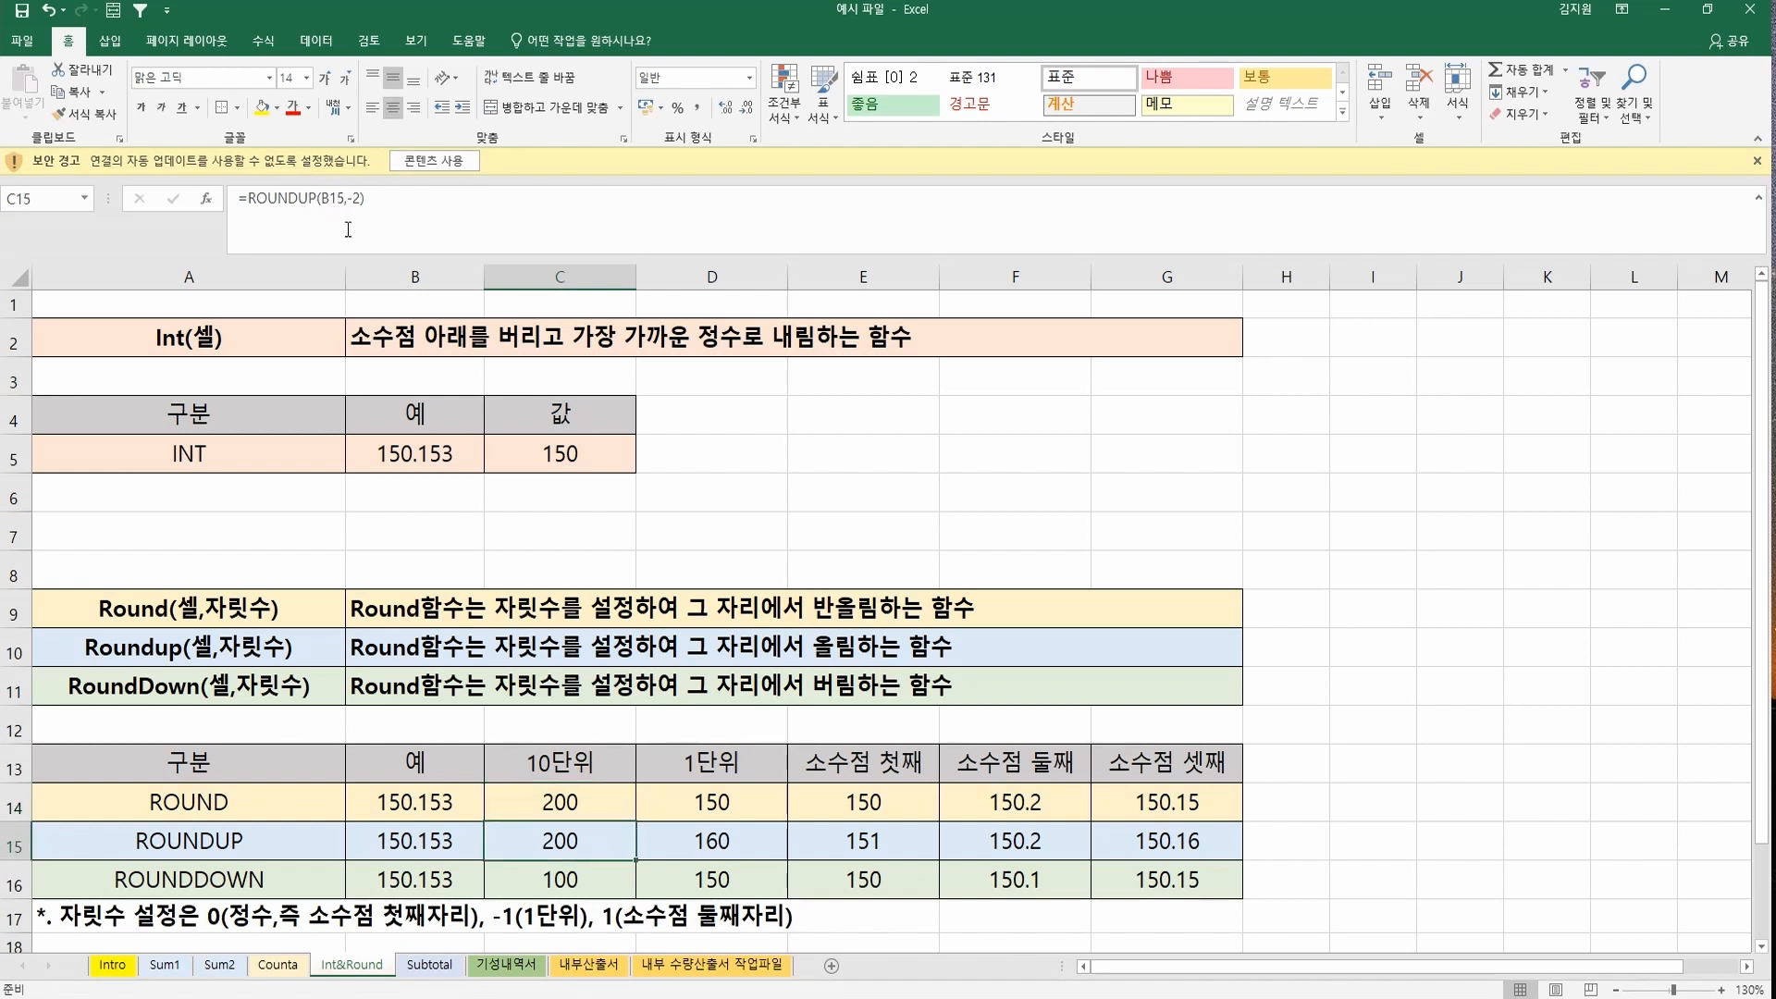
key("Down")
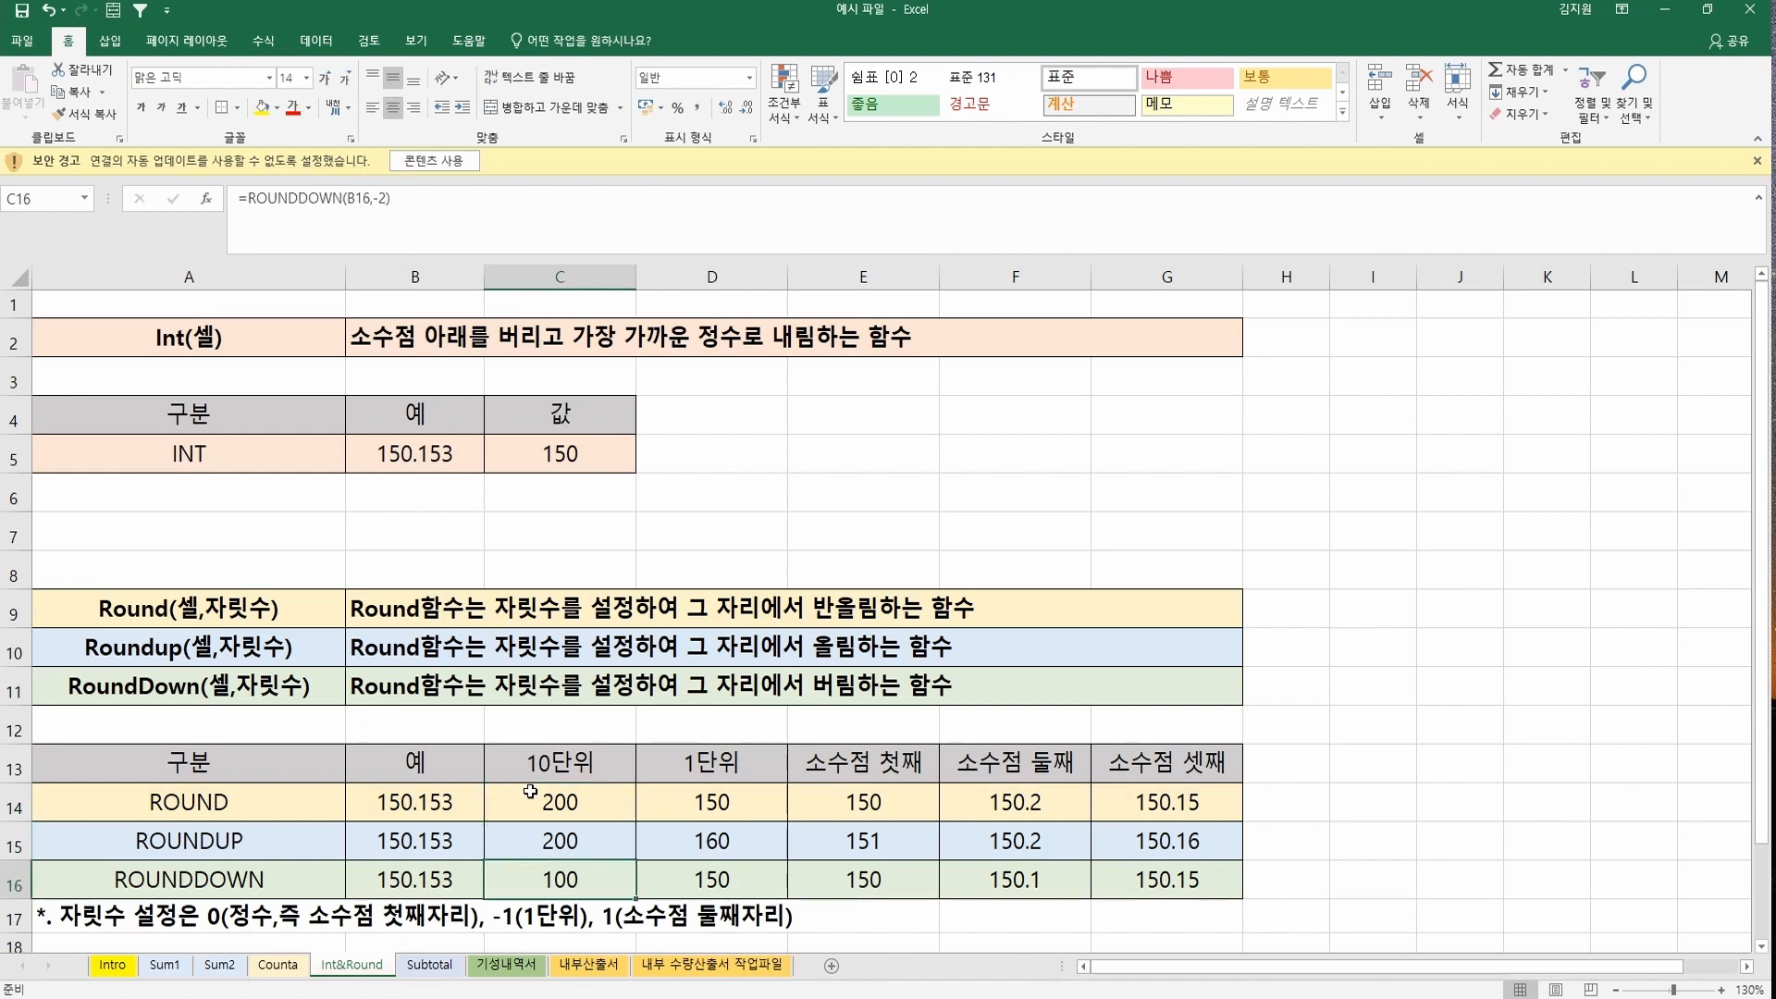
key("Up")
key("Up")
key("Down")
key("Down")
Examine the rounding formulas for the 1단위 and decimal-place columns, from D14 to G16.
left_click(696, 787)
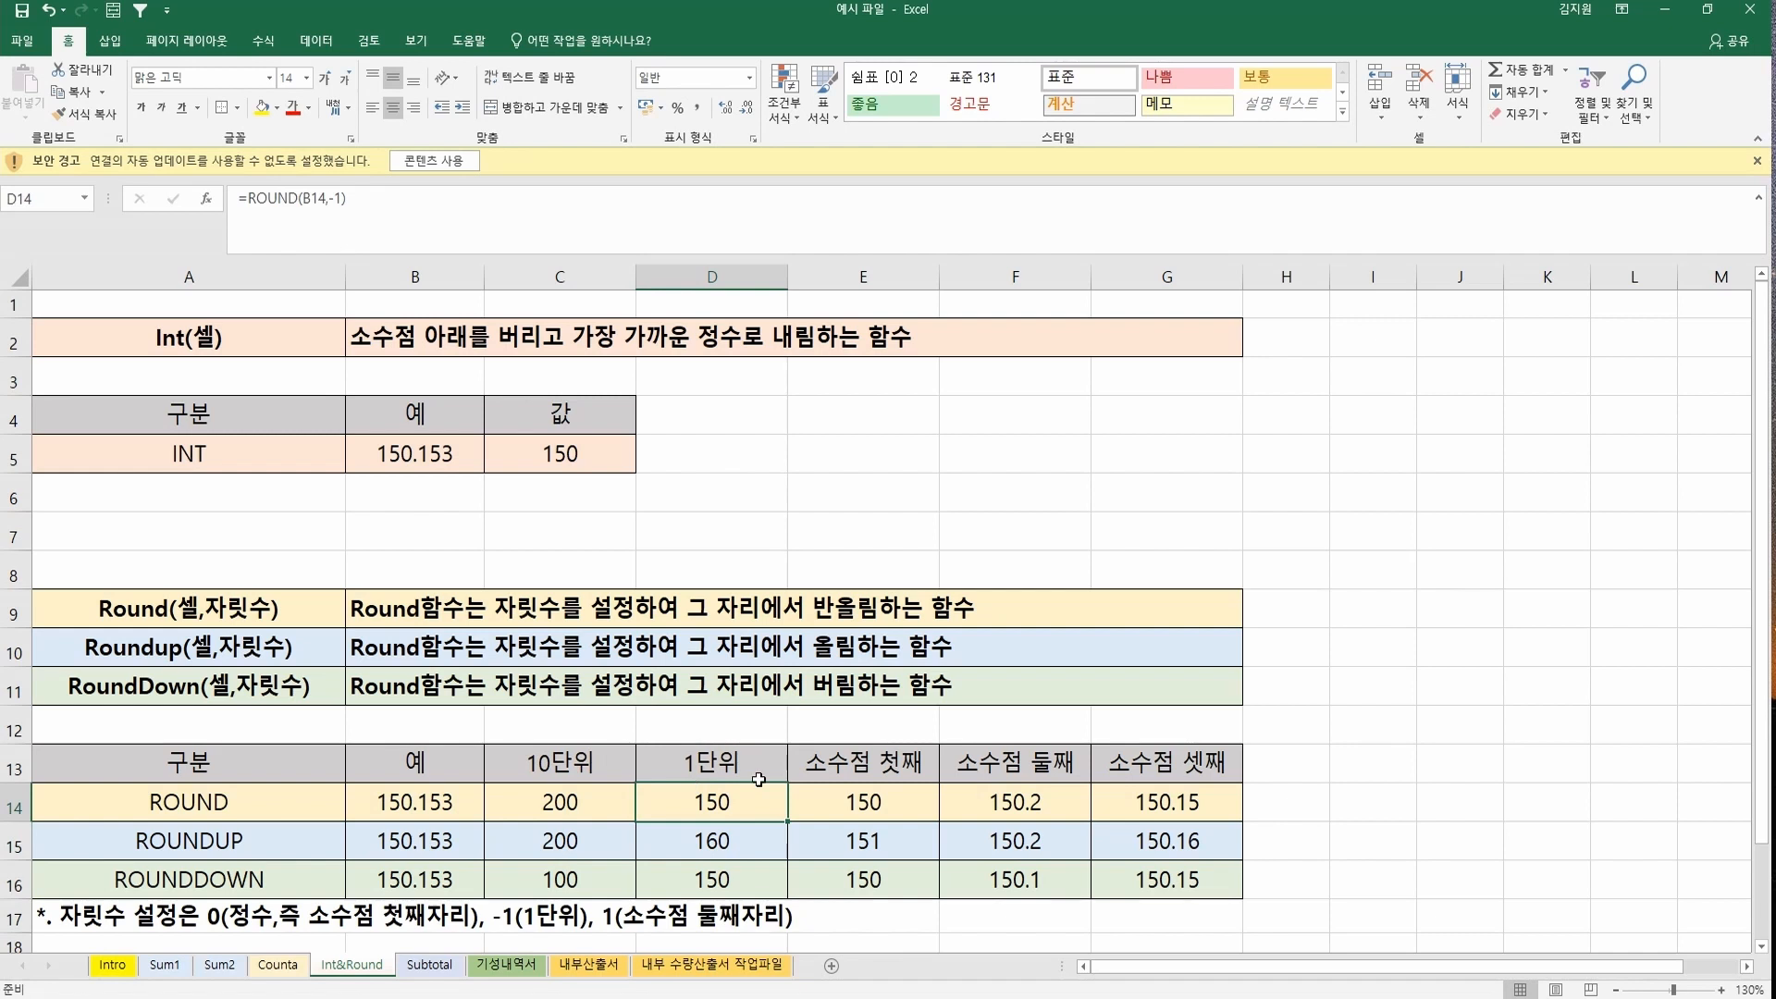
left_click_drag(754, 797, 1116, 811)
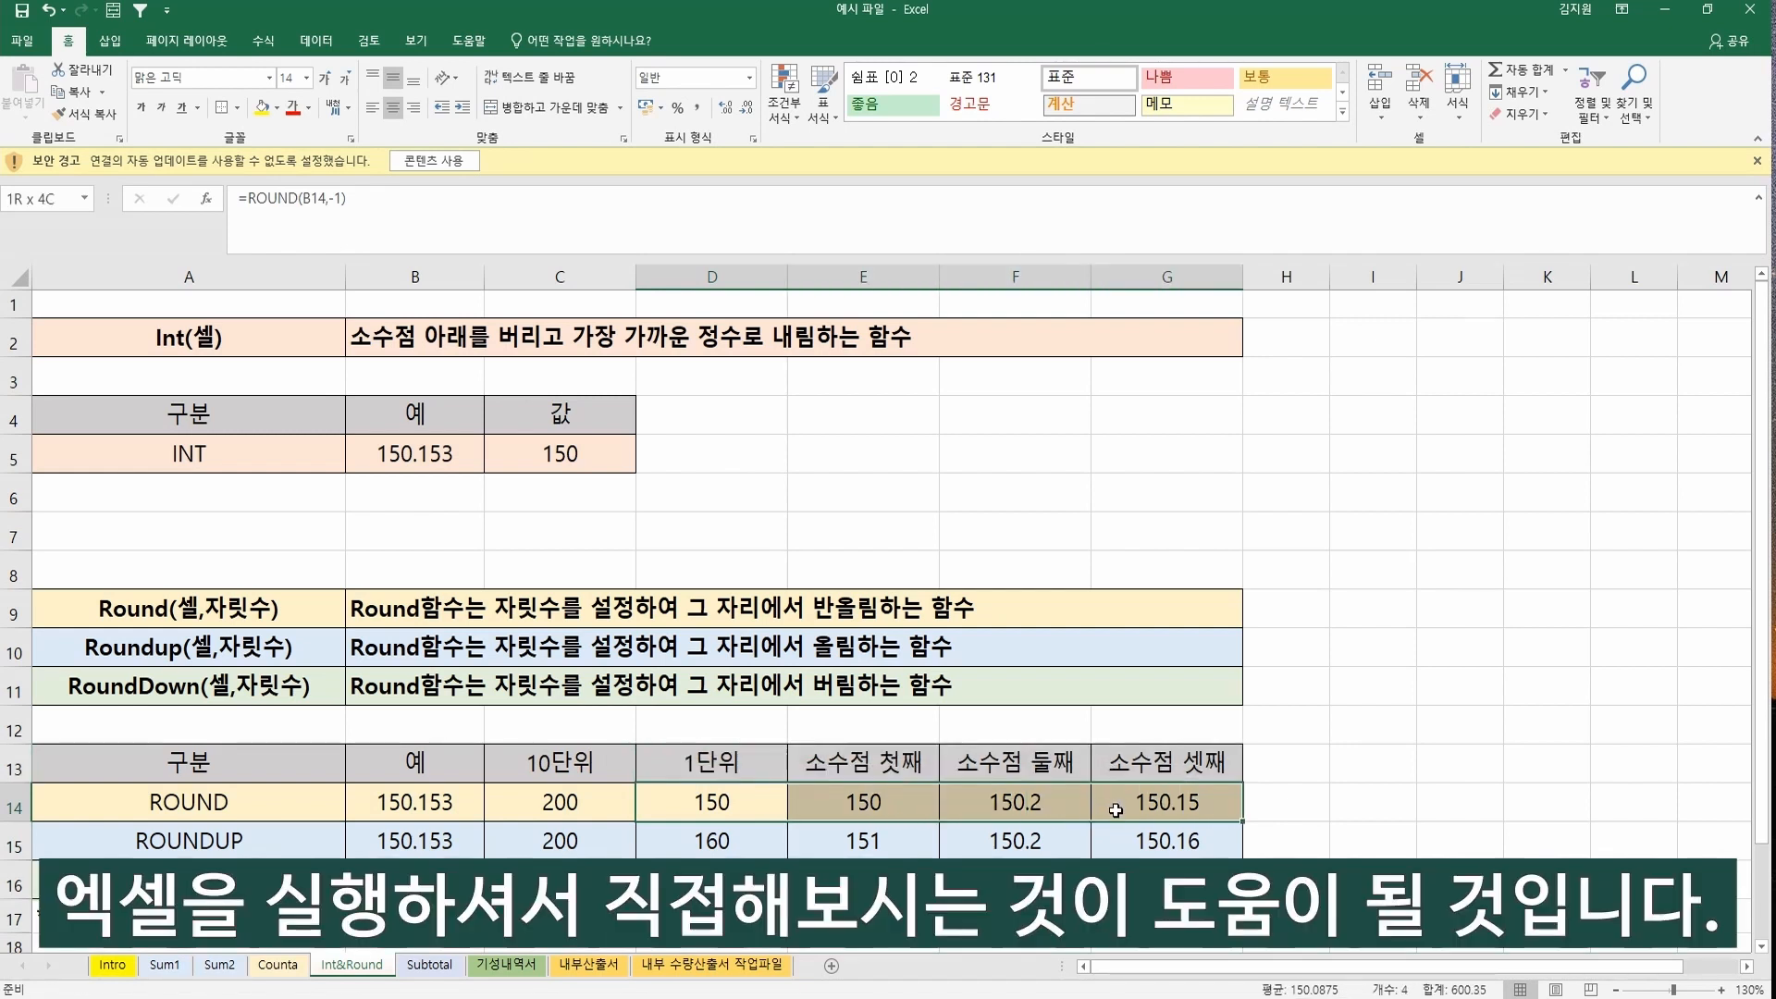
left_click(1156, 883)
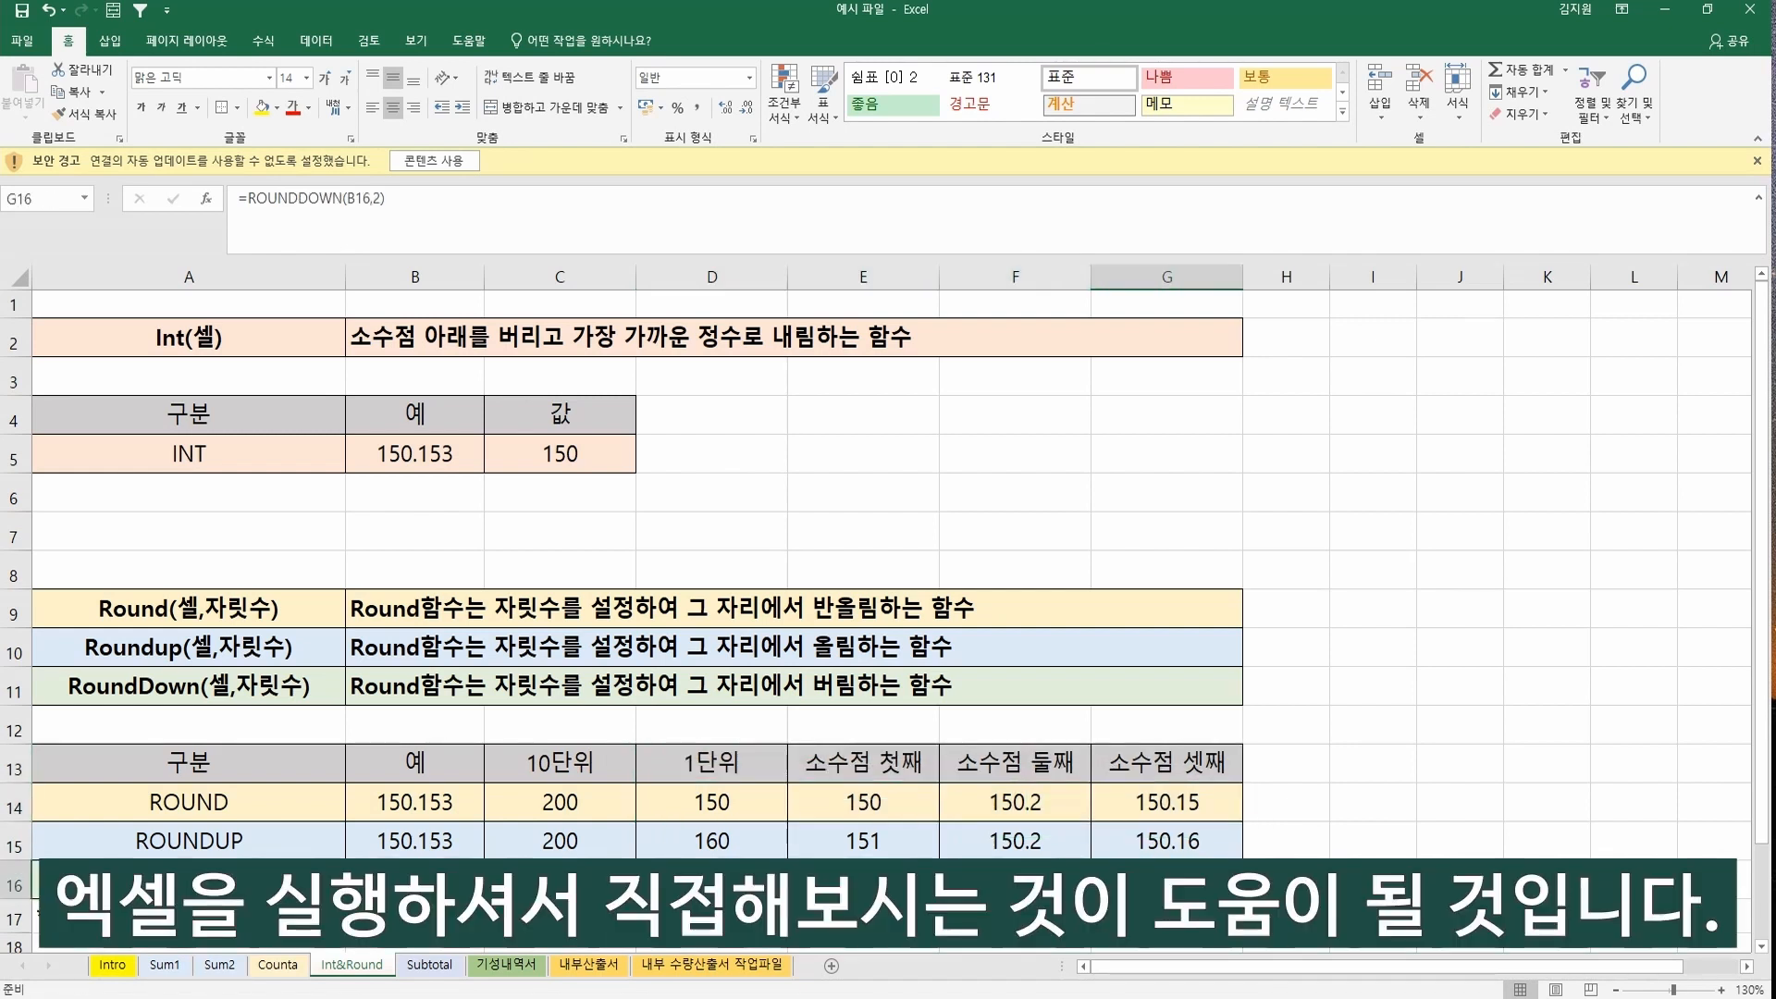
left_click(578, 801)
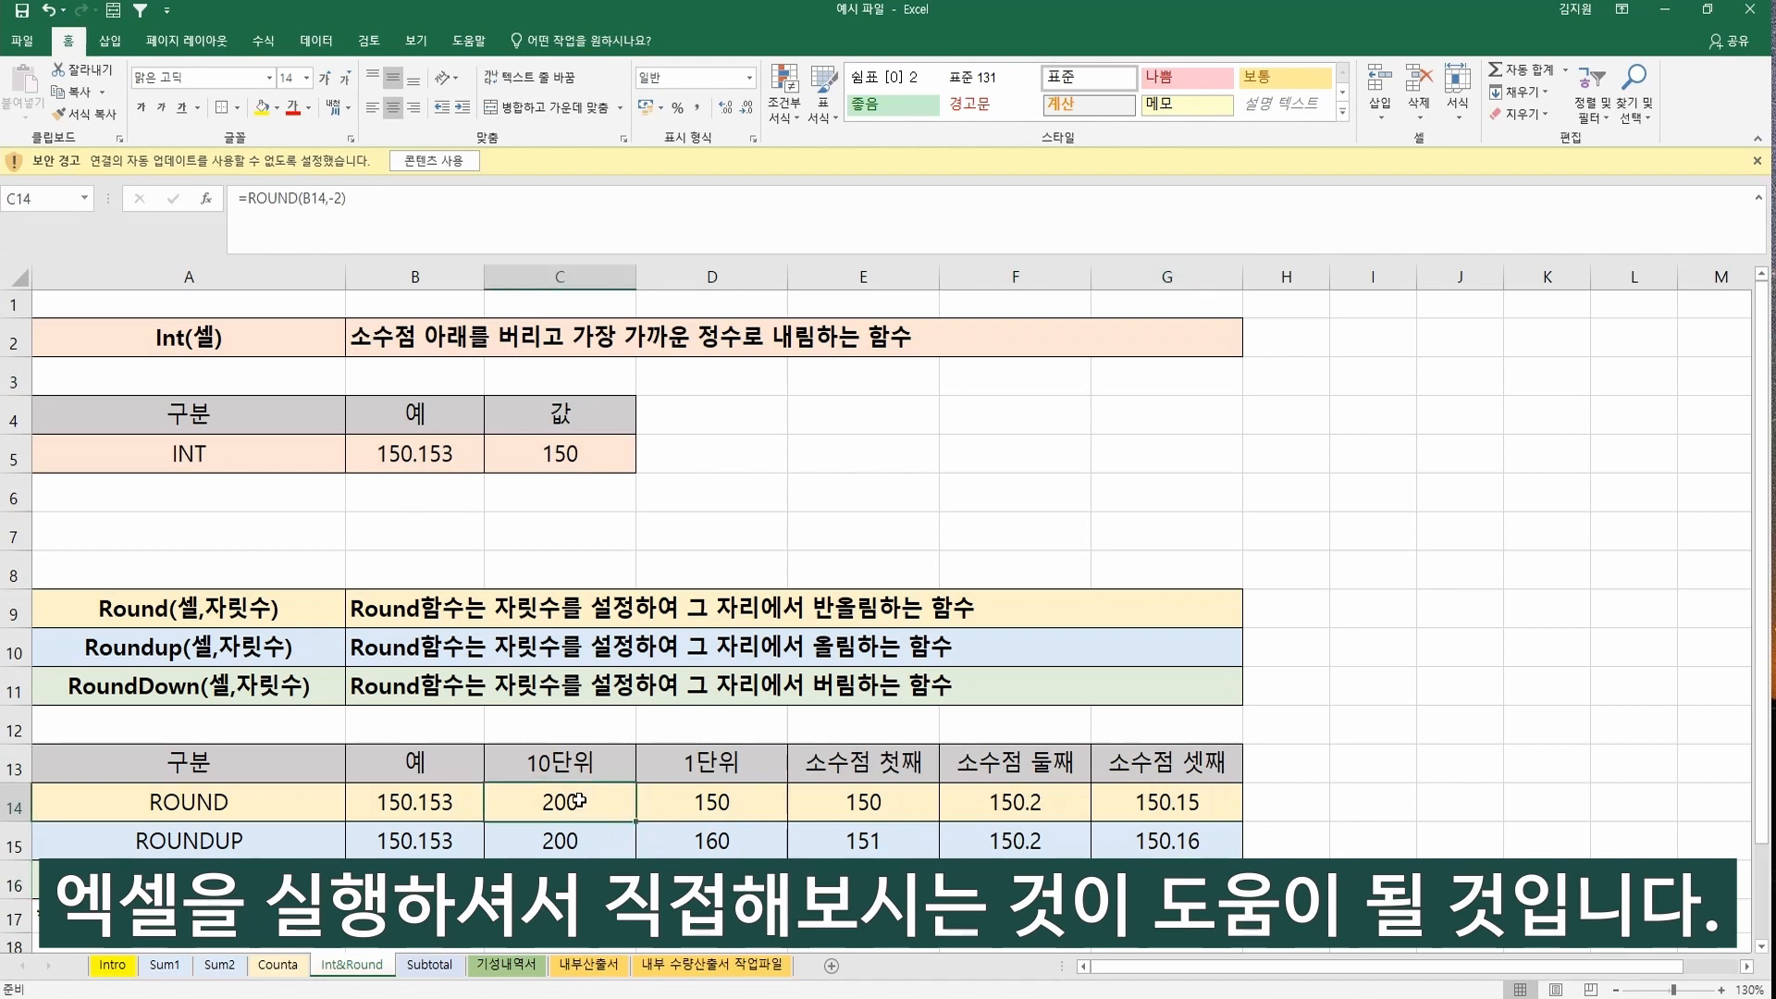
Switch to the Subtotal sheet and view the filter lists of the 레미콘사 and 반입일자 columns.
key("ctrl+Page_Down")
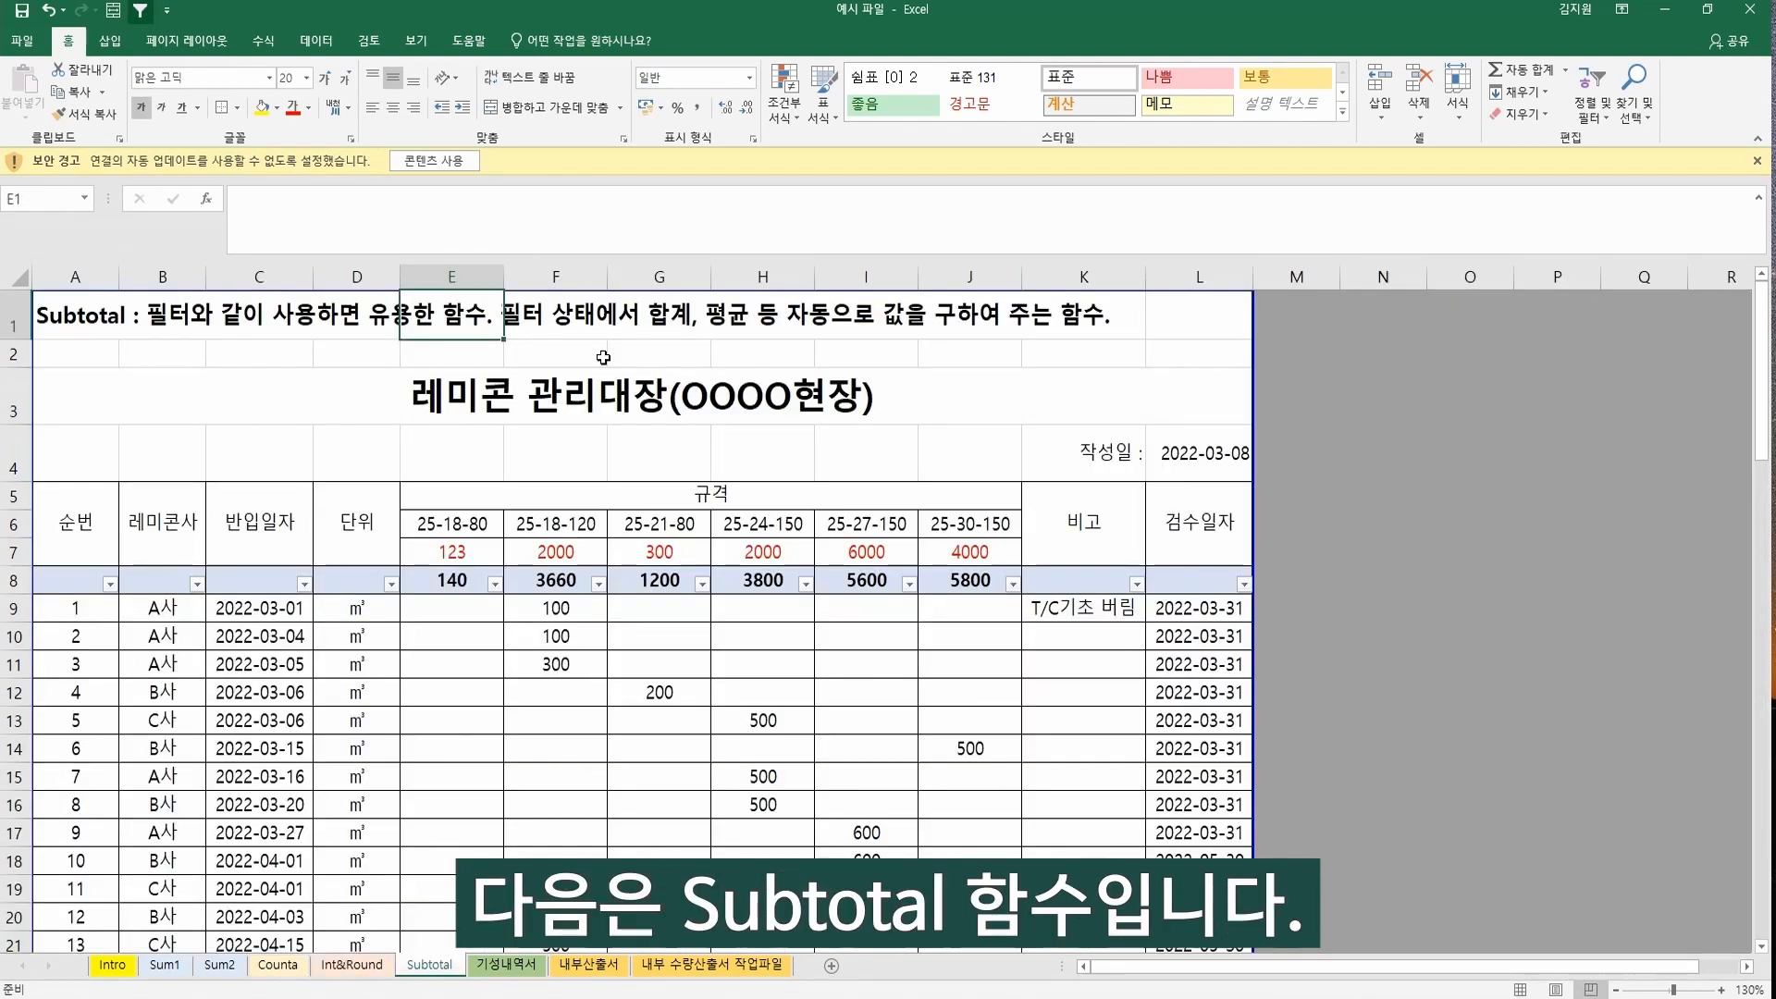
key("Down")
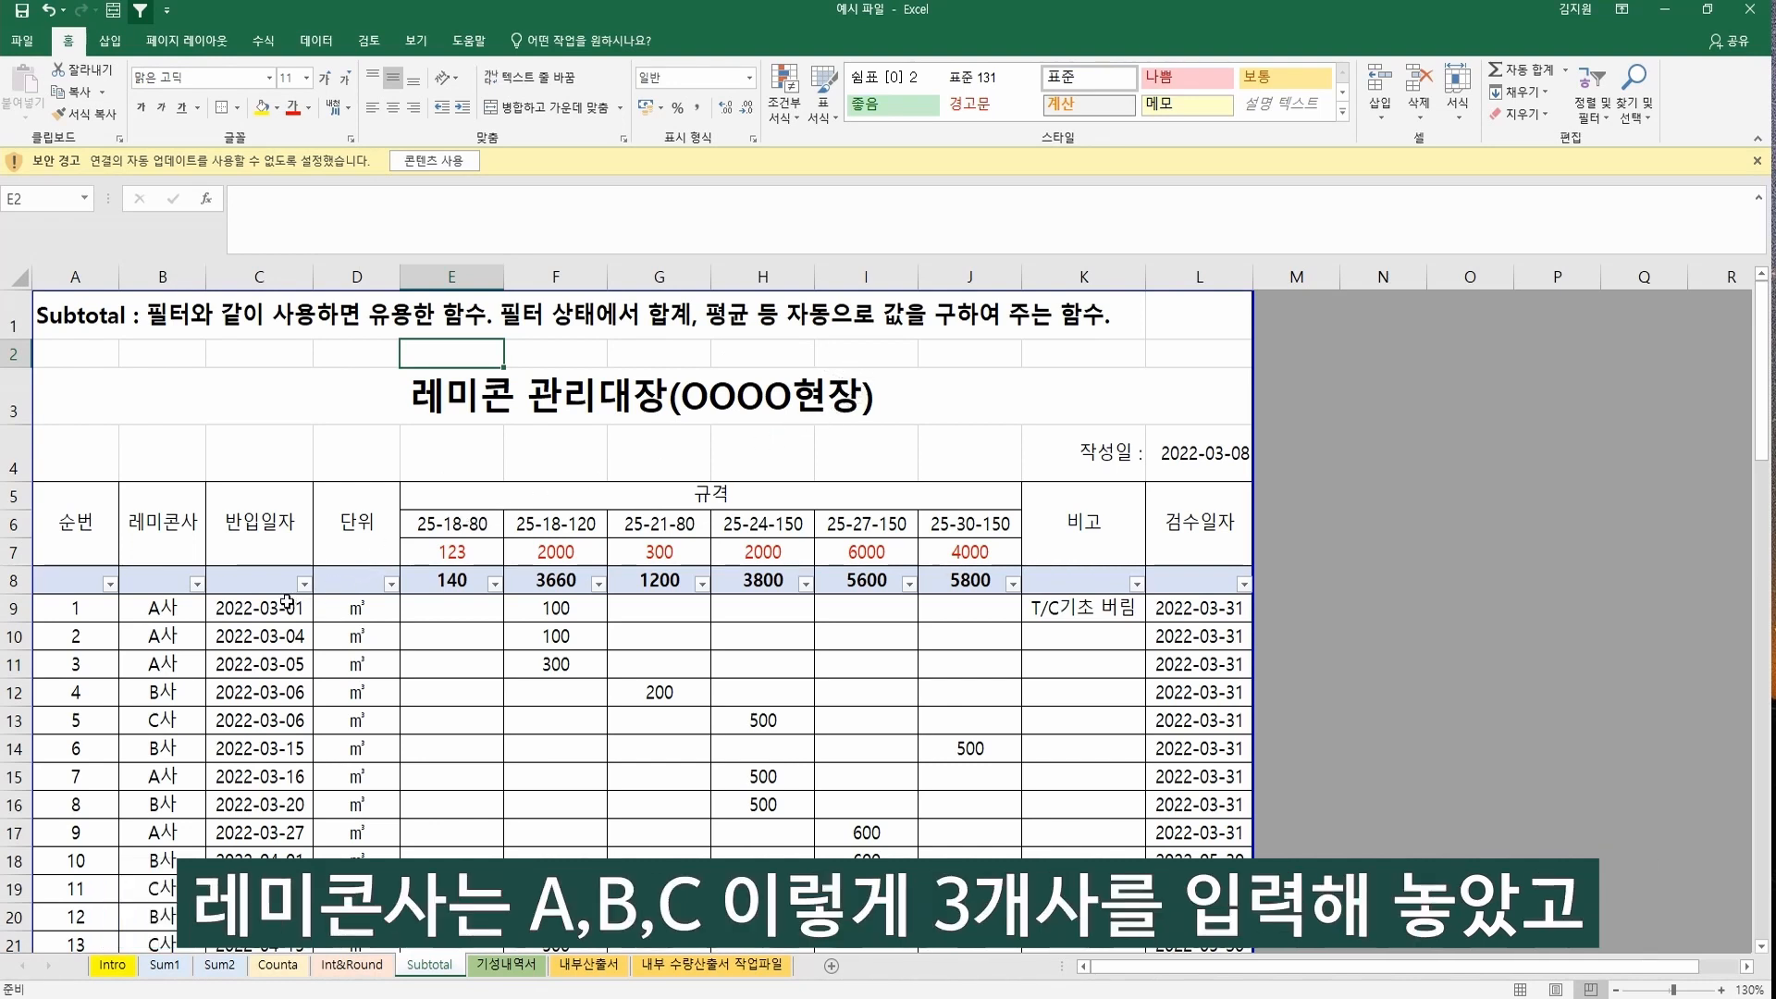
left_click(197, 583)
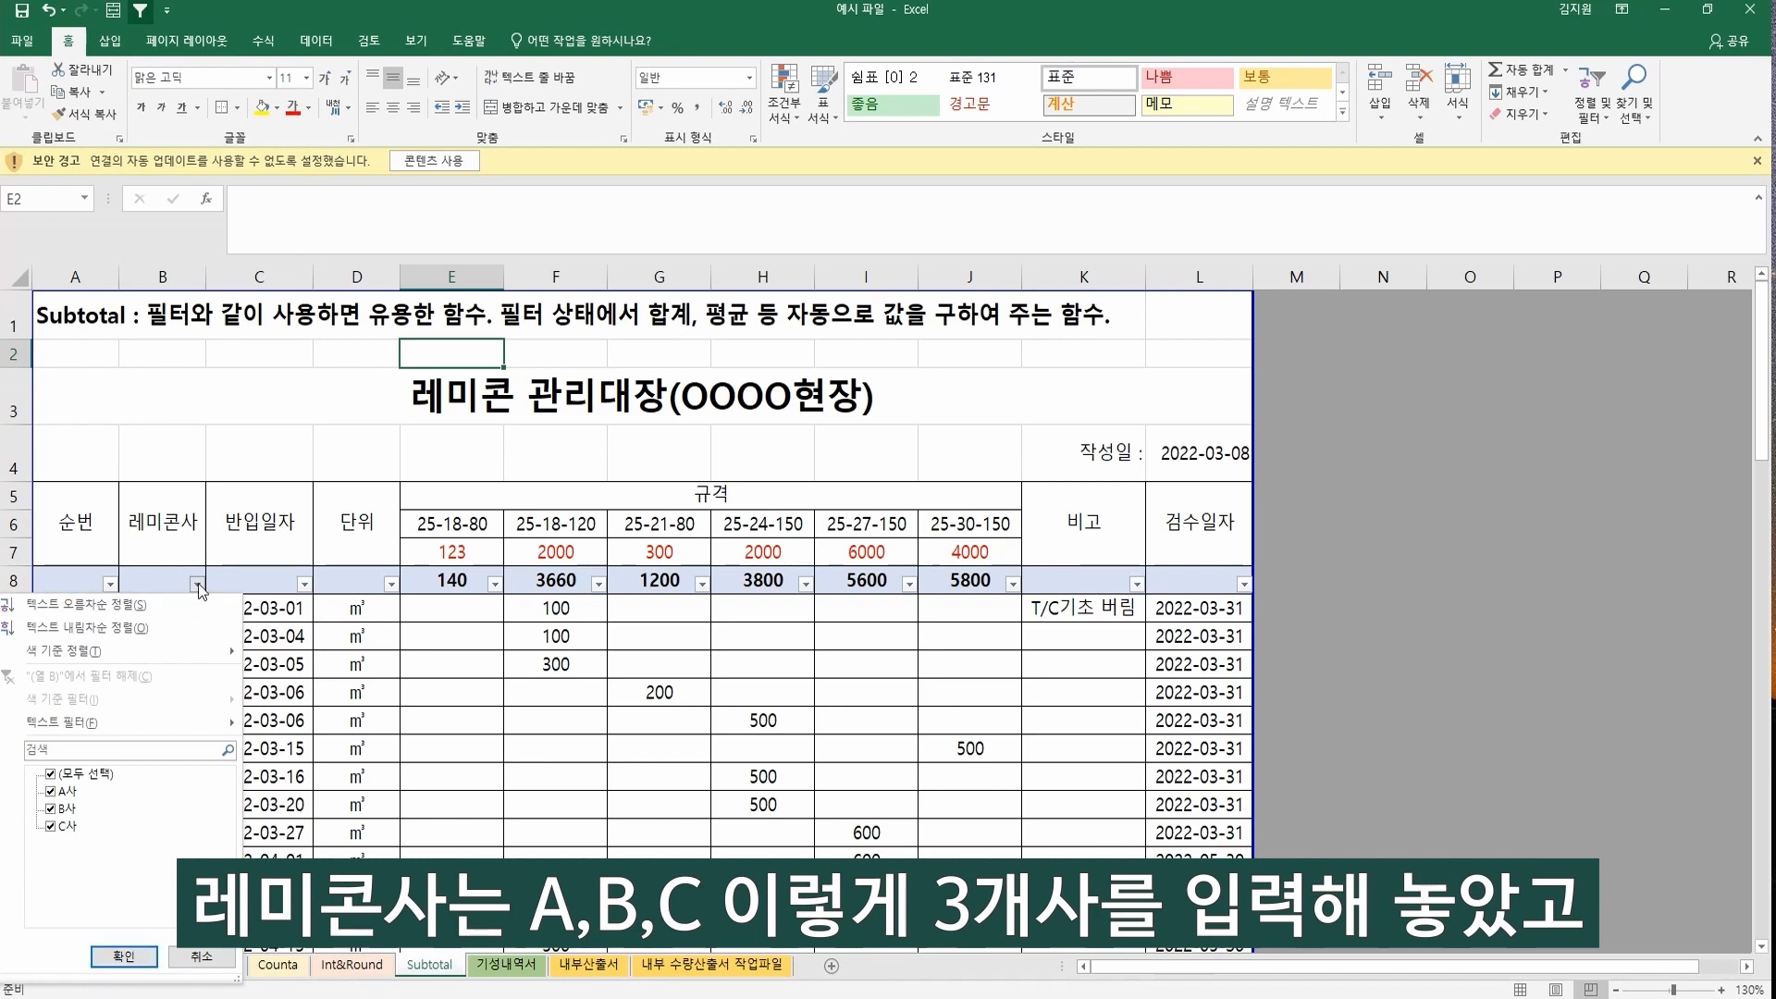
left_click(198, 585)
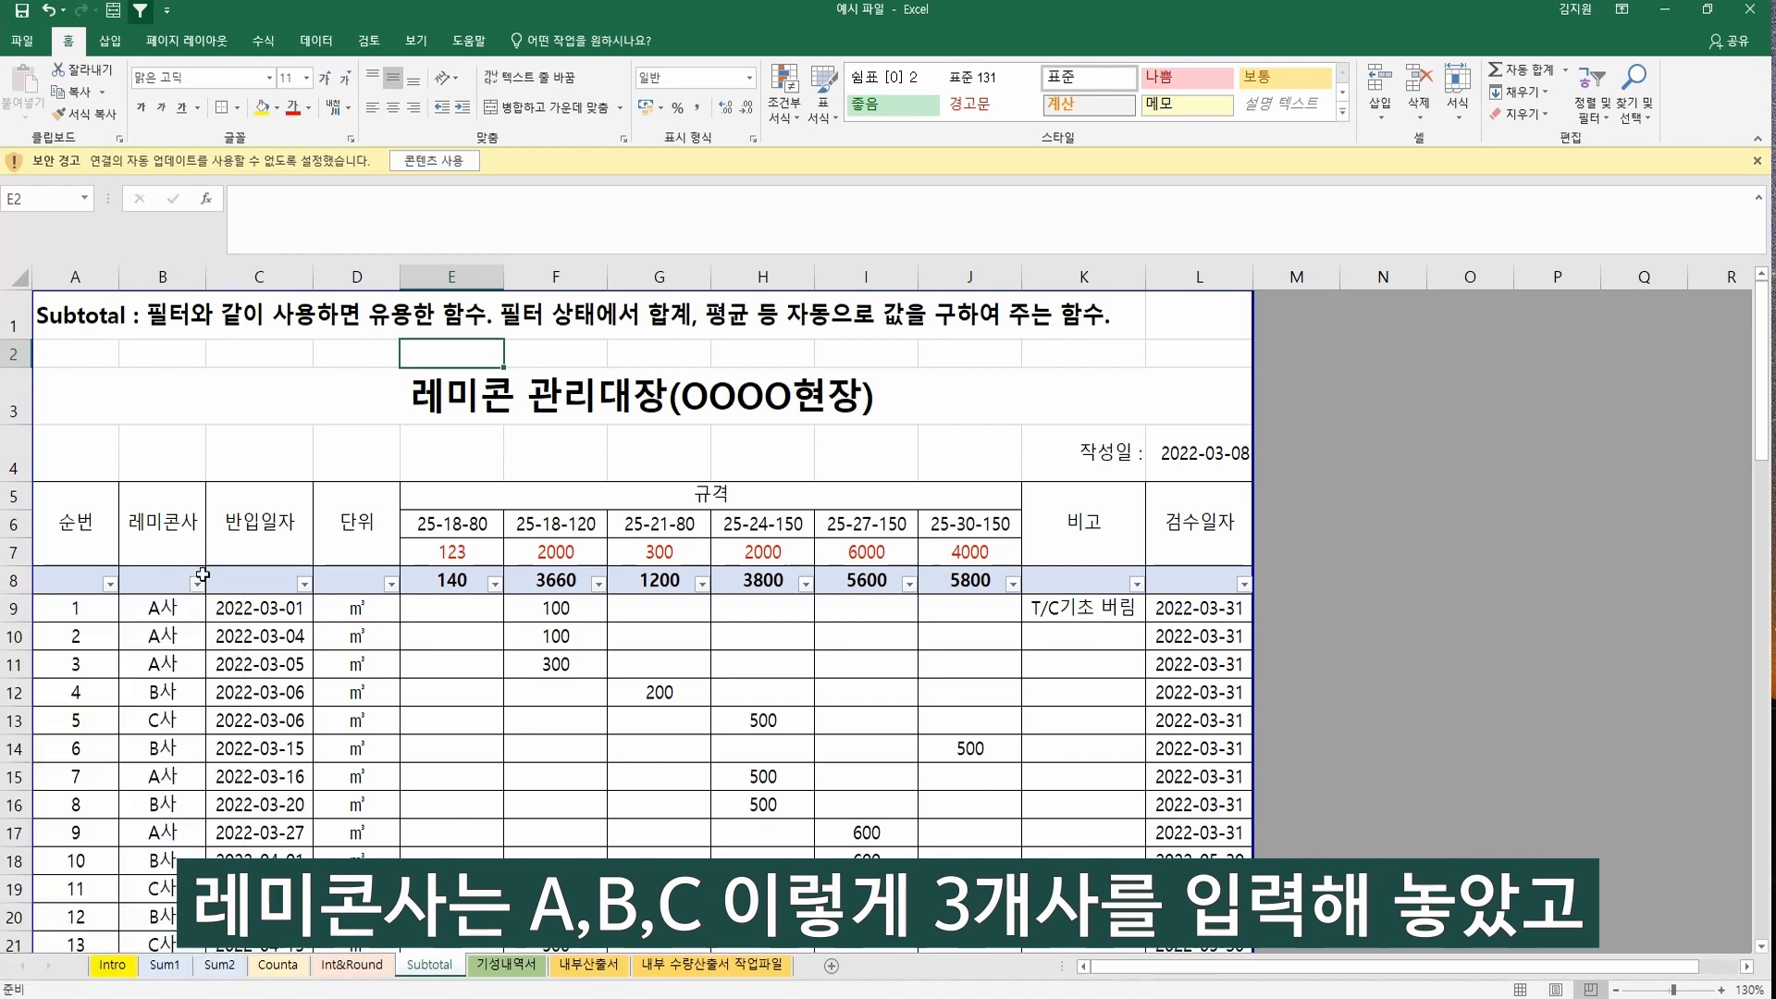
left_click(305, 583)
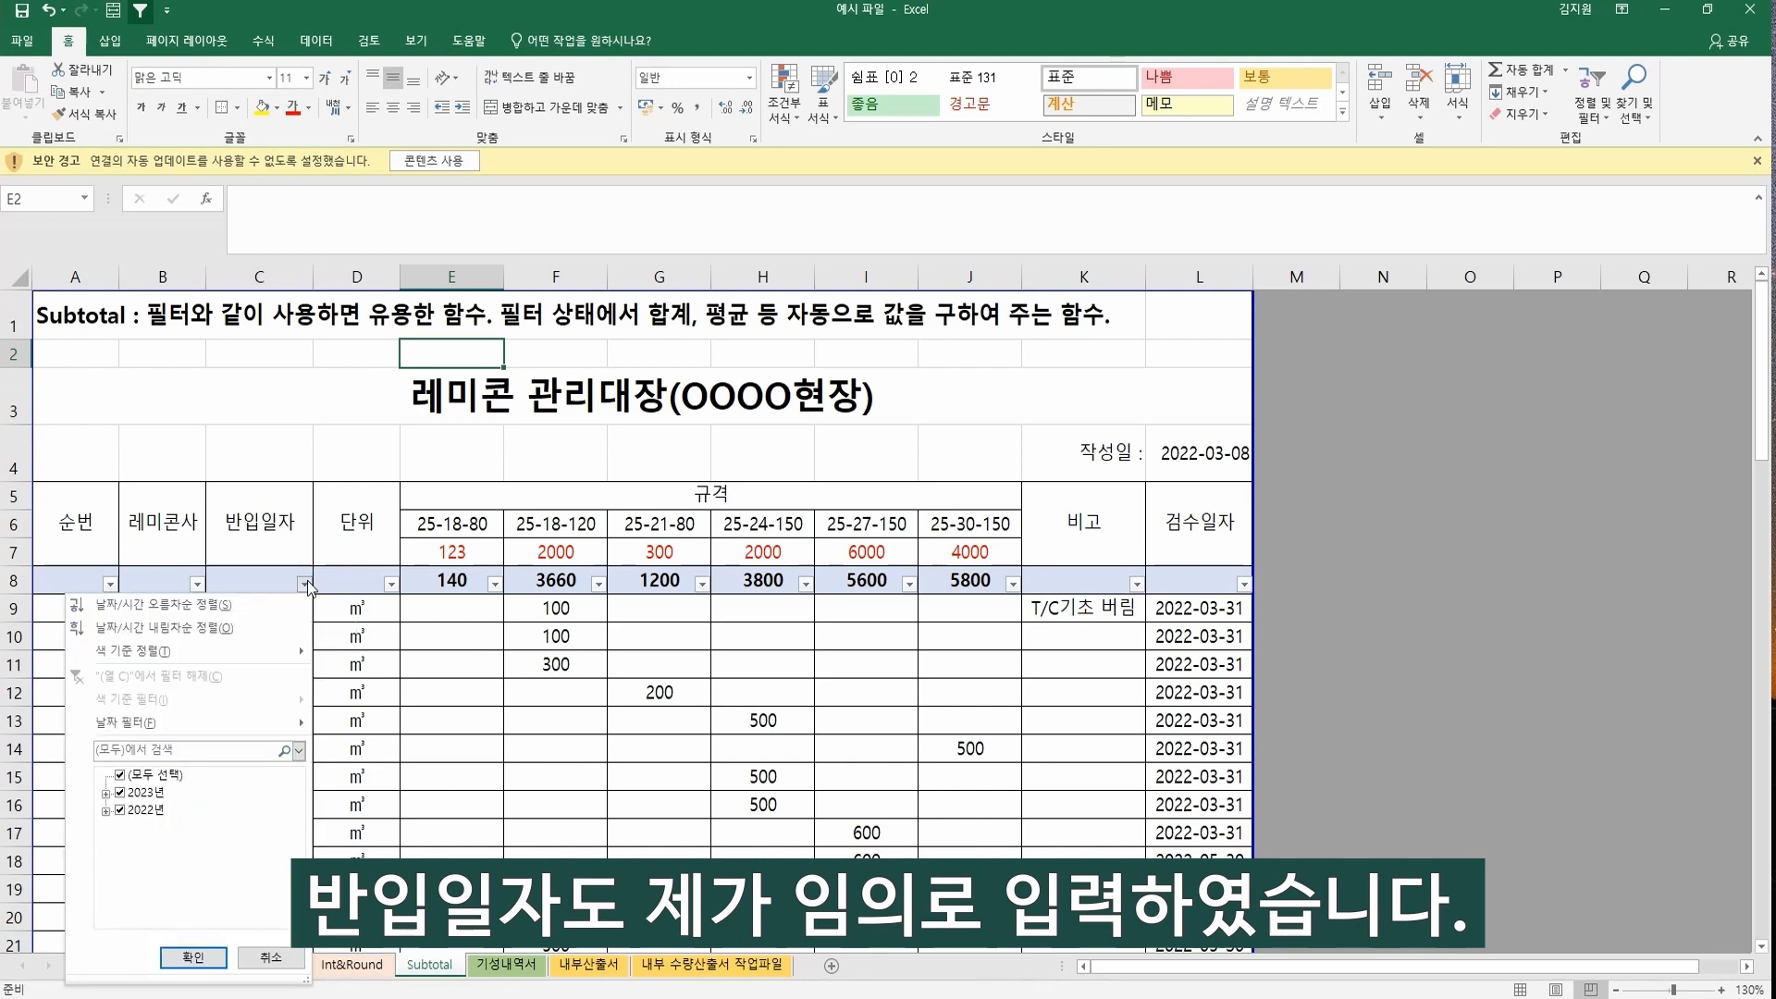
left_click(304, 583)
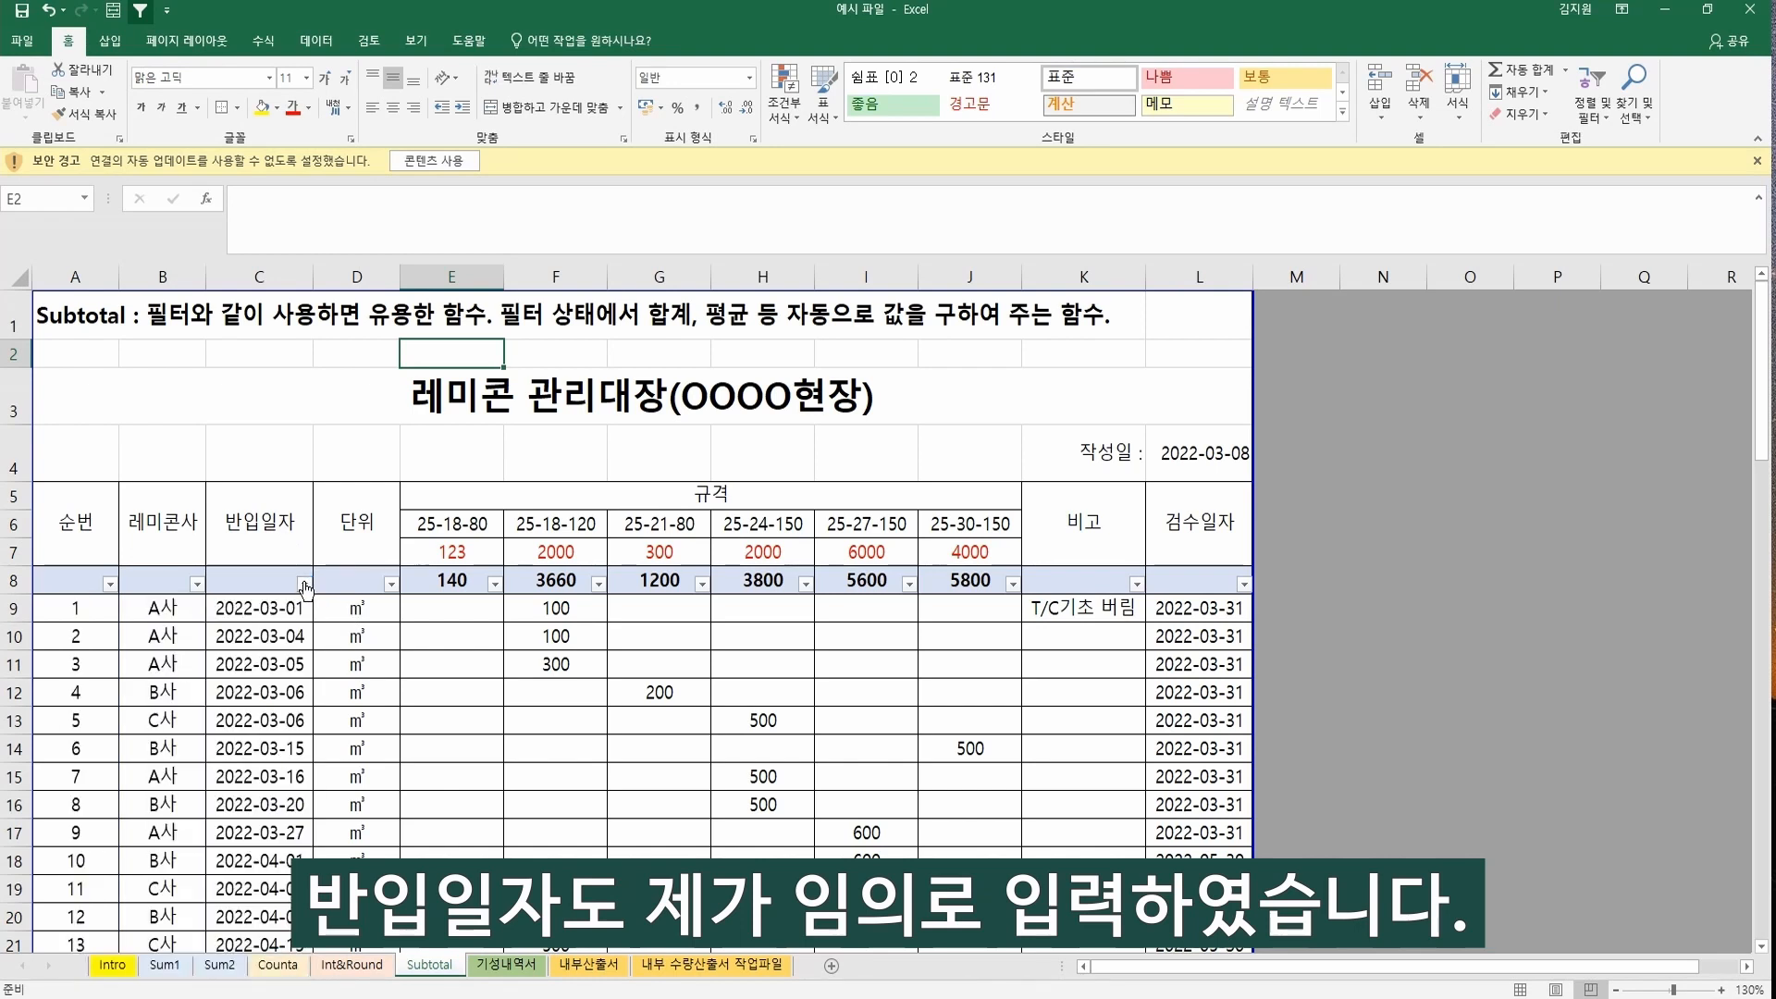
Review the concrete specification headings in row 6 and the design quantities in E7:J7.
left_click(498, 499)
left_click(477, 523)
left_click(561, 519)
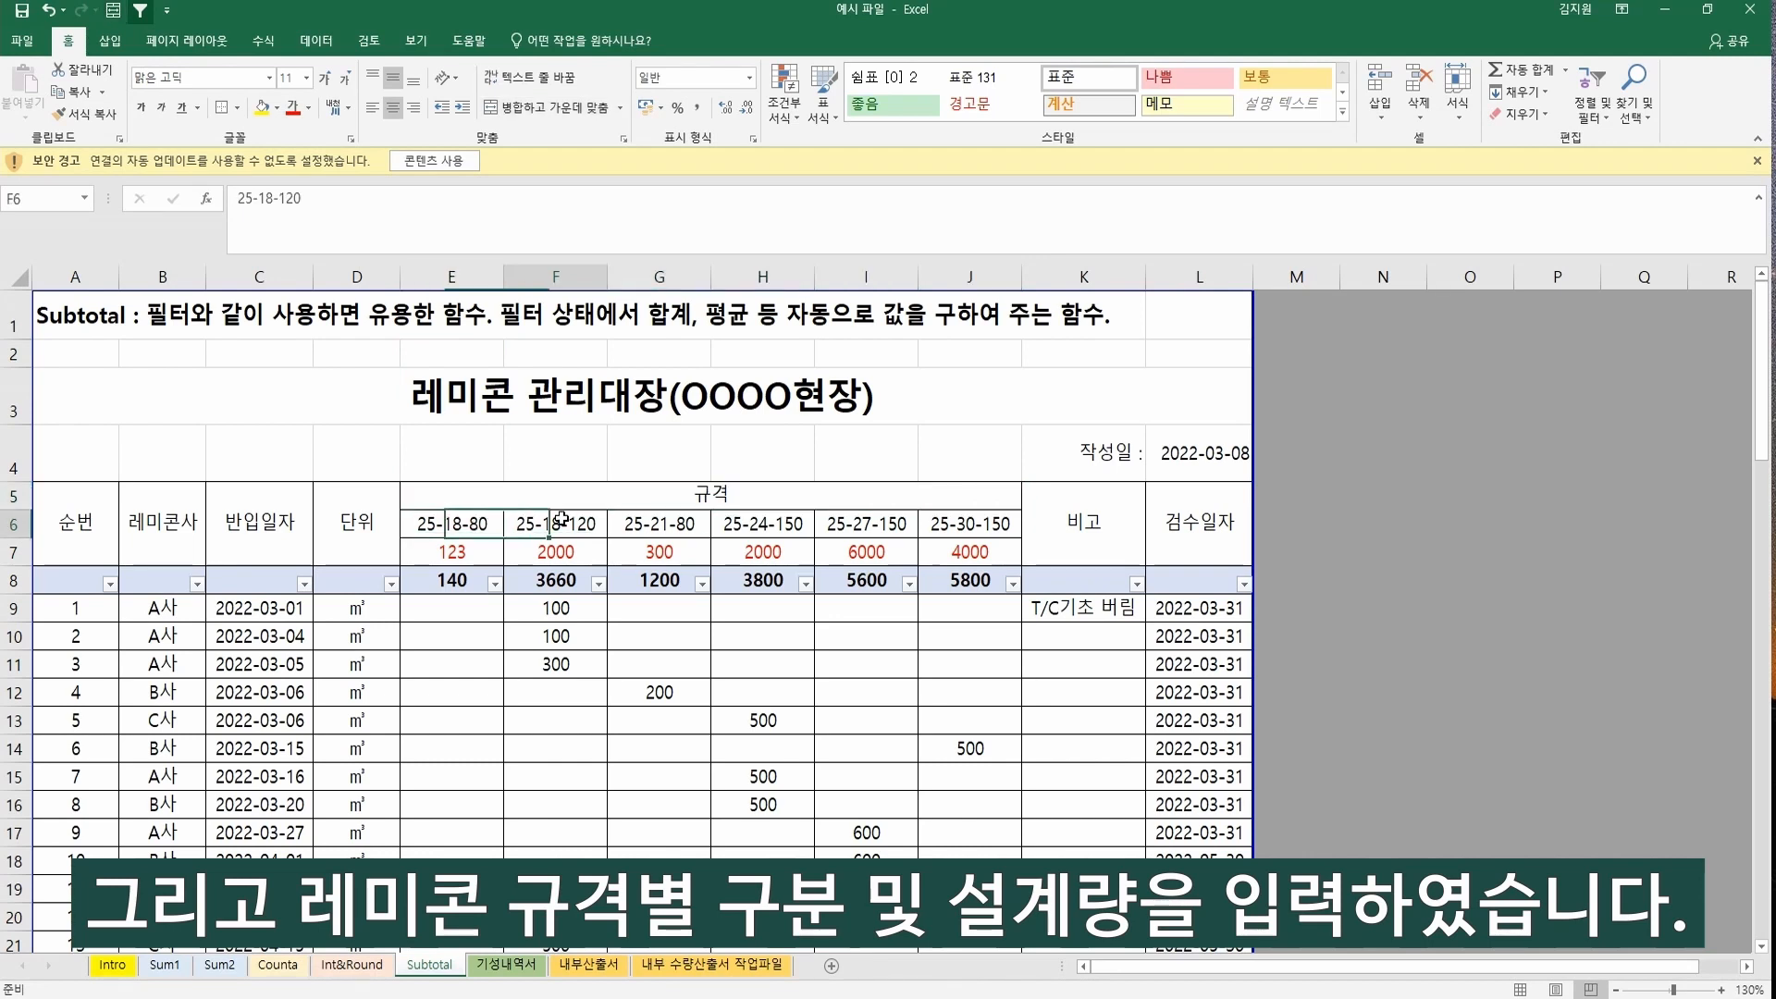
left_click(457, 555)
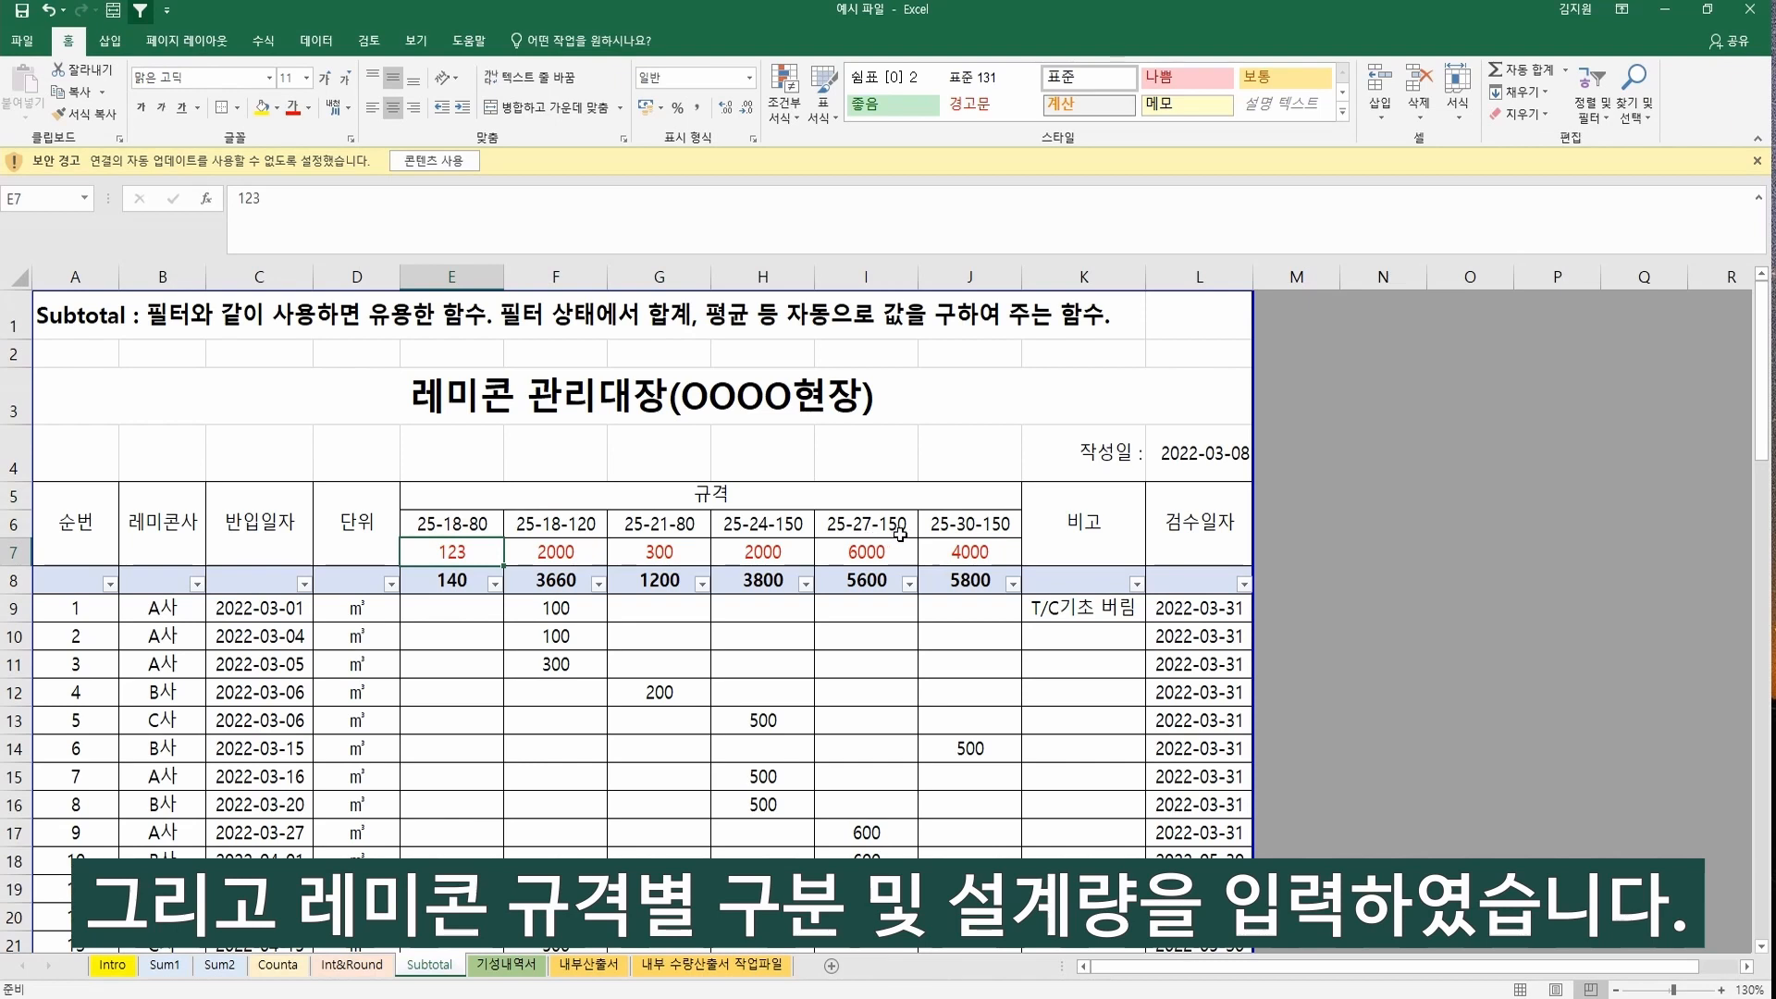
left_click(935, 553)
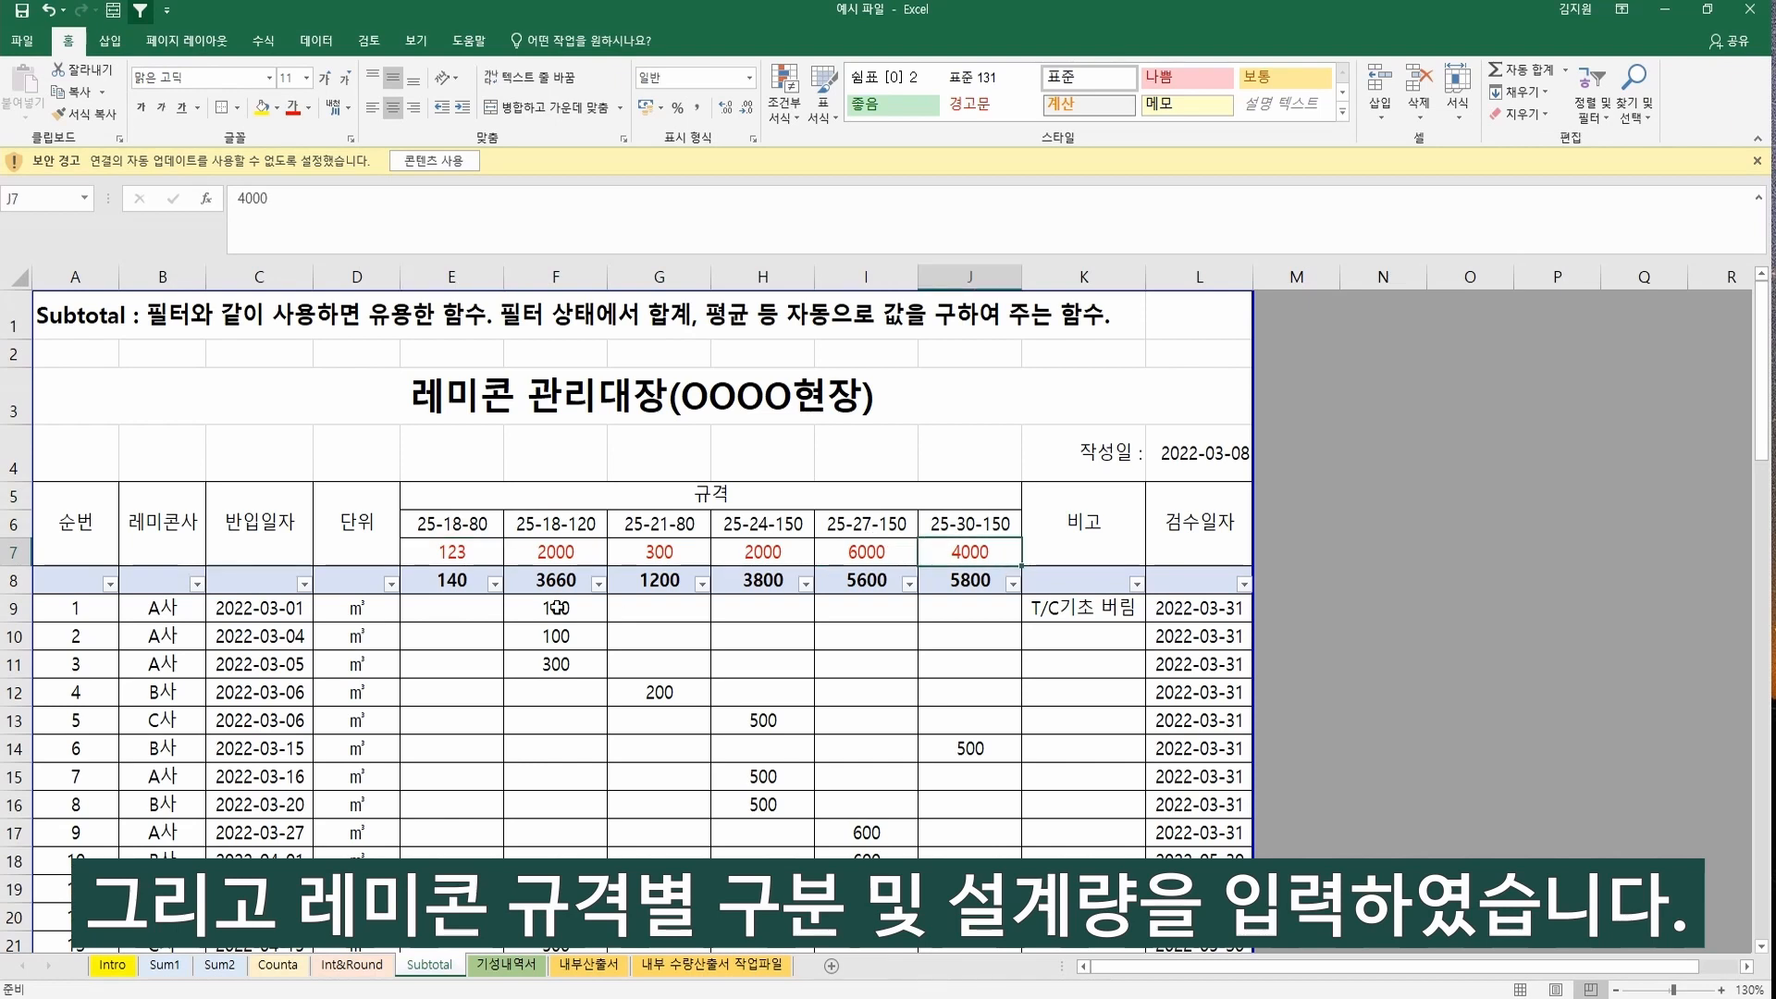
left_click(460, 558, "shift")
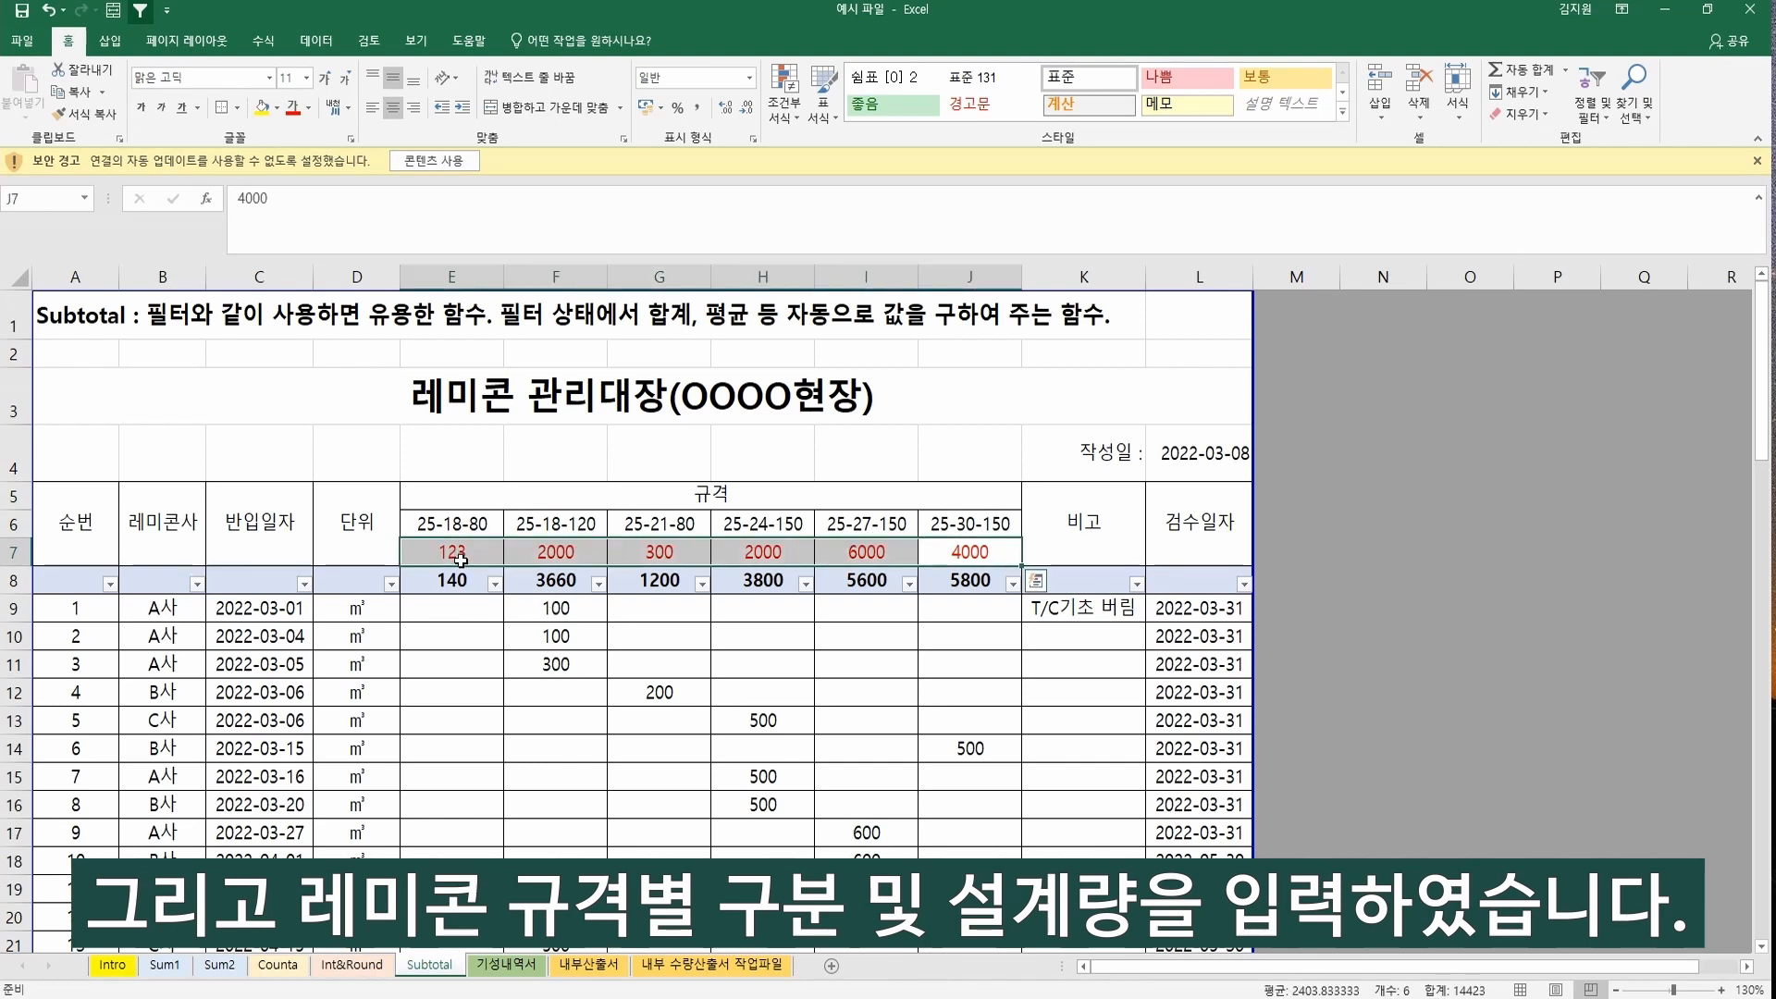
Start a SUBTOTAL formula in E8 with function number 9 (SUM).
left_click(464, 580)
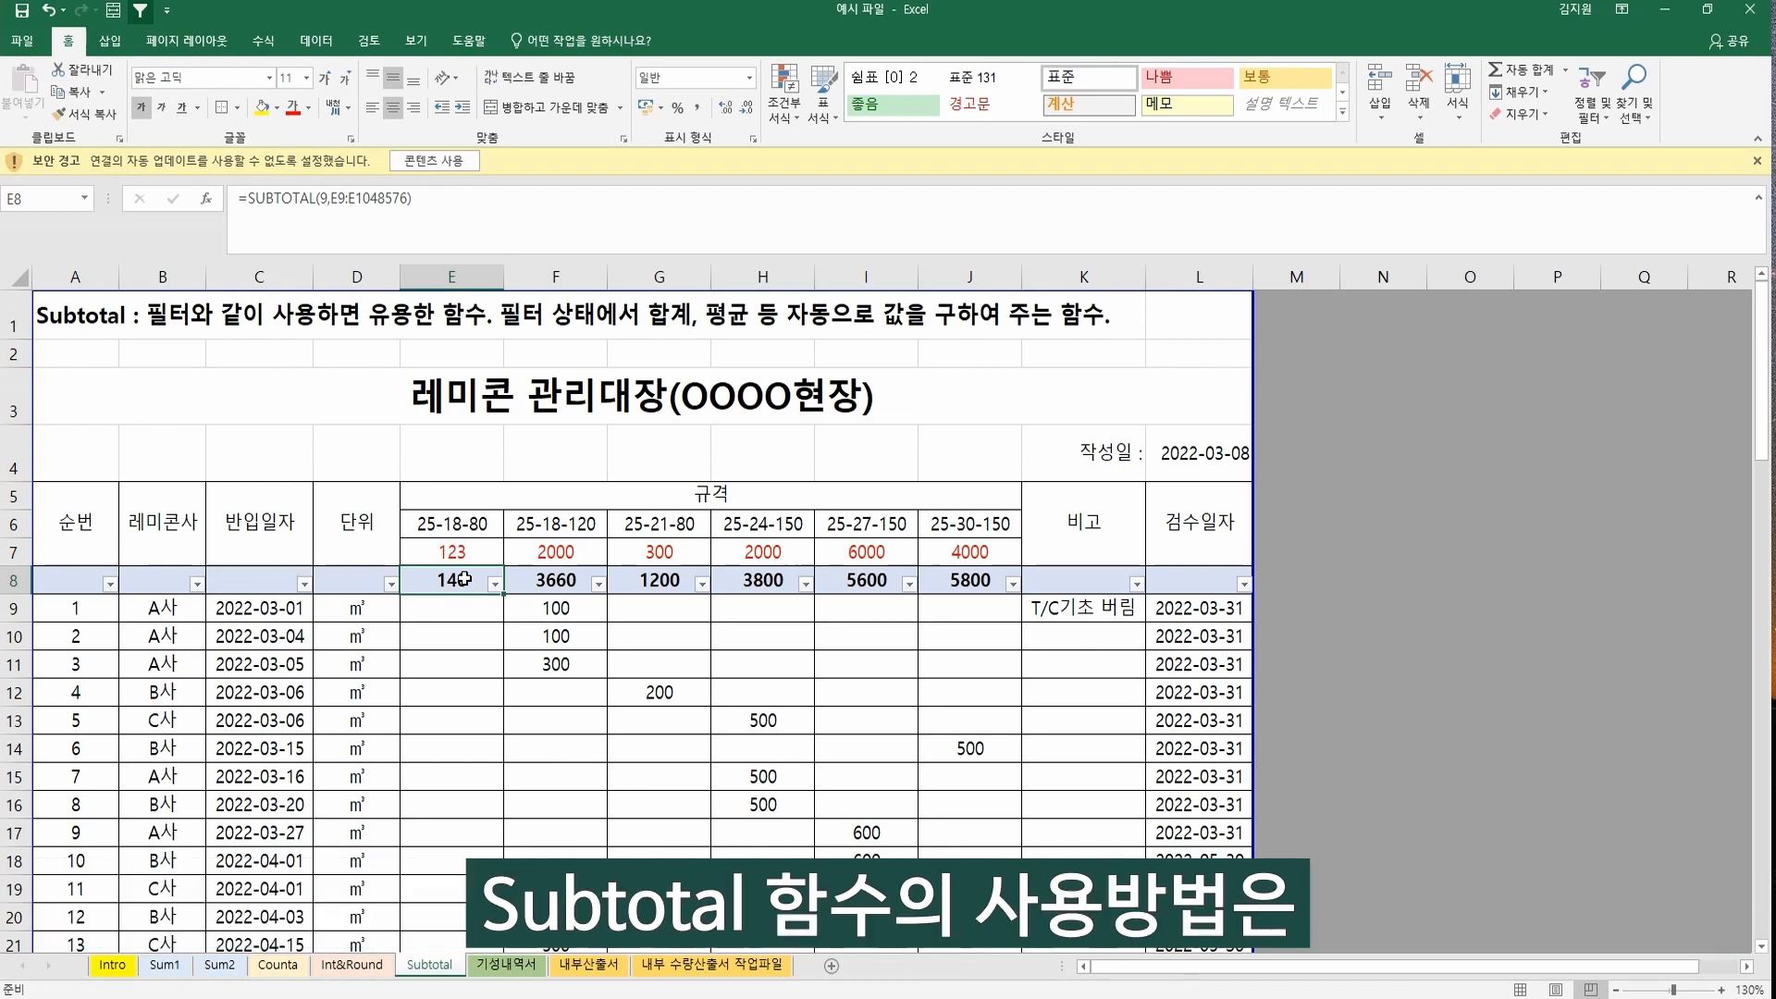
type("=su")
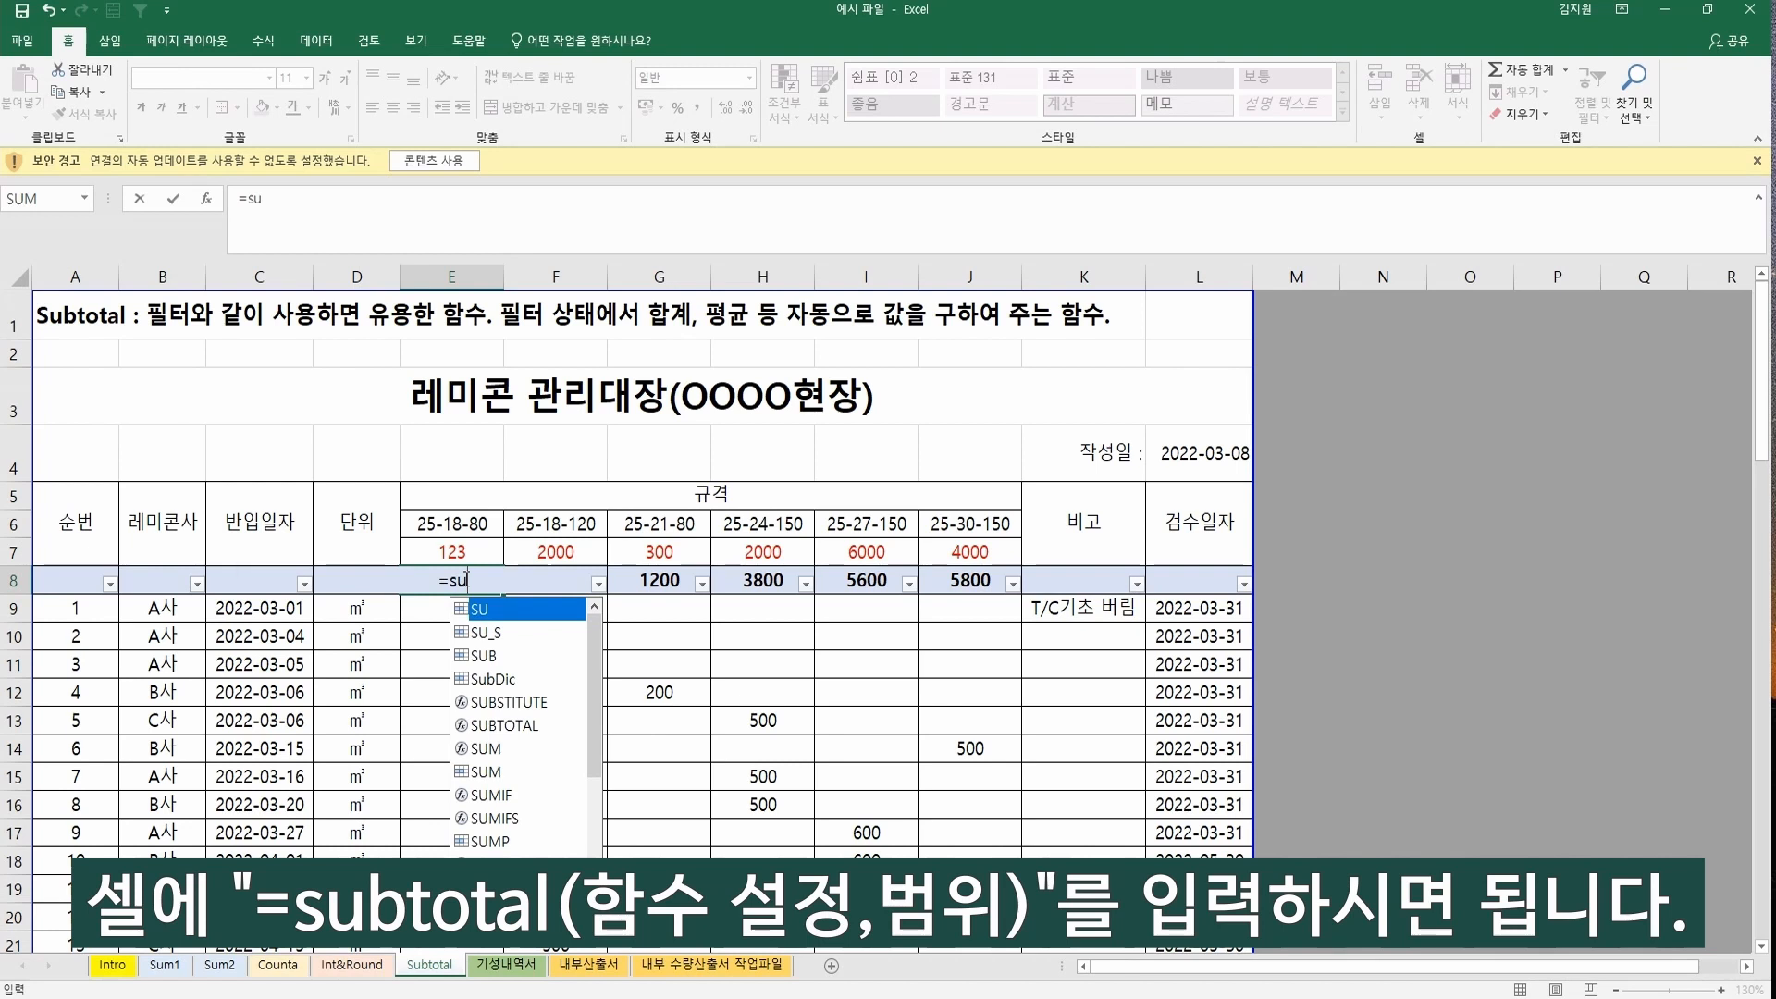
type("b")
key("Down")
key("Down")
key("Tab")
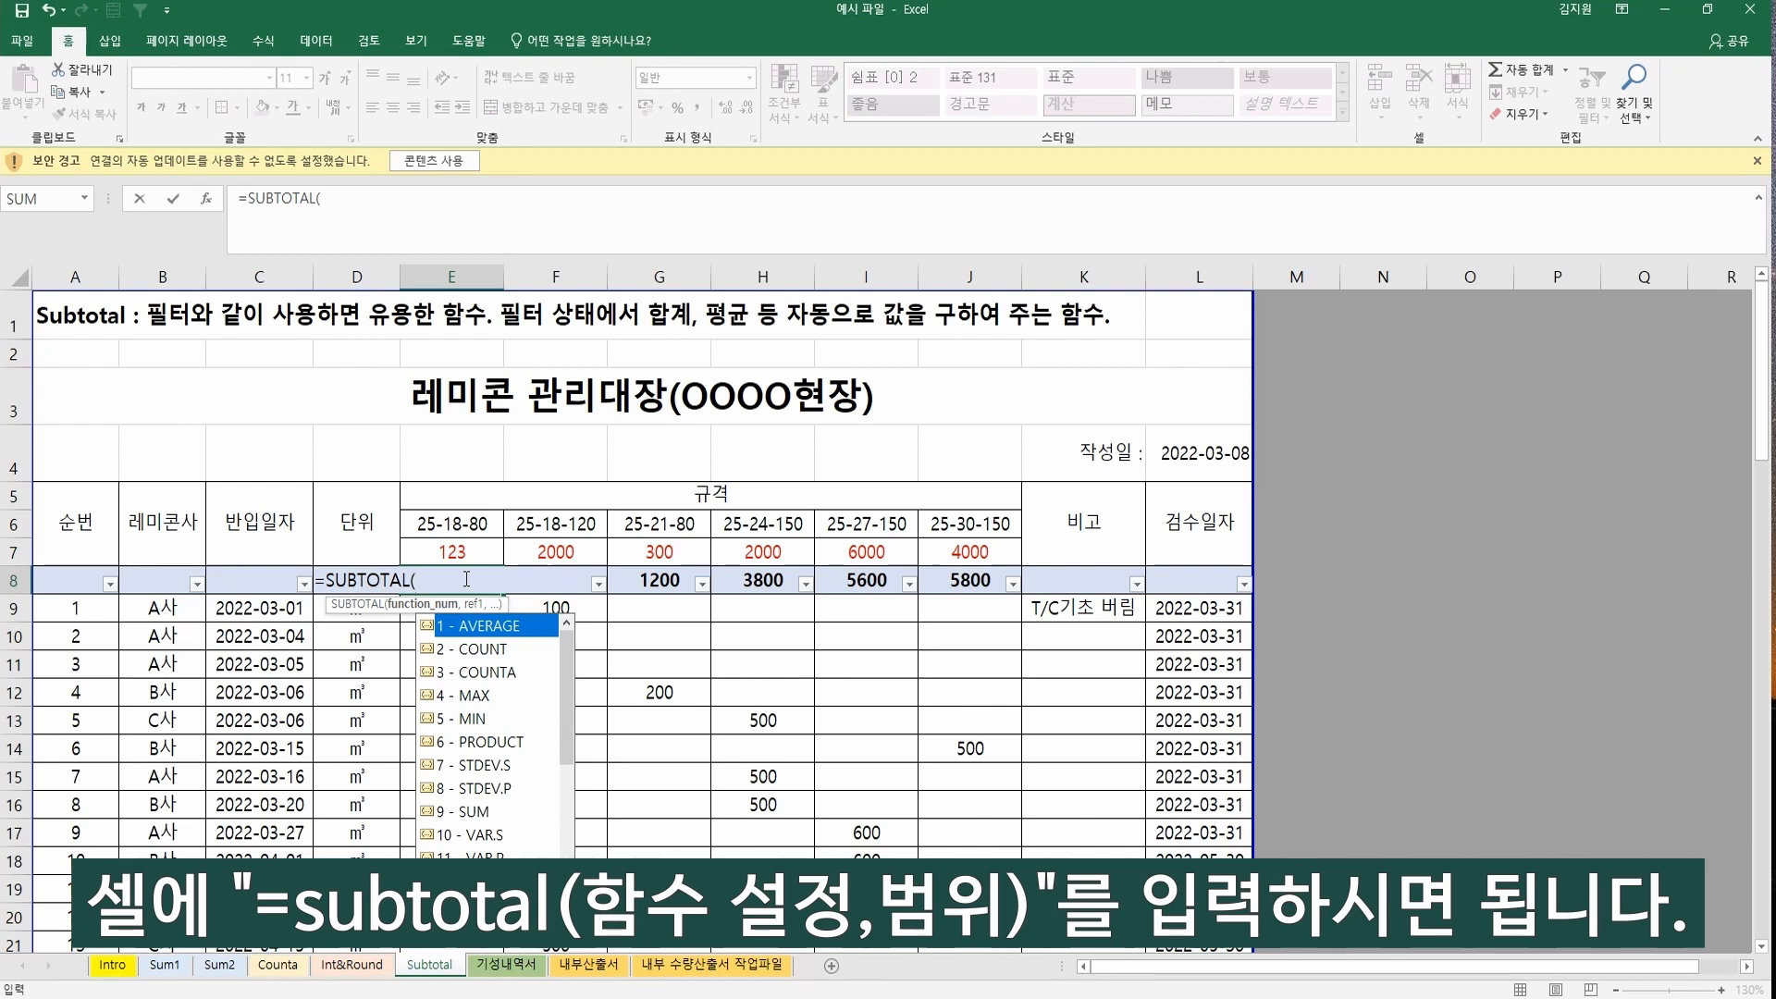
key("Down")
key("Down")
key("Down")
key("Down")
key("Down")
key("Down")
key("Down")
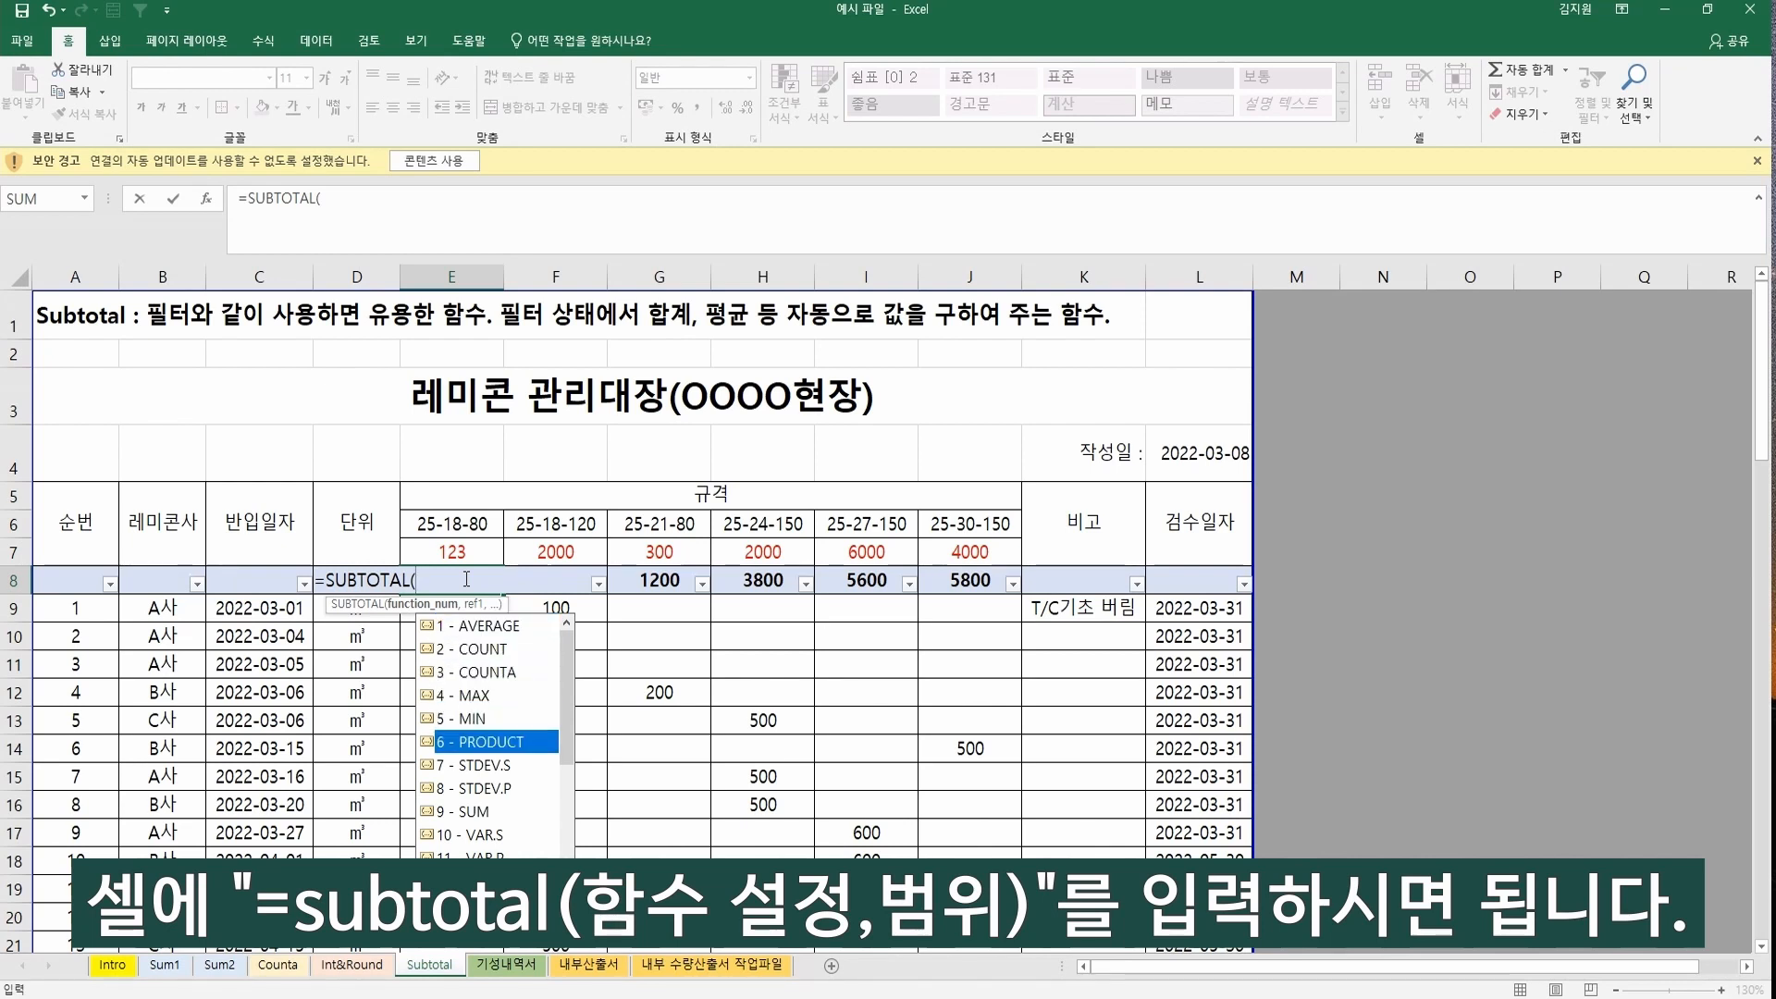
key("Down")
key("Tab")
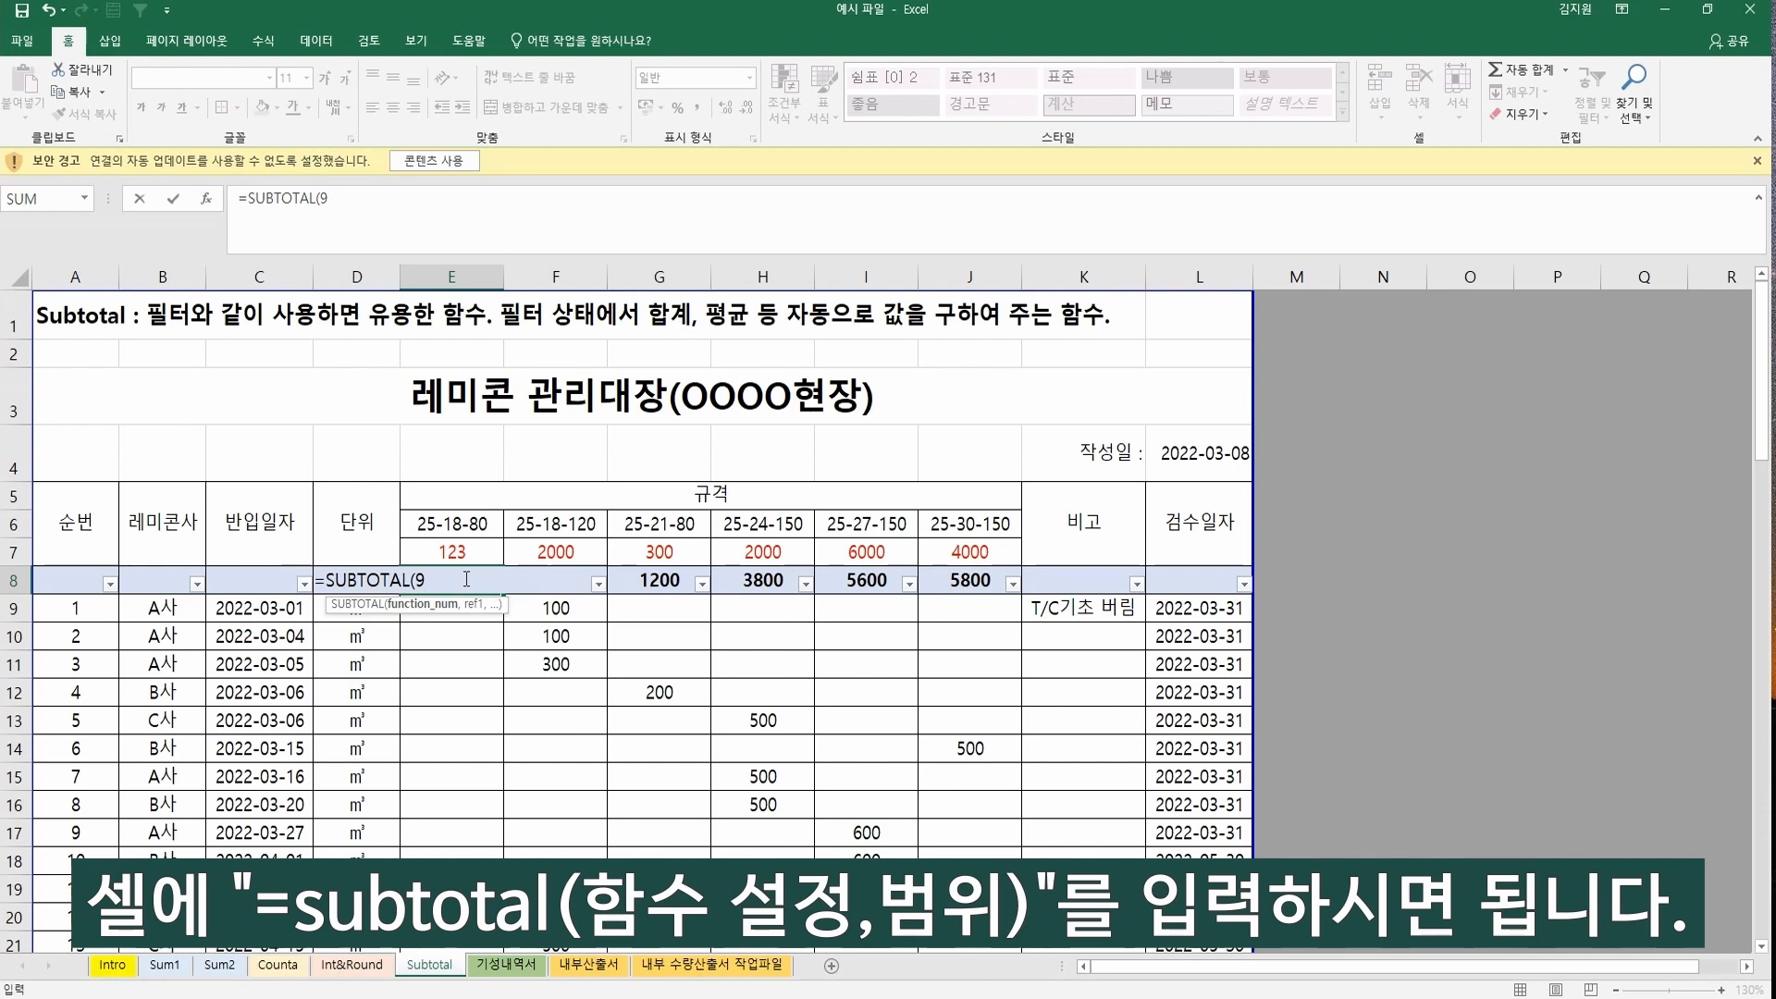
Set the SUBTOTAL range from E9 to the sheet's last row and complete the formula =SUBTOTAL(9,E9:E1048576).
type(",")
mouse_move(453, 608)
left_mouse_down()
mouse_move(463, 934)
mouse_move(464, 578)
left_mouse_up()
key("ctrl+shift+Down")
key("ctrl+shift+Down")
key("ctrl+shift+Down")
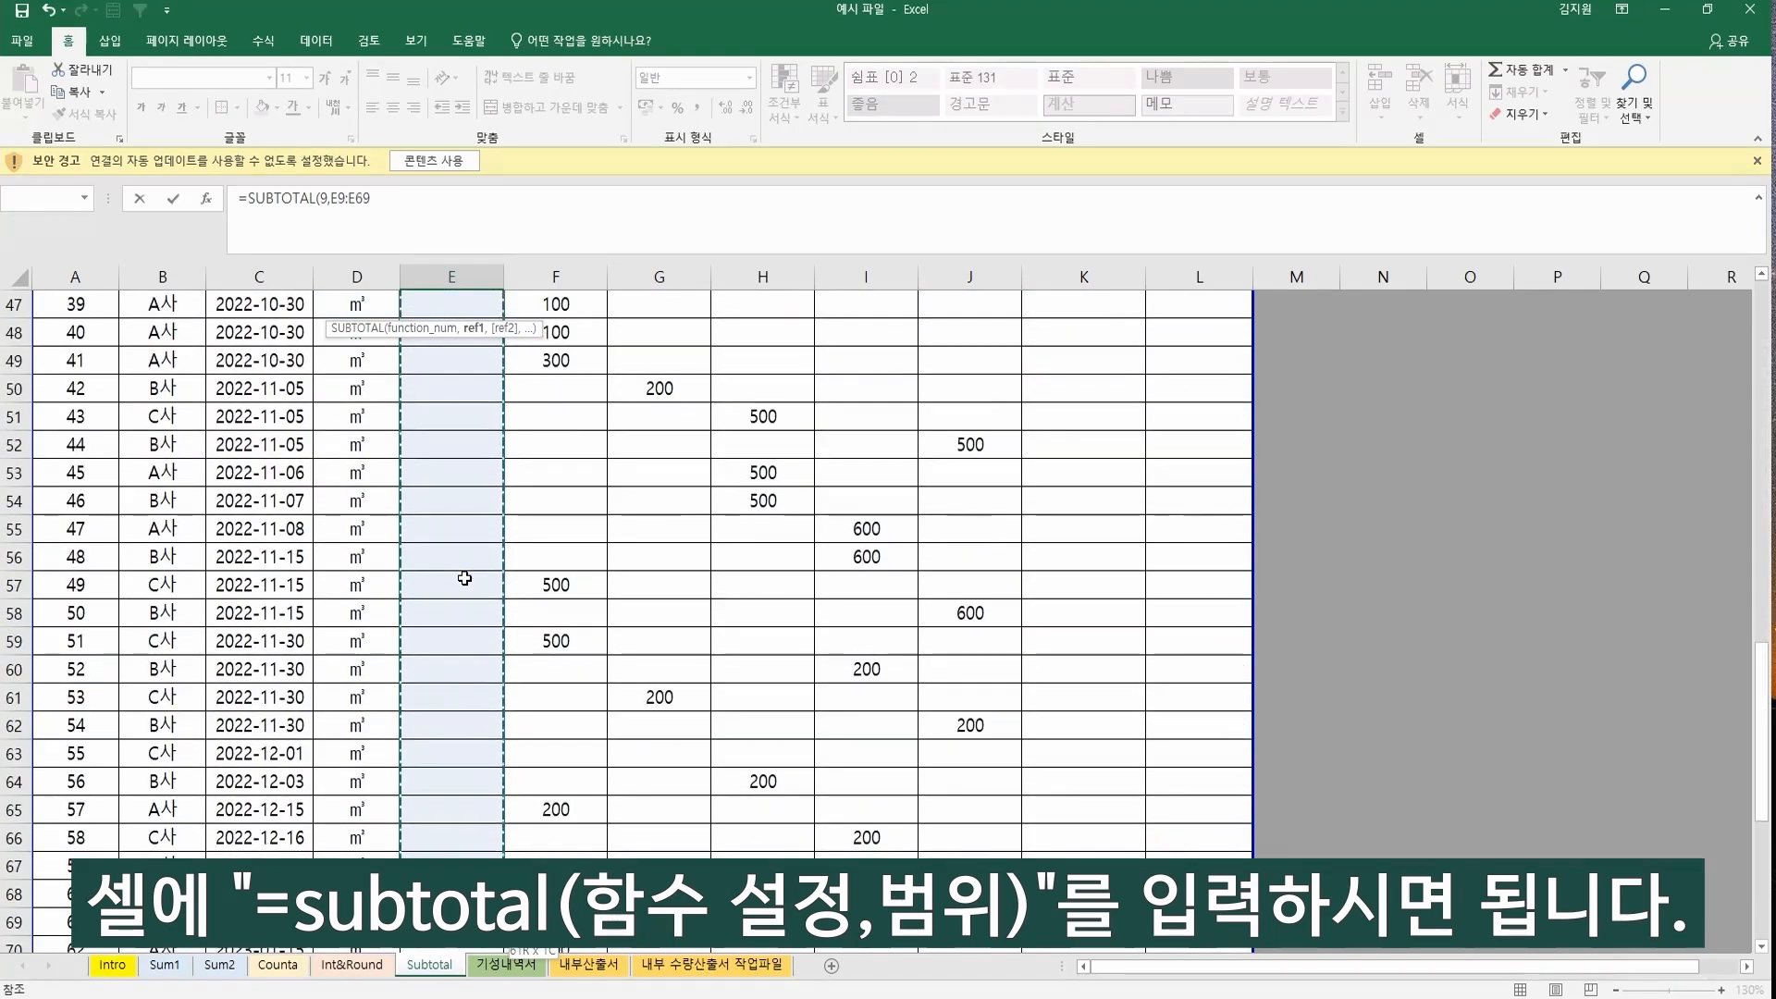
key("ctrl+Return")
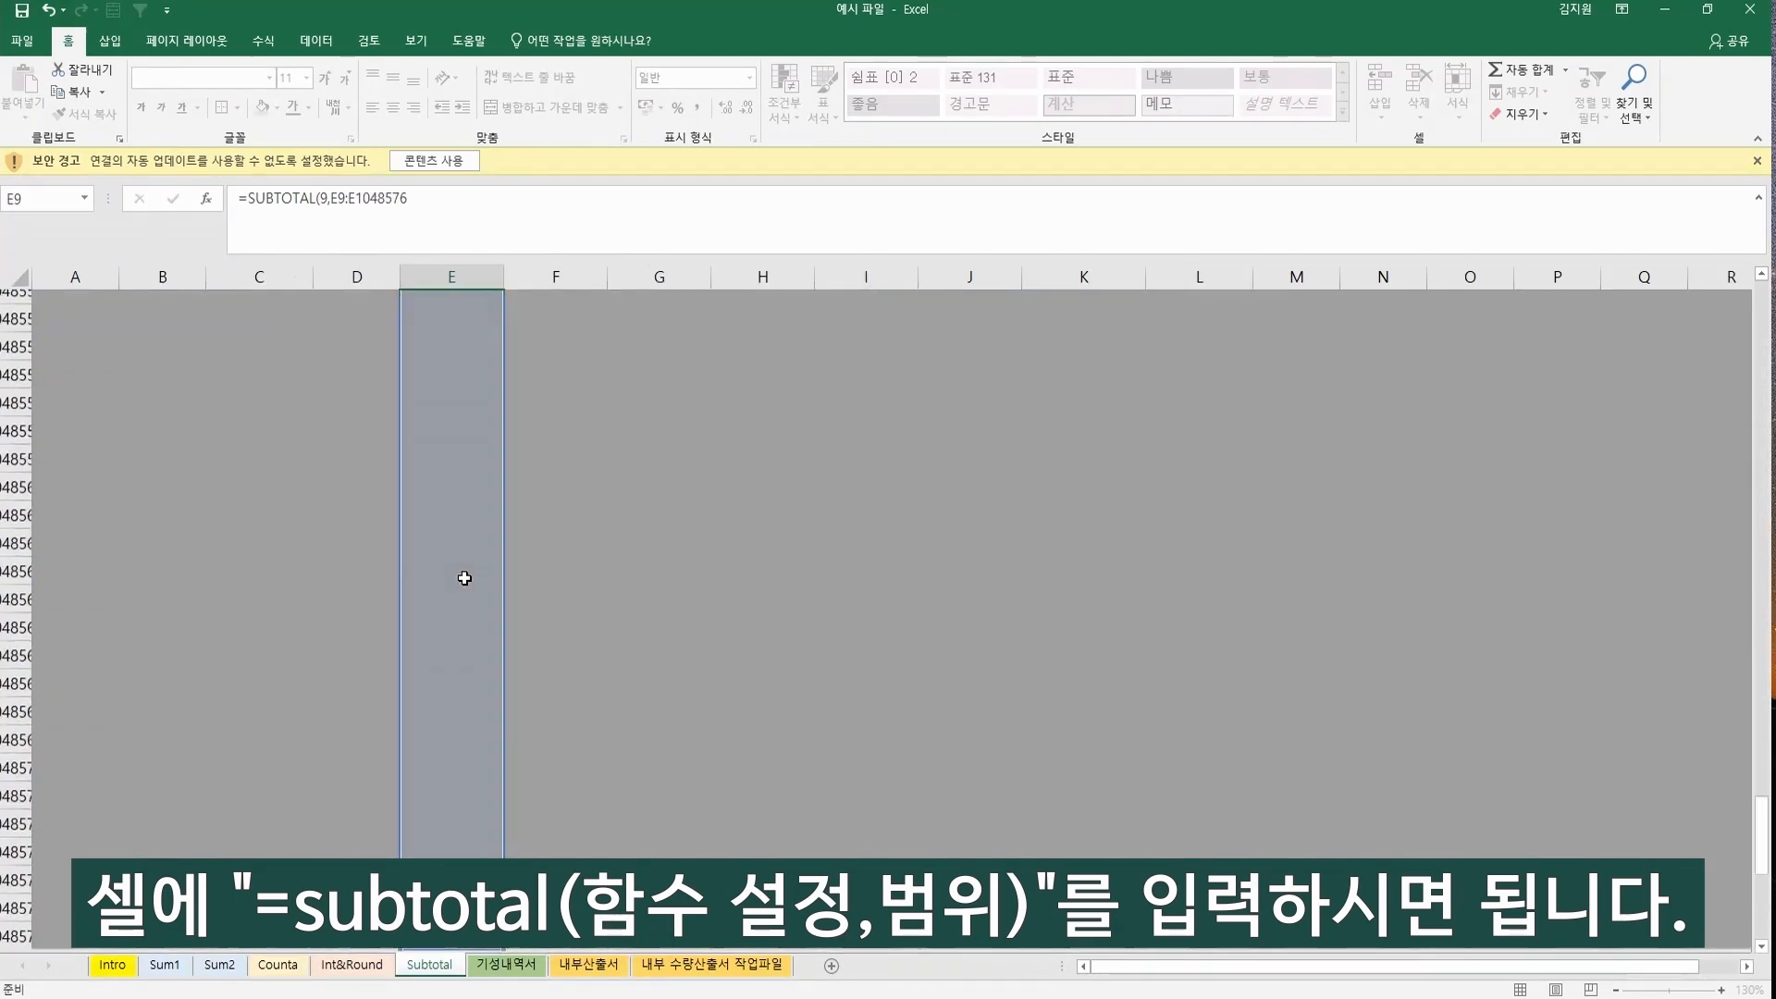
Copy the SUBTOTAL formula from E8 into F8 through J8 for the remaining specification columns.
scroll(464, 578, "up", 1)
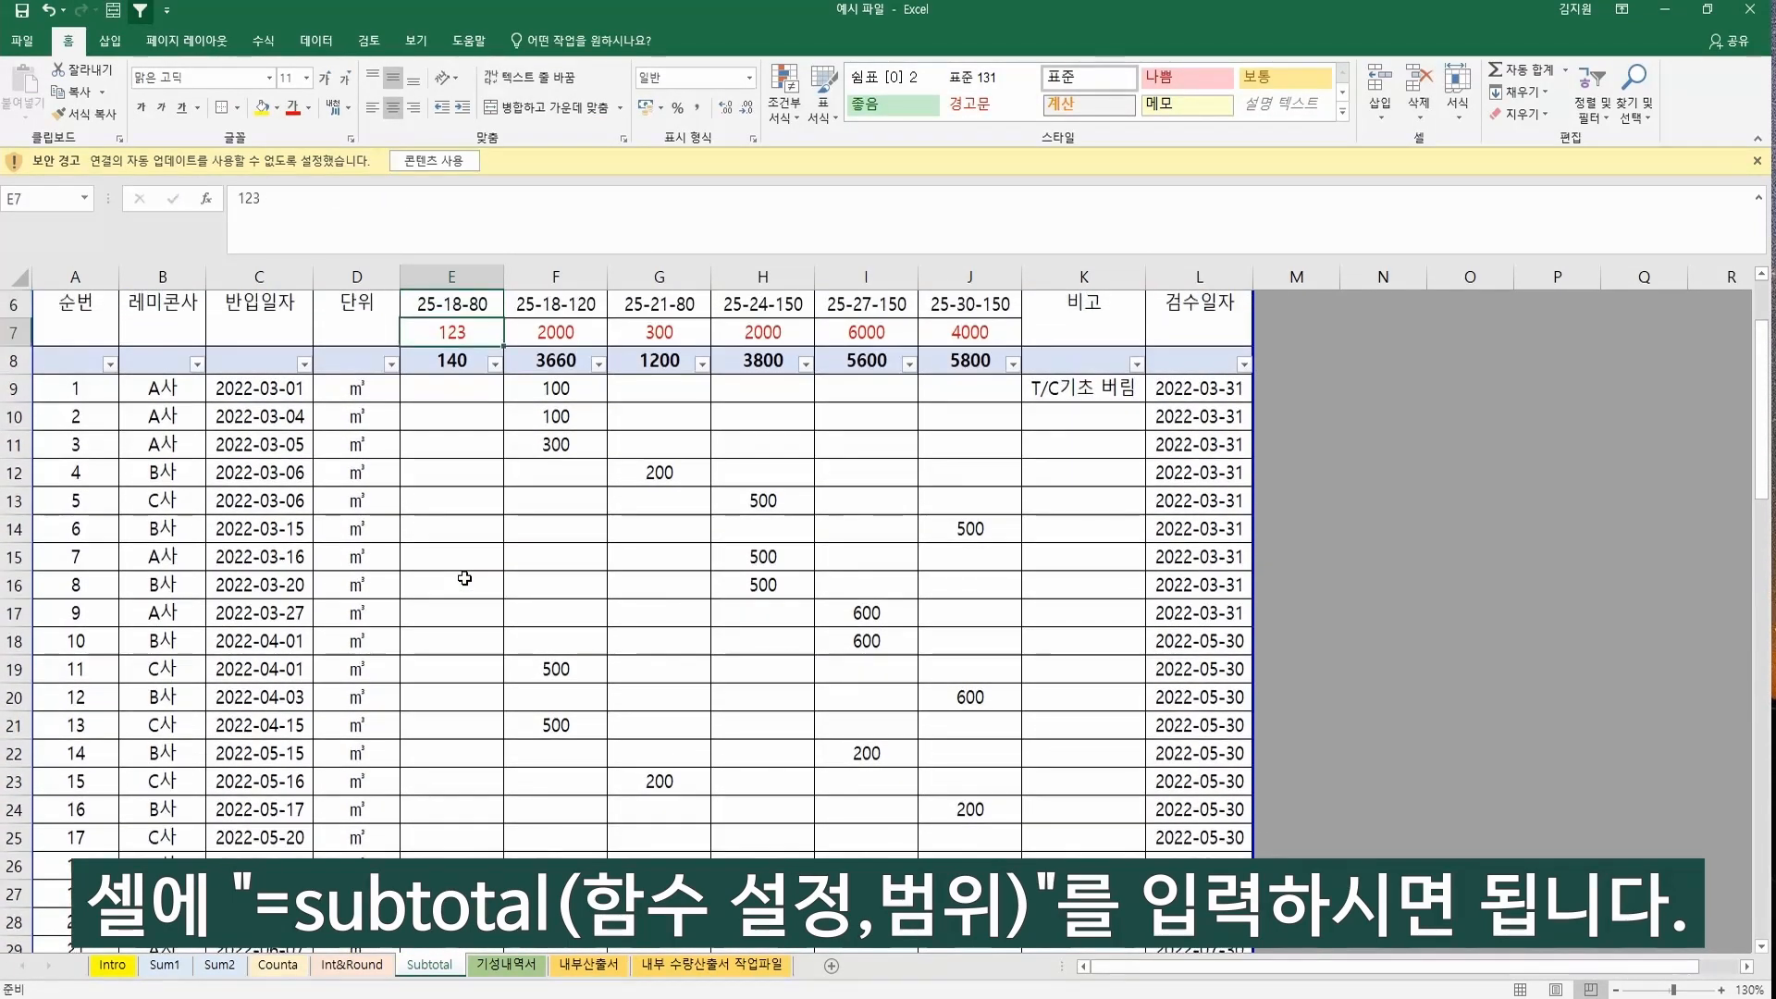
key("ctrl+c")
key("Right")
key("ctrl+v")
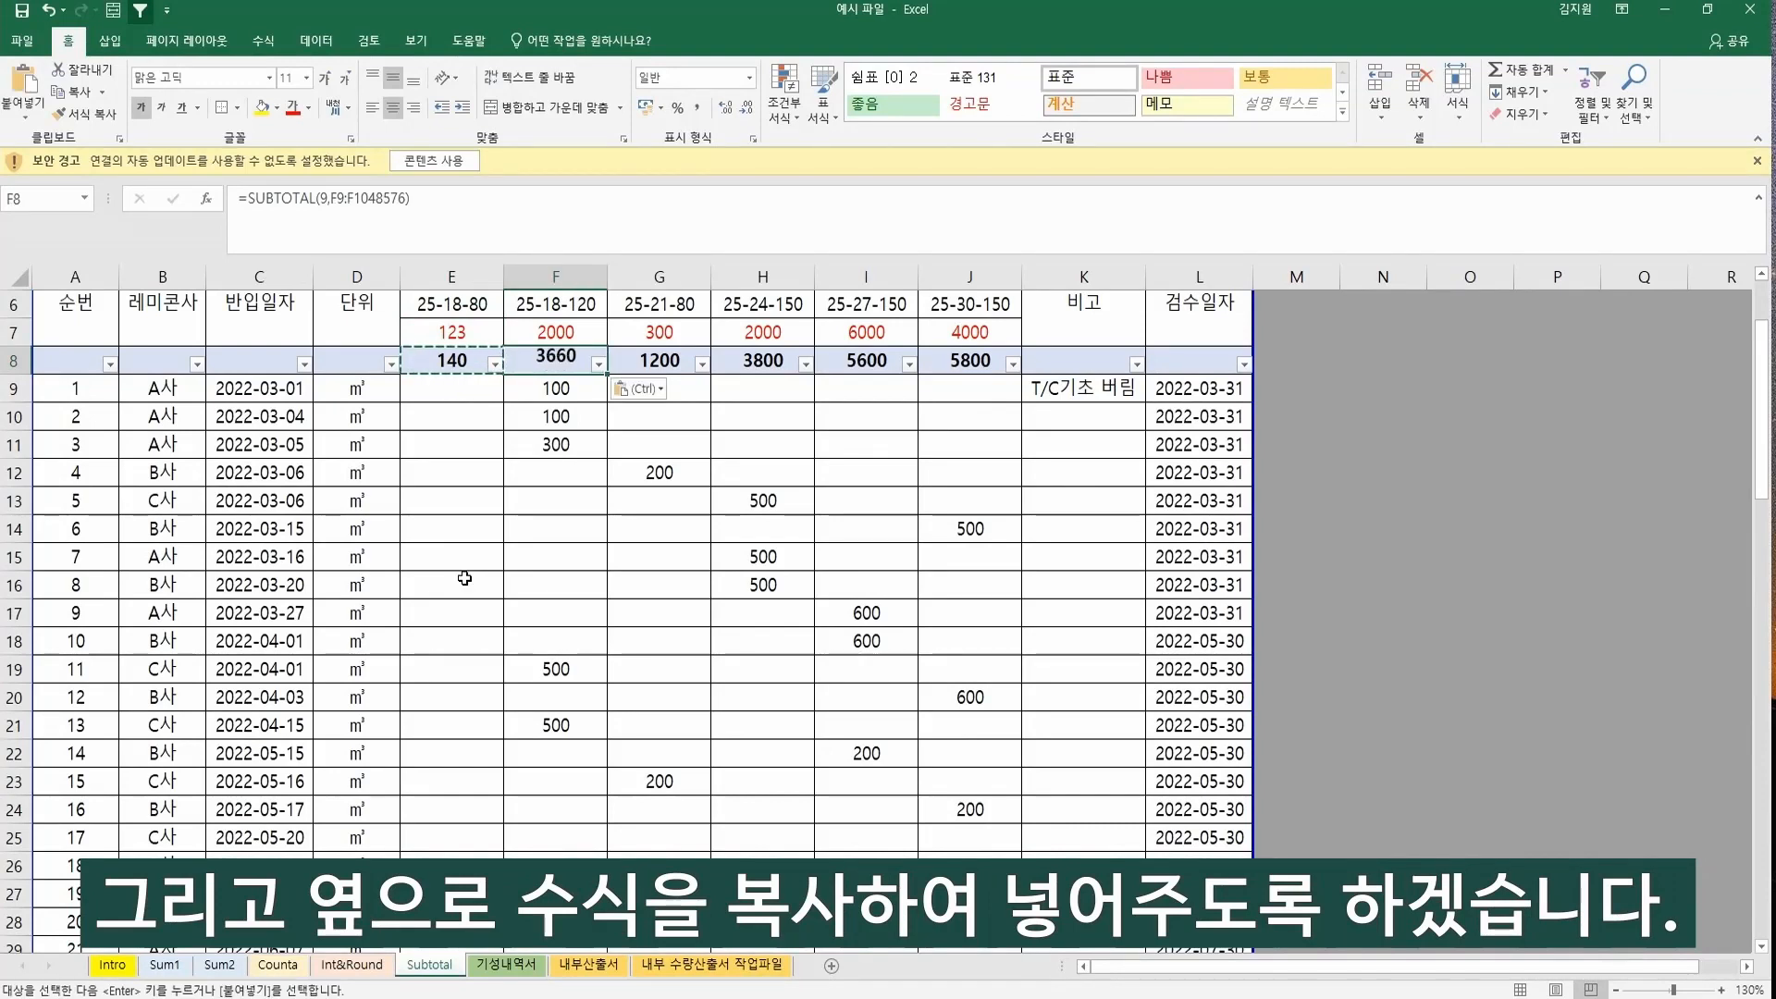
key("Right")
key("ctrl+v")
key("Right")
key("ctrl+v")
key("Right")
key("ctrl+v")
key("Right")
key("ctrl+v")
key("Up")
key("Up")
scroll(465, 579, "up", 1)
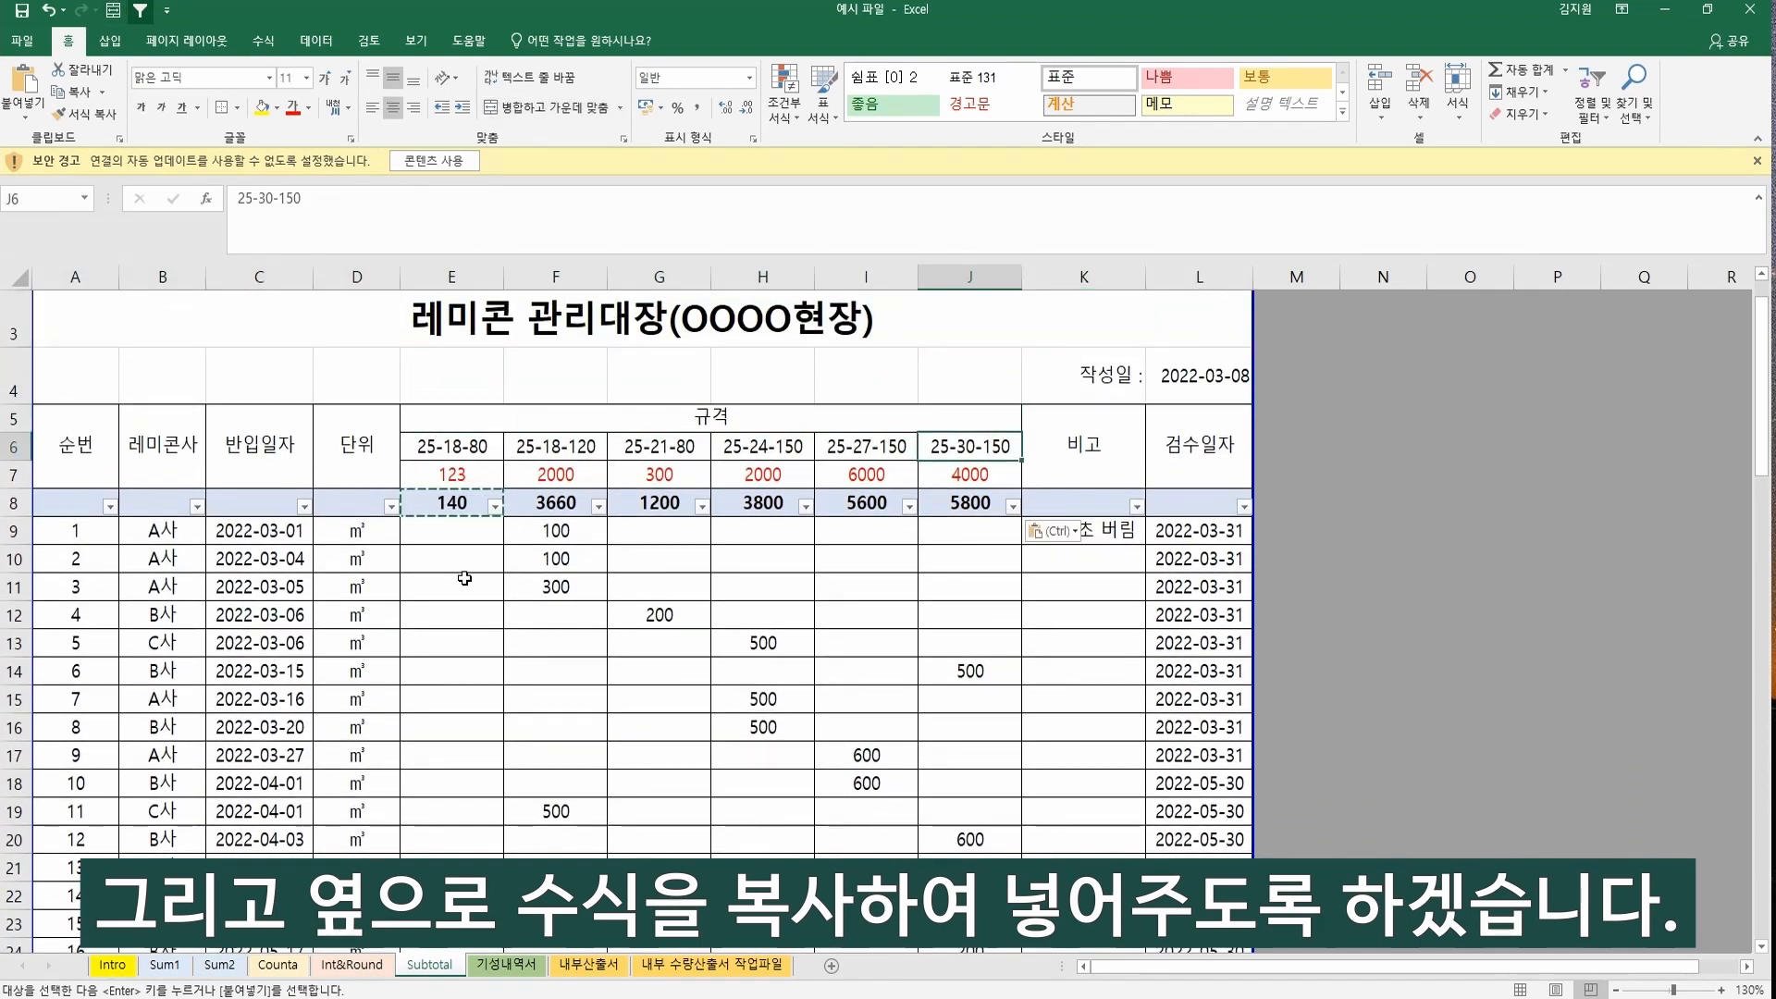
Filter the 레미콘사 column to show only A사.
left_click(197, 506)
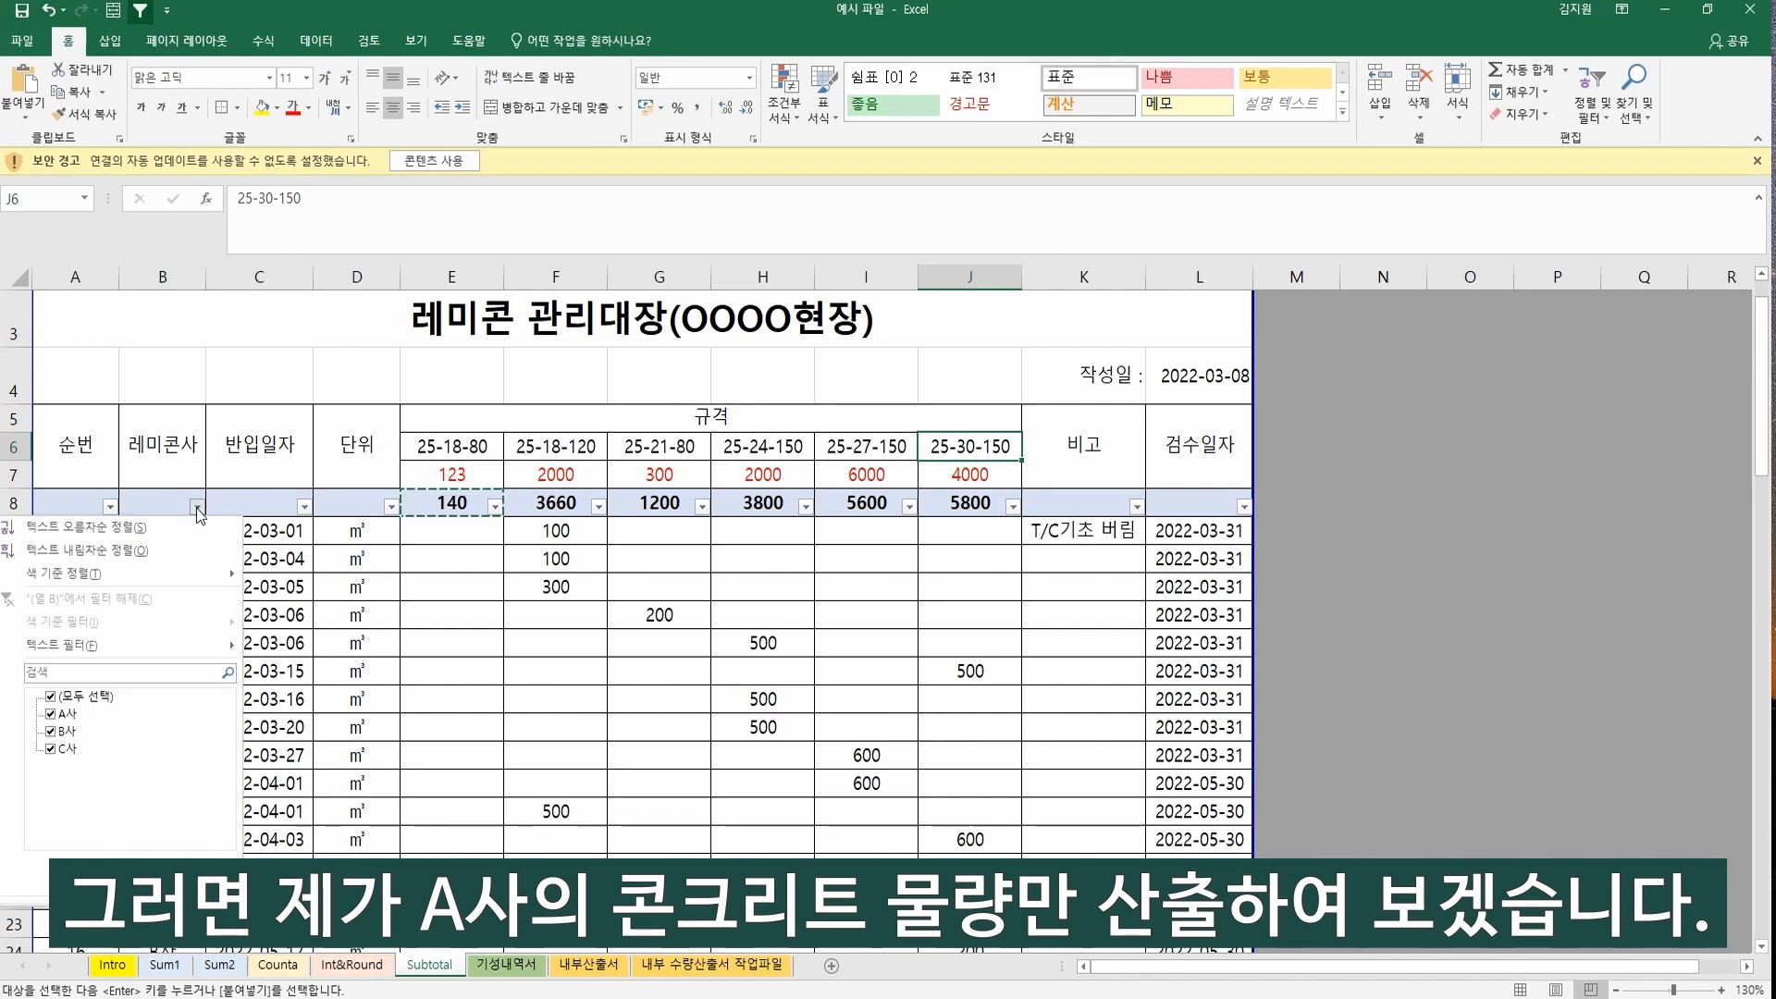
left_click(83, 695)
left_click(64, 713)
left_click(139, 883)
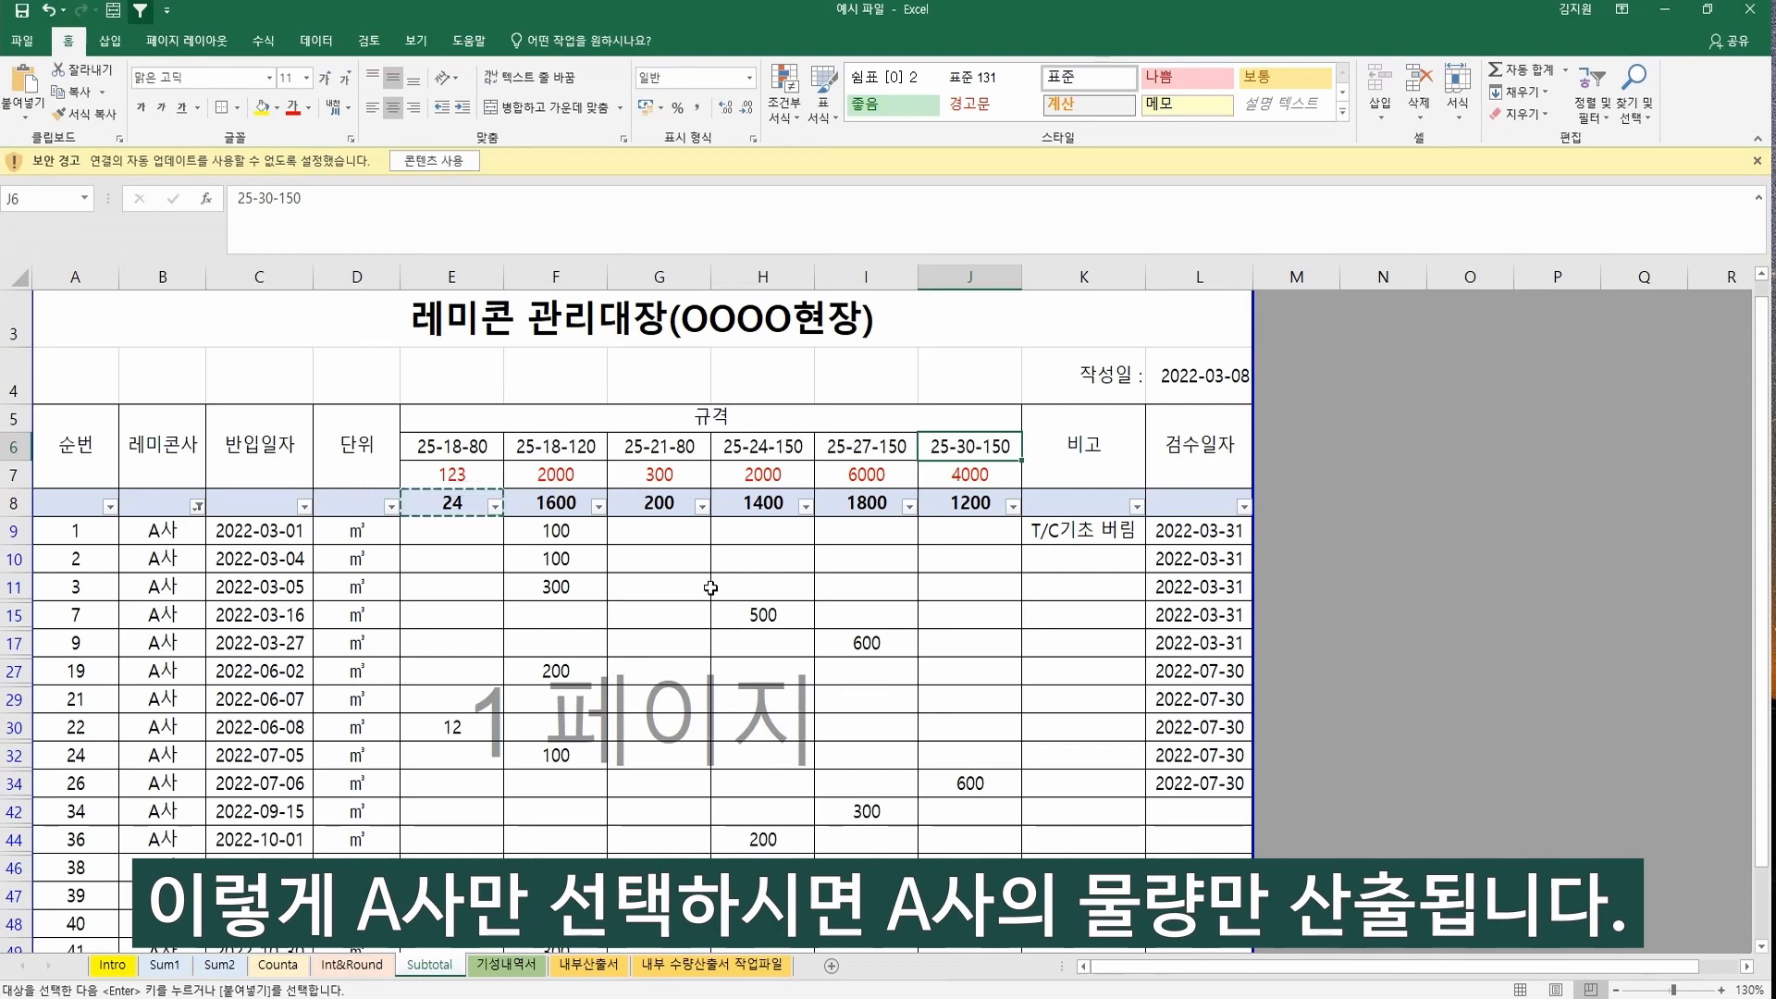
Filter the 반입일자 column to show only deliveries from February (2월) 2023.
left_click(304, 507)
left_click(120, 698)
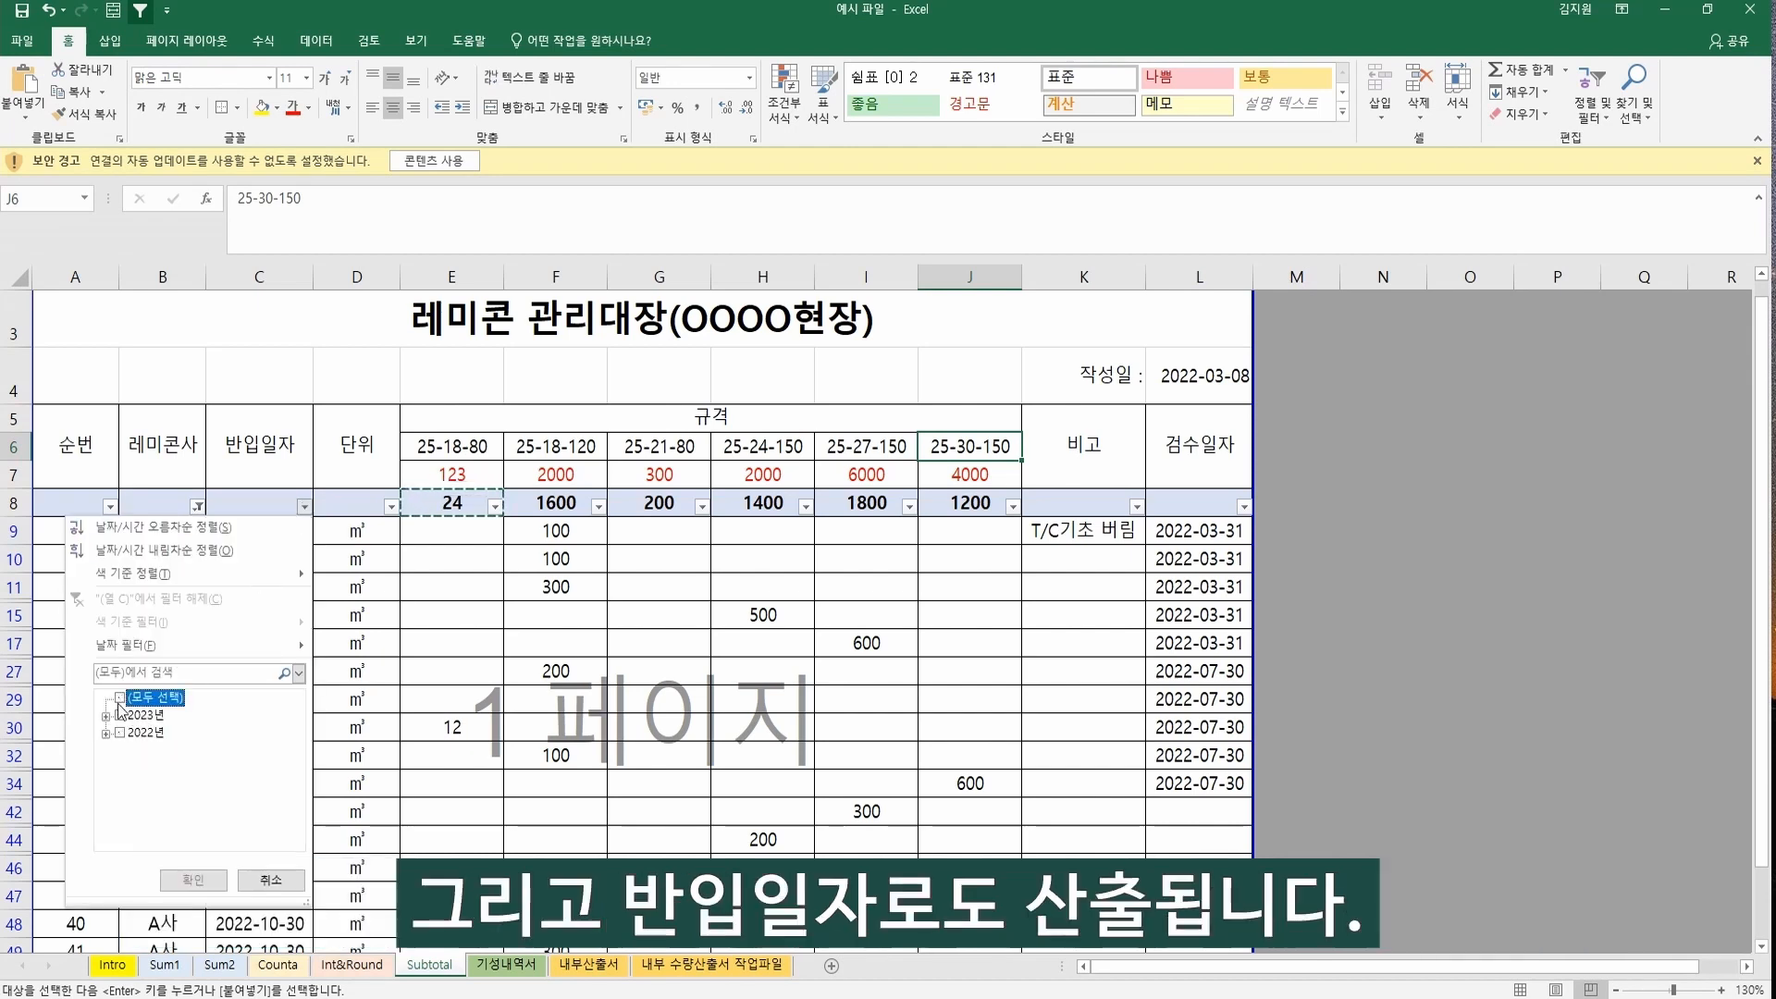
left_click(106, 715)
left_click(124, 733)
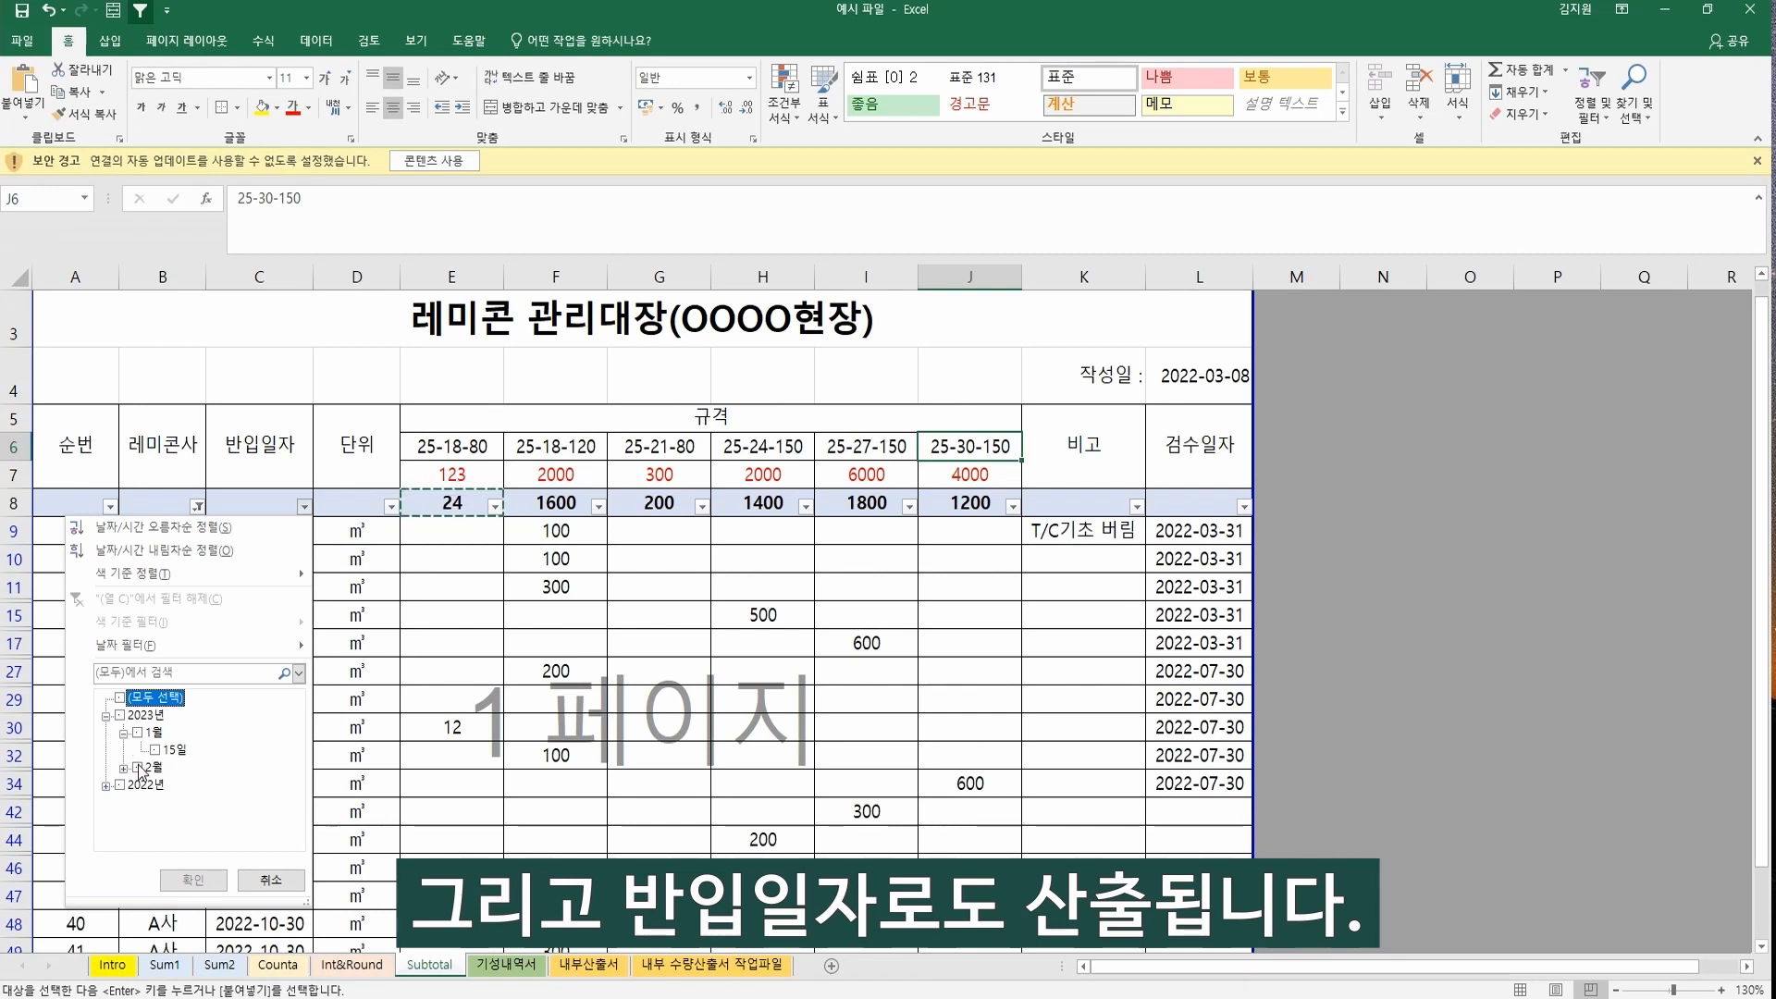
left_click(137, 768)
left_click(194, 879)
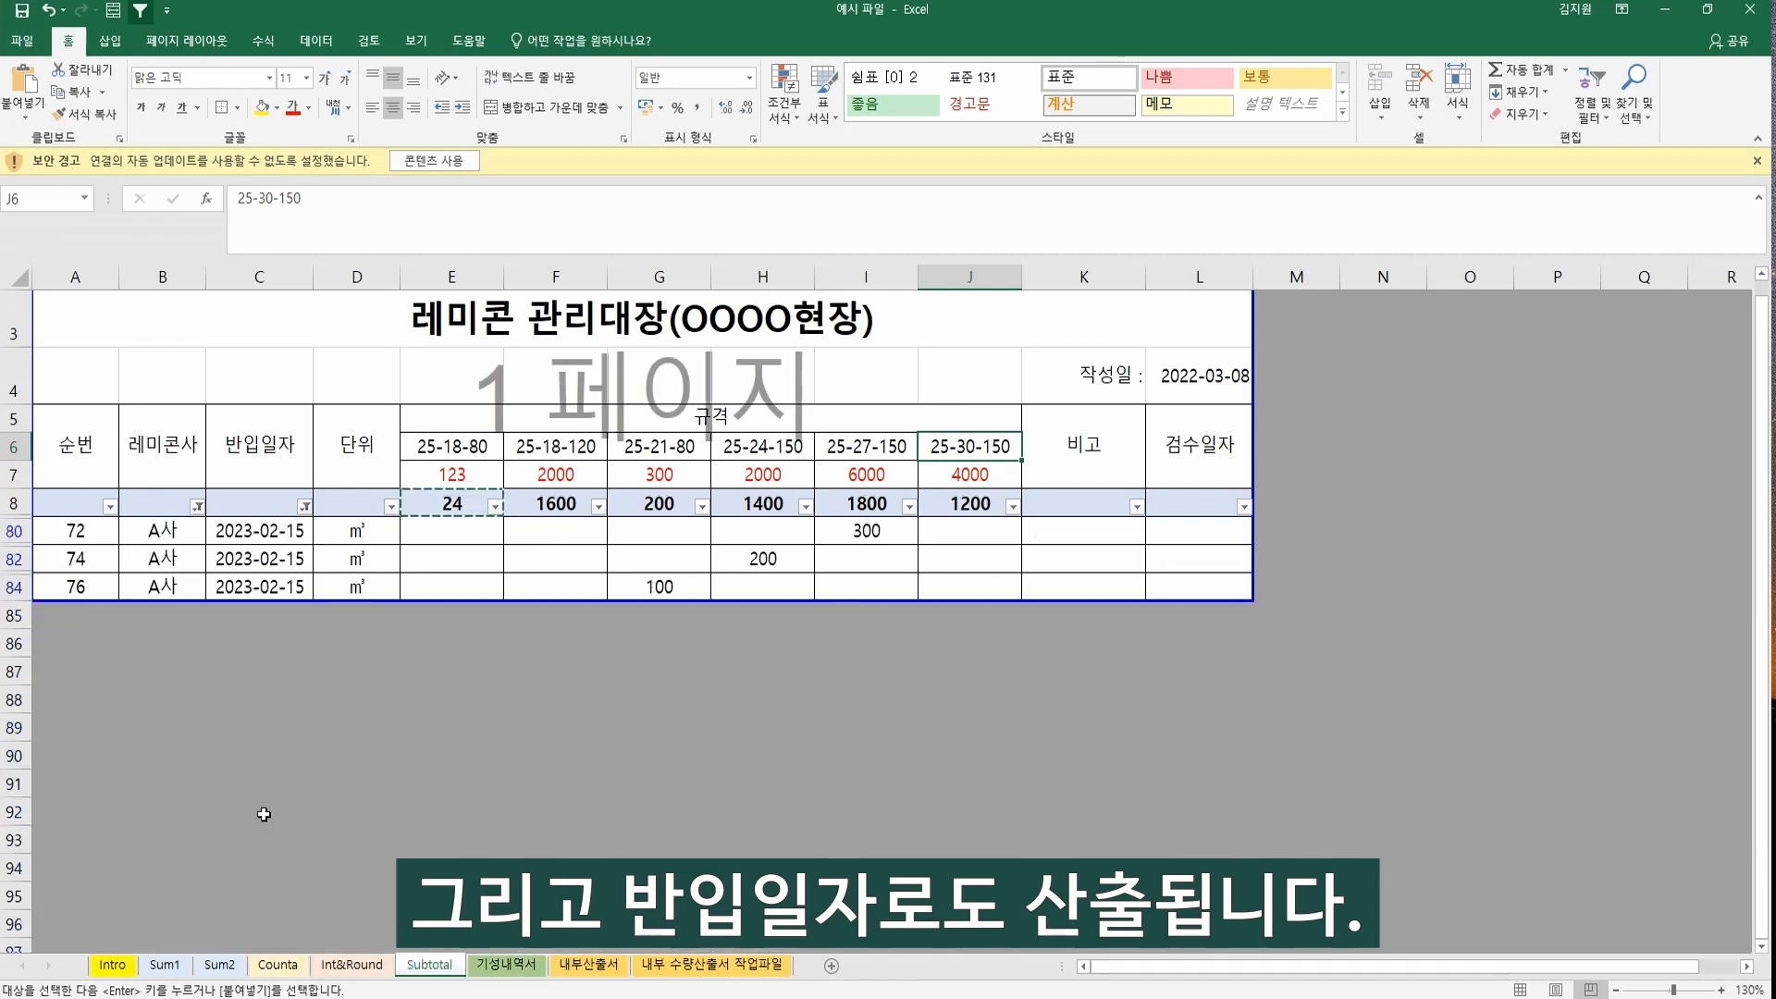
left_click(786, 698)
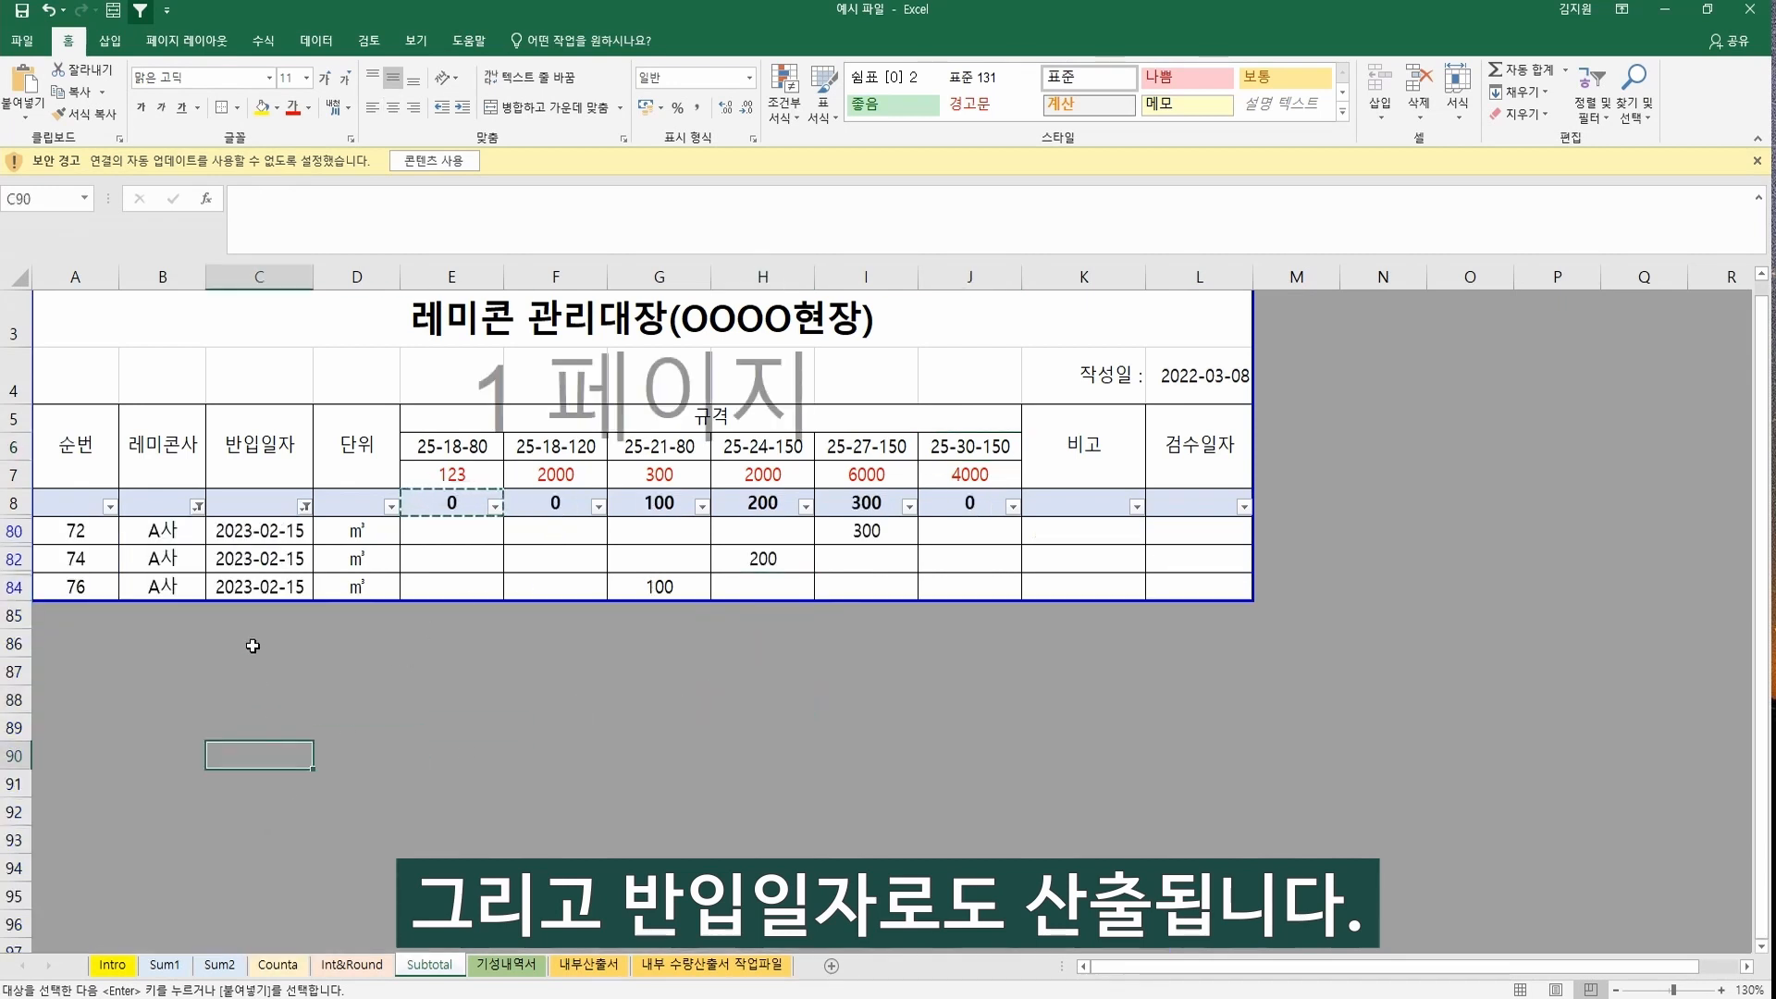
left_click(268, 502)
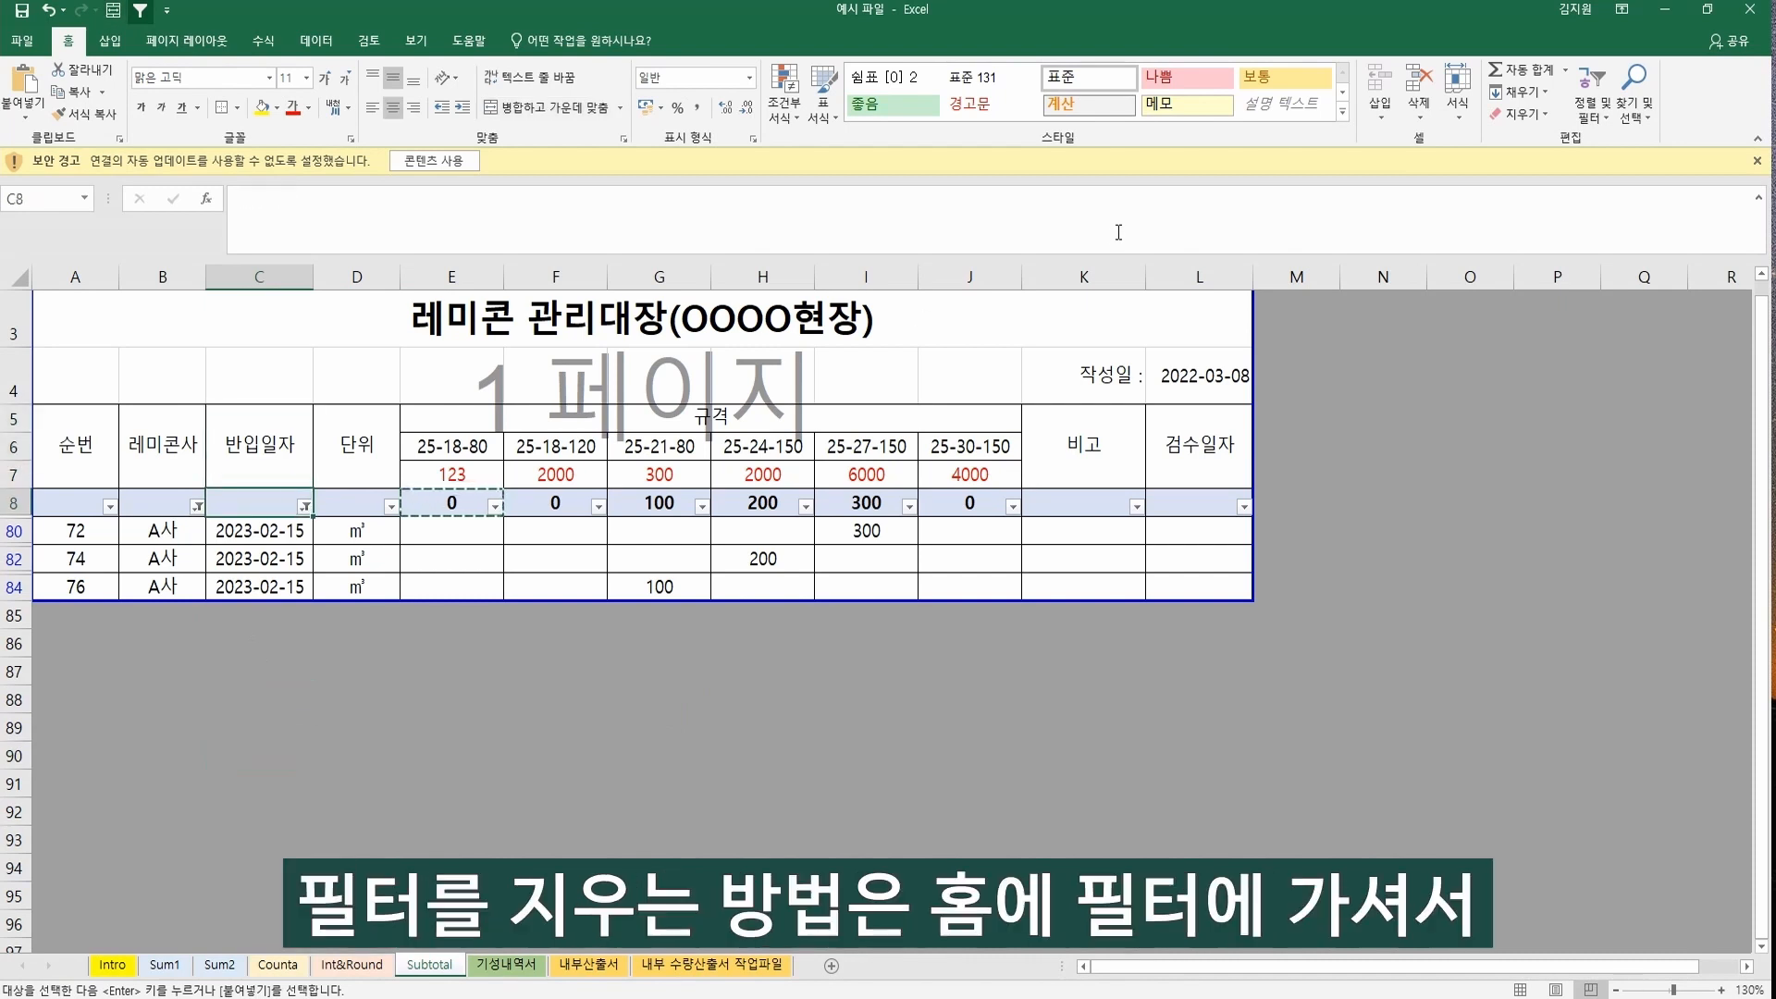
Clear the active filters from row 8 so the whole ready-mix ledger is listed.
key("shift+space")
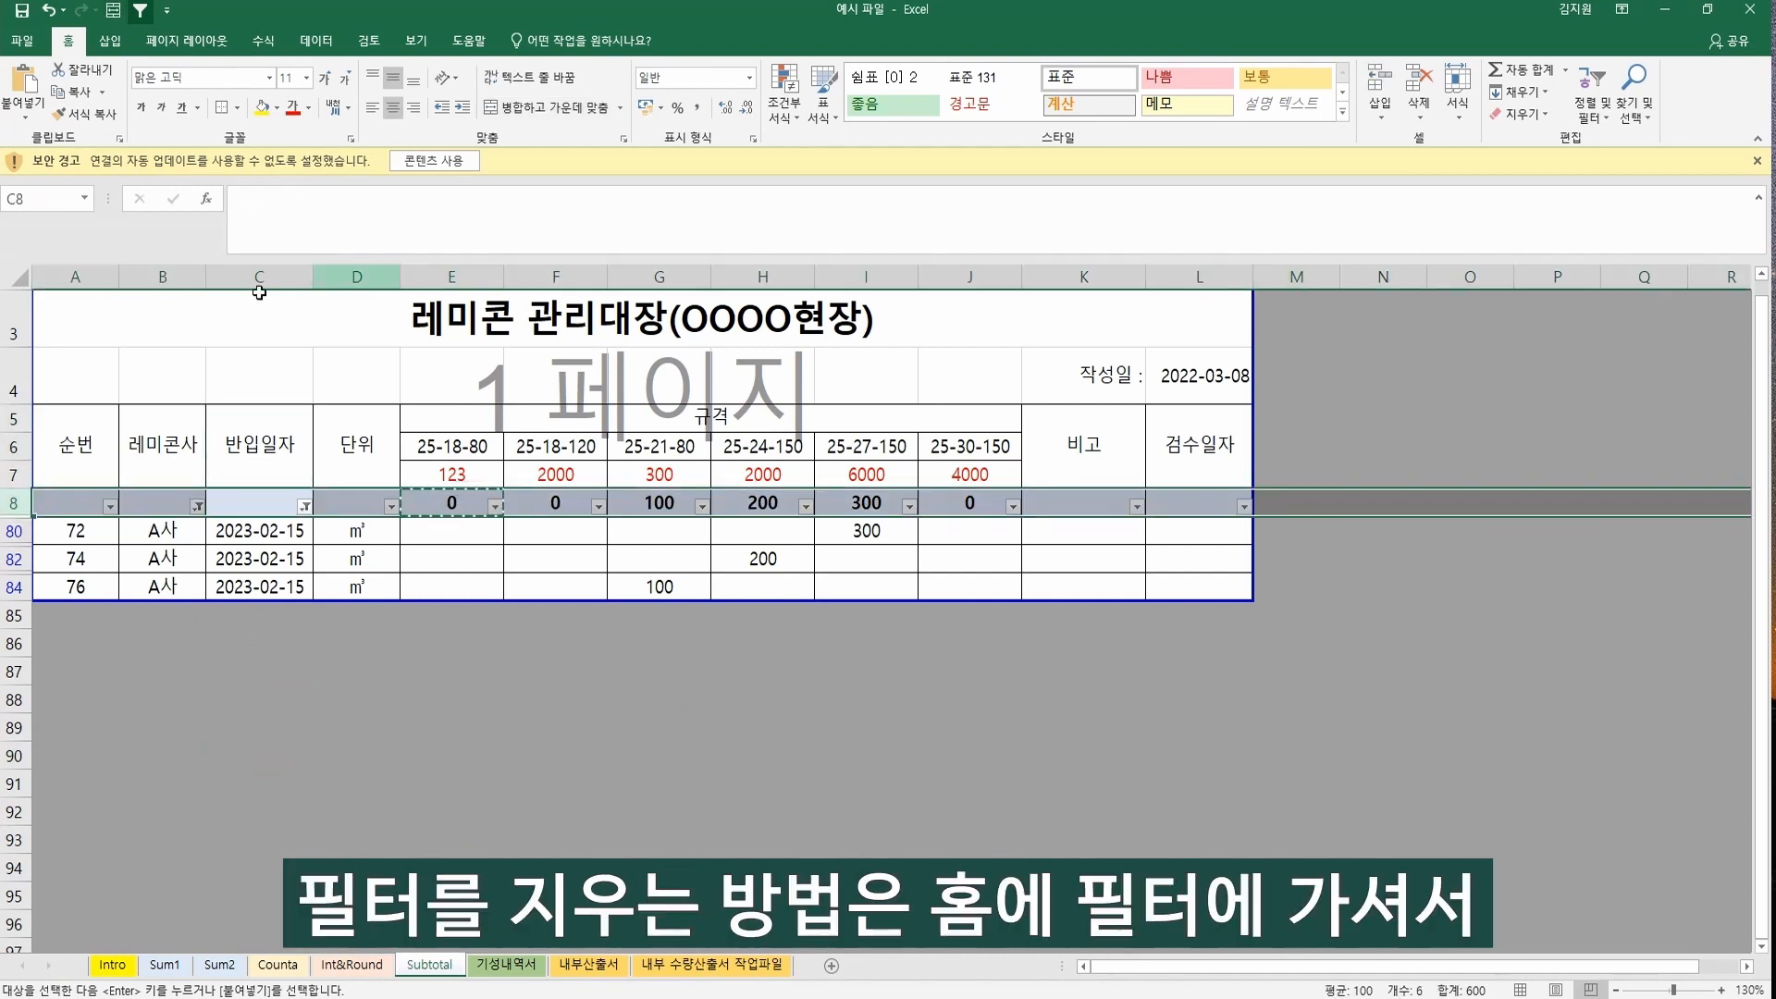
left_click(1589, 109)
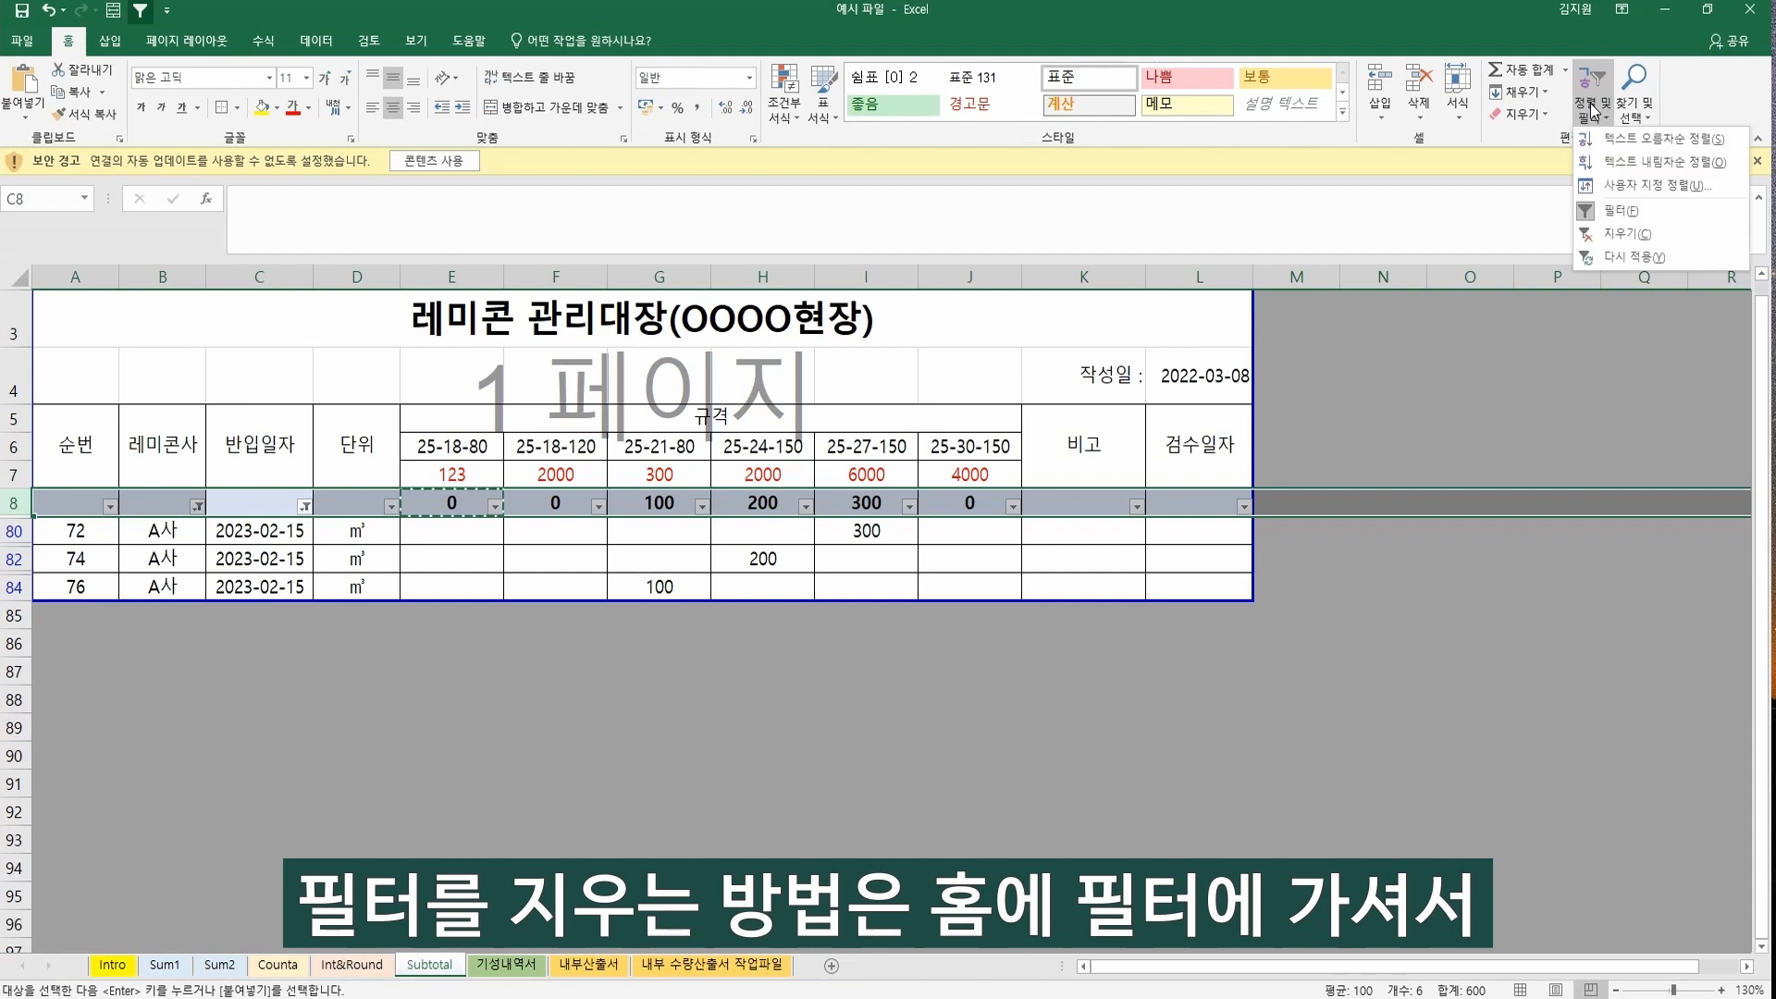
left_click(1607, 237)
Review the 검수일자 dates in L9 to L17 and the next date group starting at L18.
left_click_drag(999, 648, 1027, 654)
left_click(1216, 534)
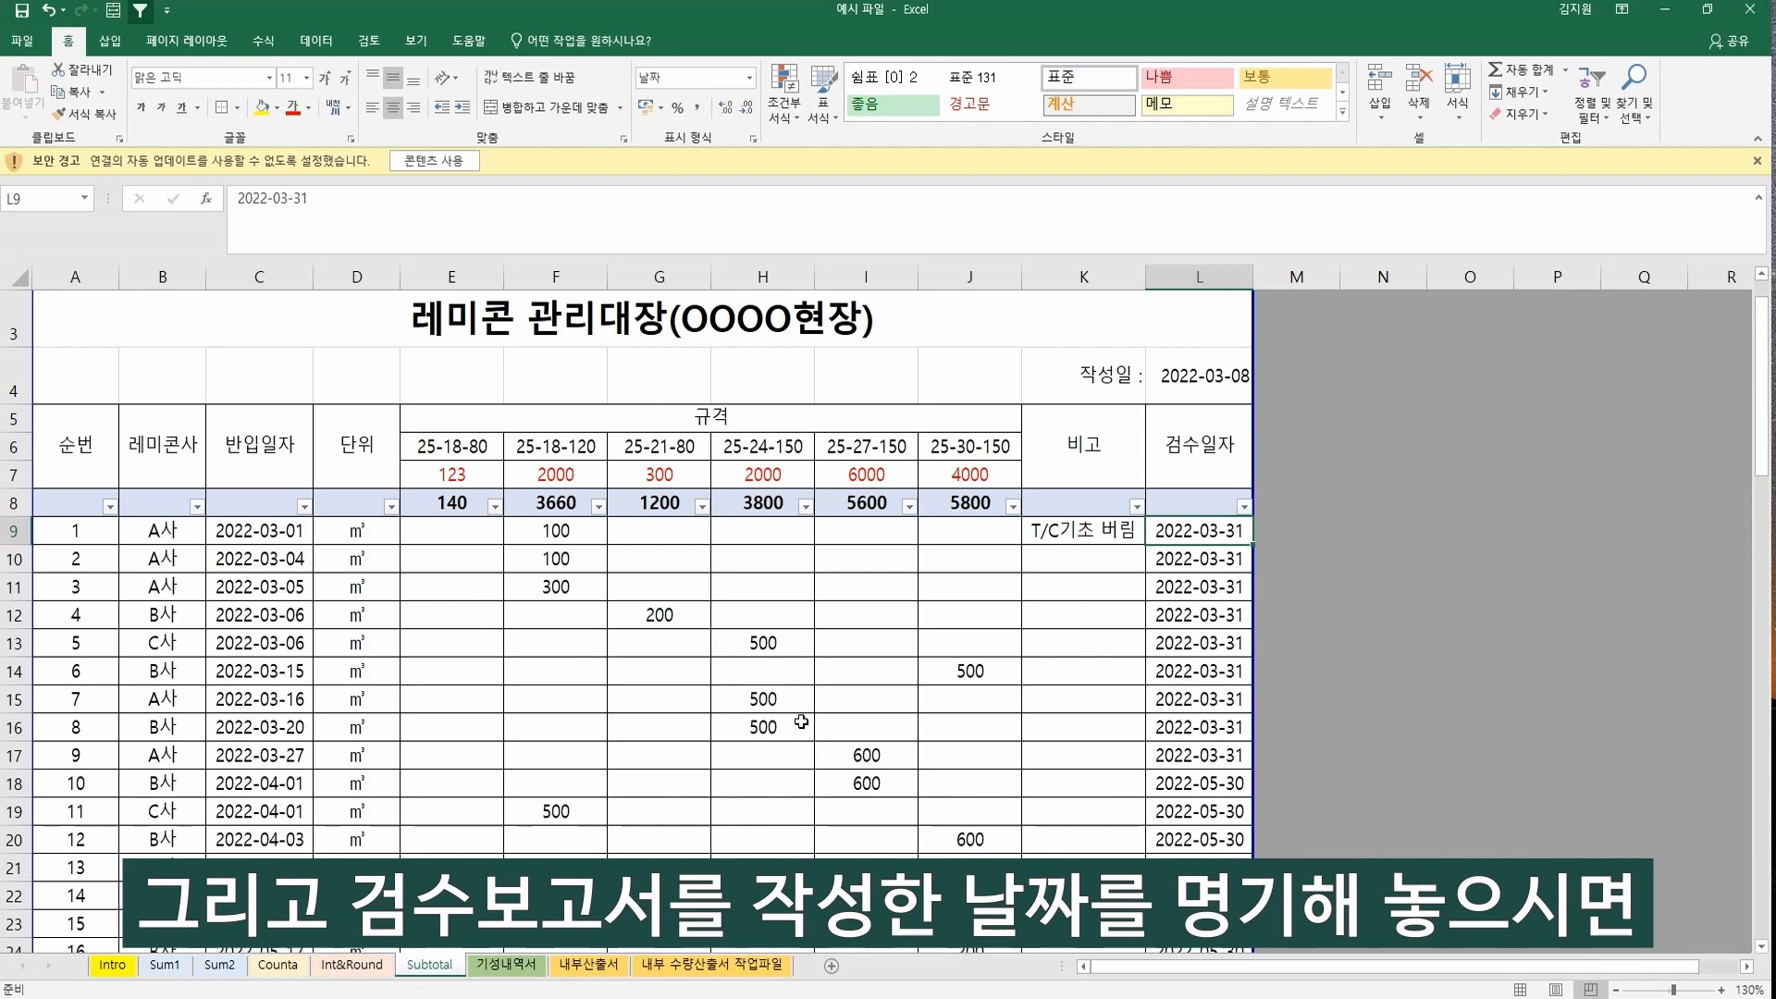
left_click_drag(1168, 530, 1201, 775)
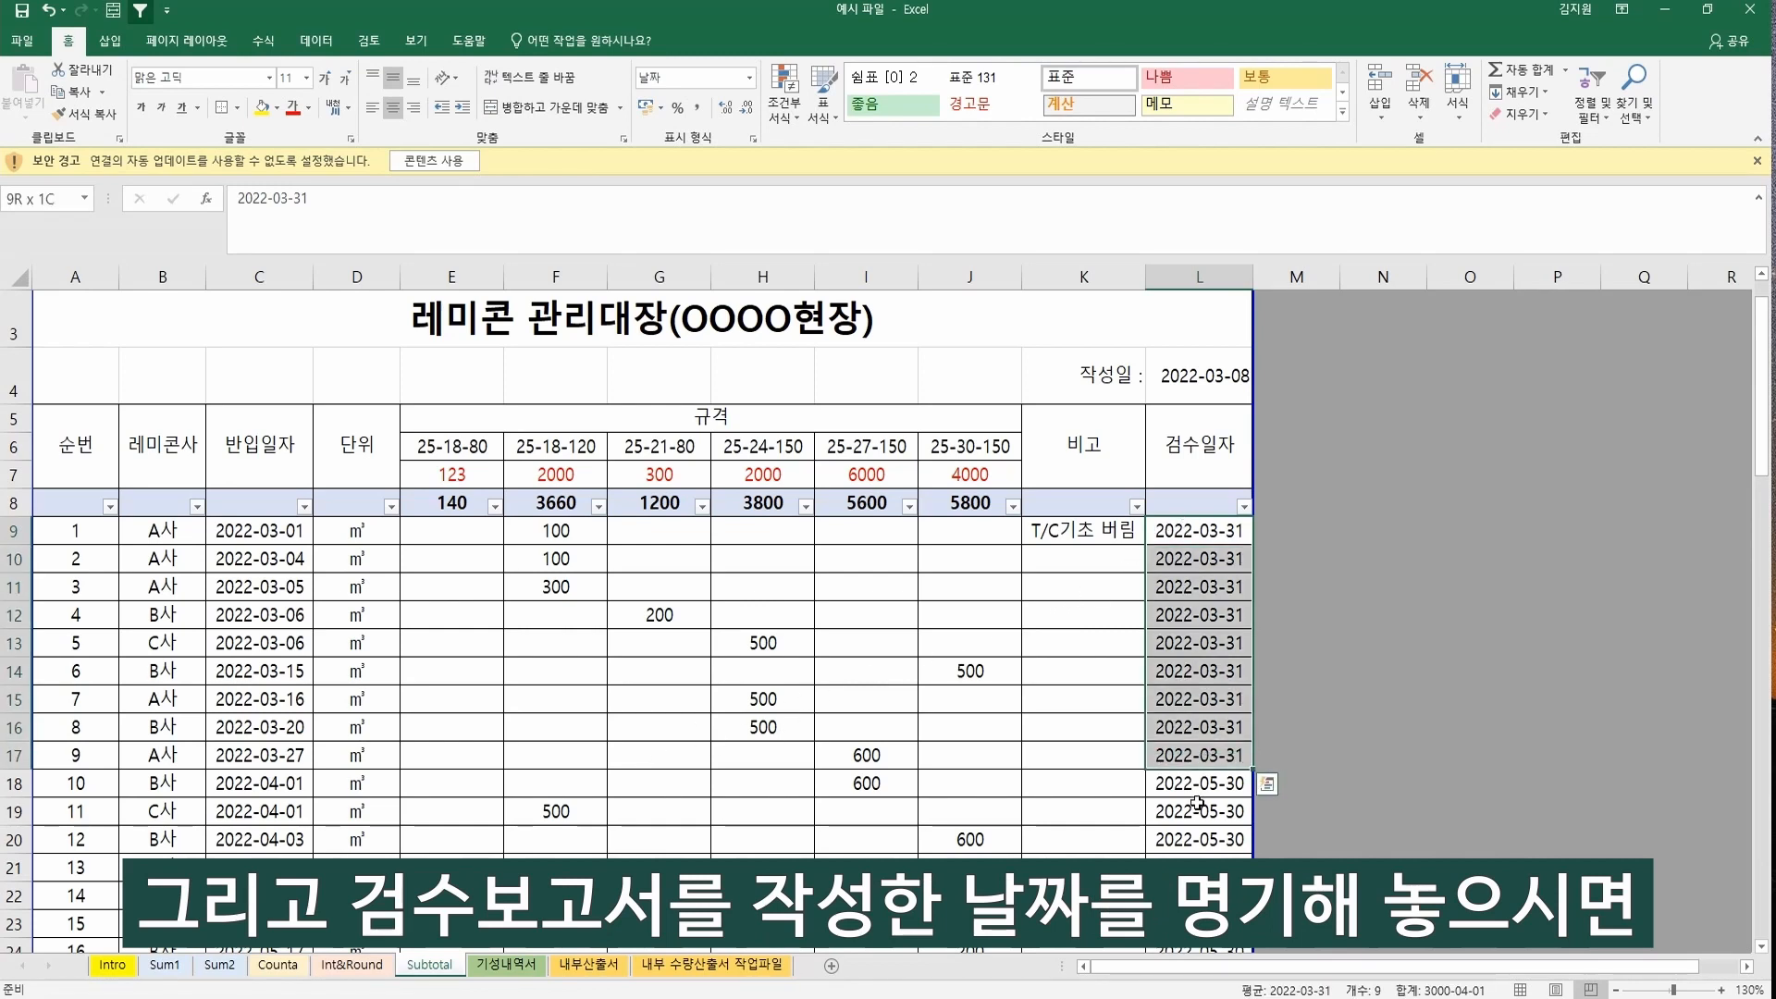
left_click(1199, 782)
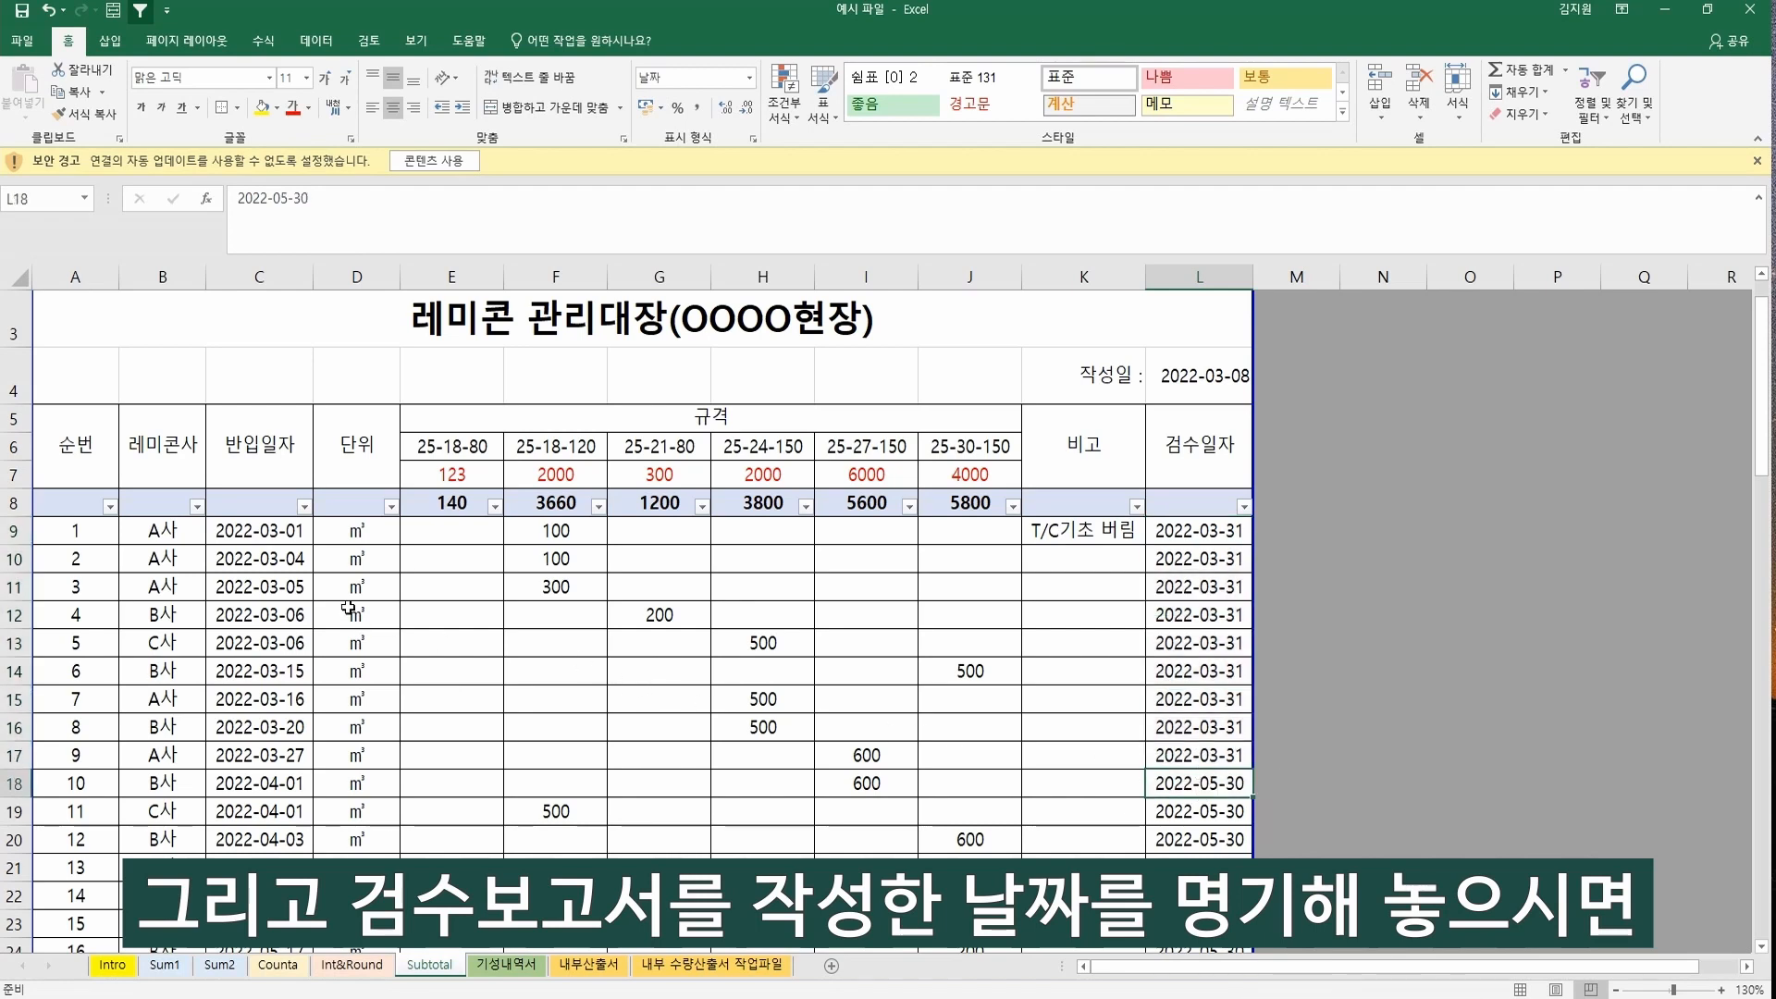
Filter the 레미콘사 column so that only A사 is listed.
left_click(197, 506)
left_click(65, 700)
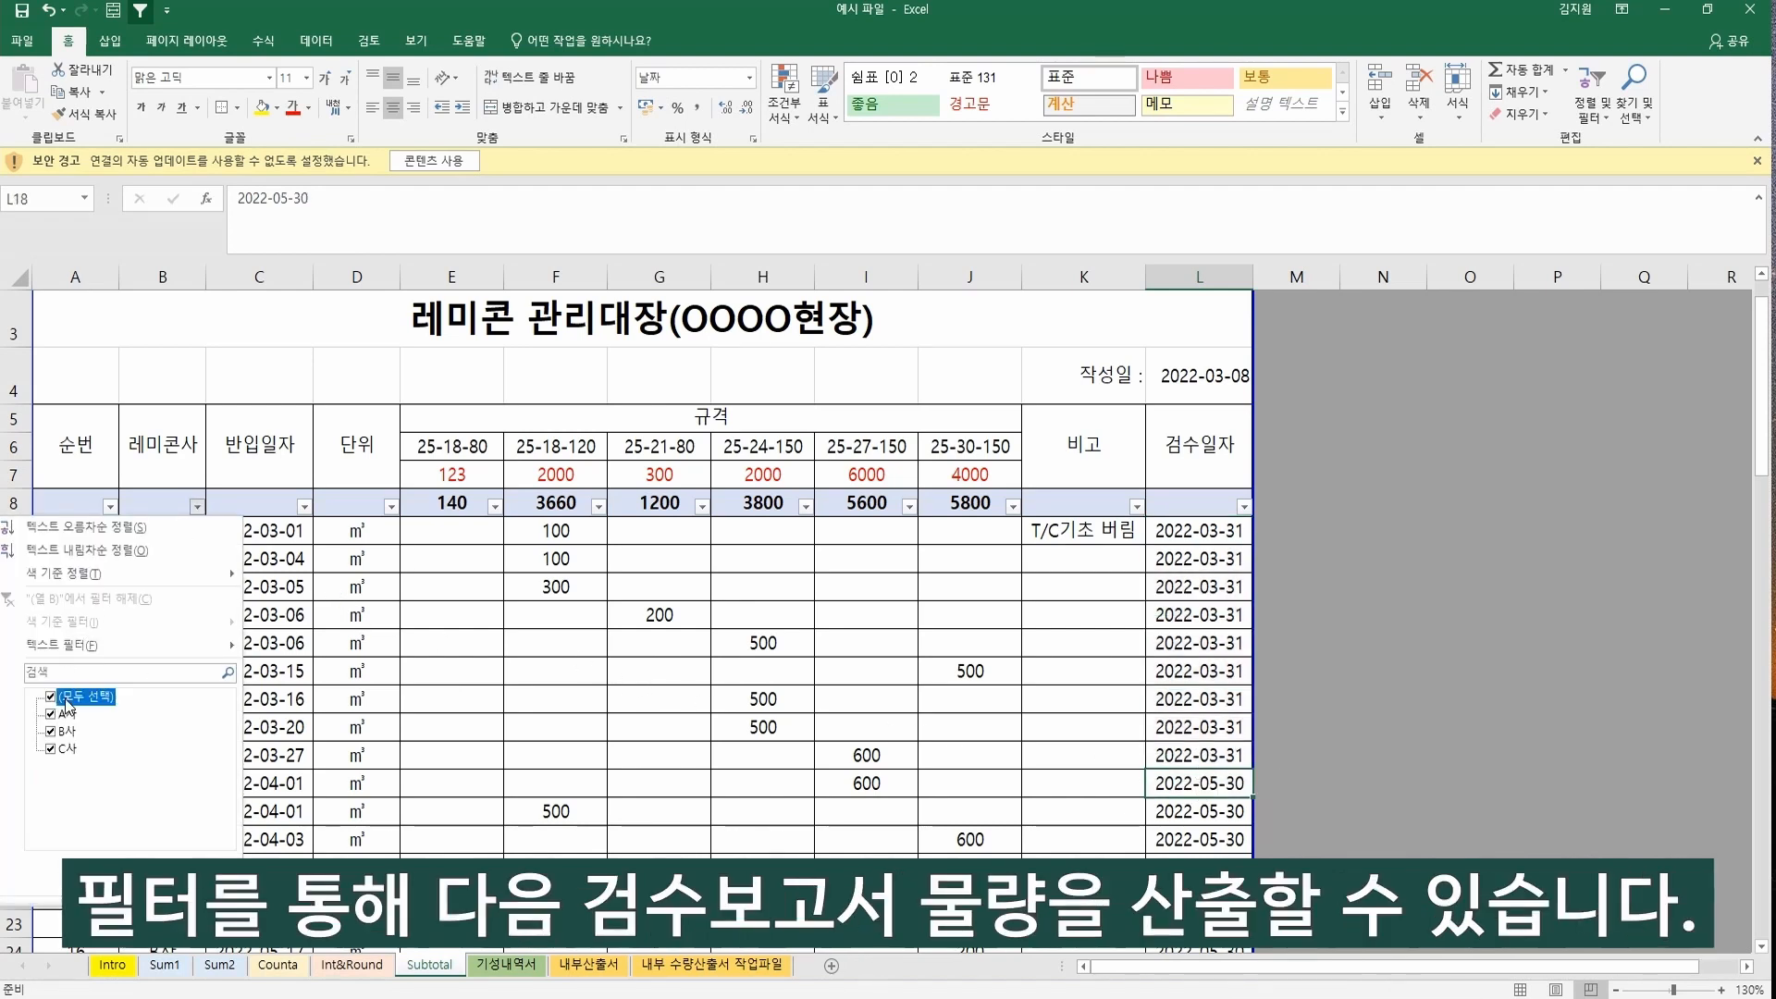
left_click(66, 713)
left_click(138, 886)
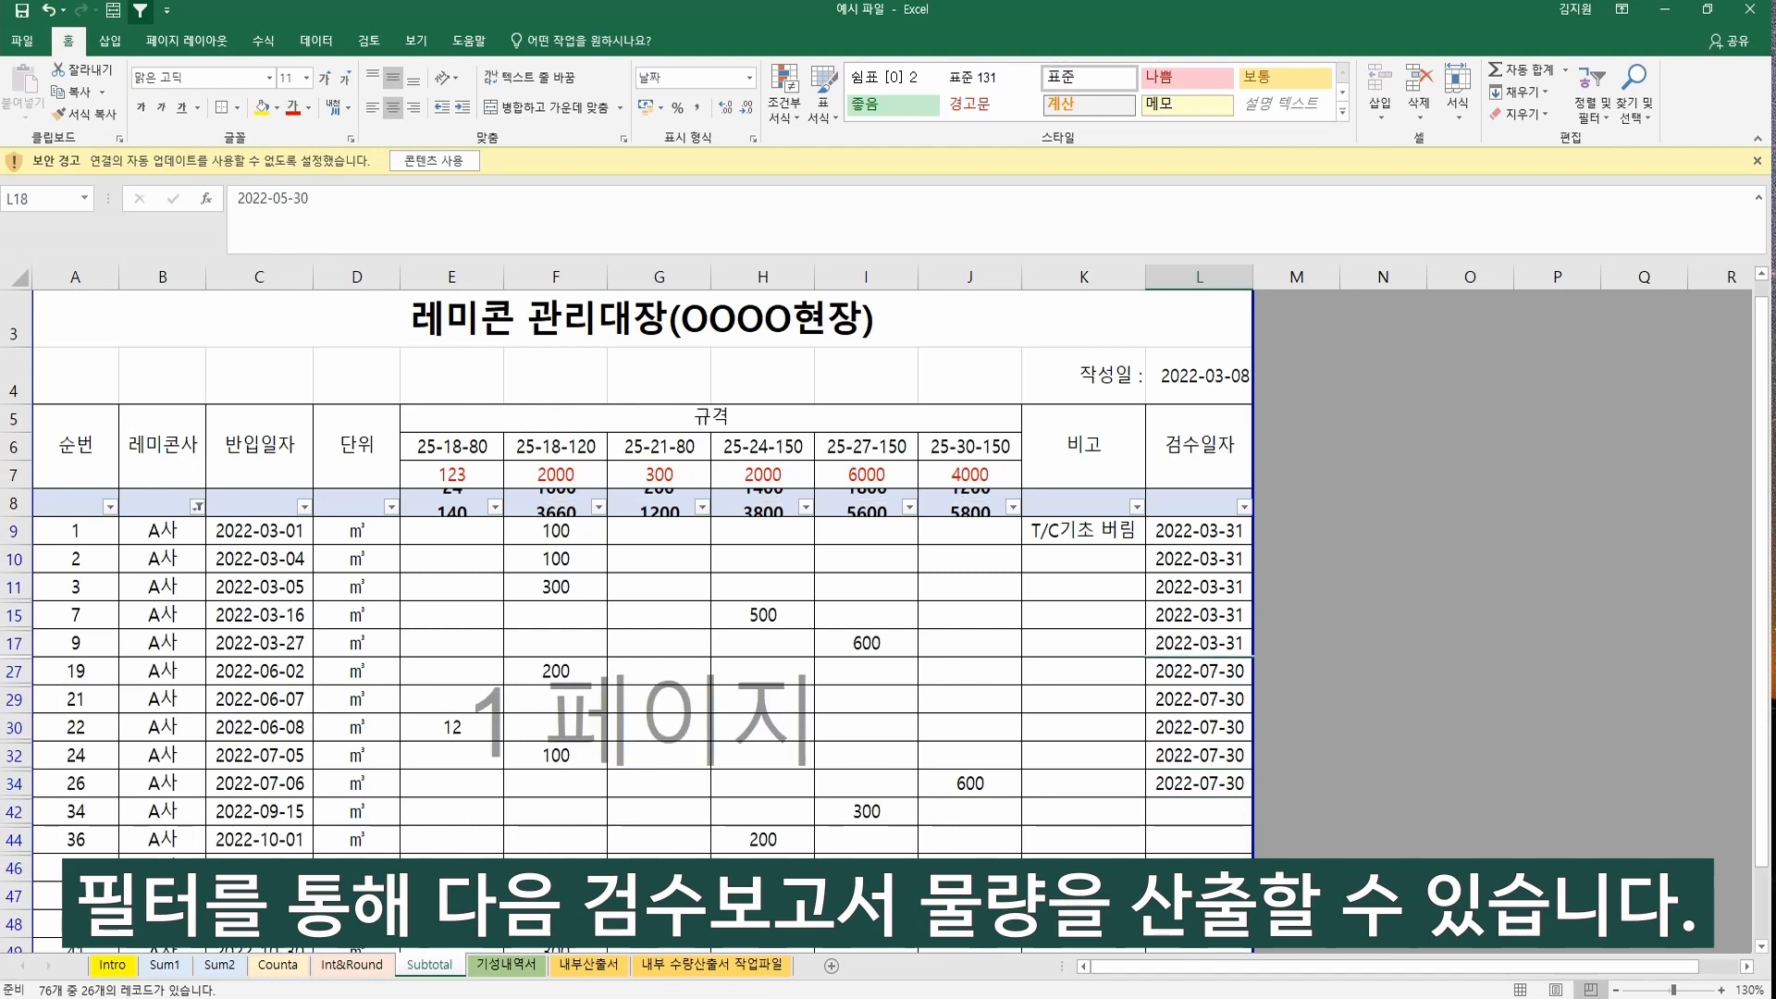
Filter the 검수일자 column to blank entries (필드 값 없음) and select the empty date cells from L42 to L67.
left_click(1202, 586)
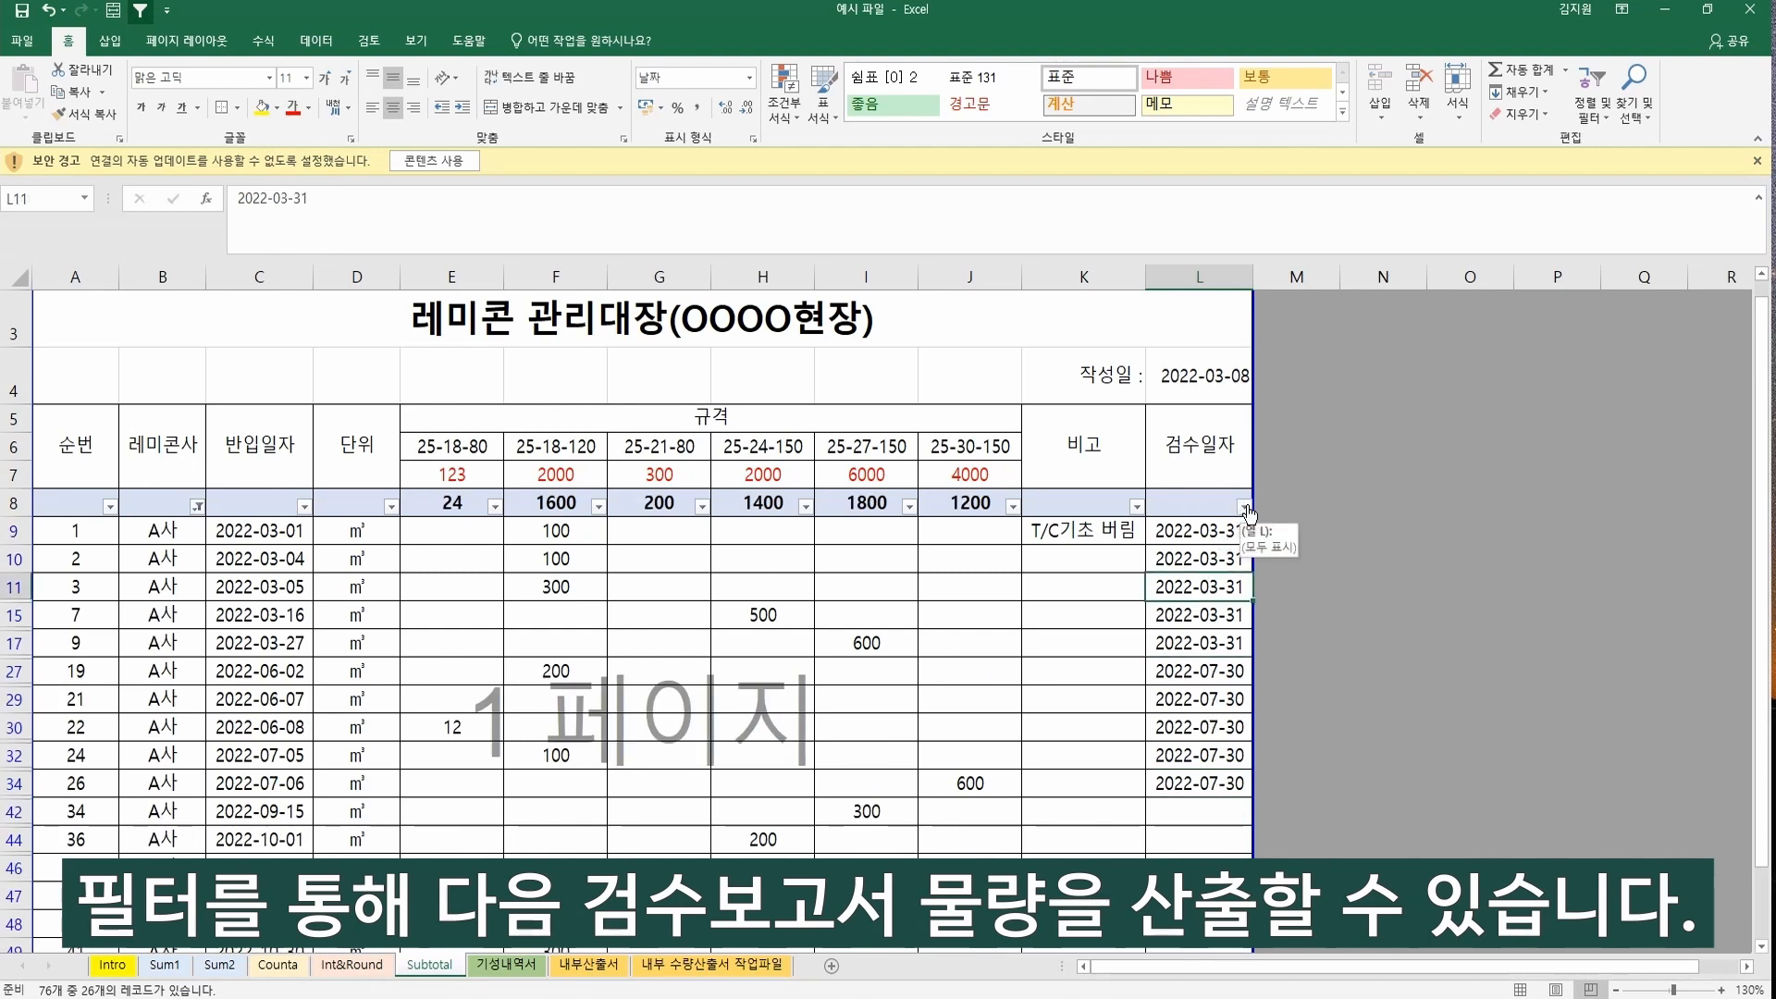
left_click(1244, 506)
left_click(1092, 696)
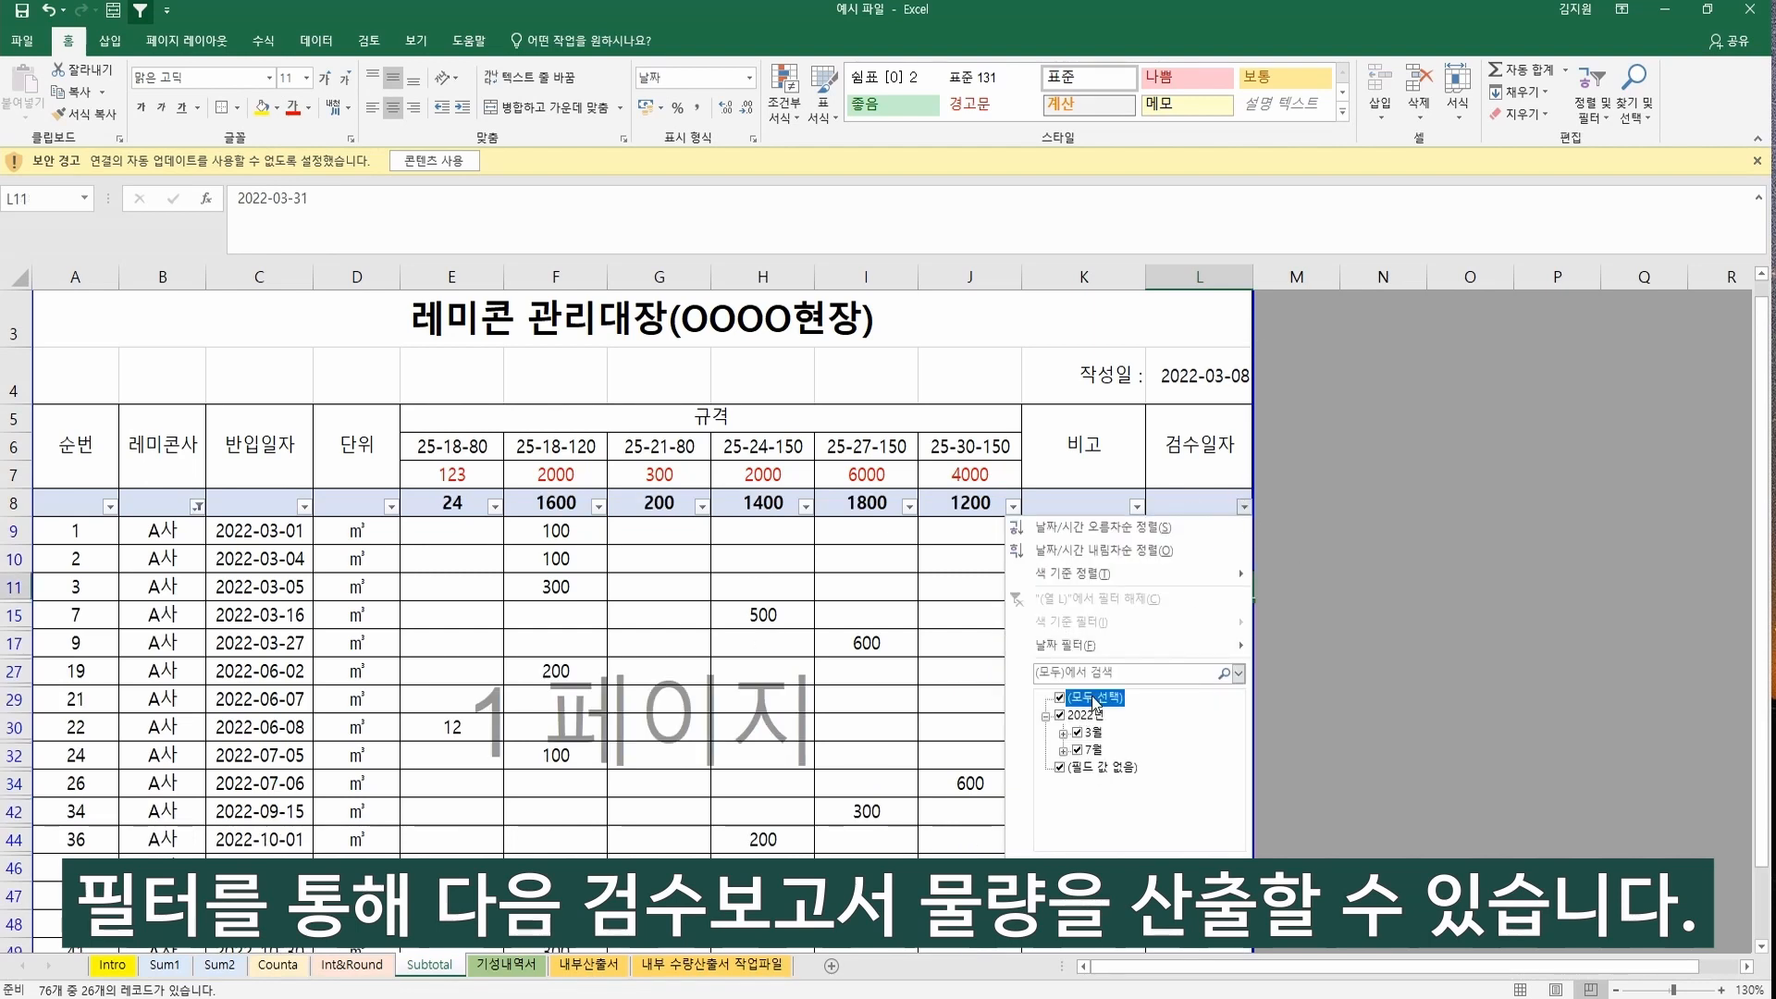
left_click(1101, 767)
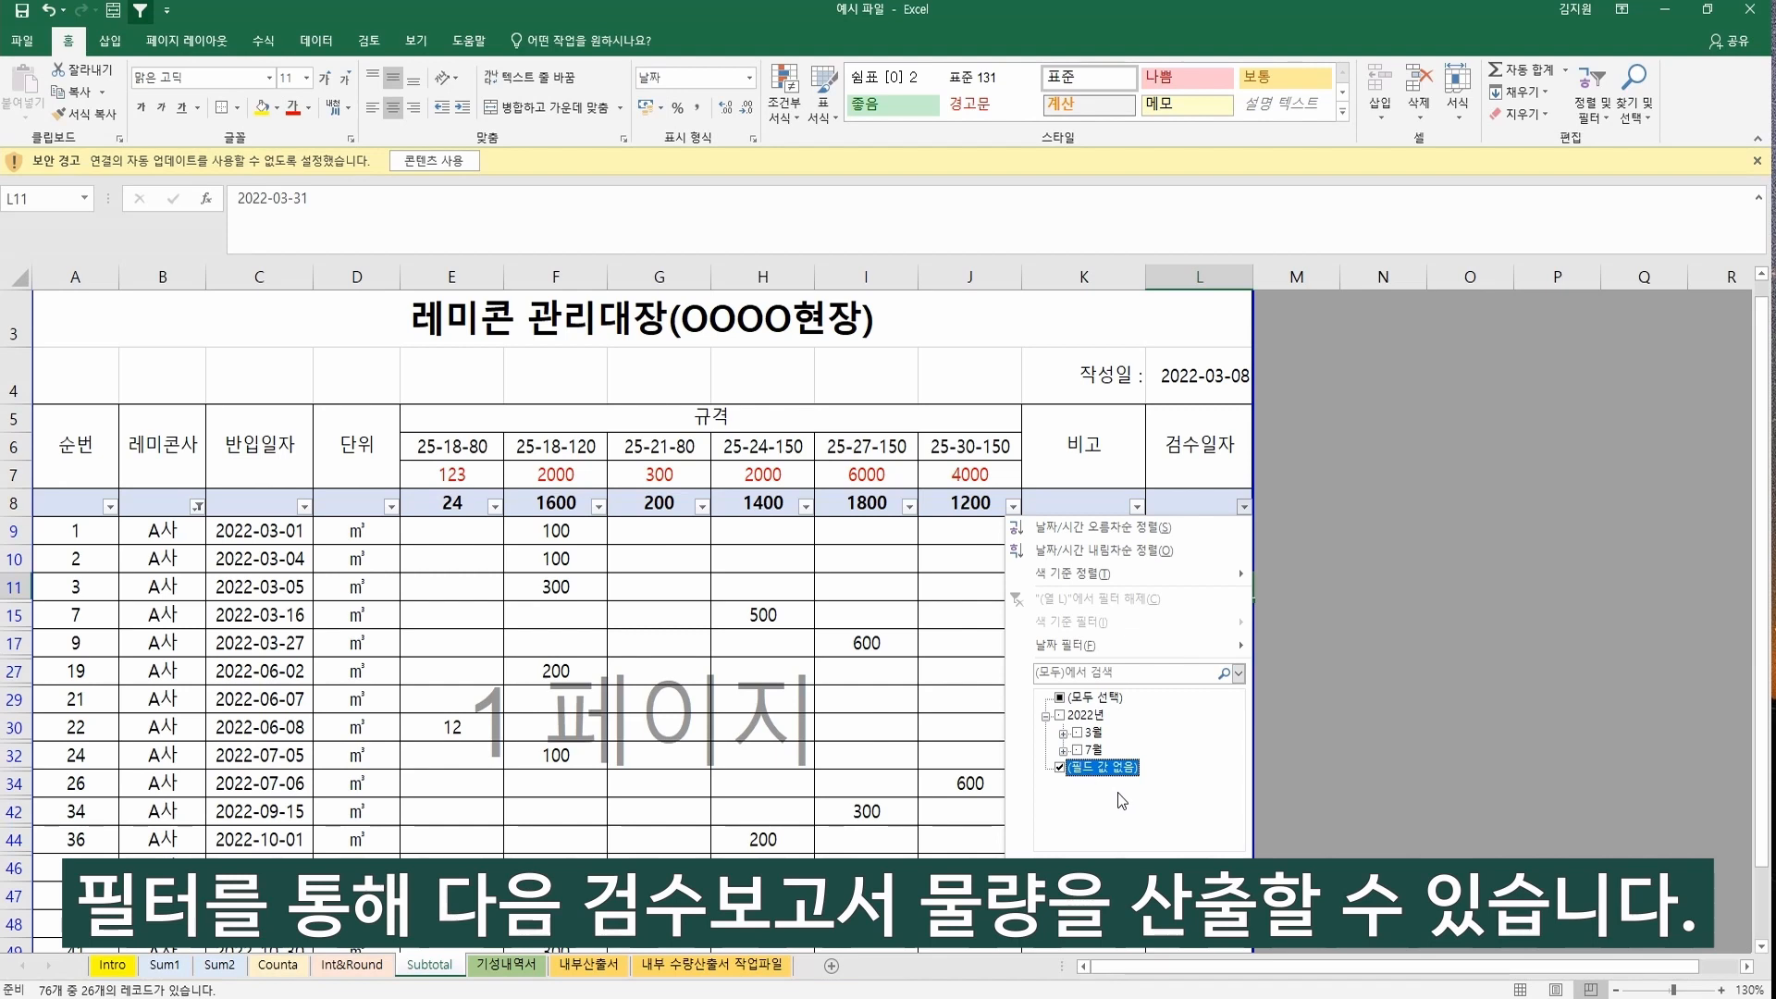
left_click(1143, 879)
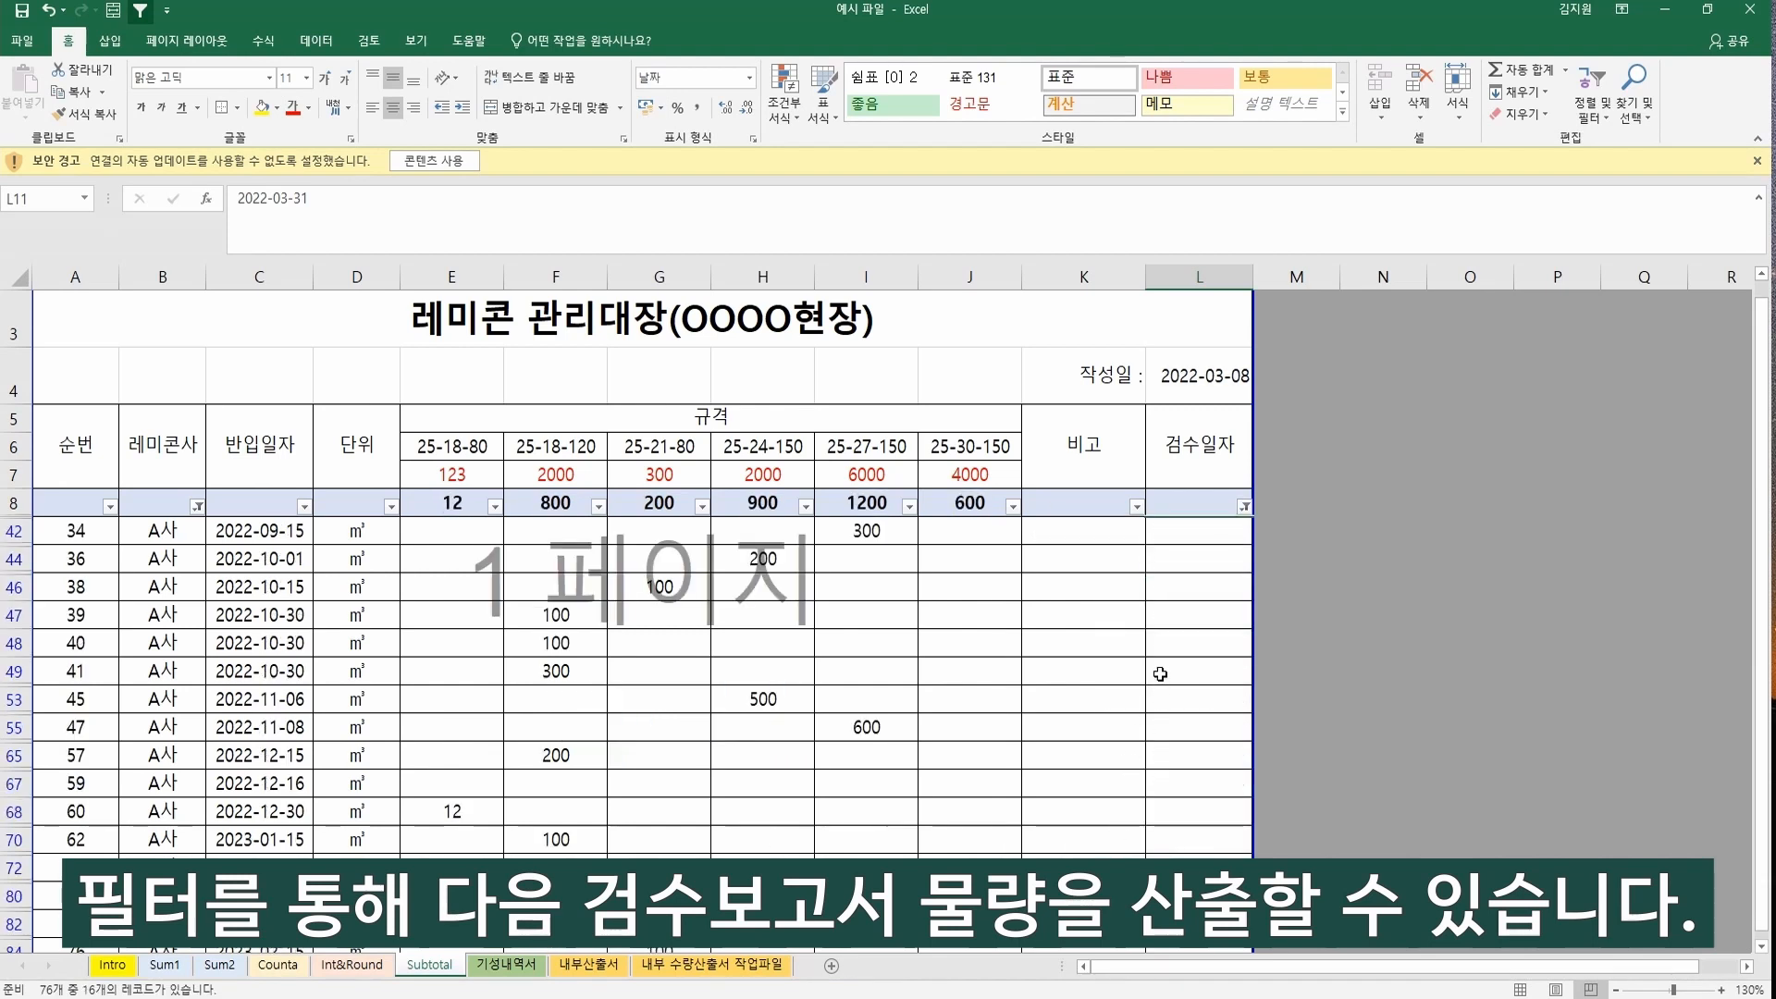
left_click(1210, 530)
left_click_drag(1210, 531, 1161, 786)
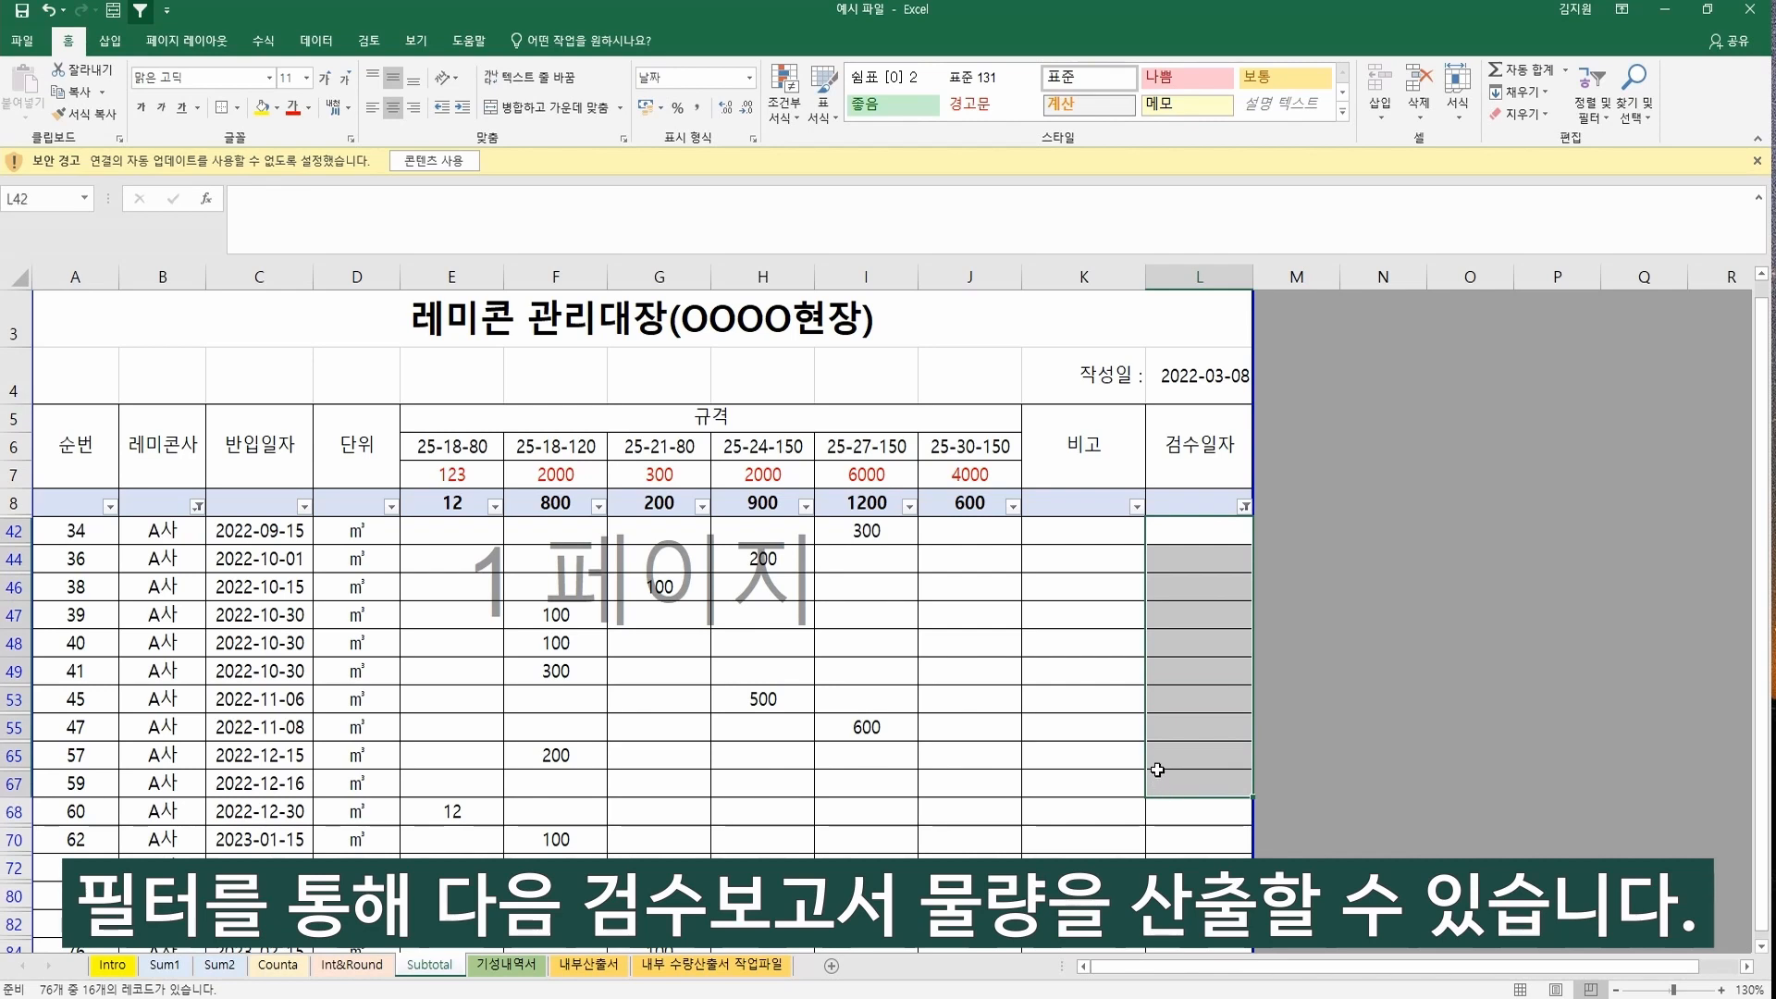
Clear the 레미콘사 and 검수일자 filters from row 8.
left_click(1201, 504)
key("shift+space")
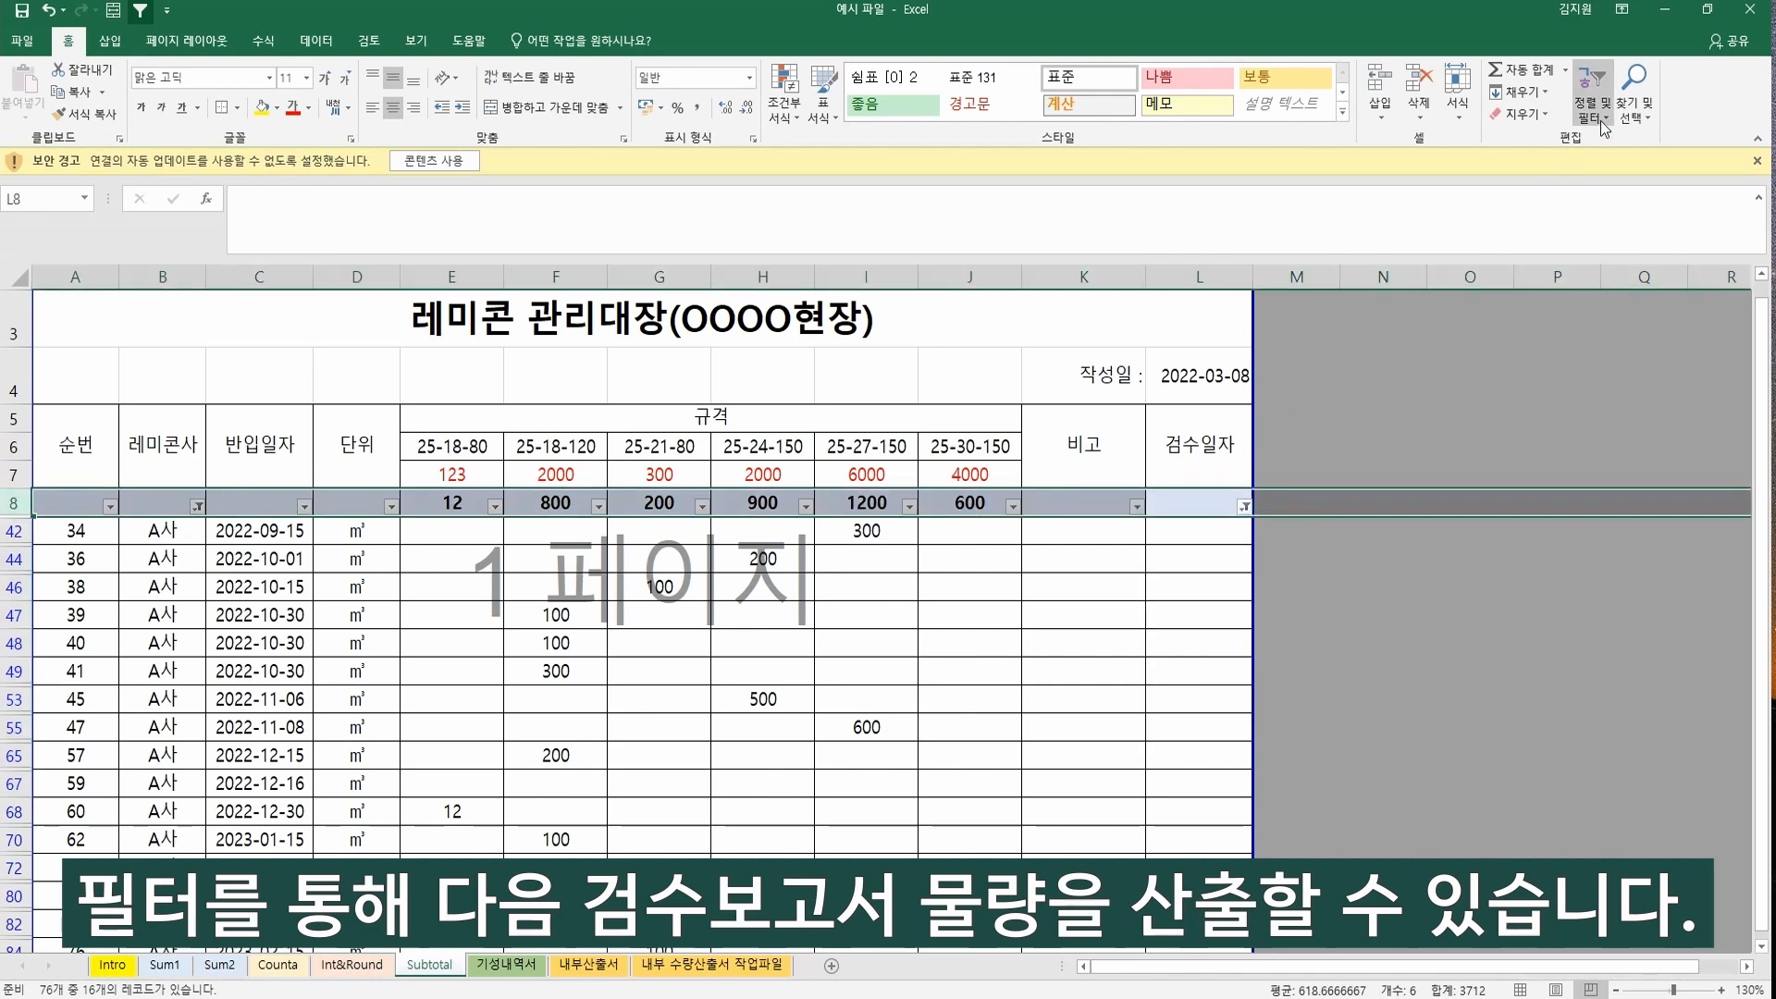
left_click(1603, 127)
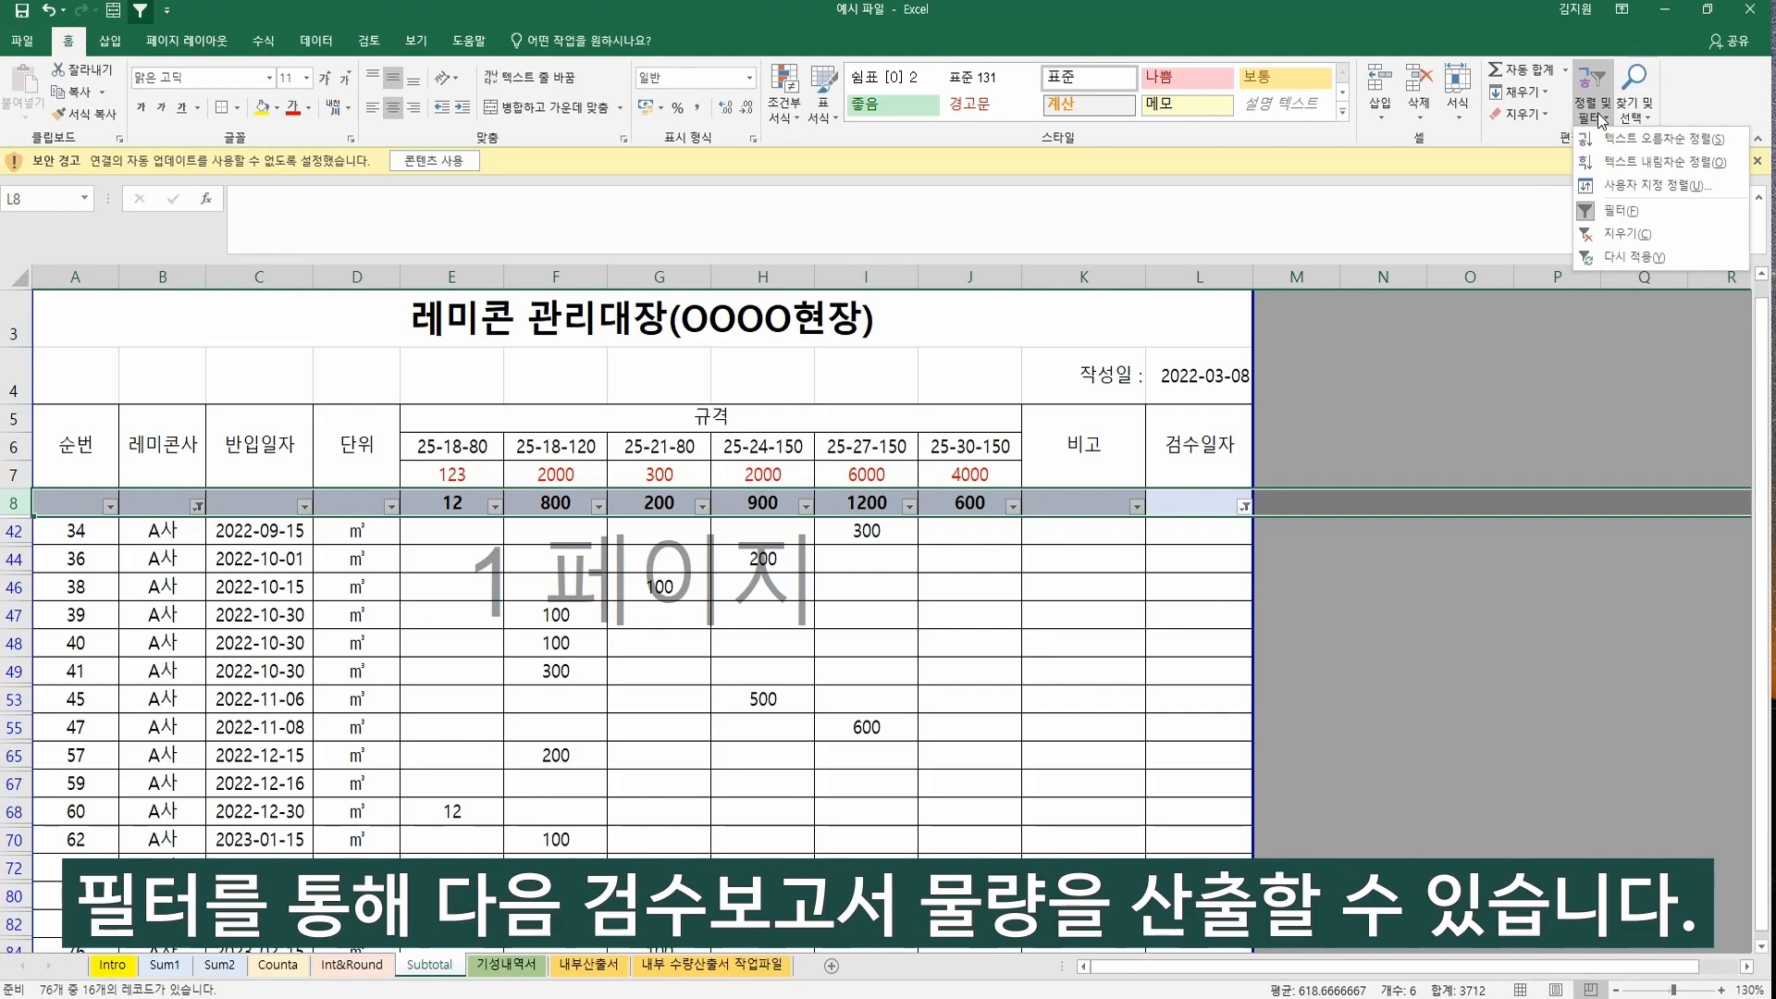
left_click(1619, 233)
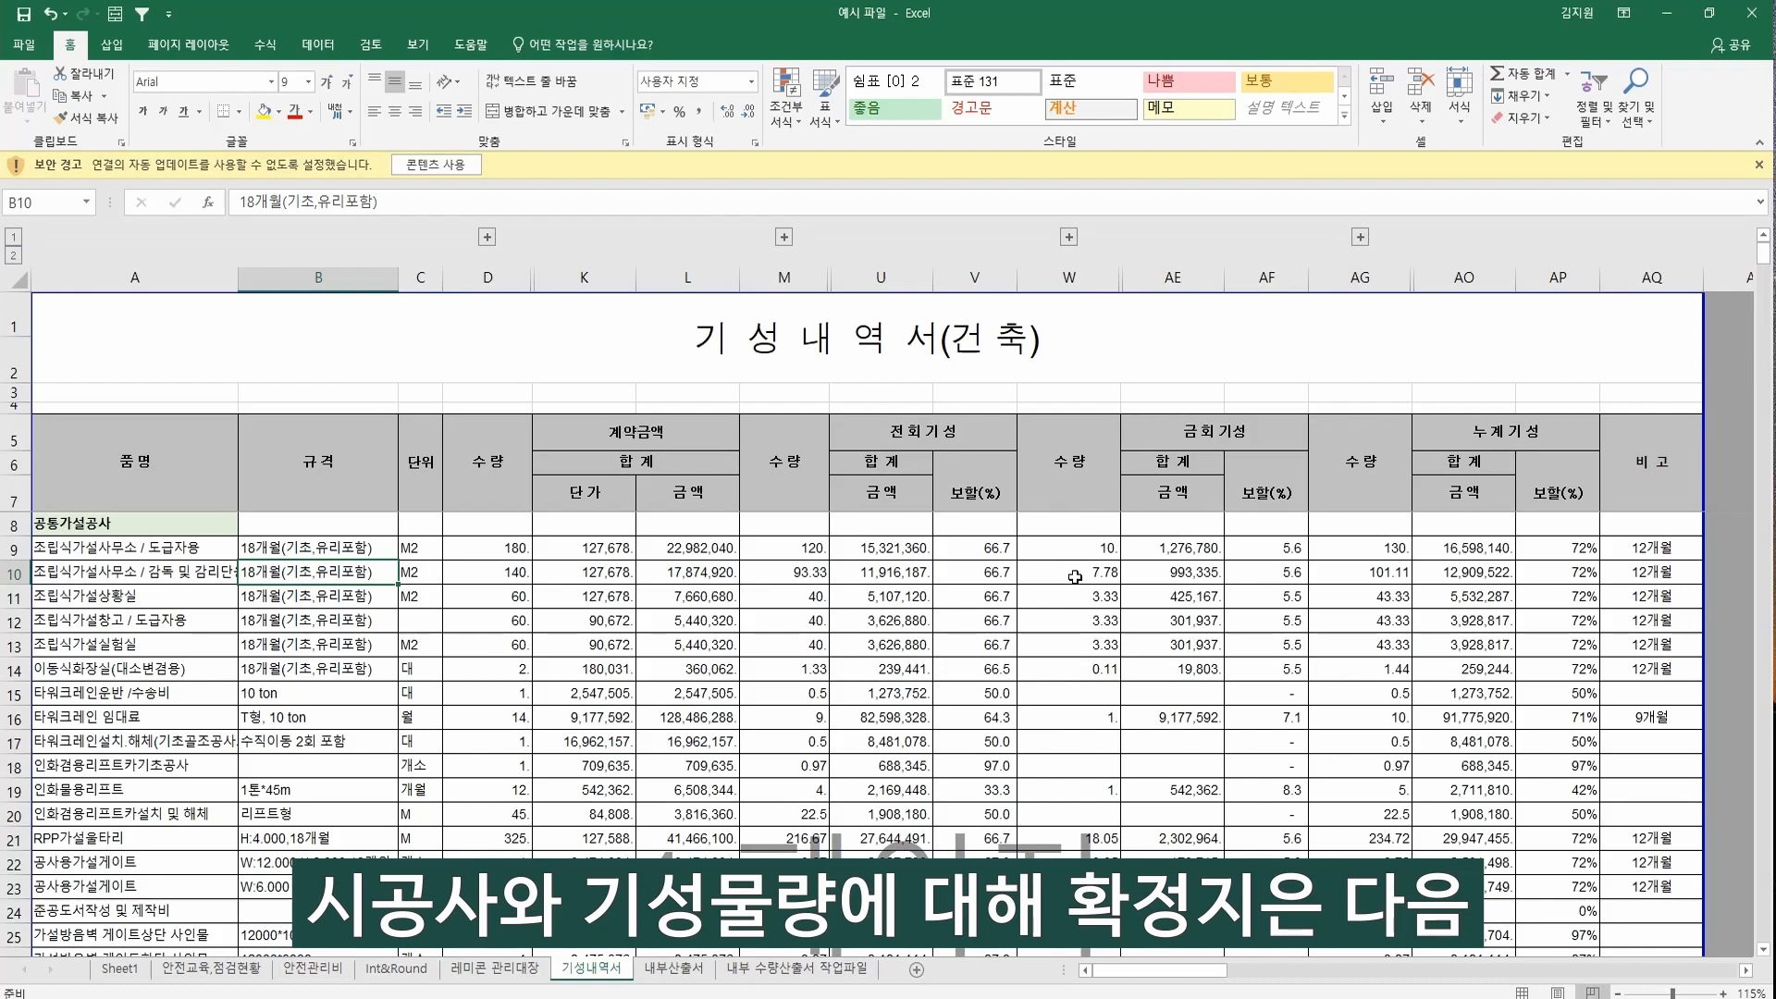
Review the current-period (금회기성) quantities in W9 to W23 of the 기성내역서 sheet and the neighbouring amounts.
left_click(1078, 548)
left_click_drag(1079, 547, 1075, 886)
left_click(1075, 887)
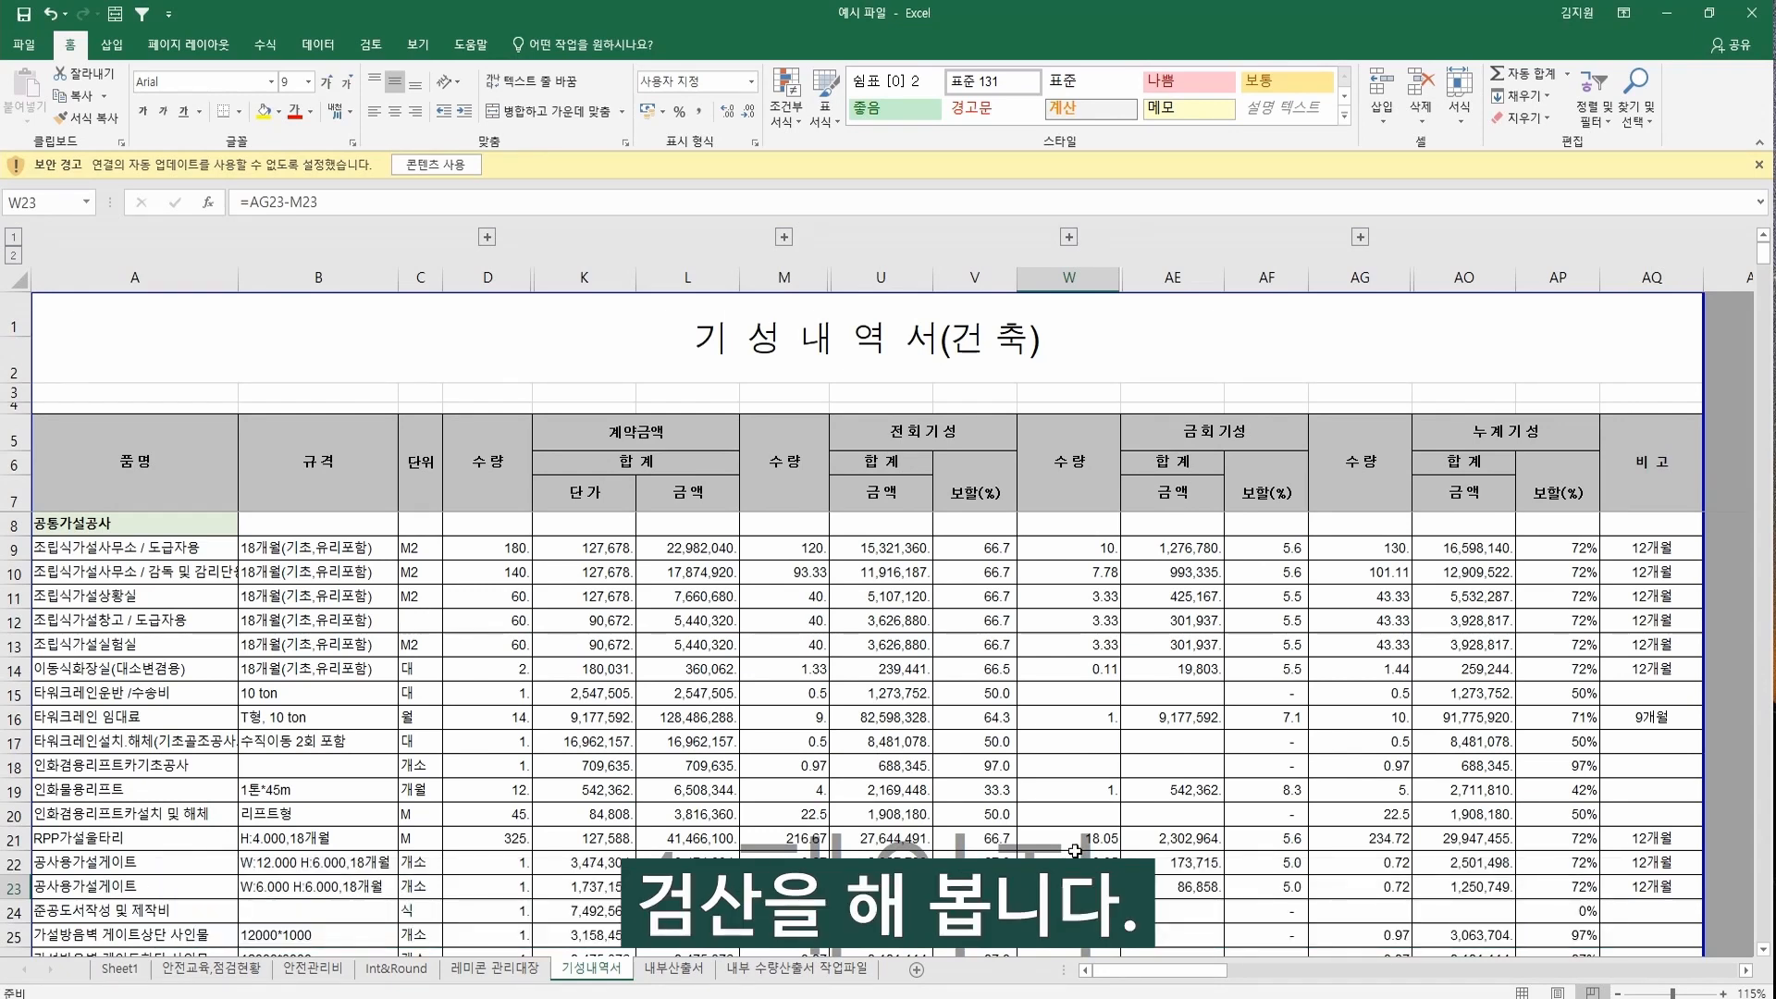
left_click(280, 712)
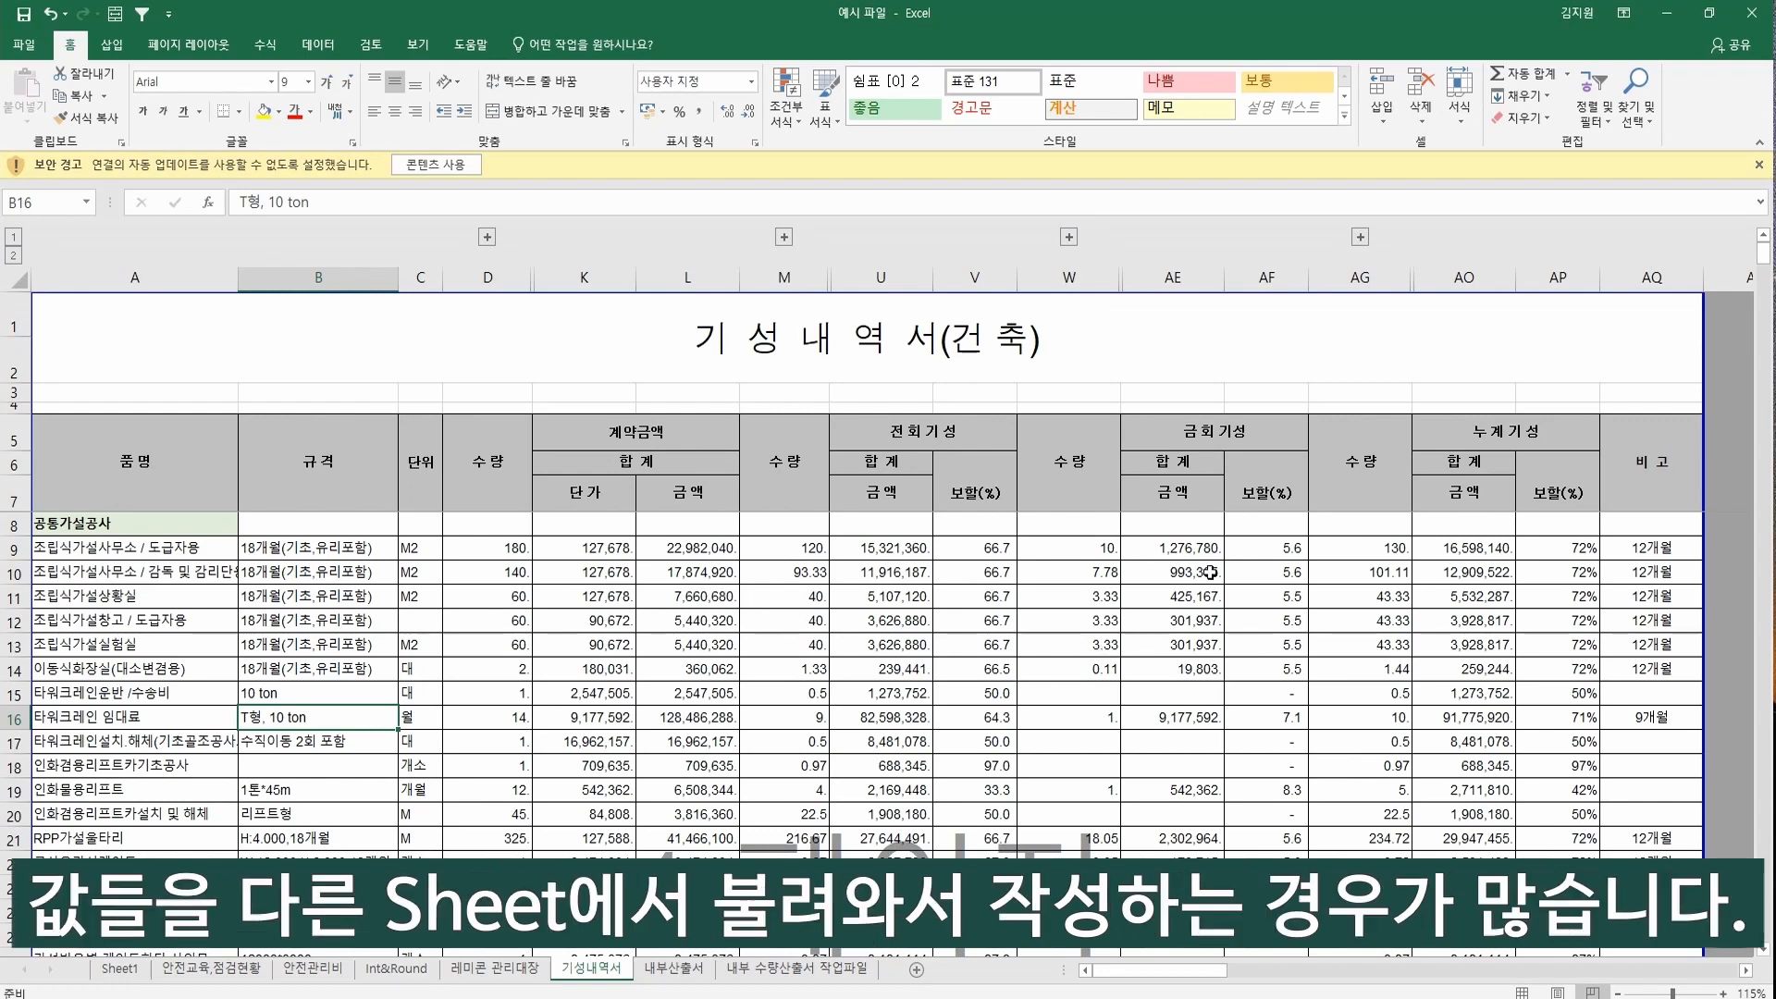
left_click(1212, 571)
left_click(1099, 668)
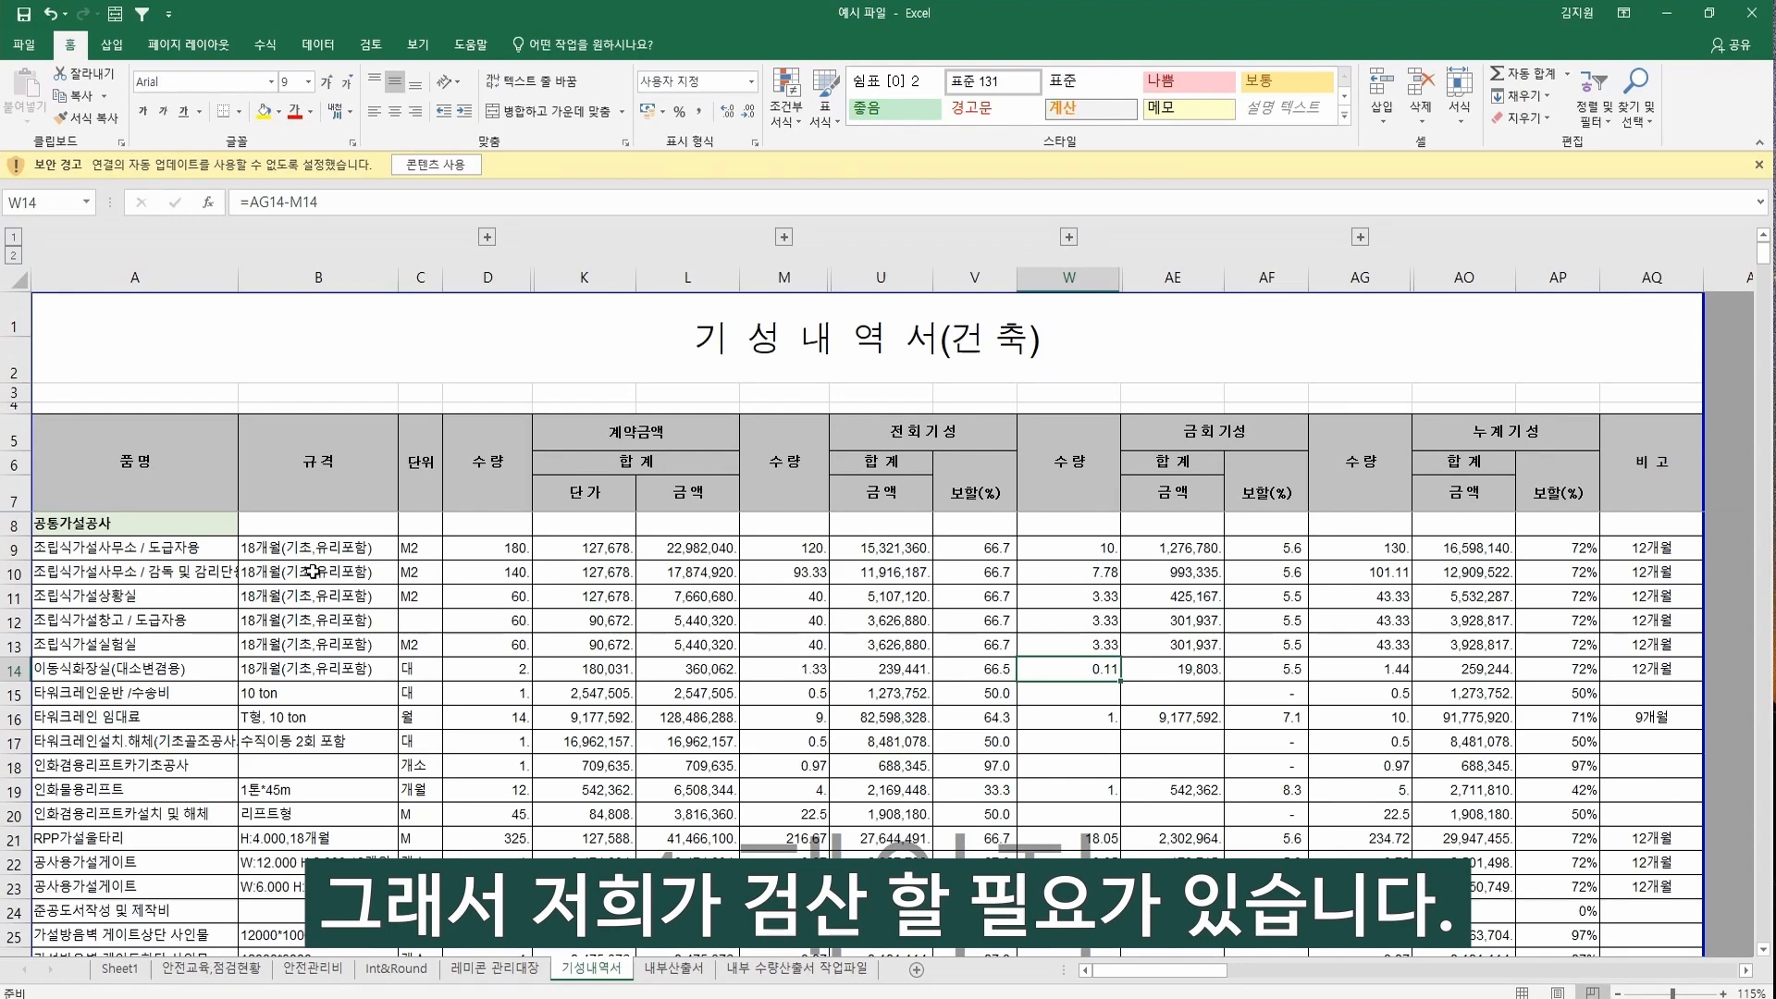
Insert an empty row above the 소계 row 39 in the 기성내역서 sheet.
left_click(171, 566)
scroll(174, 640, "down", 1)
scroll(174, 640, "down", 6)
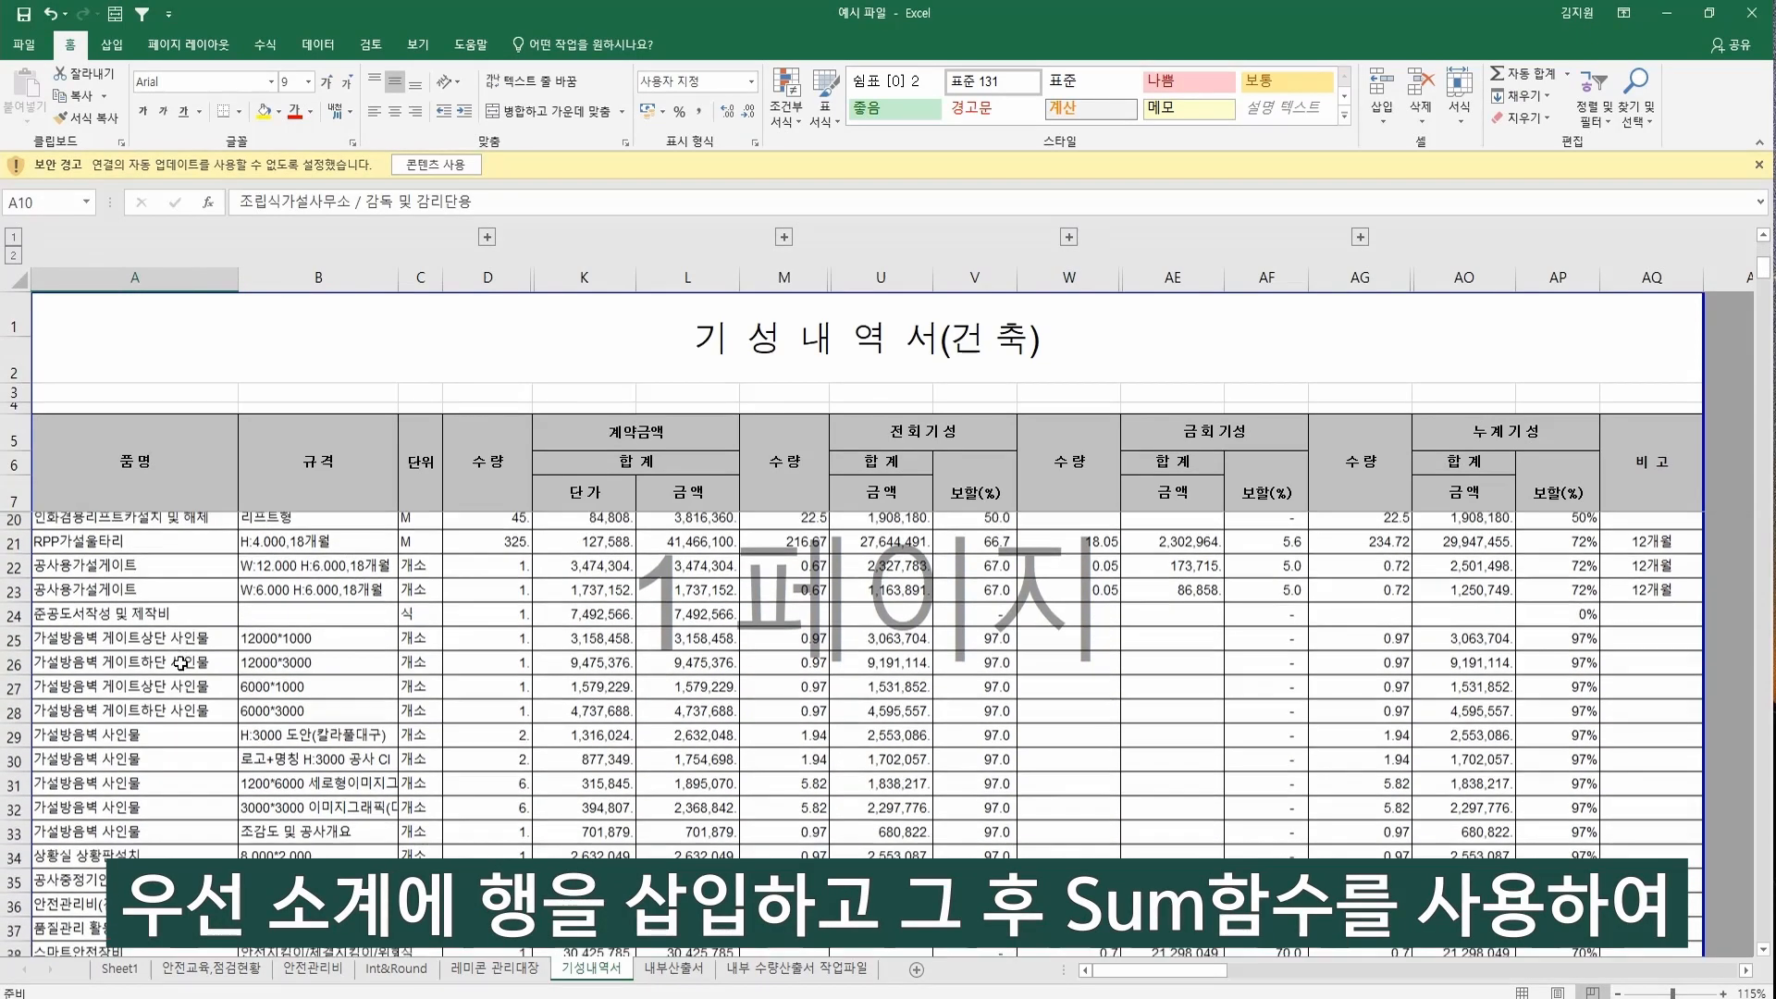
left_click(181, 836)
key("shift+space")
right_click(181, 836)
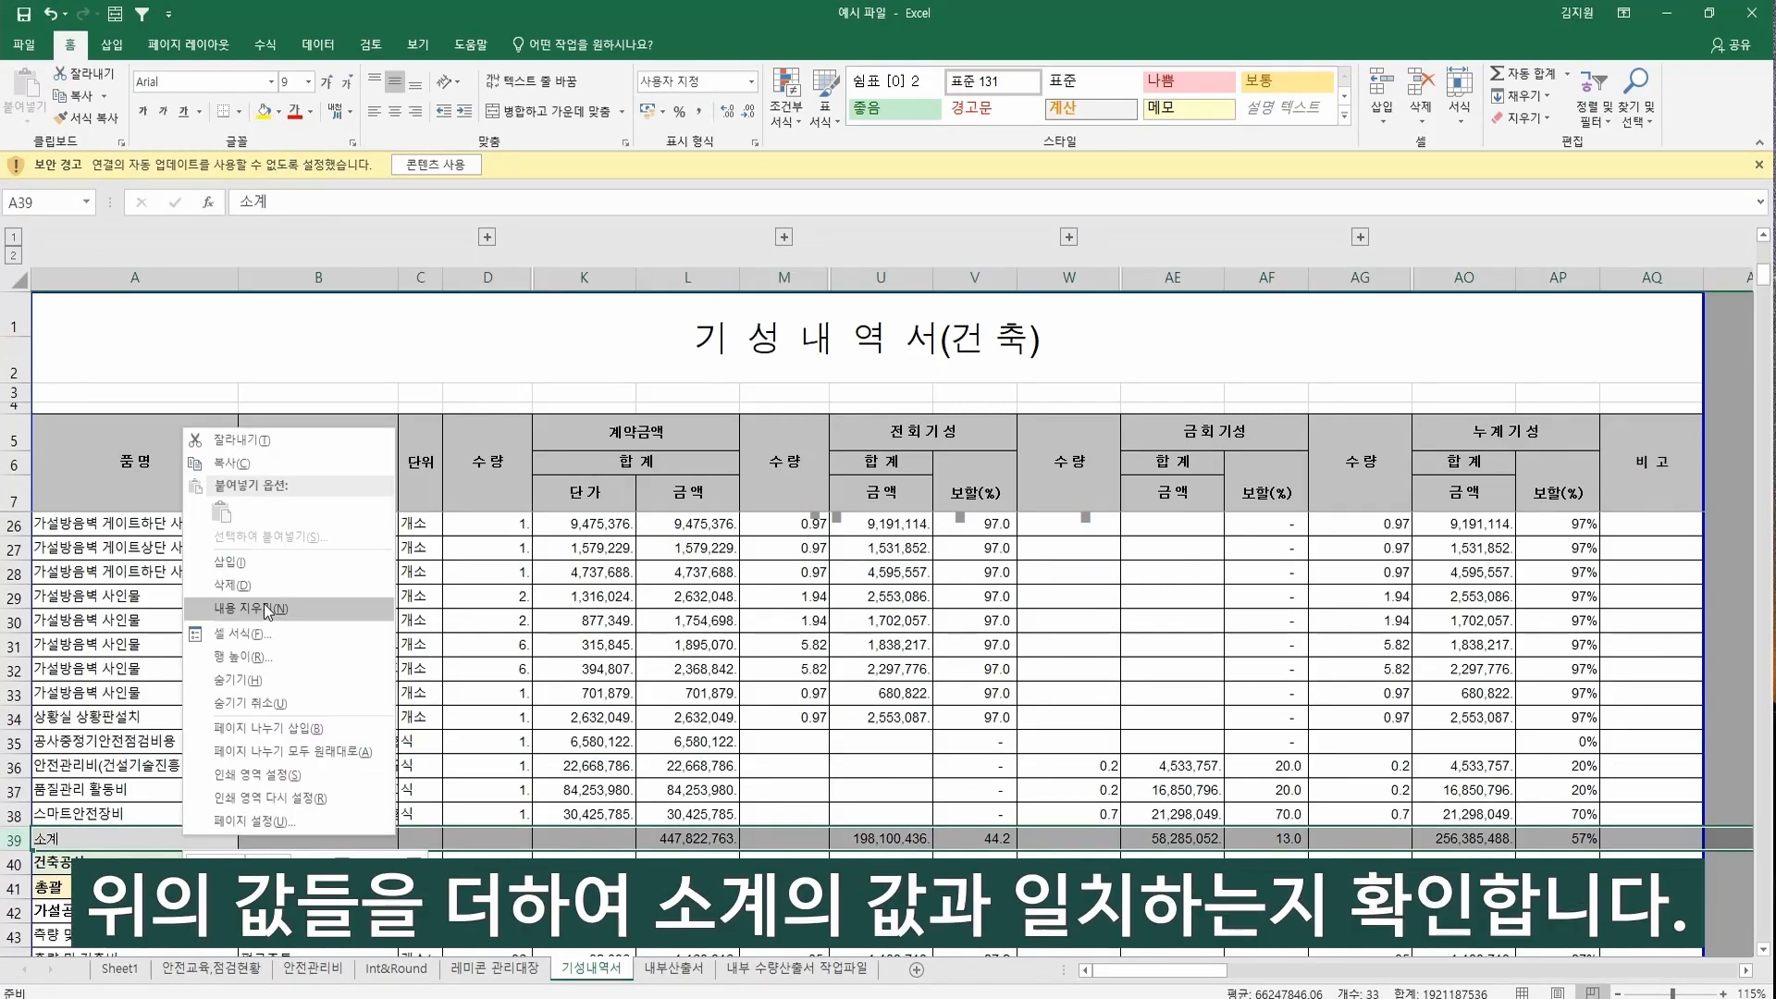
left_click(281, 561)
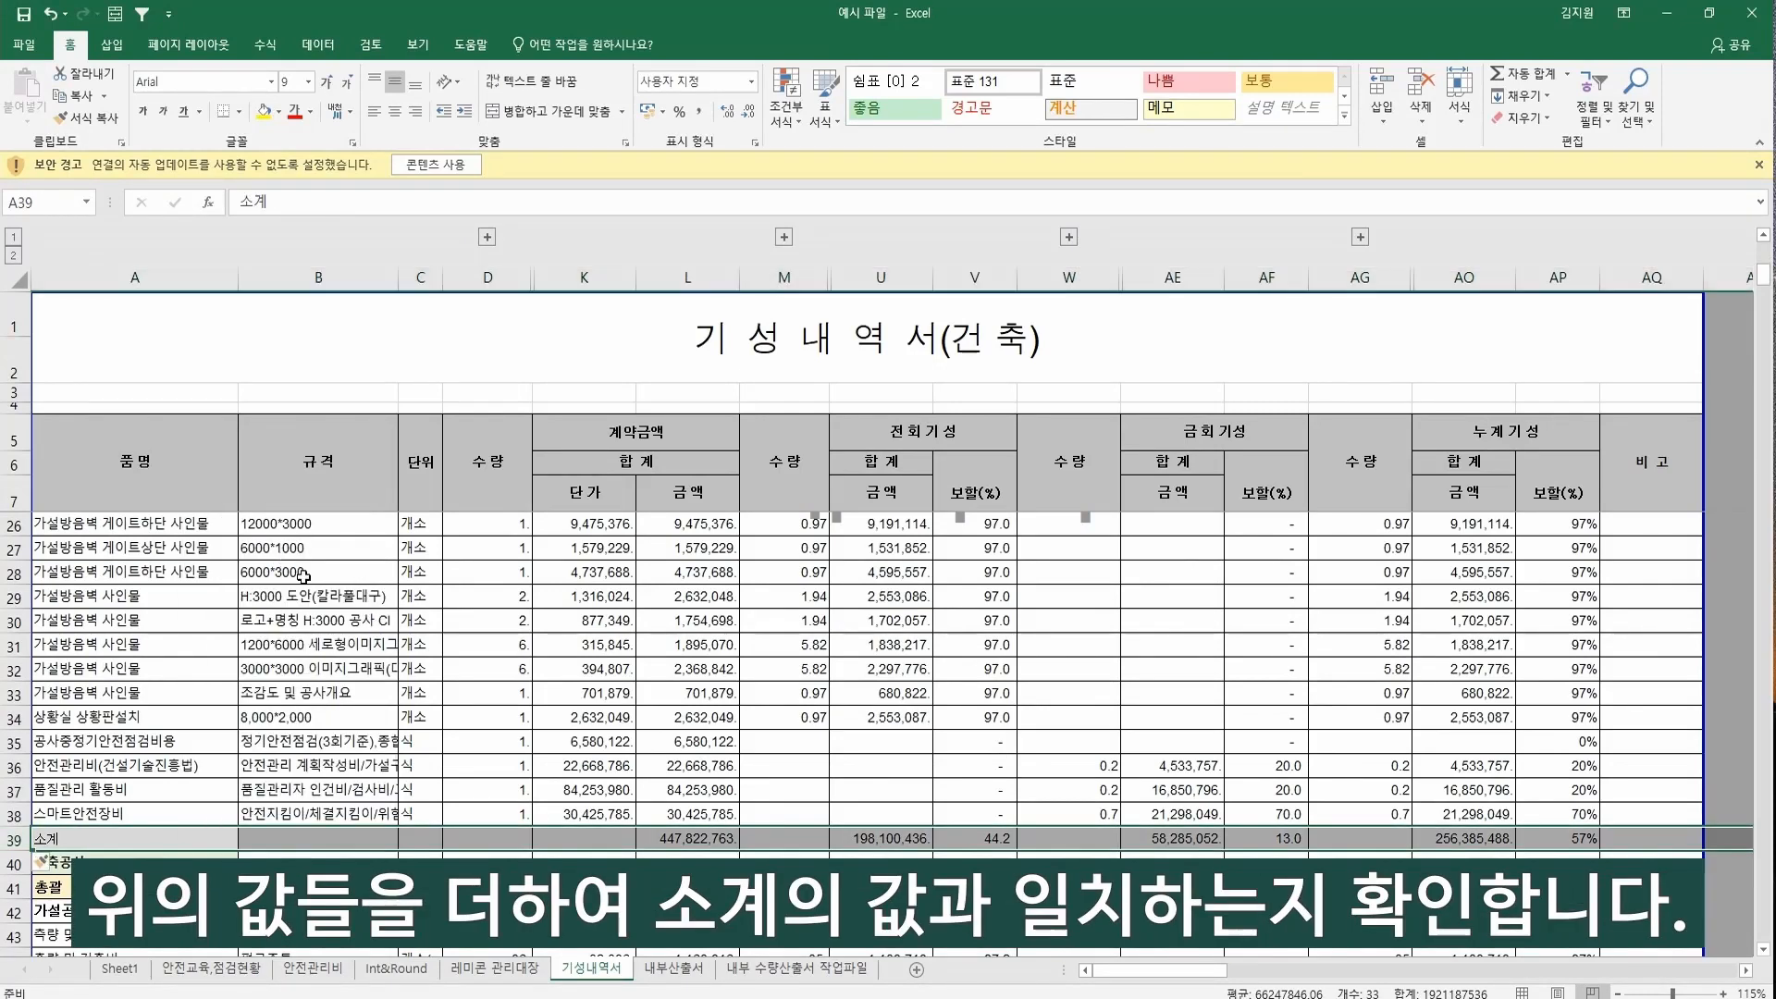
Total the contract amounts in L39 of the inserted row with =SUM(L9:L38).
left_click(659, 835)
type("=S")
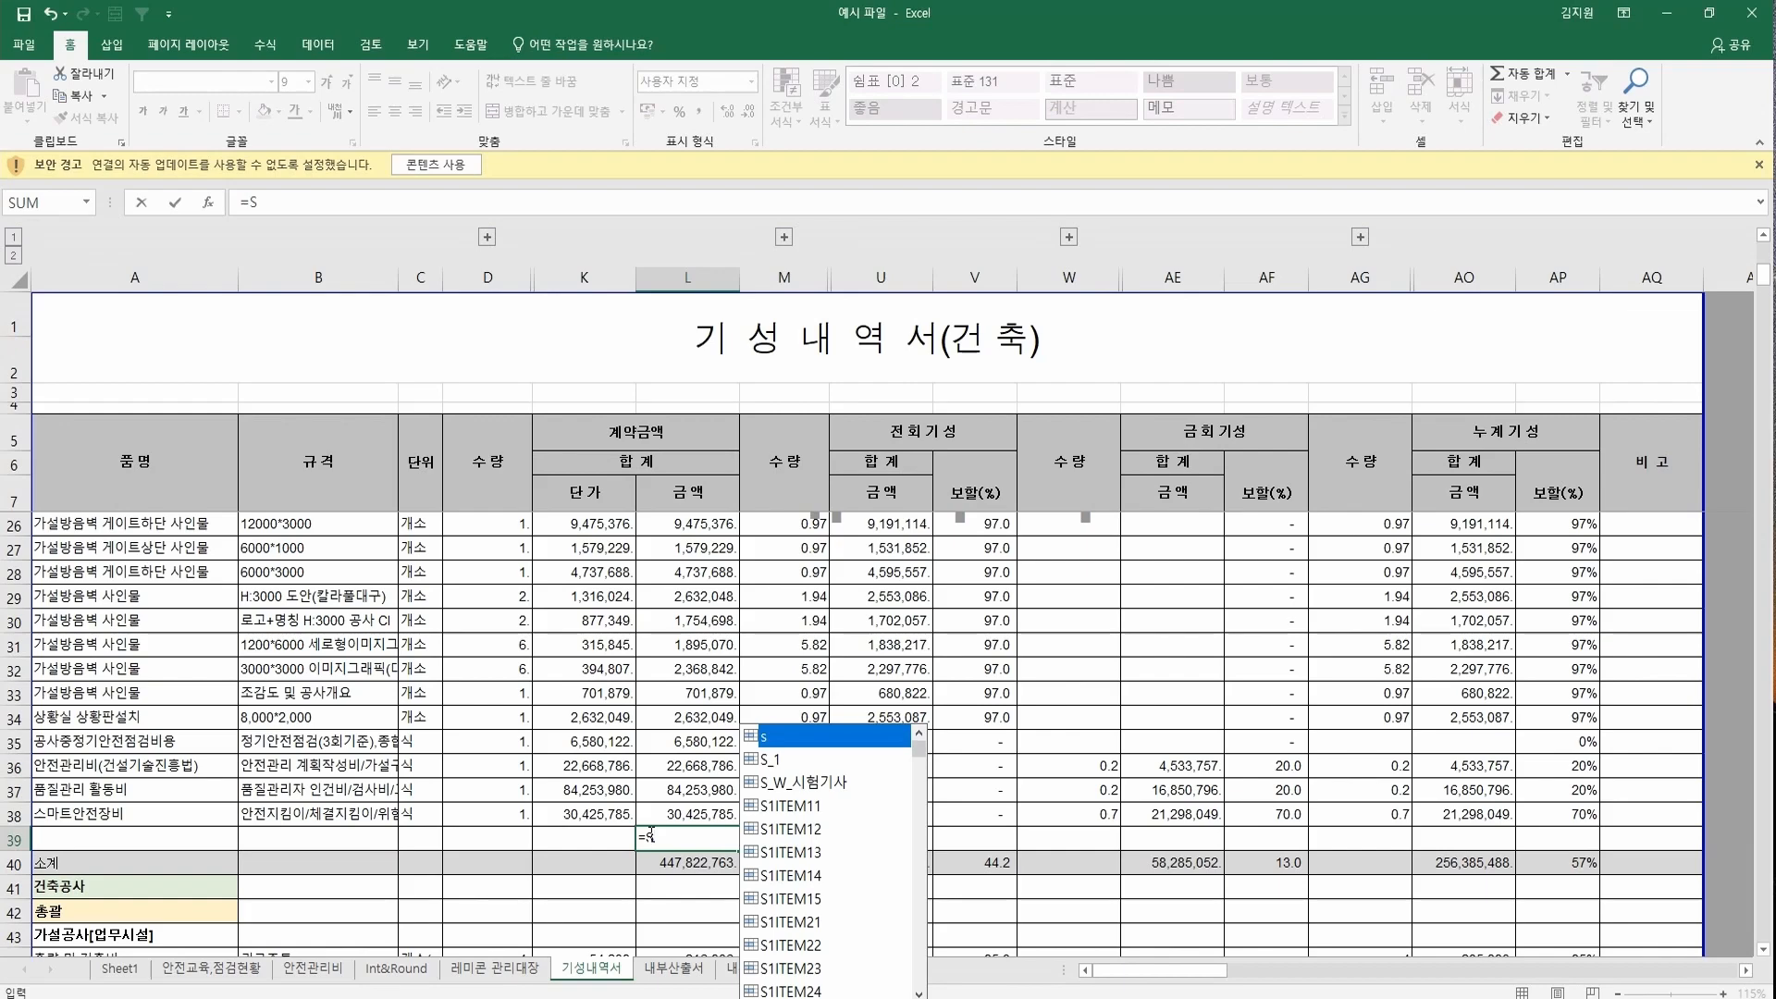
type("UM(")
key("Up")
key("ctrl+shift+Up")
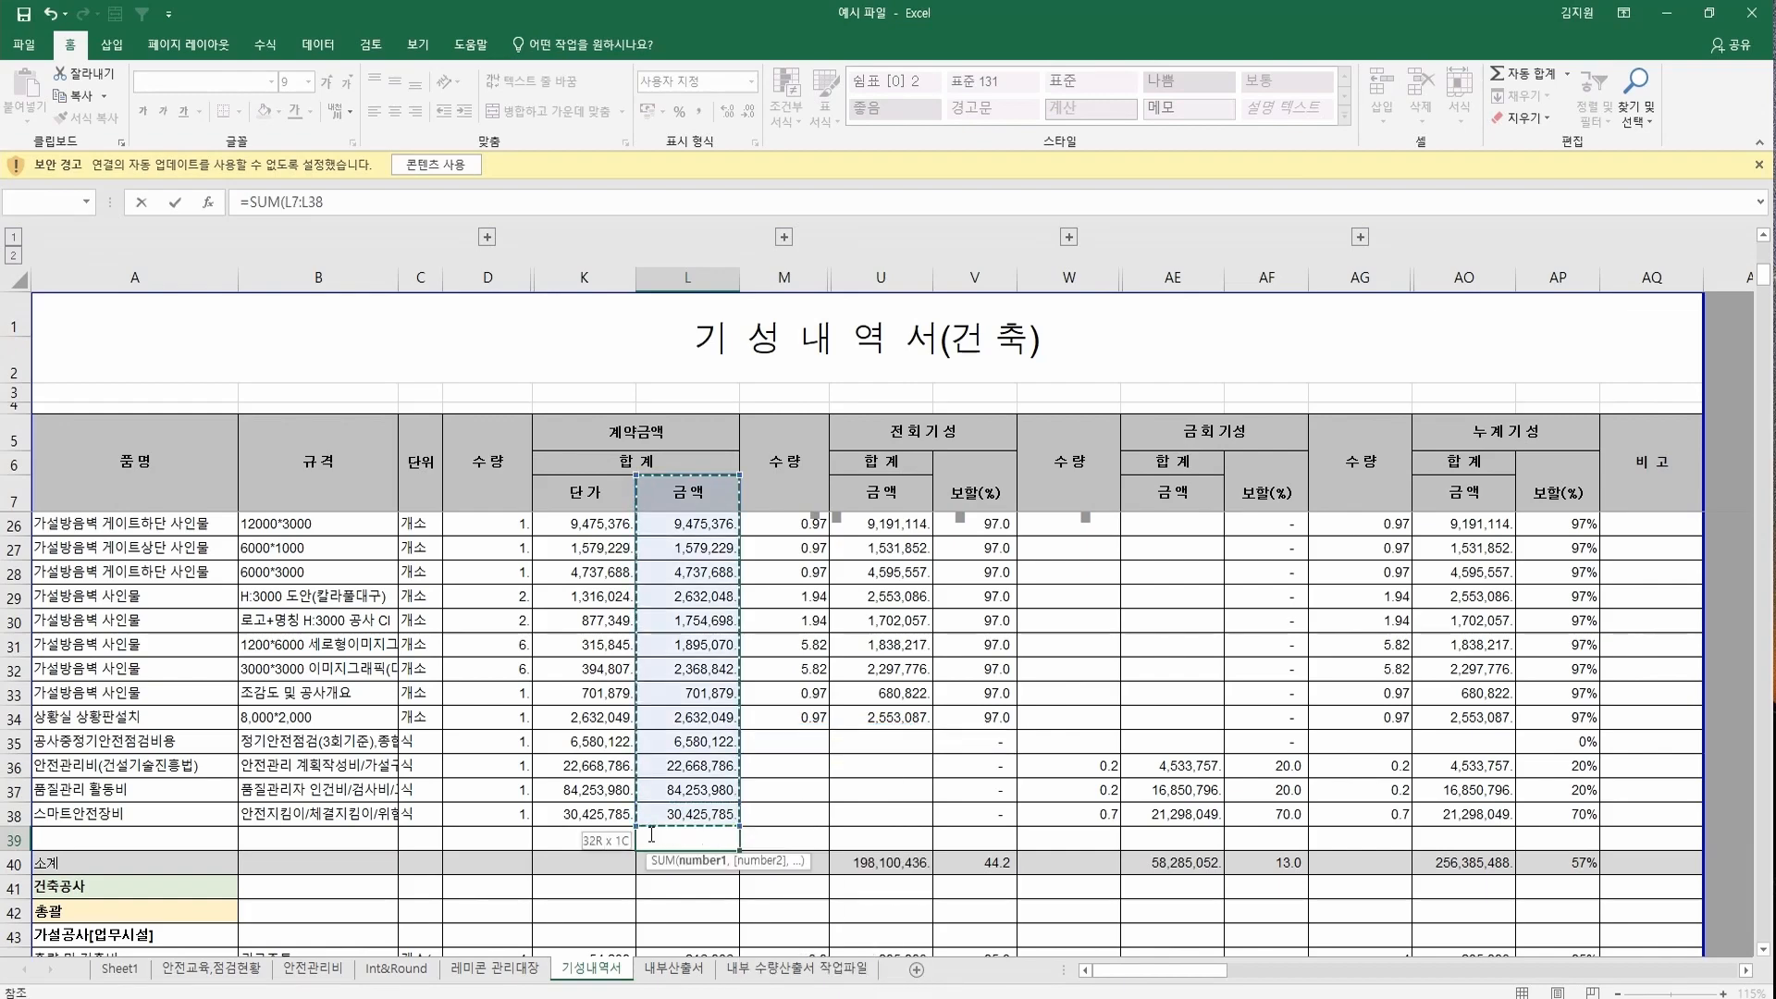
key("Return")
scroll(650, 835, "up", 6)
scroll(650, 834, "down", 5)
Copy the SUM formula from L39 into the other amount columns at U39, AE39 and AO39.
key("Up")
key("ctrl+c")
key("Right")
key("Right")
key("ctrl+v")
key("Right")
key("Right")
key("Right")
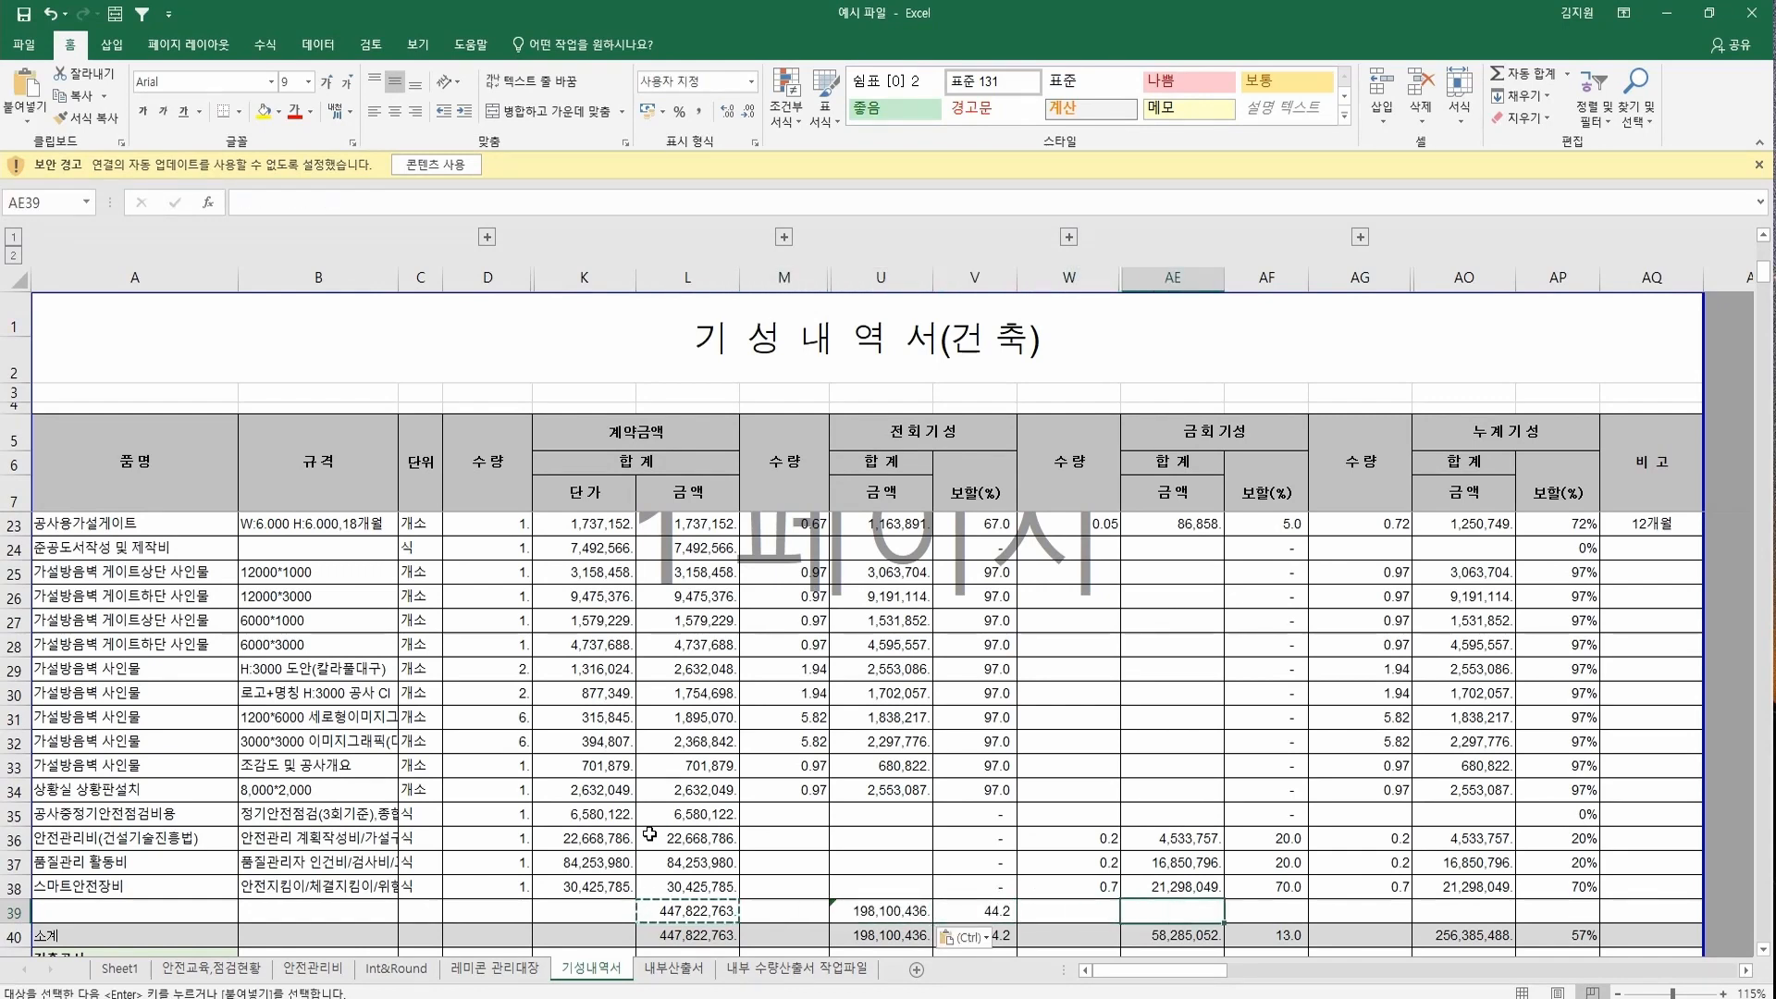
key("ctrl+v")
key("Right")
key("Right")
key("Right")
key("ctrl+v")
Compare the check sums in row 39 with the 소계 amounts in row 40, from column AO back to column U.
key("Down")
key("Up")
key("Down")
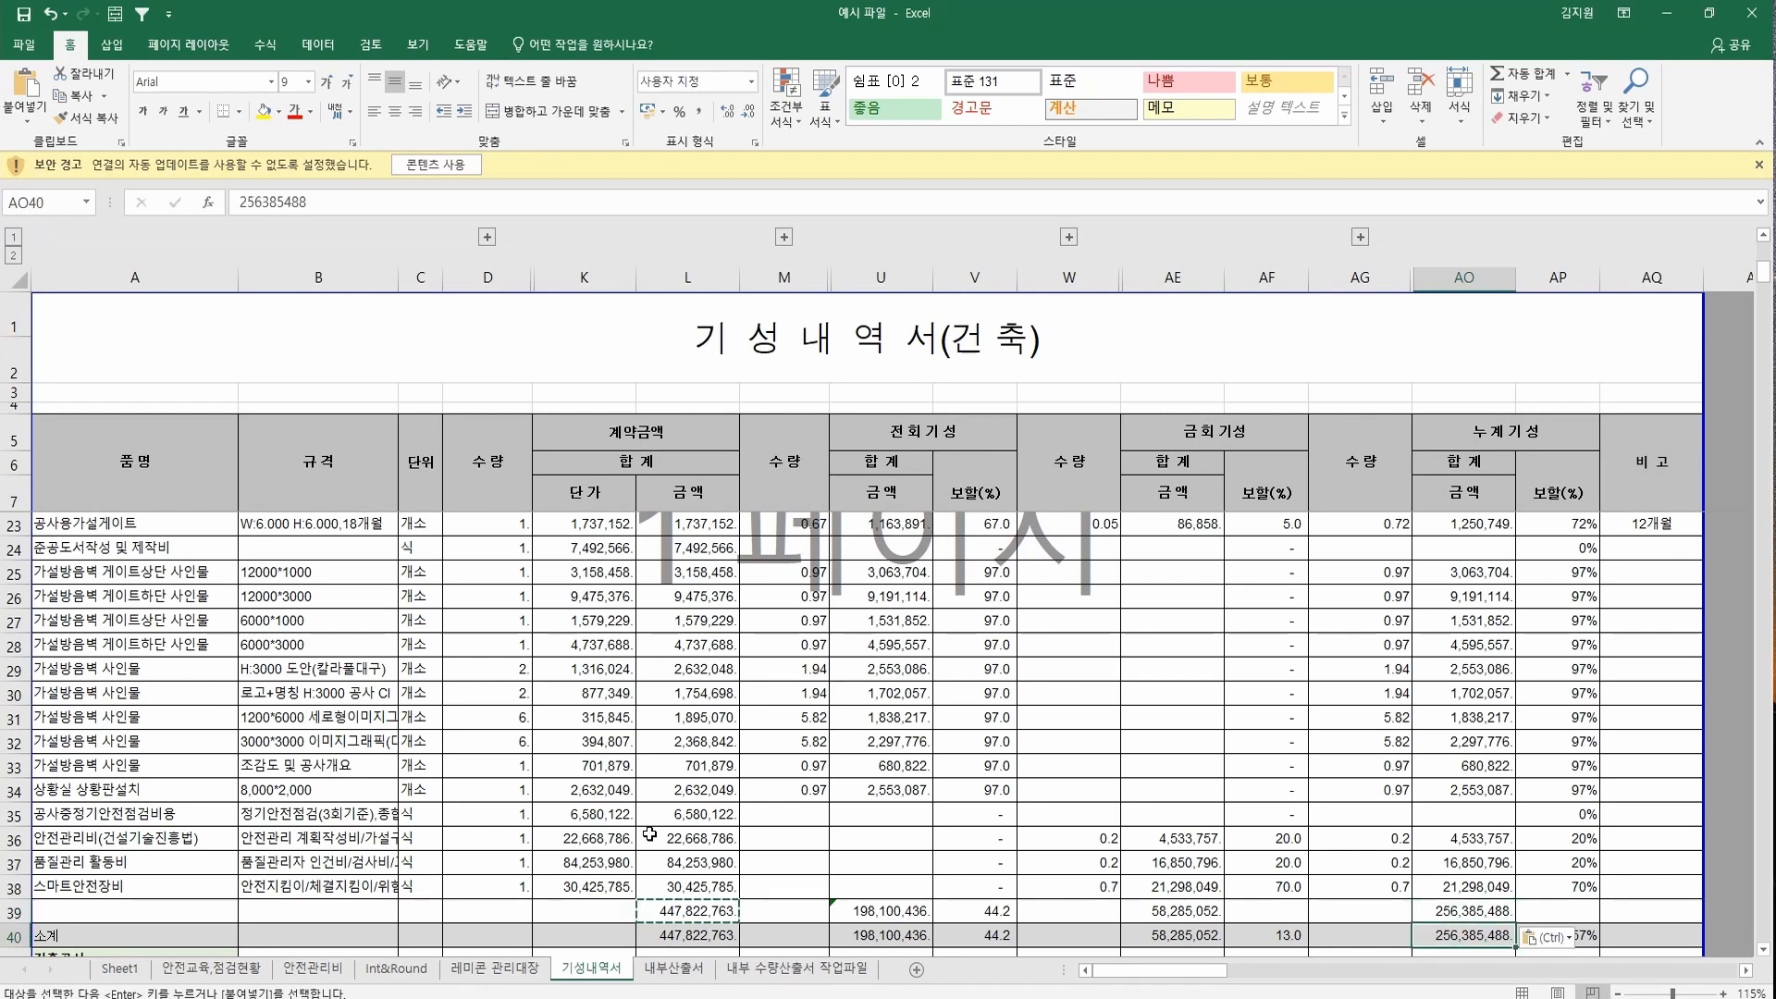
key("Up")
key("Left")
key("Left")
key("Left")
key("Left")
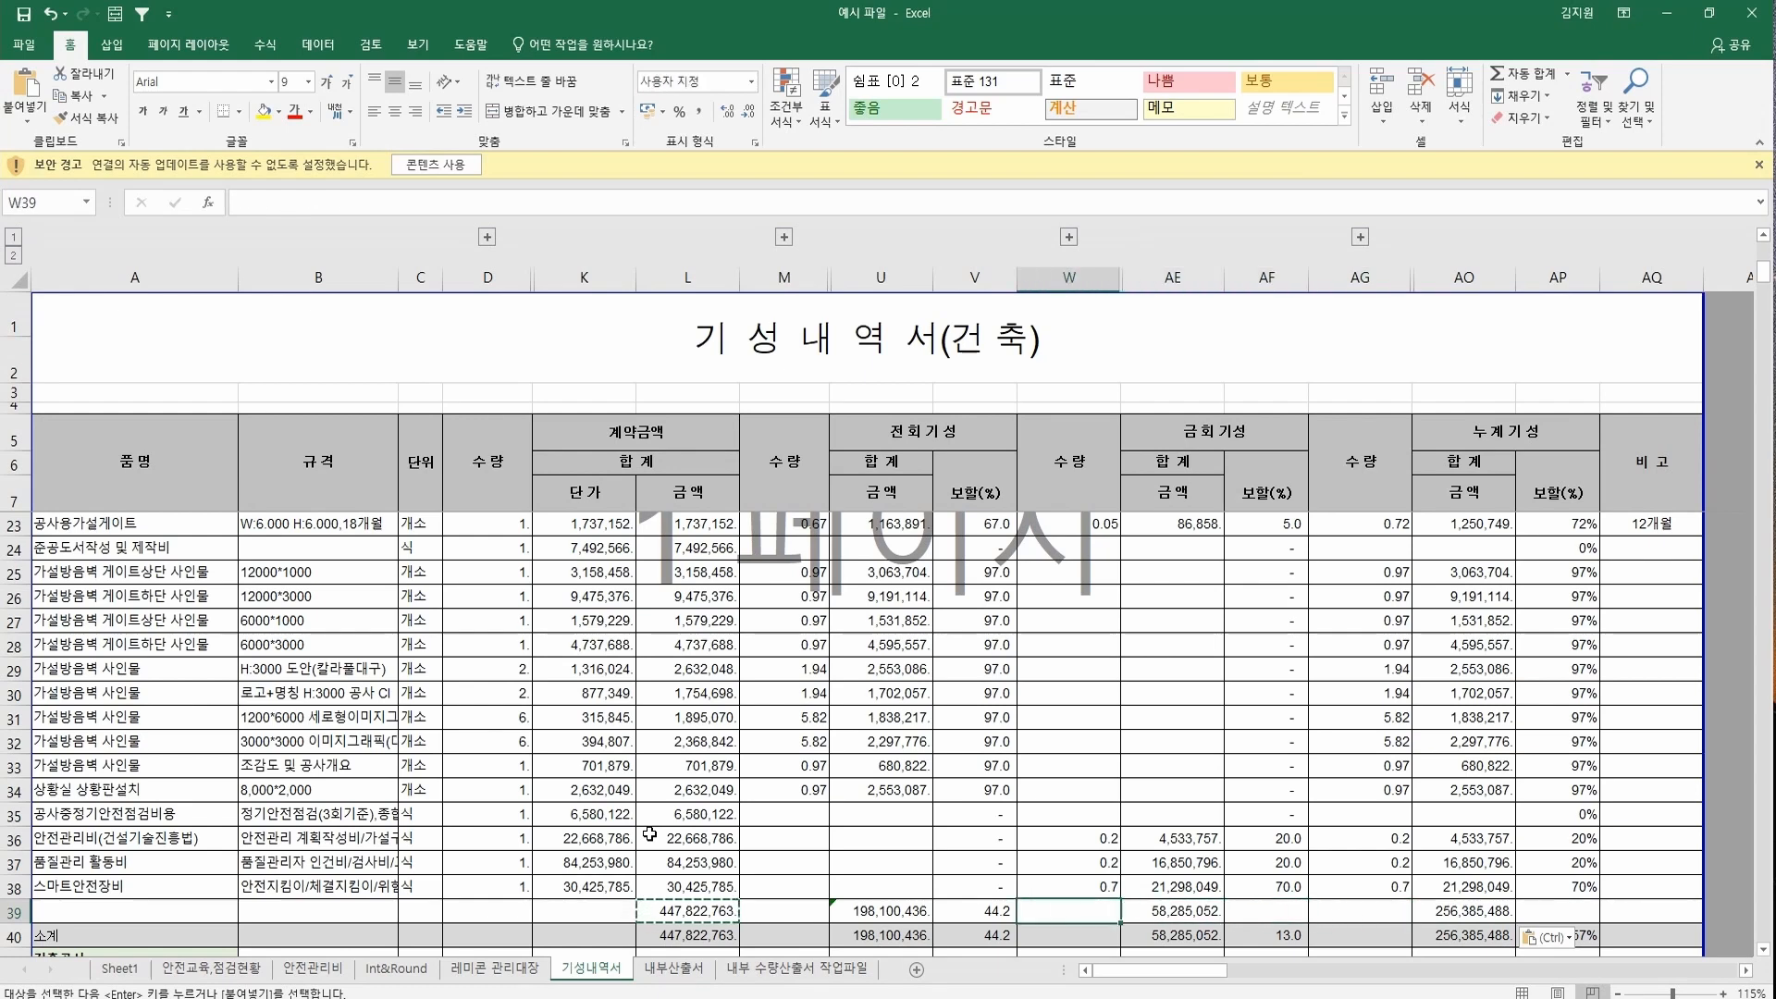
key("Left")
key("Left")
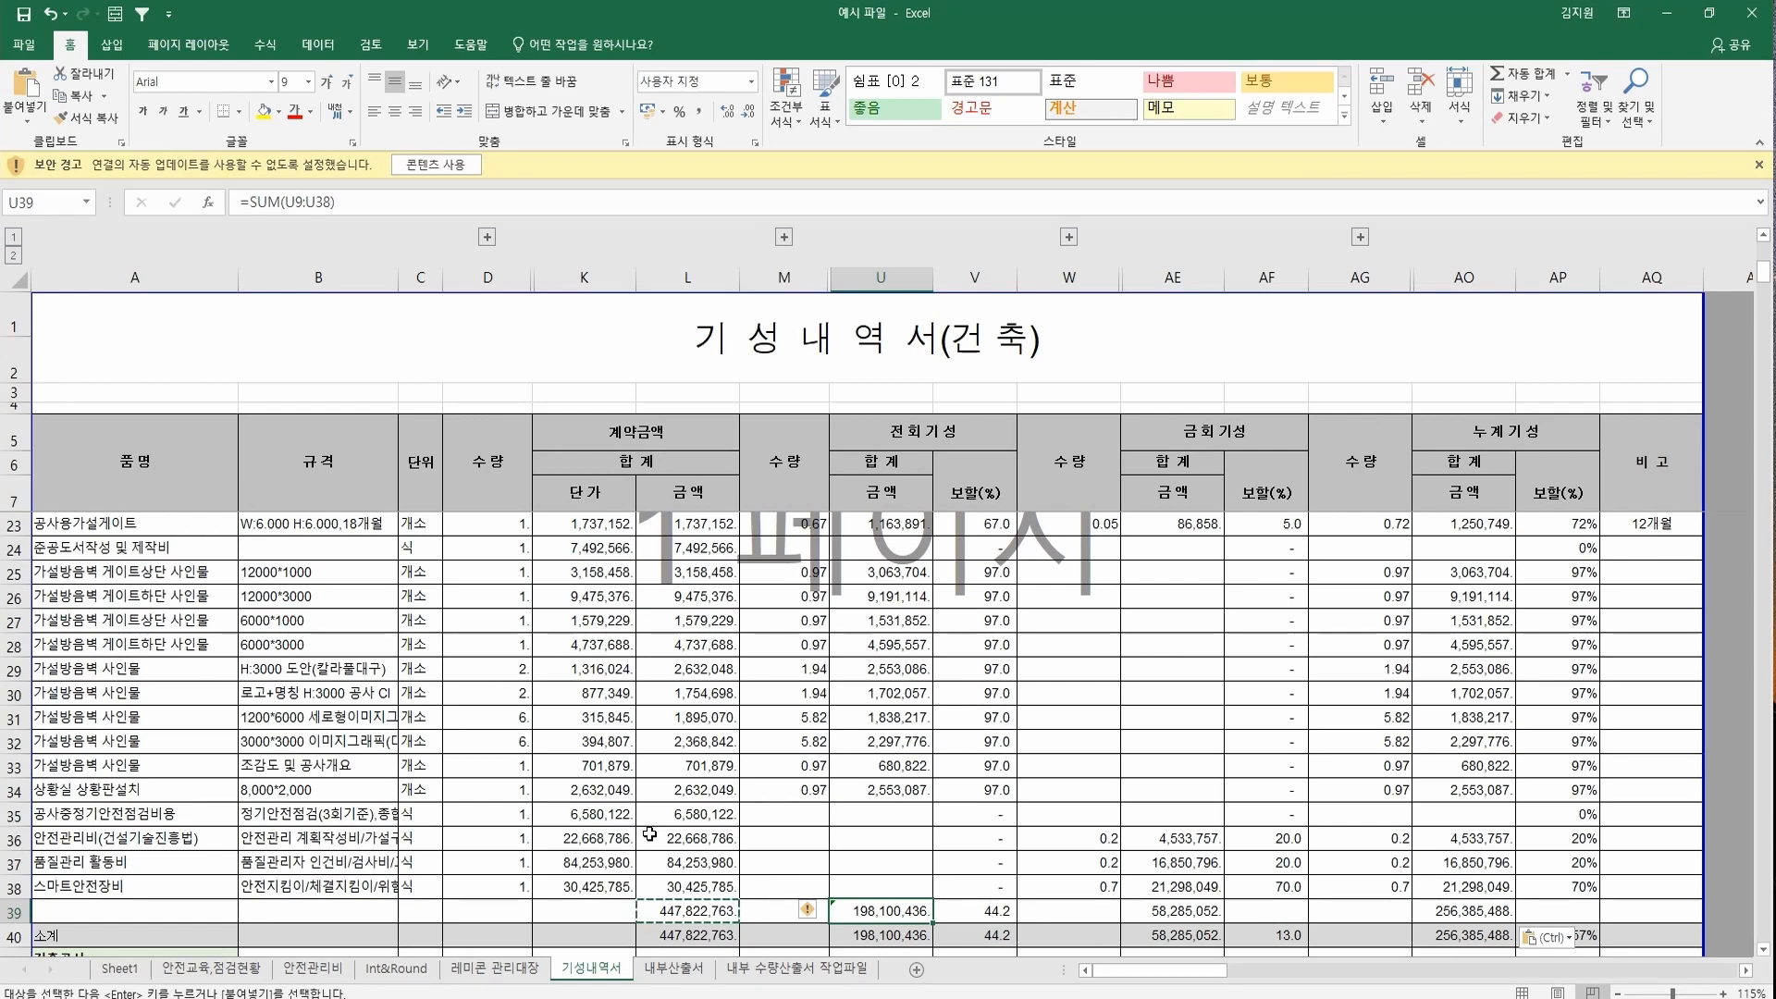
Insert an empty column before the 금회기성 보할(%) column AF.
left_click(957, 572)
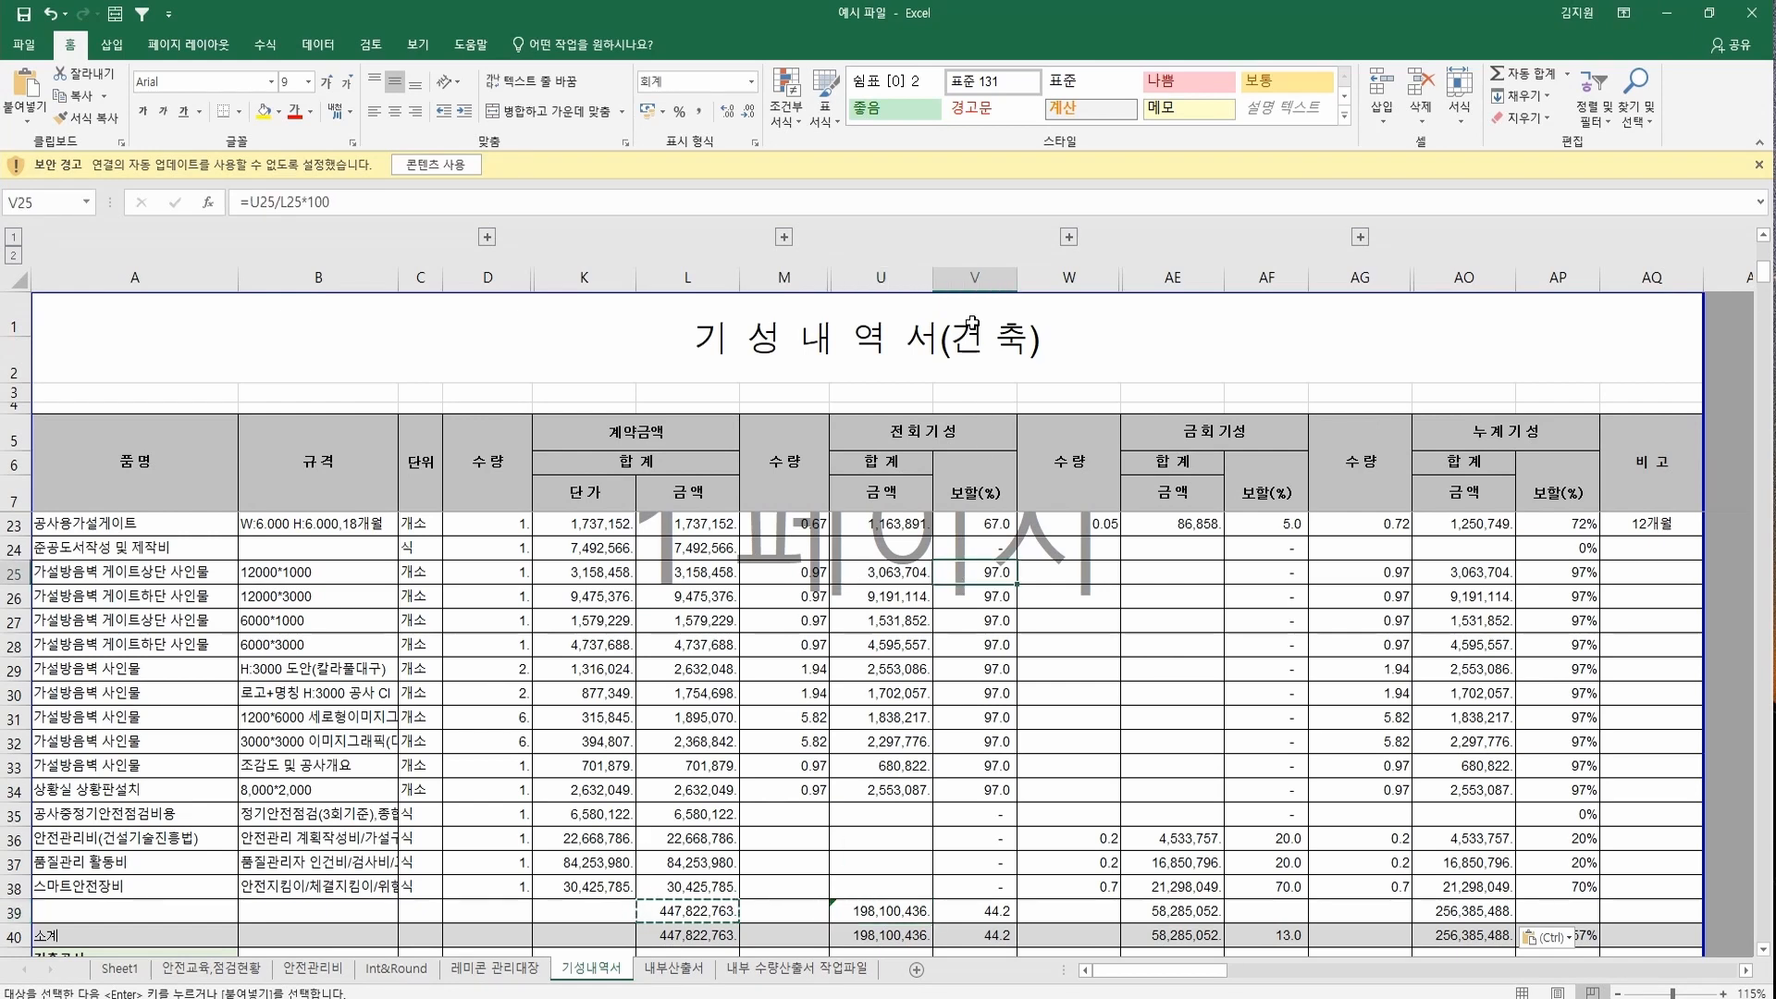
scroll(955, 490, "up", 3)
scroll(955, 490, "up", 2)
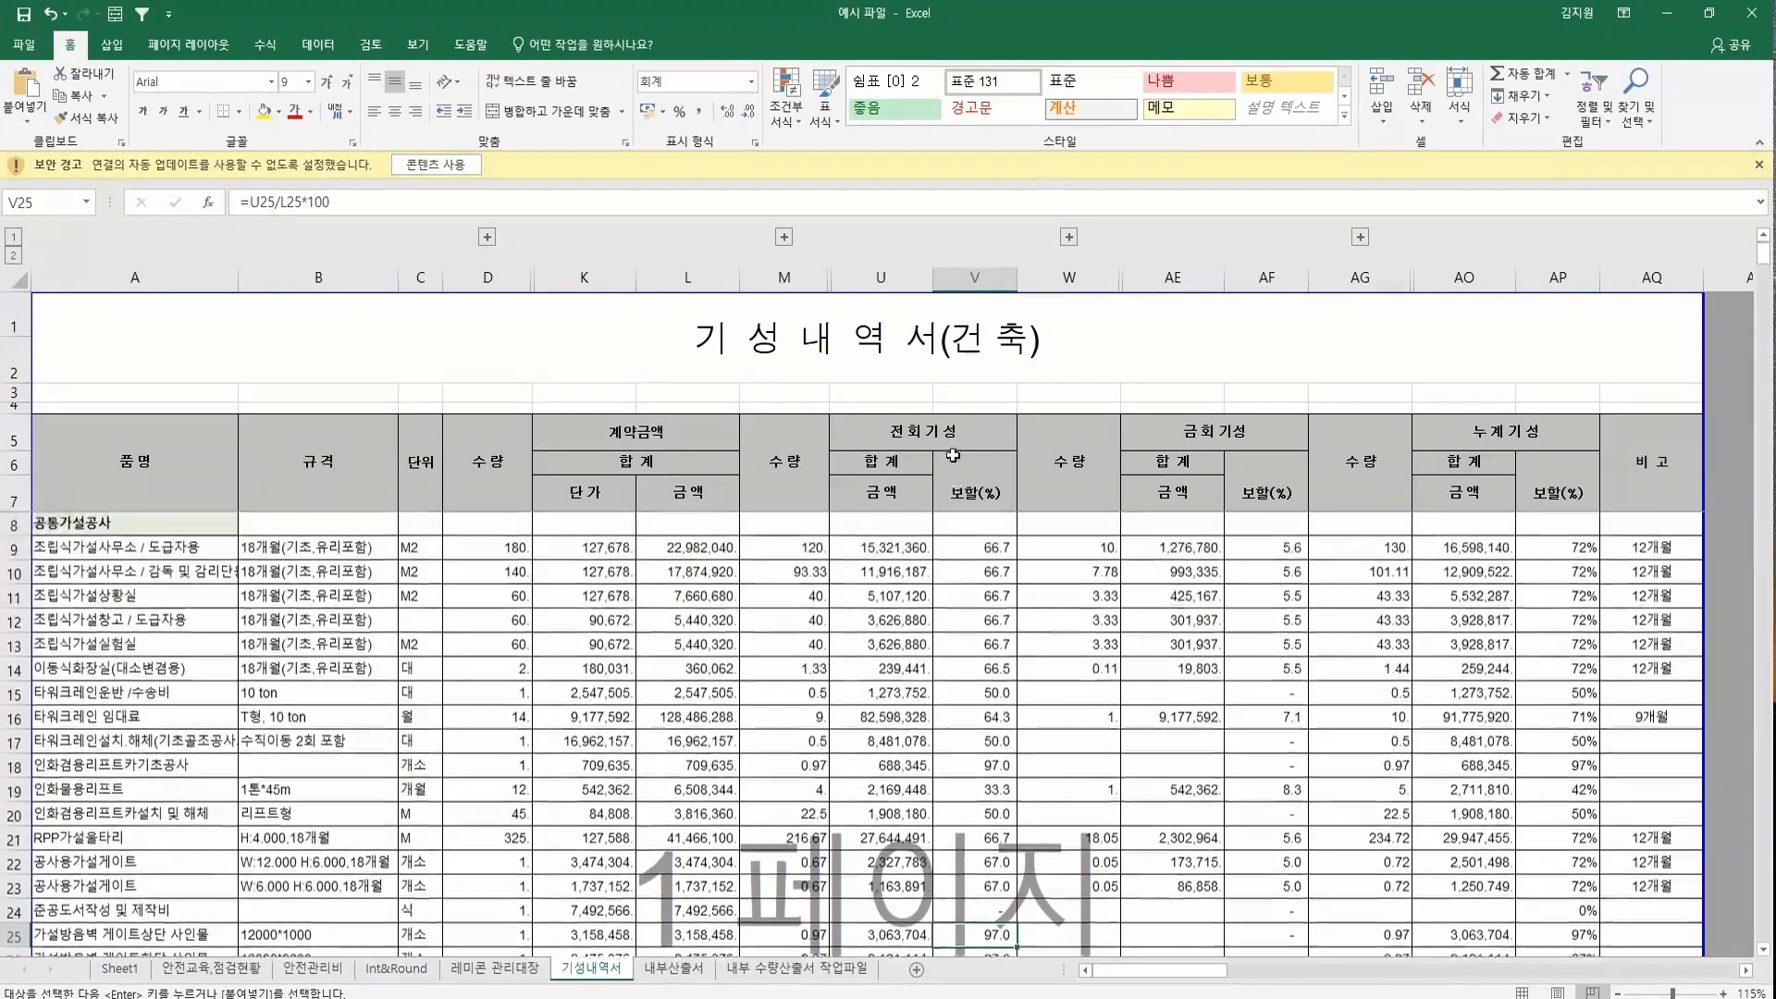
left_click(1269, 277)
right_click(1269, 278)
left_click(1324, 460)
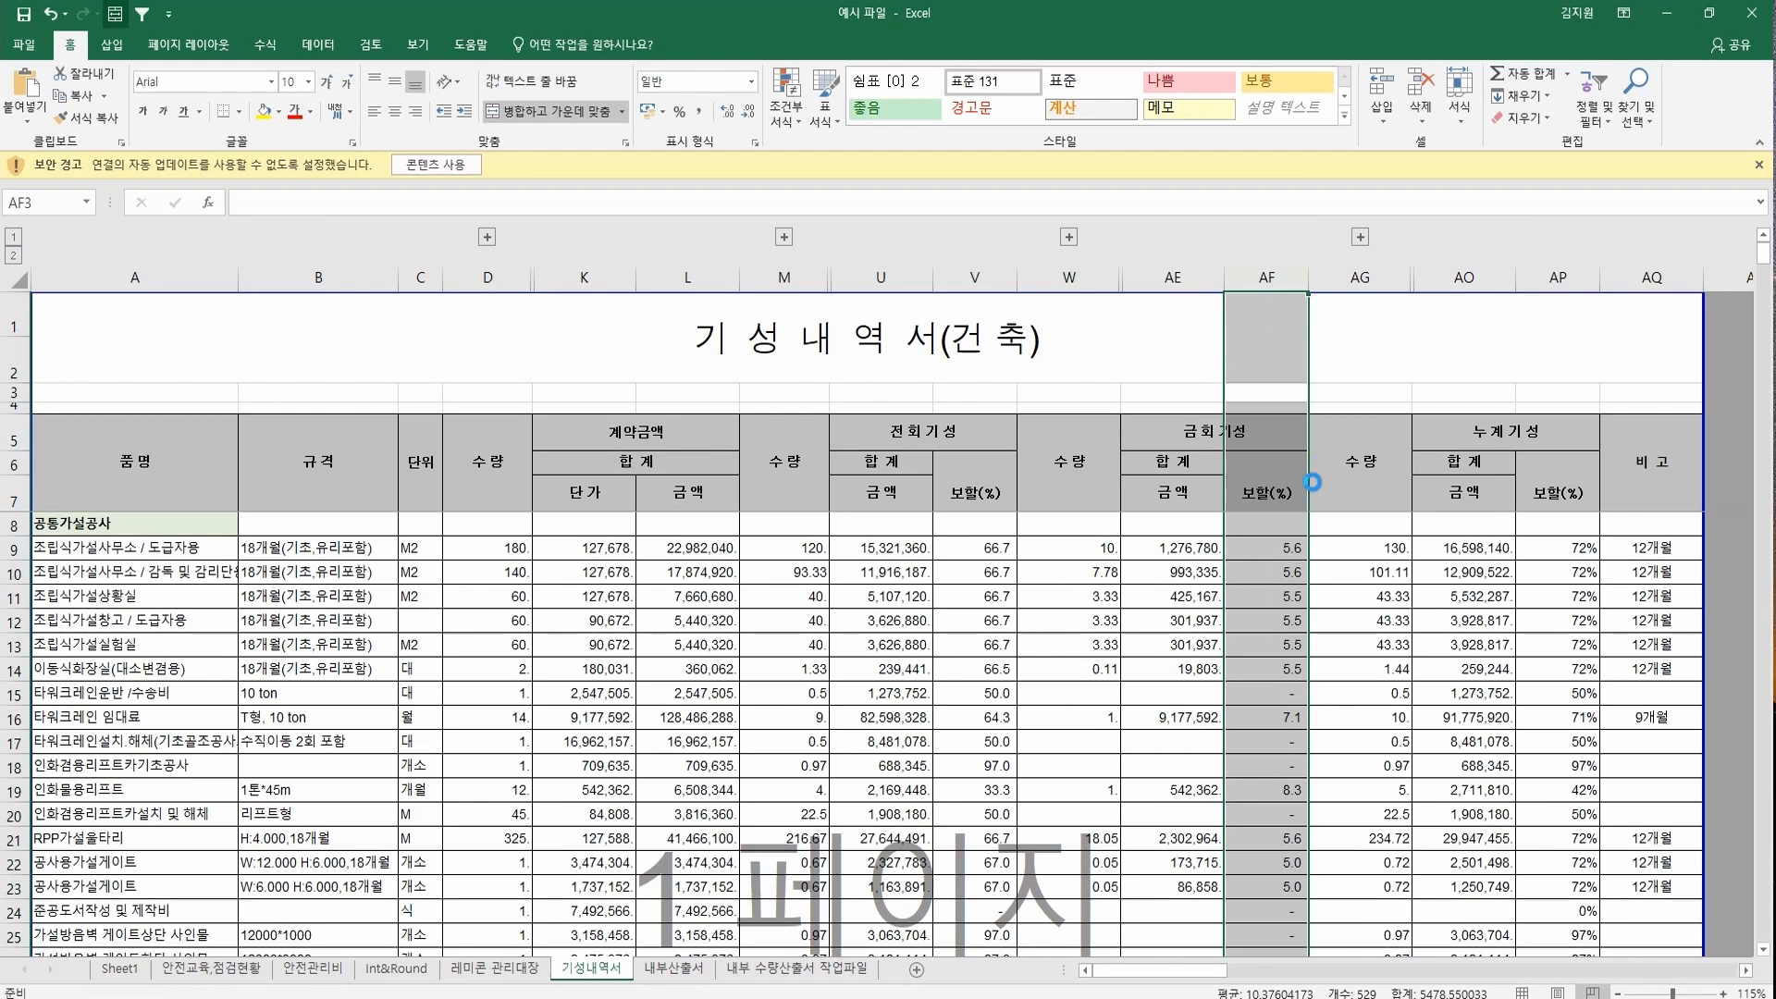
Enter =W9*K9 in AF9 to multiply the current-period quantity by the contract unit price.
left_click(1258, 552)
type("=")
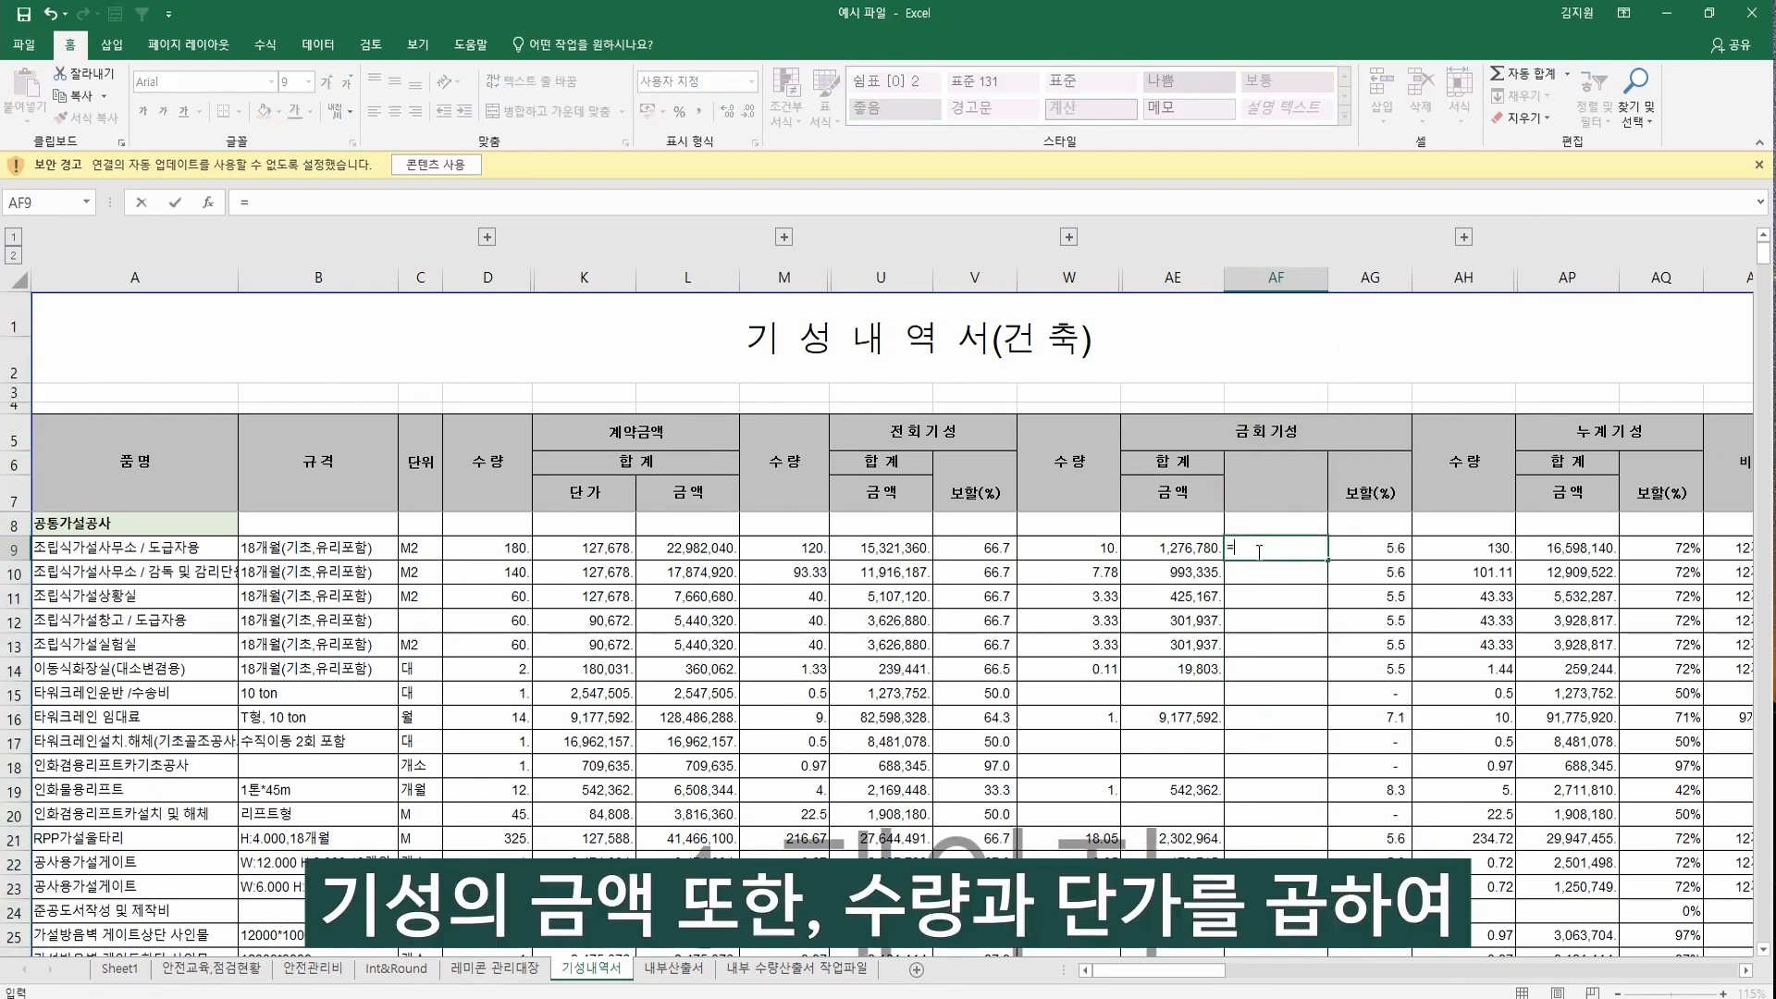
key("Left")
key("Left")
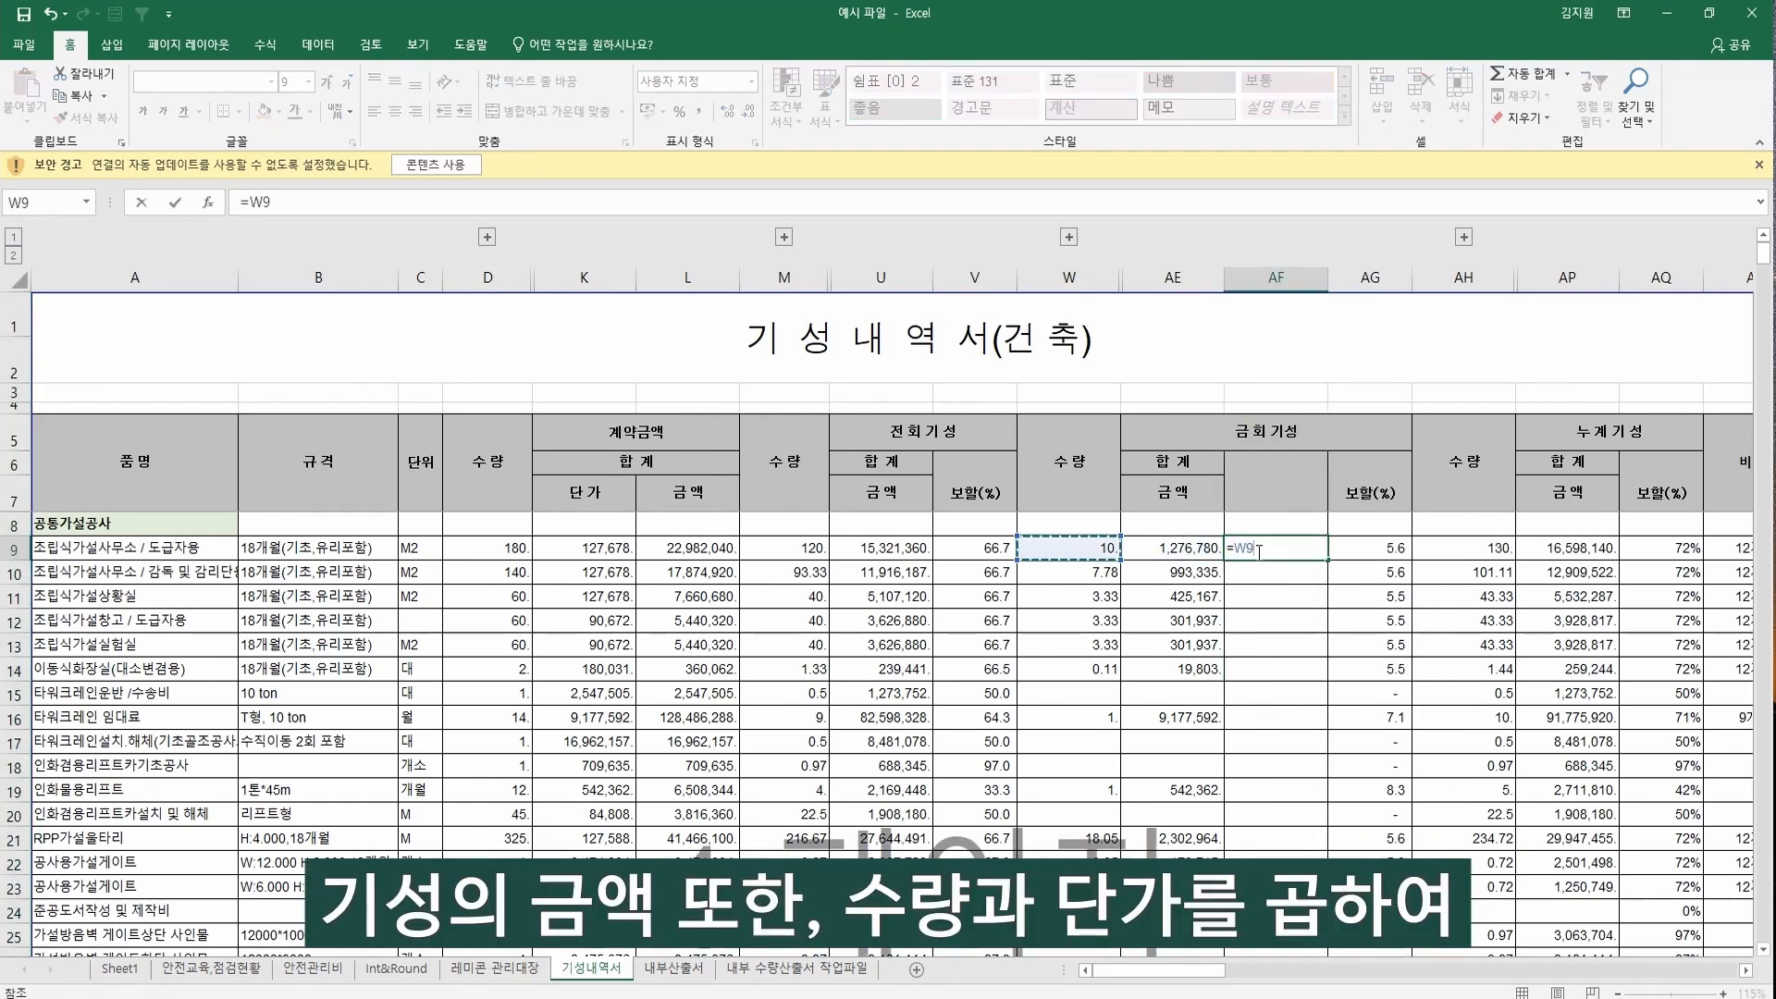
type("*")
key("Left")
key("Left")
key("Left")
key("Left")
key("Left")
key("Left")
key("Left")
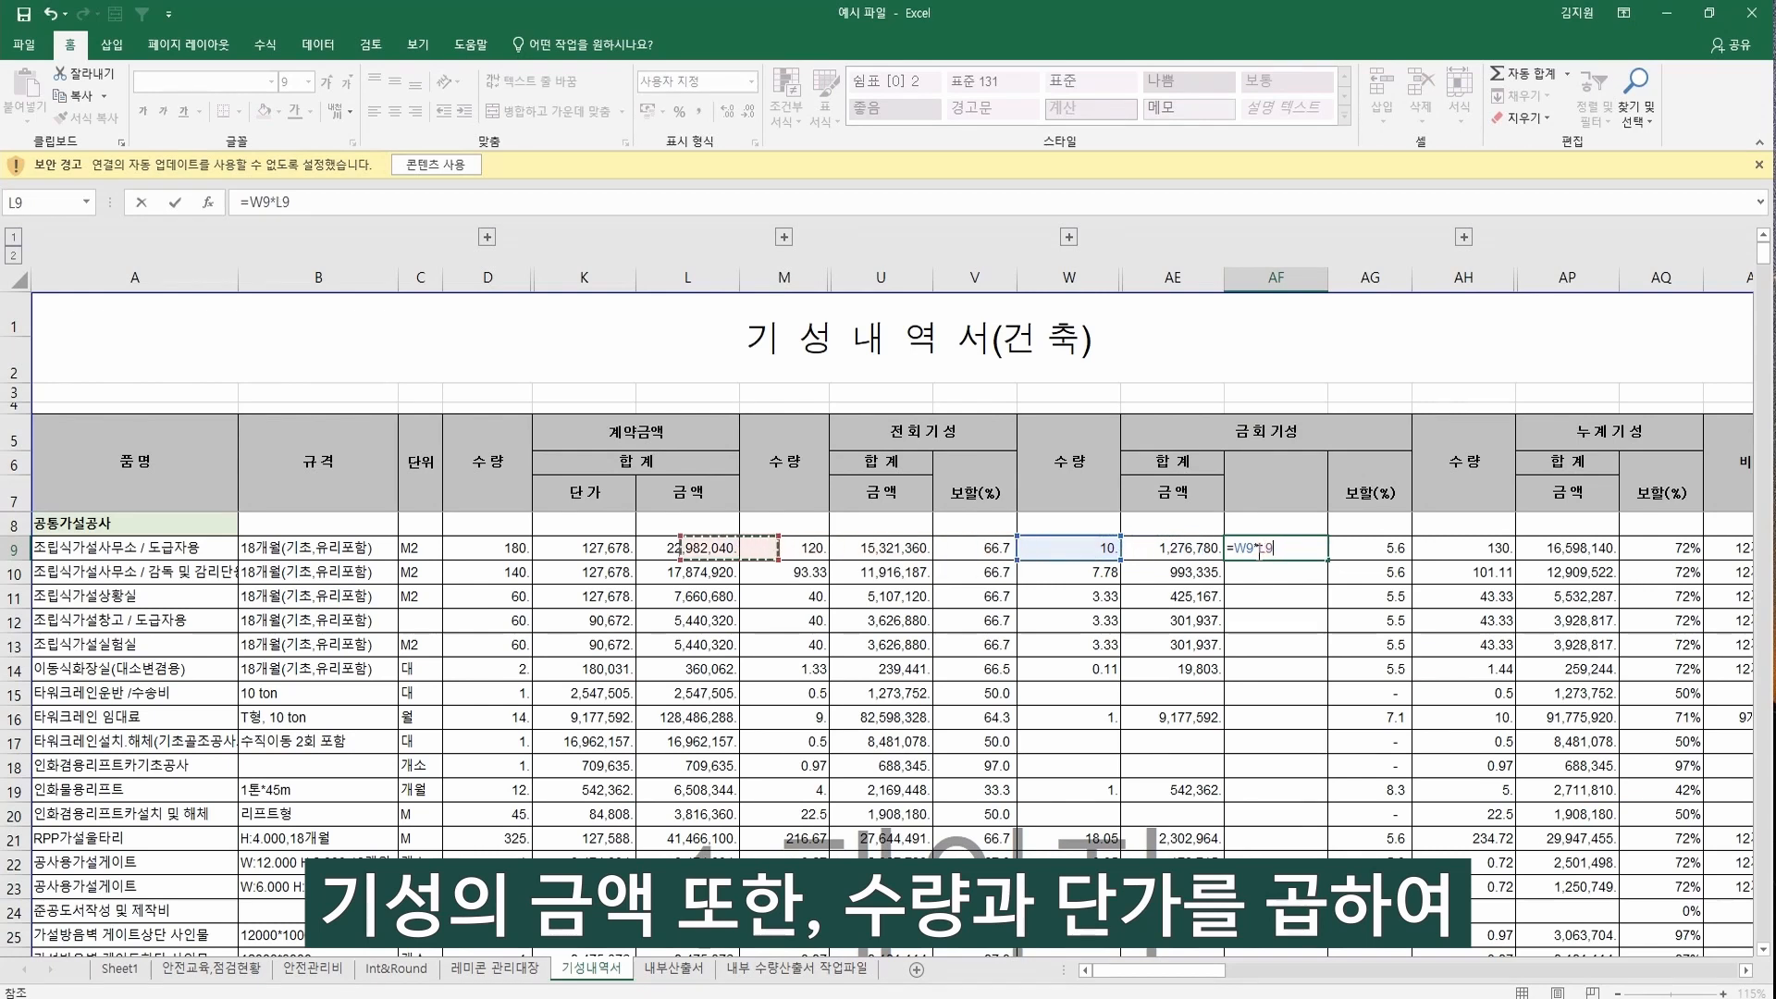
key("Return")
Copy the quantity-times-unit-price formula from AF9 down the inserted column to AF28.
left_click(1257, 552)
key("ctrl+c")
key("Down")
key("shift+Down")
key("shift+Down")
key("shift+Down")
key("shift+Down")
key("shift+Down")
key("shift+Down")
key("shift+Down")
key("shift+Down")
key("shift+Down")
key("shift+Down")
key("shift+Down")
key("shift+Down")
key("shift+Down")
key("shift+Down")
key("shift+Down")
key("shift+Down")
key("shift+Down")
key("shift+Down")
key("shift+Down")
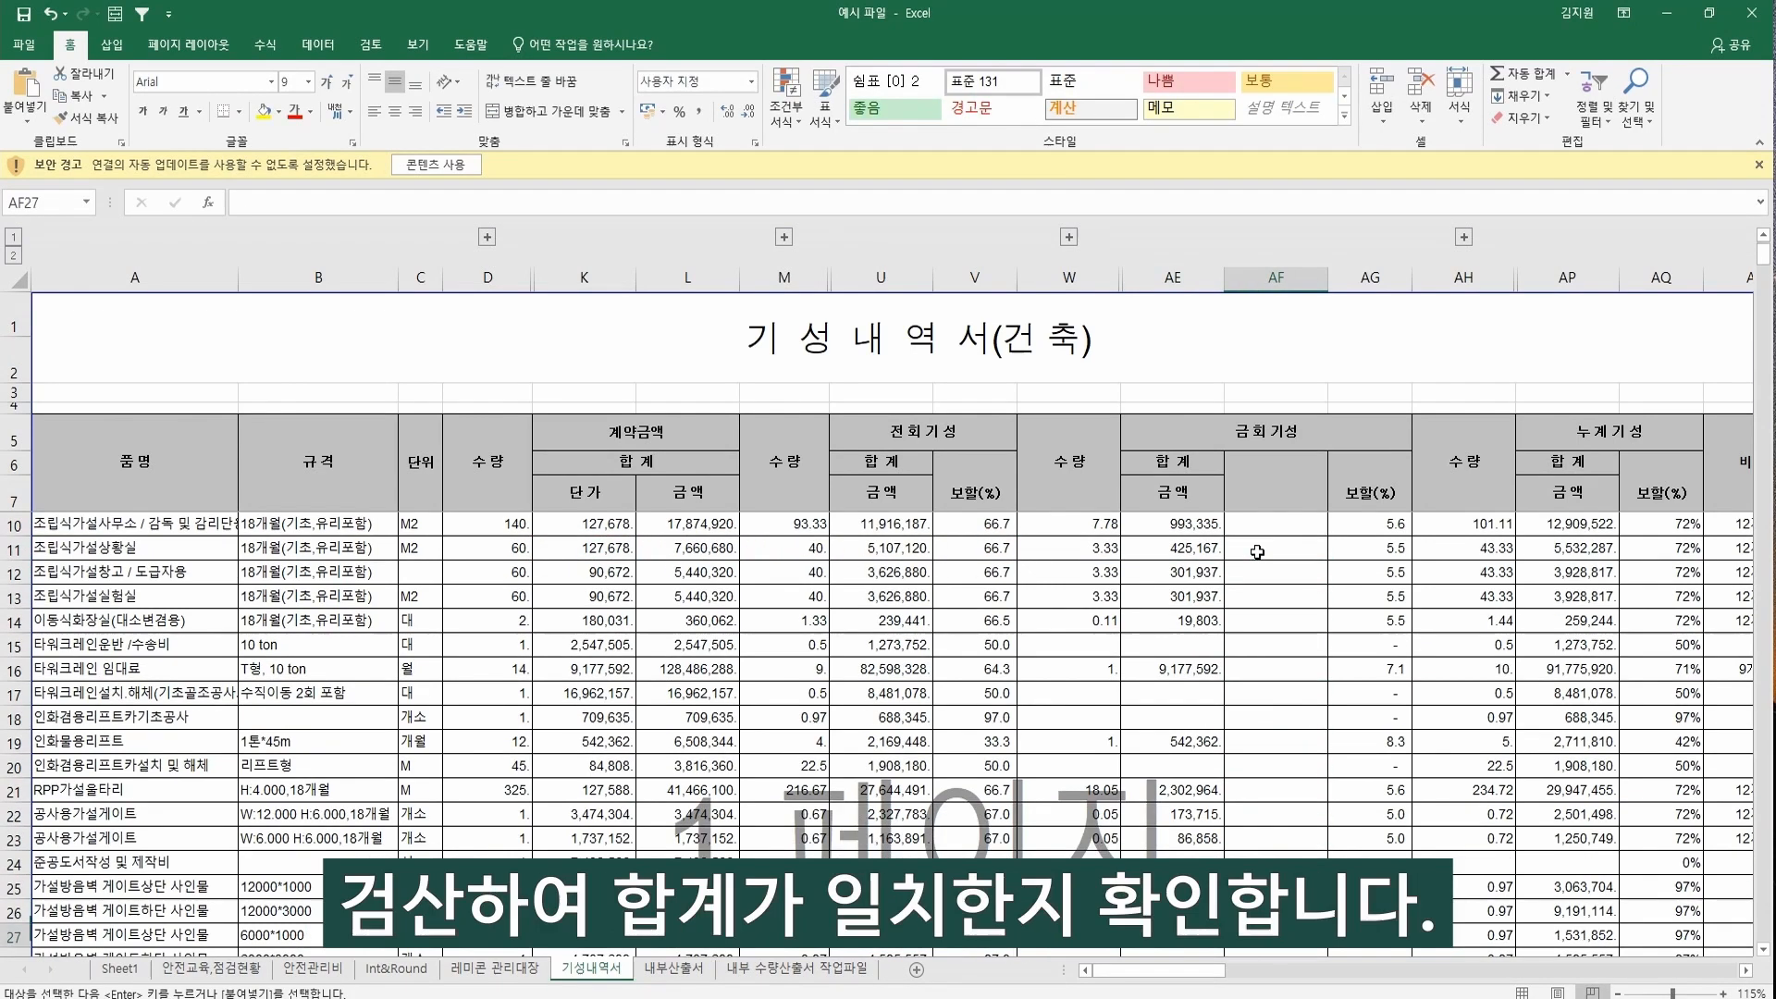
key("ctrl+v")
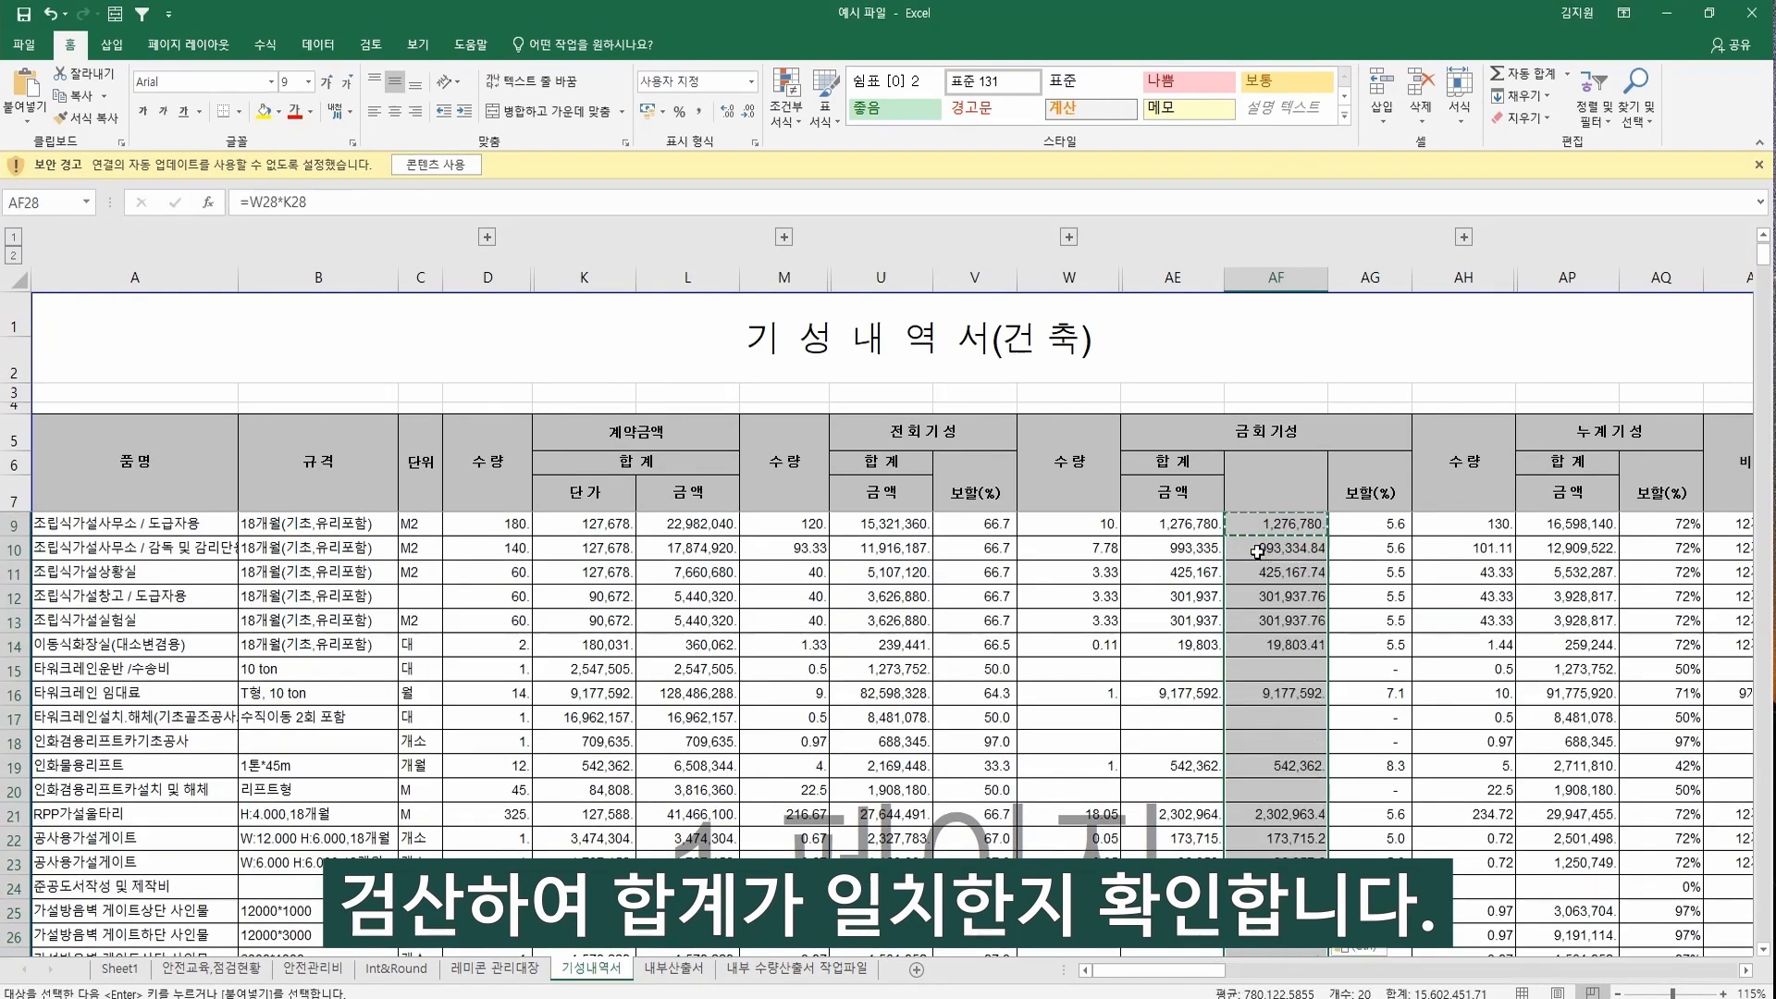
Compare the computed quantity-times-unit-price amounts in column AF with the current-period 금액 amounts in column AE, row by row.
key("Escape")
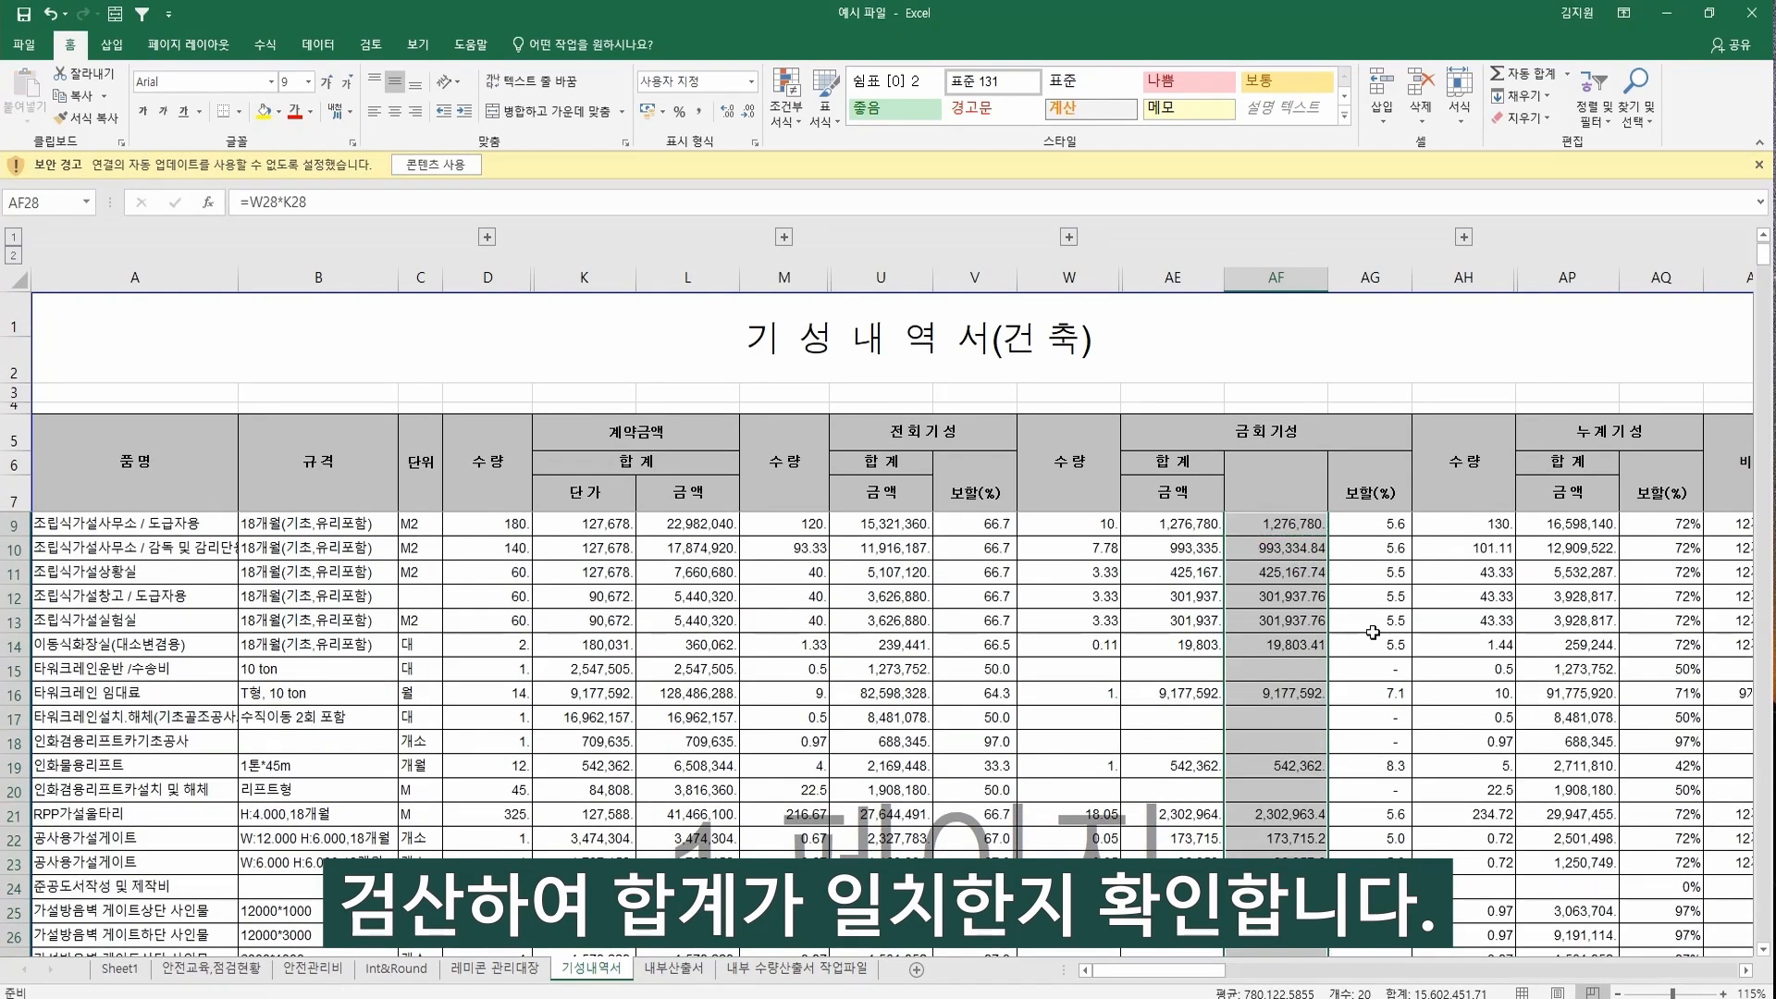
left_click(1308, 729)
key("Up")
key("Up")
key("Up")
key("Up")
left_click(1321, 555)
left_click(1304, 668)
left_click(1295, 717)
left_click(1286, 766)
left_click(1273, 816)
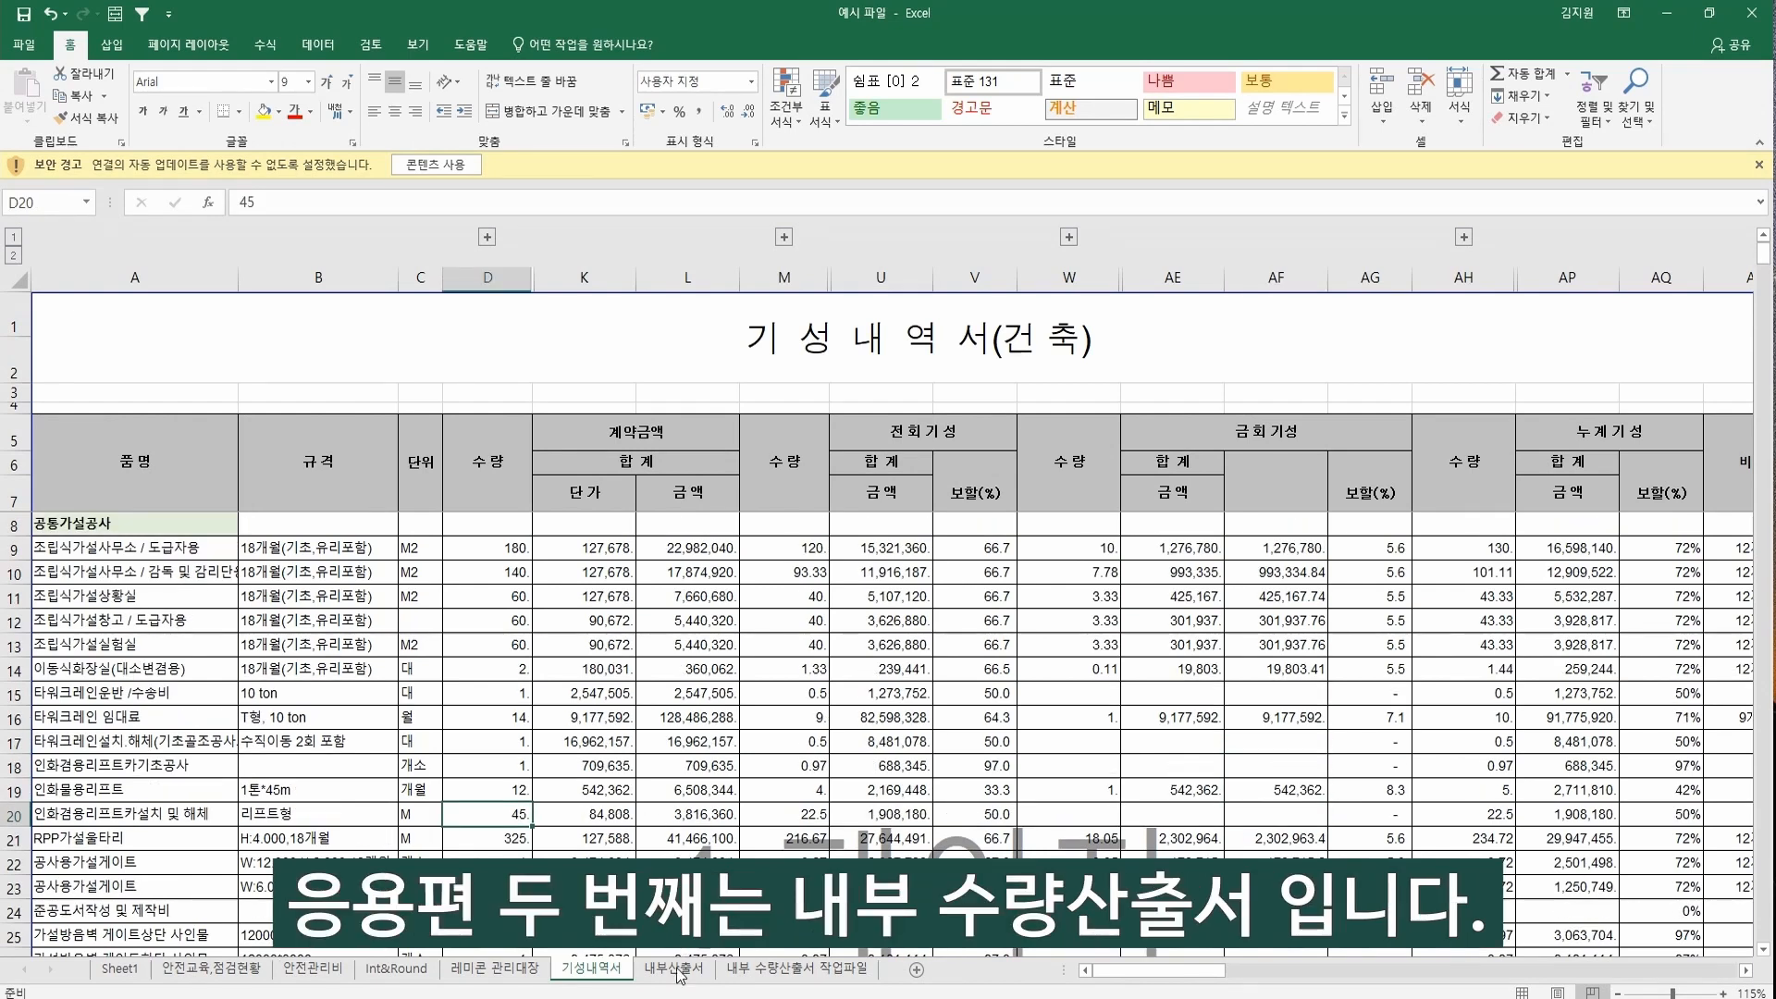
On the 내부산출서 sheet, insert three empty columns before the 부위 column.
left_click(676, 969)
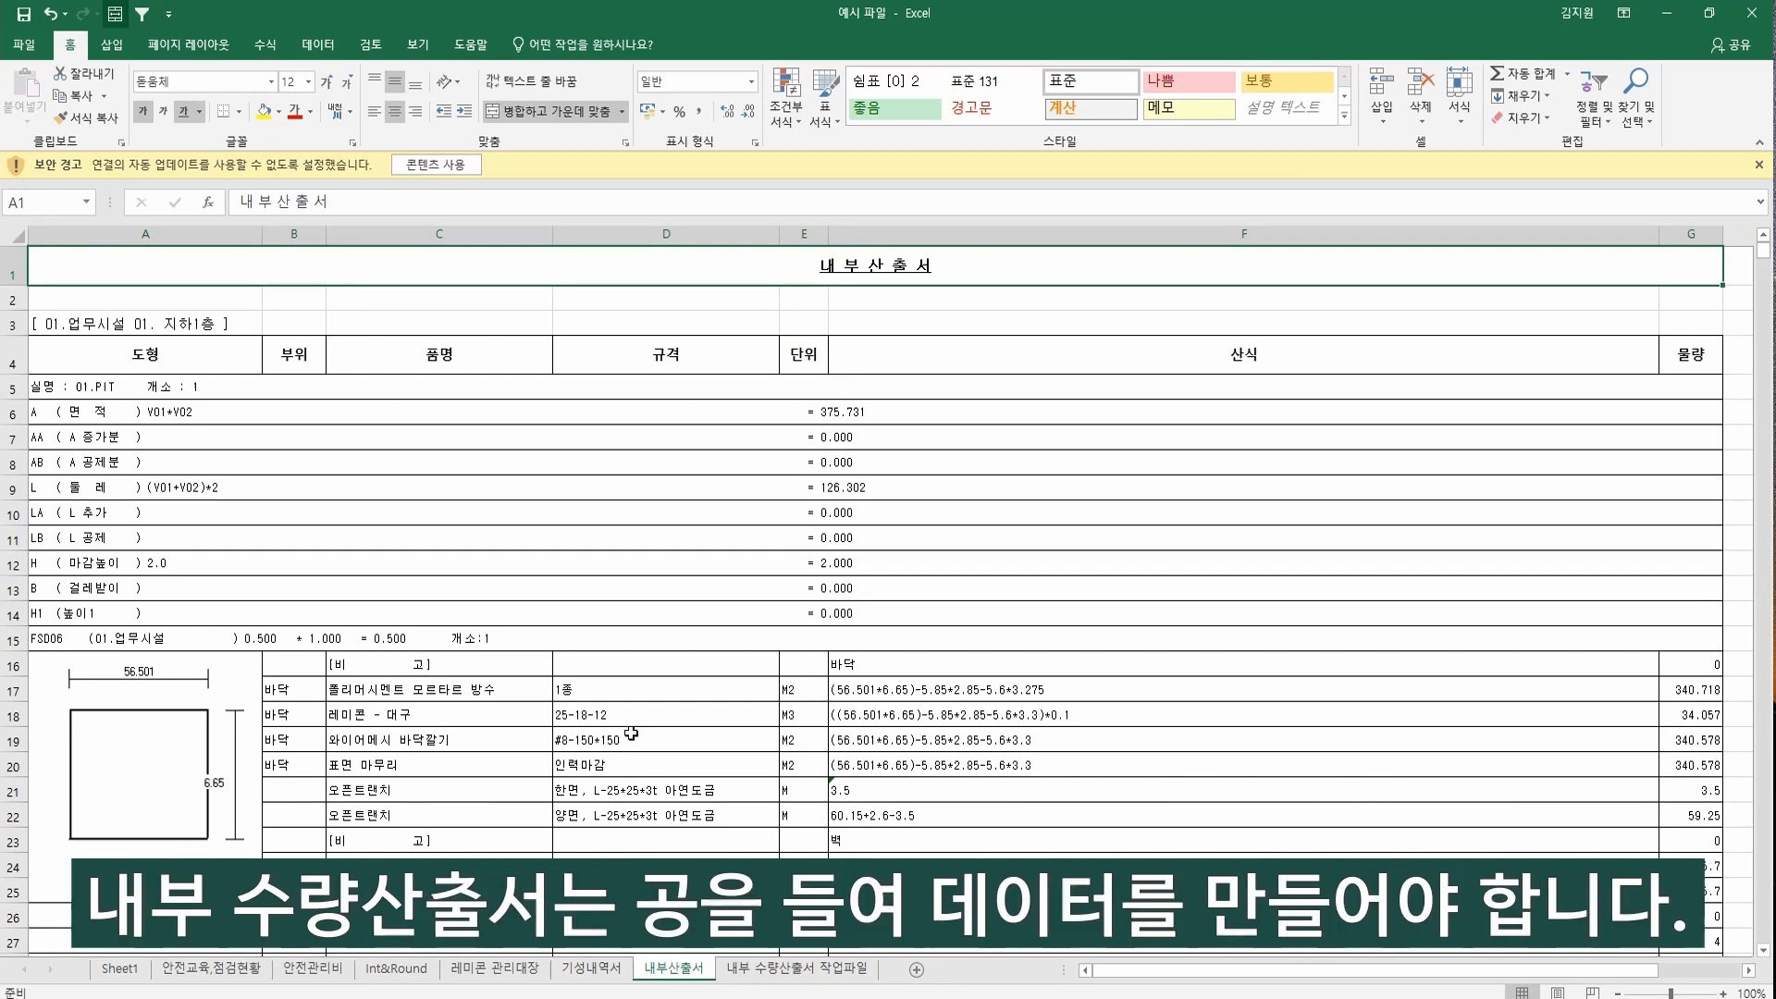
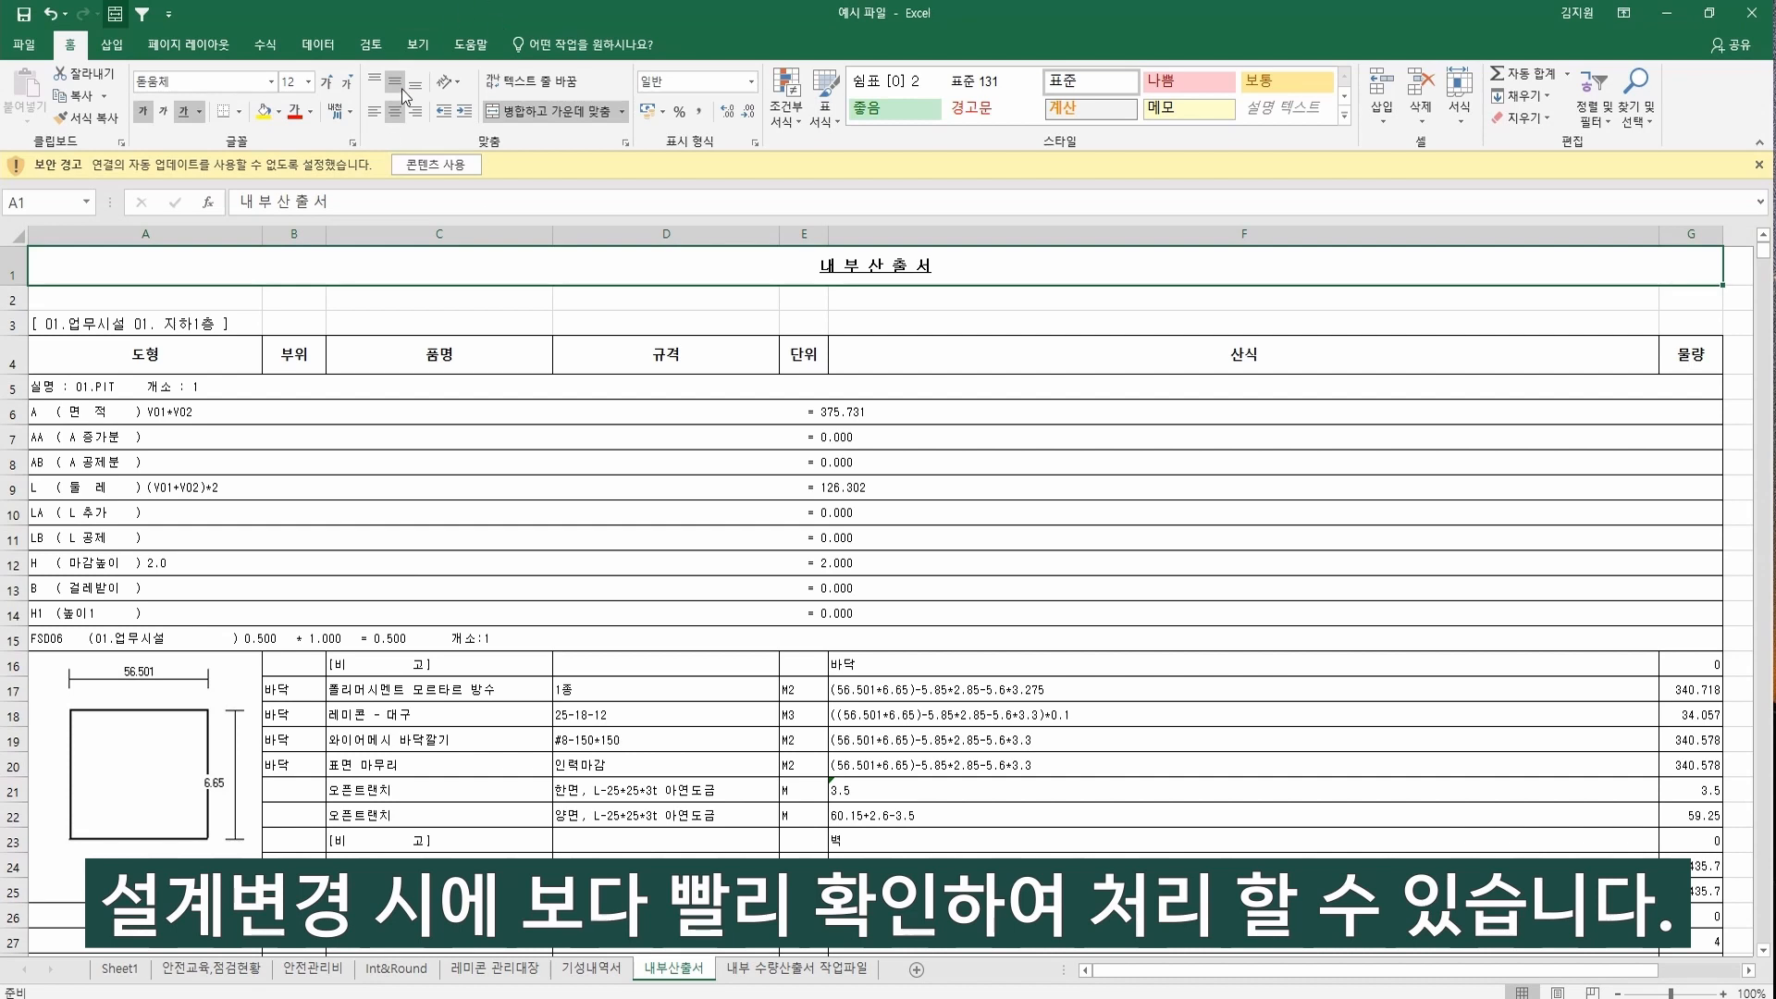
right_click(315, 234)
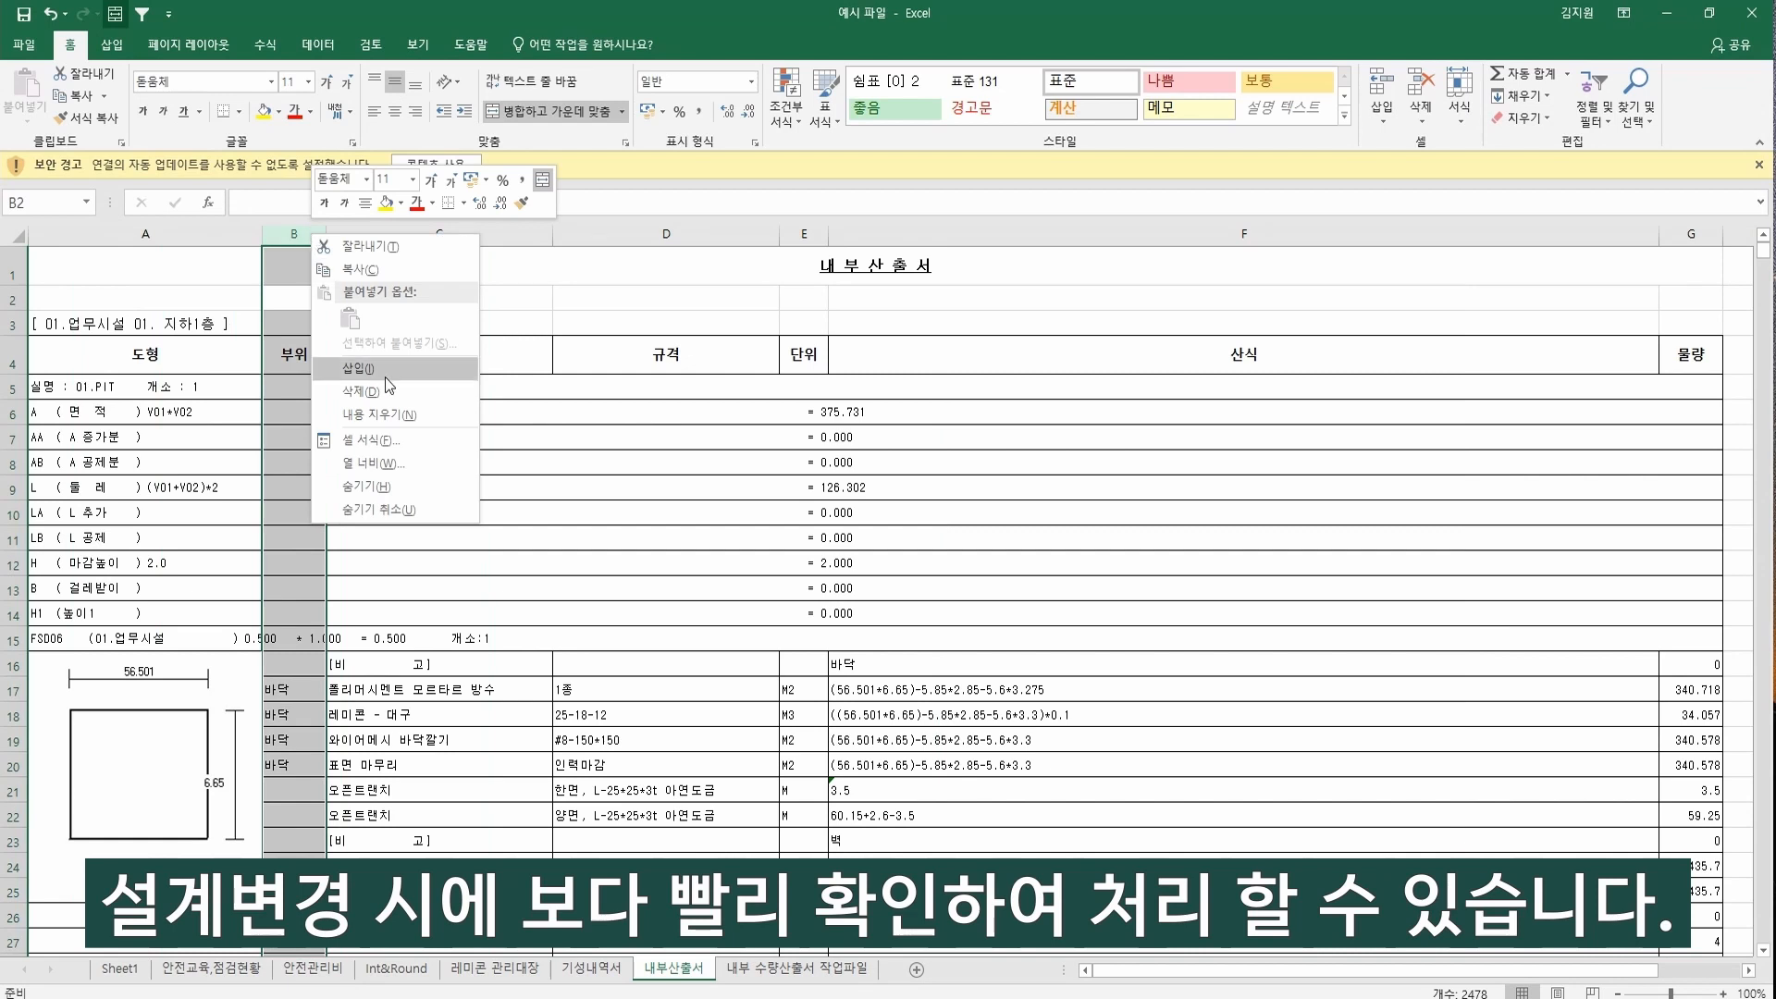
left_click(384, 376)
right_click(319, 237)
left_click(358, 365)
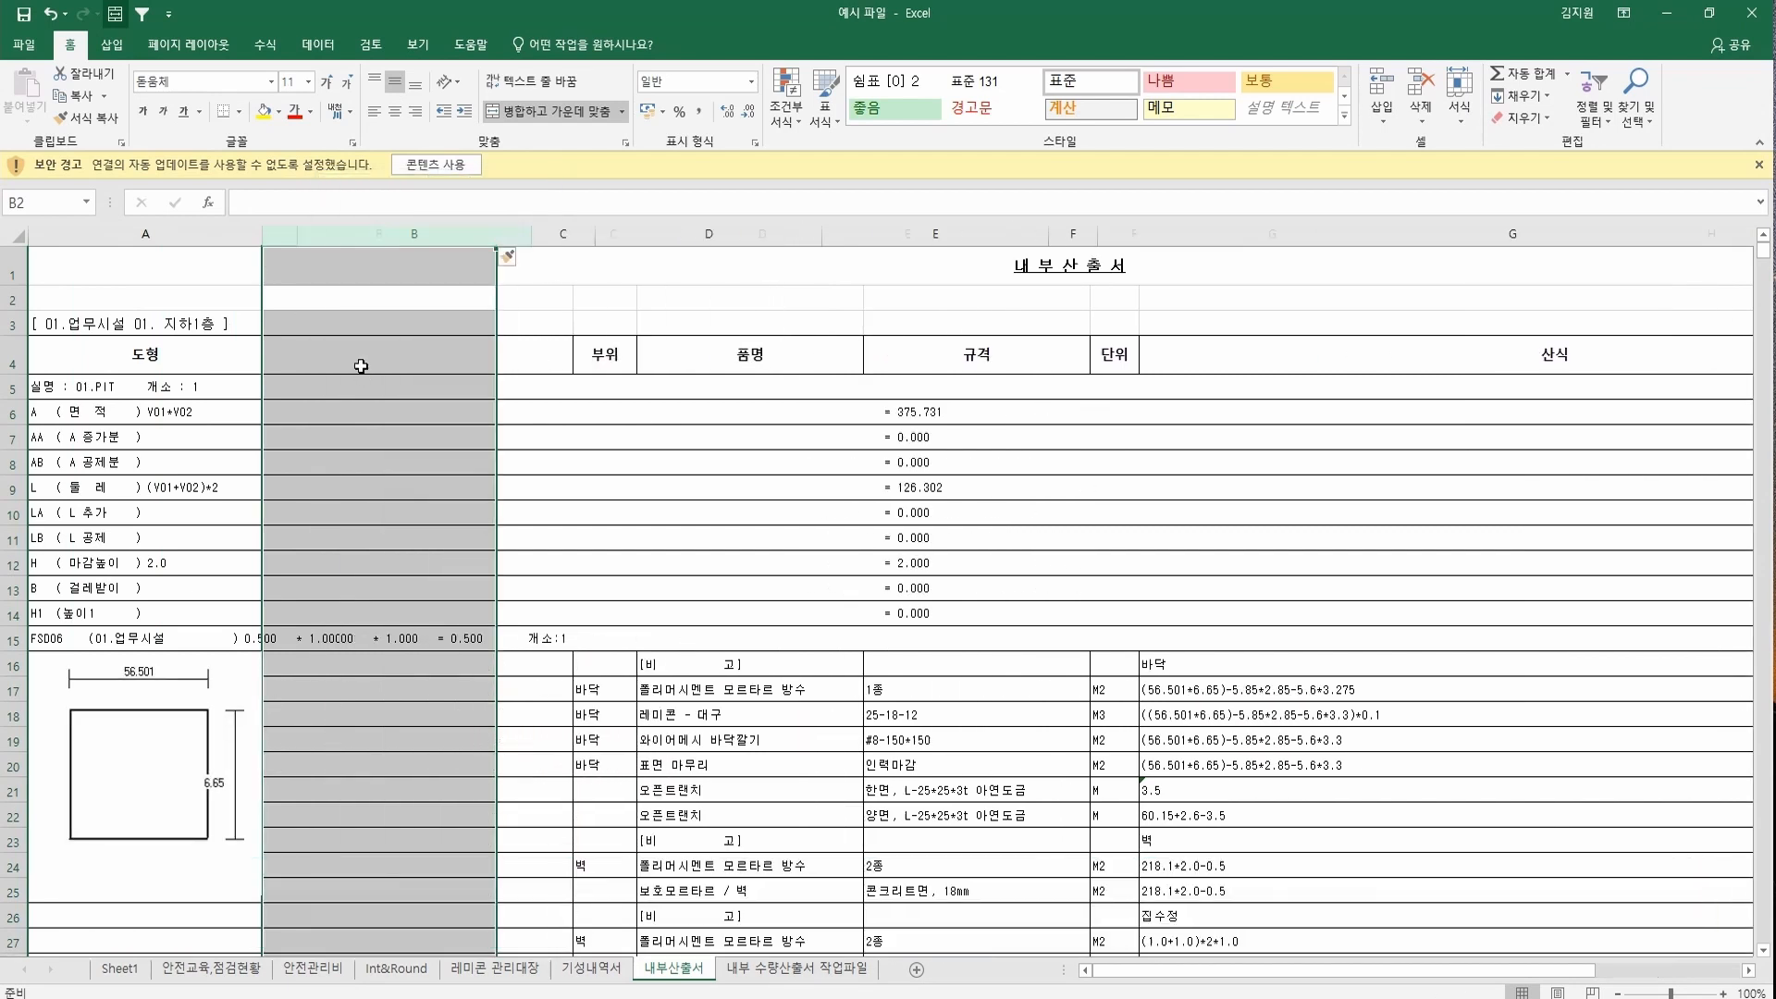
right_click(346, 233)
left_click(409, 372)
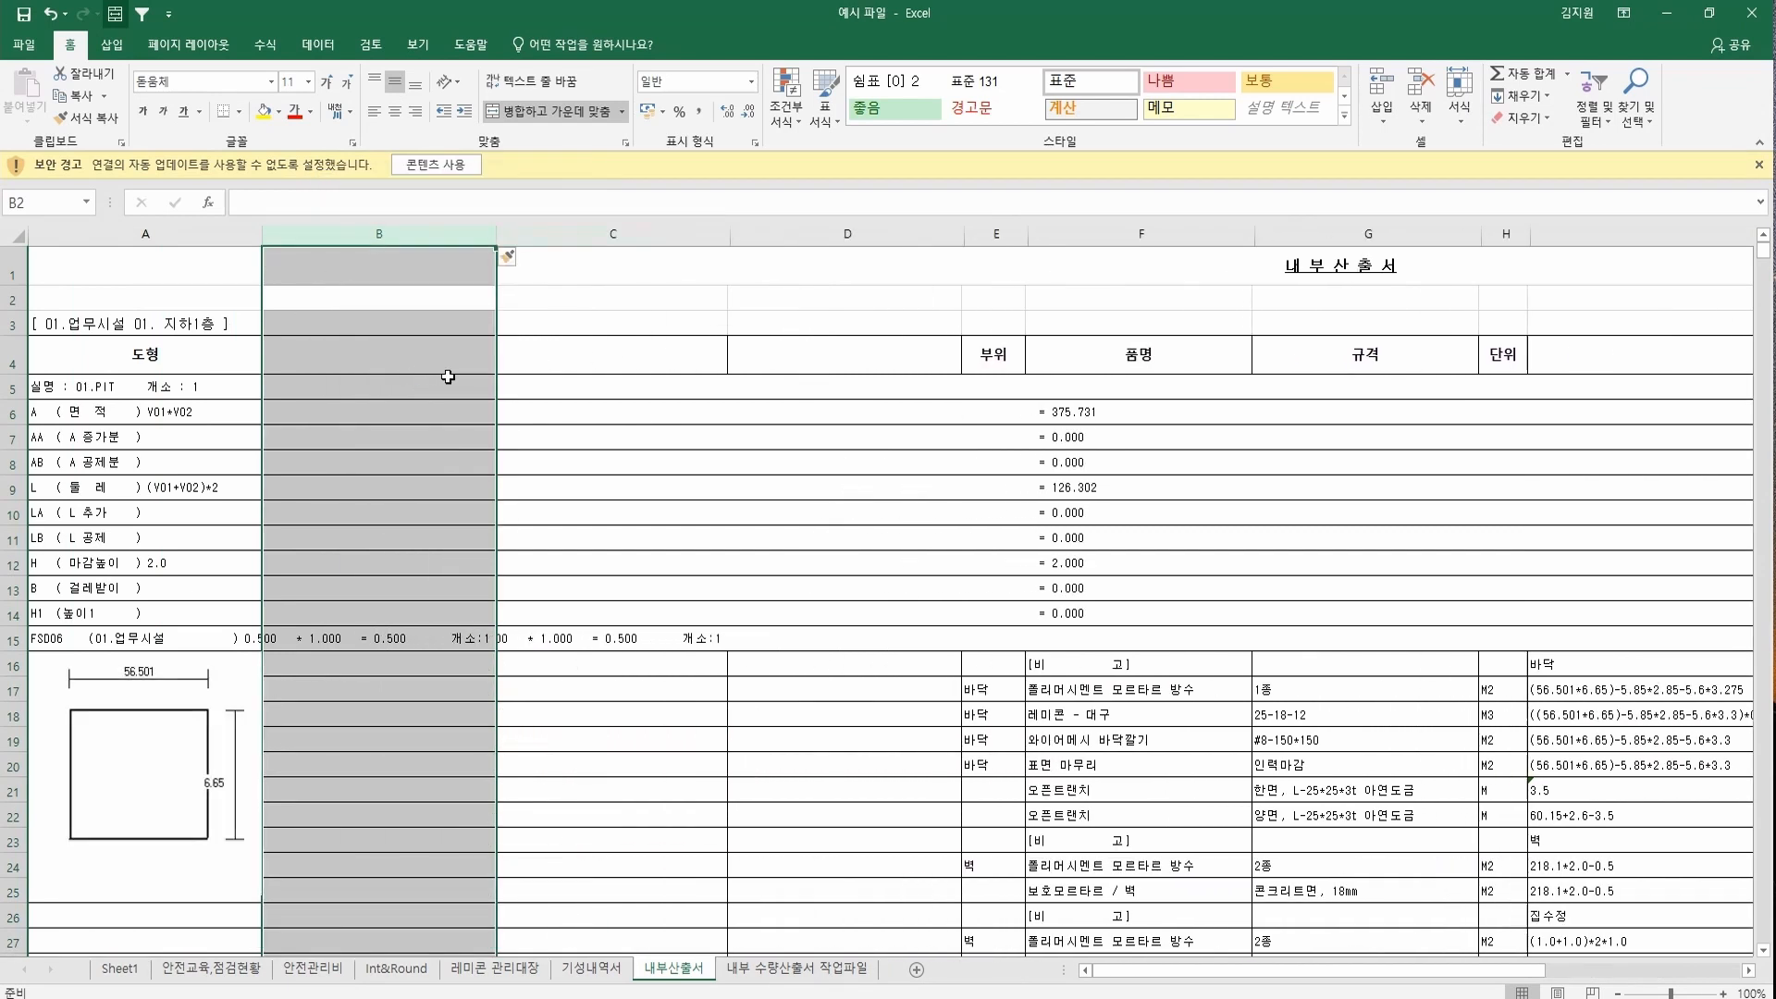
Enter 업무시설, 지하1층 and PIT in cells B17, C17 and D17.
left_click(409, 703)
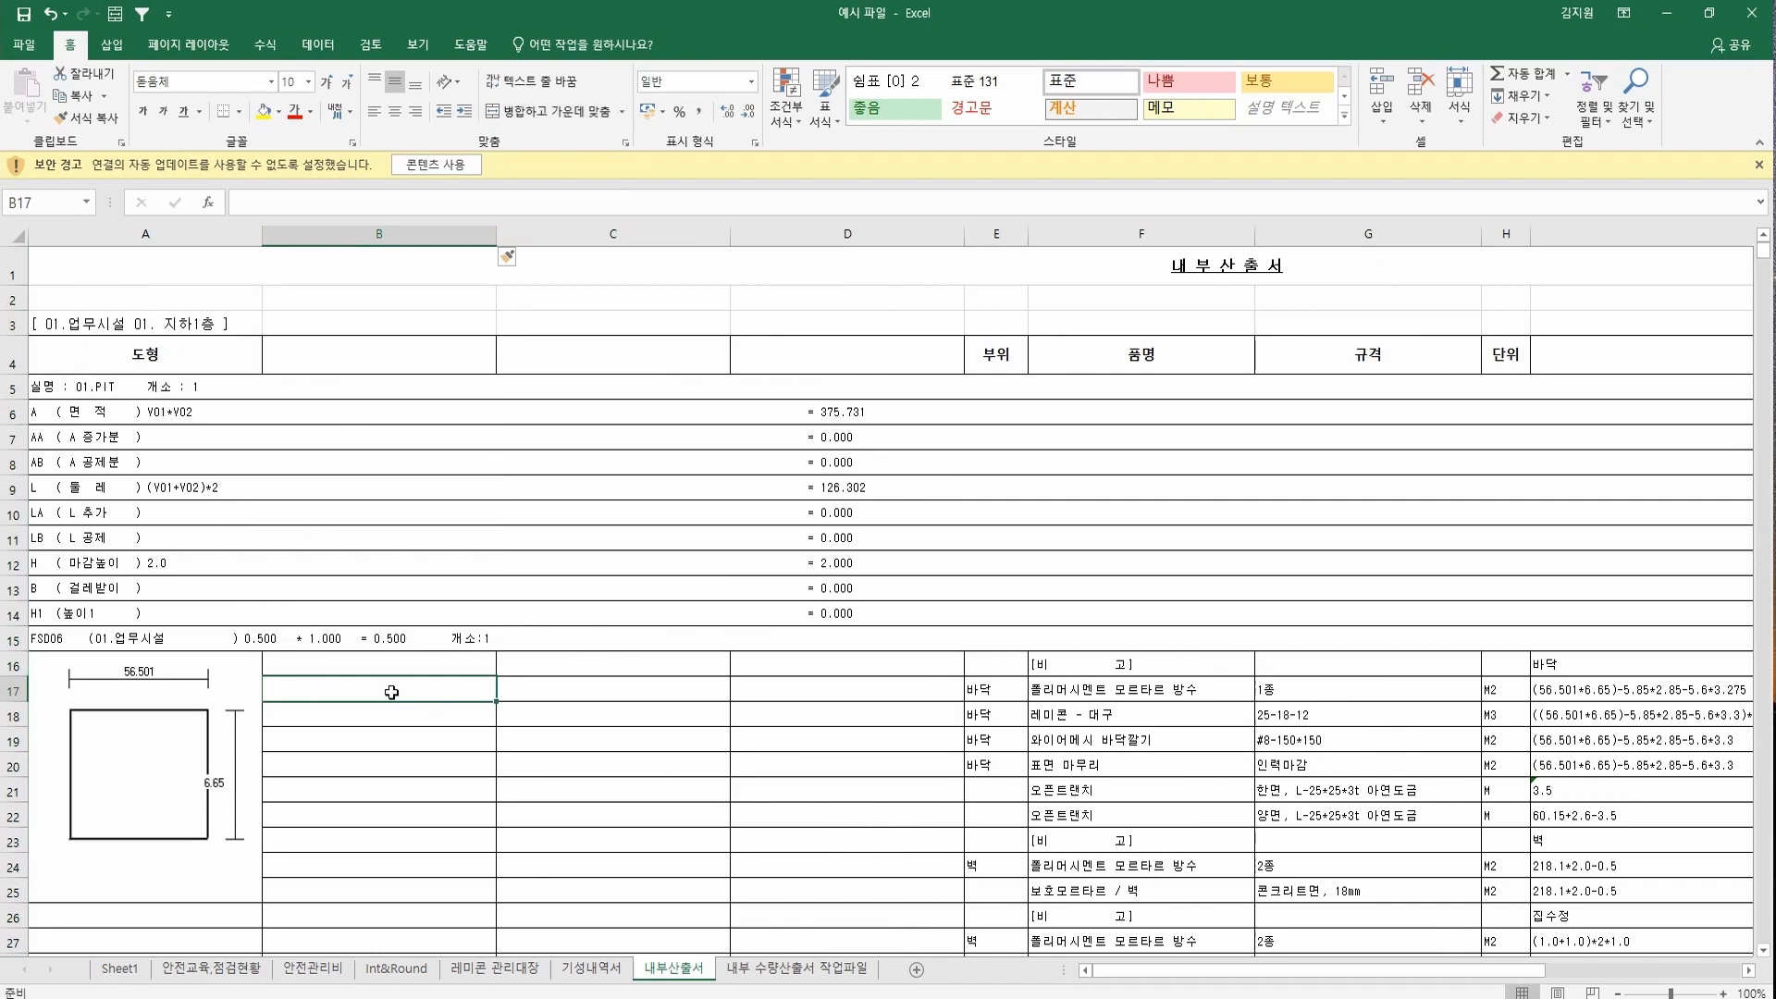
type("D")
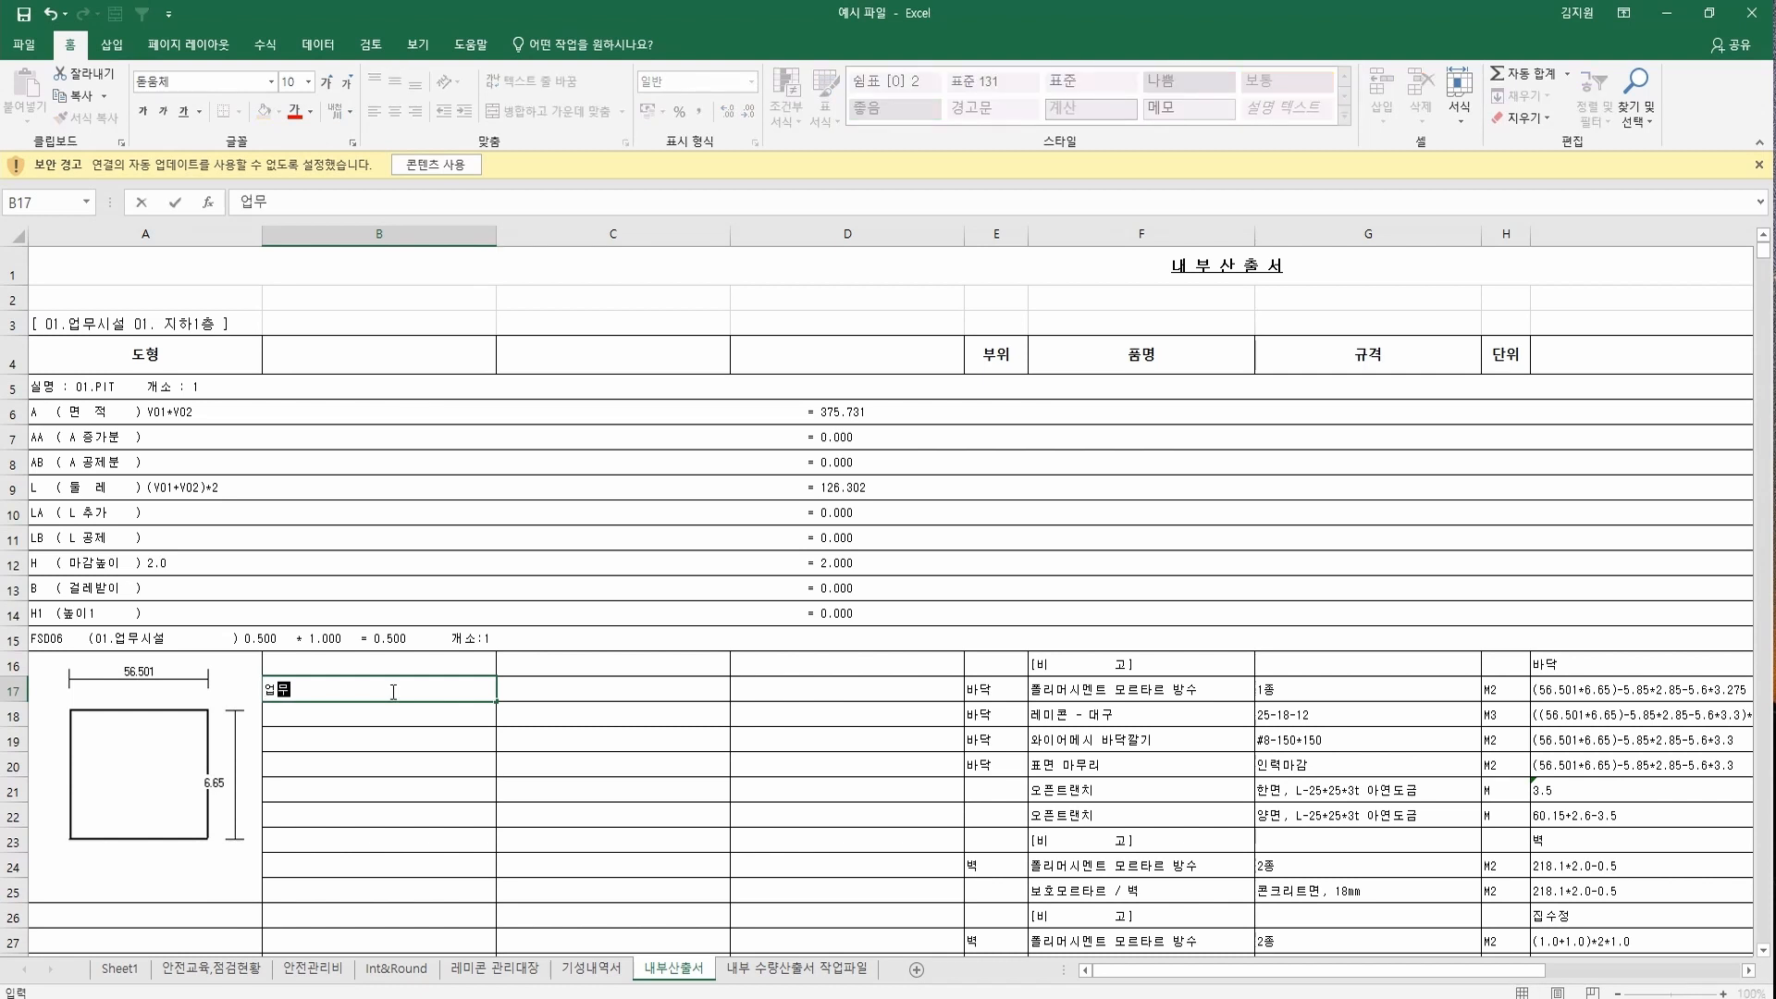
type("설")
key("Tab")
type("징")
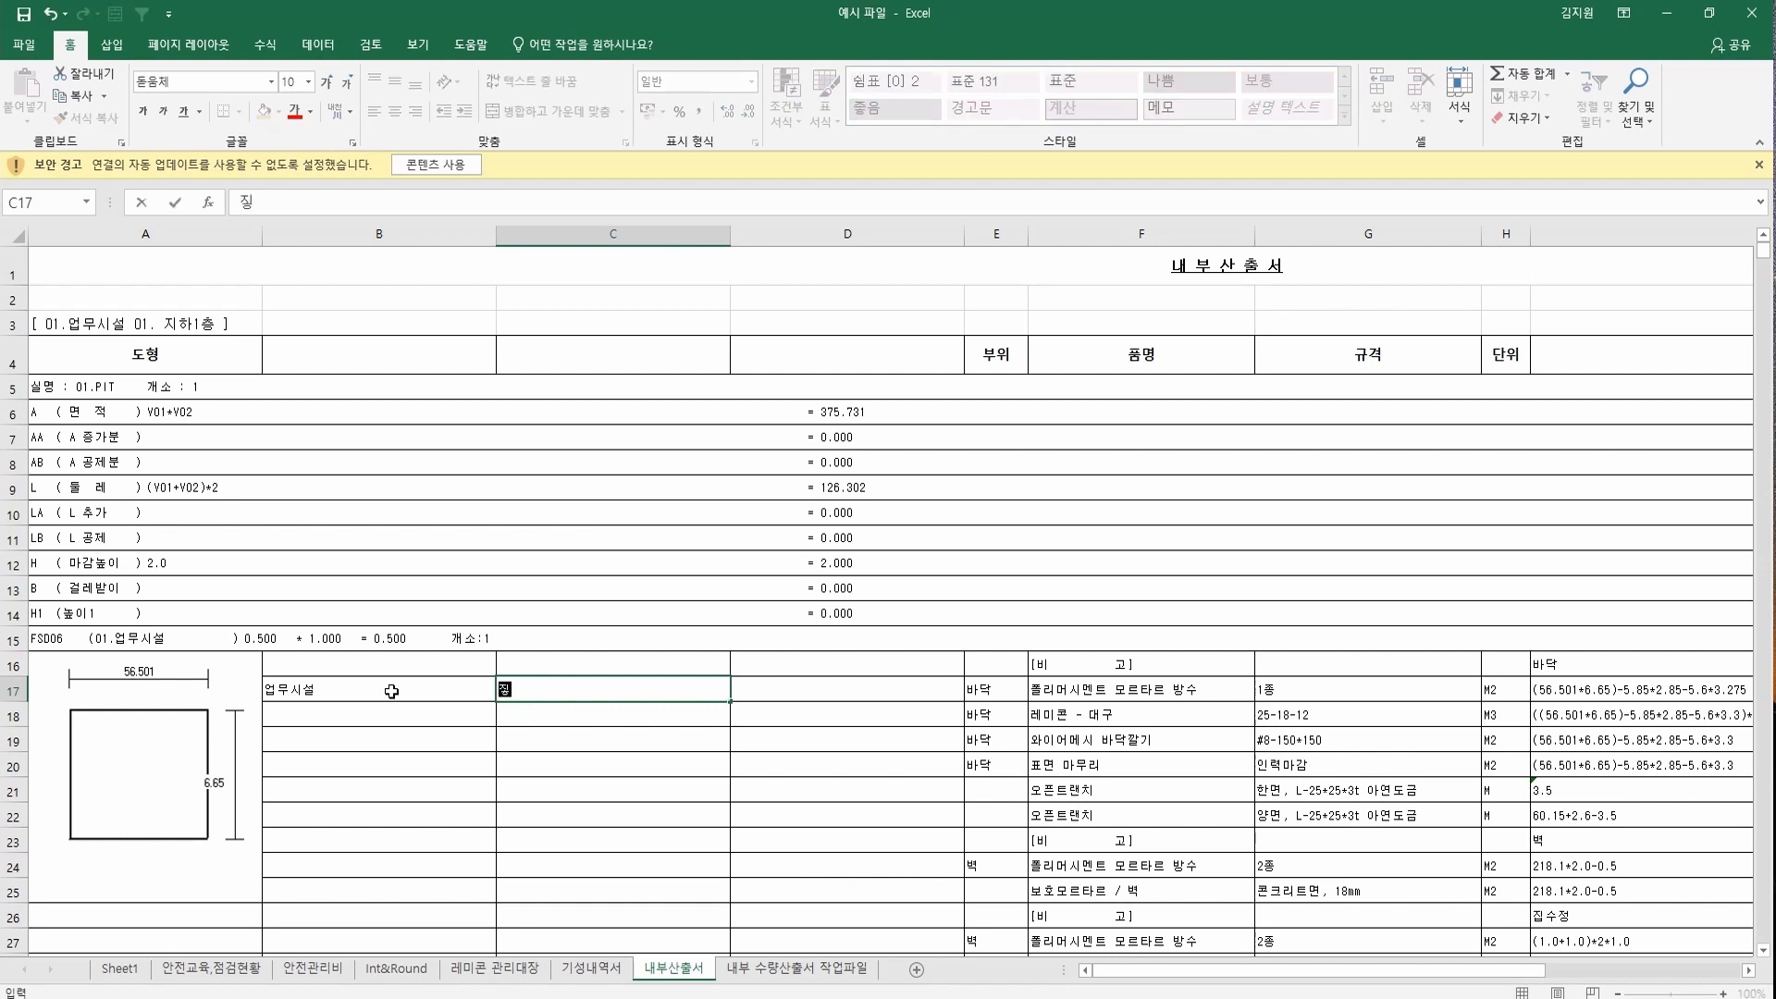
type("하1층")
key("Tab")
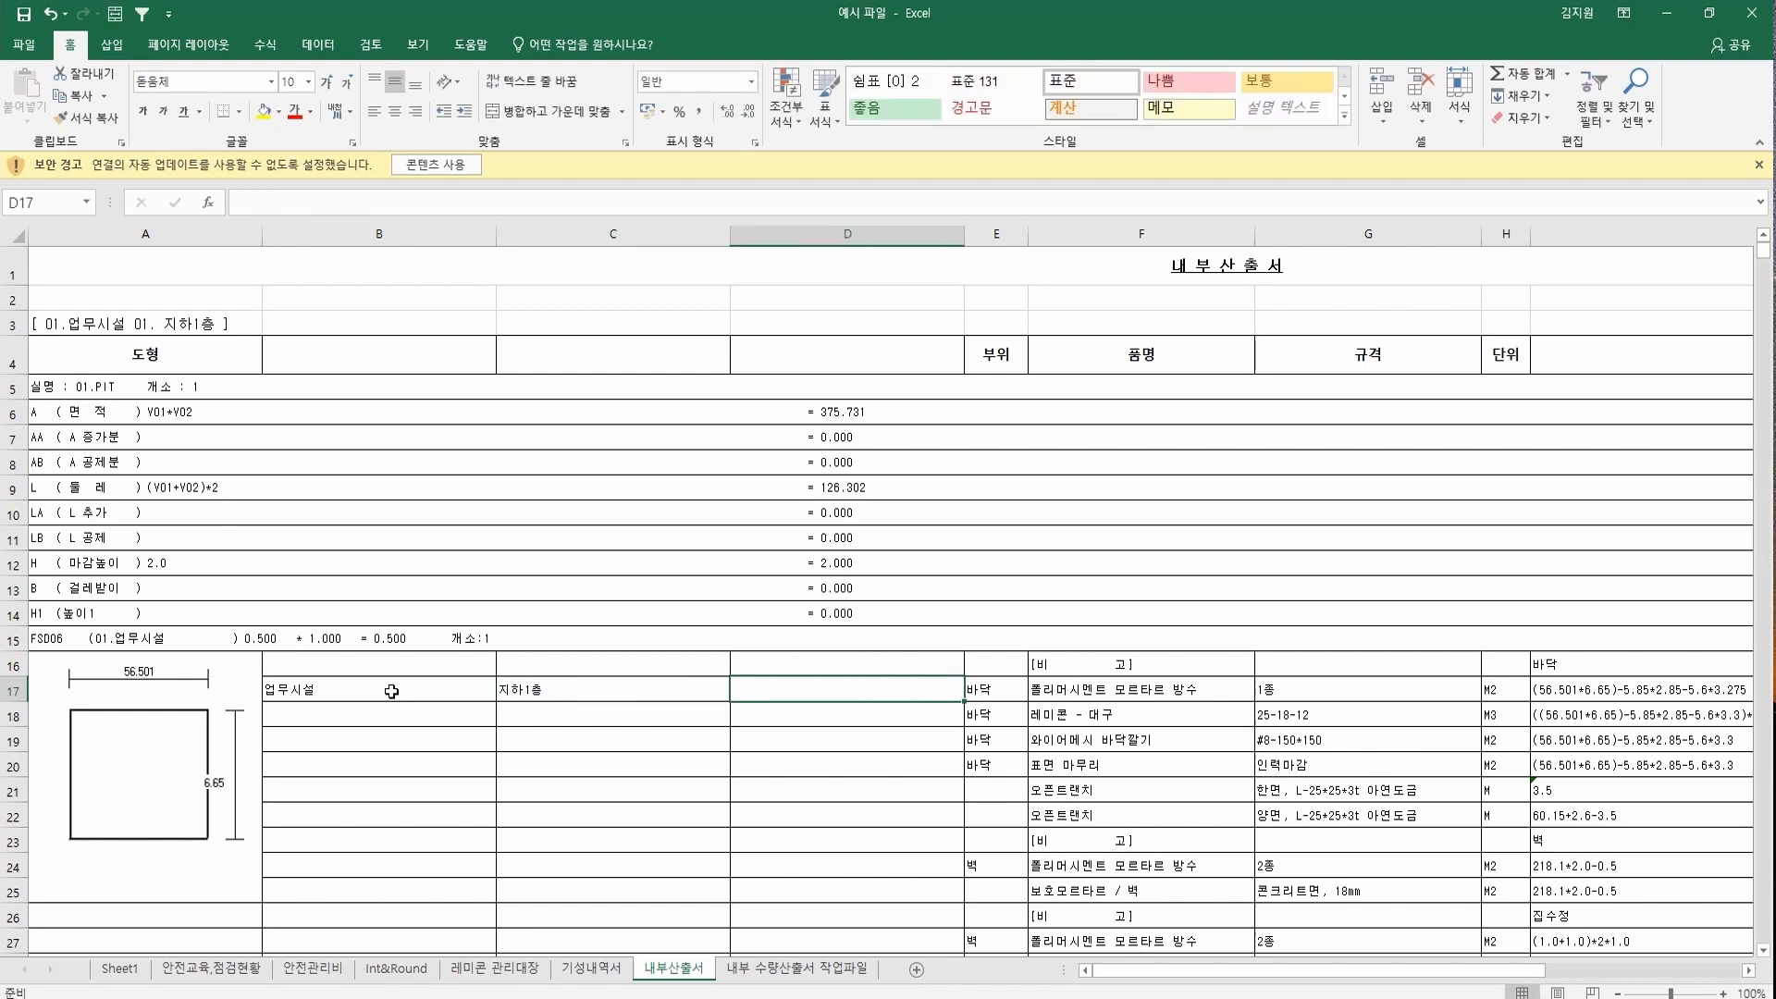
type("PIT")
key("Tab")
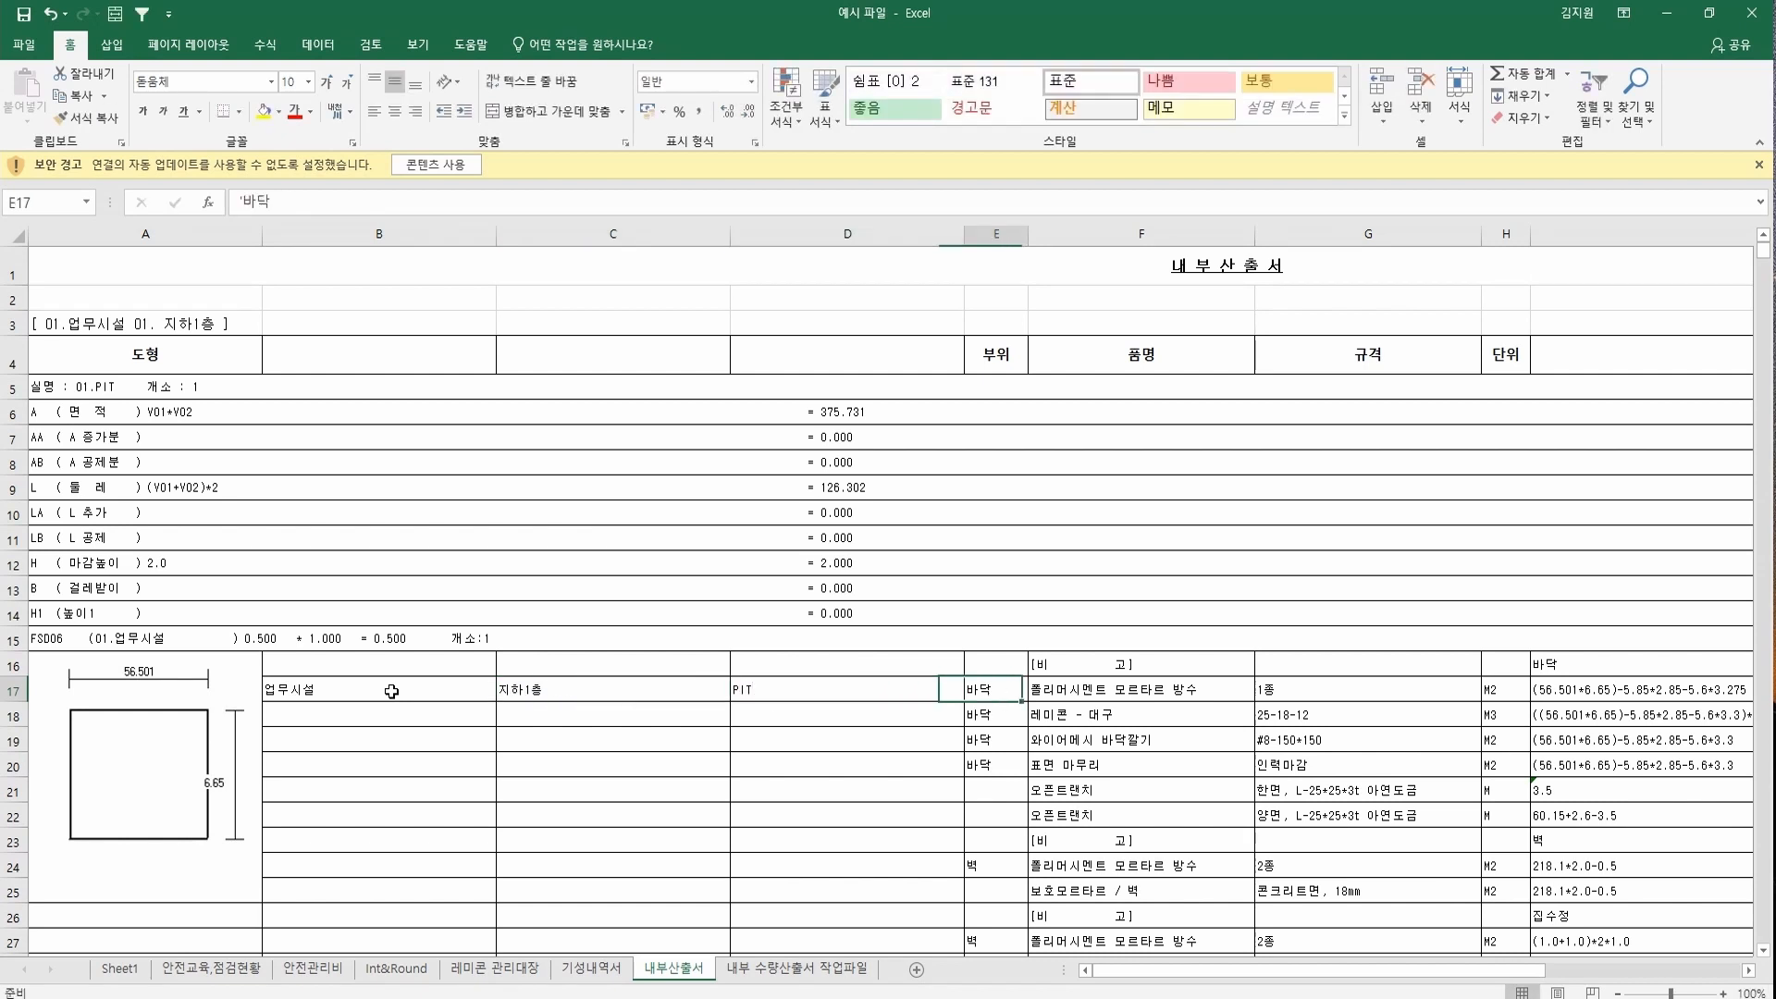
Insert an empty column between the 부위 and 품명 columns.
left_click(1064, 237)
right_click(1057, 240)
left_click(1100, 372)
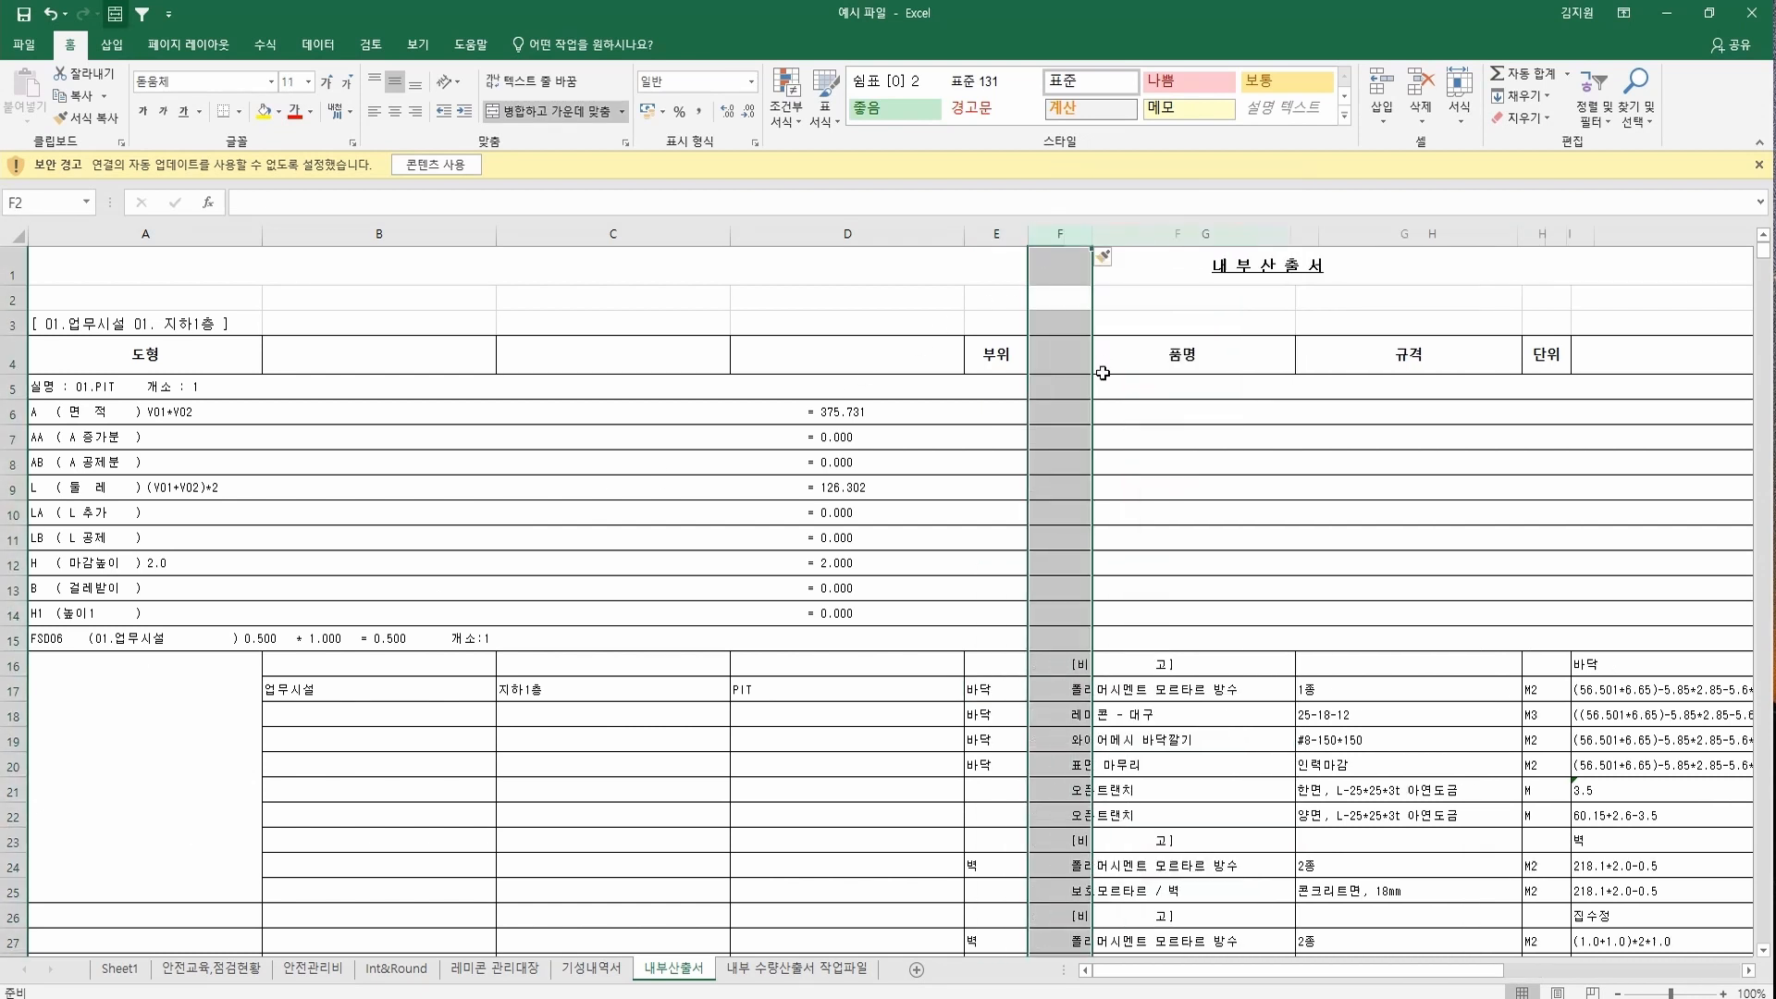
left_click(1070, 695)
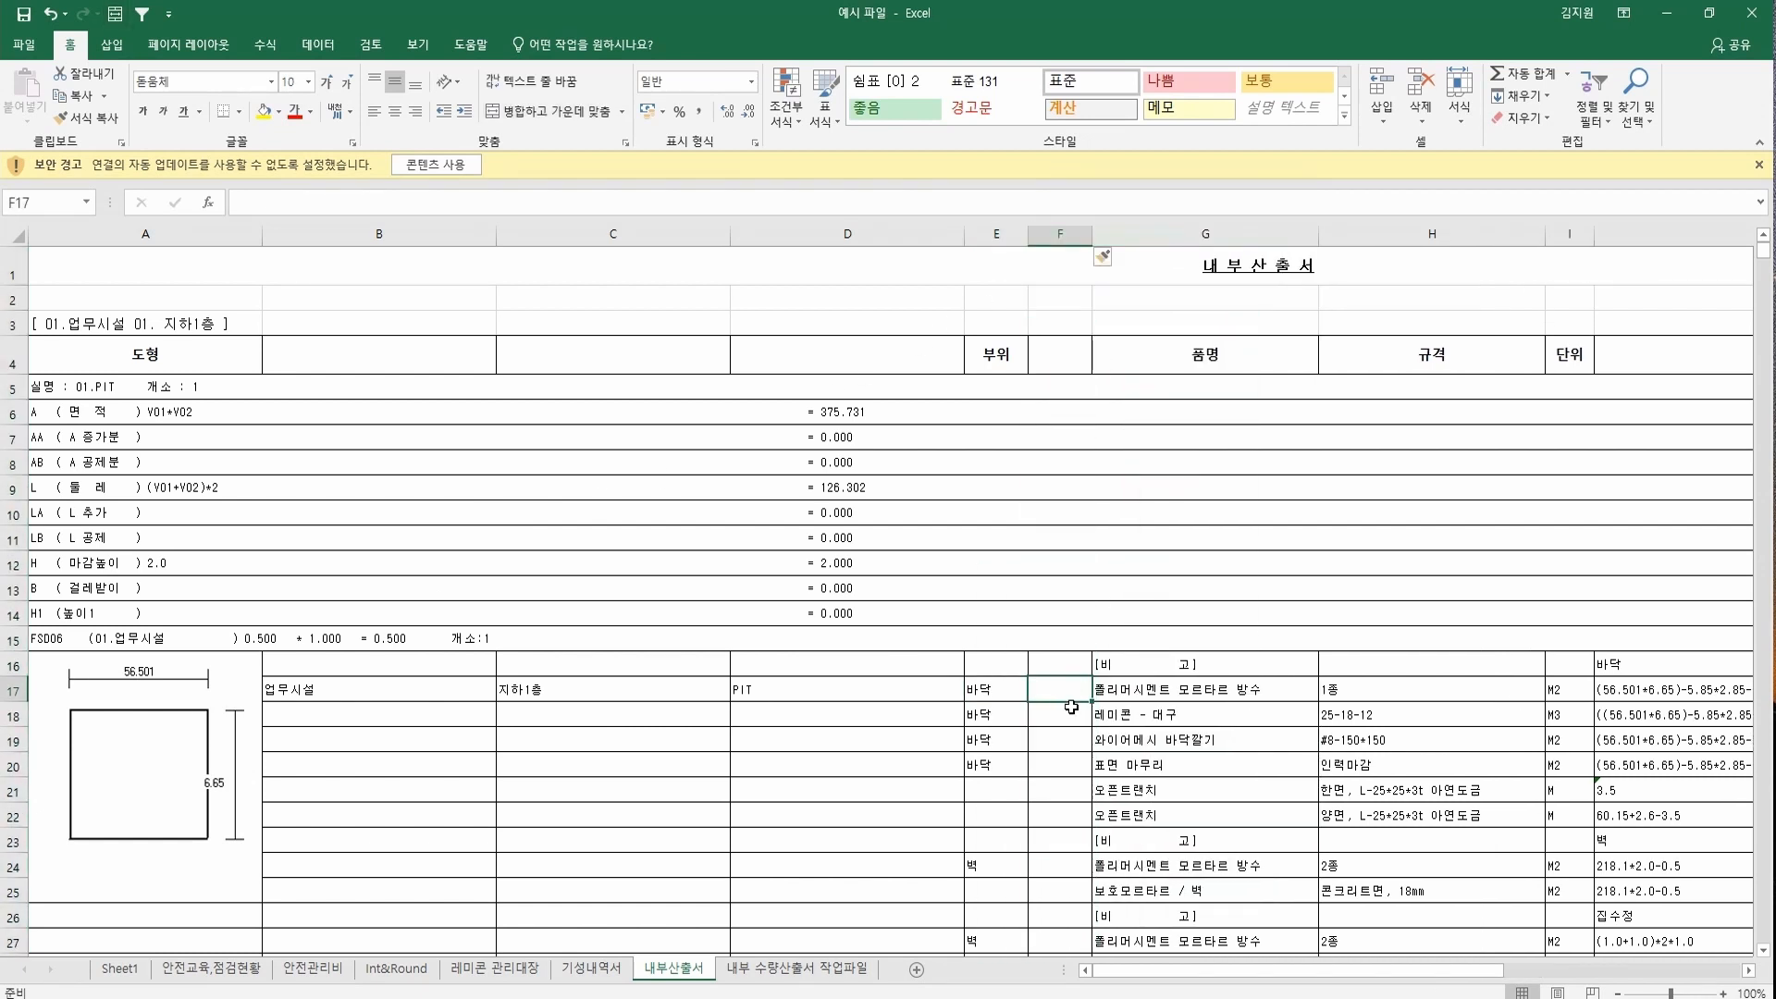
Copy the remark 집수정 from J26 into the empty column F for rows 27 to 30.
scroll(1071, 707, "down", 1)
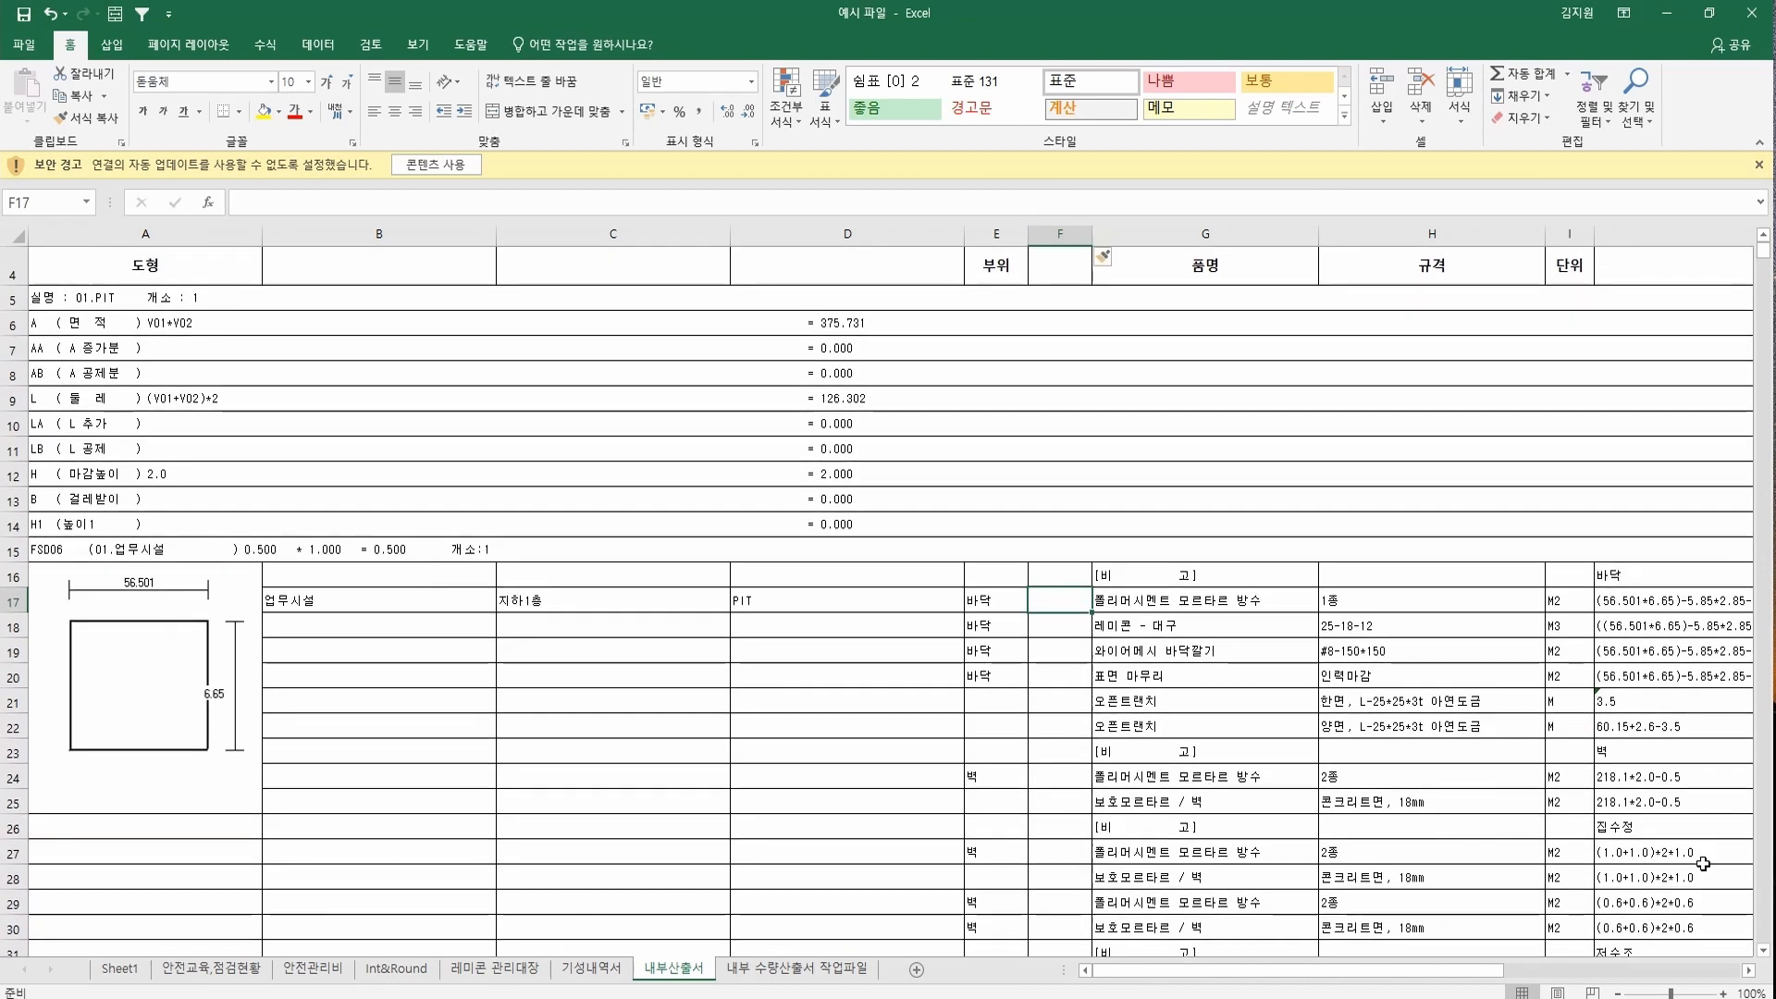
left_click(1656, 801)
left_click(1655, 826)
key("ctrl+c")
left_click(1055, 851)
key("ctrl+v")
left_click(1048, 878)
key("ctrl+v")
left_click(1048, 904)
key("ctrl+v")
left_click(1048, 927)
key("ctrl+v")
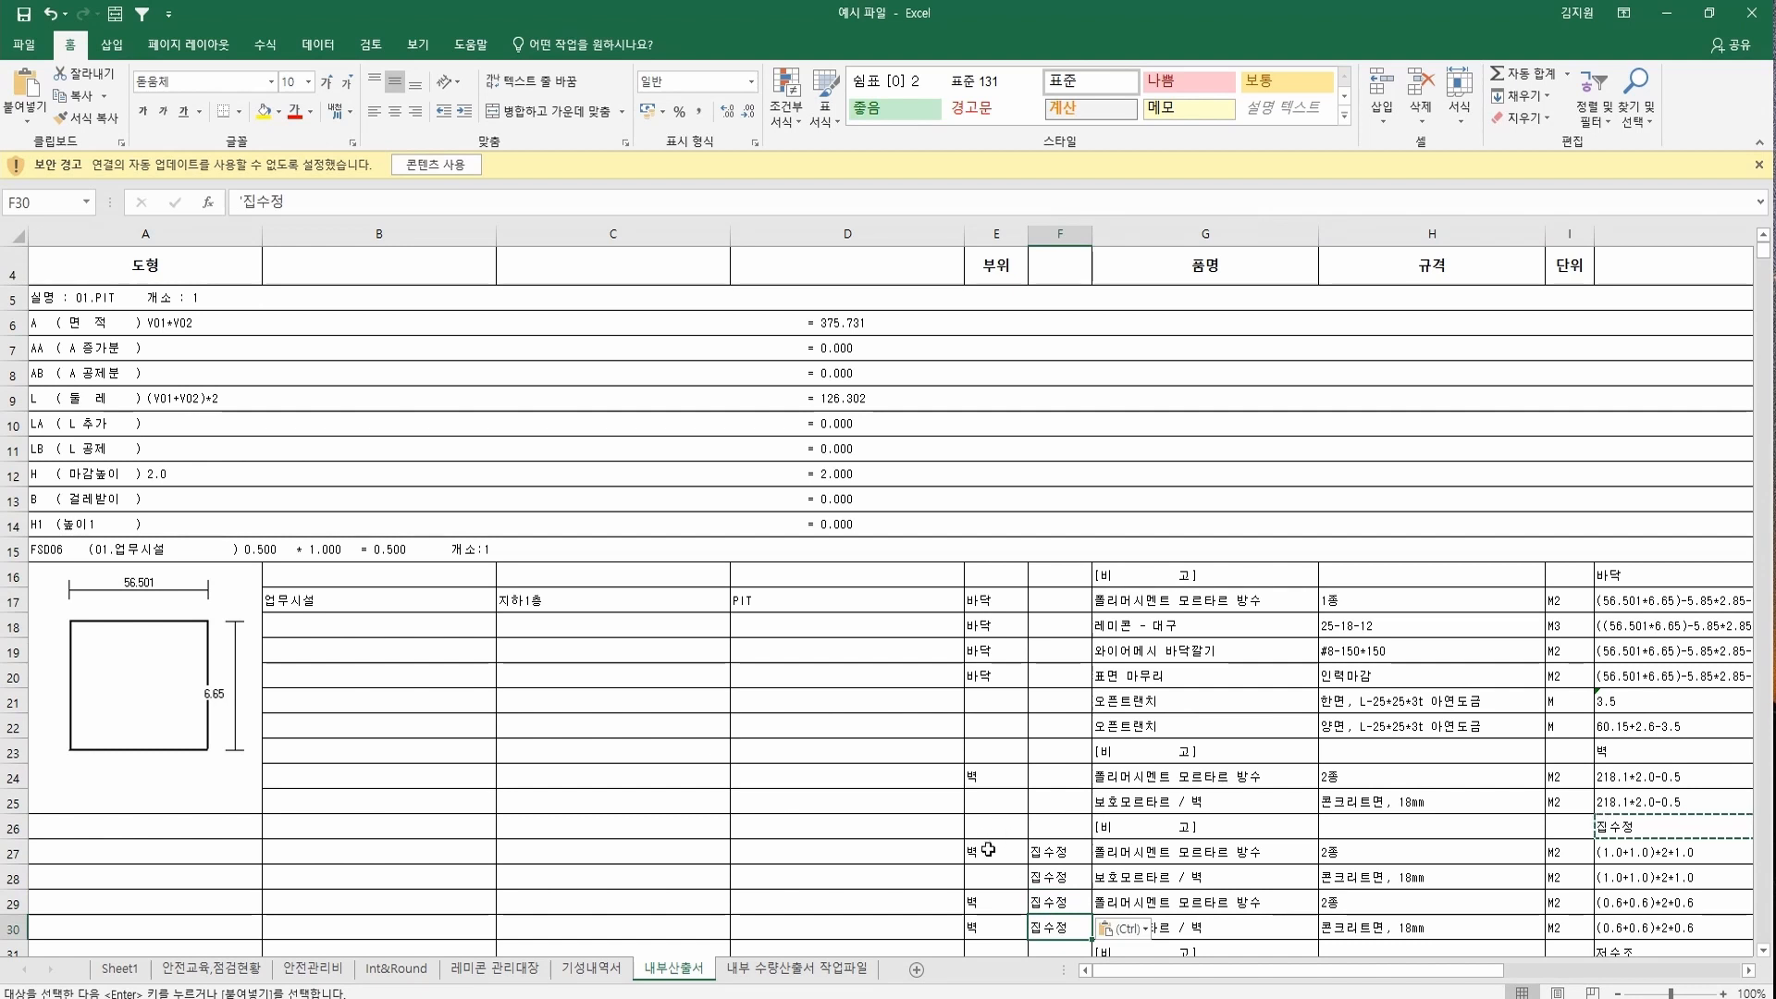
Fill the blank 부위 cells by copying 벽 into E28 and E25, and 바닥 into E21 and E22.
left_click(988, 849)
key("ctrl+c")
left_click(988, 877)
key("ctrl+v")
left_click(988, 777)
key("ctrl+c")
left_click(989, 801)
key("ctrl+v")
left_click(988, 676)
key("ctrl+c")
left_click(987, 701)
key("ctrl+v")
left_click(988, 731)
key("ctrl+v")
Copy the 업무시설, 지하1층 and PIT entries in B17:D17 to rows 18 through 22.
left_click(436, 601)
key("shift+Right")
key("shift+Right")
key("ctrl+c")
left_click(421, 625)
key("ctrl+v")
left_click(412, 650)
key("ctrl+v")
left_click(398, 675)
key("ctrl+v")
left_click(387, 701)
key("ctrl+v")
left_click(393, 726)
key("ctrl+v")
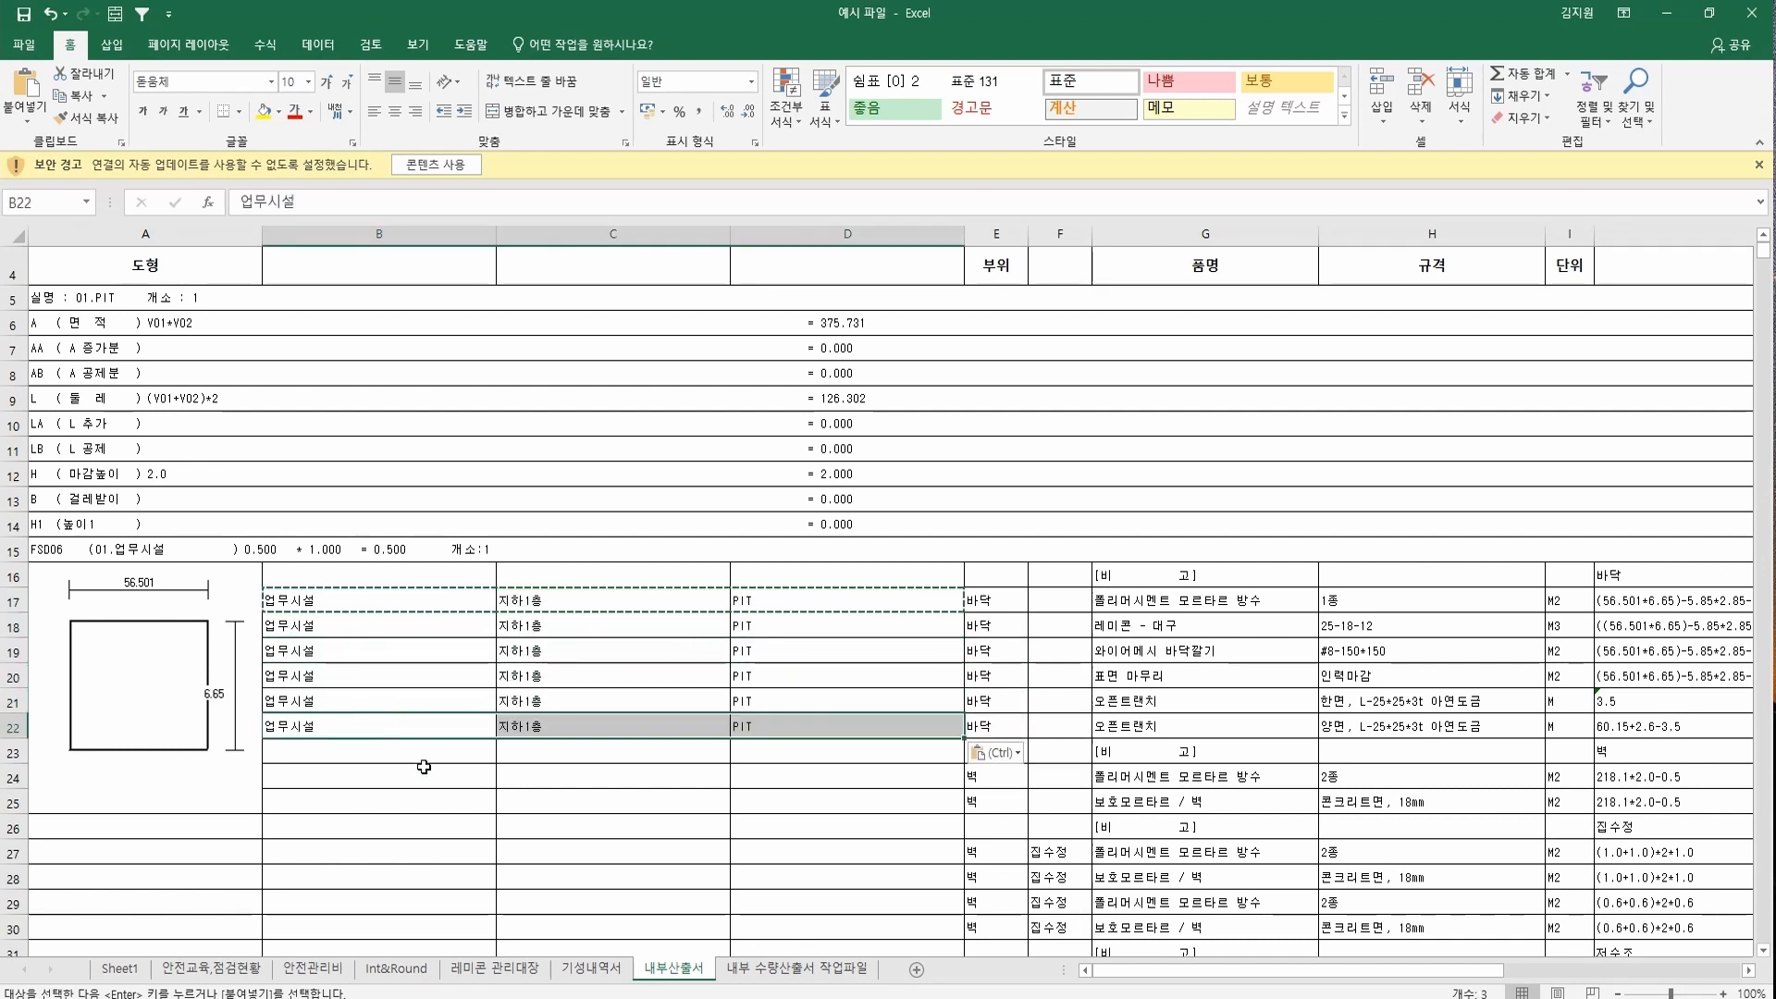
Paste the 업무시설, 지하1층 and PIT entries into the 벽 item rows 24 and 25.
scroll(423, 766, "down", 1)
left_click(378, 690)
key("ctrl+v")
left_click(370, 714)
key("ctrl+v")
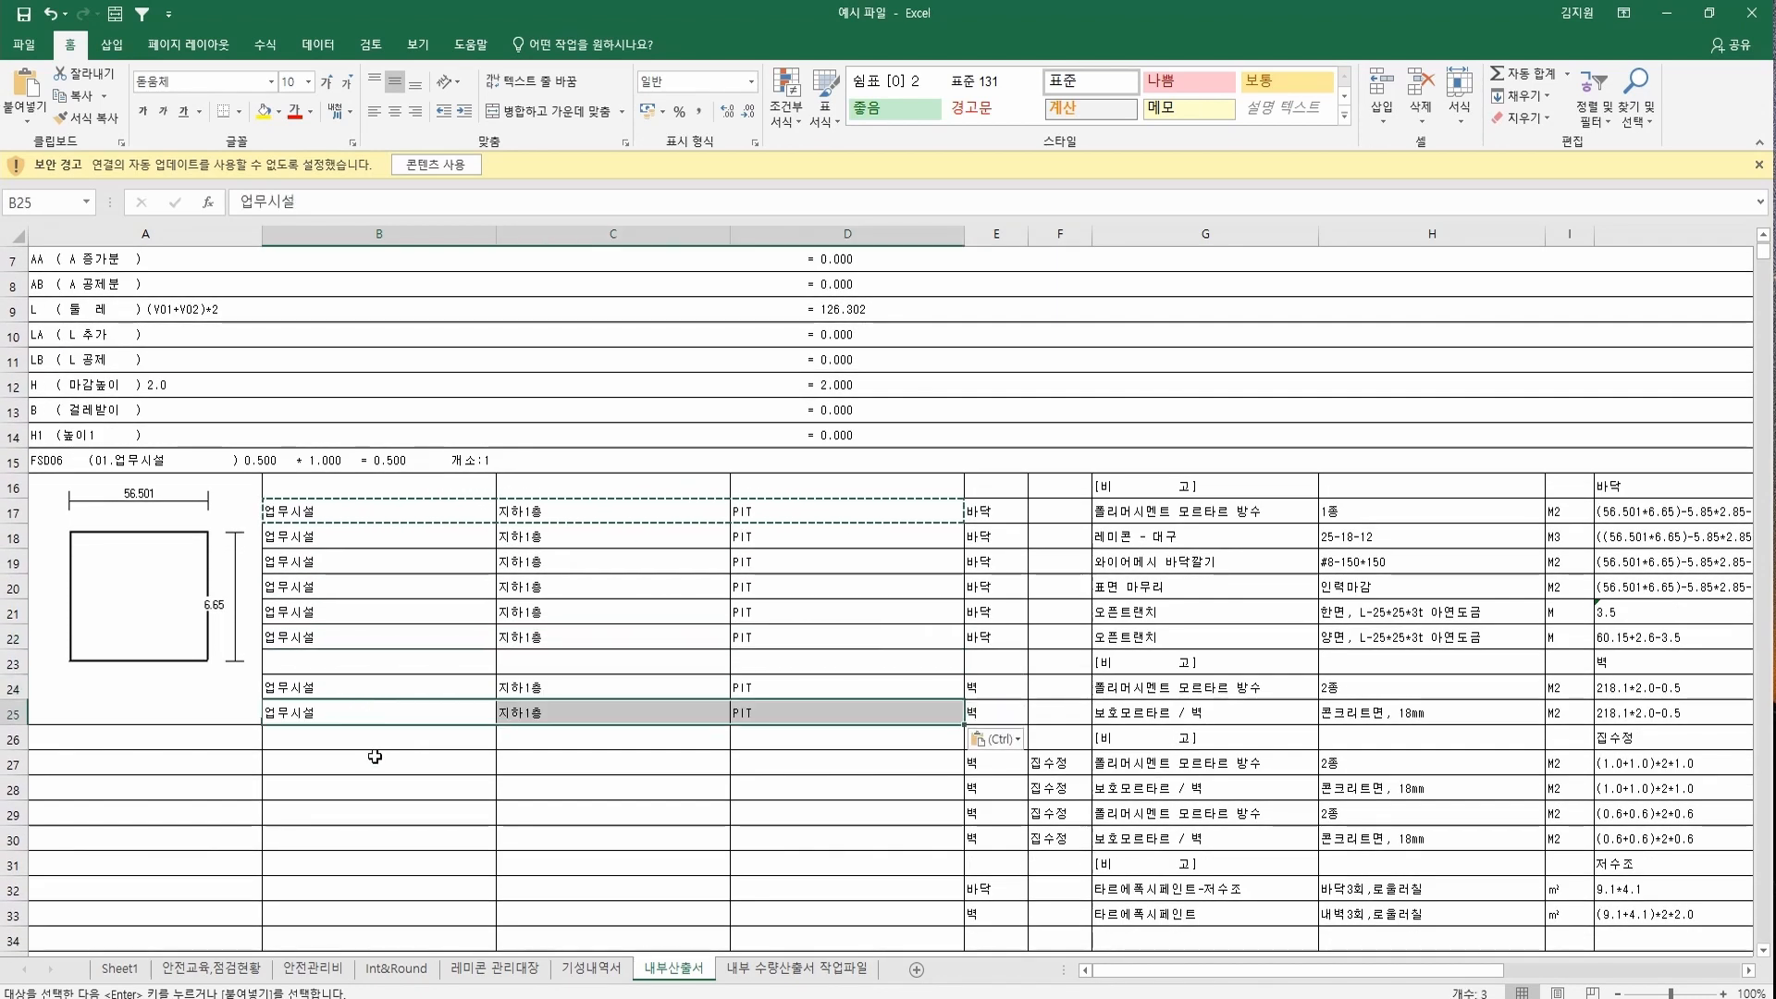
Paste the 업무시설, 지하1층 and PIT entries into rows 27 through 34.
left_click(370, 763)
key("ctrl+v")
left_click(372, 813)
key("ctrl+v")
left_click(375, 788)
key("ctrl+v")
left_click(365, 838)
key("ctrl+v")
left_click(357, 863)
key("ctrl+v")
left_click(352, 886)
key("ctrl+v")
scroll(364, 879, "down", 2)
left_click(369, 764)
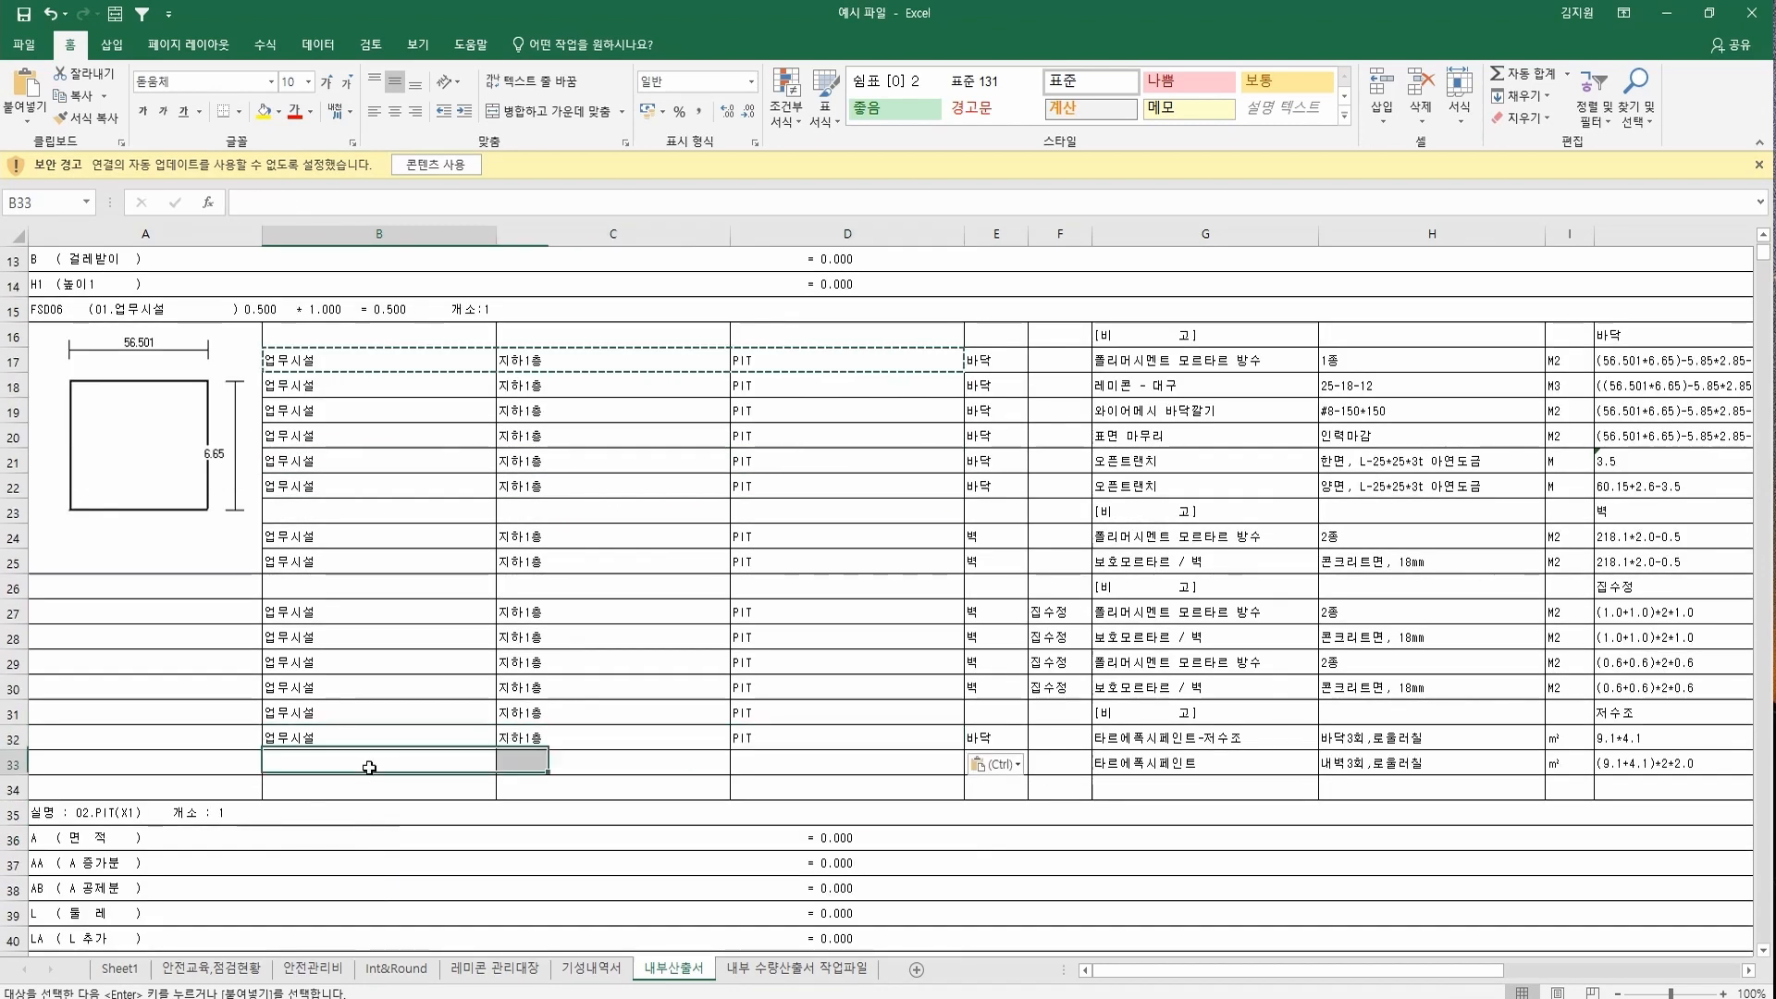
key("ctrl+v")
left_click(362, 789)
key("ctrl+v")
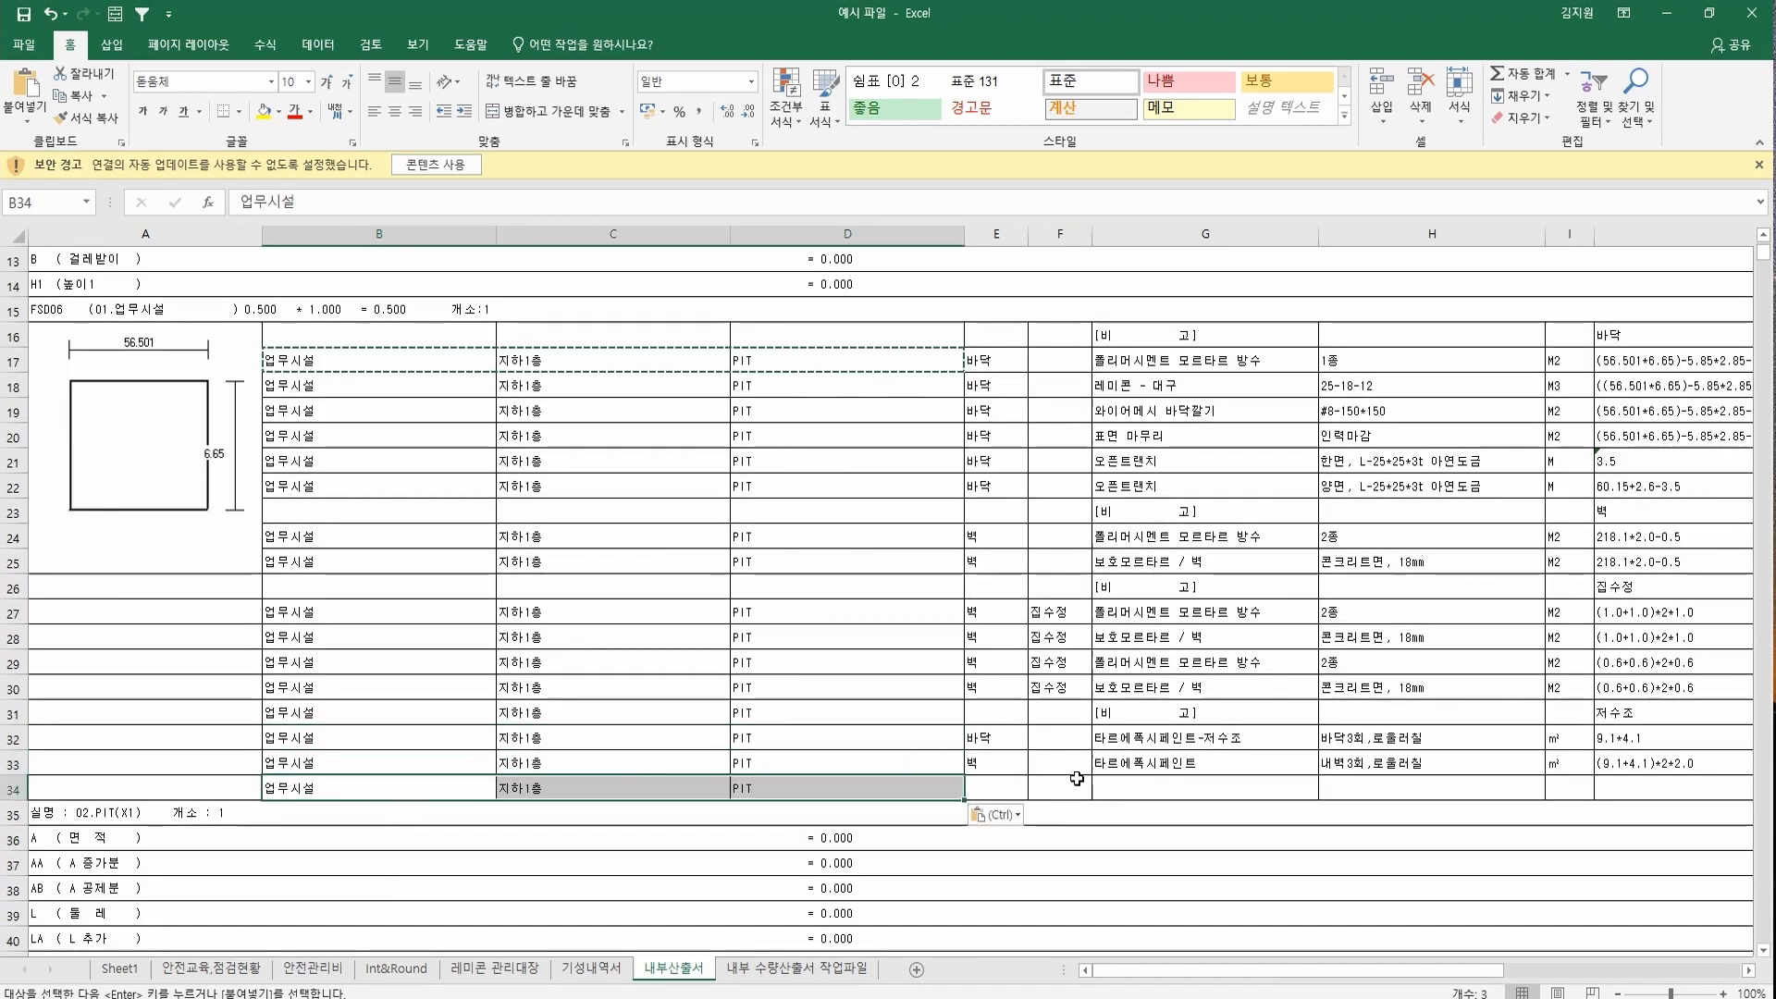
Enter 창호 as the 부위 in E34.
left_click(1011, 794)
type("CK")
type("창")
key("Tab")
key("Tab")
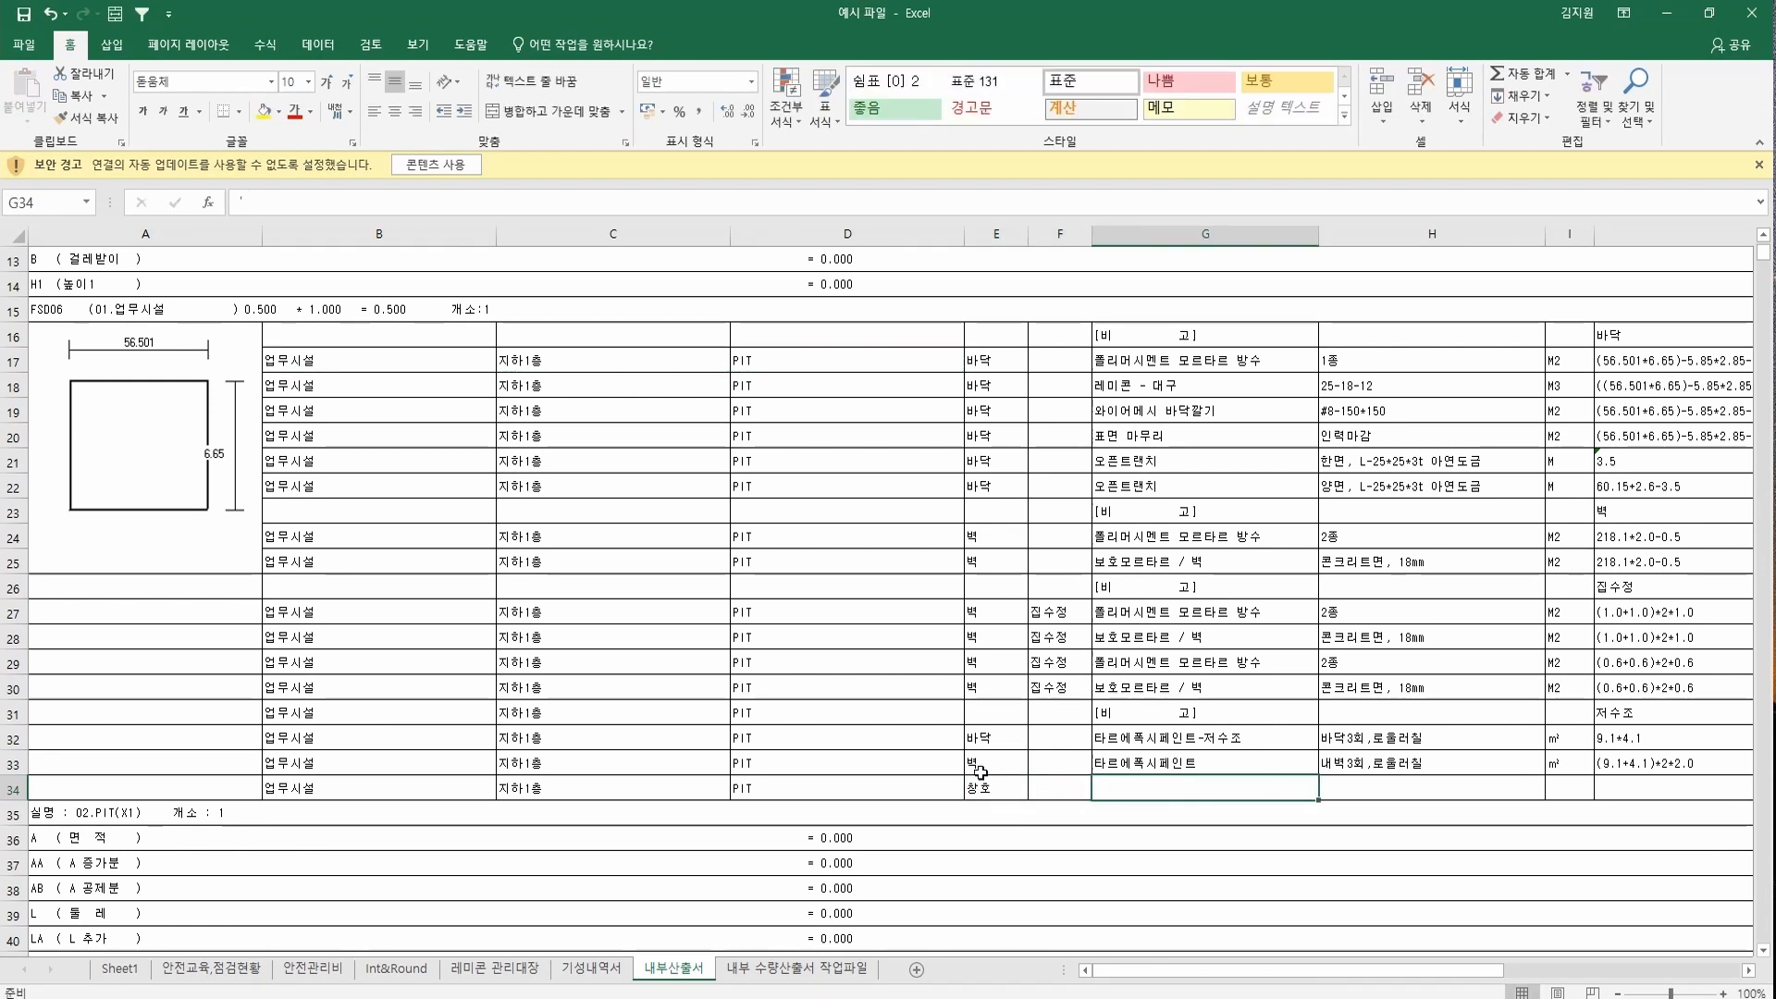
Copy the code FSD06 from the text in A15 into the 품명 cell G34.
left_click(114, 299)
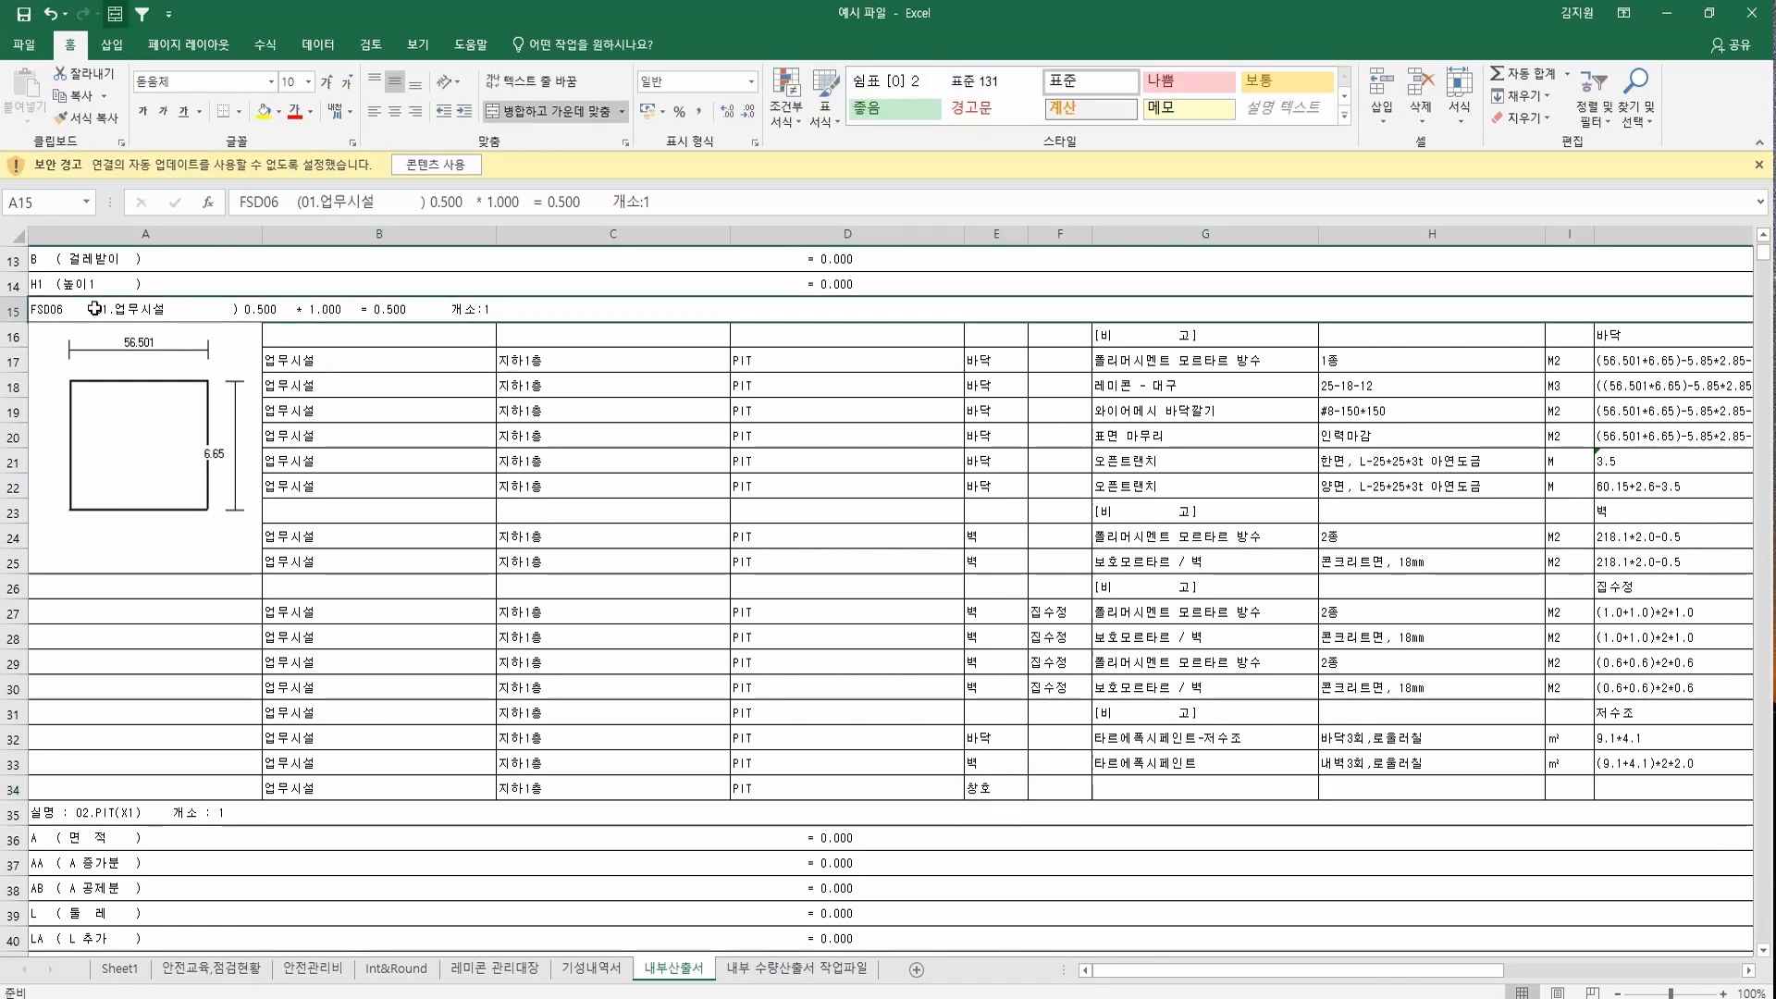
double_click(276, 202)
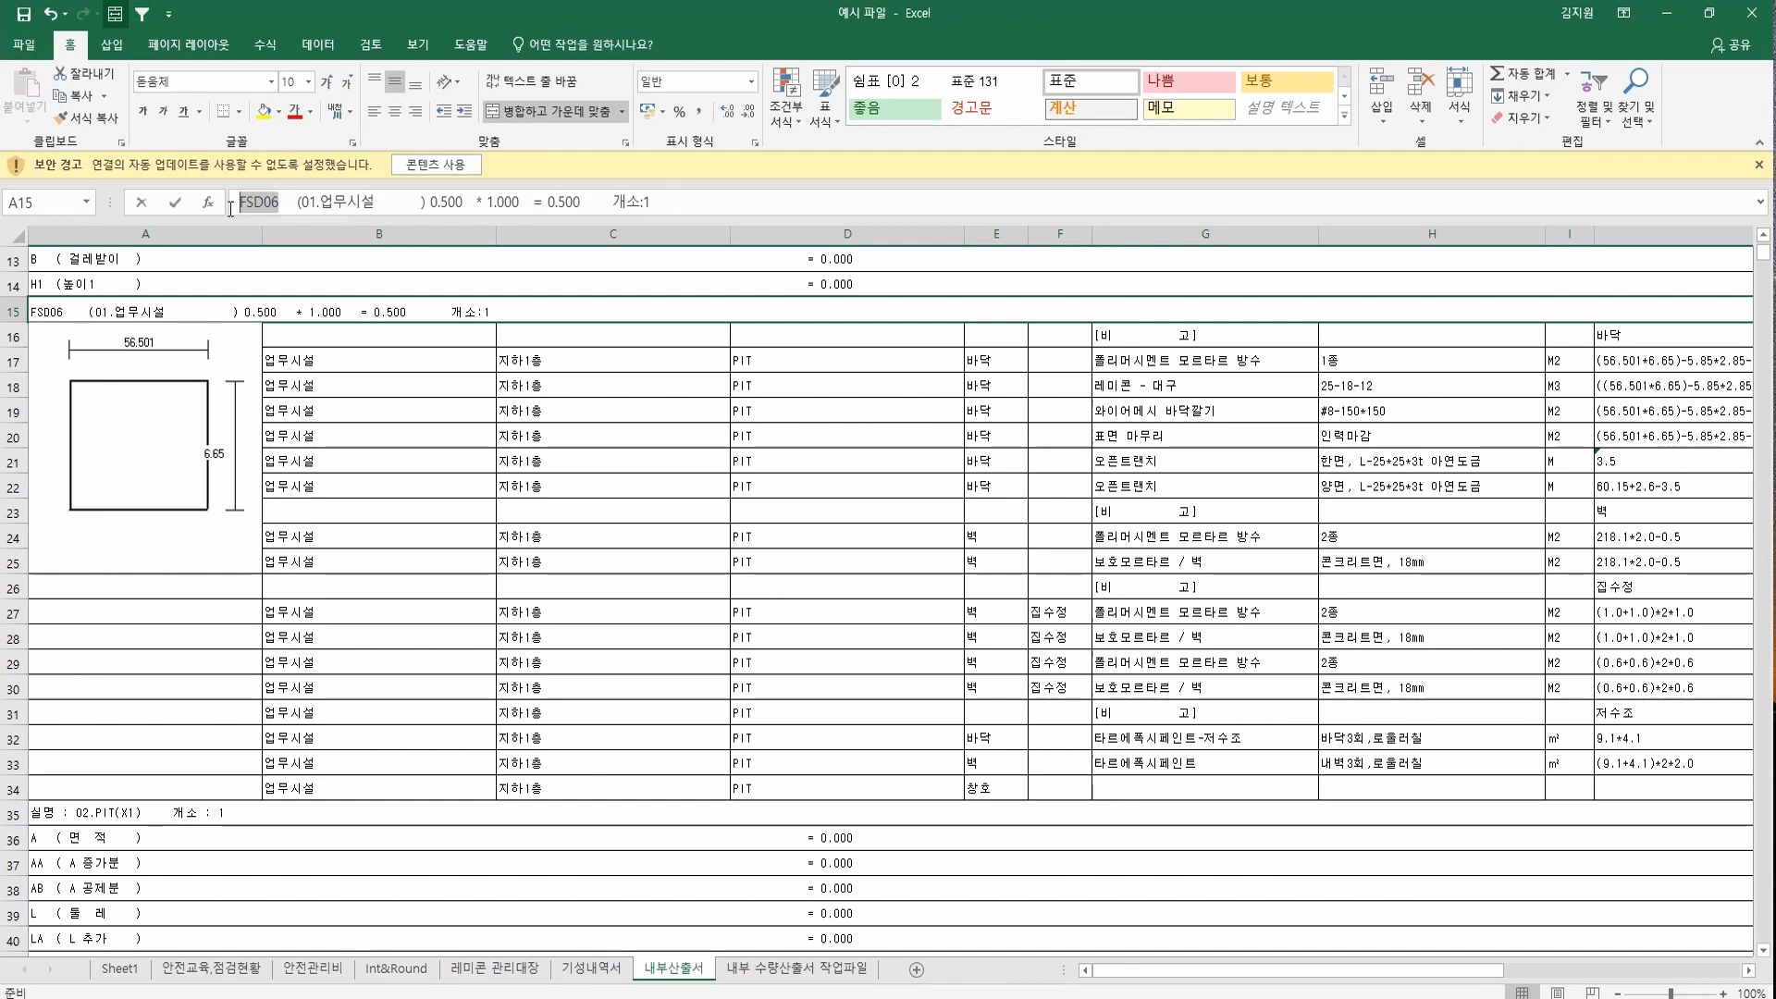
key("ctrl+c")
left_click(1138, 791)
key("ctrl+v")
Copy the calculation 0.500 * 1.000 = 0.500 from the text in A15 into the 산식 cell J34.
left_click(1634, 806)
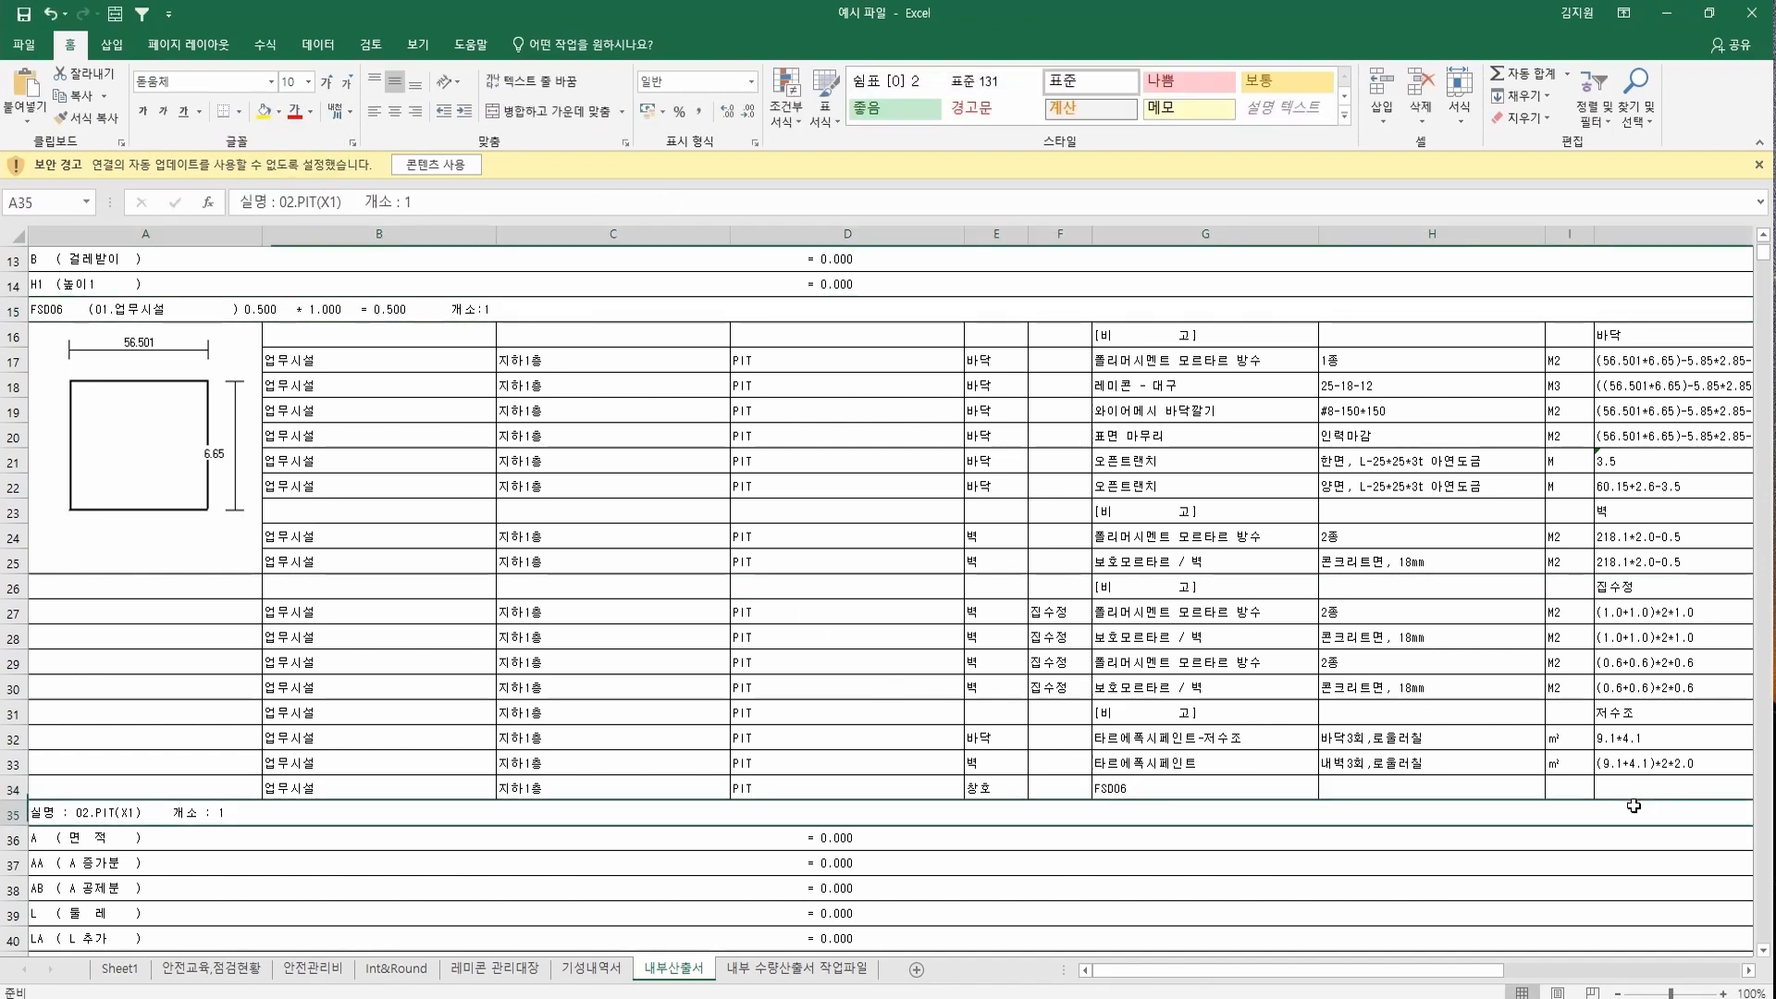
left_click(1639, 787)
left_click(359, 306)
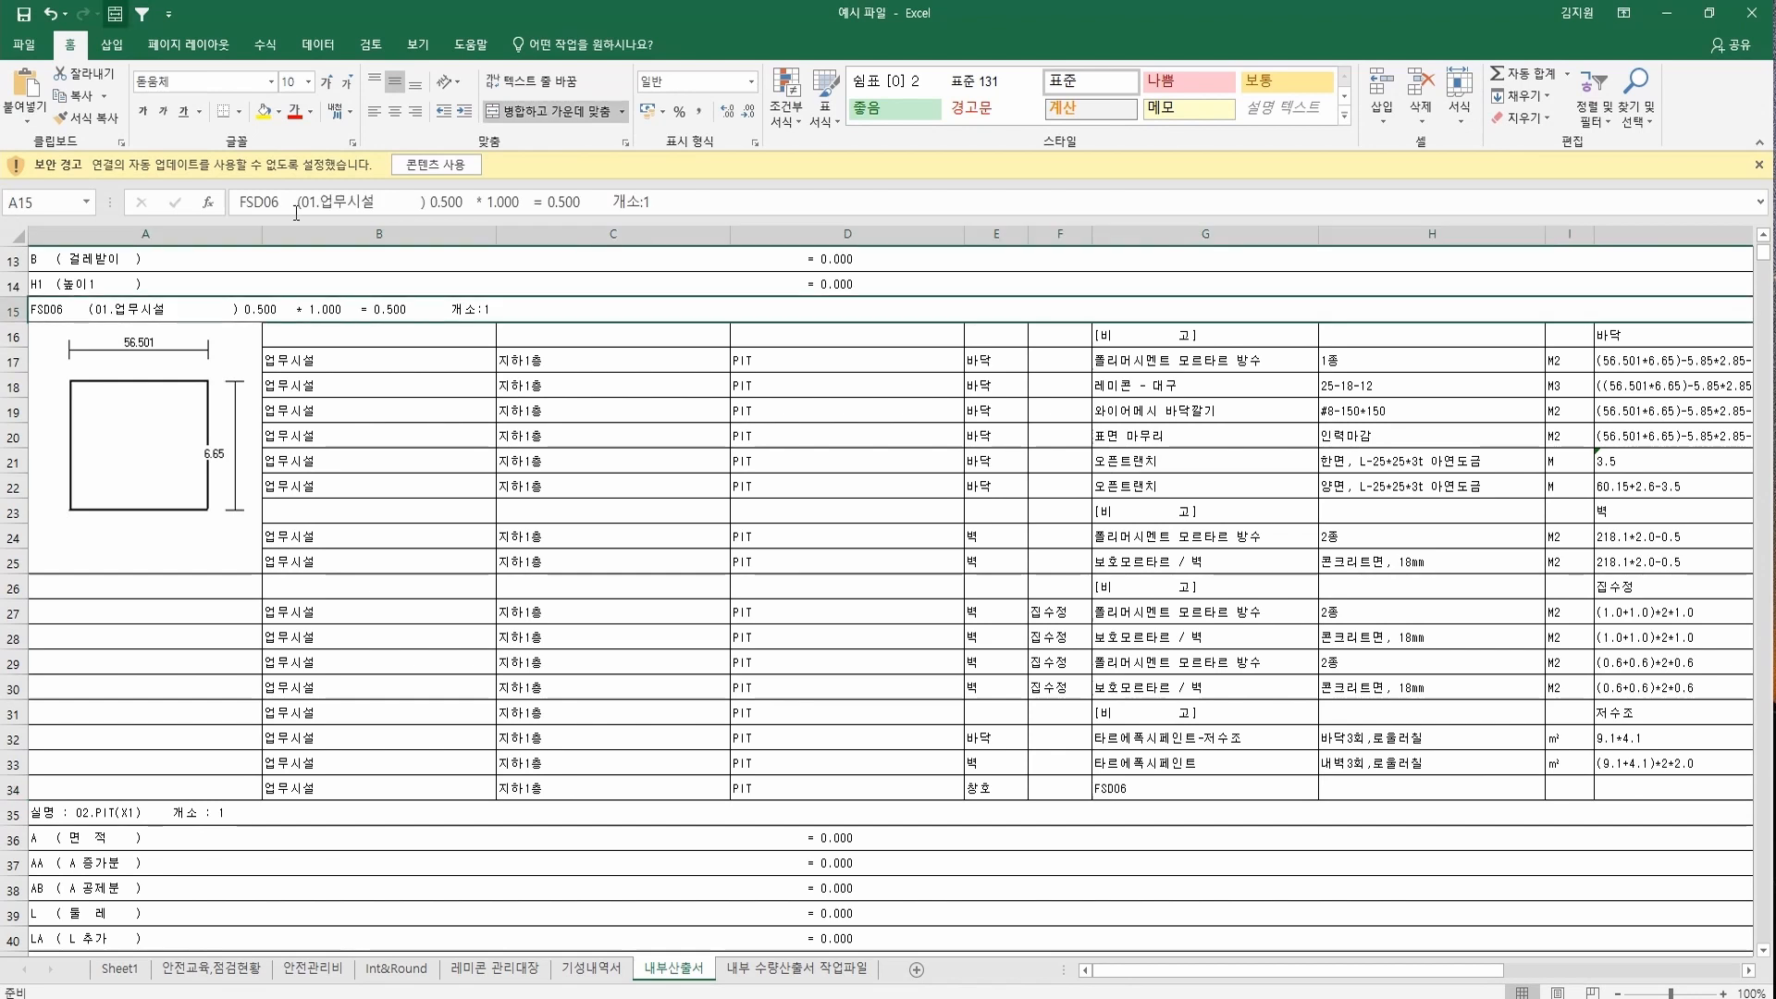
left_click_drag(428, 201, 583, 200)
key("ctrl+c")
left_click(1628, 786)
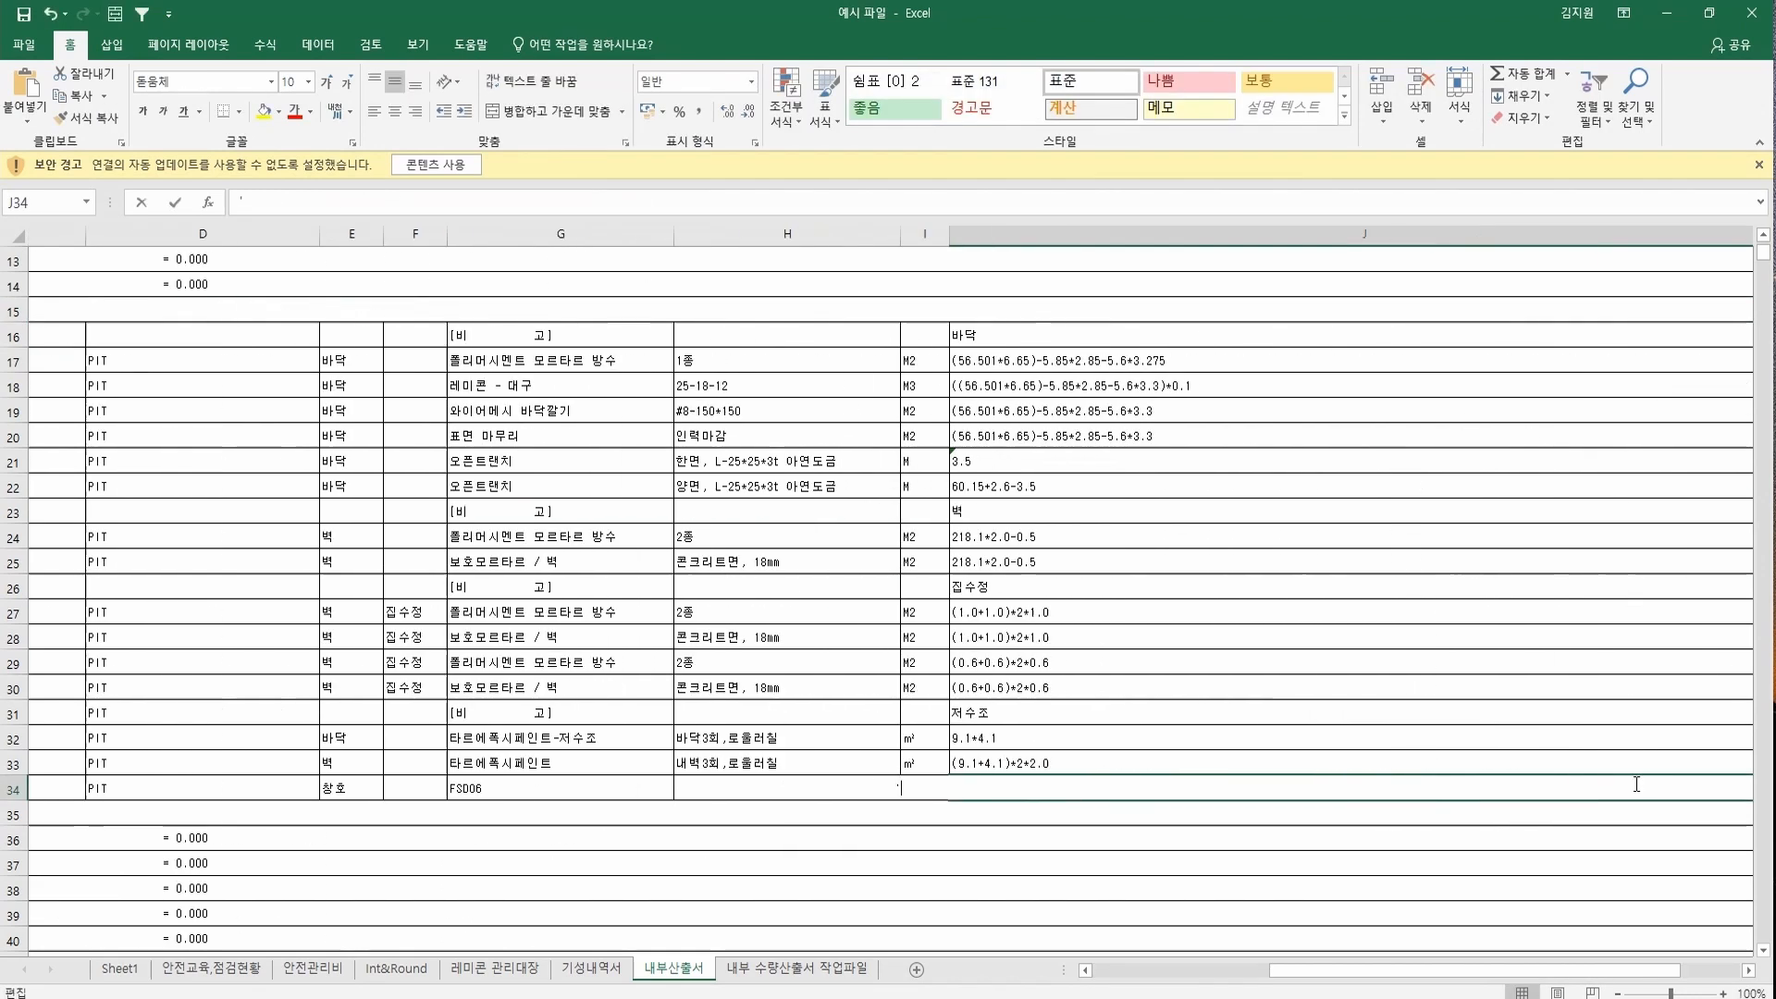
key("ctrl+v")
key("Tab")
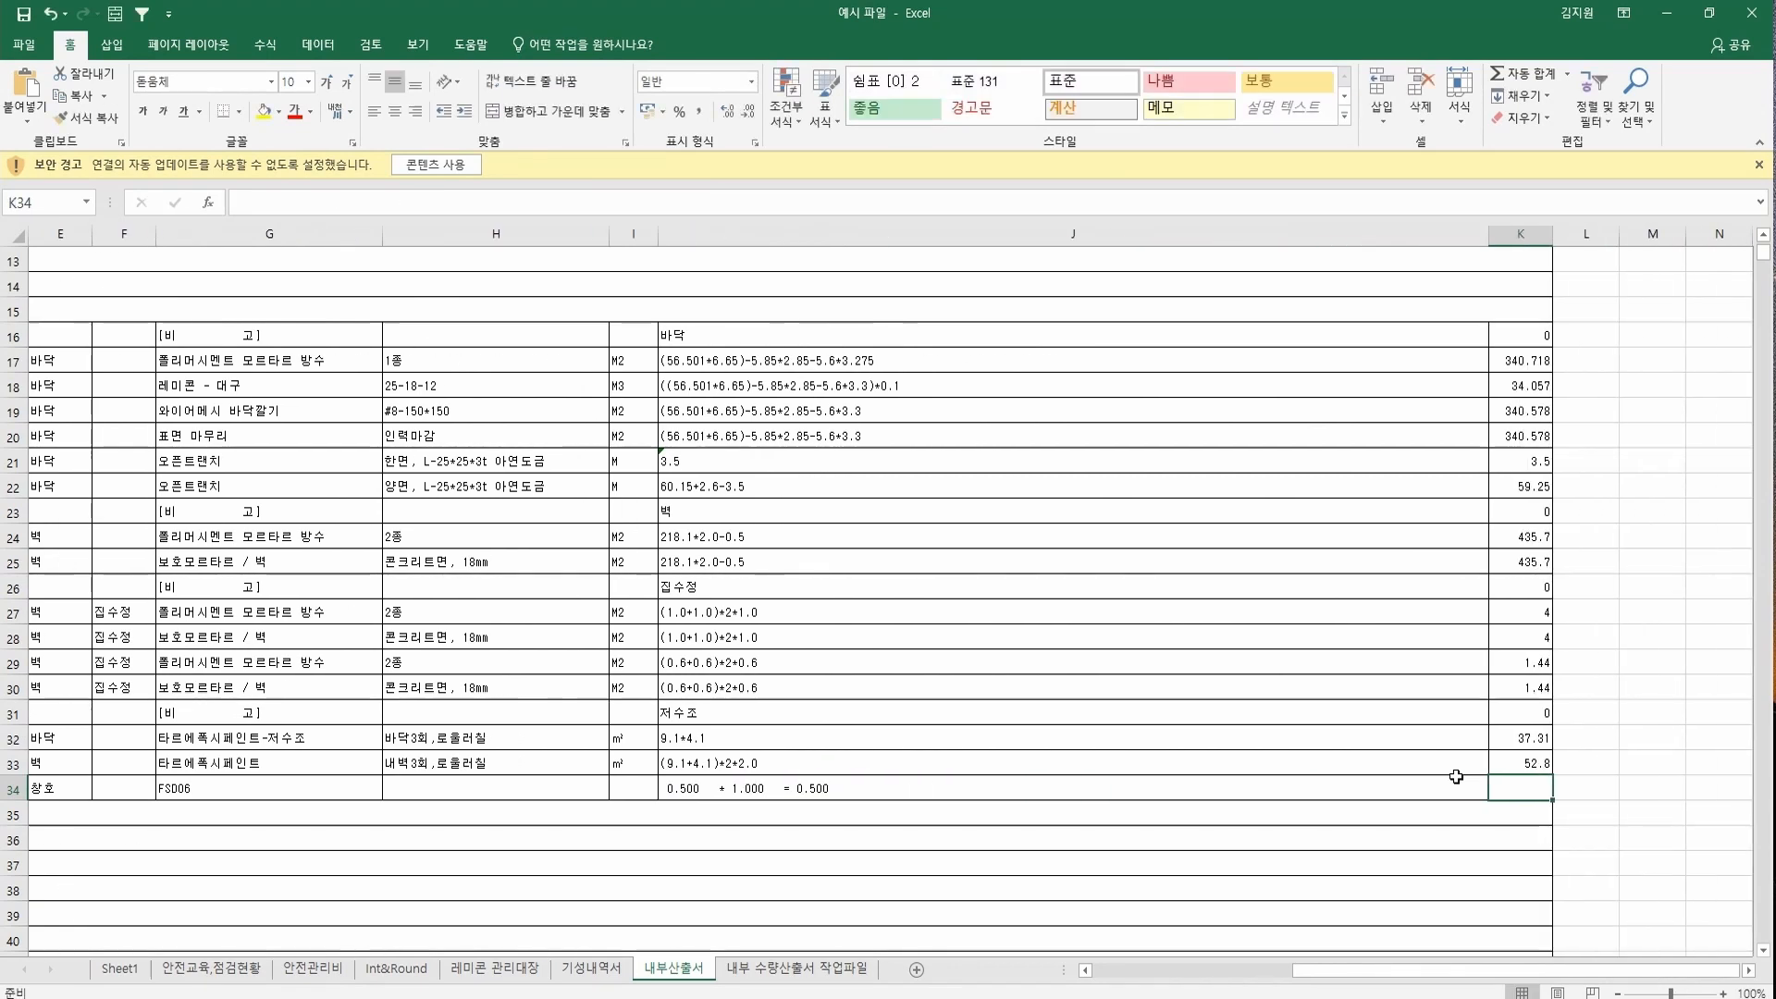
key("Down")
key("Down")
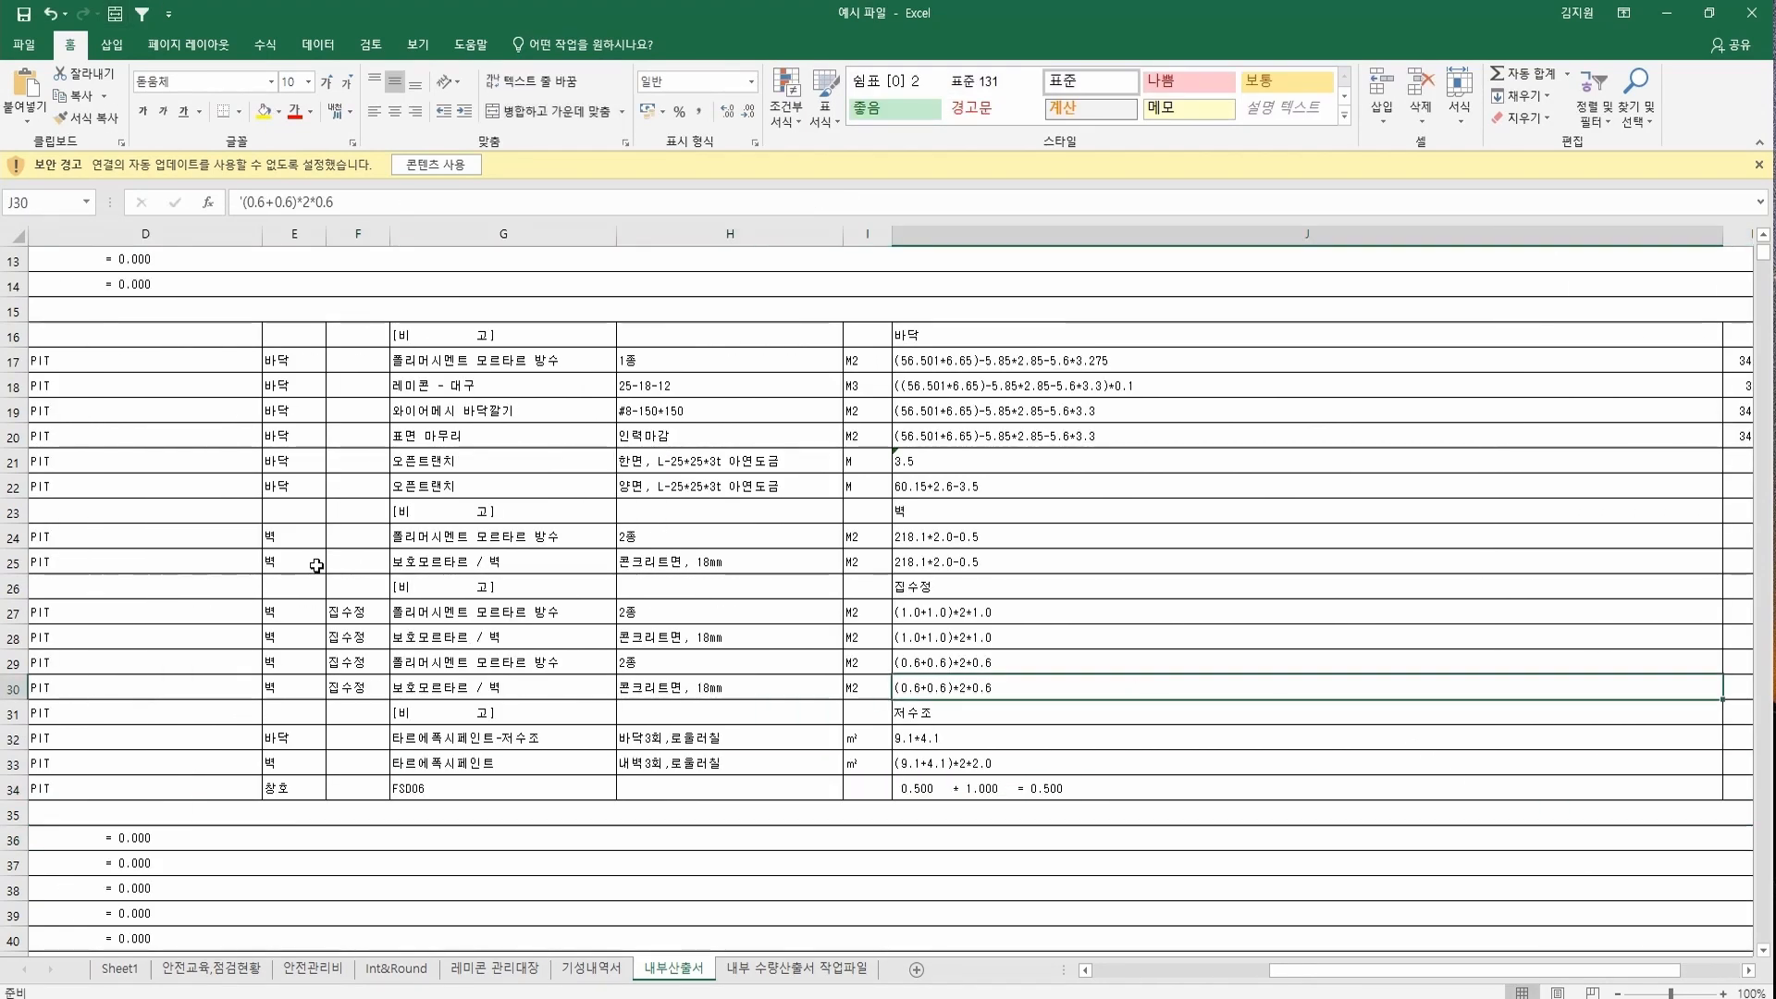
Delete rows 3 through 15, from the 01.업무시설 heading down to the FSD06 line.
key("ctrl+Home")
left_click(402, 663)
left_click(484, 540)
left_click_drag(138, 324, 120, 637)
key("shift+space")
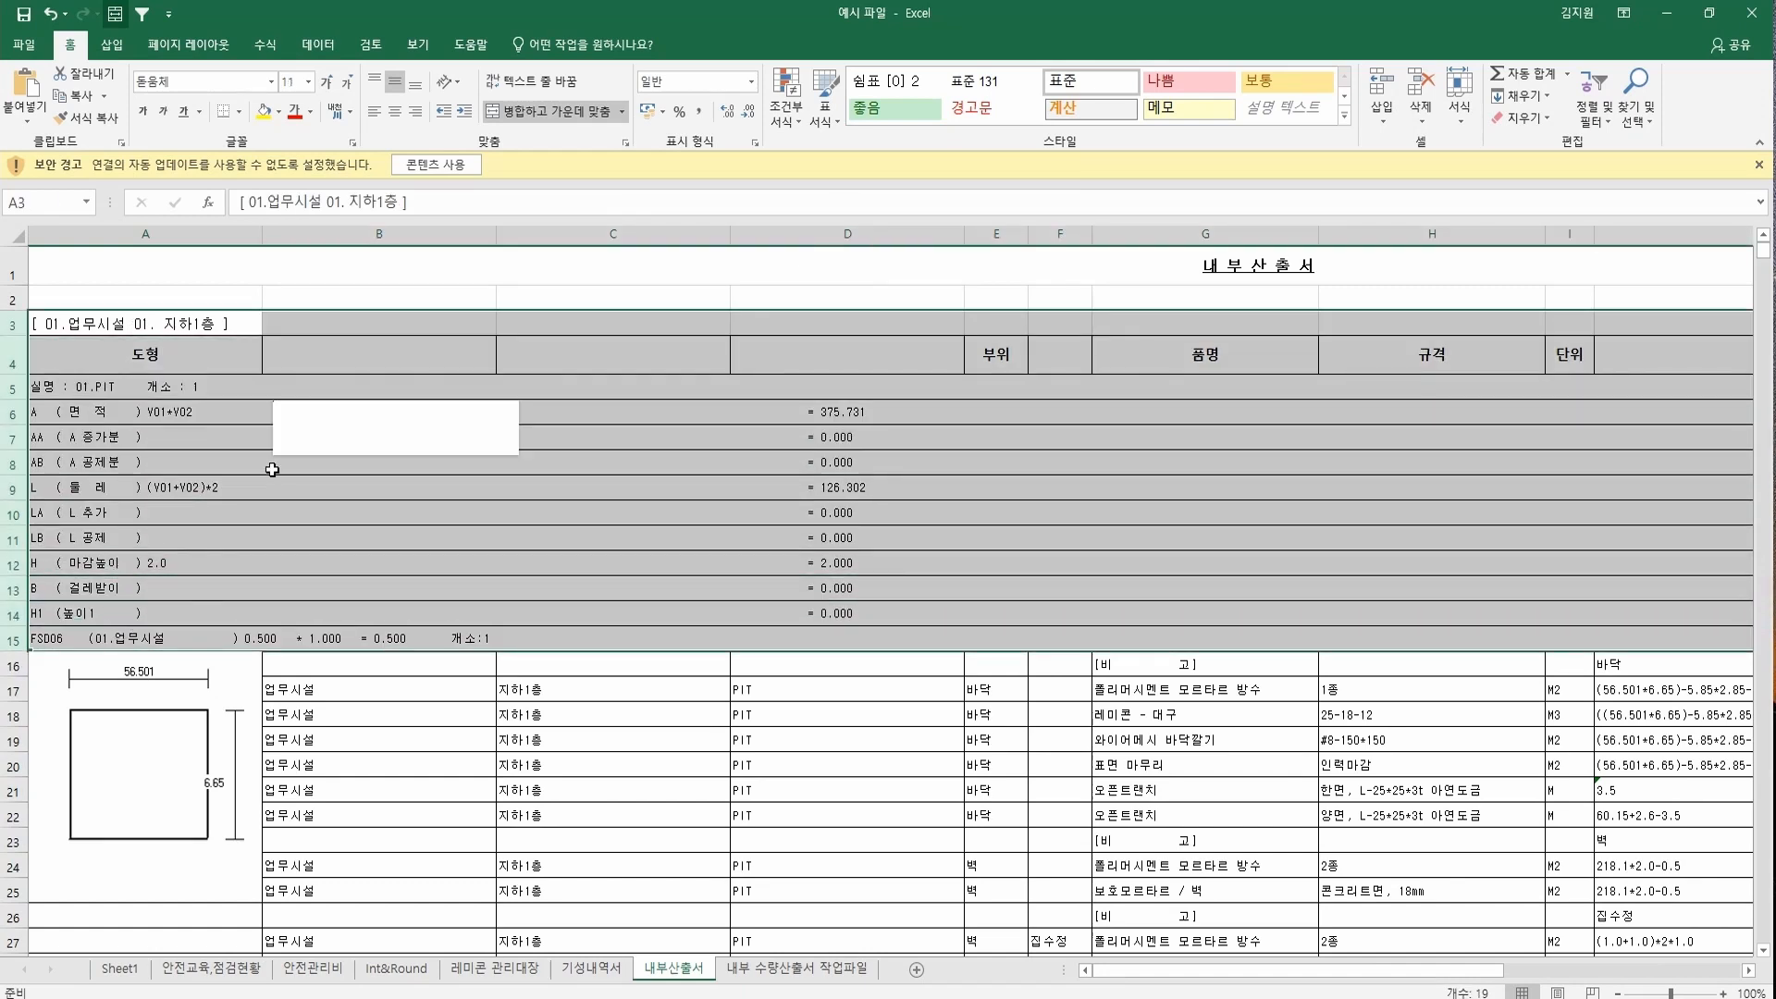
right_click(269, 463)
left_click(305, 605)
Delete the dimensioned rectangle picture from column A.
left_click(224, 434)
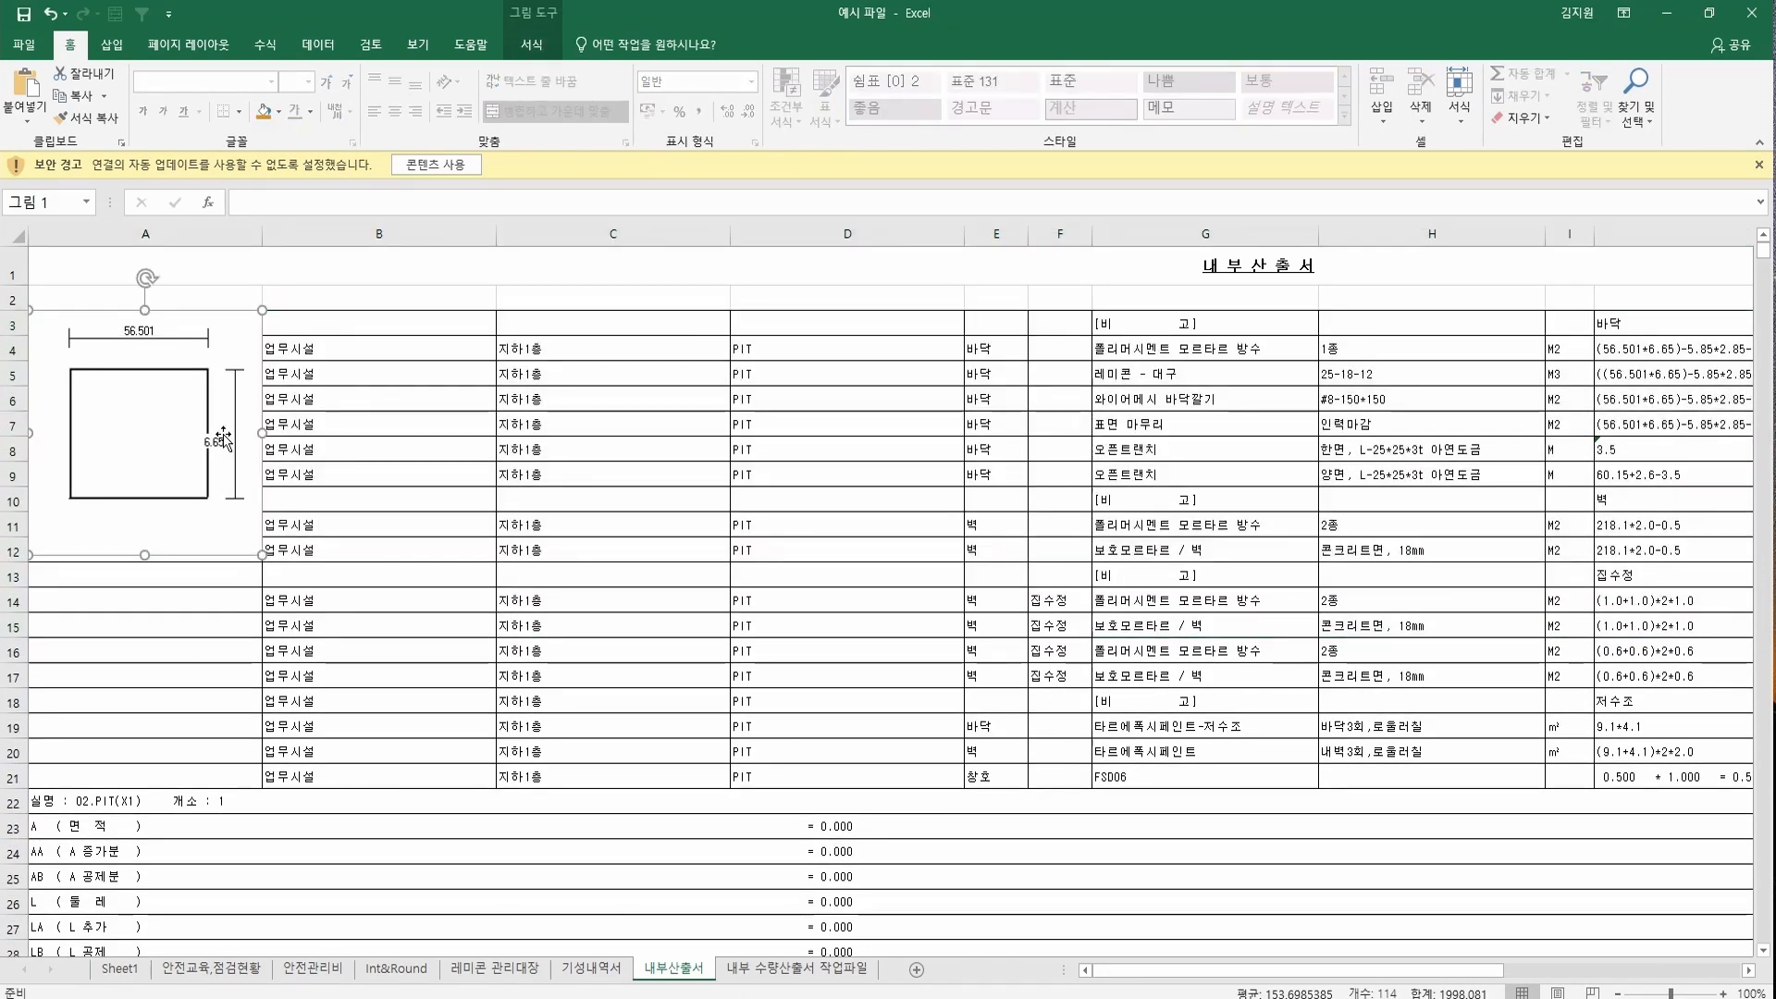
key("Delete")
left_click(237, 453)
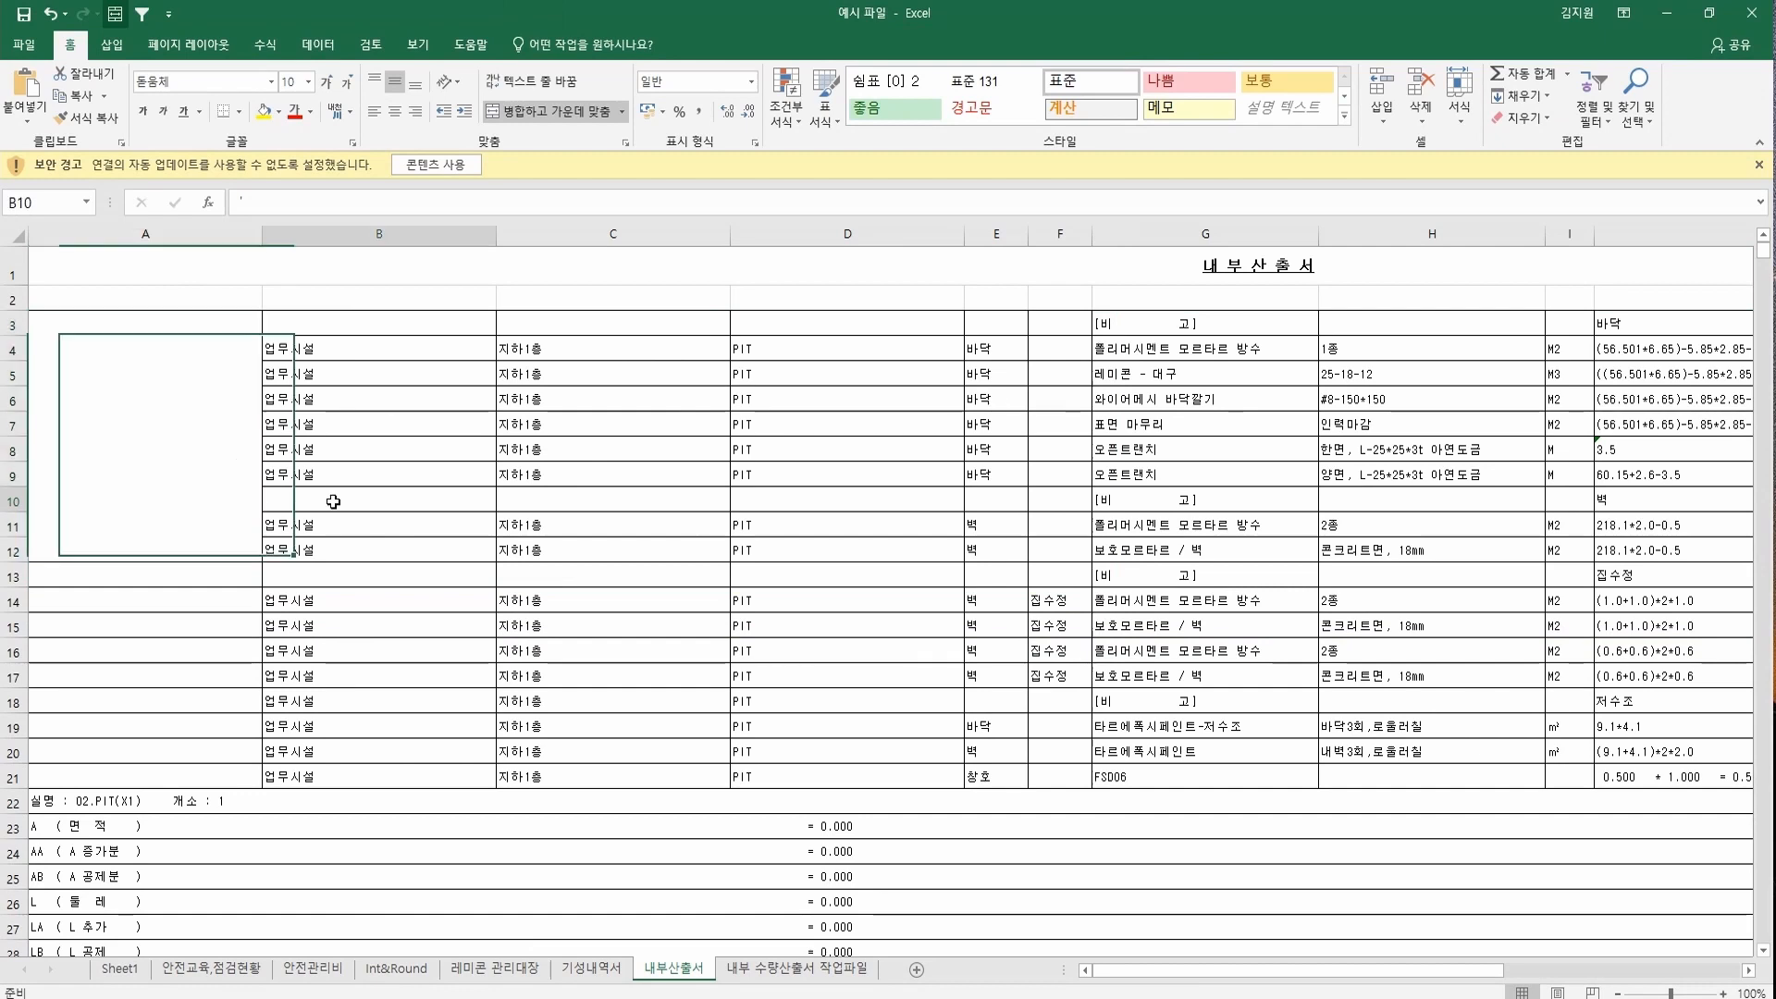
Delete the four [비 고] remark rows labelled 바닥, 벽, 집수정 and 저수조 from the 내부산출서 sheet.
left_click(14, 499)
key("ctrl+minus")
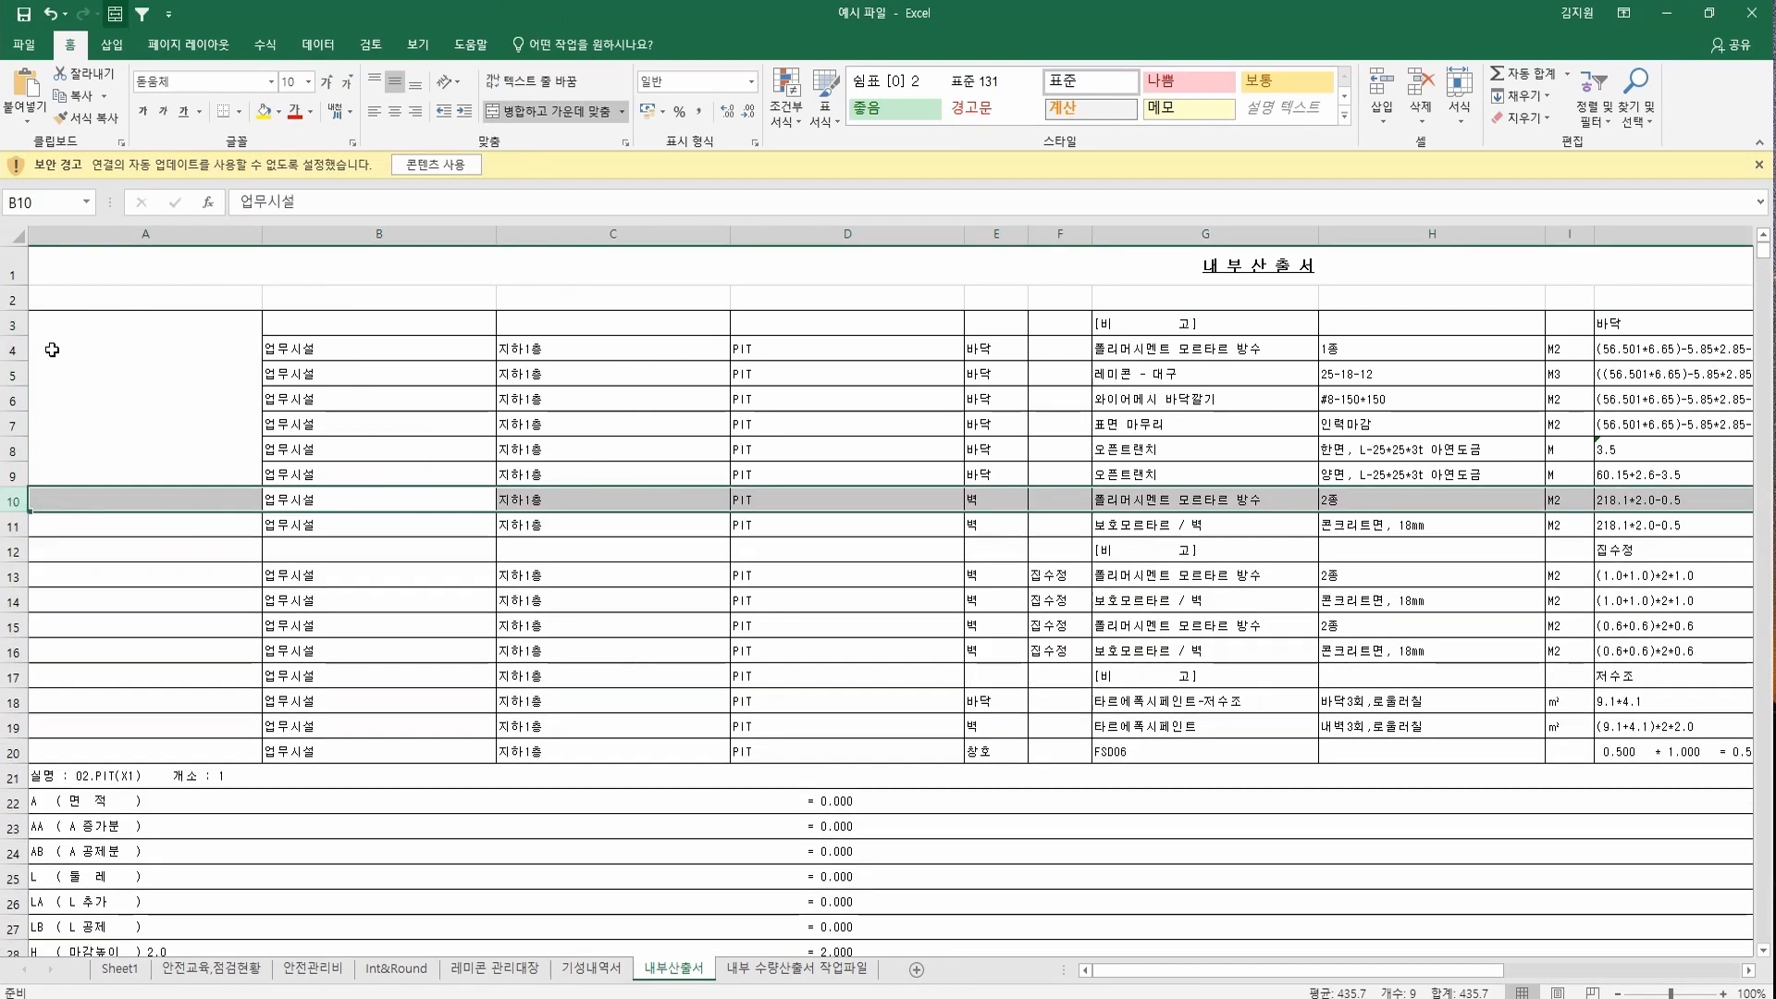
right_click(14, 324)
left_click(51, 449)
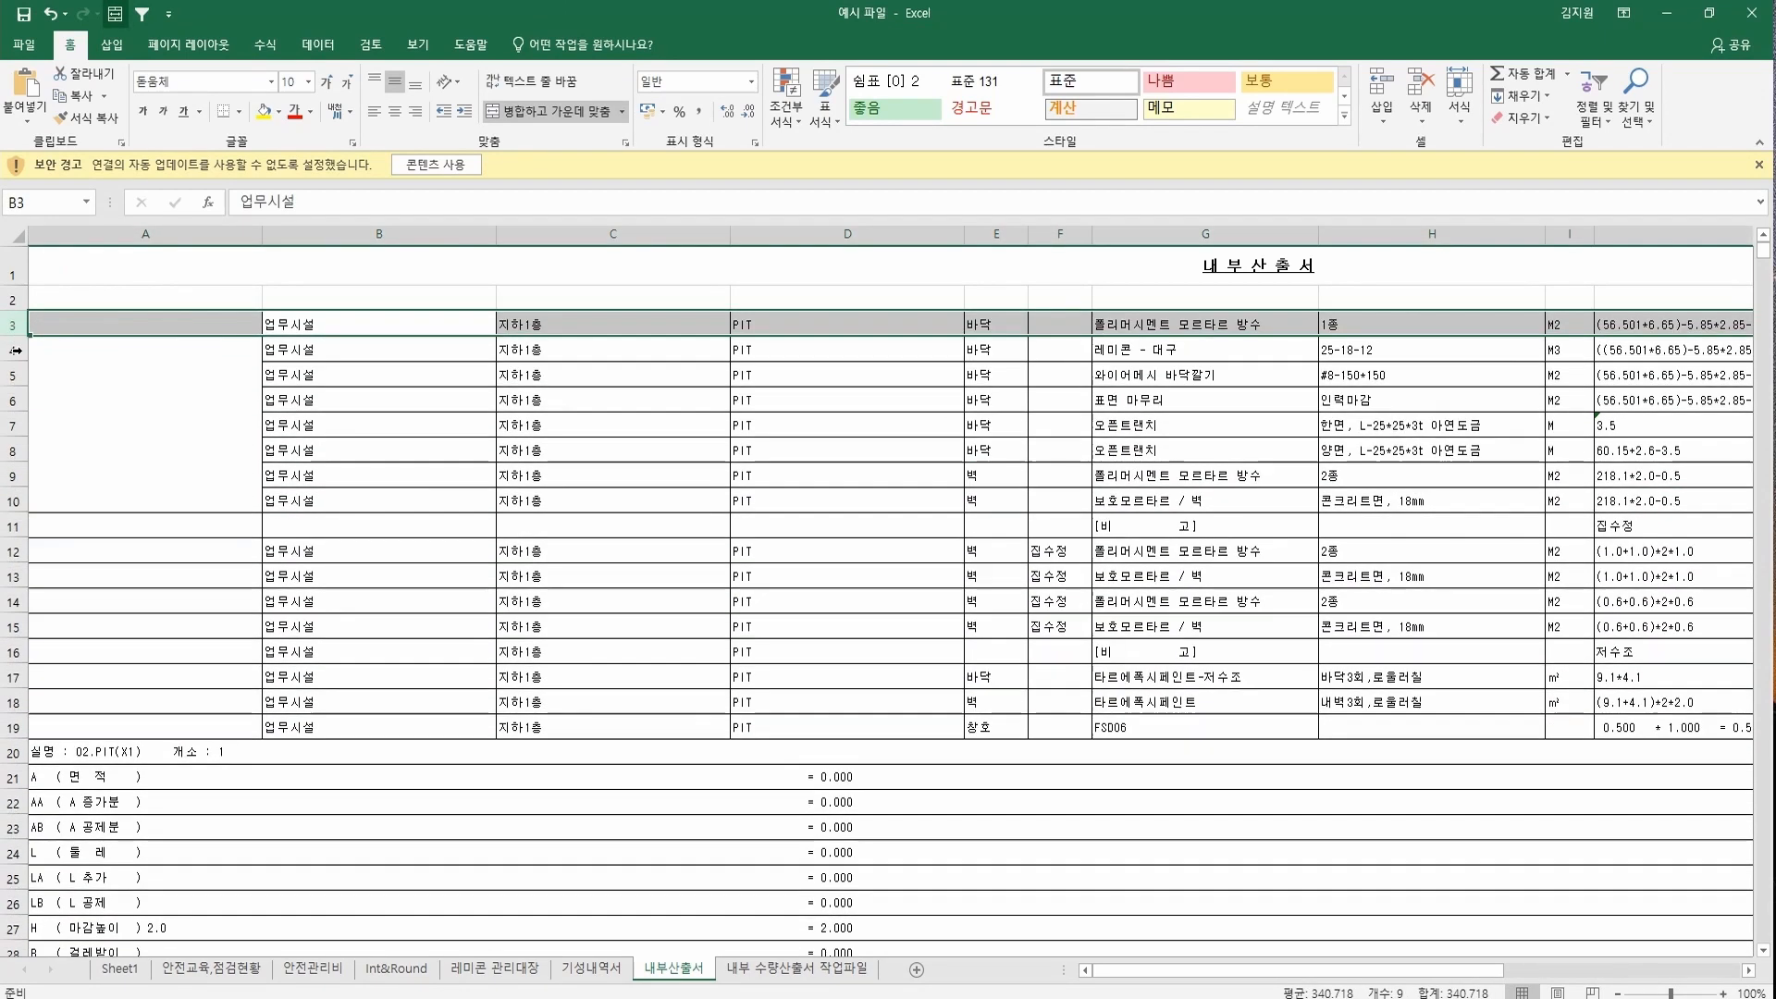
left_click(9, 526)
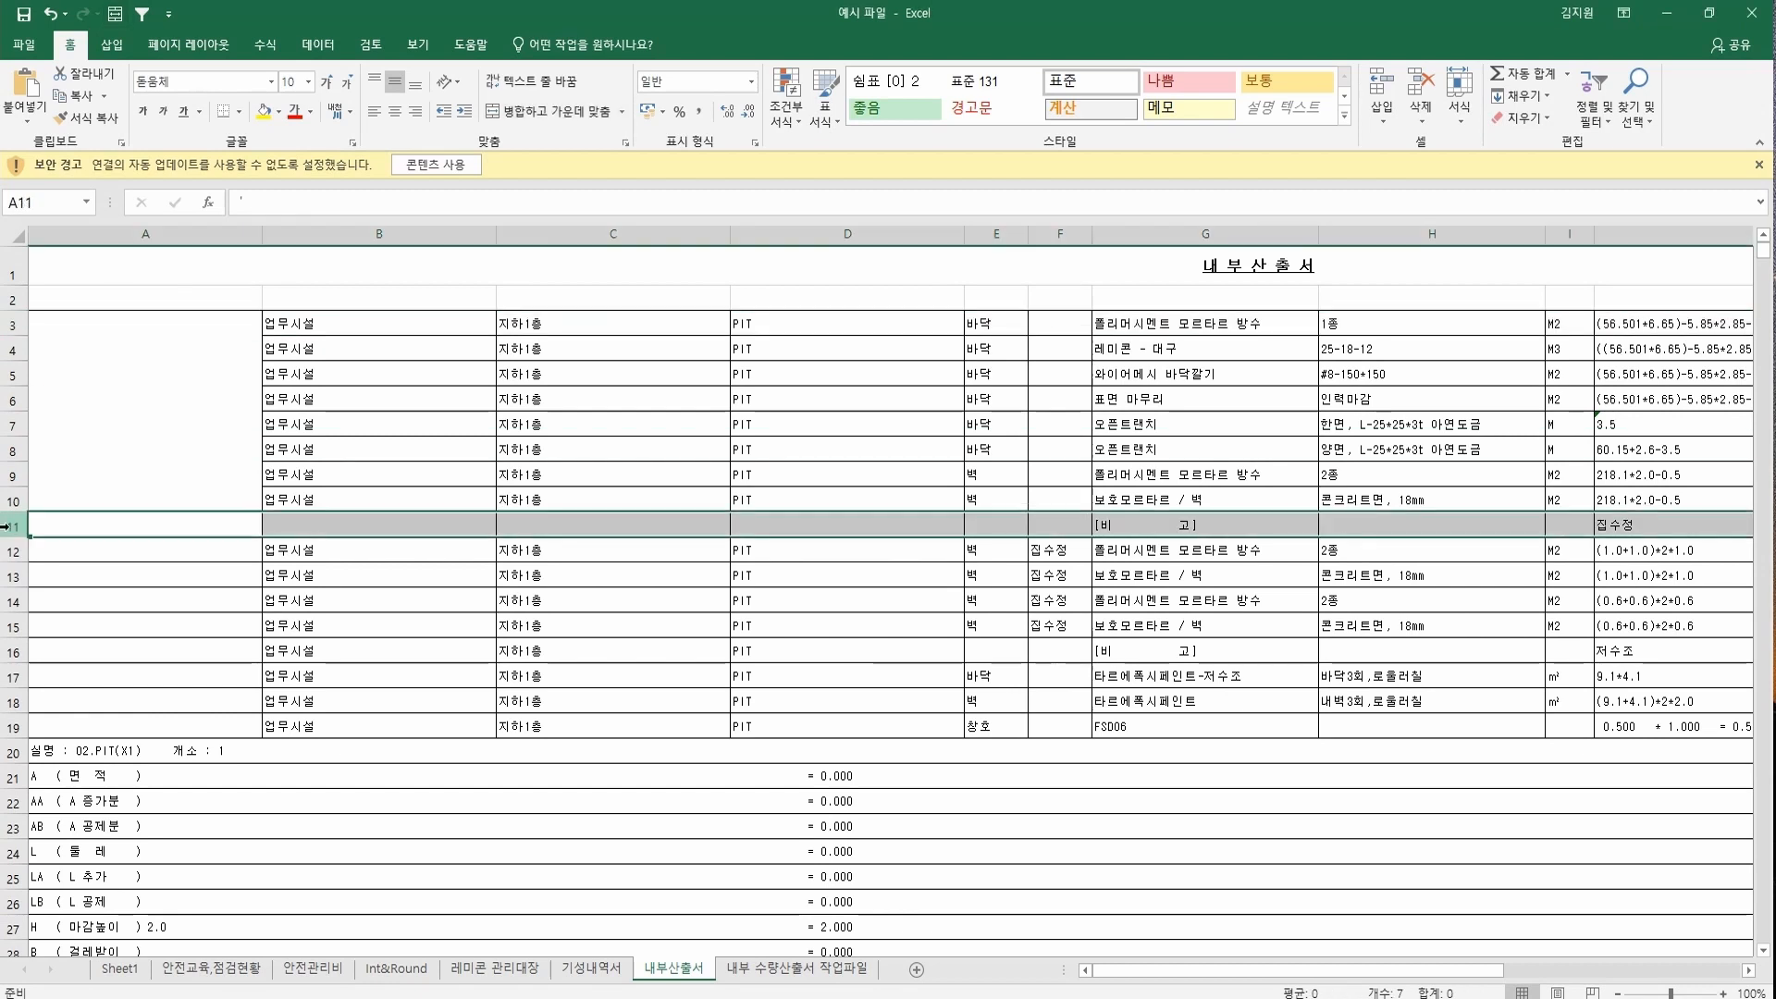
key("ctrl+minus")
right_click(15, 627)
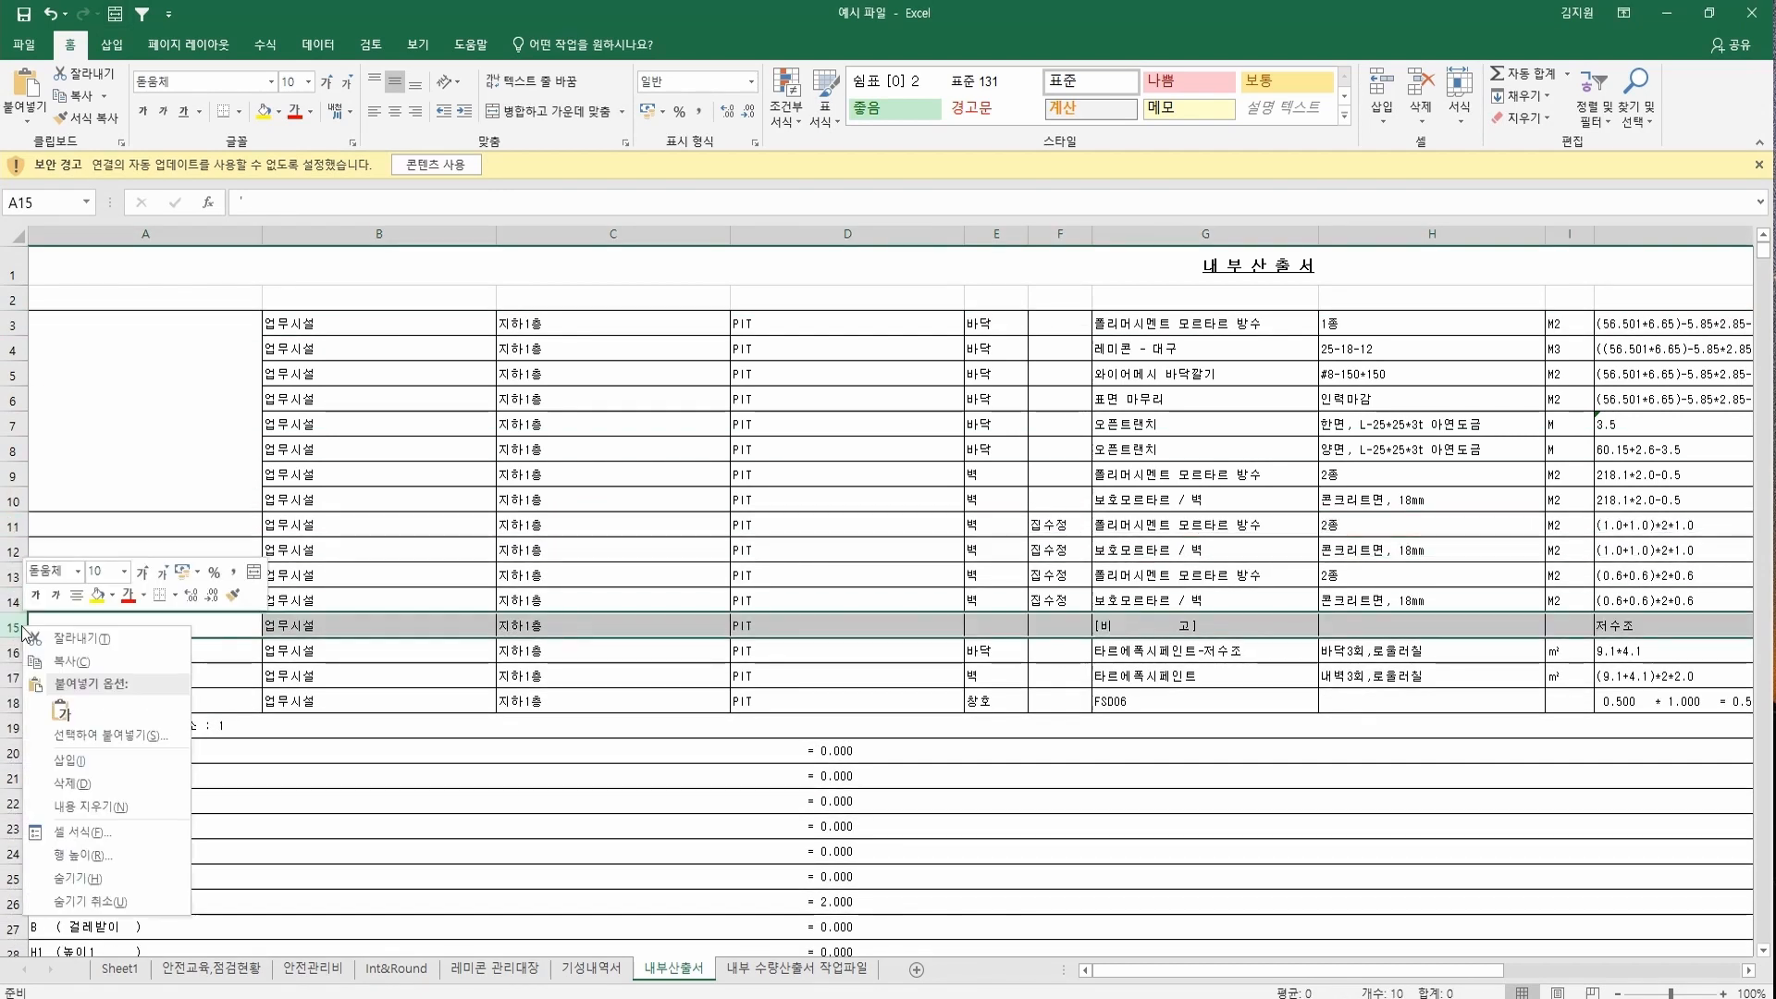
left_click(51, 752)
Delete the original column A so the 업무시설 column becomes the first one.
left_click(163, 456)
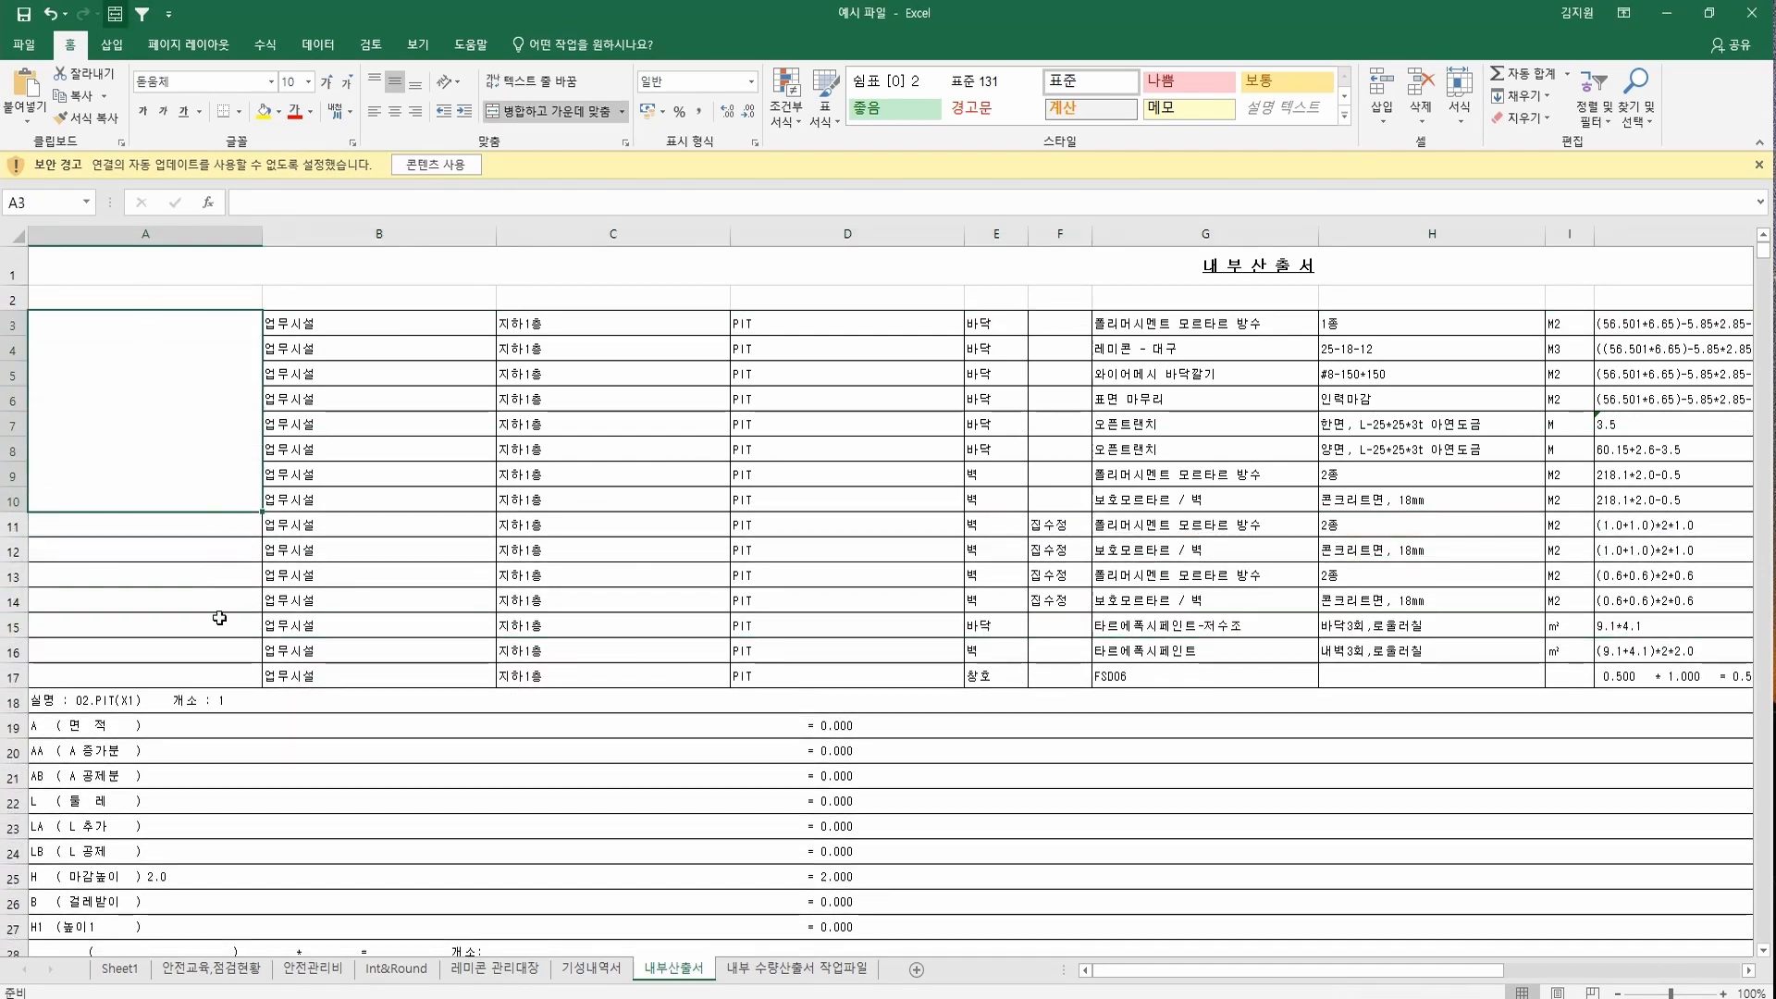
left_click(145, 235)
right_click(199, 237)
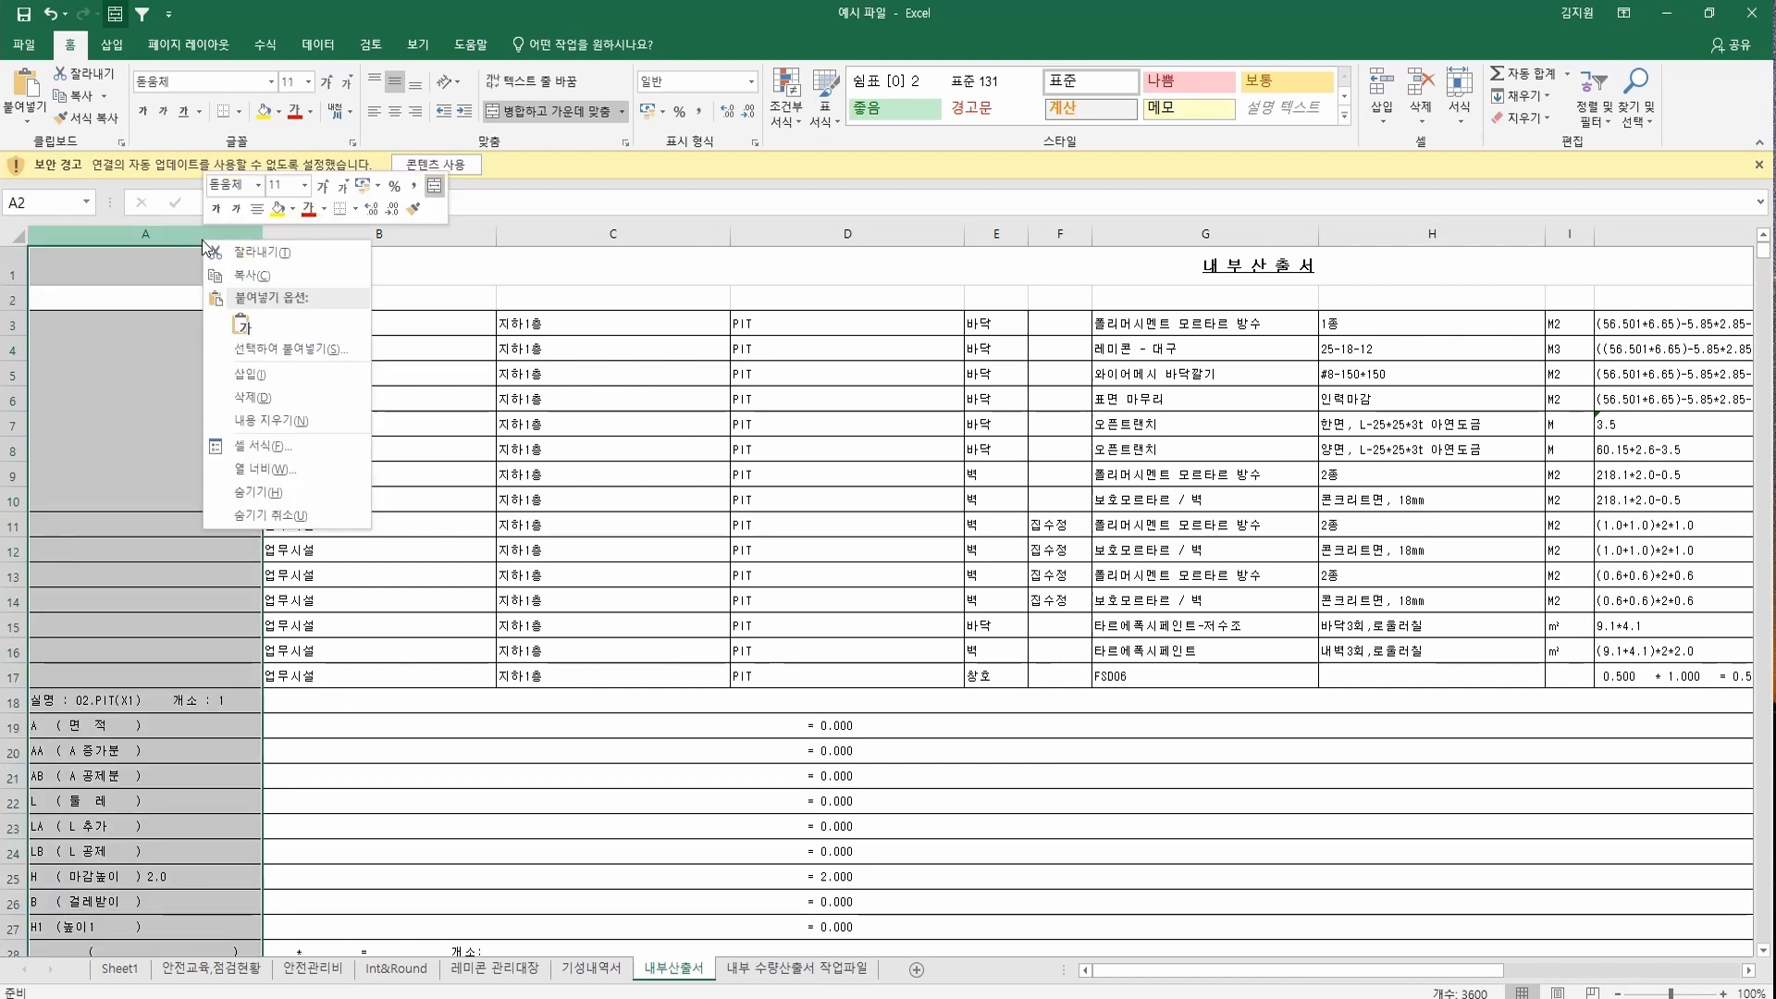
left_click(259, 389)
left_click(350, 625)
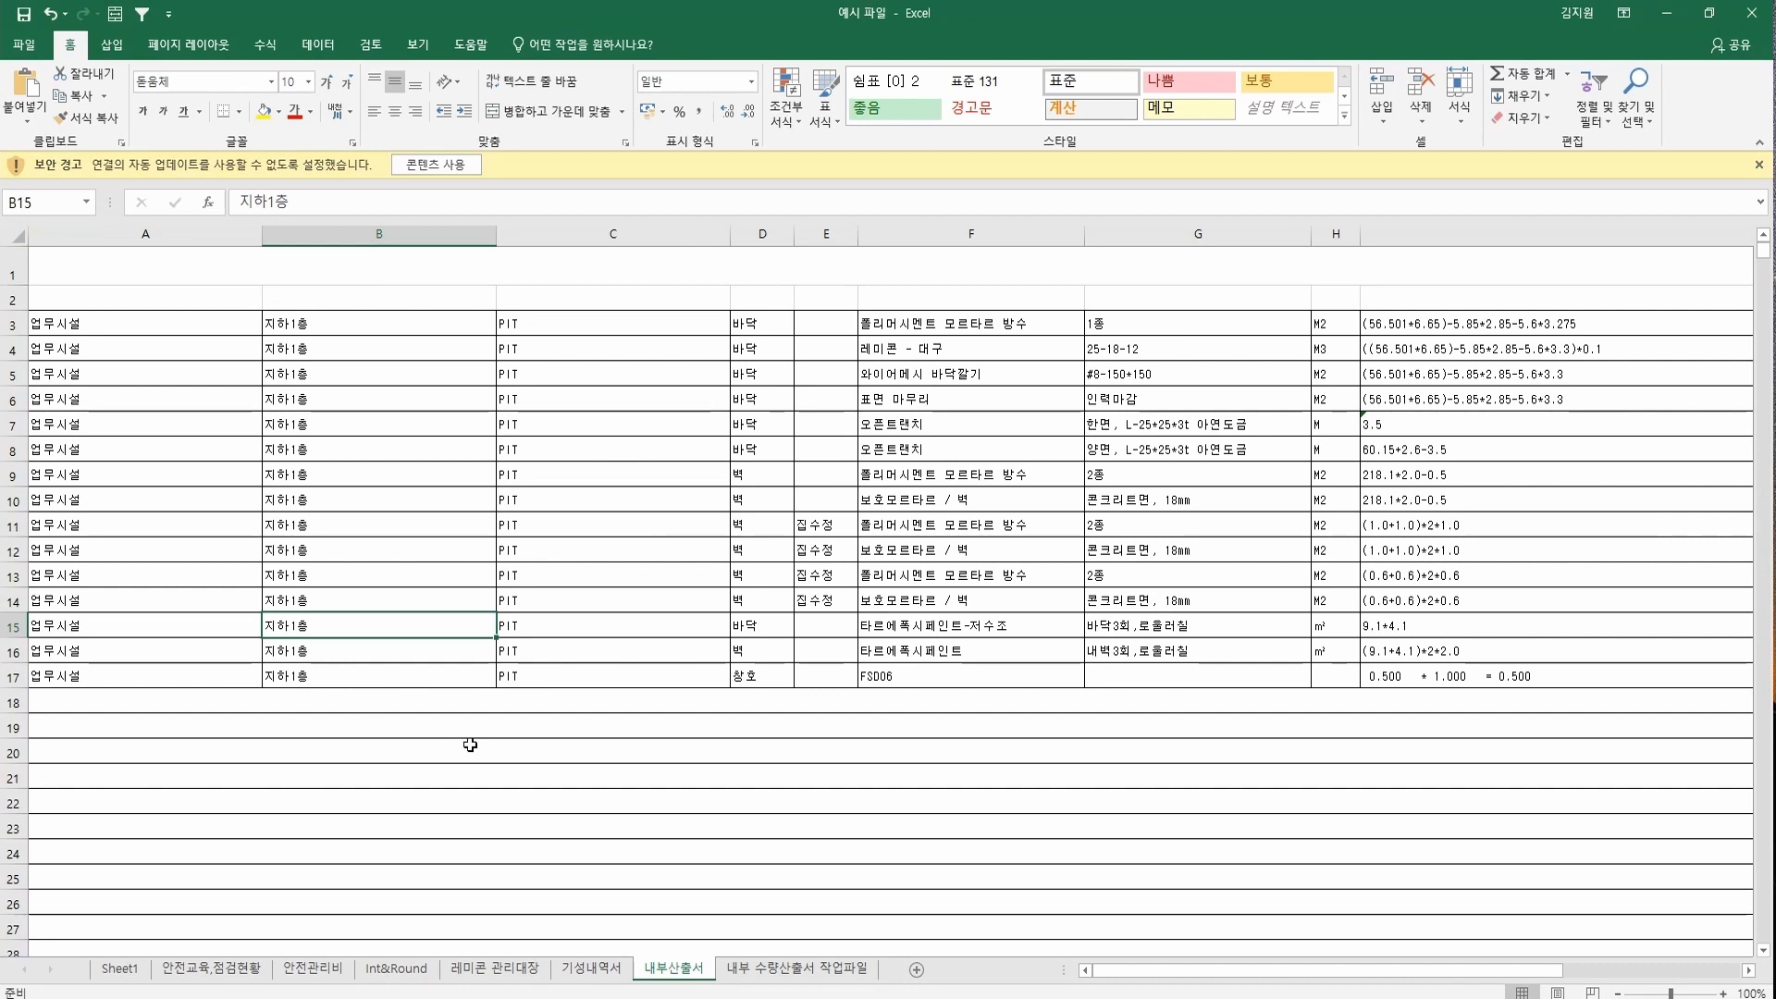
Open the 내부 수량산출서 작업파일 sheet and add filters to the headings in row 2, from 시설별 to 물량.
left_click(769, 970)
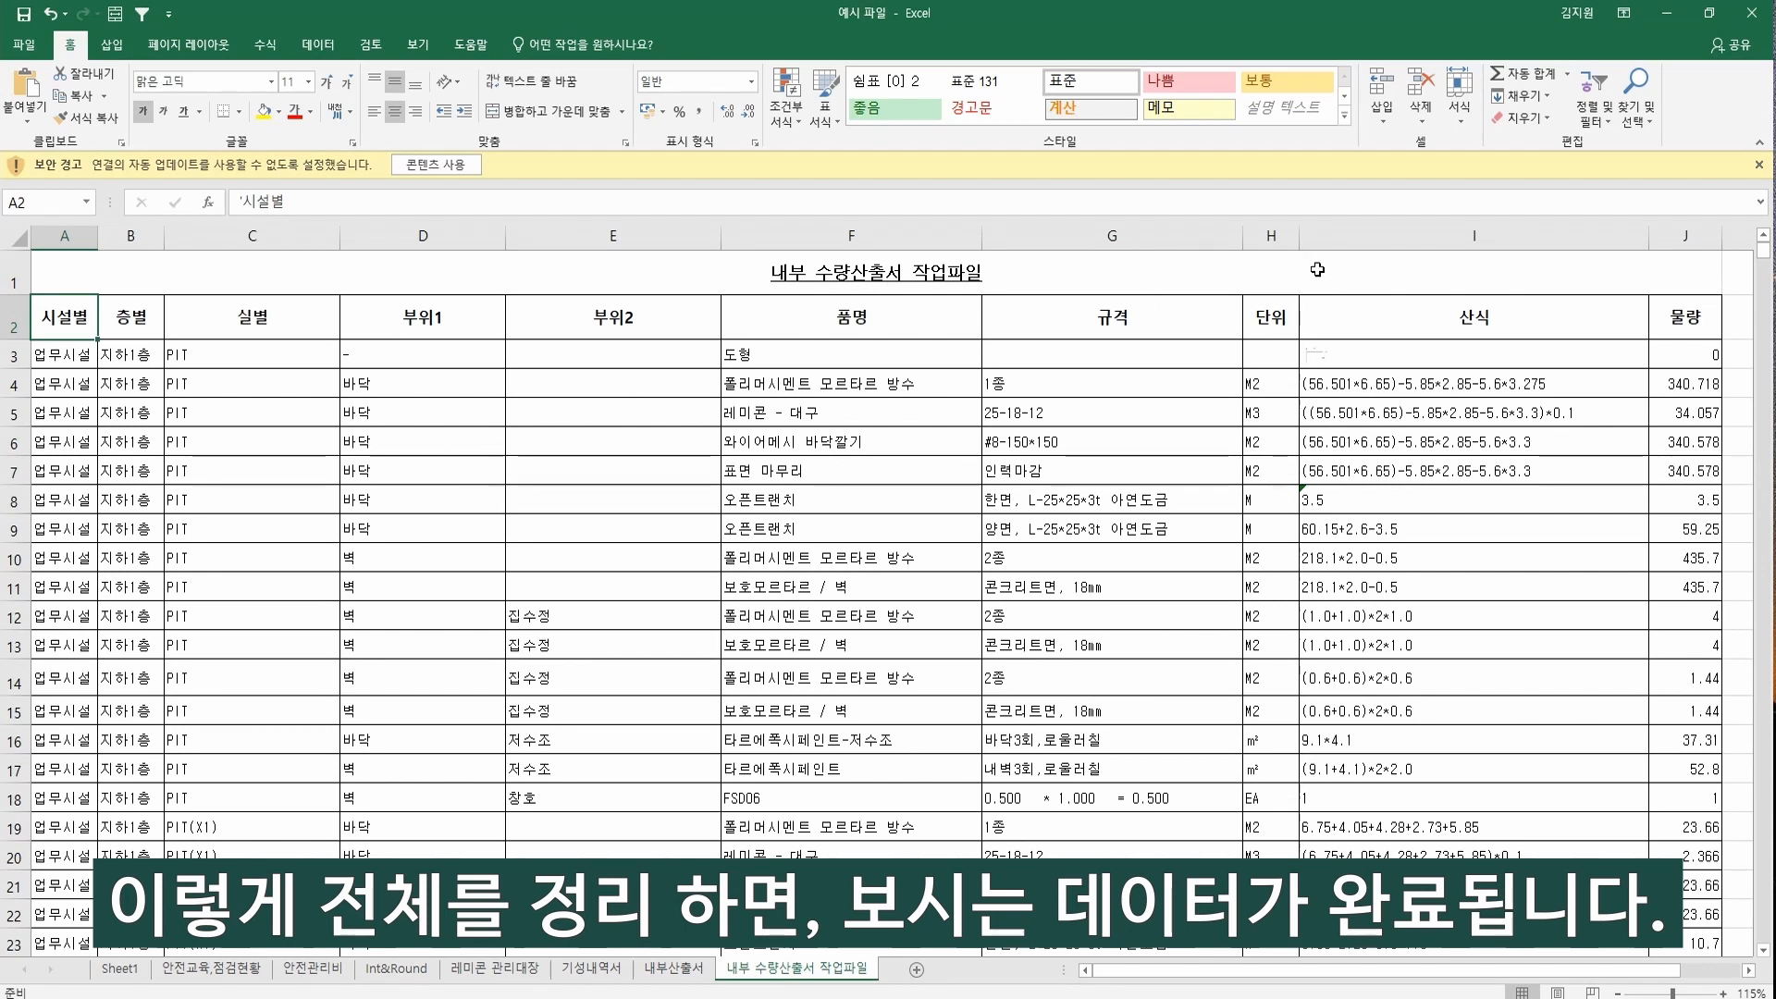
key("ctrl+shift+Right")
key("ctrl+shift+l")
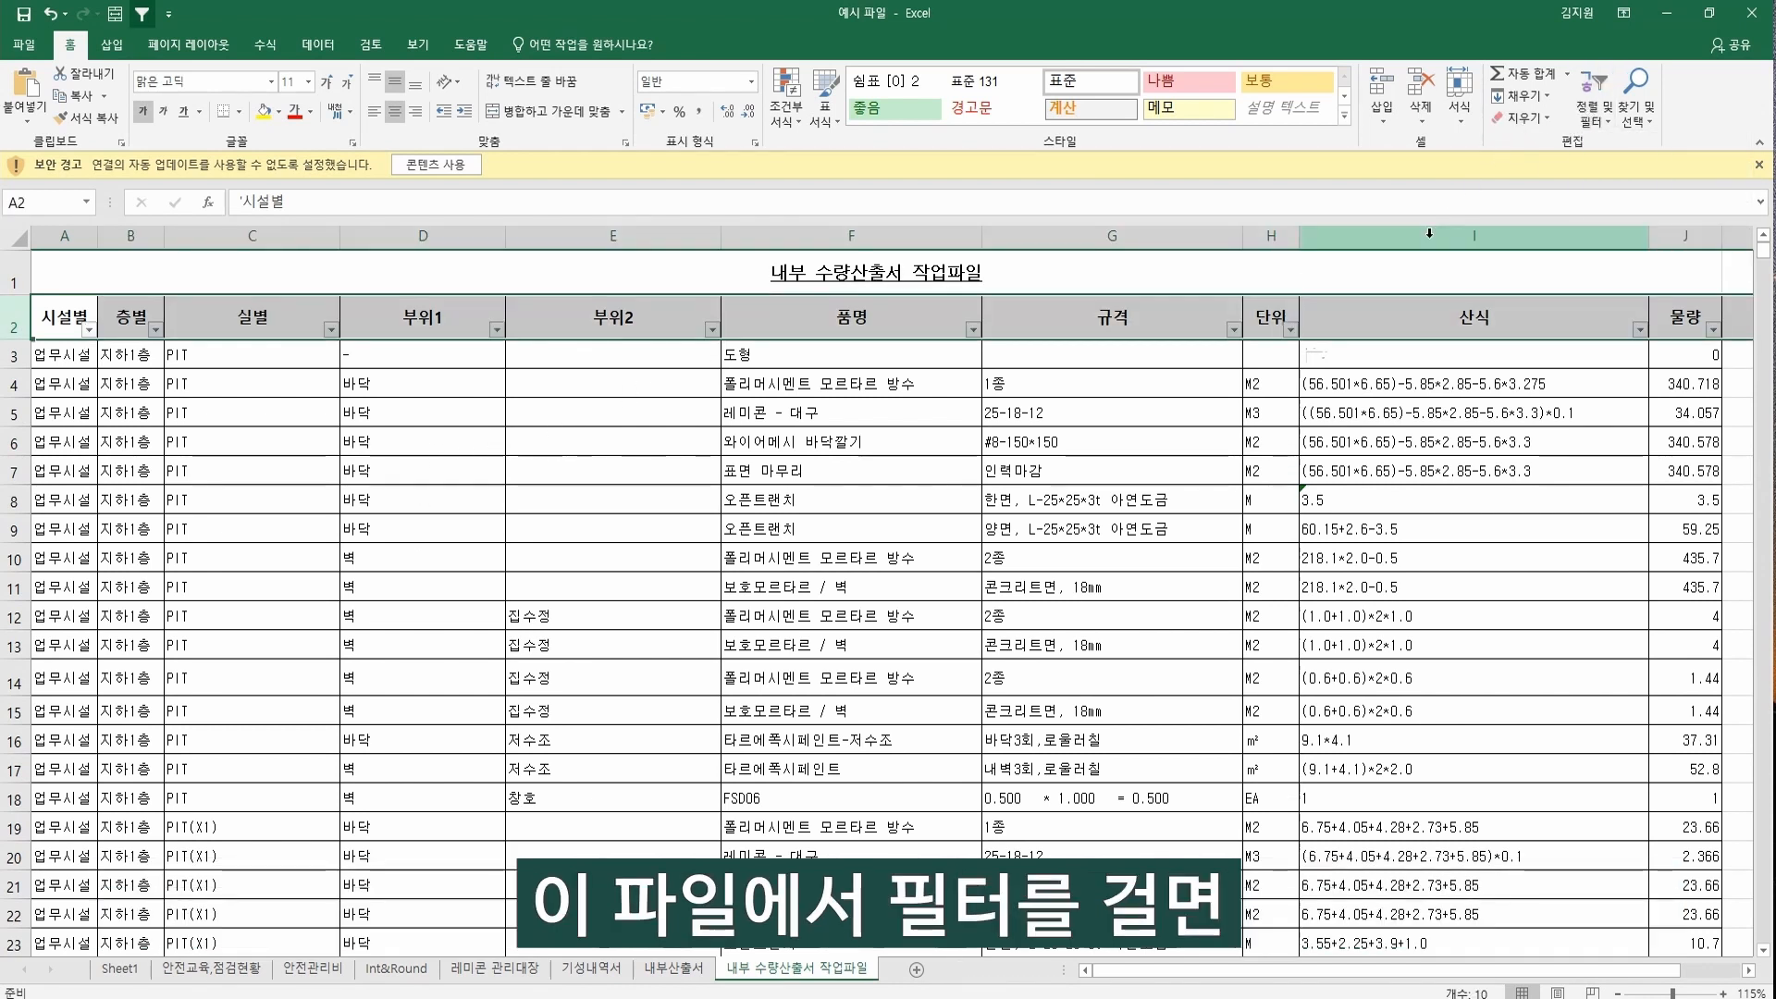
left_click(988, 442)
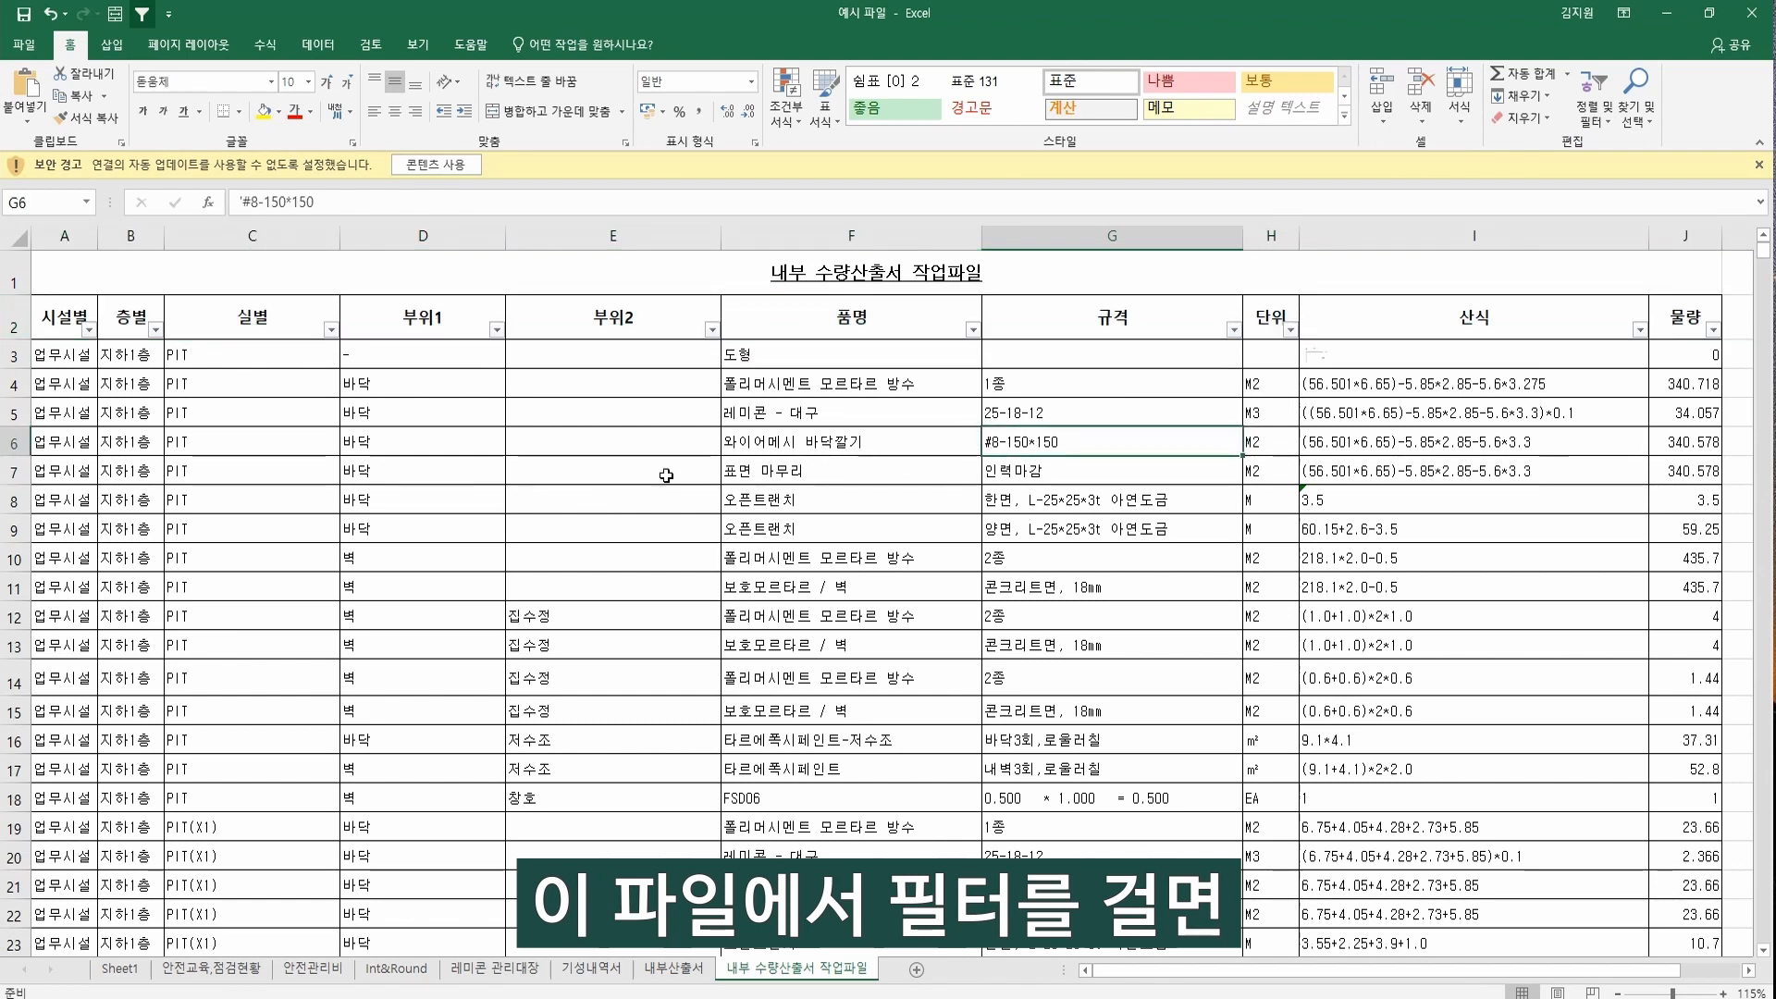
Filter the 품명 column to items containing 세라믹박판.
left_click(940, 316)
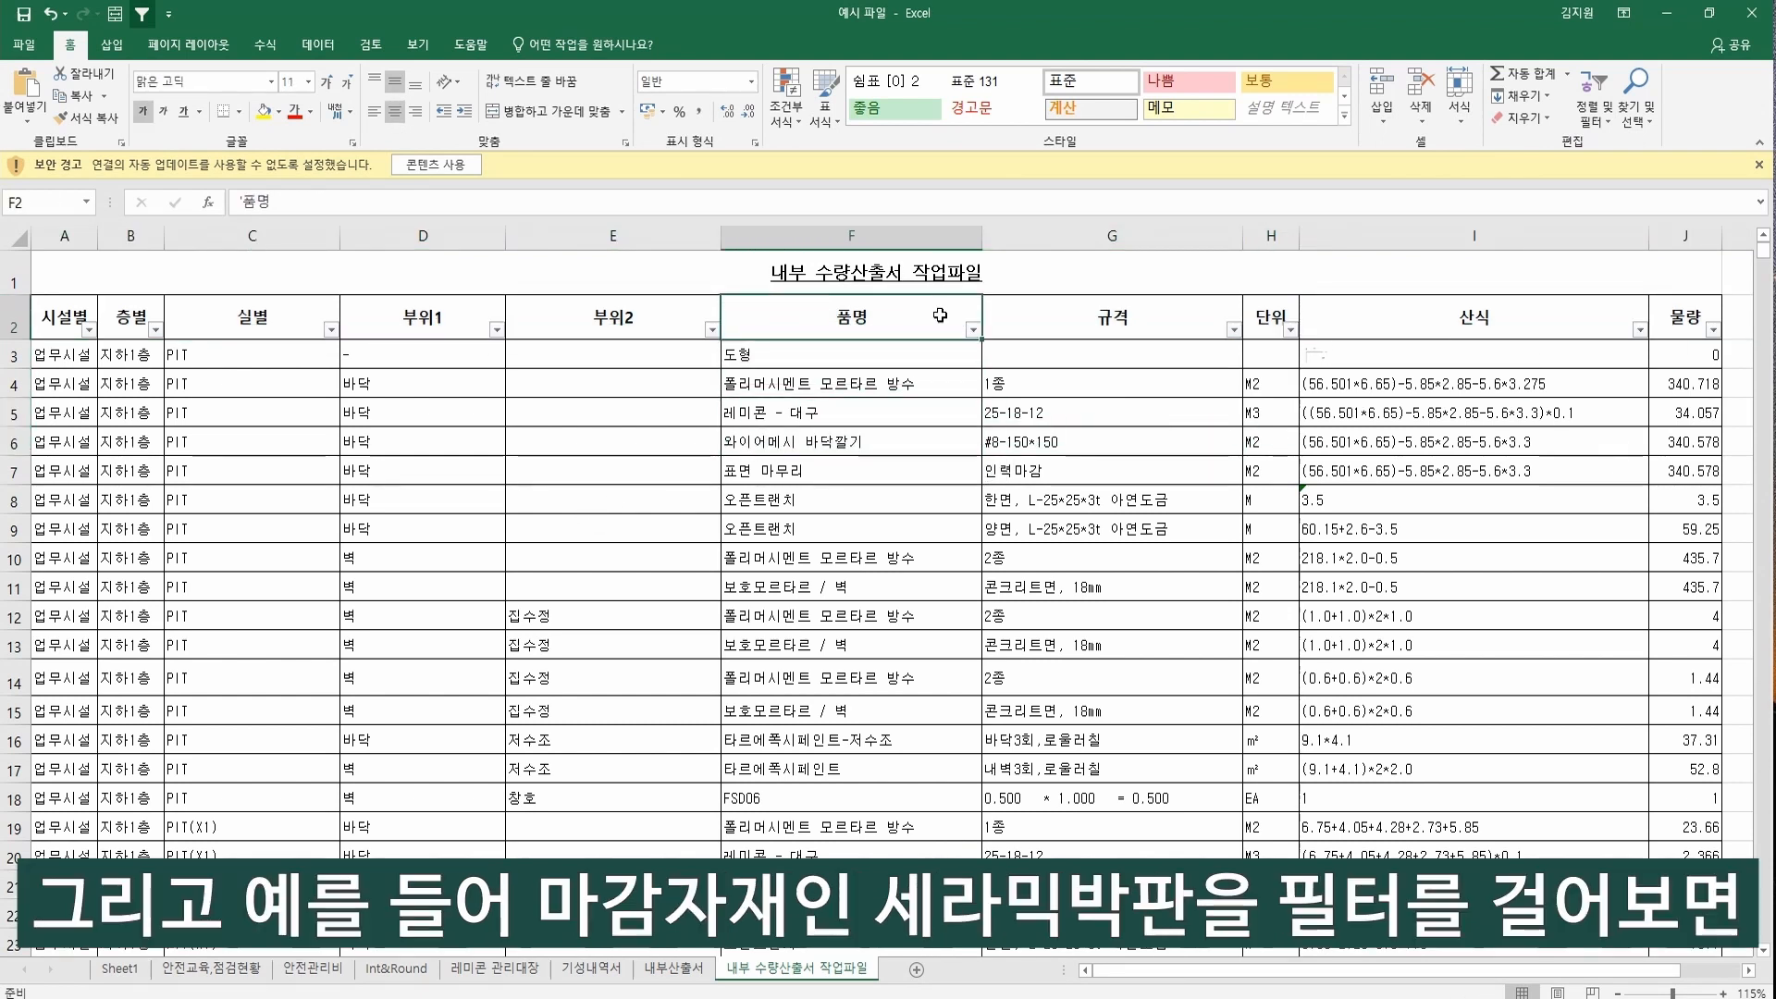
key("alt+Down")
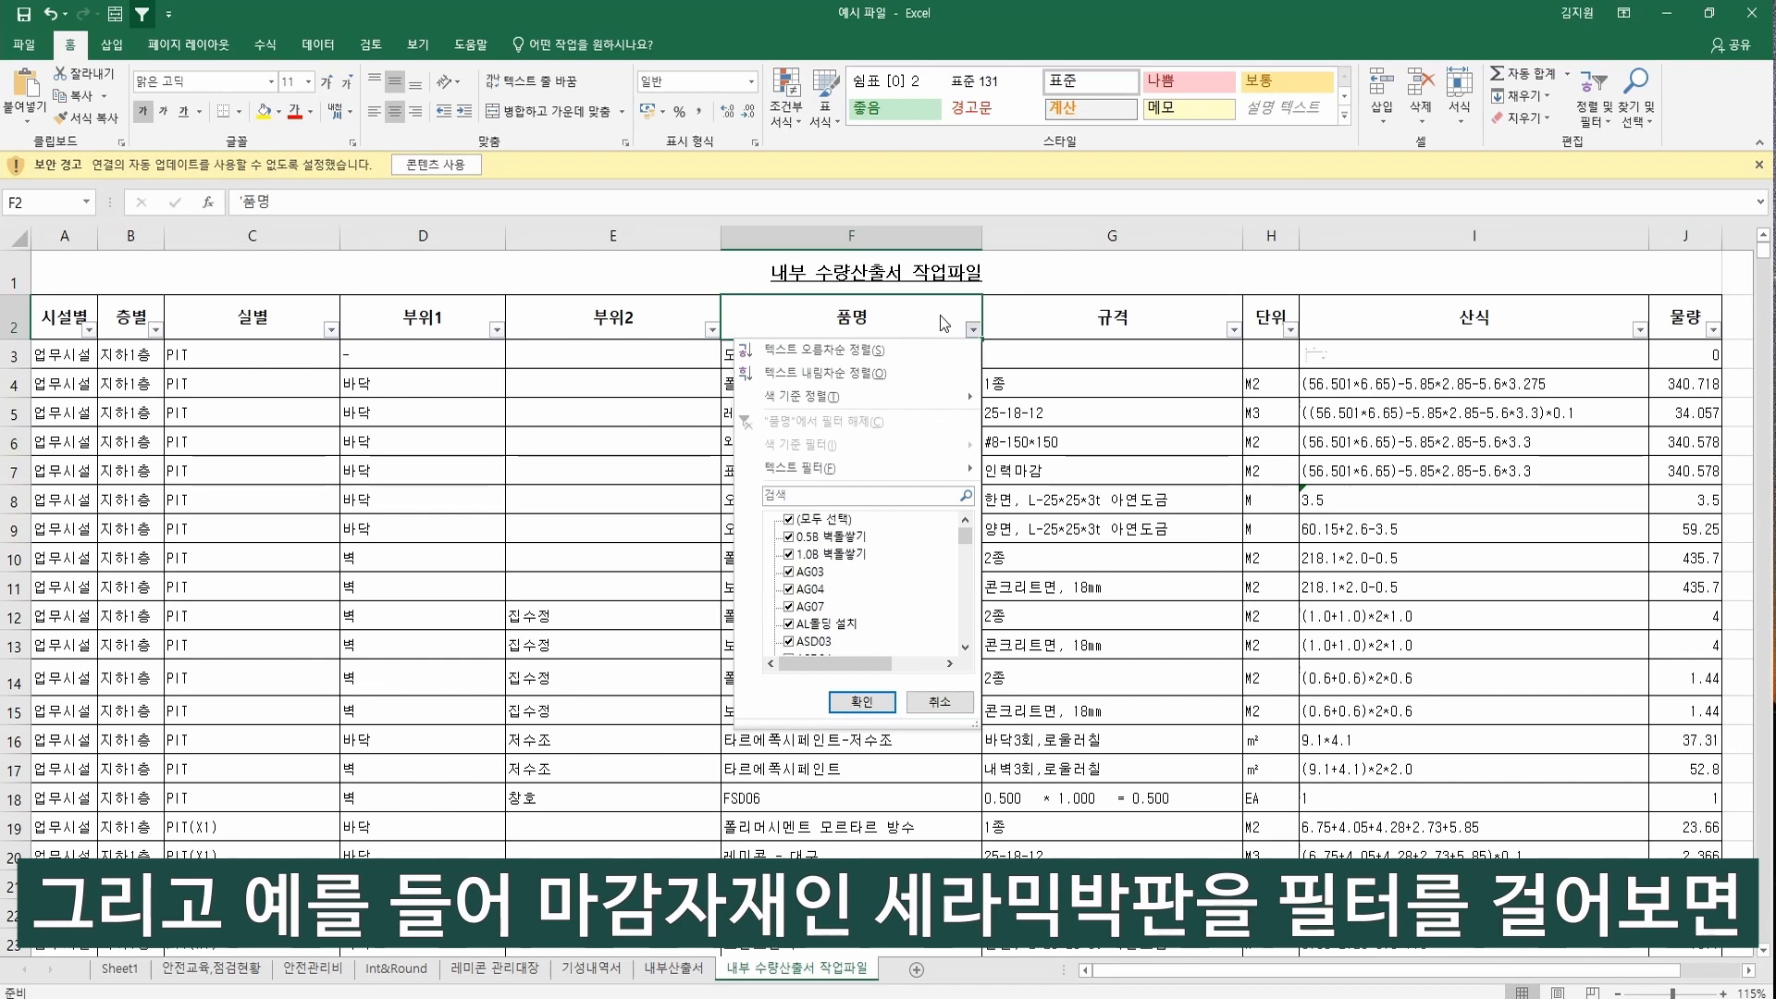
key("f")
key("a")
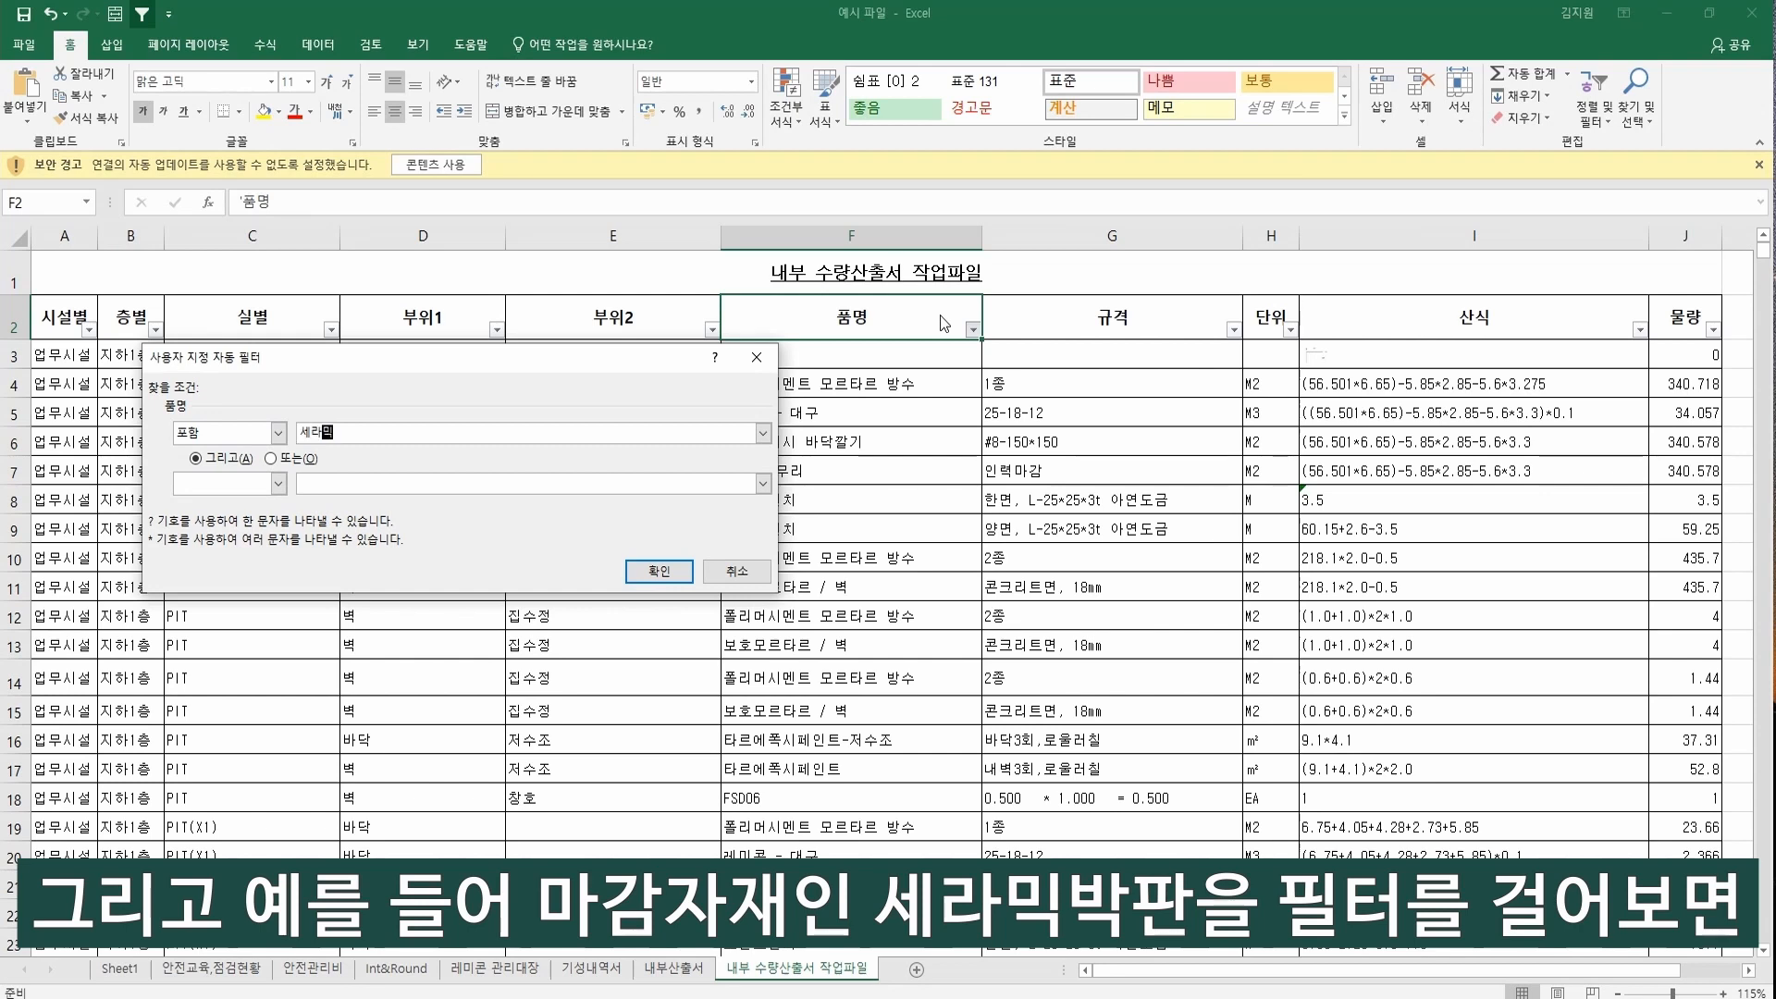
type("세라믹박판")
key("Return")
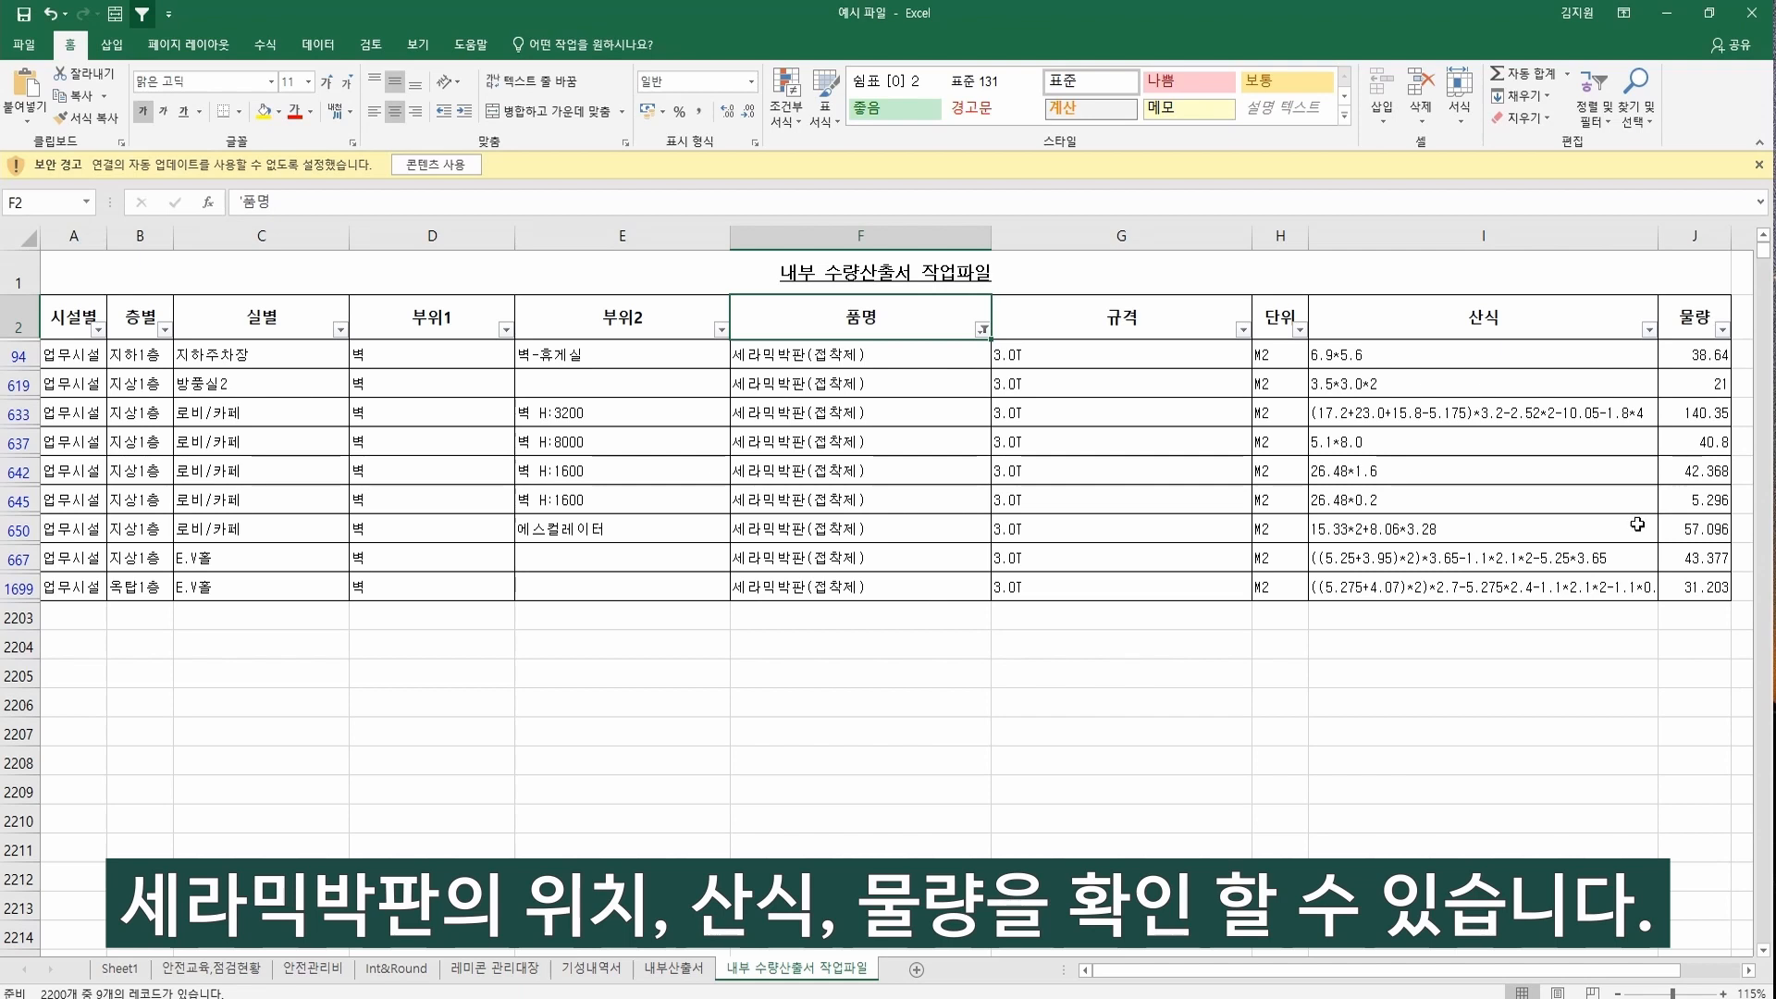
Clear the 품명 filter so all rows are listed again.
left_click(1121, 319)
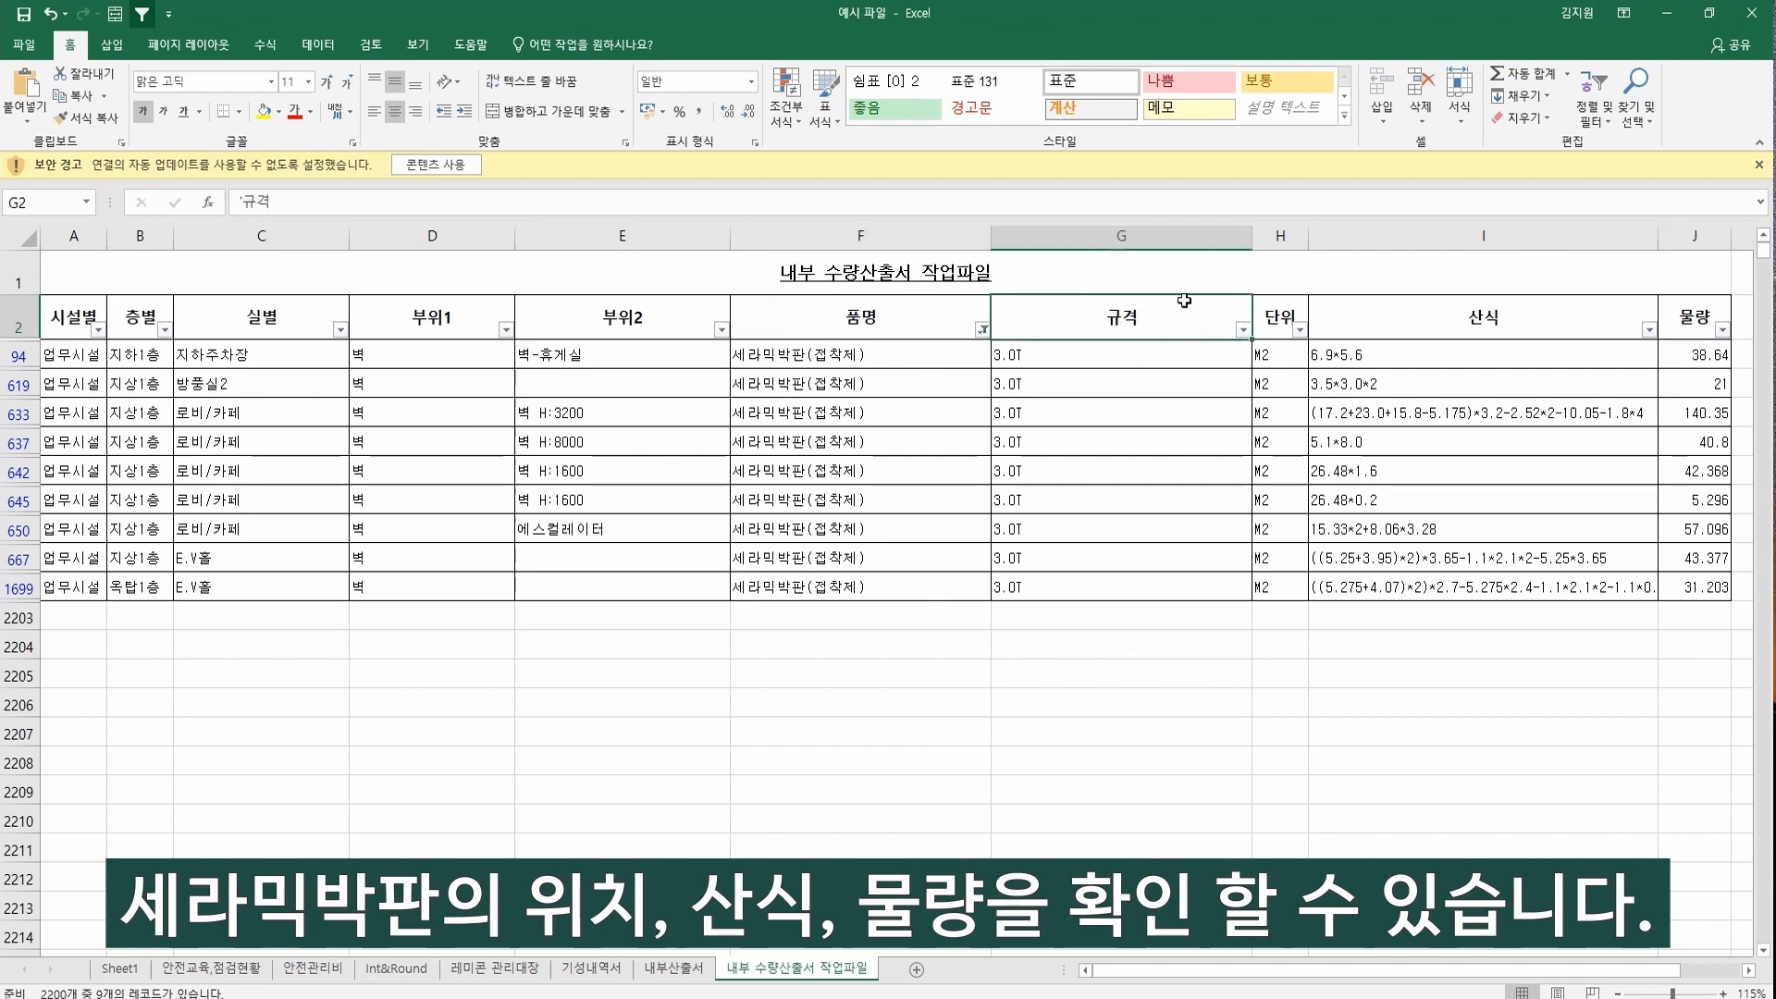
left_click(1594, 107)
left_click(1642, 263)
left_click(573, 473)
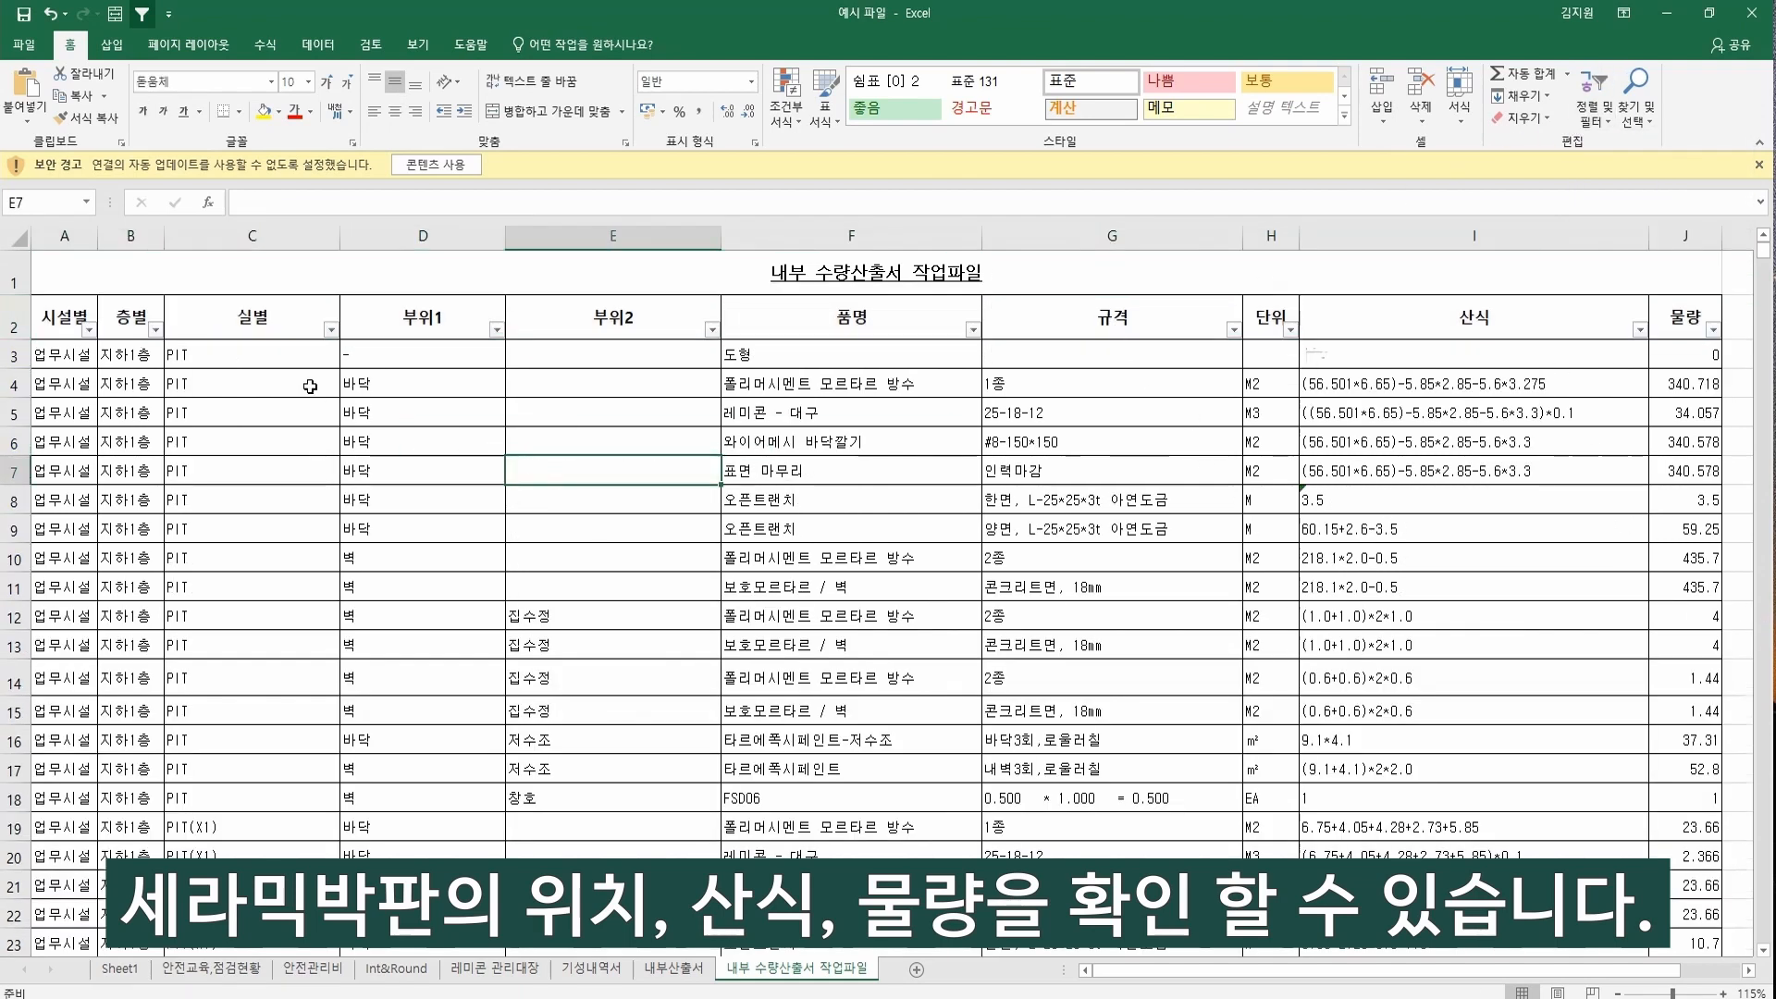
Filter the 층별 column to show only 지상1층.
left_click(155, 329)
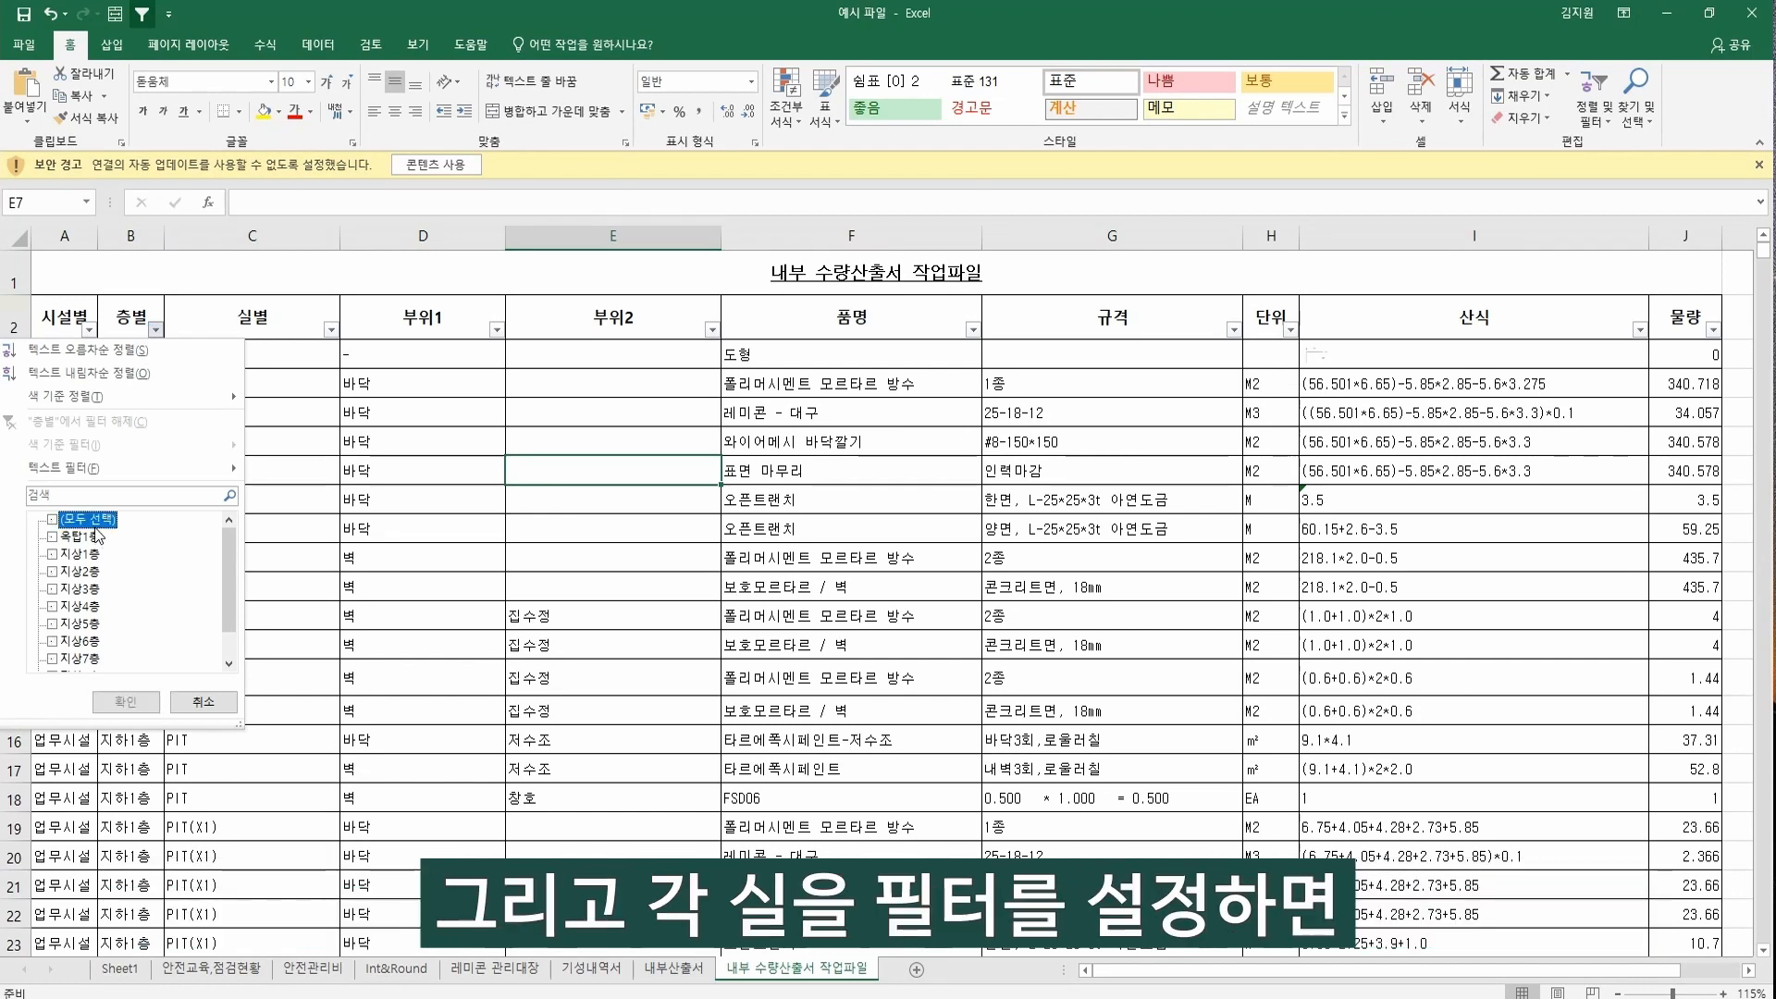
left_click(87, 555)
left_click(124, 702)
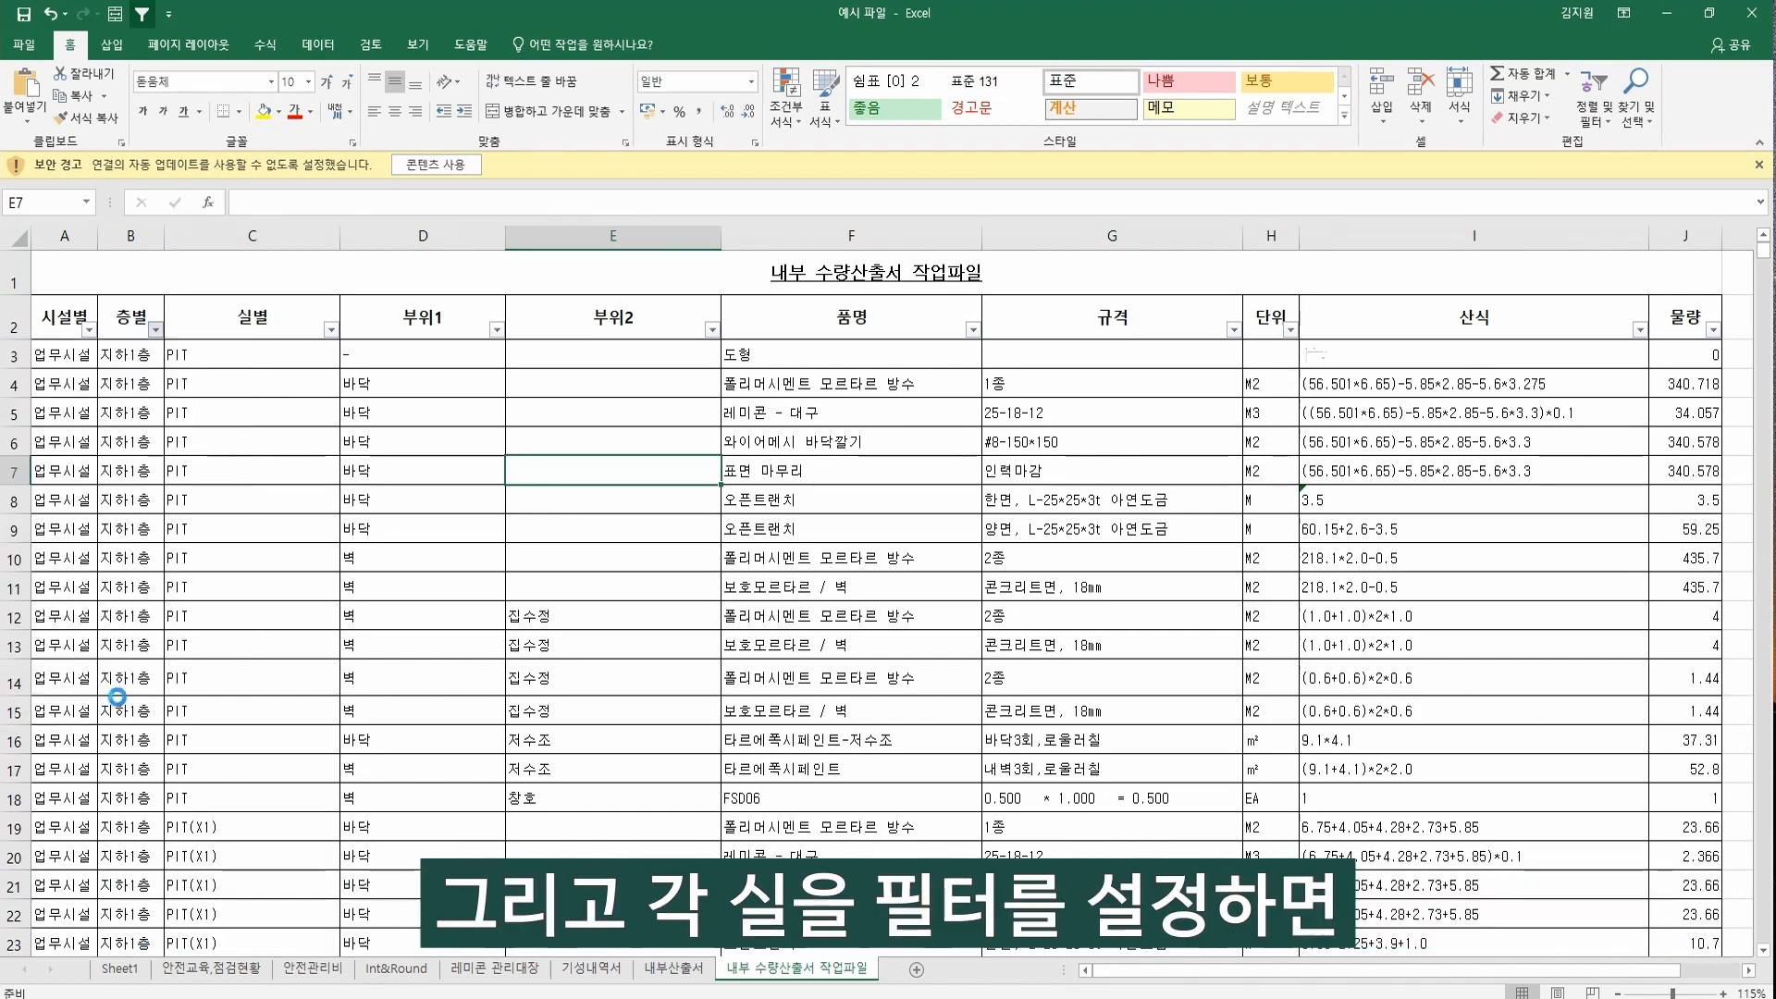
left_click(305, 442)
Filter the 실별 column to show only 강당 and review that room's finishes and quantities.
left_click(331, 330)
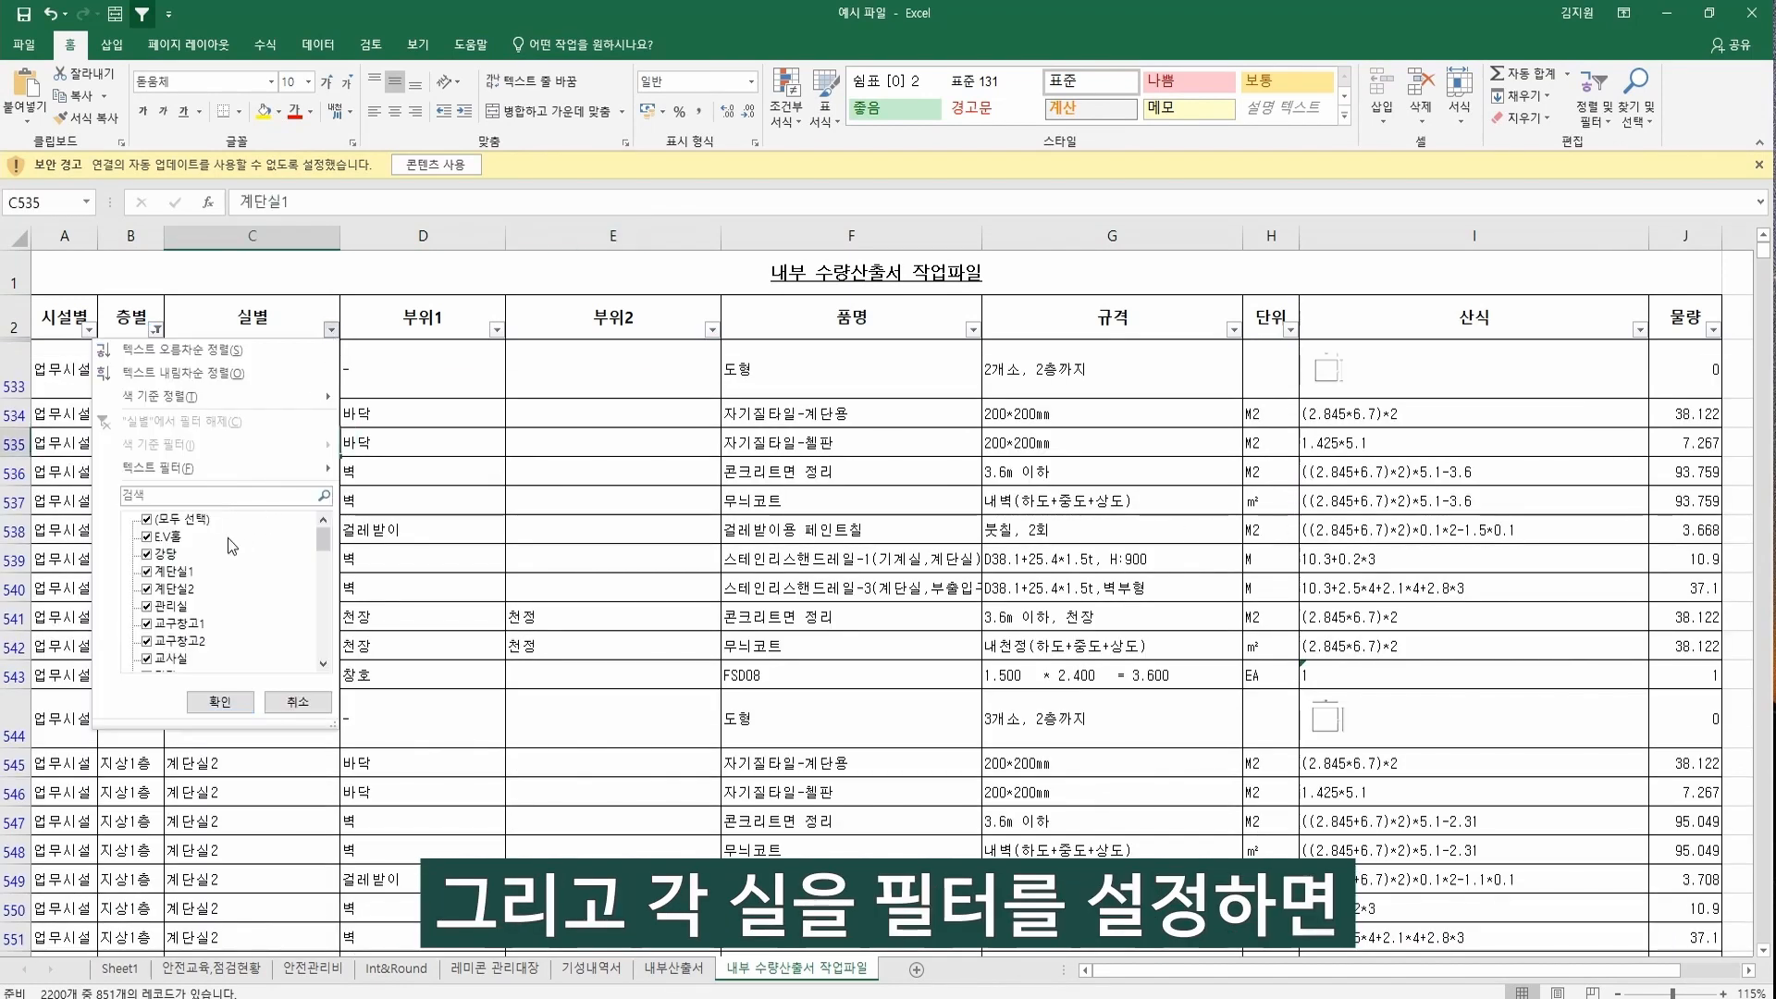
left_click(201, 521)
left_click(156, 553)
left_click(222, 702)
left_click(616, 544)
scroll(908, 516, "down", 10)
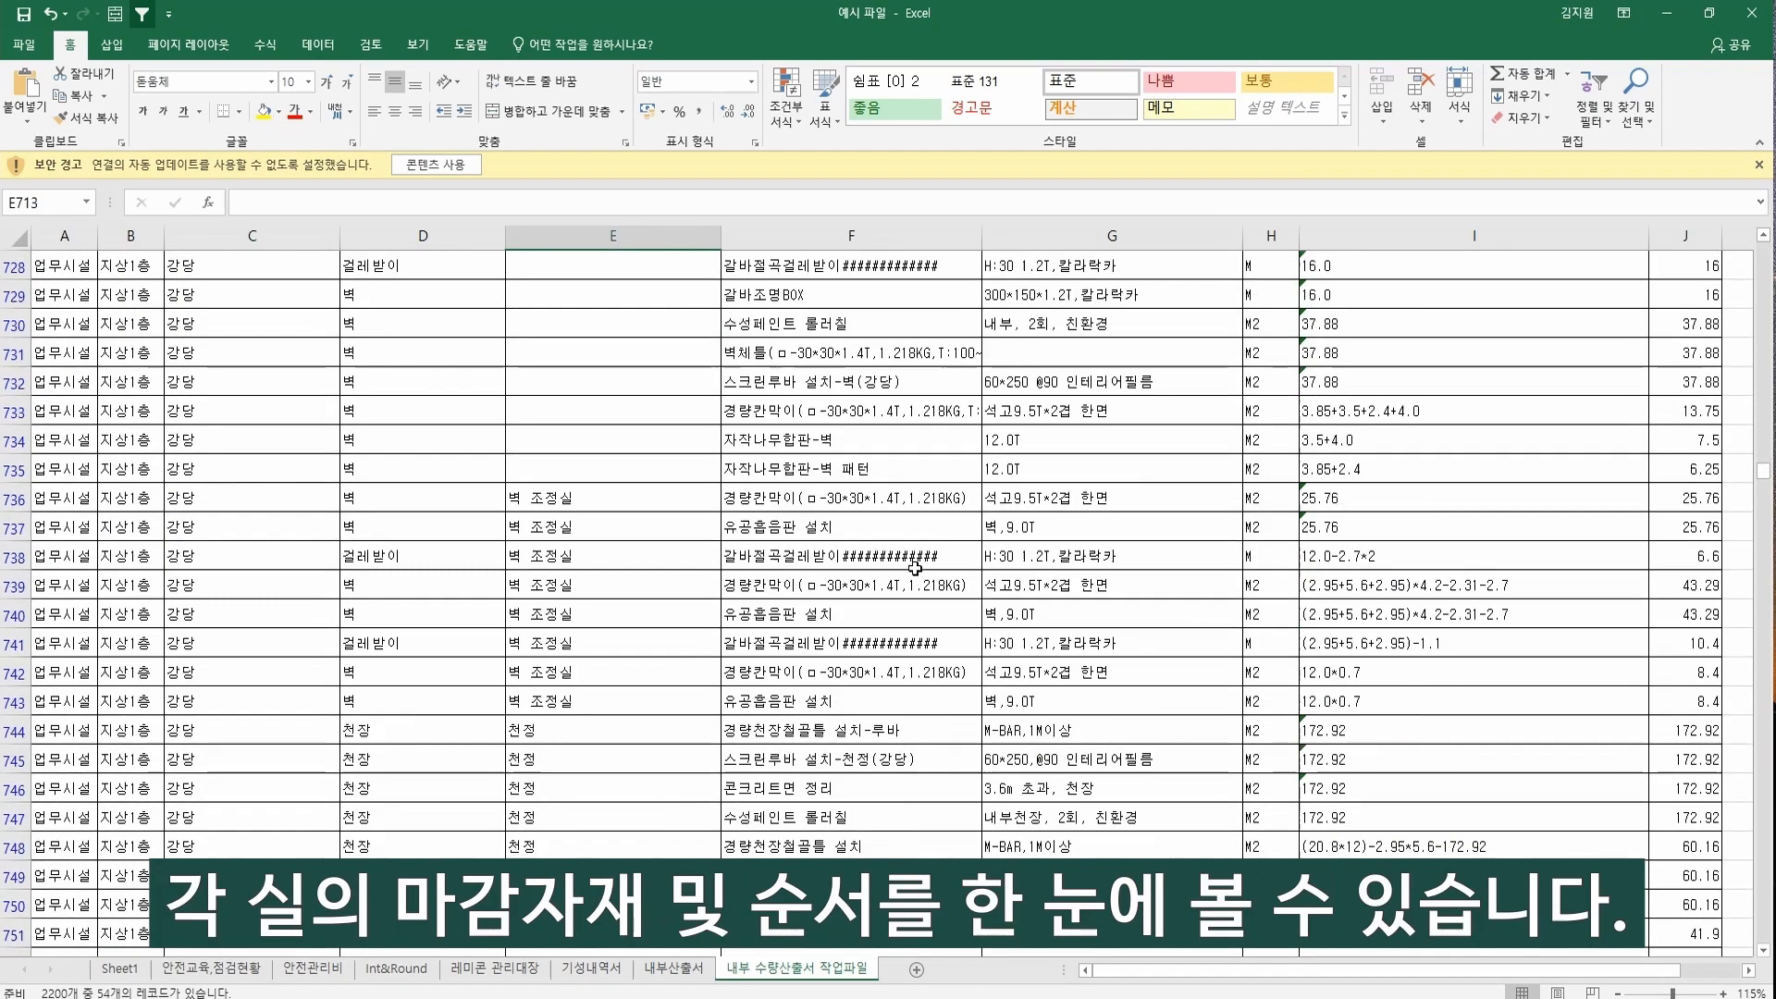
scroll(916, 577, "down", 4)
scroll(913, 587, "up", 2)
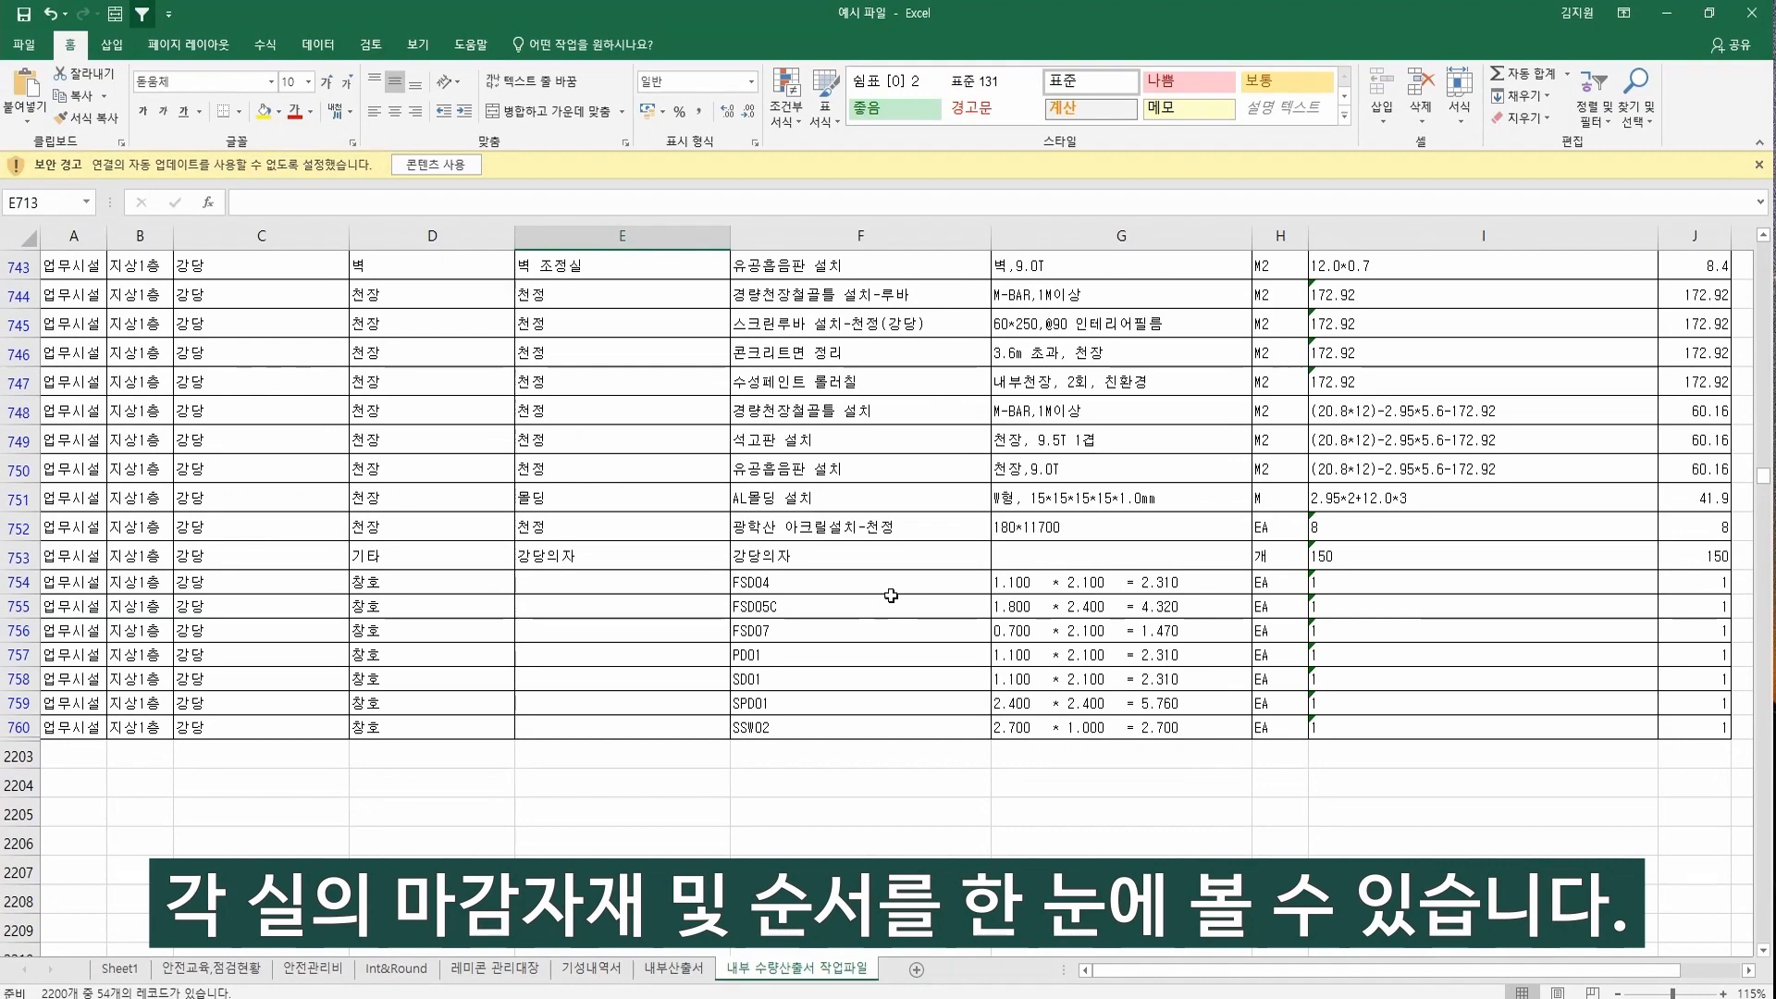
scroll(893, 546, "up", 12)
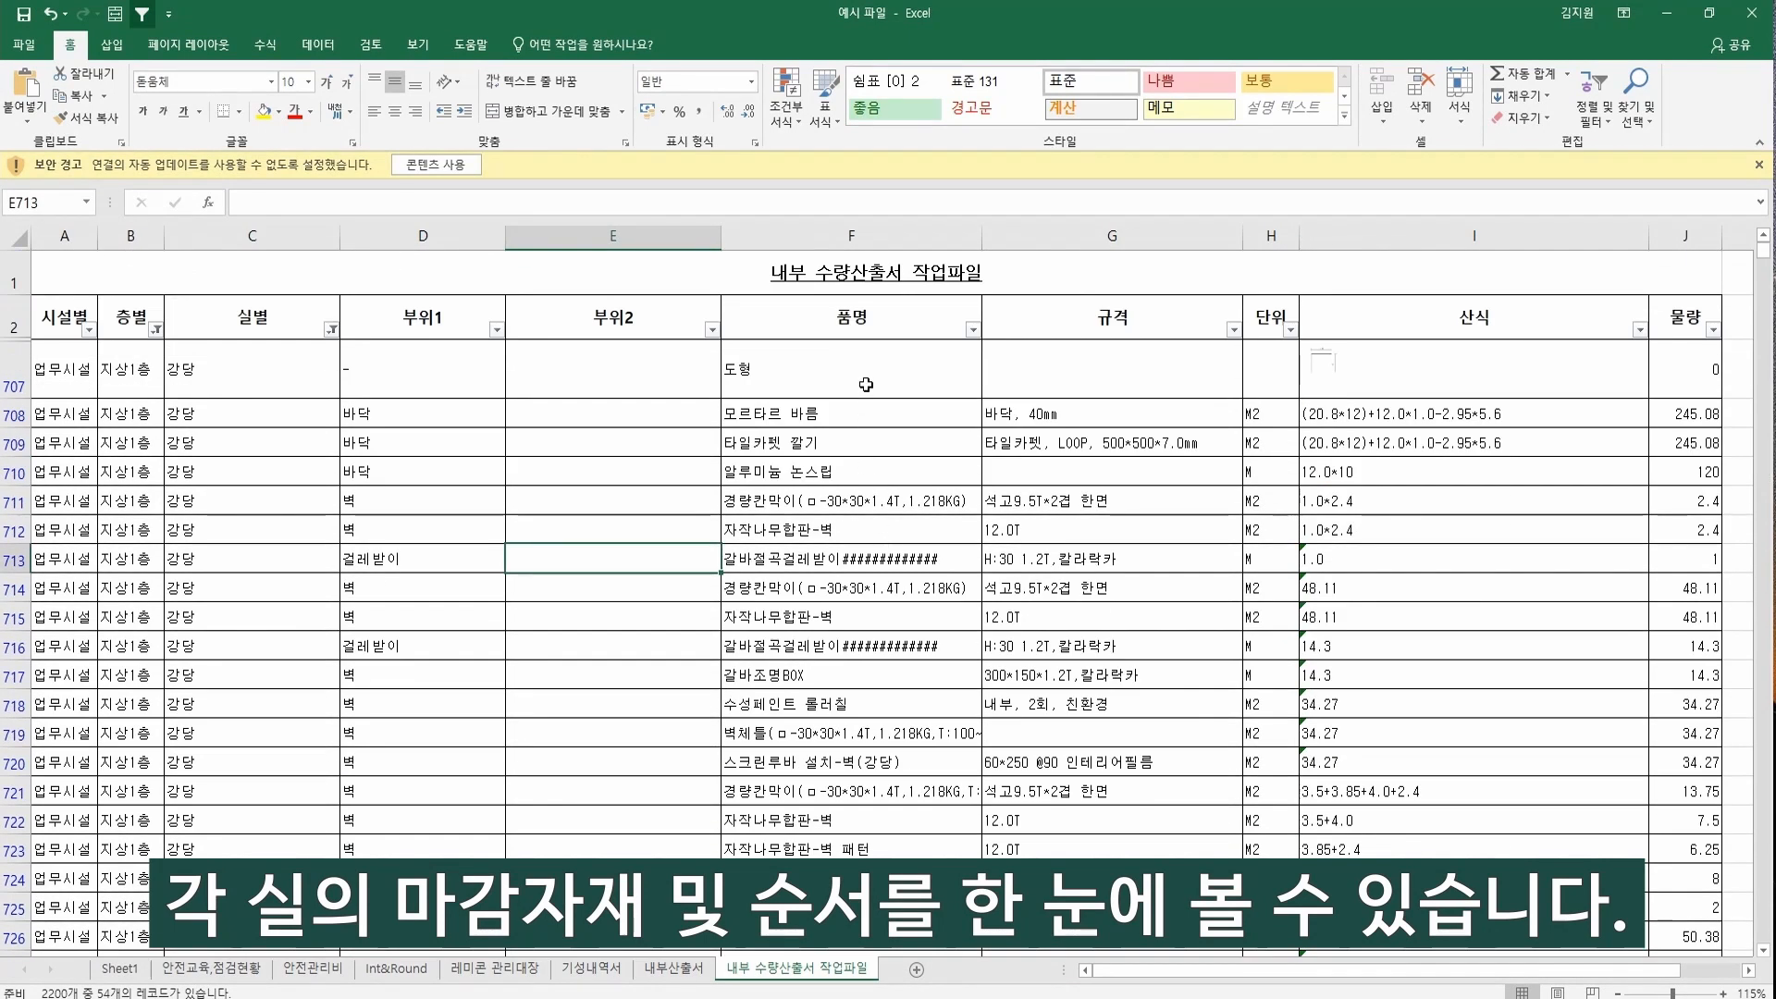
Clear the 층별 and 실별 filters while keeping the filter controls on the heading row.
left_click(876, 328)
left_click(1614, 113)
left_click(1628, 263)
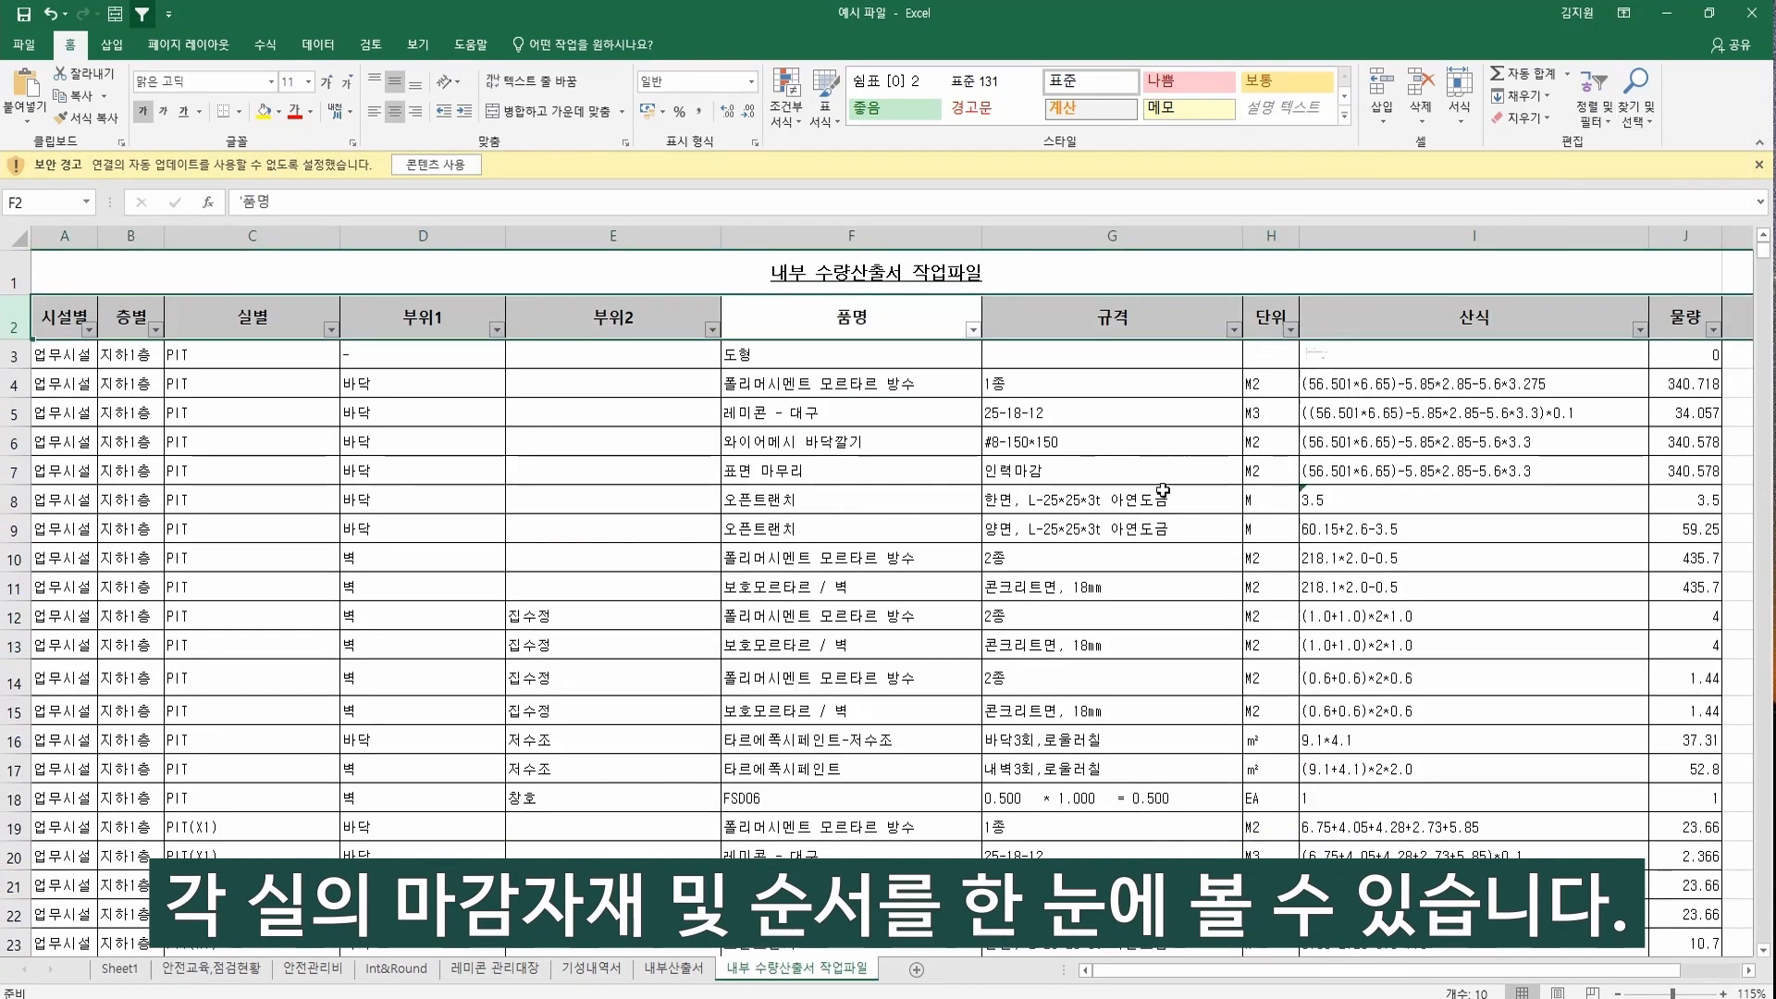
left_click(822, 459)
Insert a blank row above the heading row, directly below the sheet title.
left_click(805, 314)
key("shift+space")
right_click(835, 320)
left_click(874, 458)
Enter =SUBTOTAL(9,J4:J1048576) in I2 to sum the visible 물량 values, and fill the cell yellow.
left_click(1424, 315)
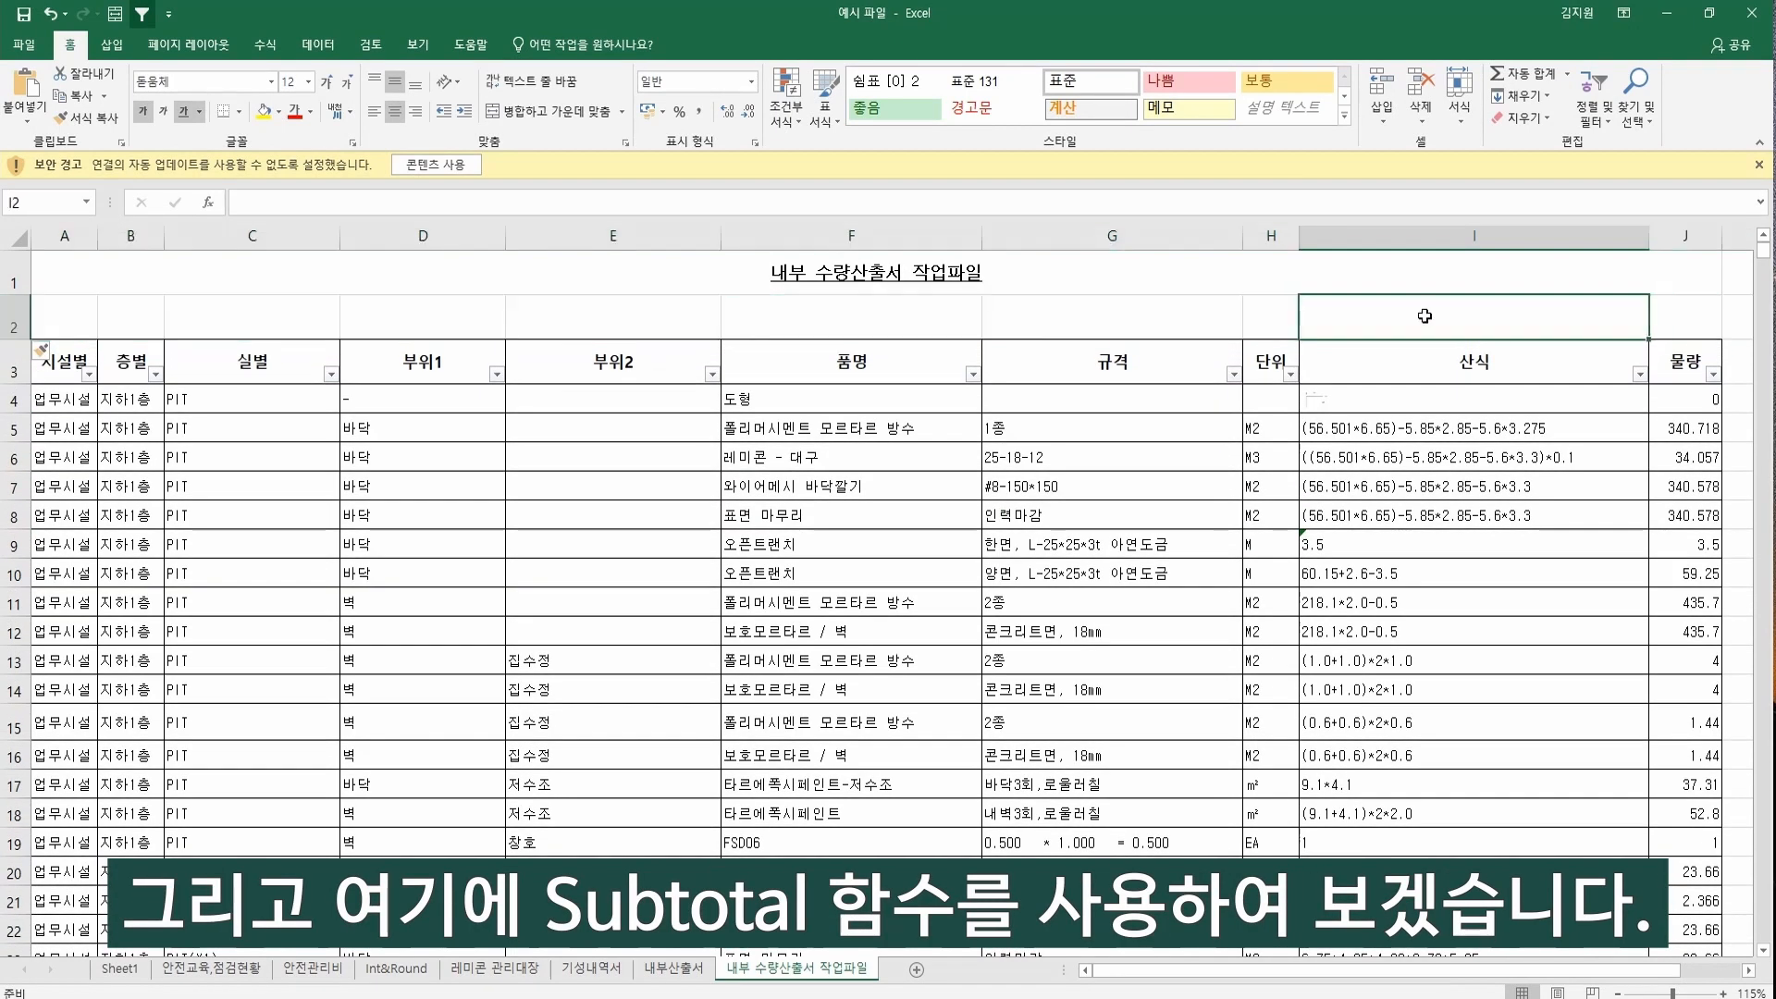
type("=SU")
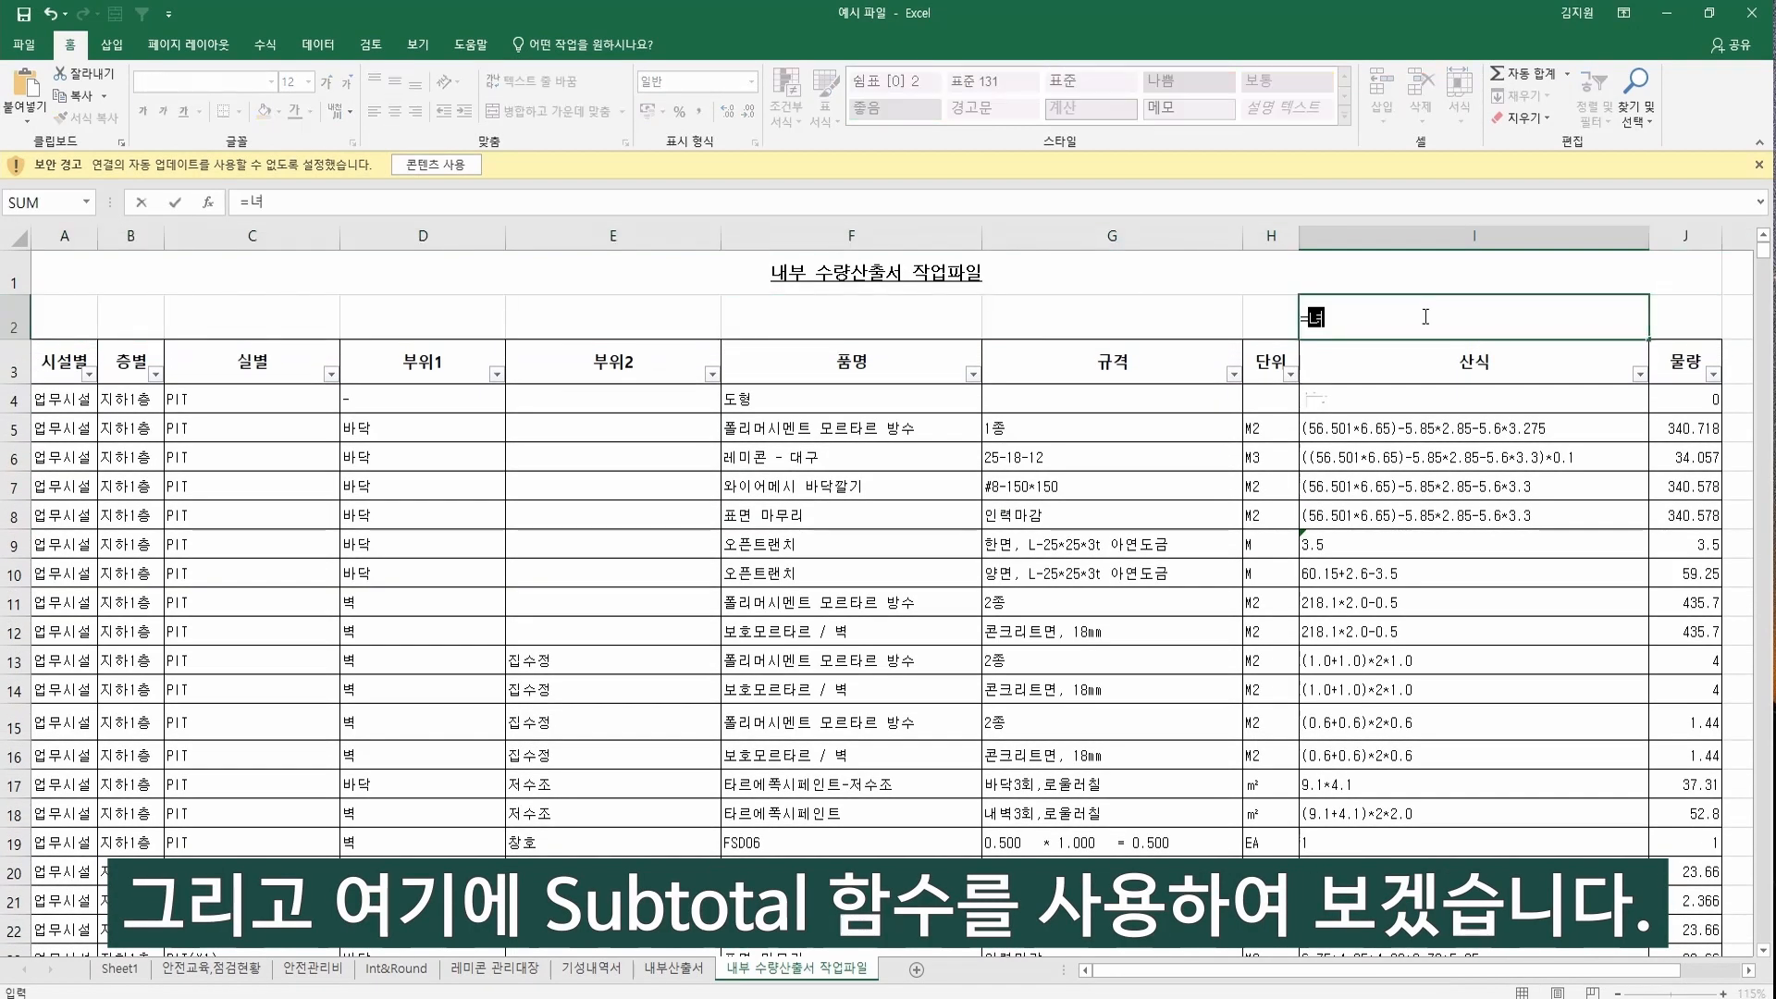
type("B")
key("Down")
key("Down")
key("Down")
key("Tab")
key("Down")
key("Down")
key("Down")
key("Down")
key("Down")
key("Down")
key("Down")
key("Down")
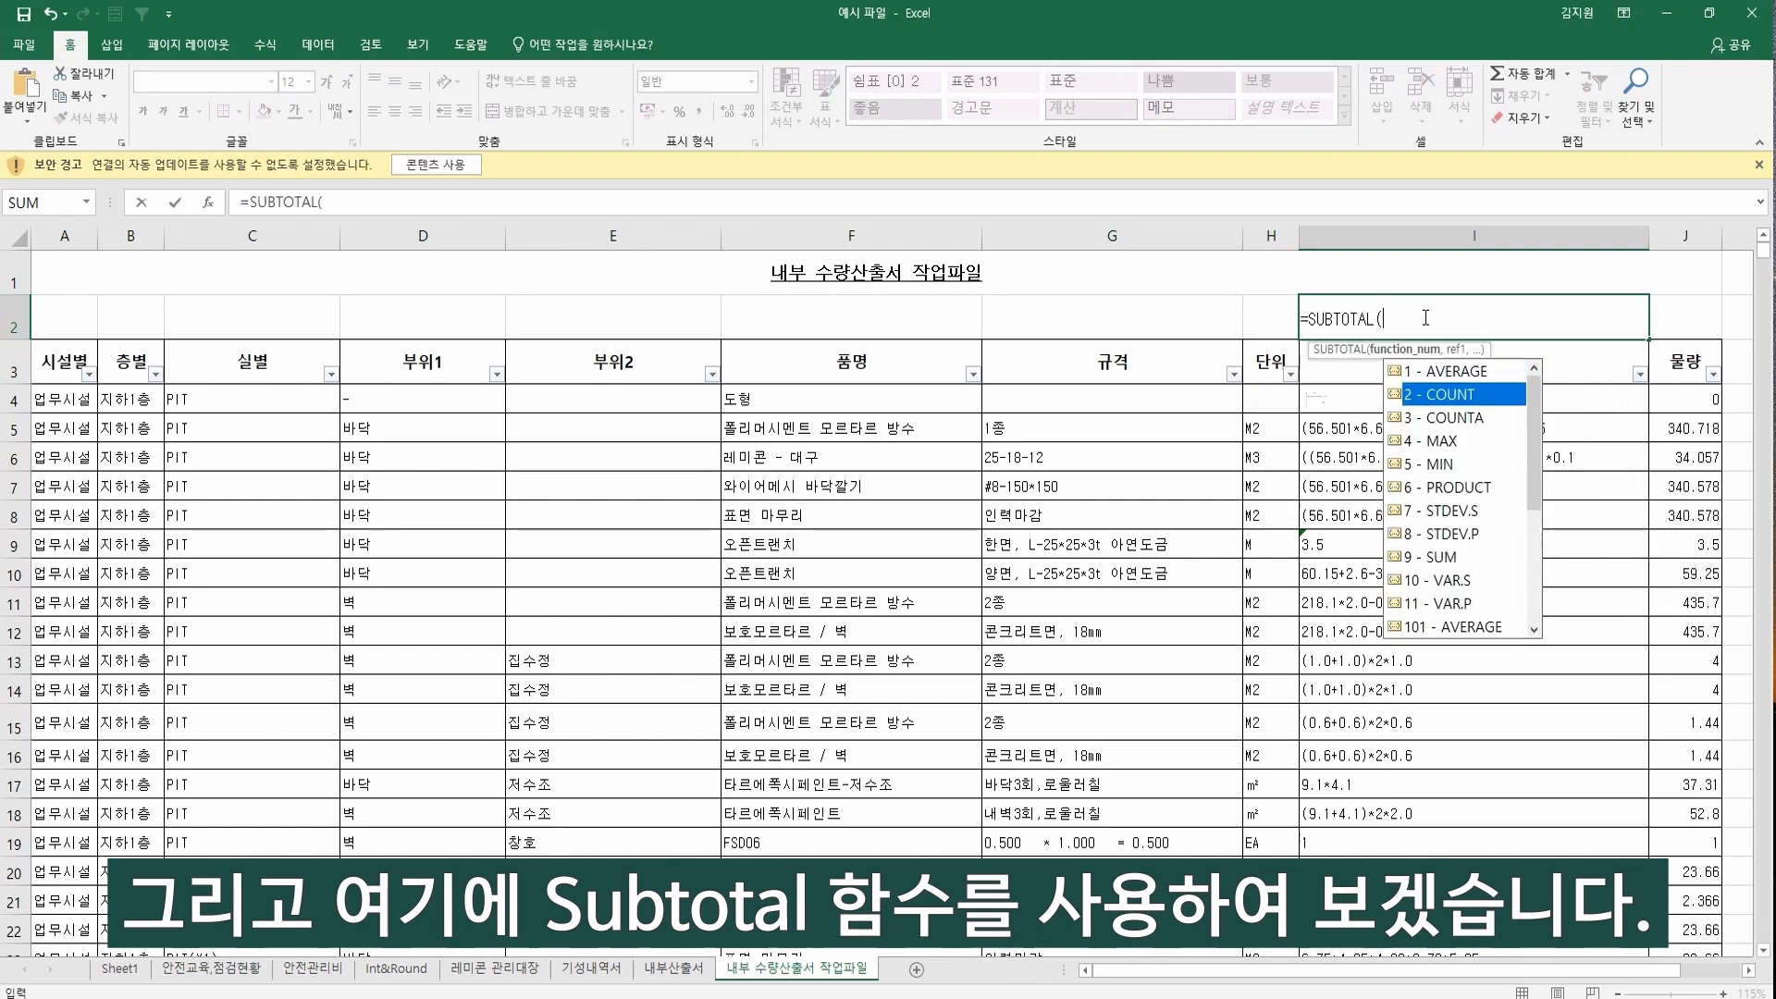
key("Tab")
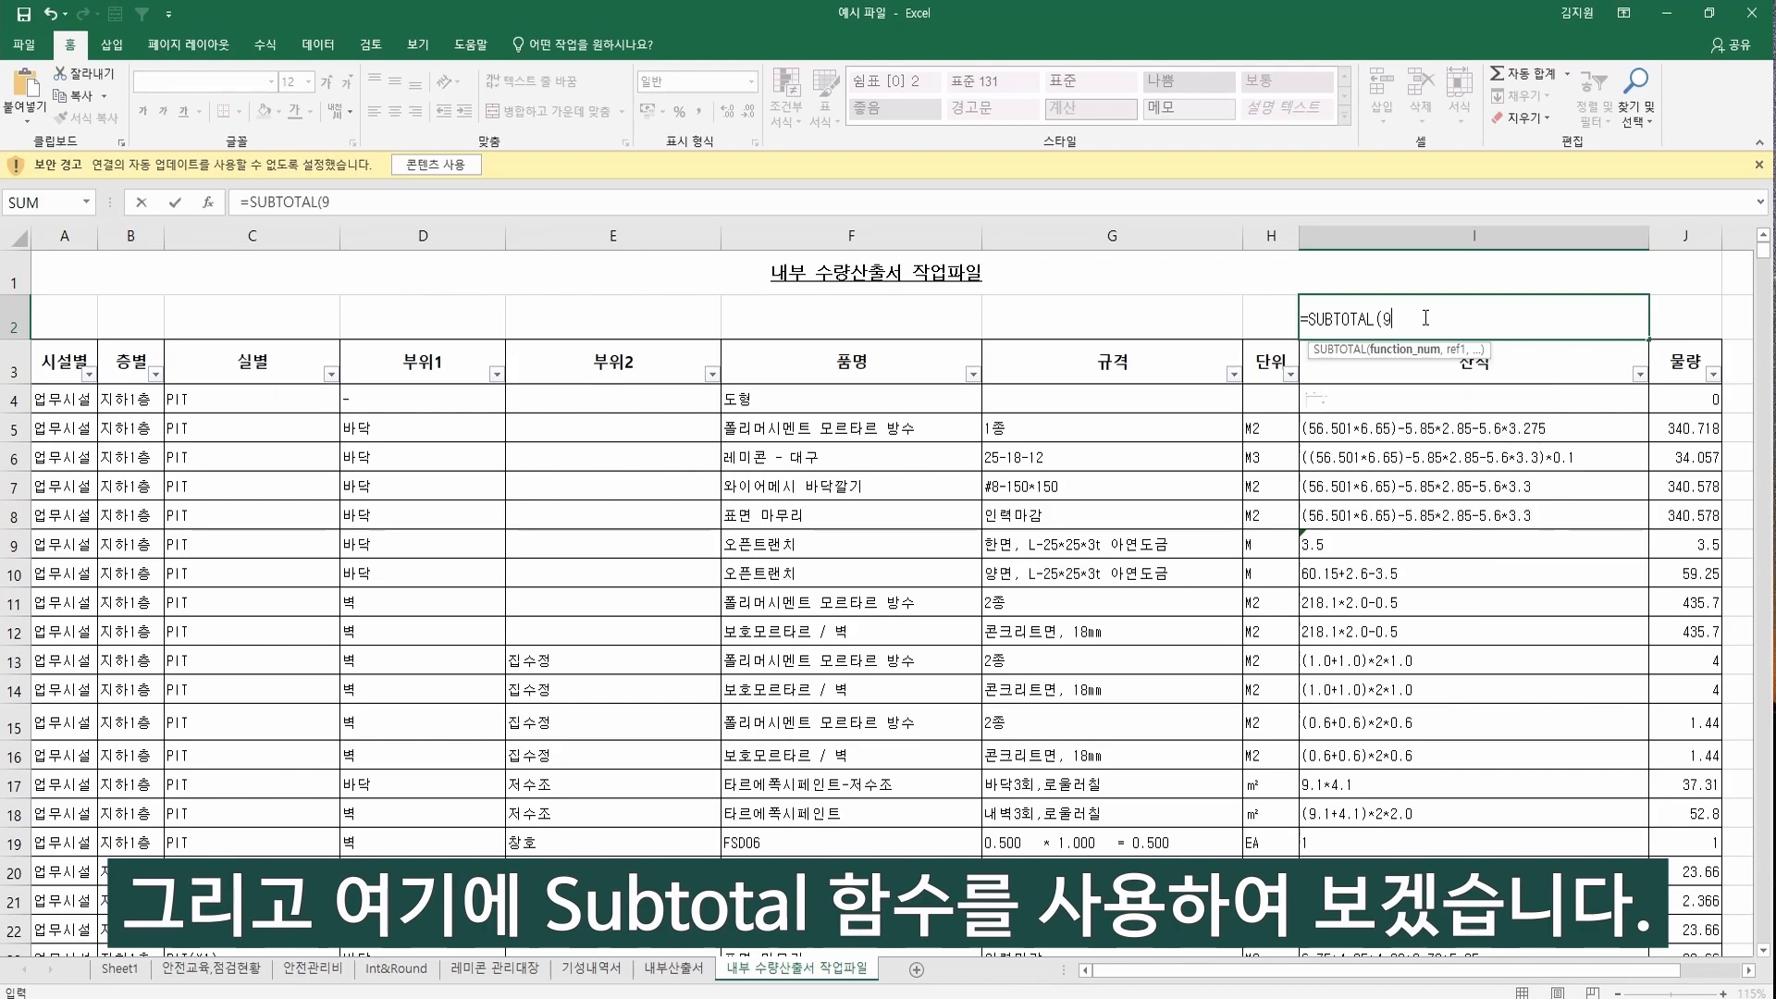
type(",")
key("Down")
key("Right")
key("Down")
key("ctrl+shift+Down")
key("ctrl+shift+Down")
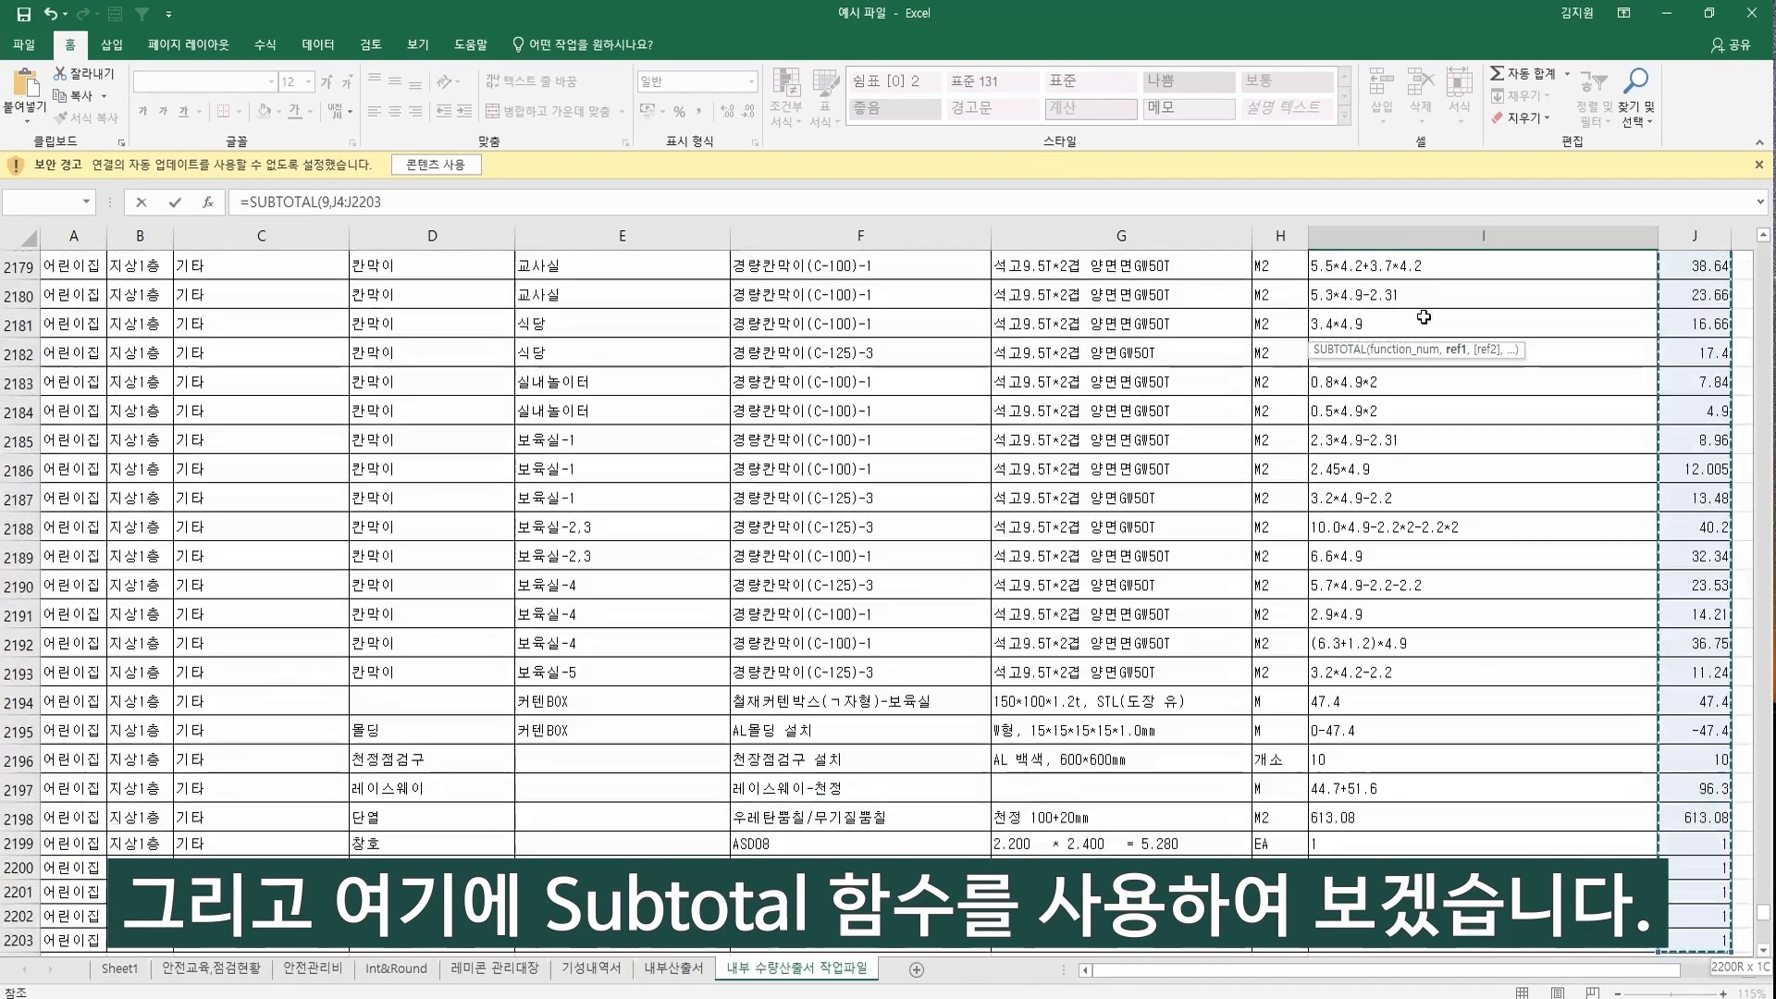
key("ctrl+Return")
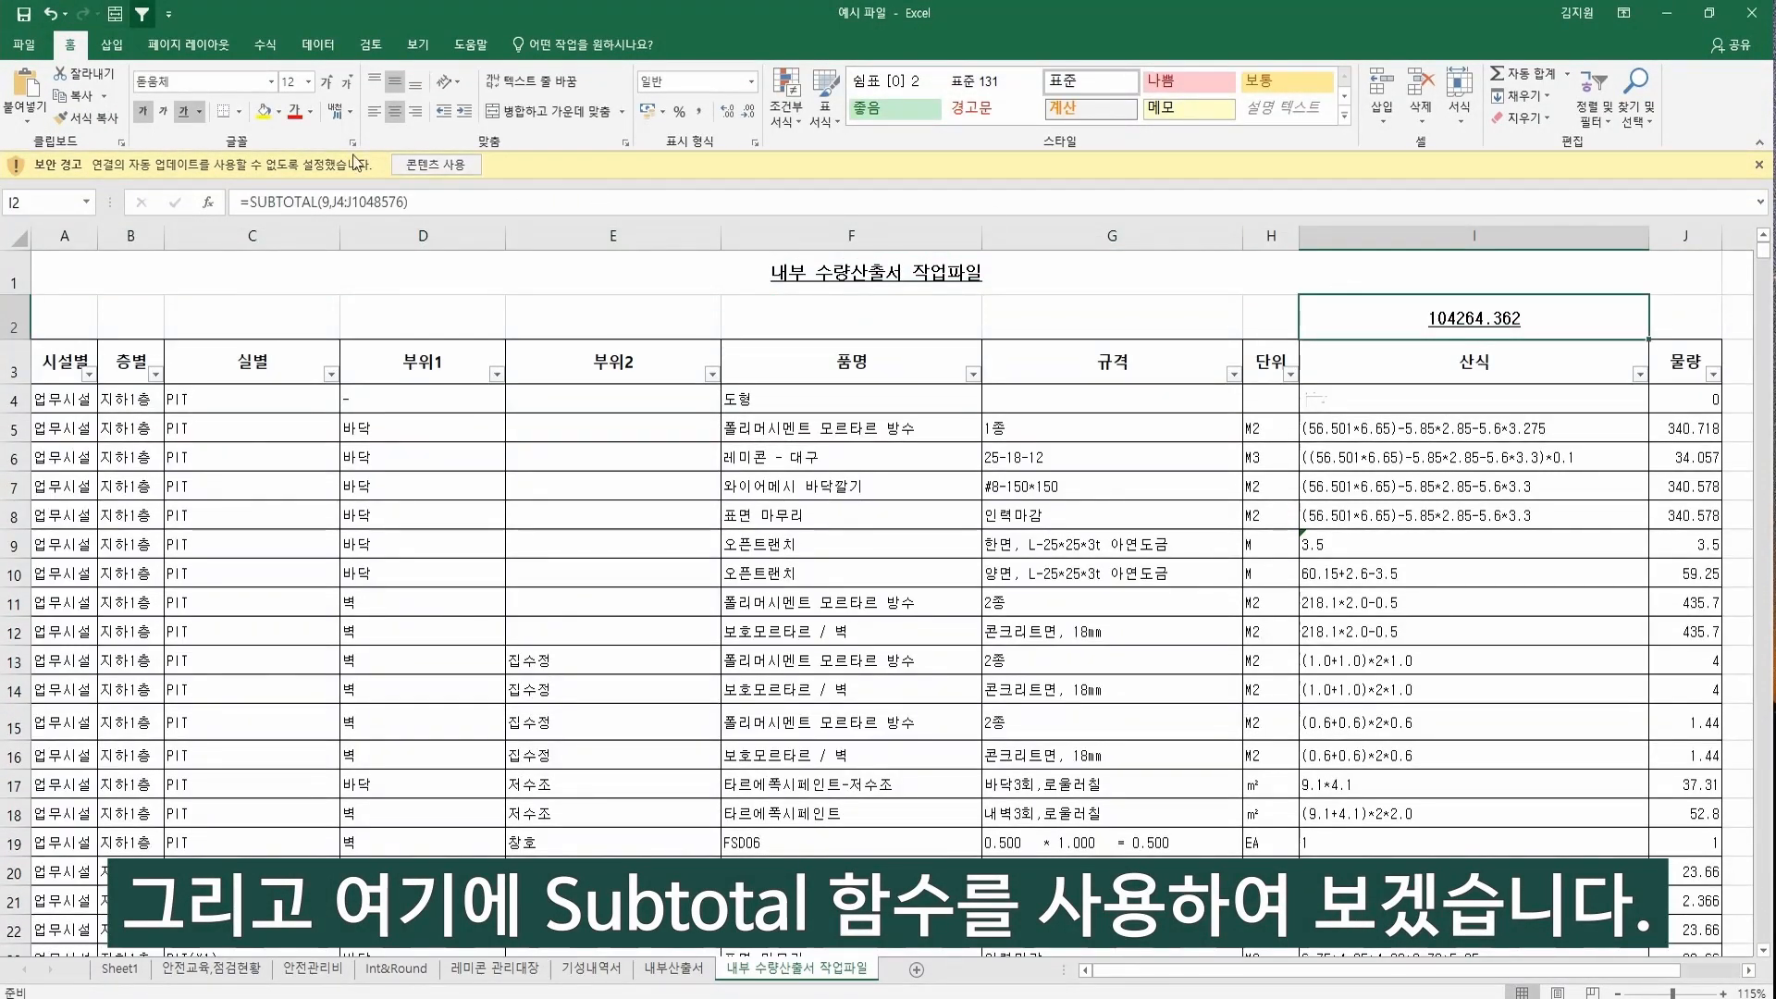
left_click(263, 112)
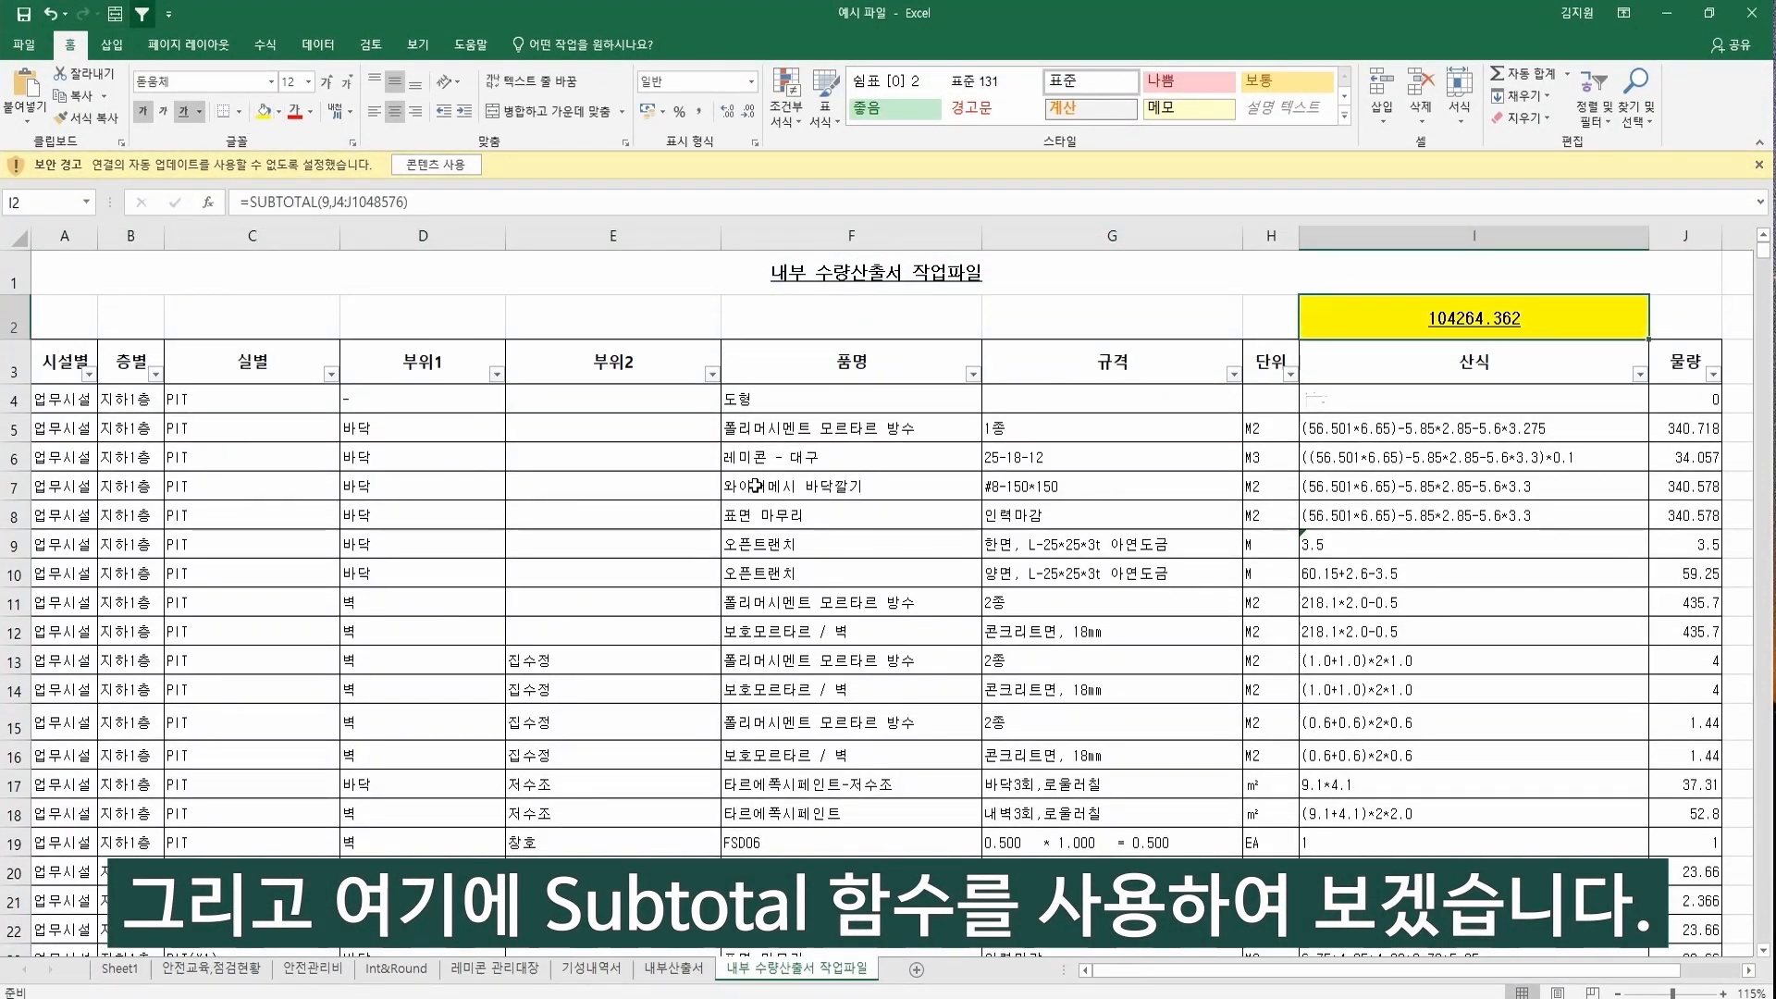
Filter the 품명 column to items containing 탄성도막 and review the listed locations and quantities.
left_click(899, 357)
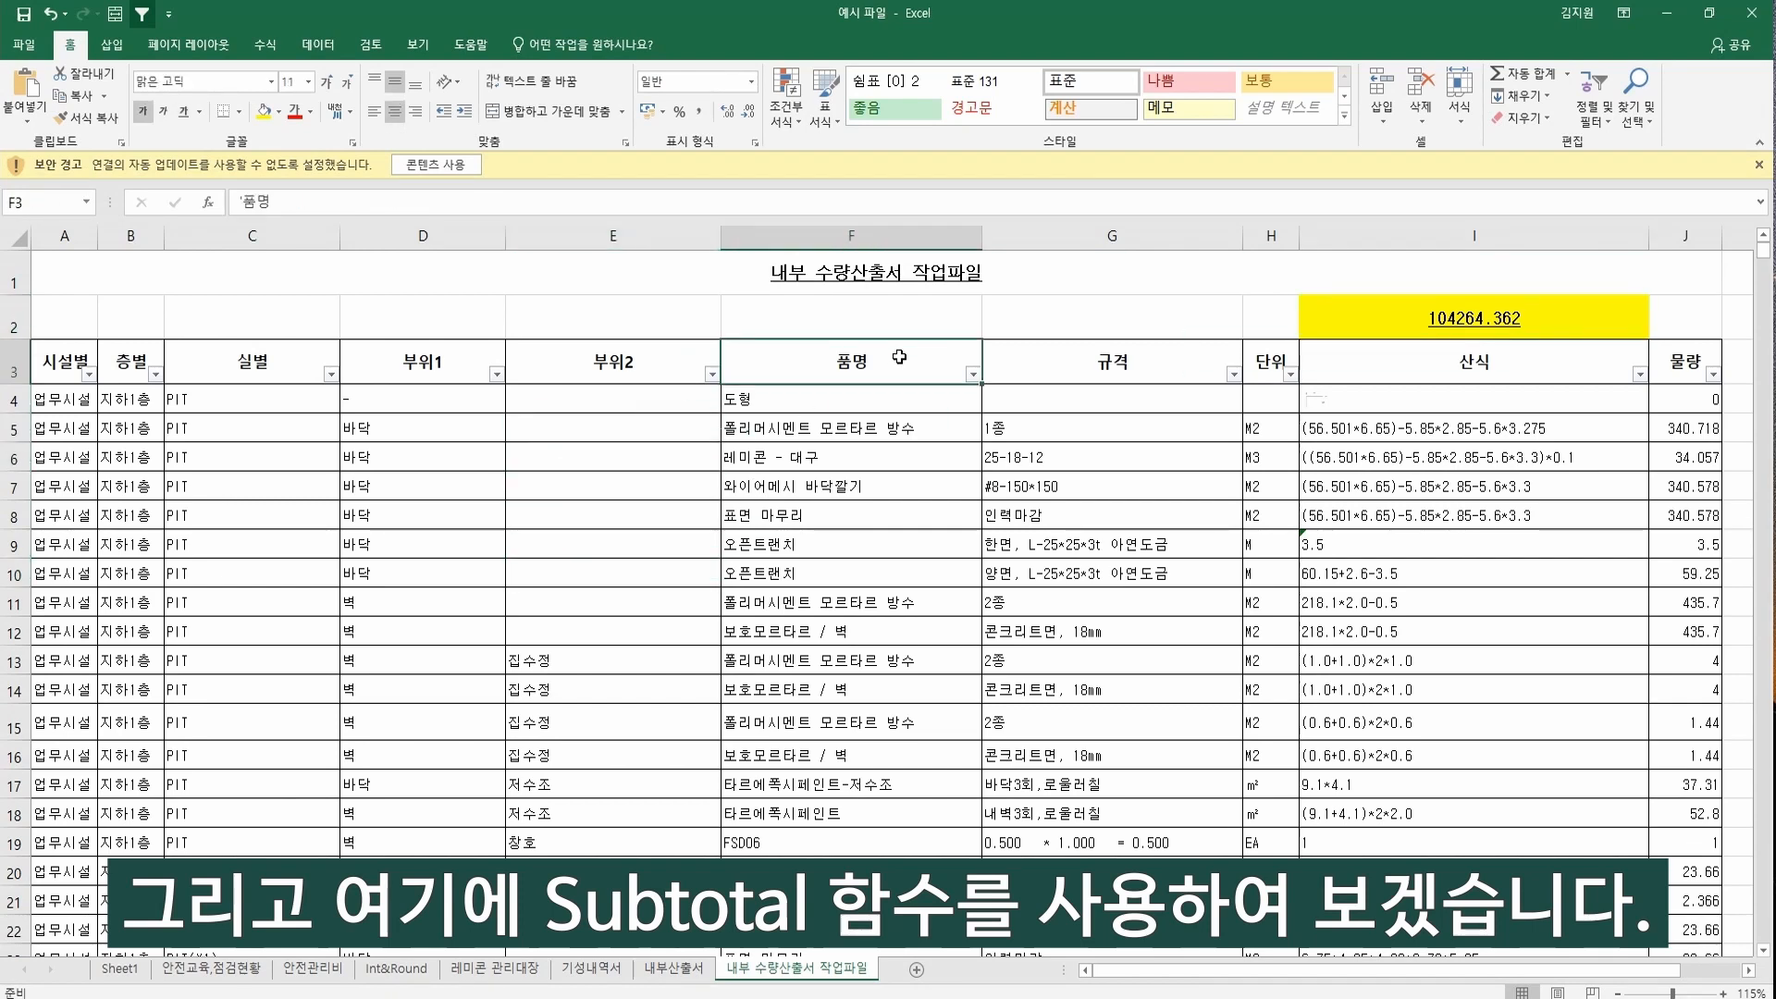
key("alt+Down")
key("f")
key("a")
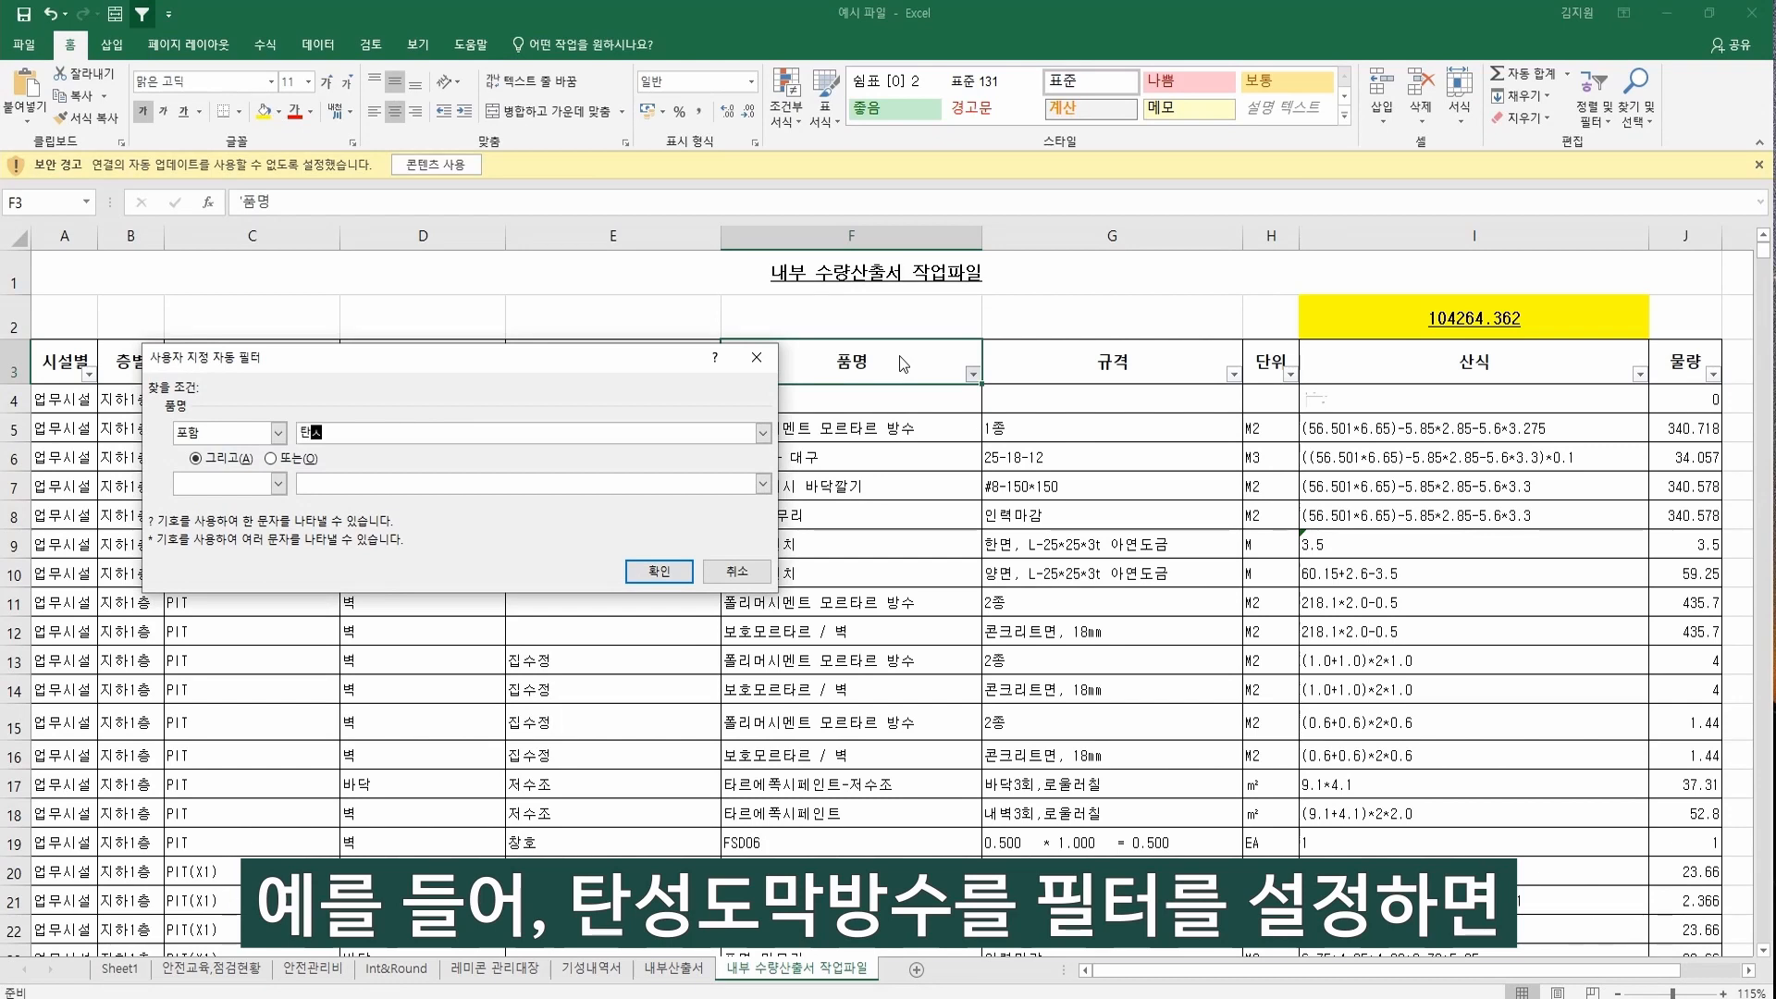
type("탄성도막")
key("Return")
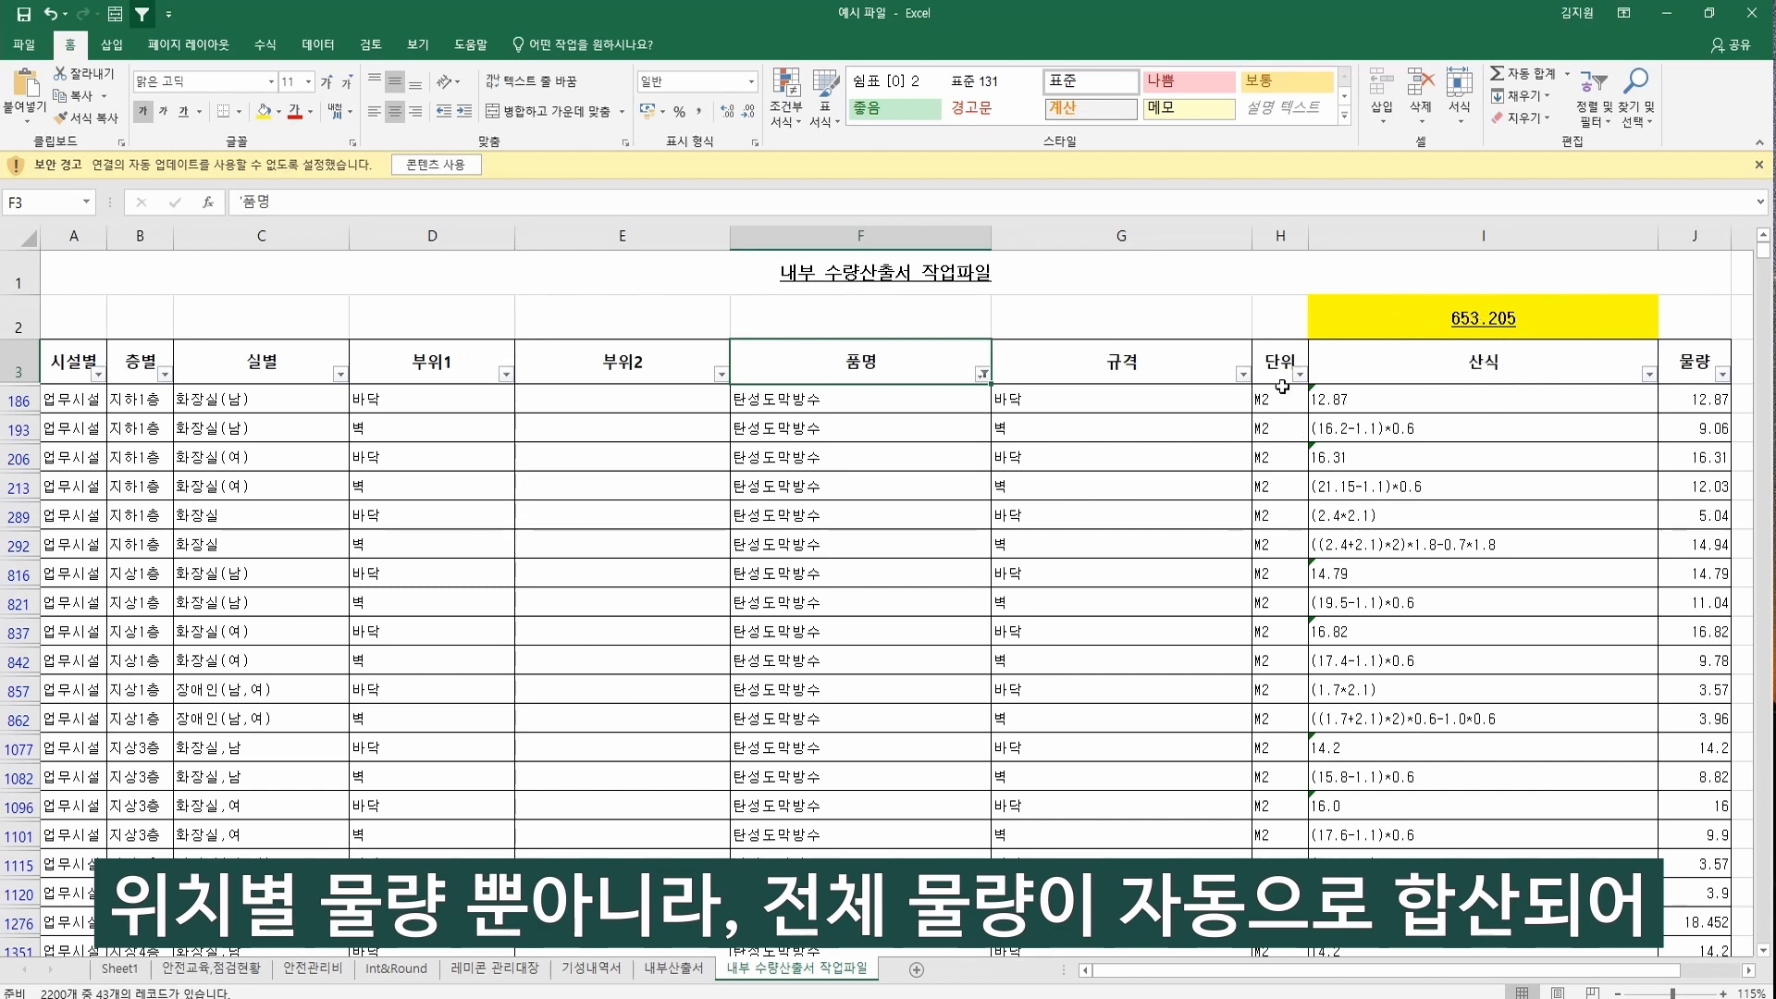
scroll(1433, 462, "down", 5)
scroll(1464, 584, "down", 5)
left_click(775, 593)
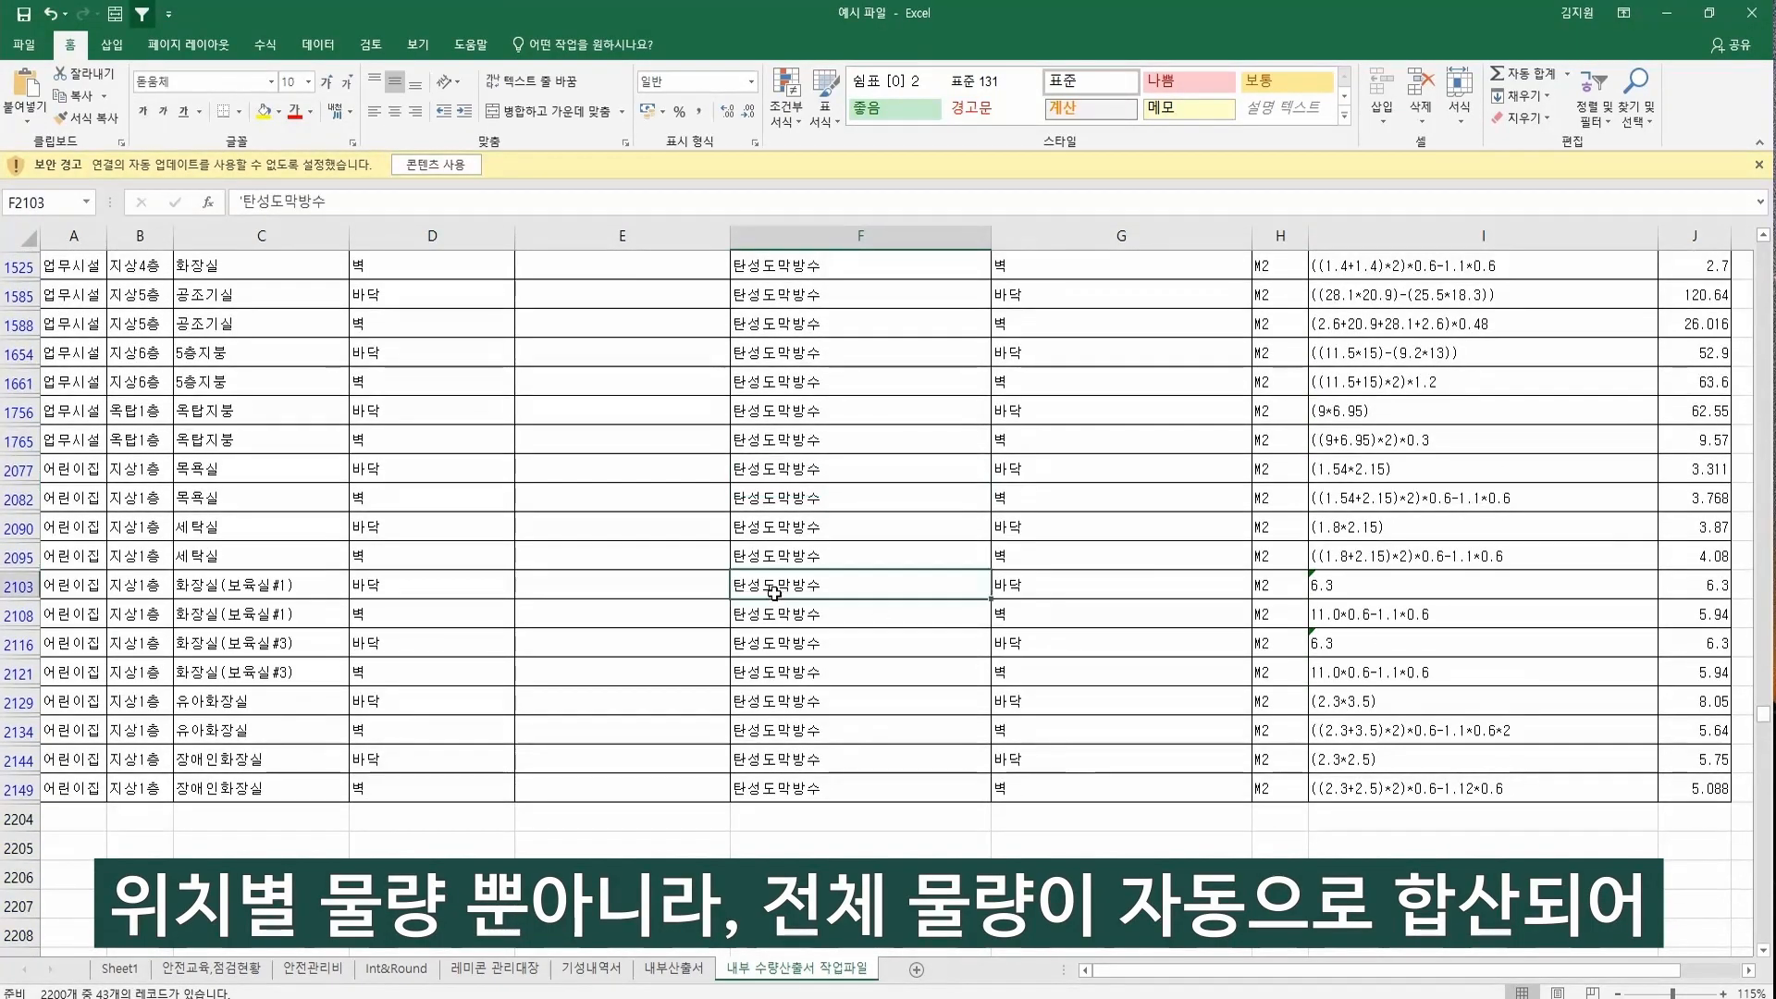
Reset the filters on heading row 3 by removing them and applying them again.
key("ctrl+Up")
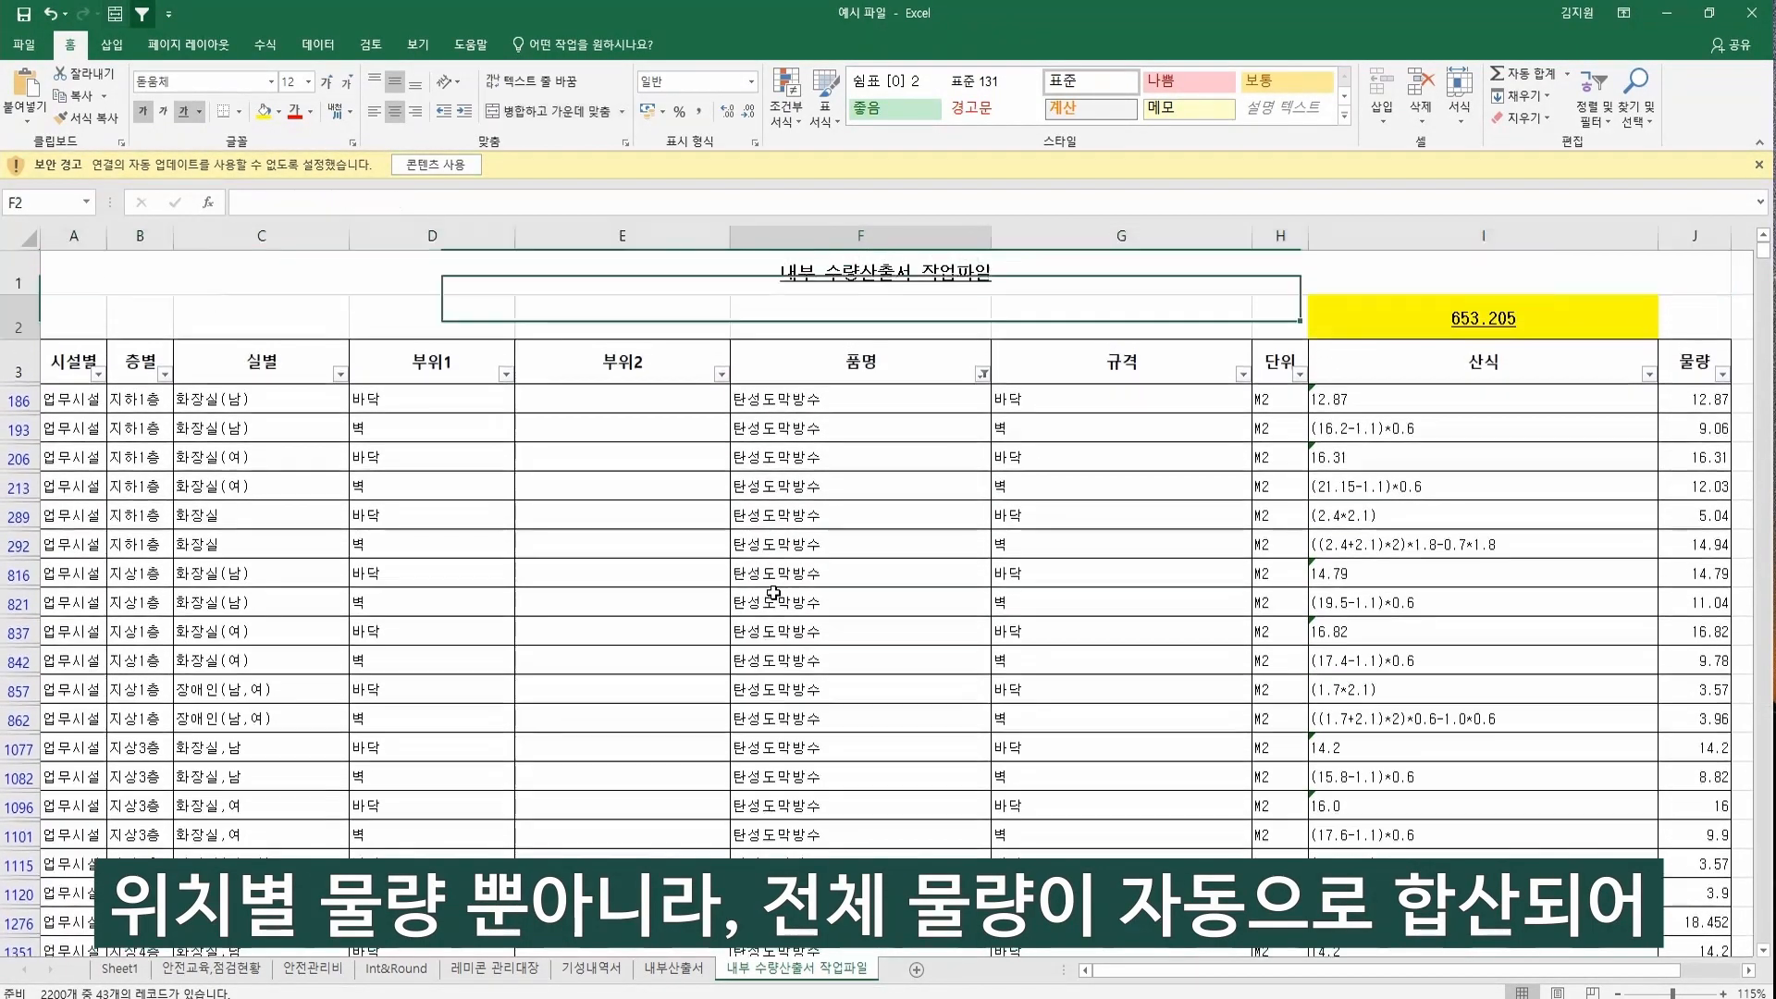
key("Down")
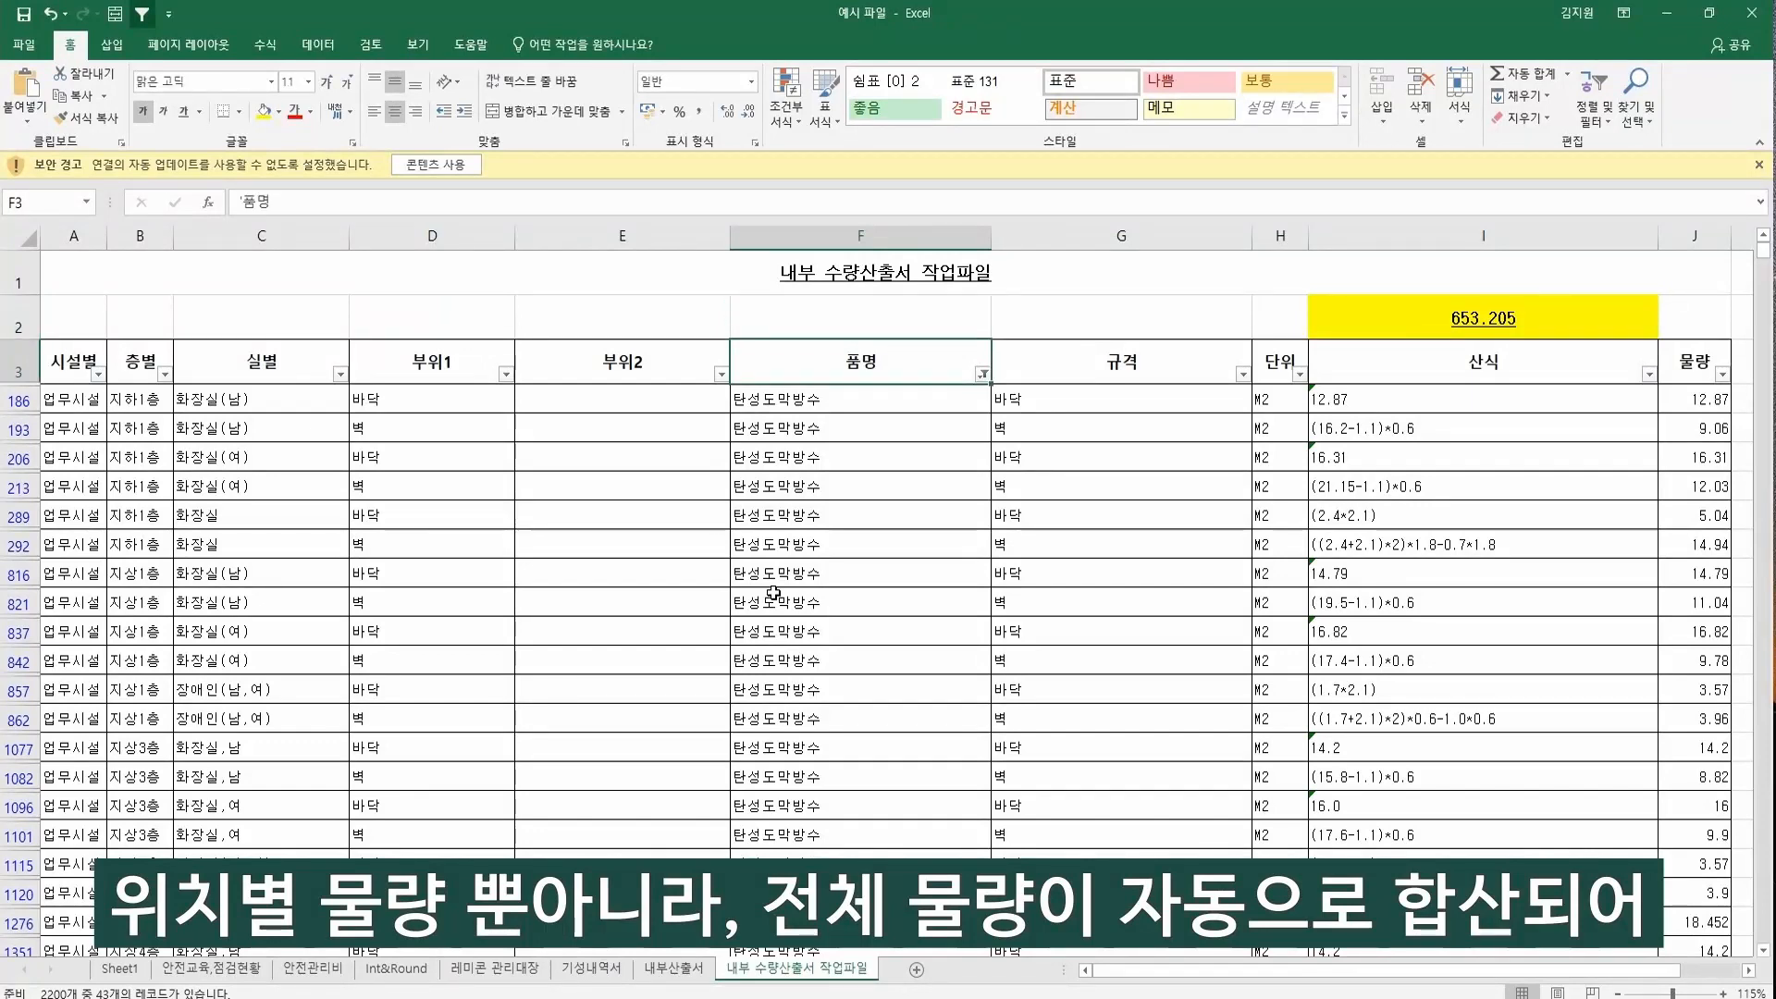
key("shift+space")
key("ctrl+shift+l")
key("ctrl+shift+l")
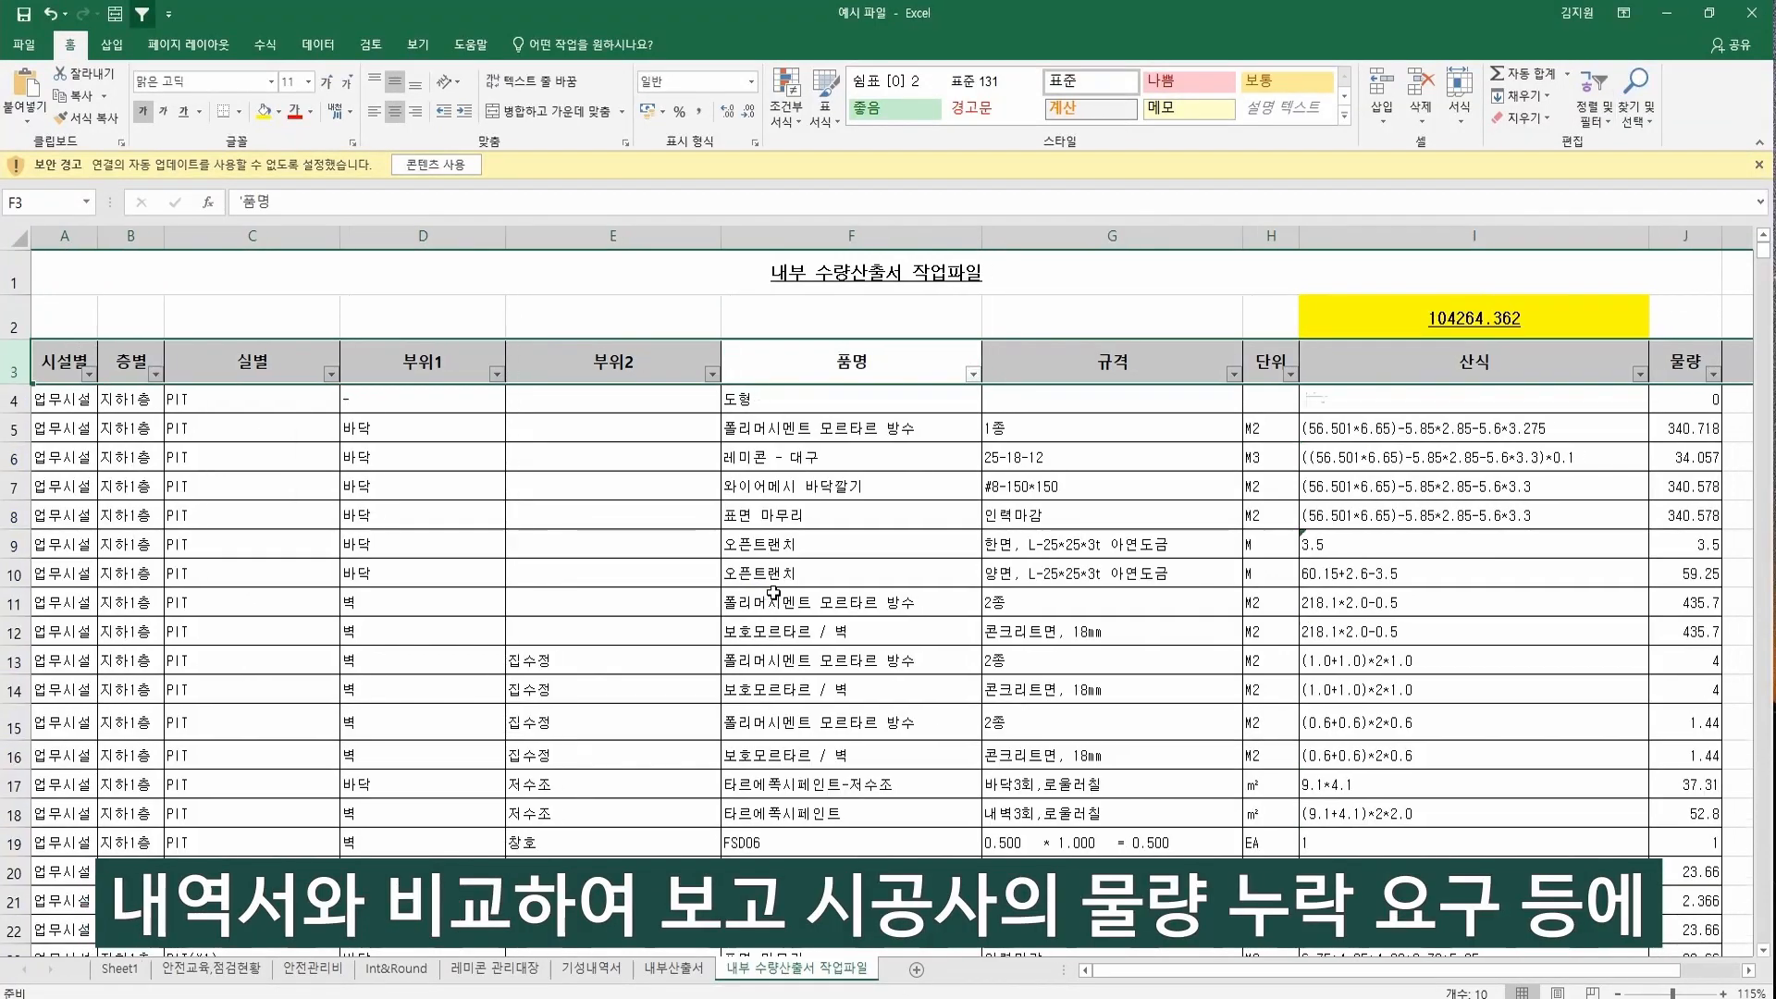